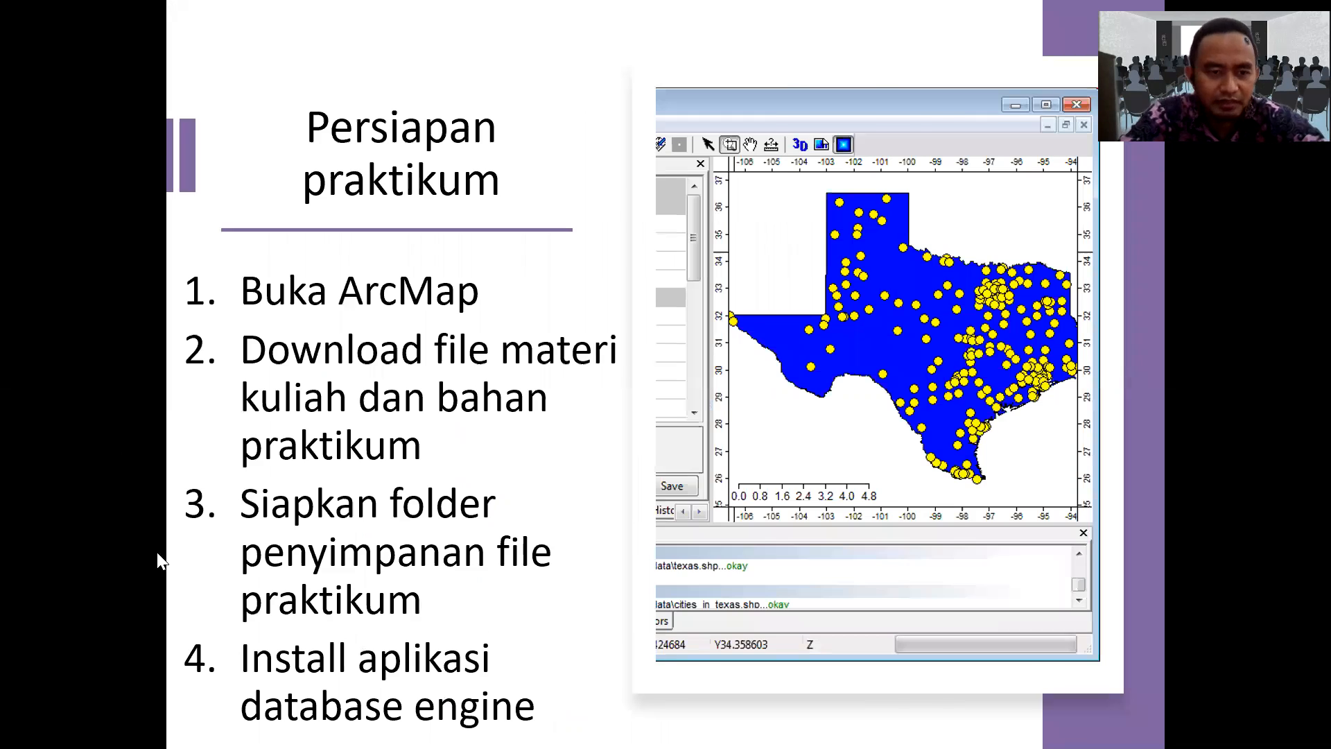
Step: Leave the slide show and display the "ATRIBUT" slide about the .dbf format of Esri shapefiles
{"action": "key", "text": "Escape"}
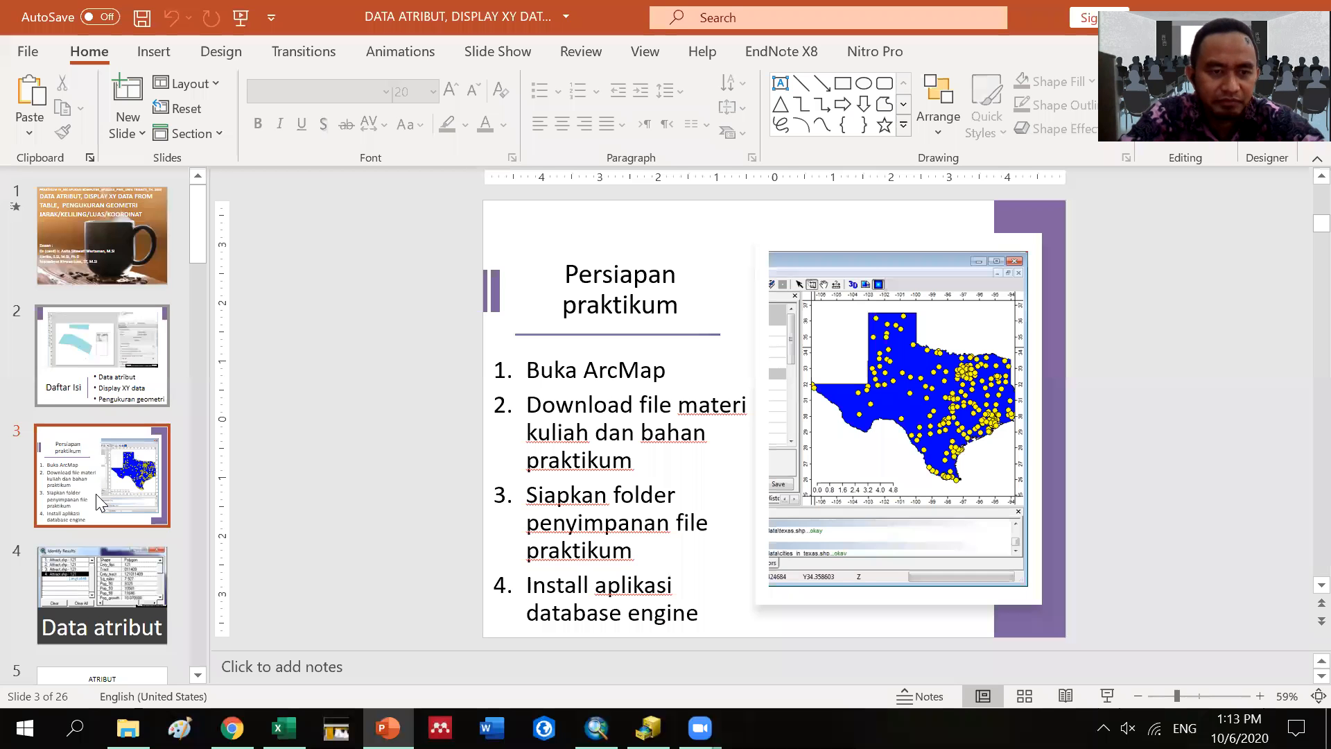
{"action": "scroll", "coordinate": [97, 541], "scroll_direction": "down", "scroll_amount": 4}
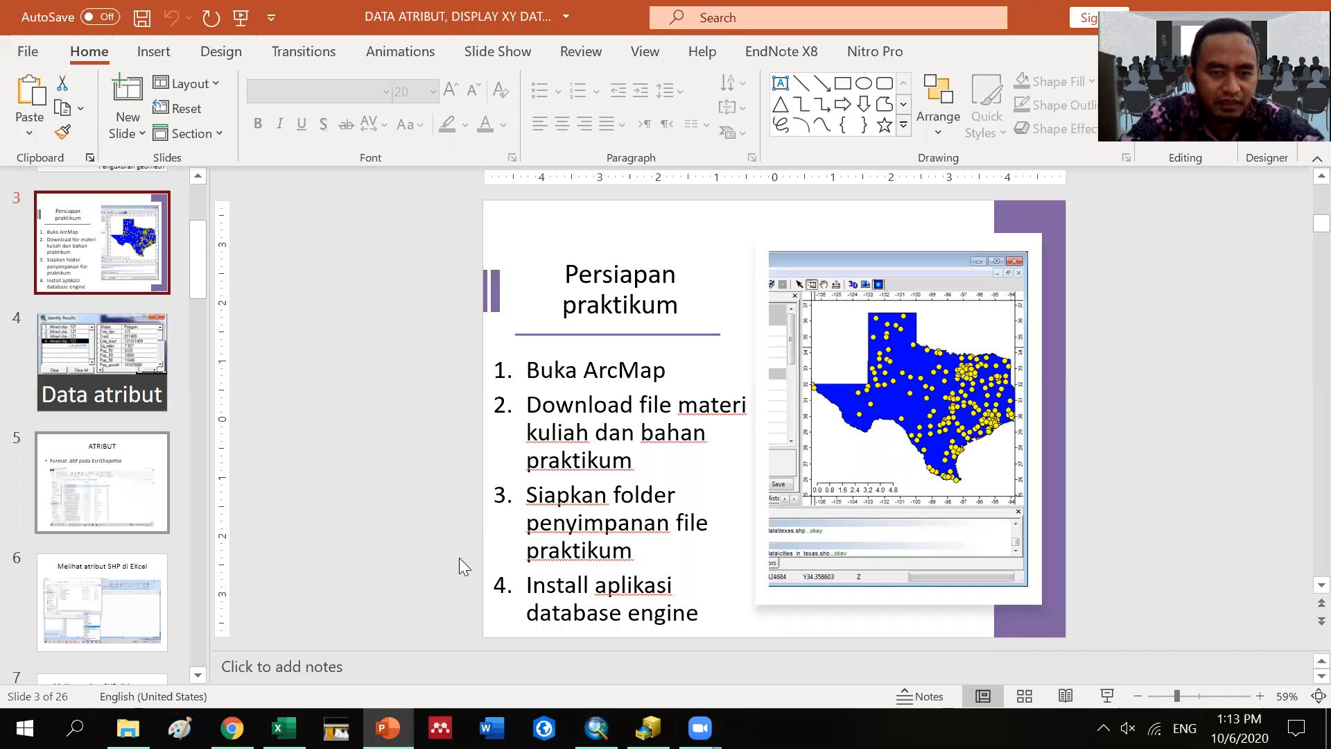
{"action": "left_click", "coordinate": [102, 483]}
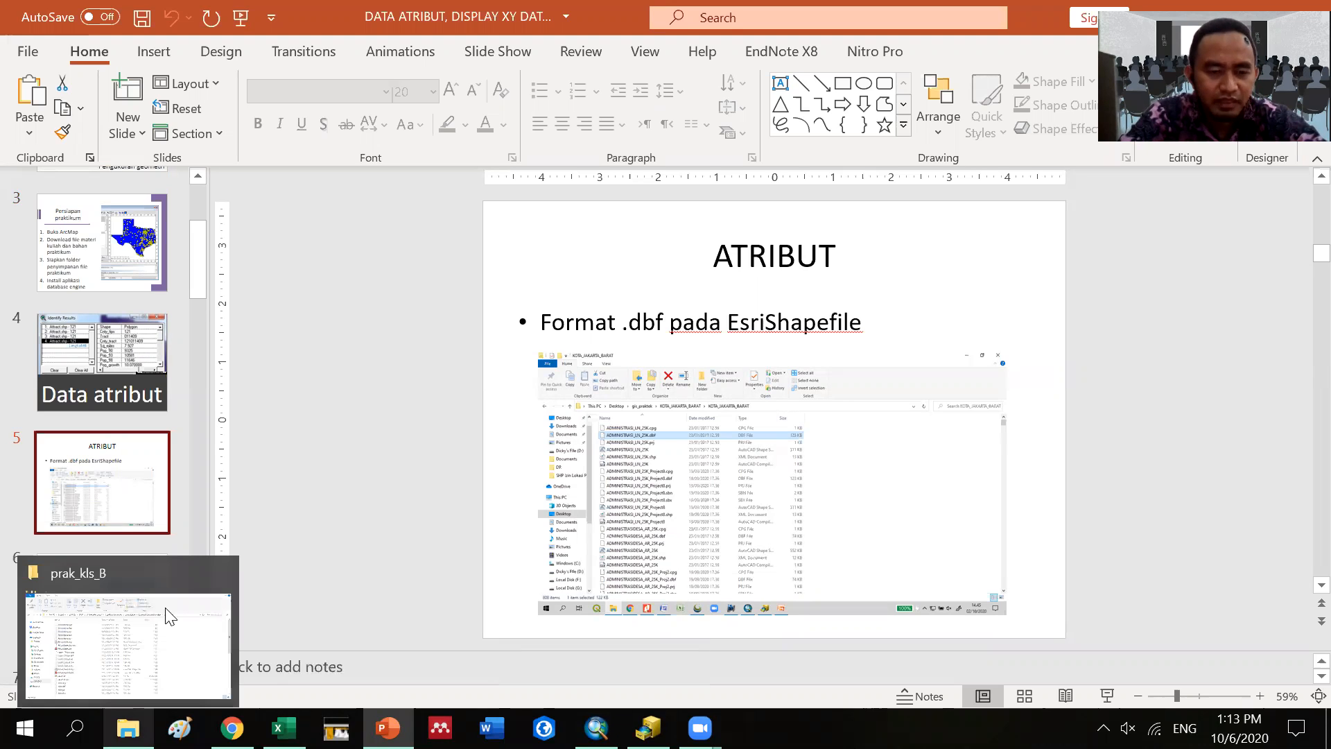
Step: Switch to File Explorer, go to the prak_kls_B folder inside 5_Digitasi dan editing, and examine the component files of its shapefiles
{"action": "left_click", "coordinate": [127, 645]}
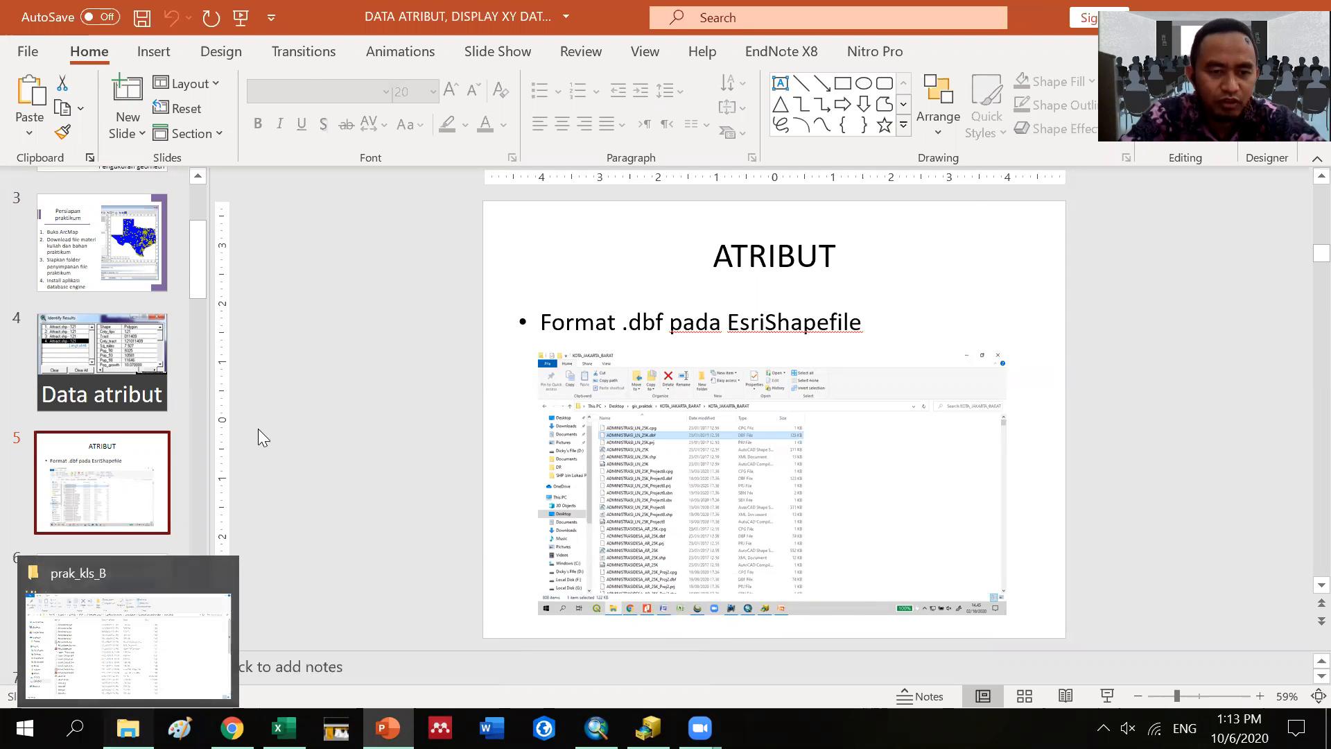
{"action": "left_click", "coordinate": [97, 161]}
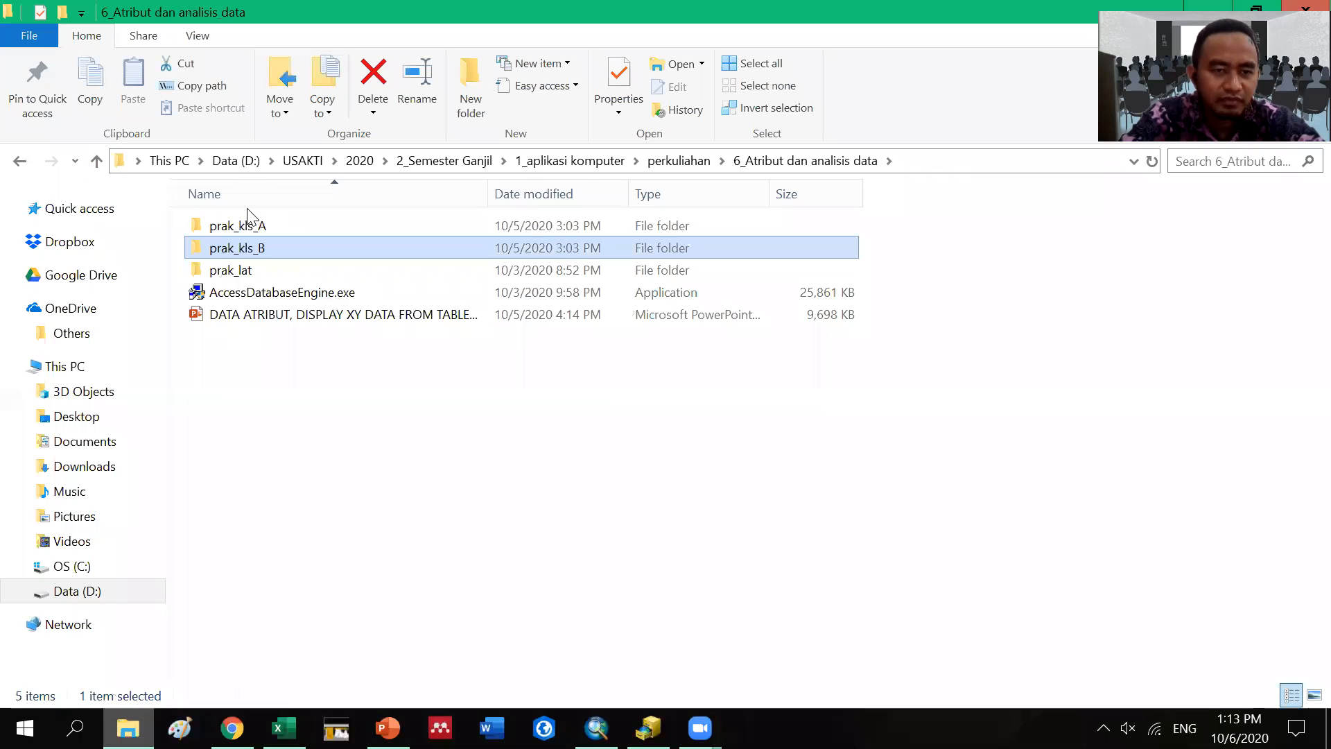
{"action": "left_click", "coordinate": [97, 162]}
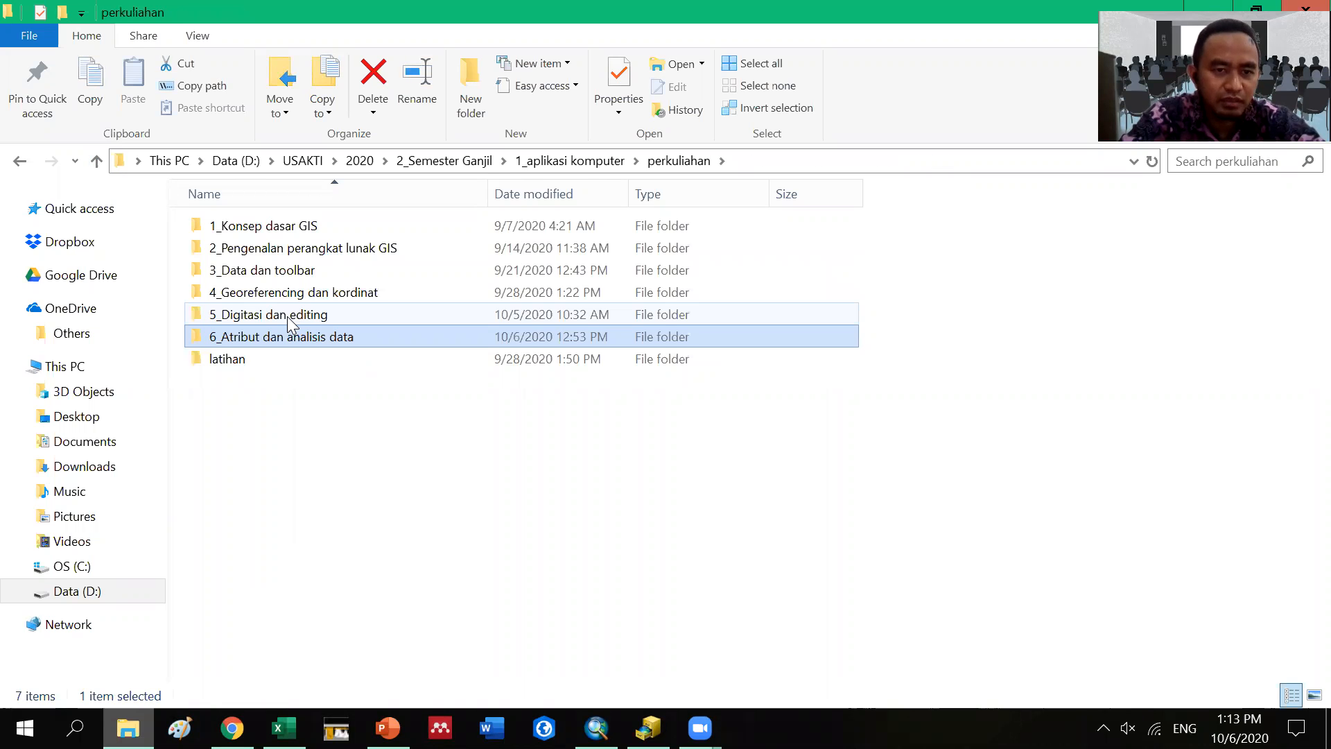
{"action": "double_click", "coordinate": [285, 316]}
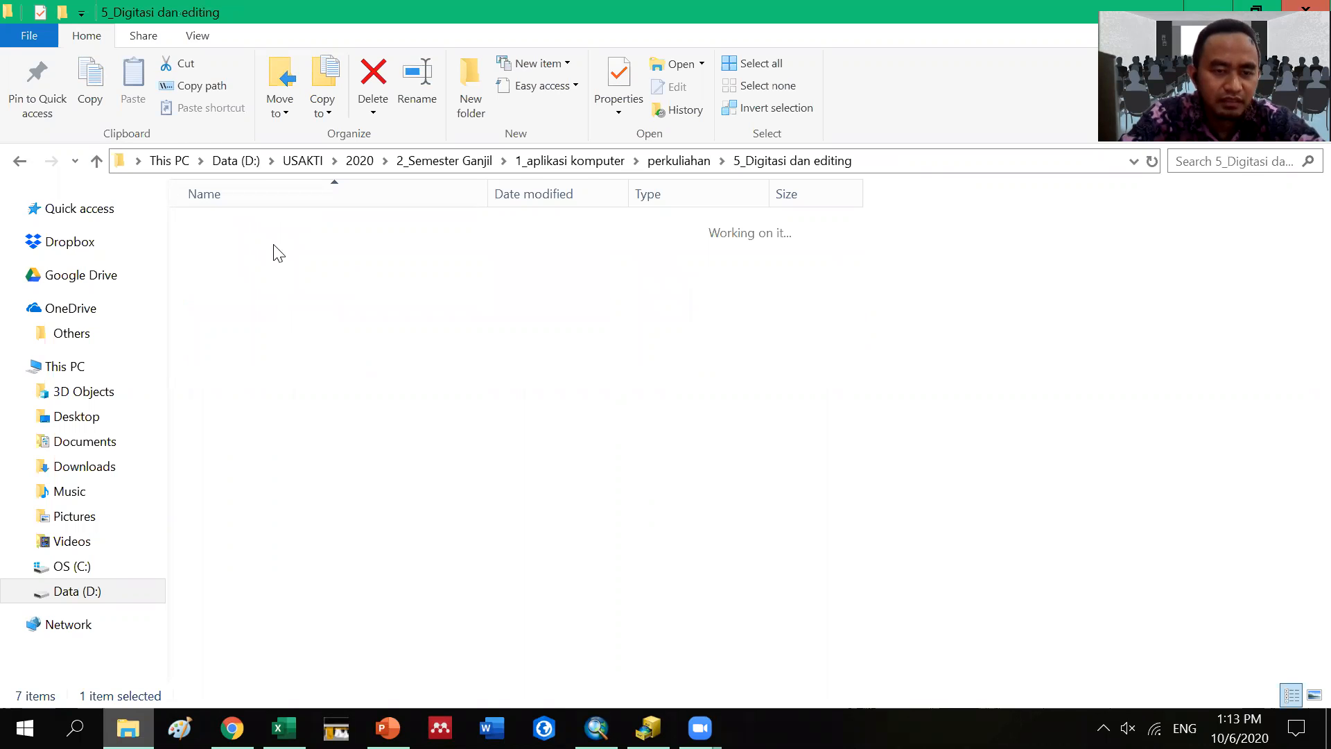
{"action": "left_click", "coordinate": [273, 244]}
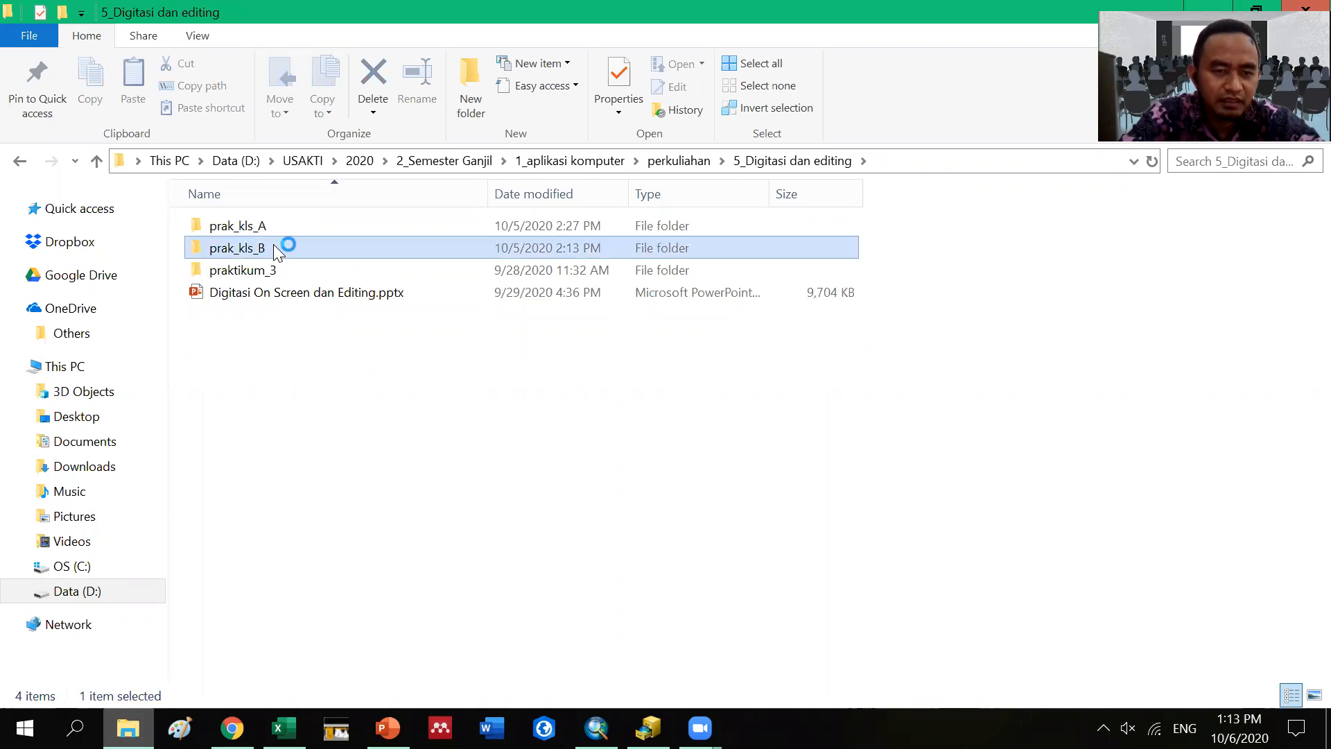
{"action": "double_click", "coordinate": [275, 247]}
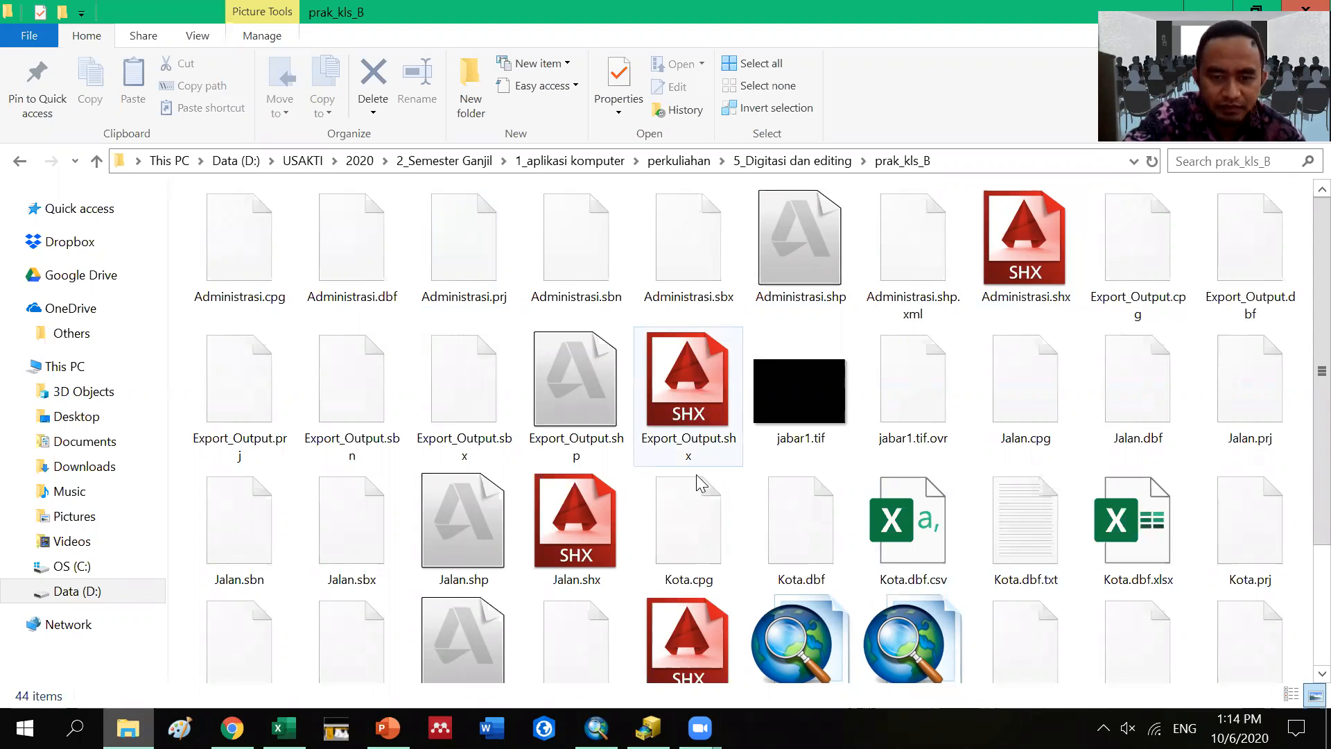
{"action": "scroll", "coordinate": [832, 527], "scroll_direction": "down", "scroll_amount": 2}
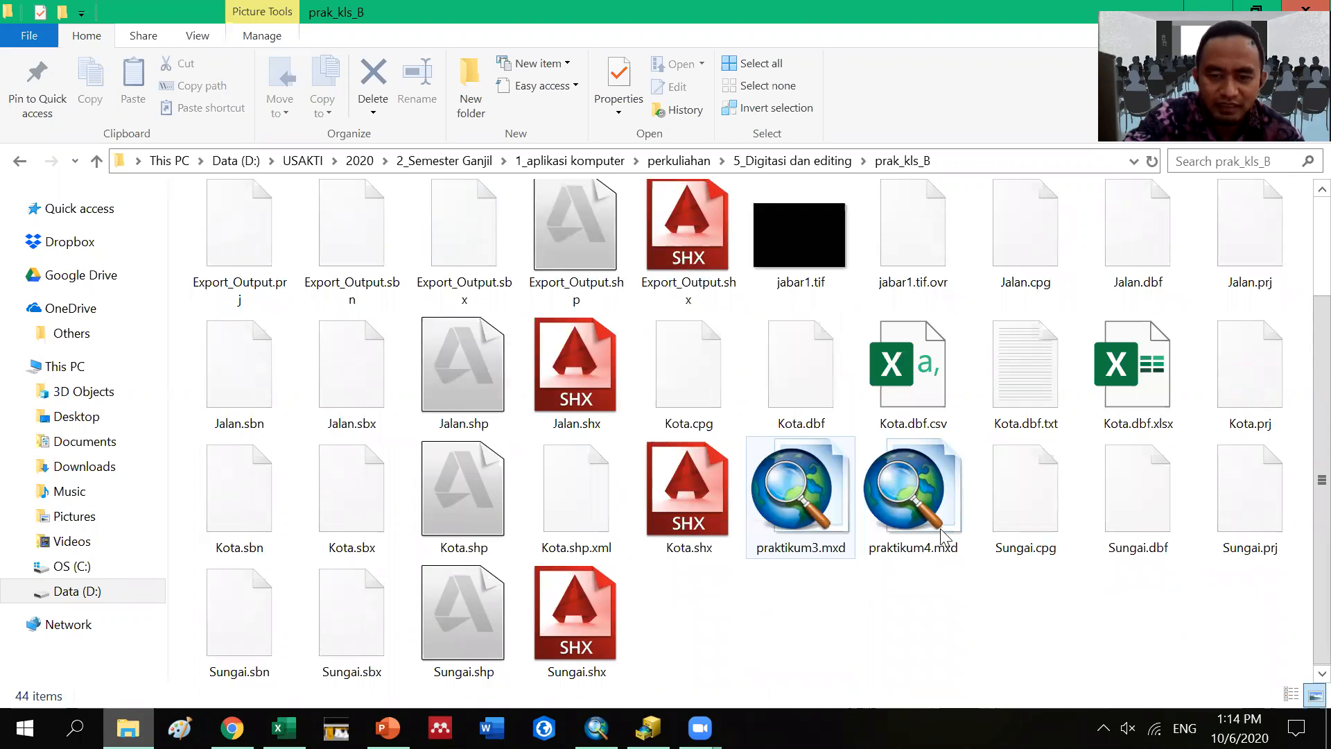
{"action": "scroll", "coordinate": [600, 520], "scroll_direction": "up", "scroll_amount": 2}
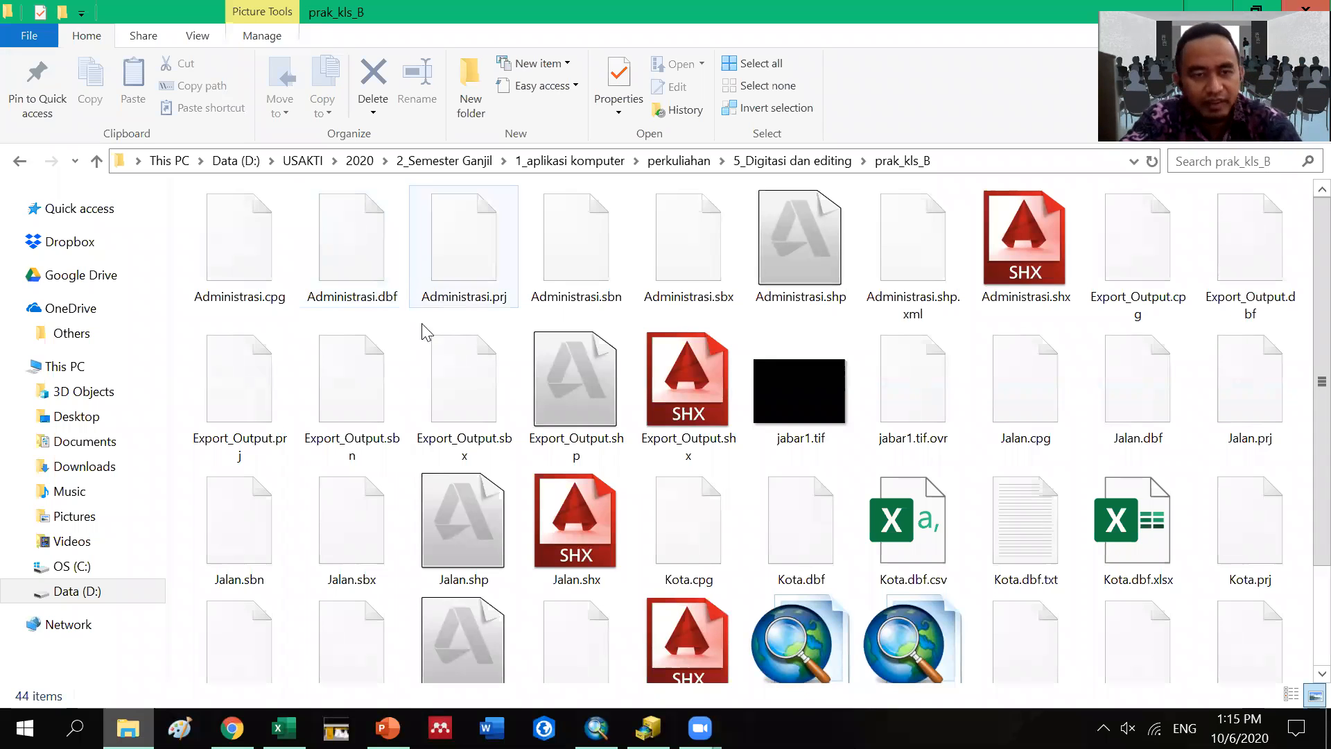
{"action": "mouse_move", "coordinate": [385, 314]}
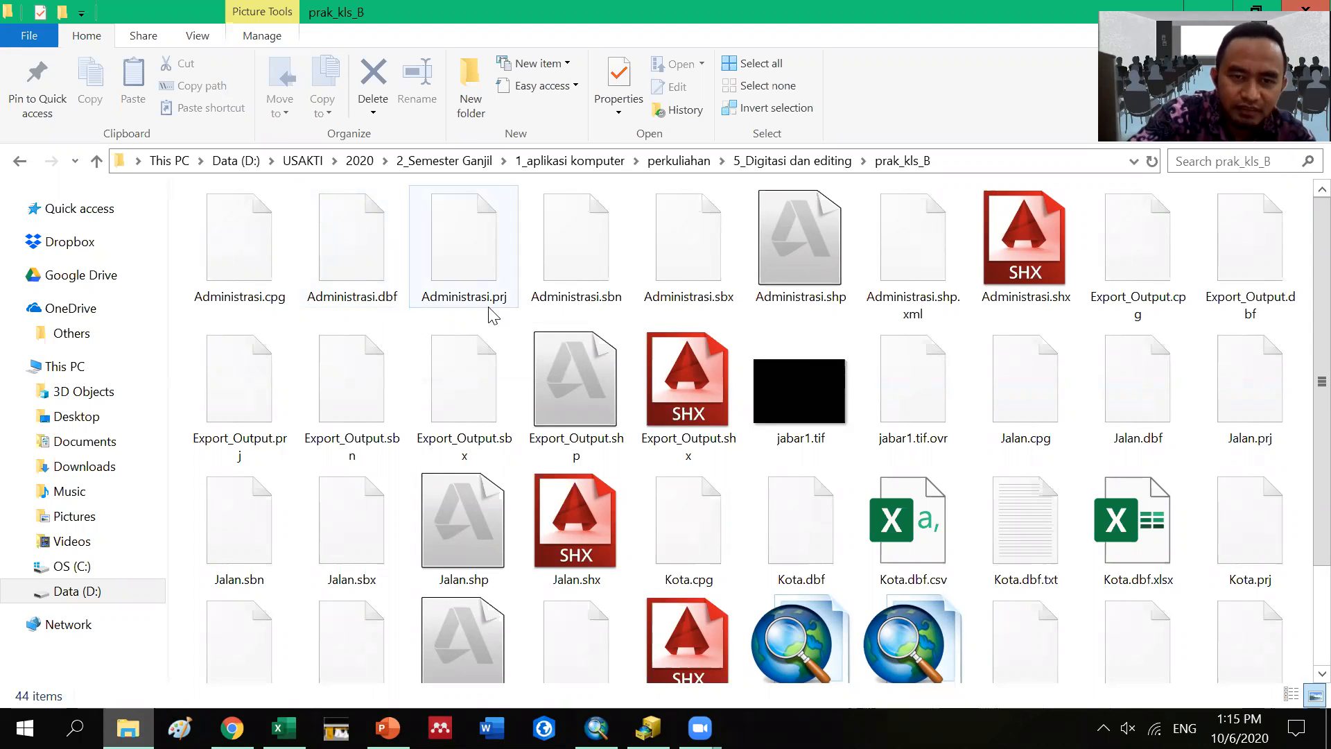
{"action": "mouse_move", "coordinate": [490, 314]}
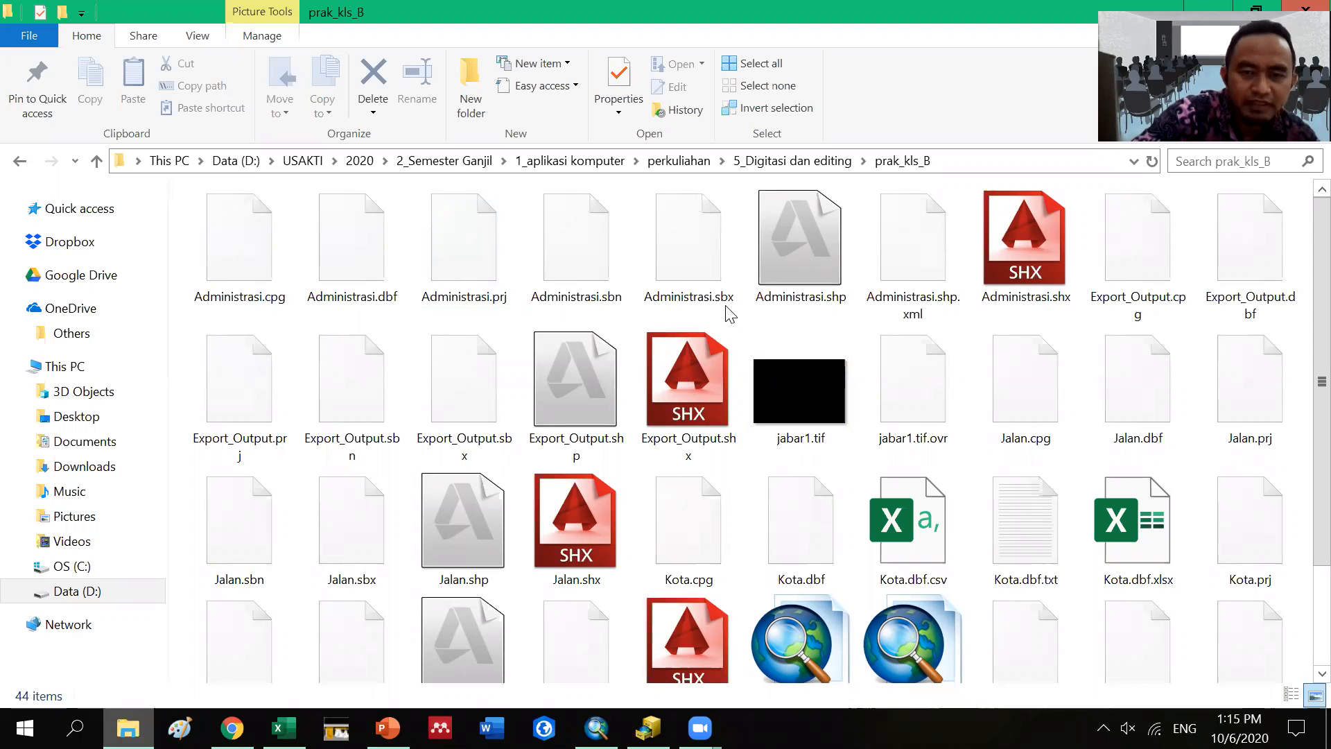
{"action": "mouse_move", "coordinate": [728, 306]}
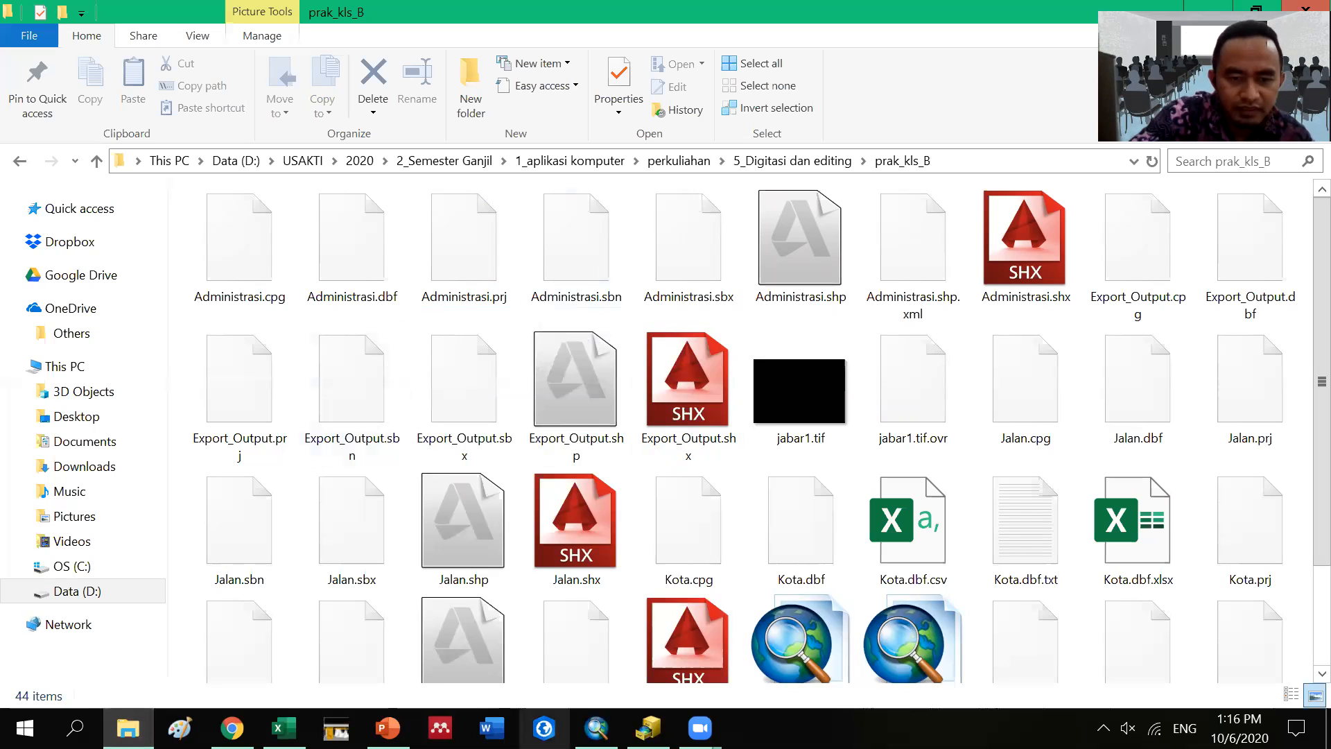
Step: Return to PowerPoint and view the slide "Melihat atribut SHP di EXcel"
{"action": "key", "text": "alt+Tab"}
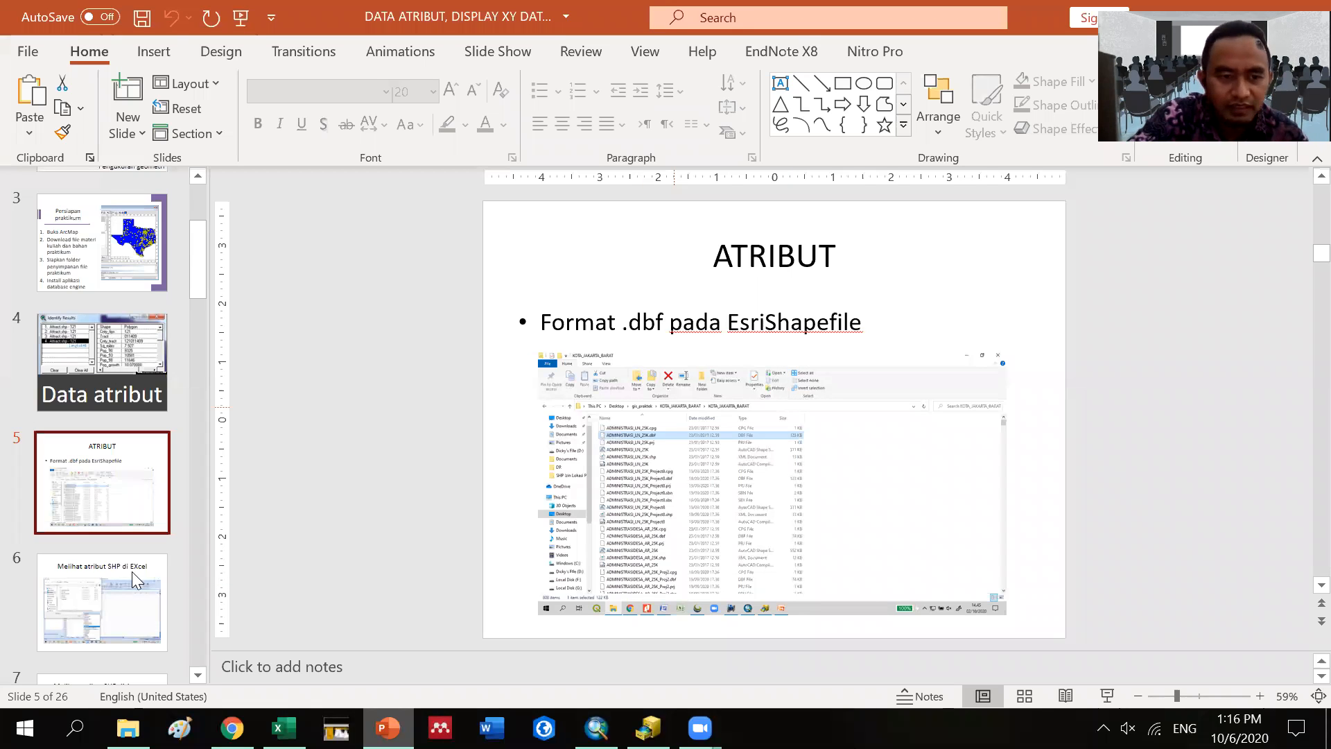
{"action": "key", "text": "Down"}
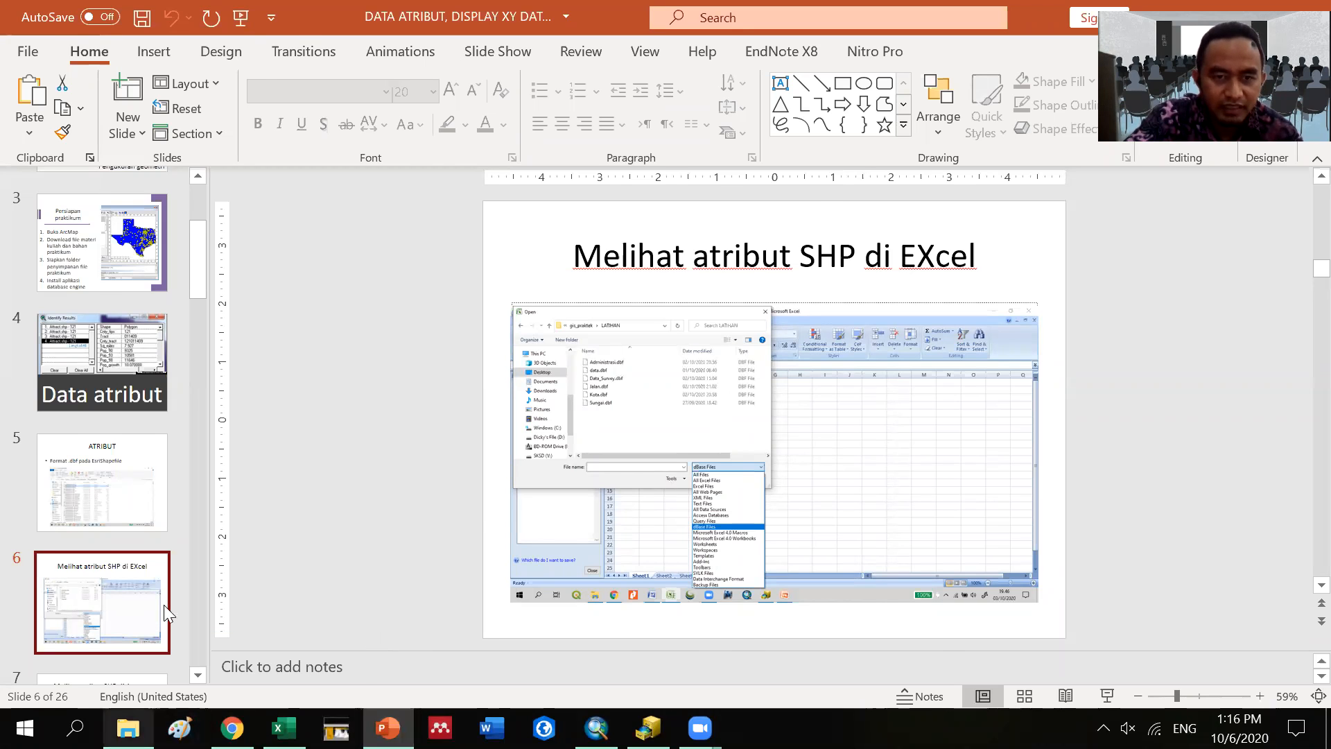
{"action": "key", "text": "alt+Tab"}
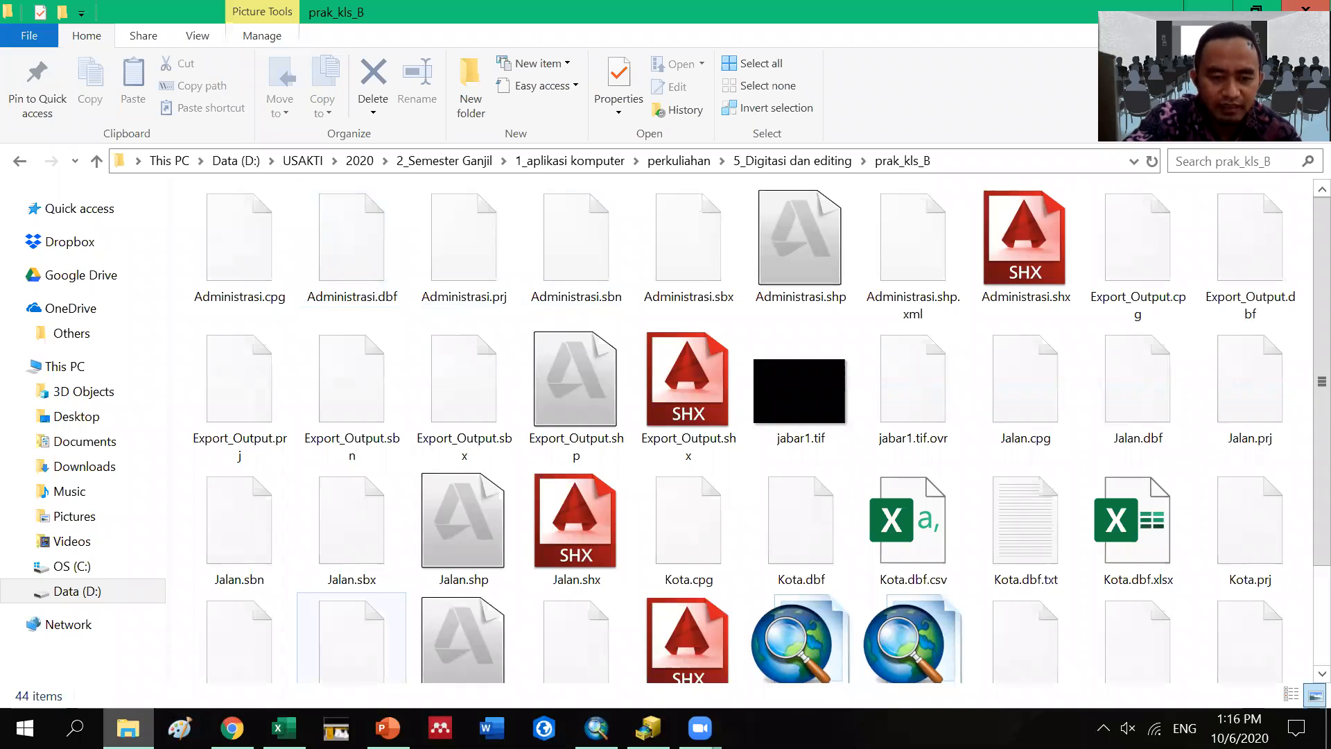
Step: Switch to the blank Excel workbook and start browsing the computer for a file to open
{"action": "left_click", "coordinate": [284, 728]}
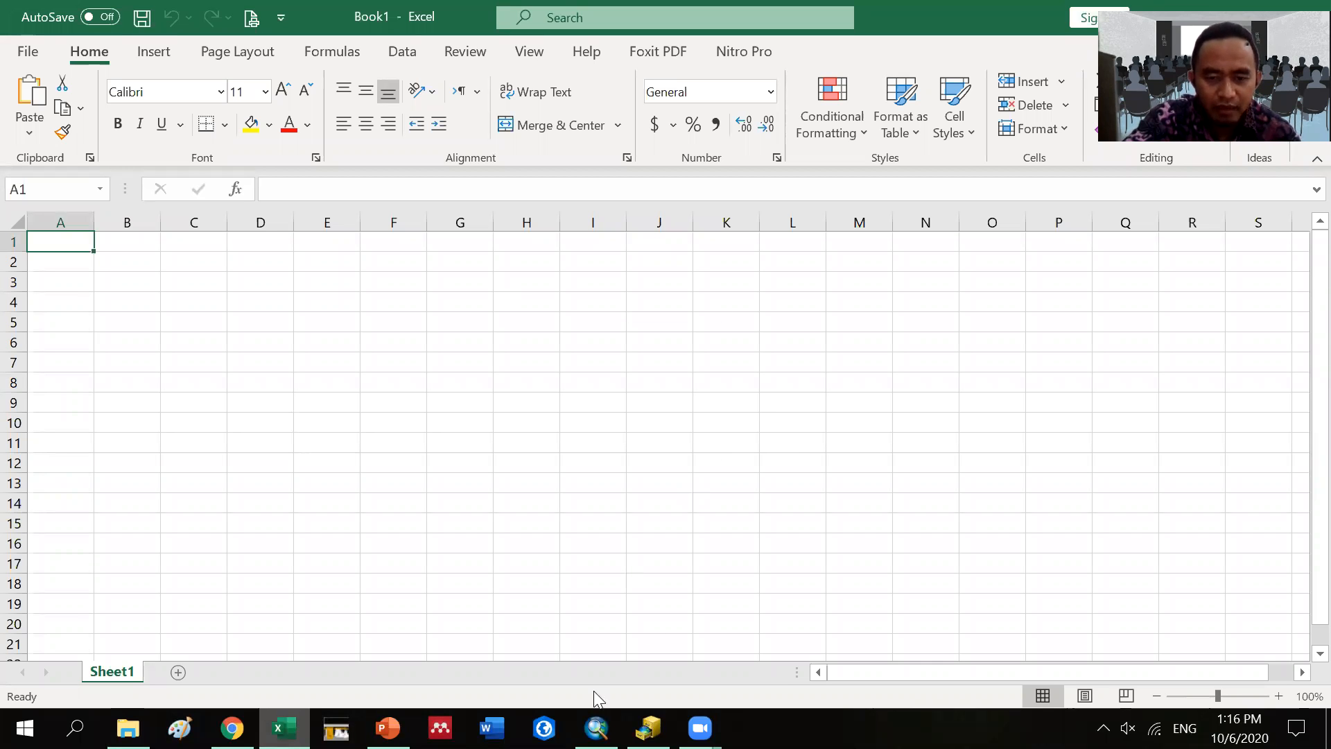
{"action": "left_click", "coordinate": [596, 728]}
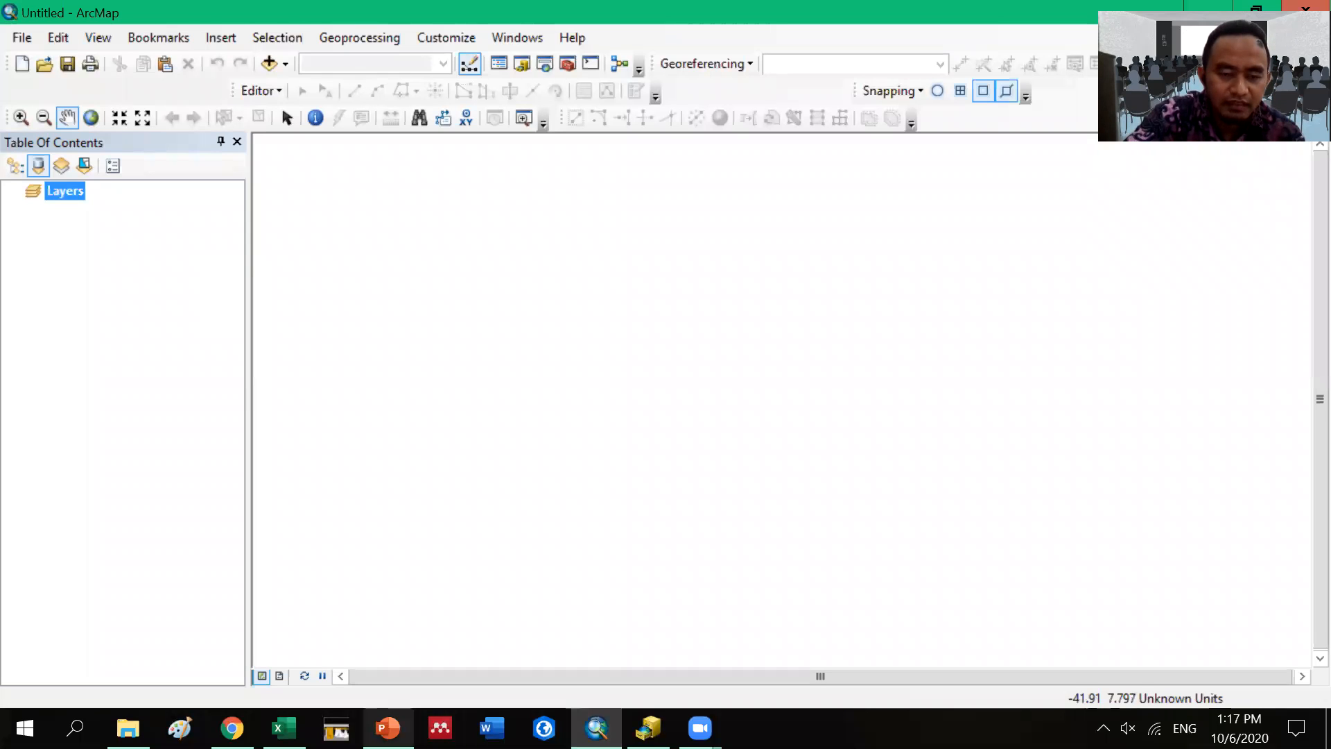
{"action": "left_click", "coordinate": [284, 728]}
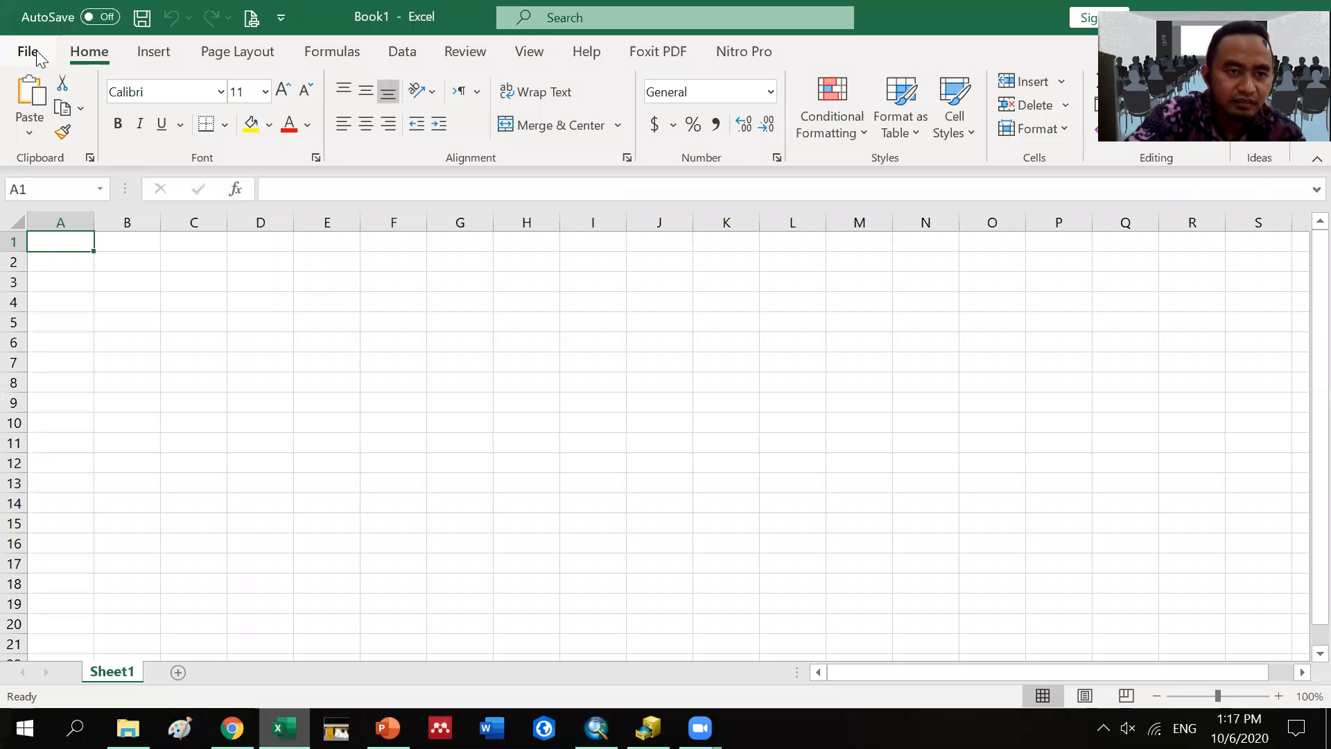
{"action": "left_click", "coordinate": [37, 53]}
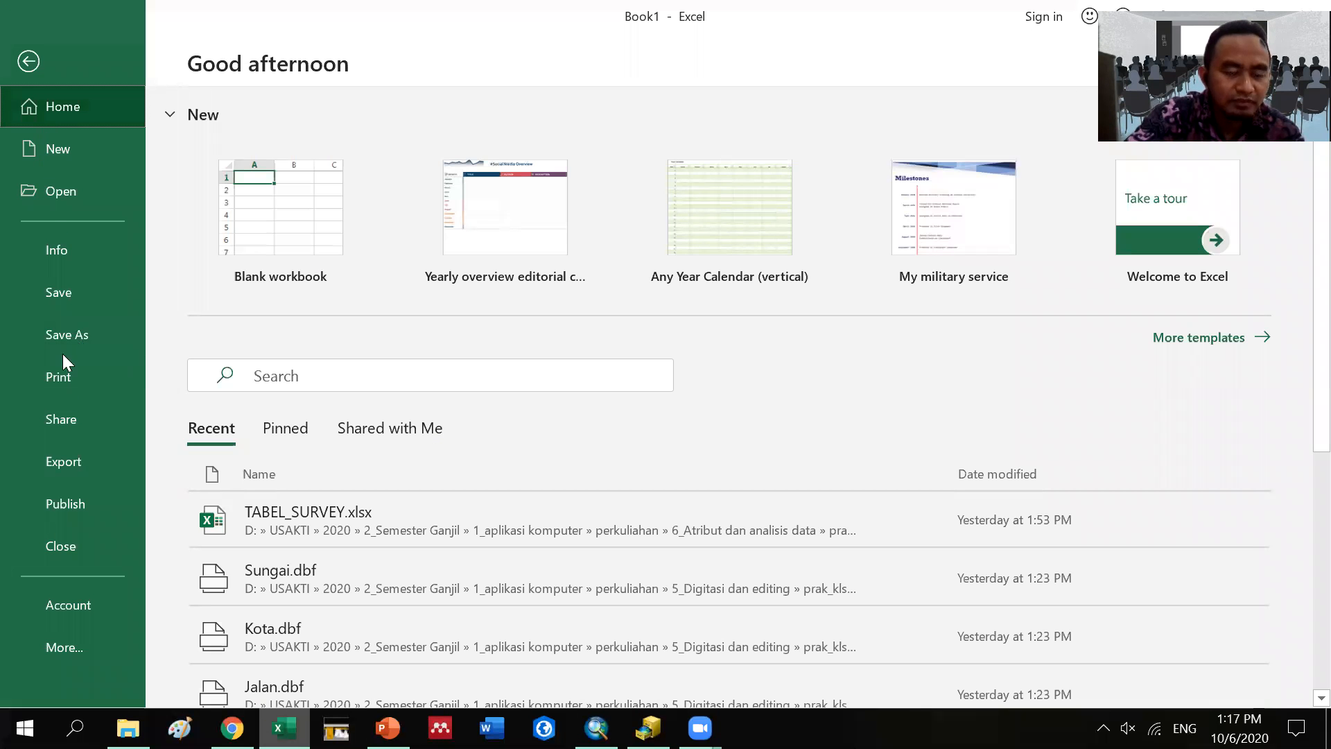
{"action": "left_click", "coordinate": [58, 200]}
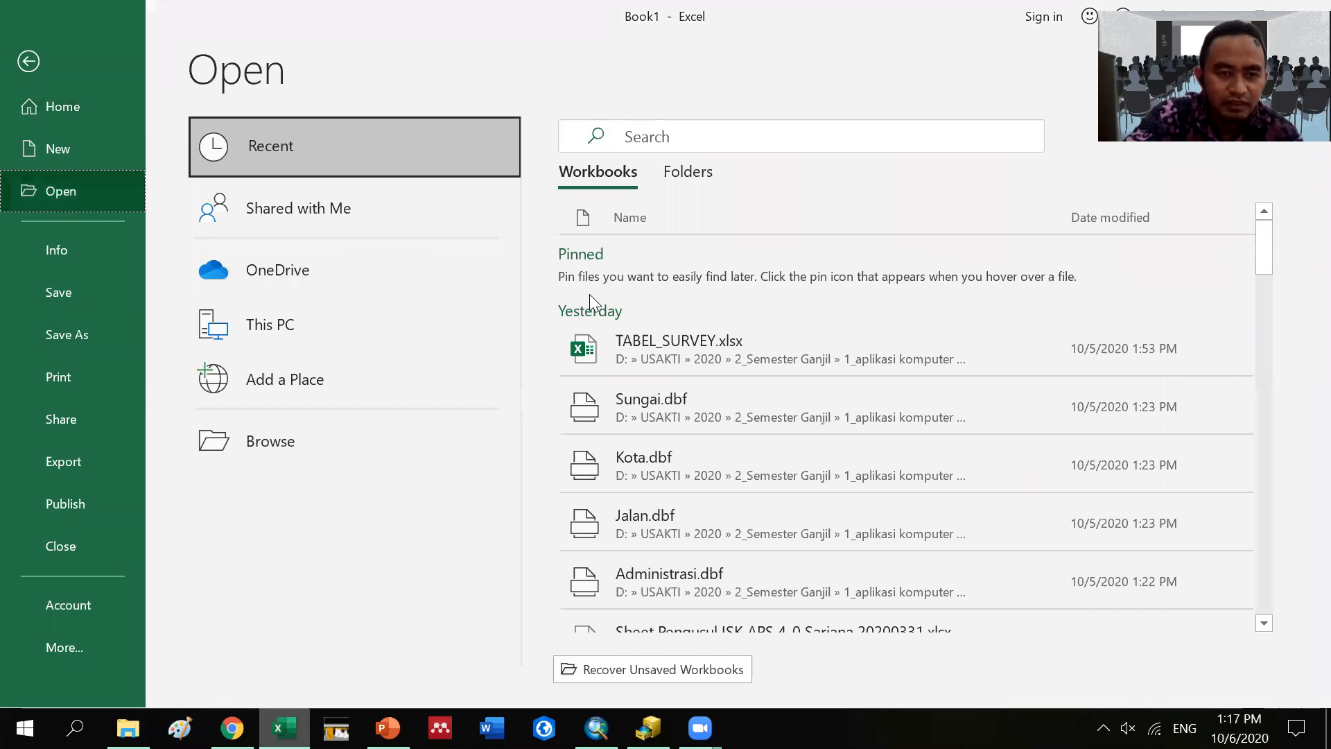
{"action": "left_click", "coordinate": [257, 452]}
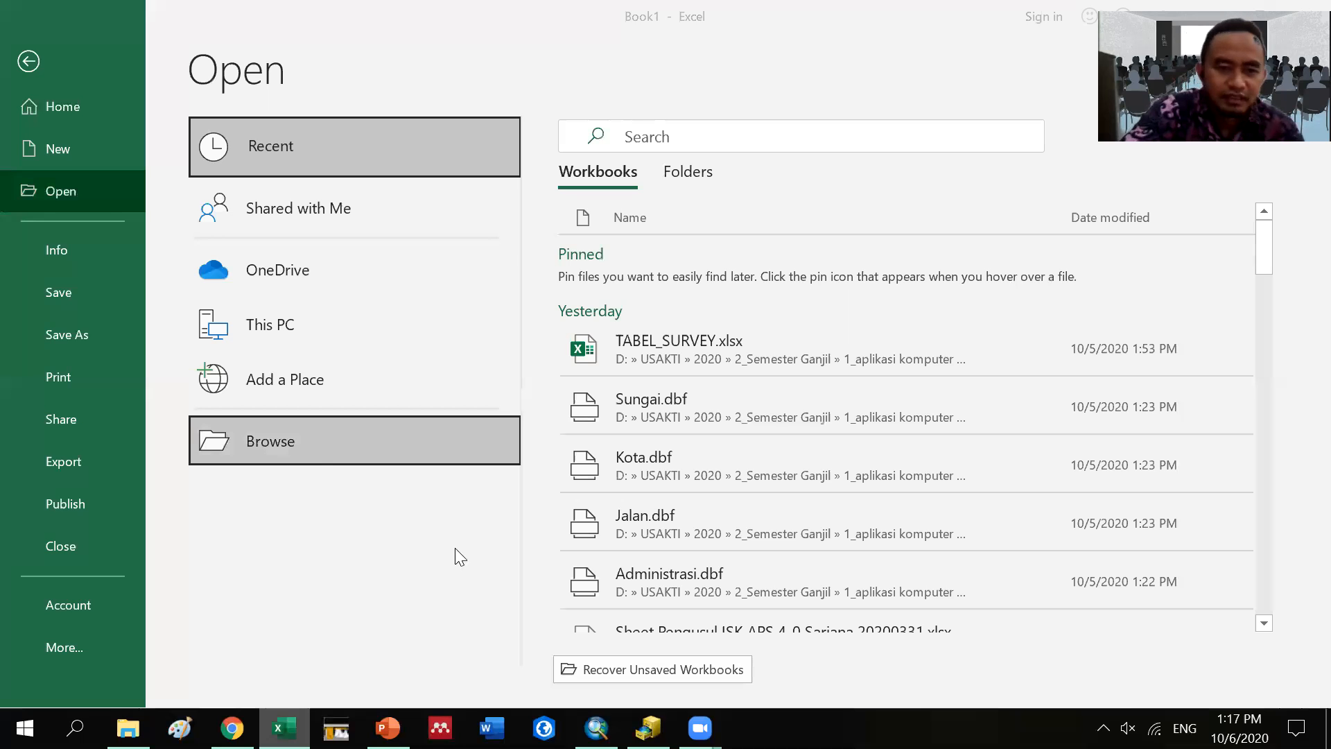
{"action": "left_click_drag", "start_coordinate": [763, 425], "coordinate": [773, 576]}
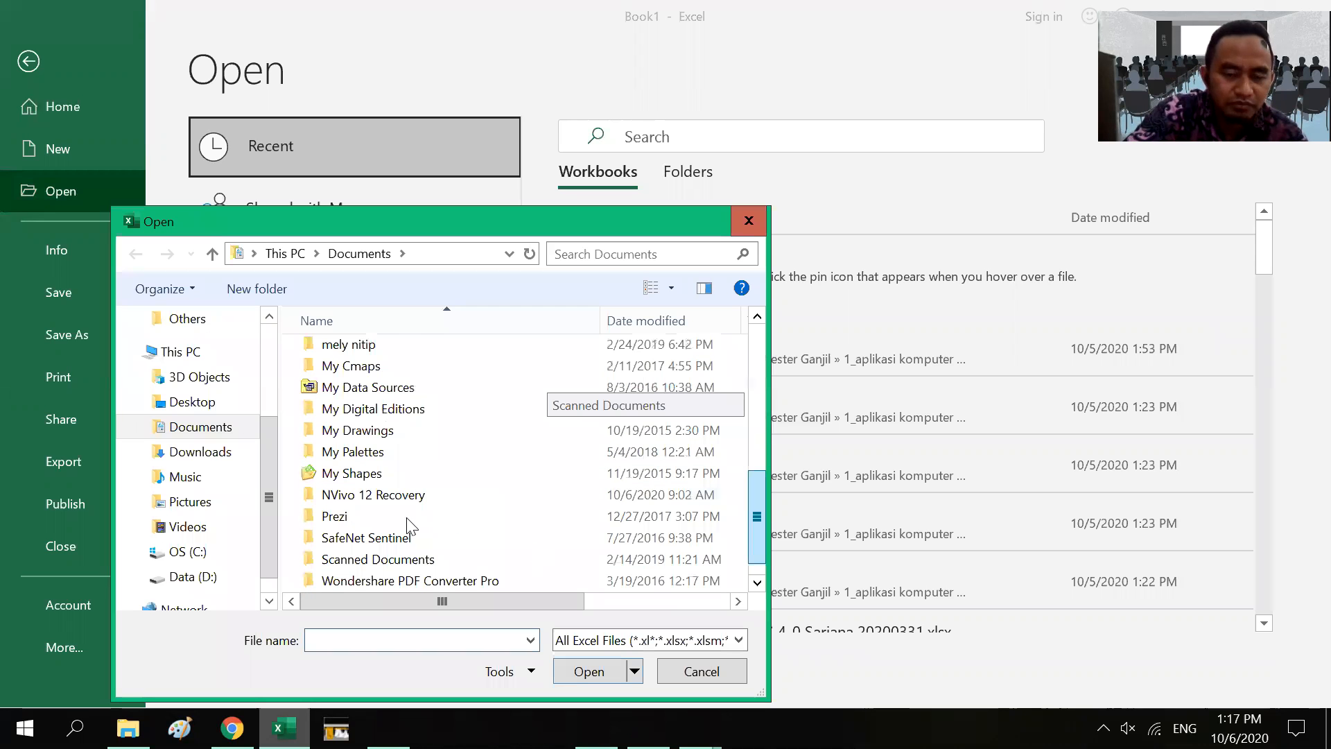
{"action": "scroll", "coordinate": [407, 519], "scroll_direction": "down", "scroll_amount": 1}
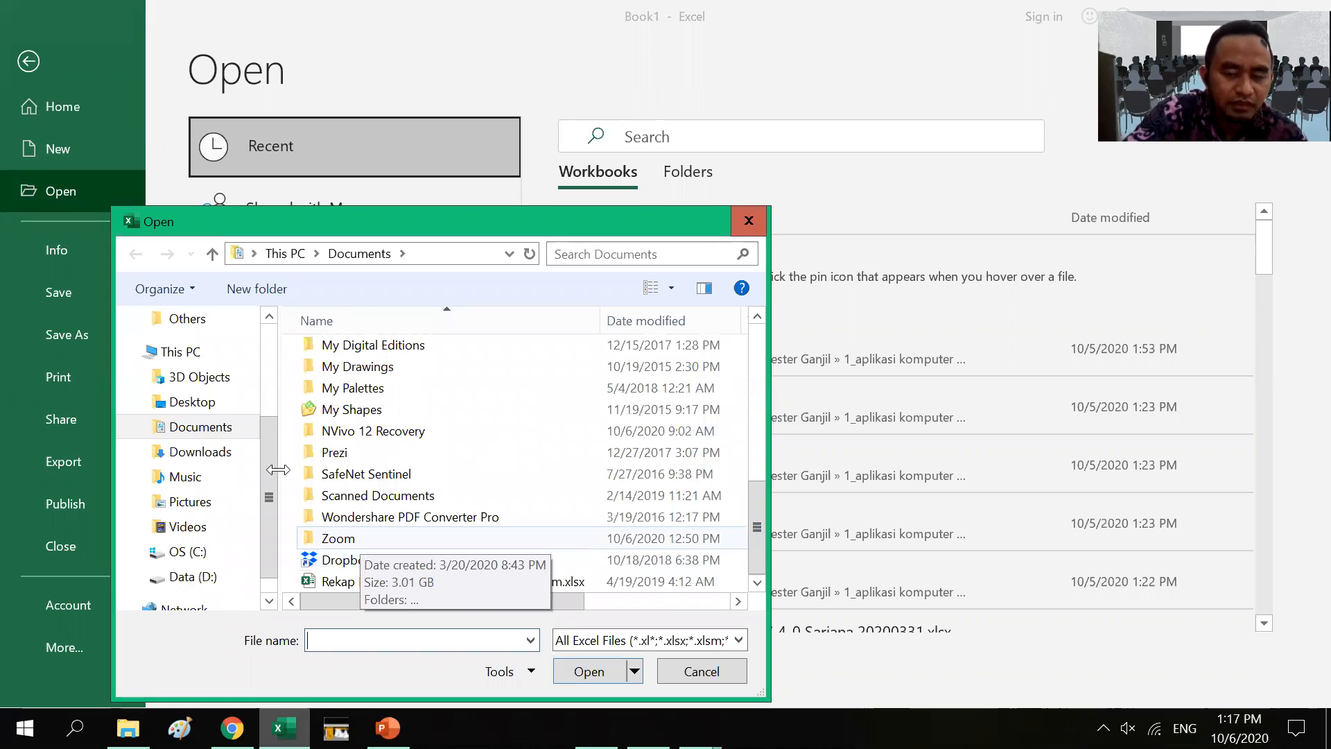
Step: In the file browser, go to the 2_Semester Ganjil folder under USAKTI\2020 on drive D
{"action": "left_click", "coordinate": [187, 580]}
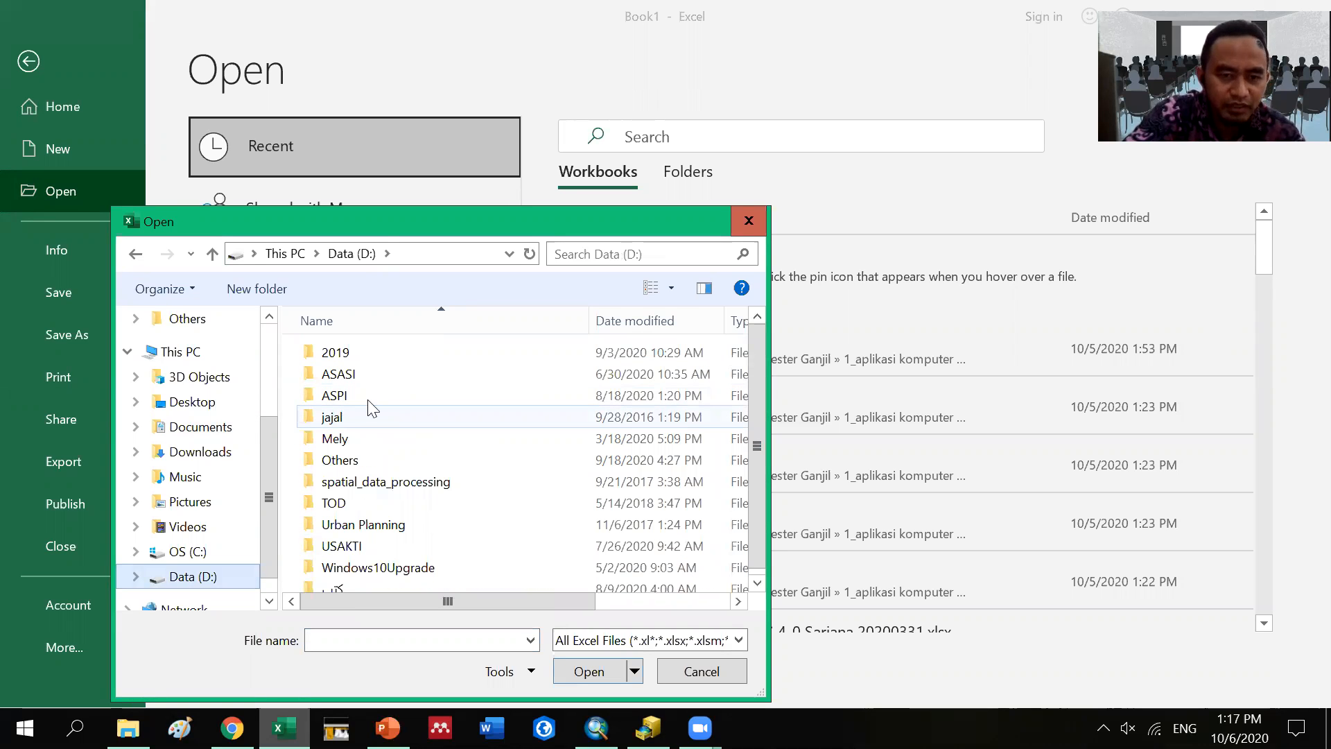
{"action": "scroll", "coordinate": [373, 408], "scroll_direction": "down", "scroll_amount": 1}
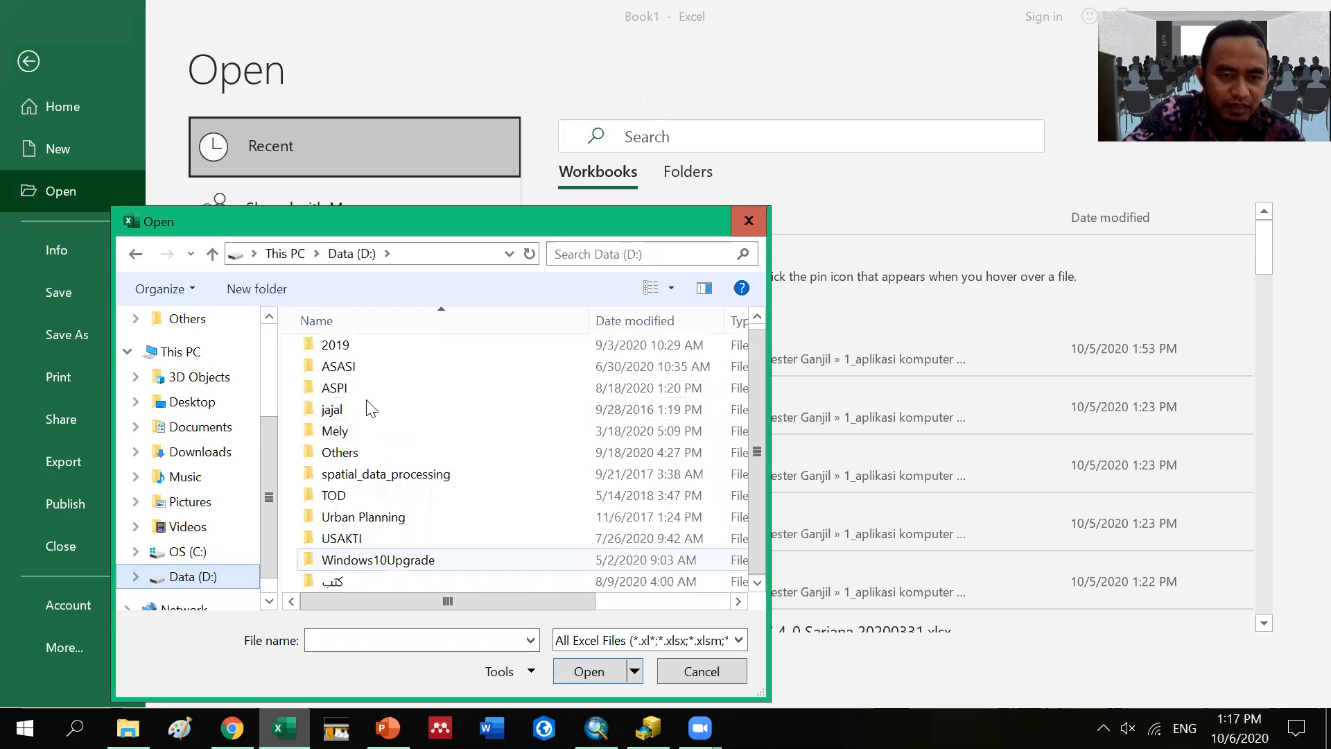
{"action": "left_click", "coordinate": [385, 538]}
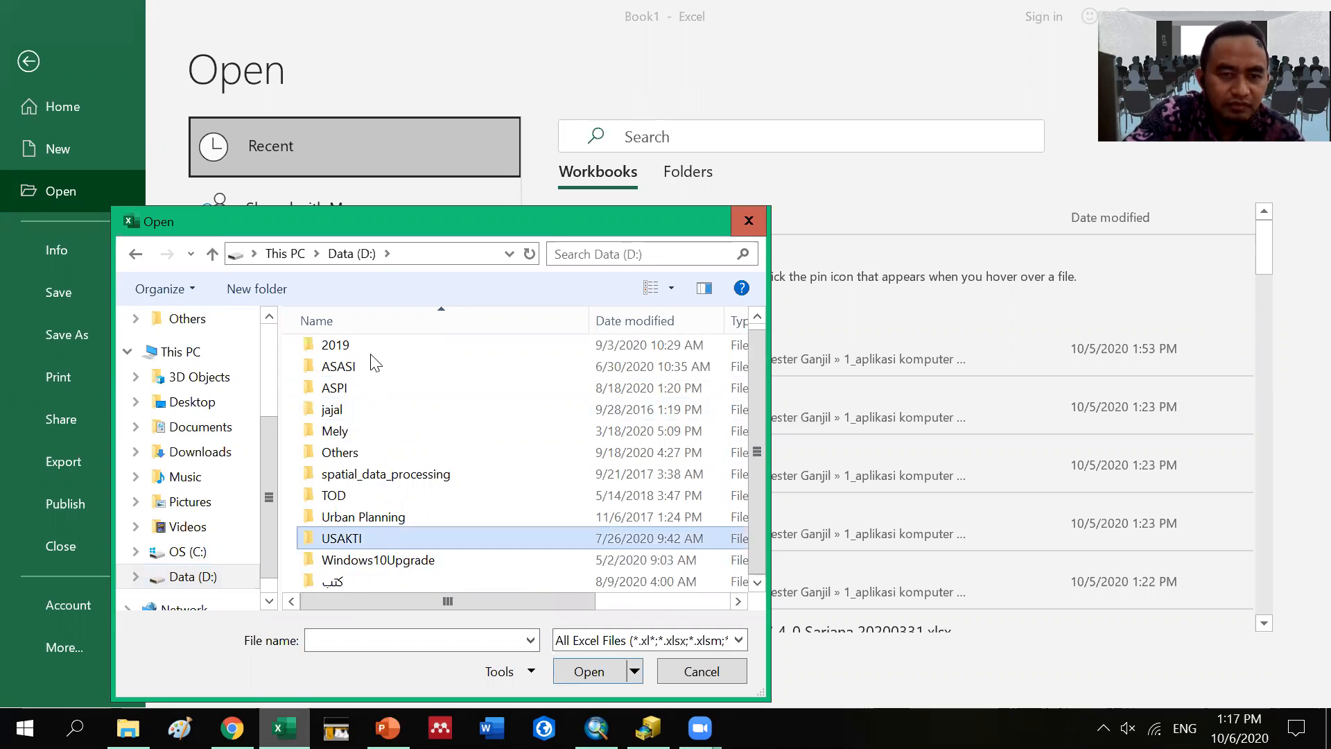
{"action": "key", "text": "Return"}
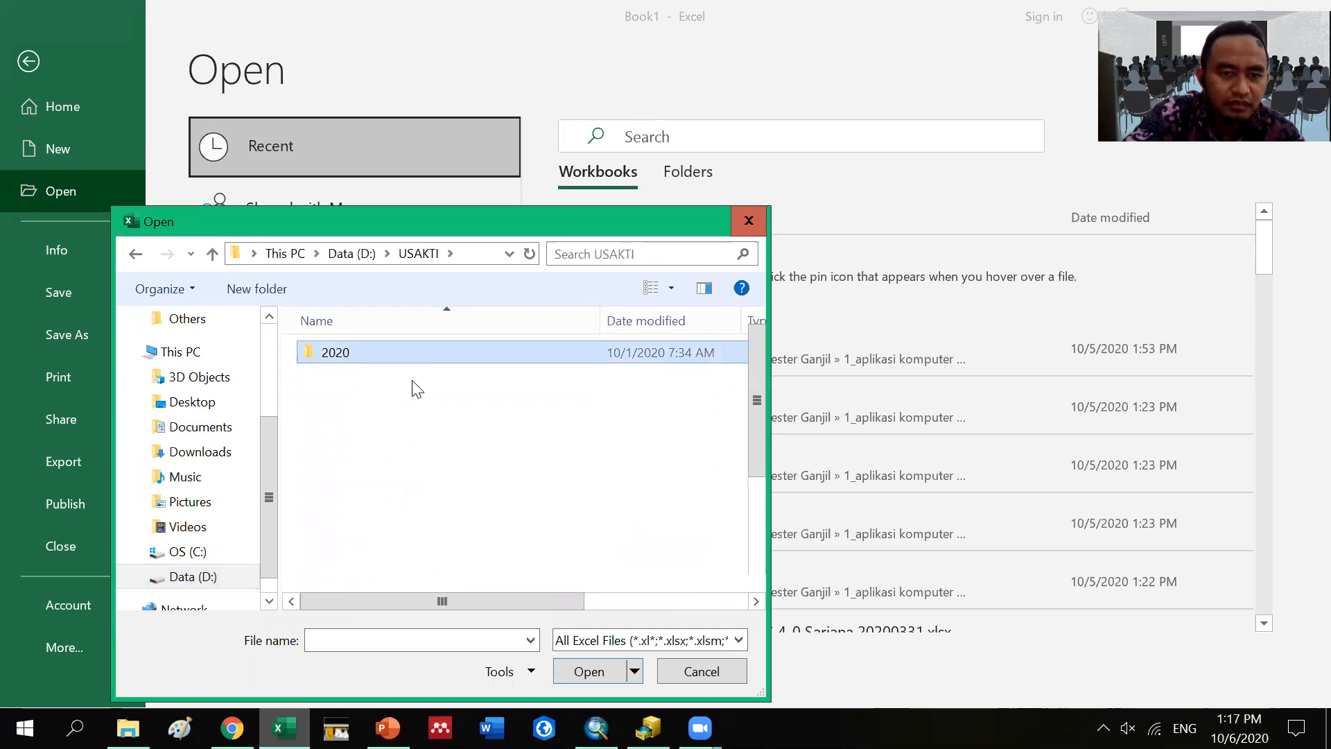
{"action": "key", "text": "Return"}
{"action": "left_click", "coordinate": [413, 376]}
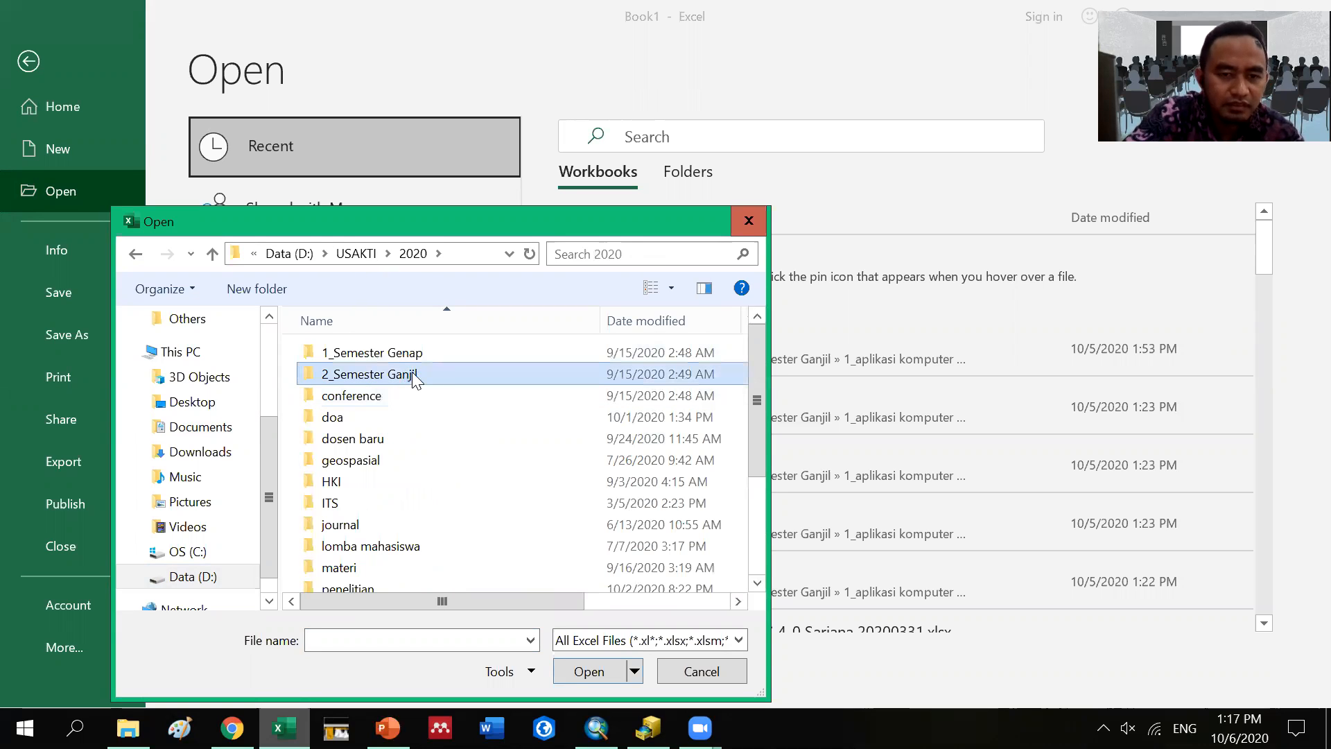
{"action": "key", "text": "Return"}
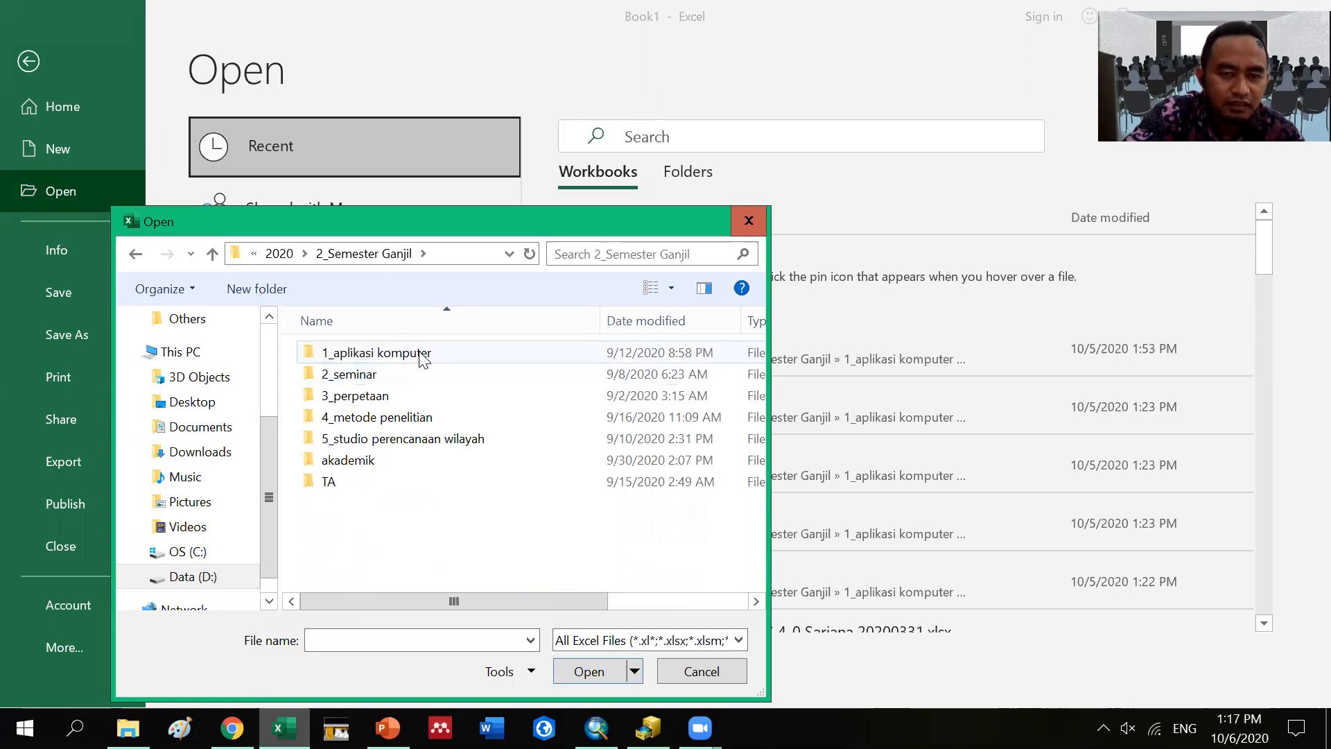
Step: Continue through 1_aplikasi komputer, perkuliahan and 5_Digitasi dan editing into the prak_kls_B folder
{"action": "left_click", "coordinate": [422, 355]}
{"action": "key", "text": "Return"}
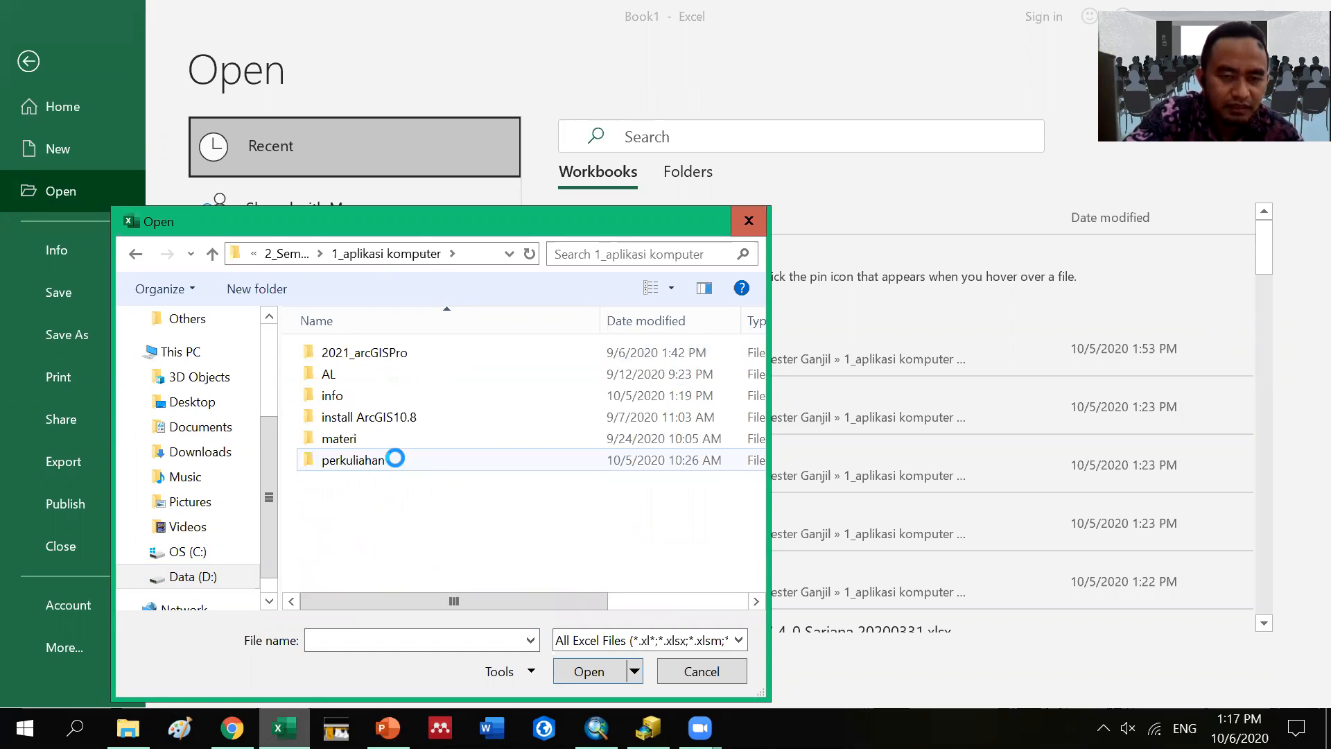
{"action": "left_click", "coordinate": [395, 457]}
{"action": "key", "text": "Return"}
{"action": "left_click", "coordinate": [397, 438]}
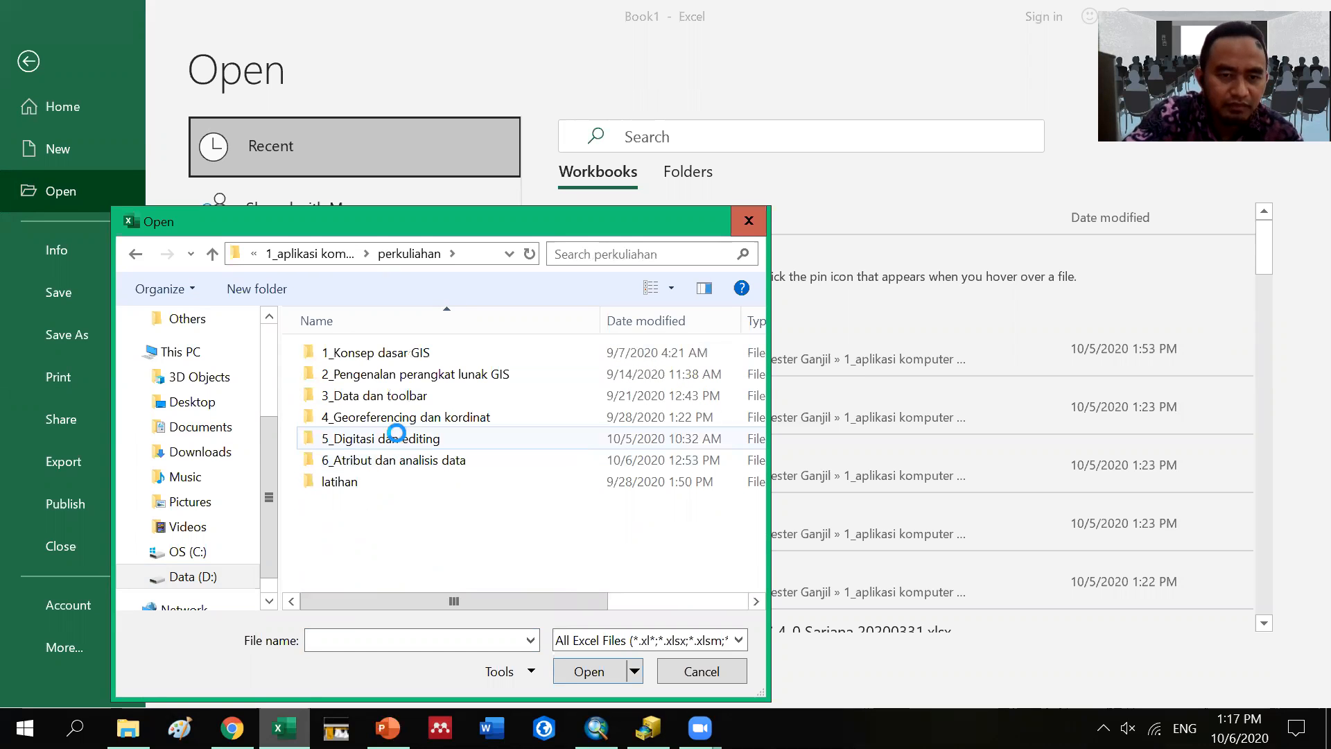
{"action": "key", "text": "Return"}
{"action": "left_click", "coordinate": [391, 371]}
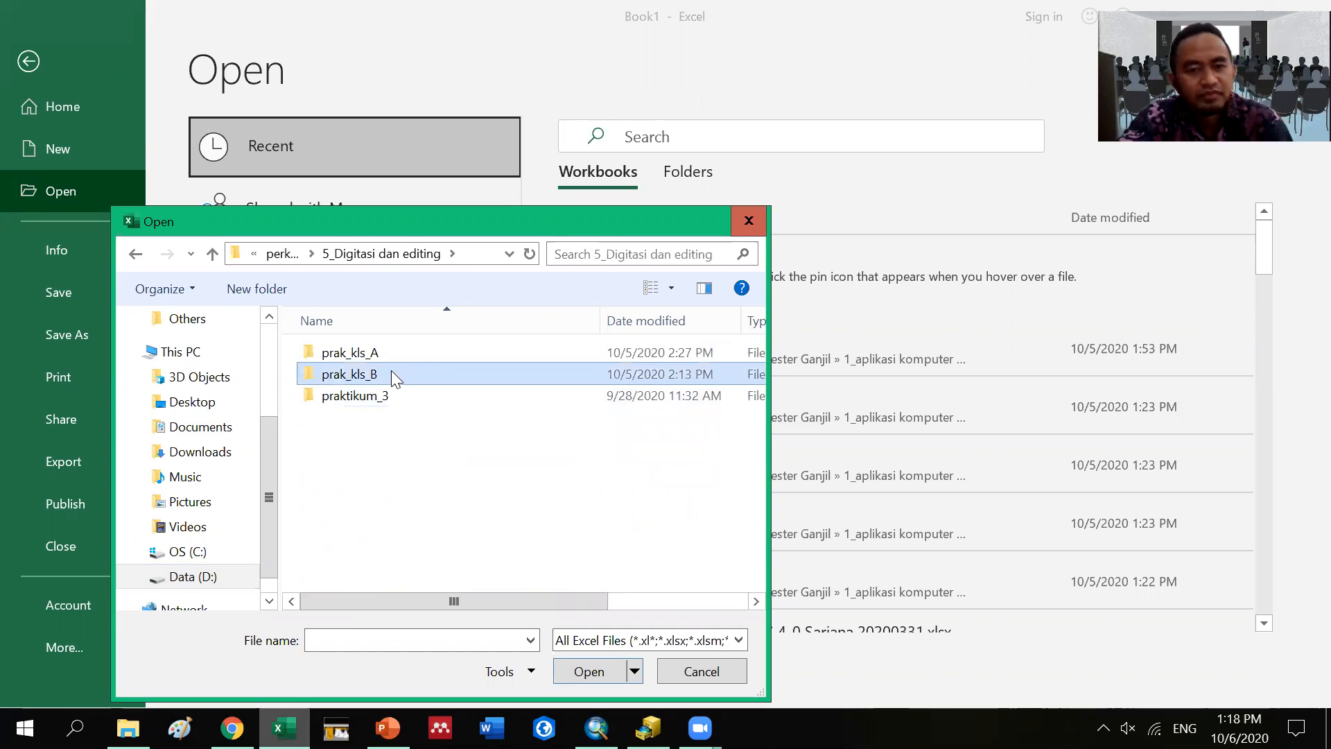
{"action": "key", "text": "Return"}
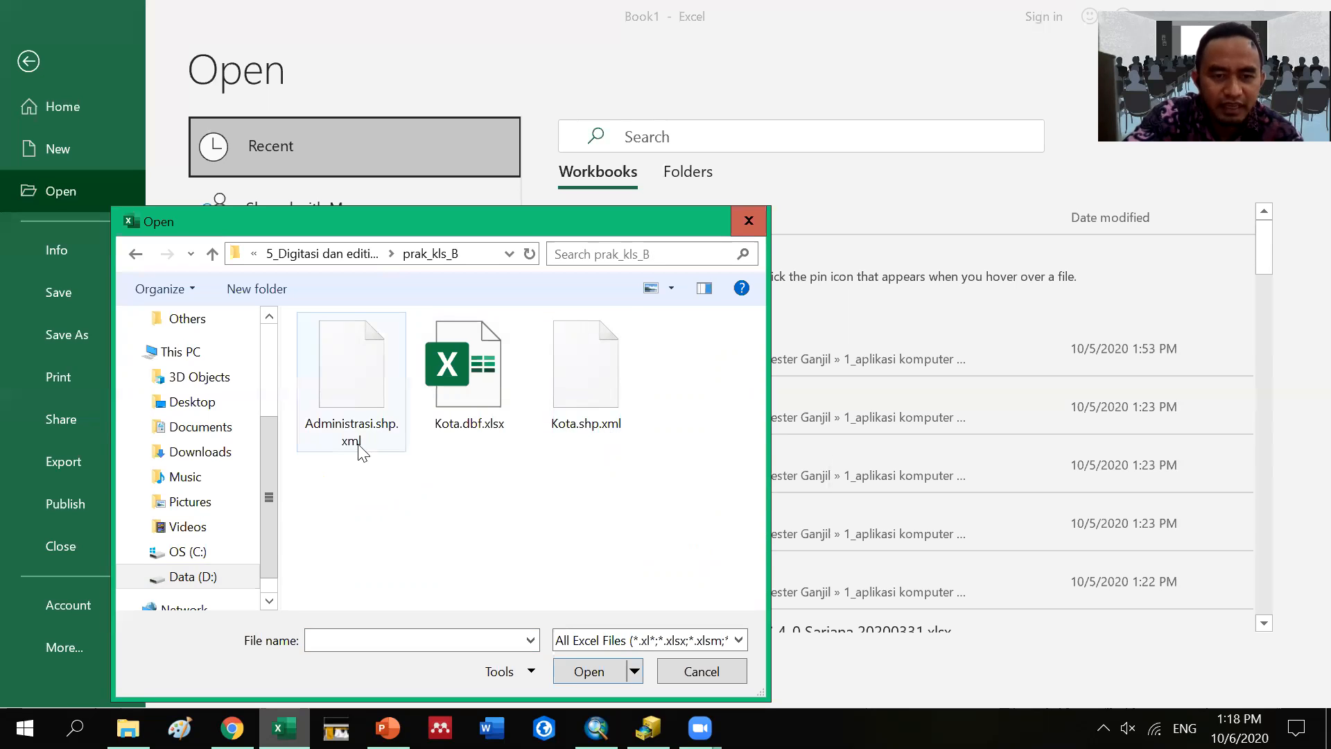
Step: Open Kota.dbf.xlsx from the prak_kls_B folder
{"action": "left_click", "coordinate": [487, 426]}
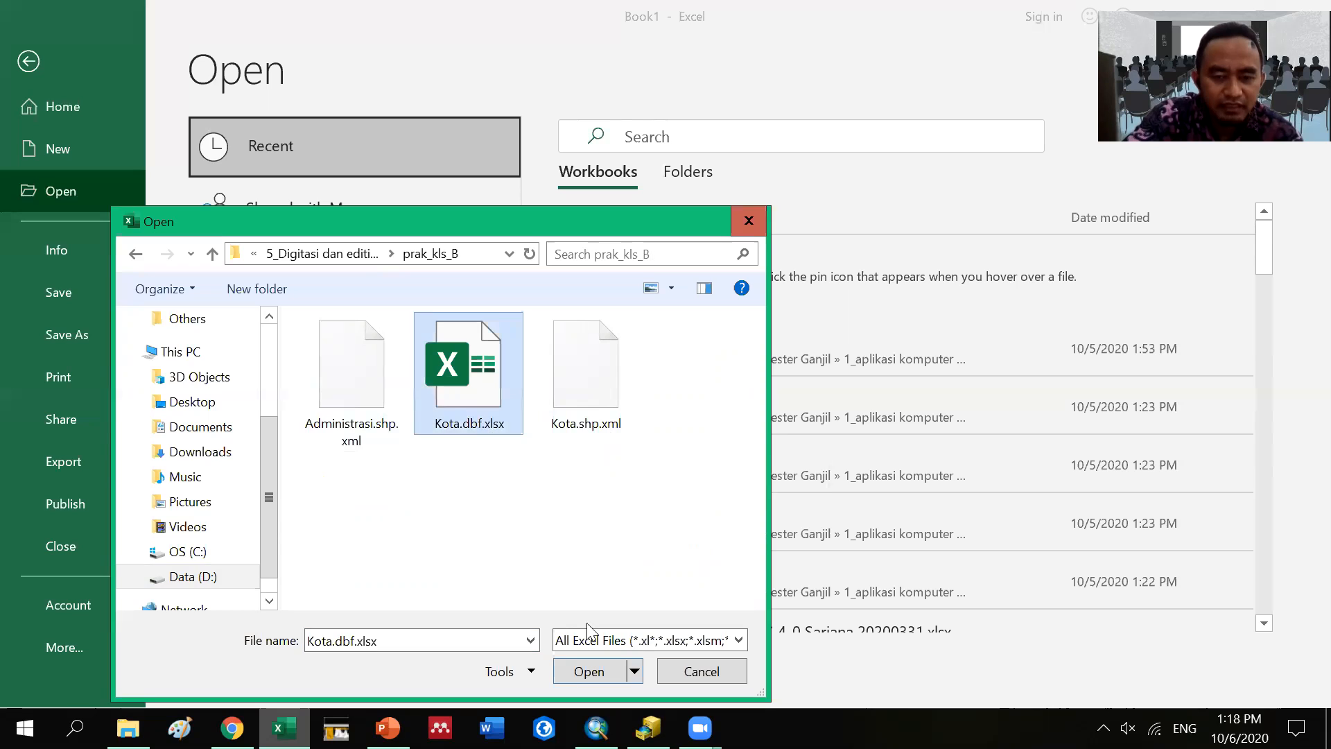
{"action": "left_click", "coordinate": [617, 672]}
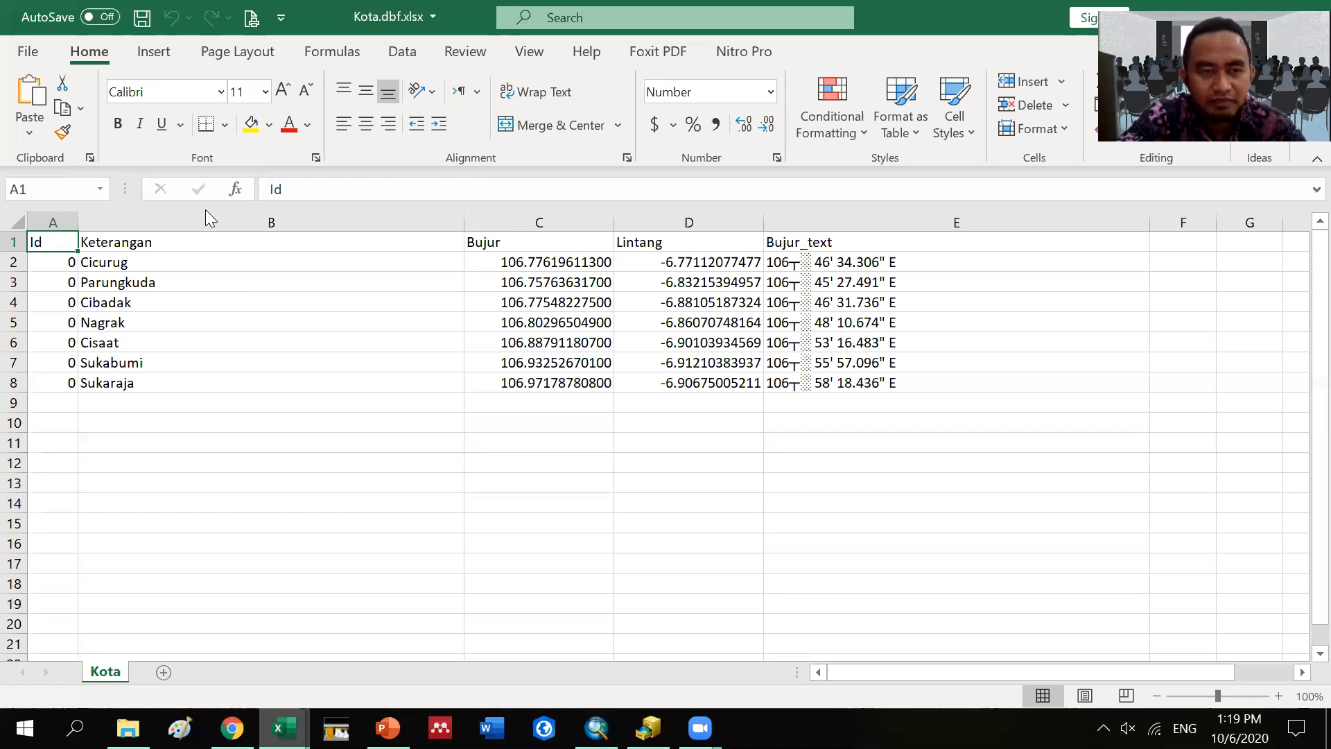
Step: From the Kota.dbf.xlsx workbook, start browsing the computer for another file to open
{"action": "left_click", "coordinate": [29, 54]}
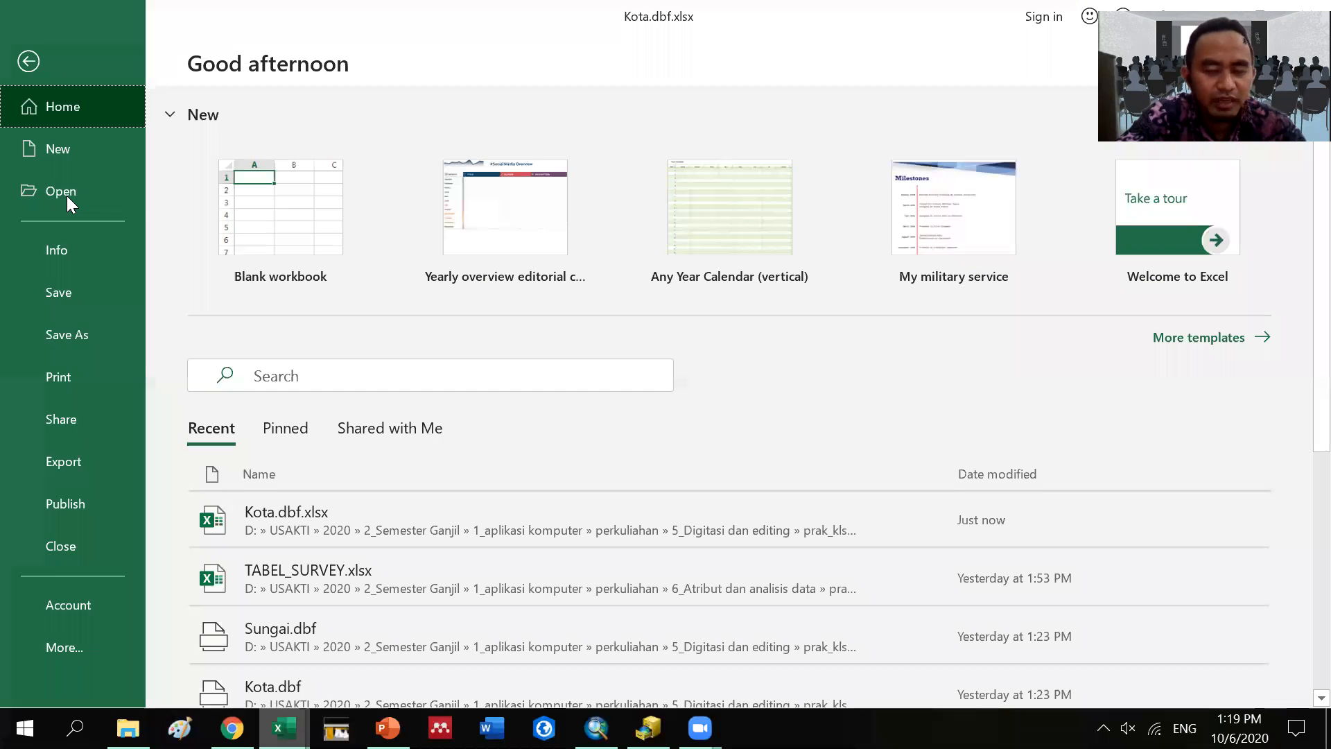
{"action": "left_click", "coordinate": [66, 195]}
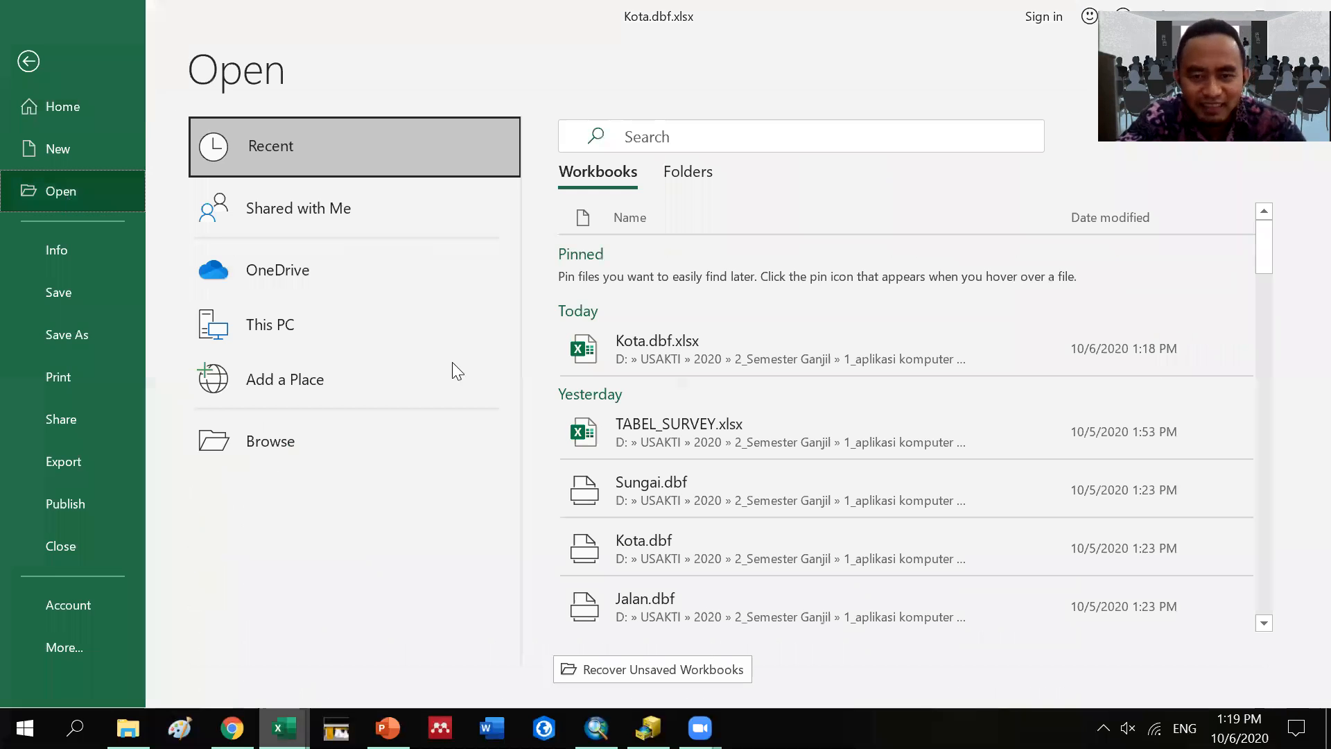
{"action": "left_click", "coordinate": [286, 448]}
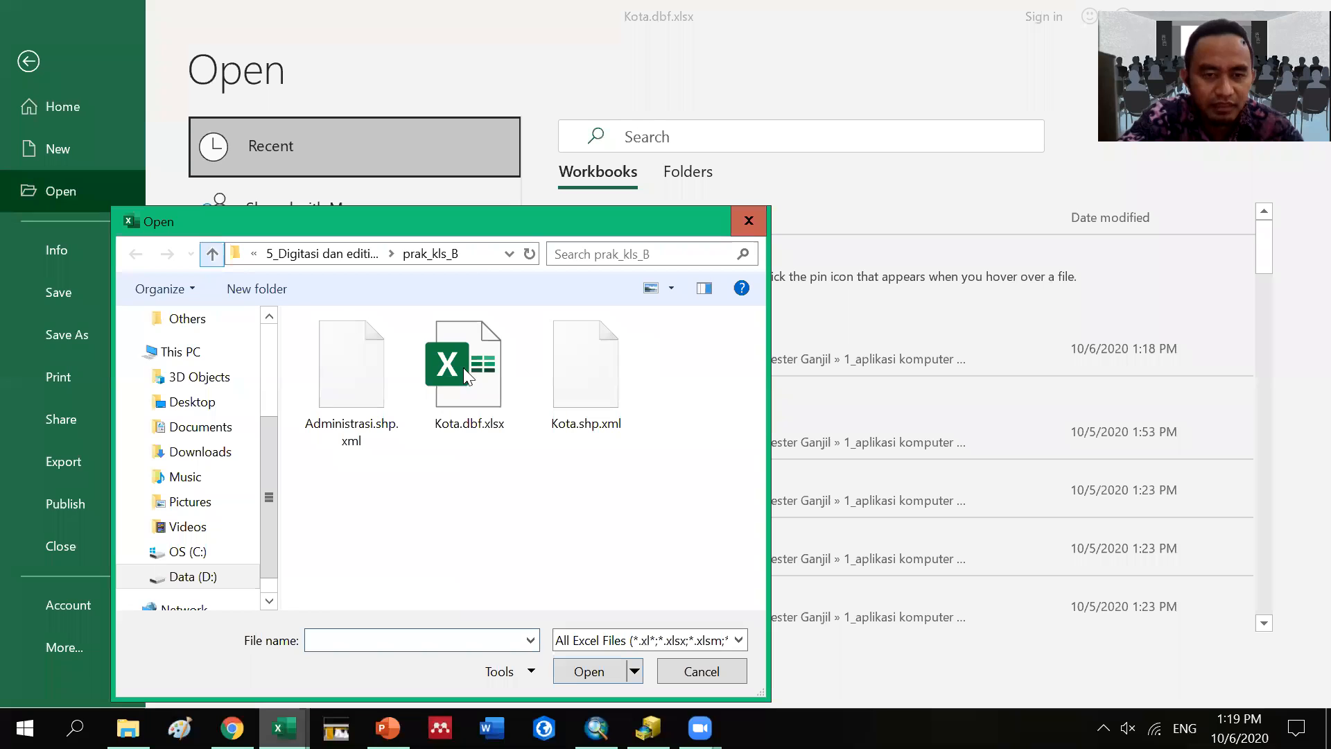
Step: Check the praktikum_3 and prak_kls_A folders in 5_Digitasi dan editing for attribute files
{"action": "left_click", "coordinate": [212, 254]}
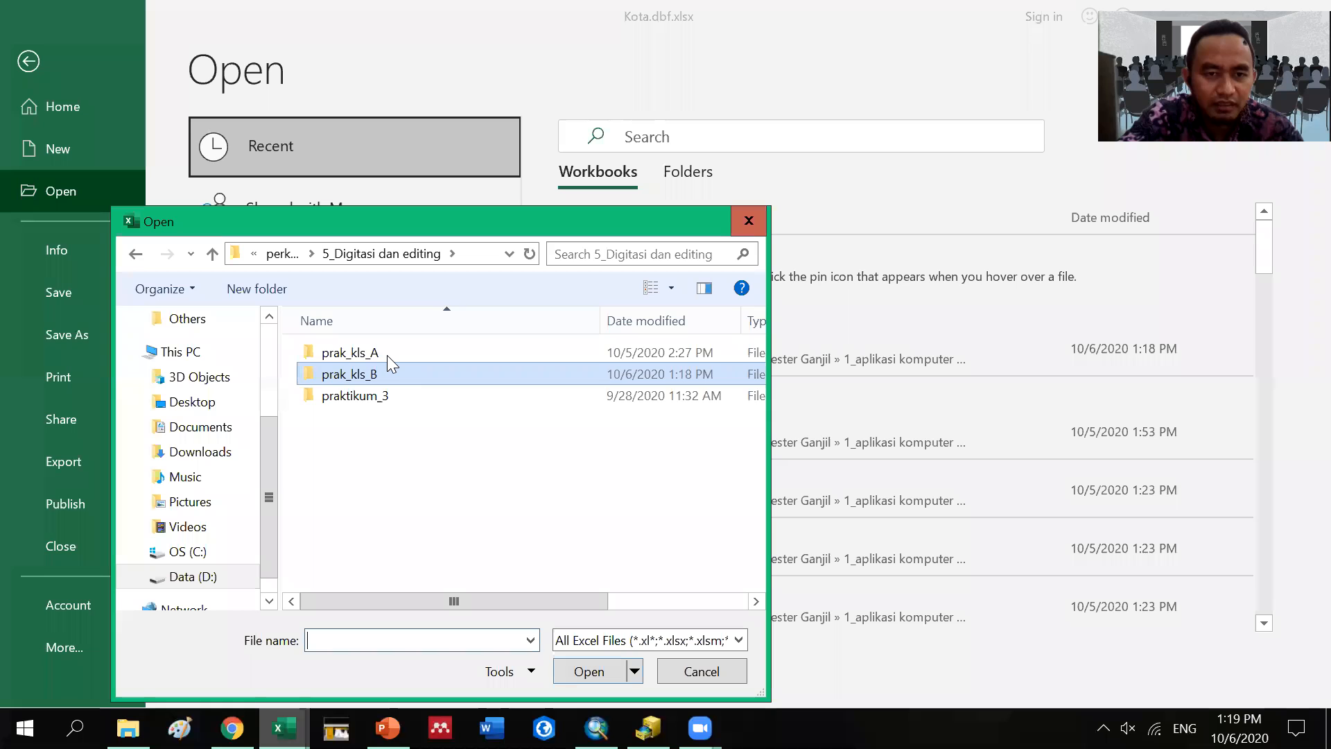
{"action": "double_click", "coordinate": [395, 393]}
{"action": "left_click", "coordinate": [211, 256]}
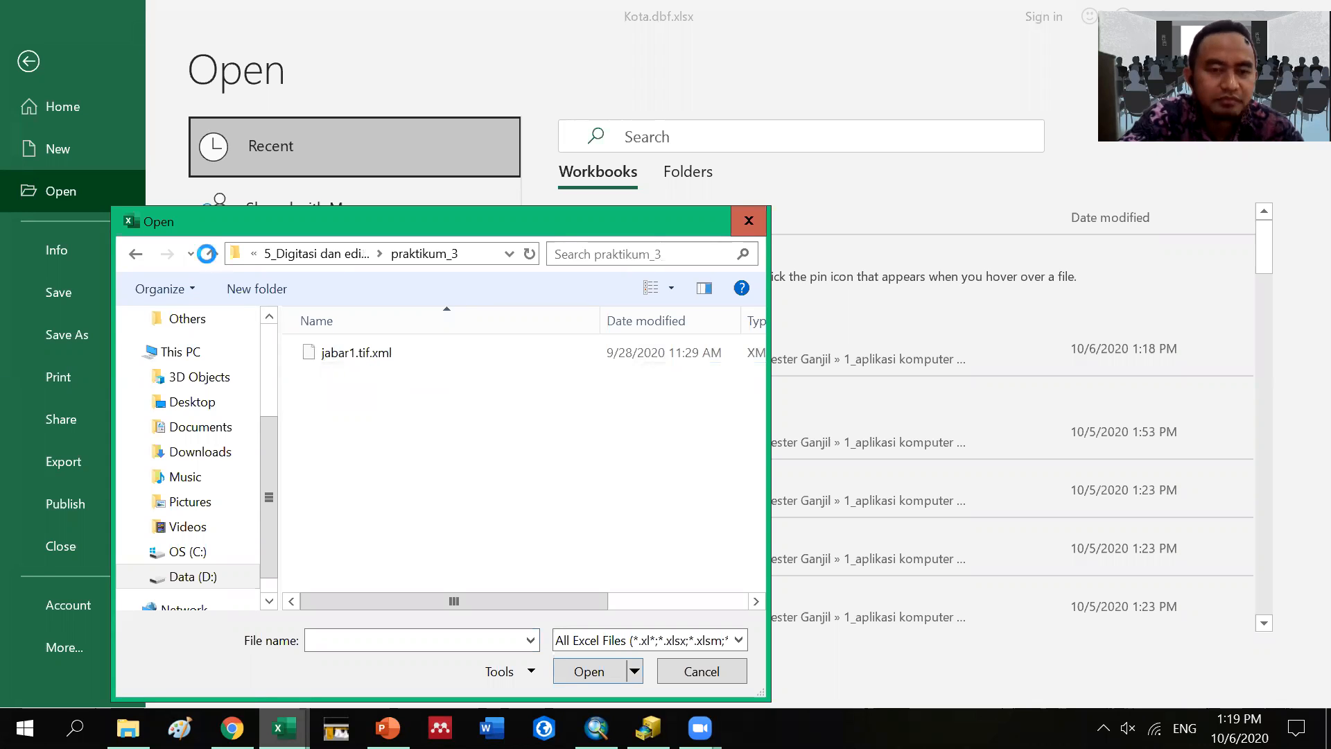
{"action": "double_click", "coordinate": [375, 354]}
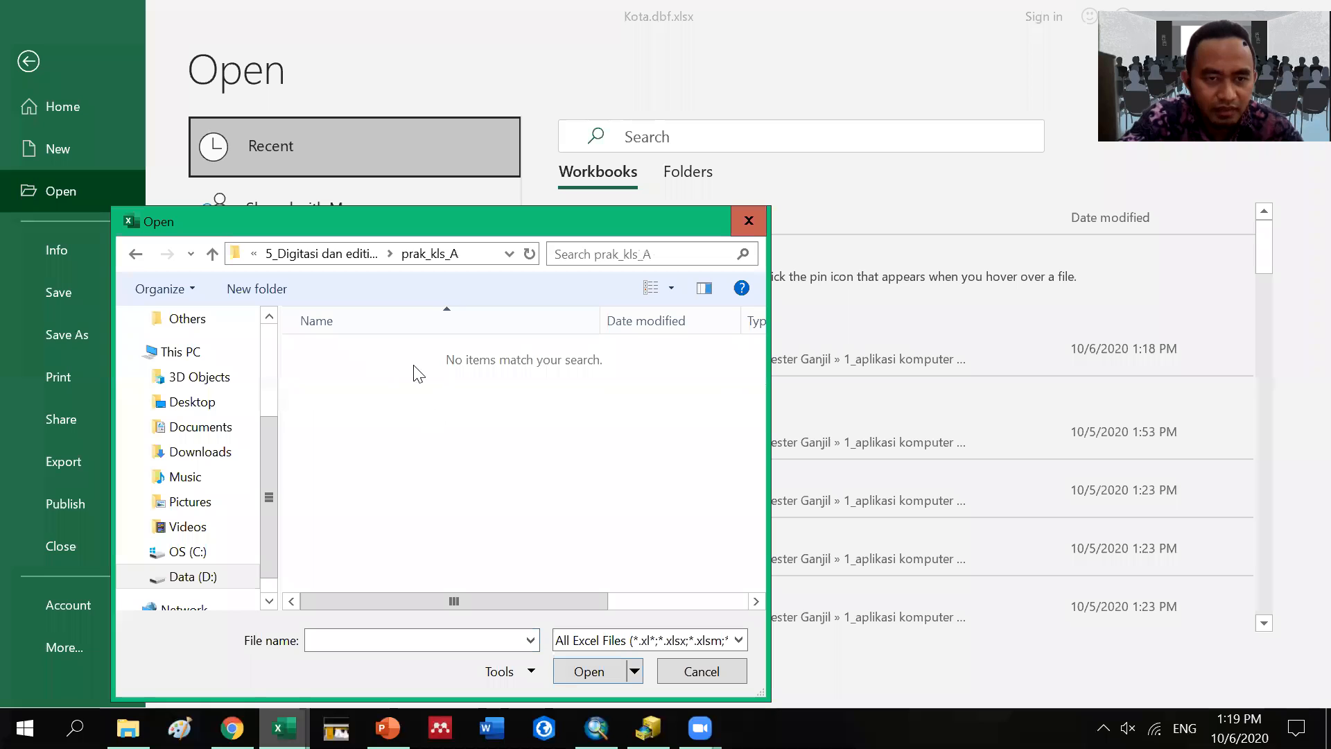
{"action": "left_click", "coordinate": [213, 253]}
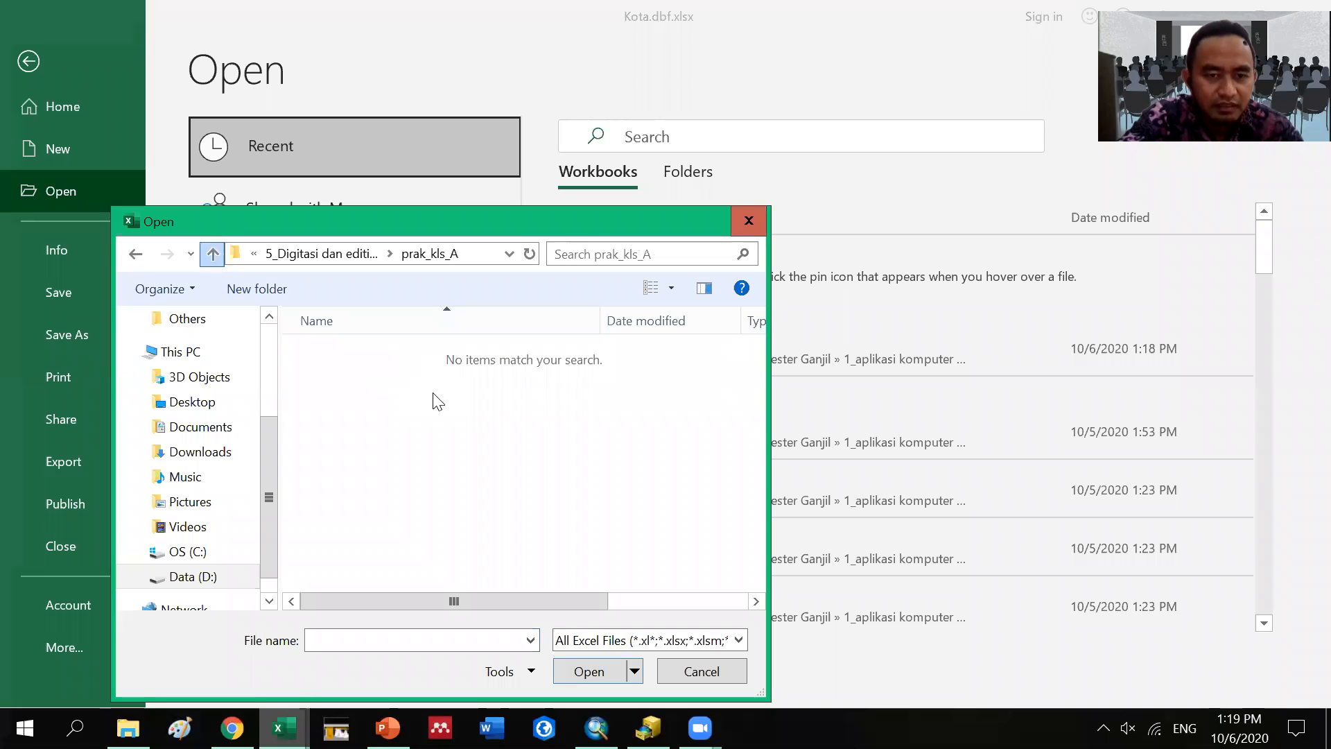
Step: Look through prak_kls_B, prak_lat and prak_kls_A in 6_Atribut dan analisis data, then return to the perkuliahan folder
{"action": "left_click", "coordinate": [214, 255]}
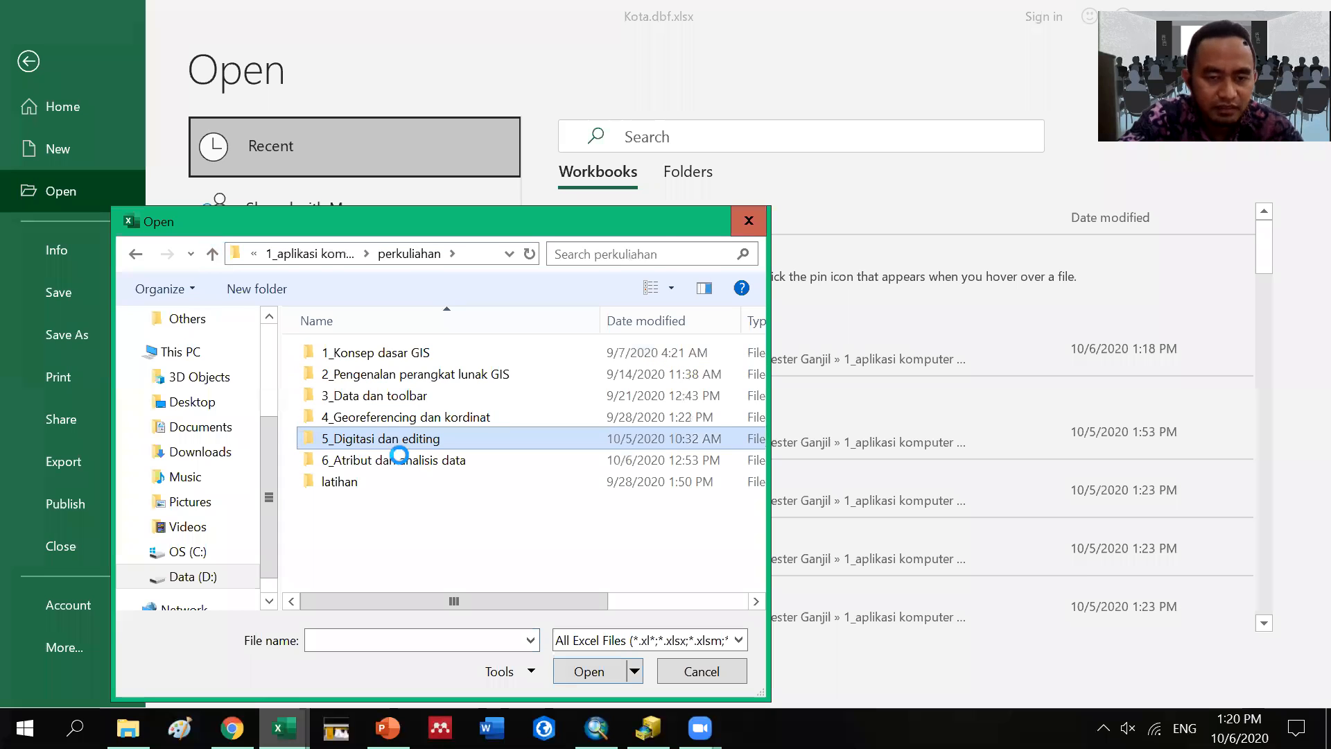
{"action": "double_click", "coordinate": [402, 460]}
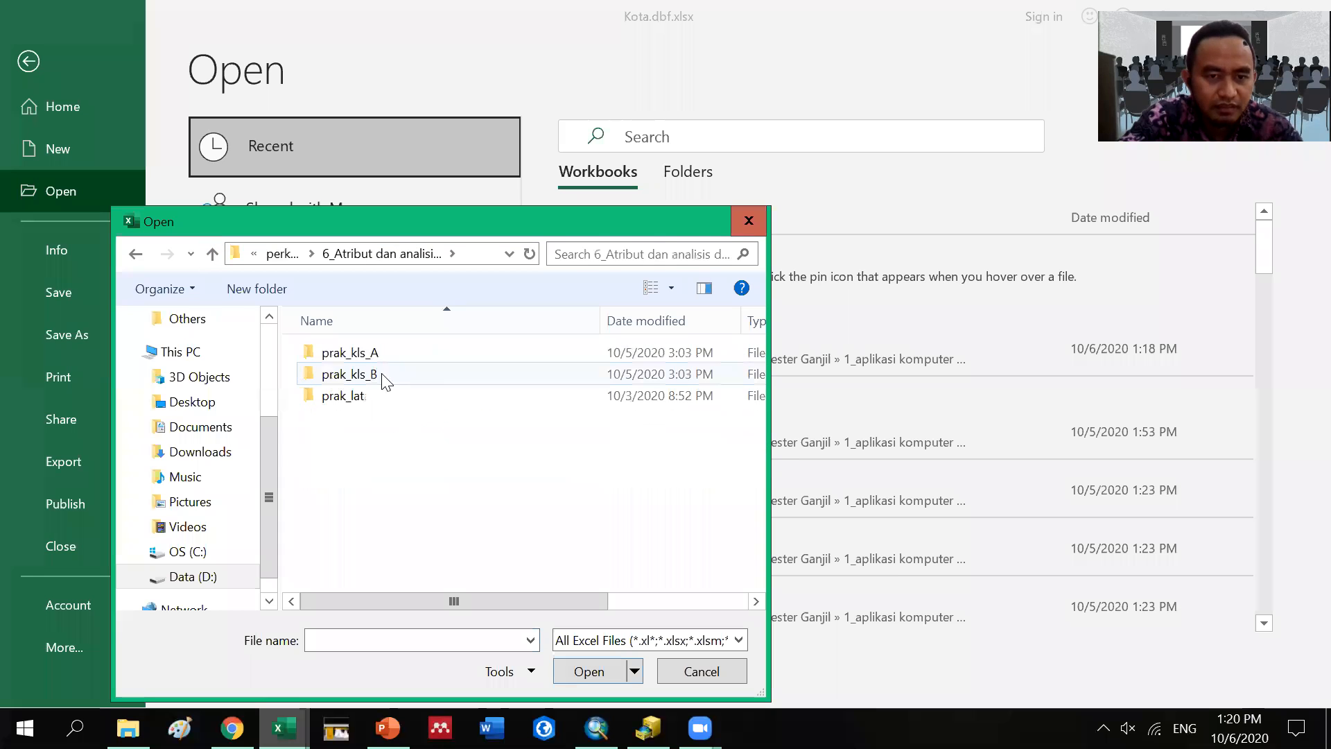
{"action": "left_click", "coordinate": [383, 378]}
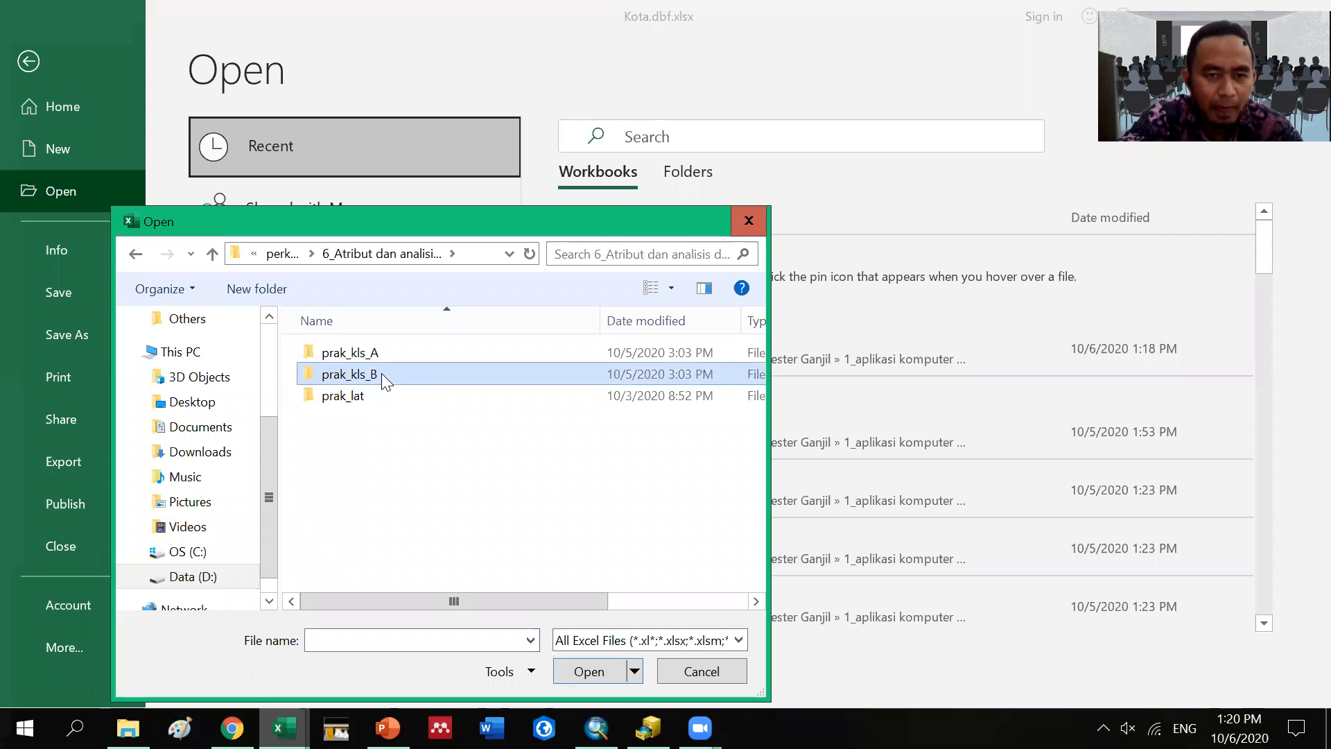
{"action": "double_click", "coordinate": [383, 378]}
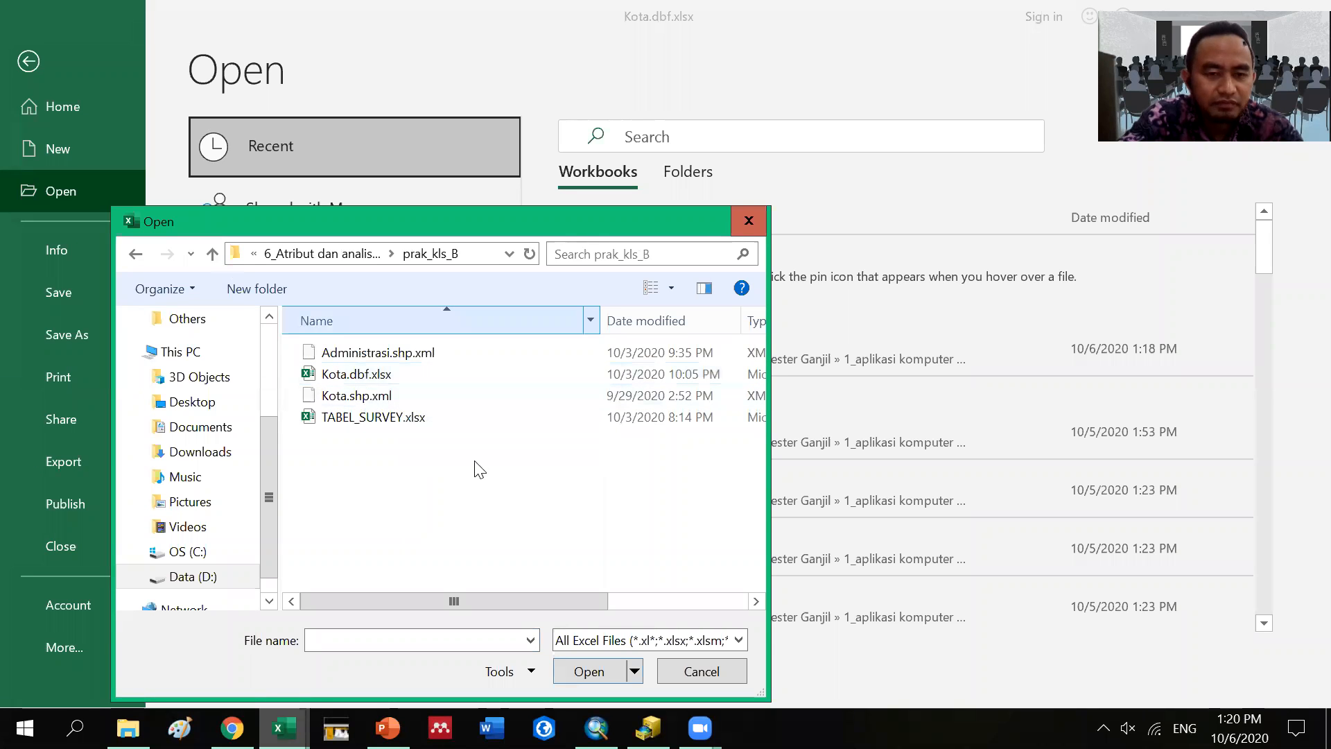
{"action": "key", "text": "BackSpace"}
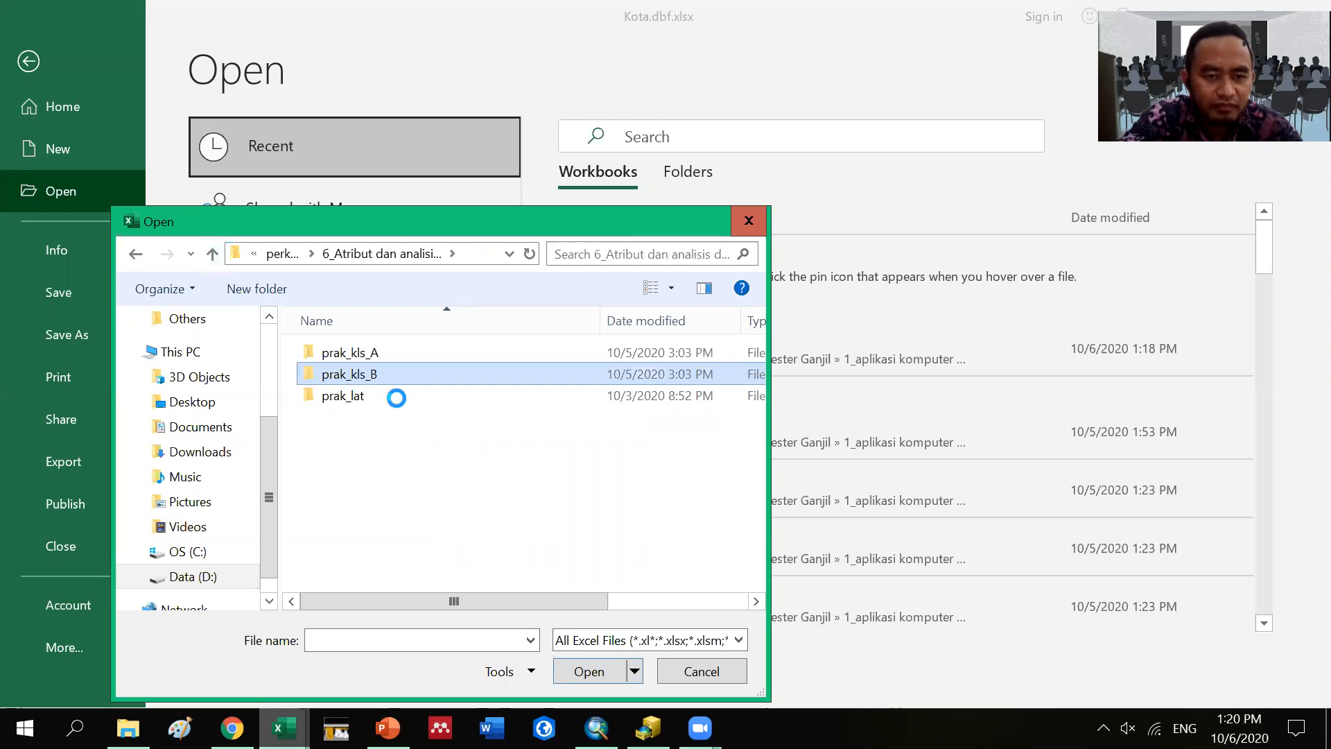
{"action": "left_click", "coordinate": [396, 398]}
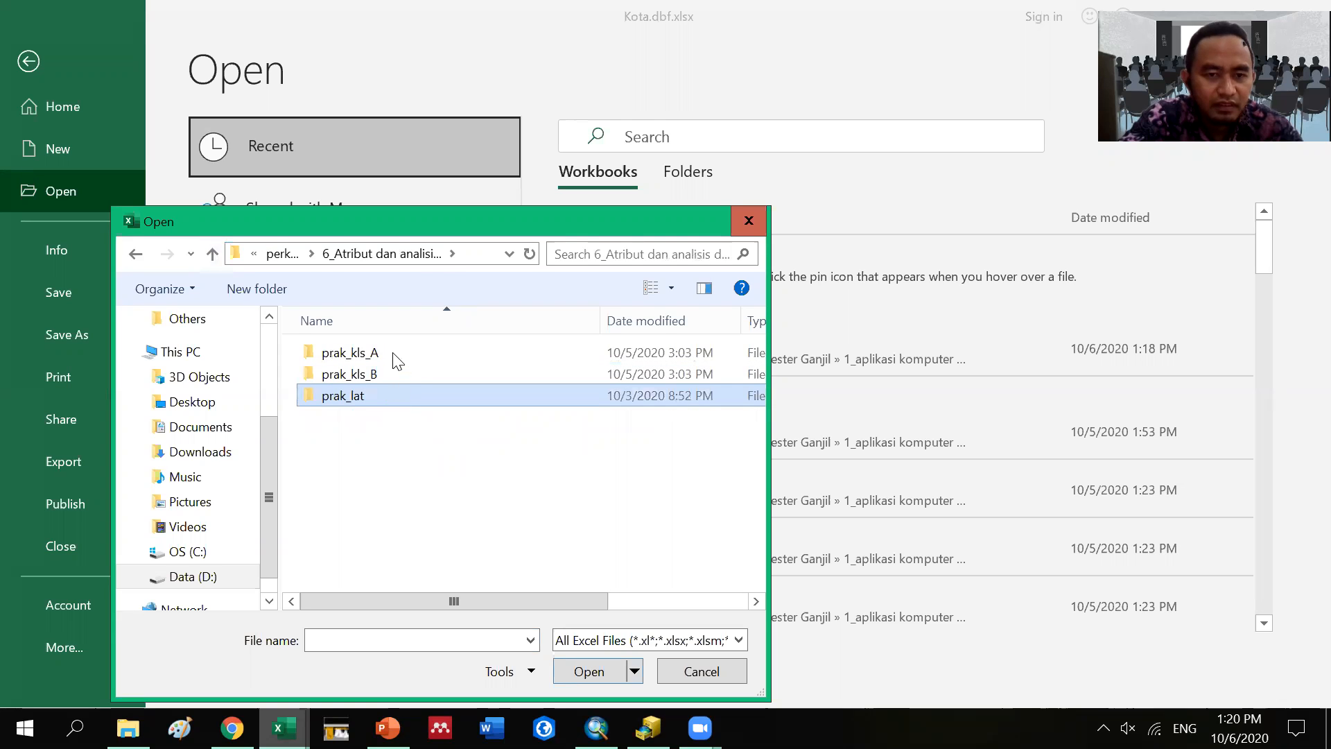
{"action": "key", "text": "Return"}
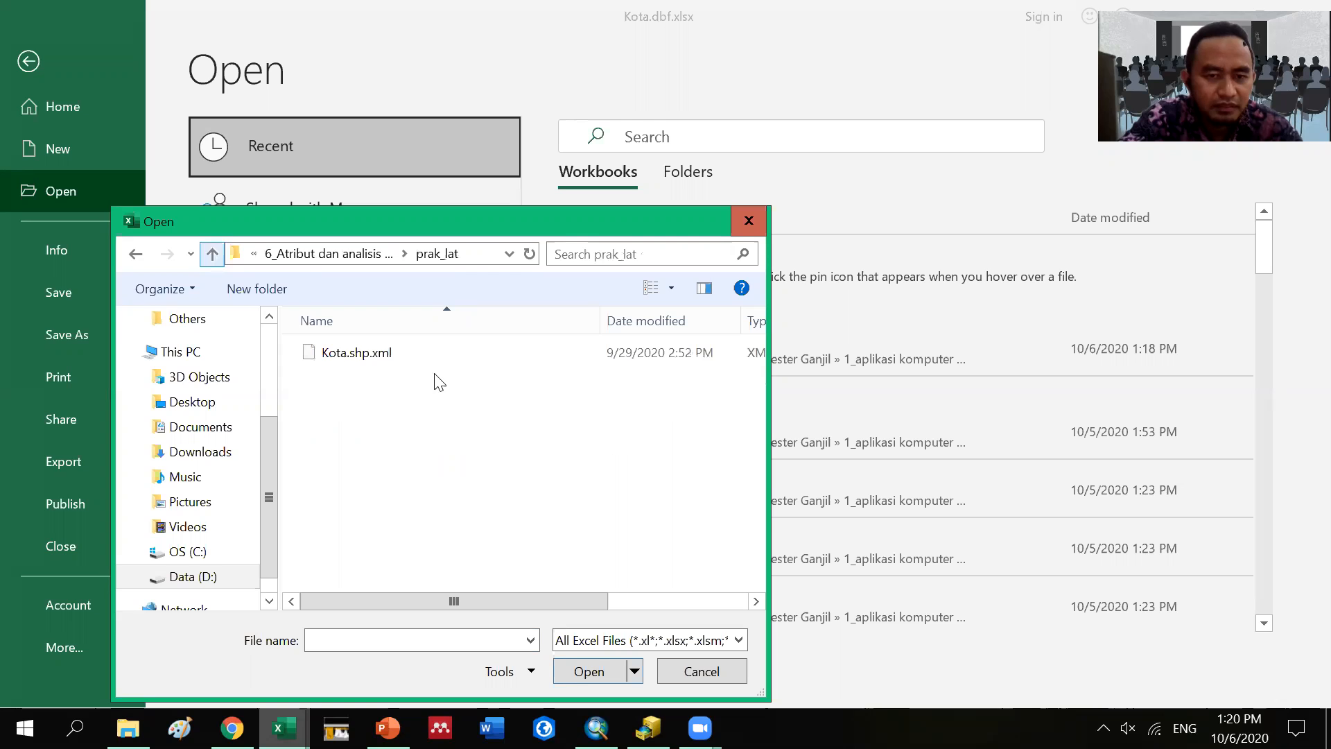
{"action": "key", "text": "BackSpace"}
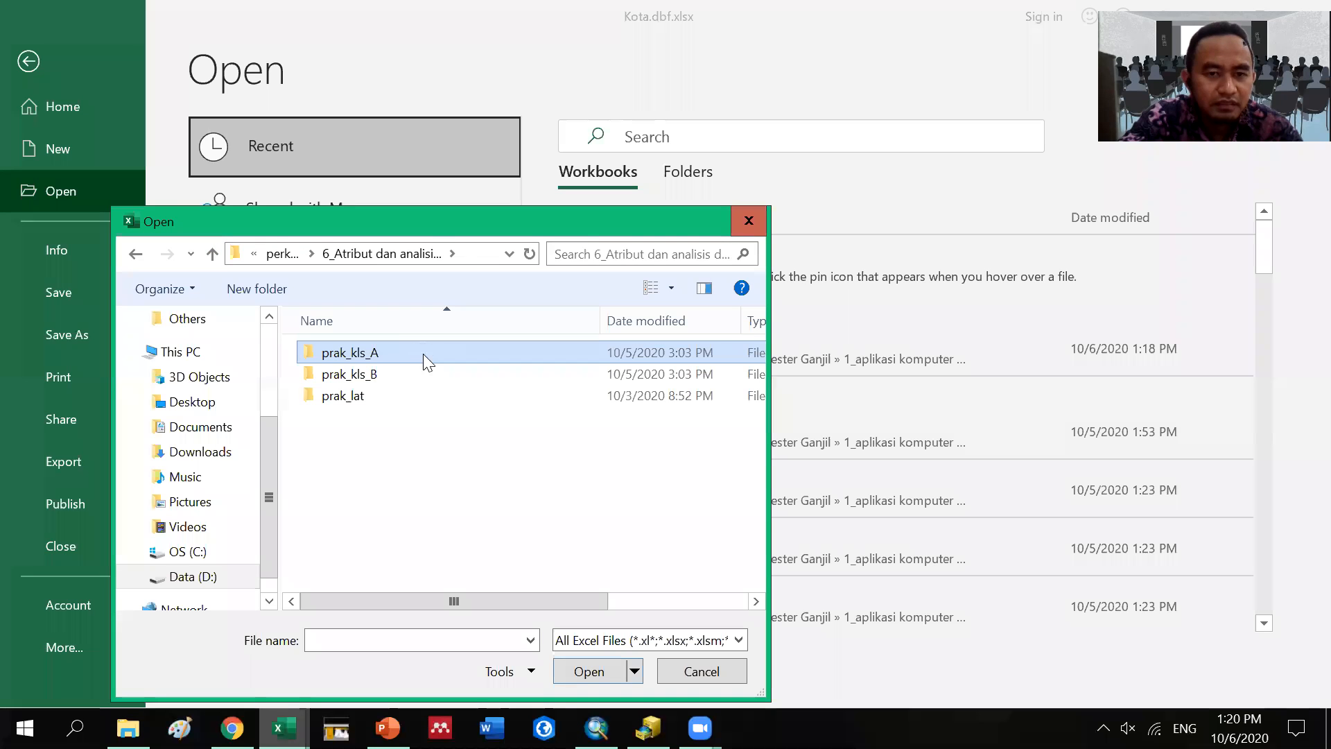
{"action": "double_click", "coordinate": [422, 354]}
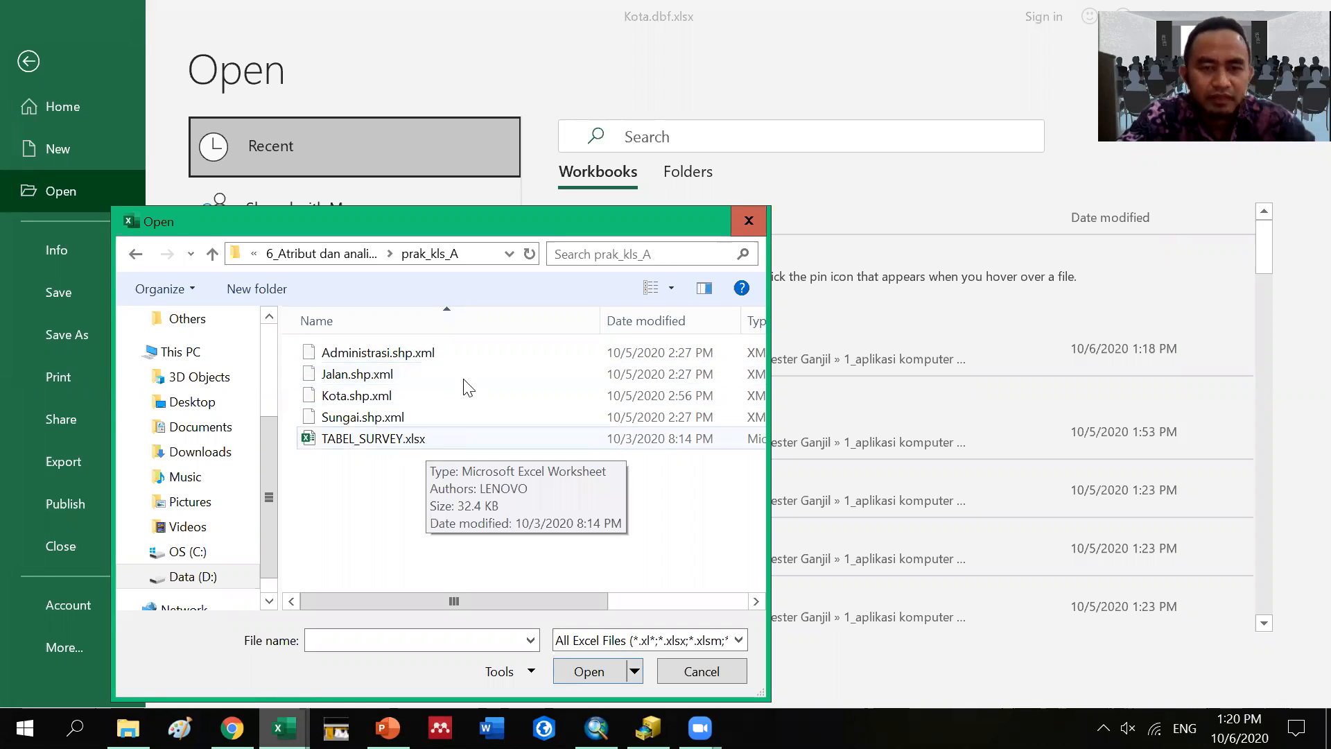
{"action": "left_click", "coordinate": [213, 255]}
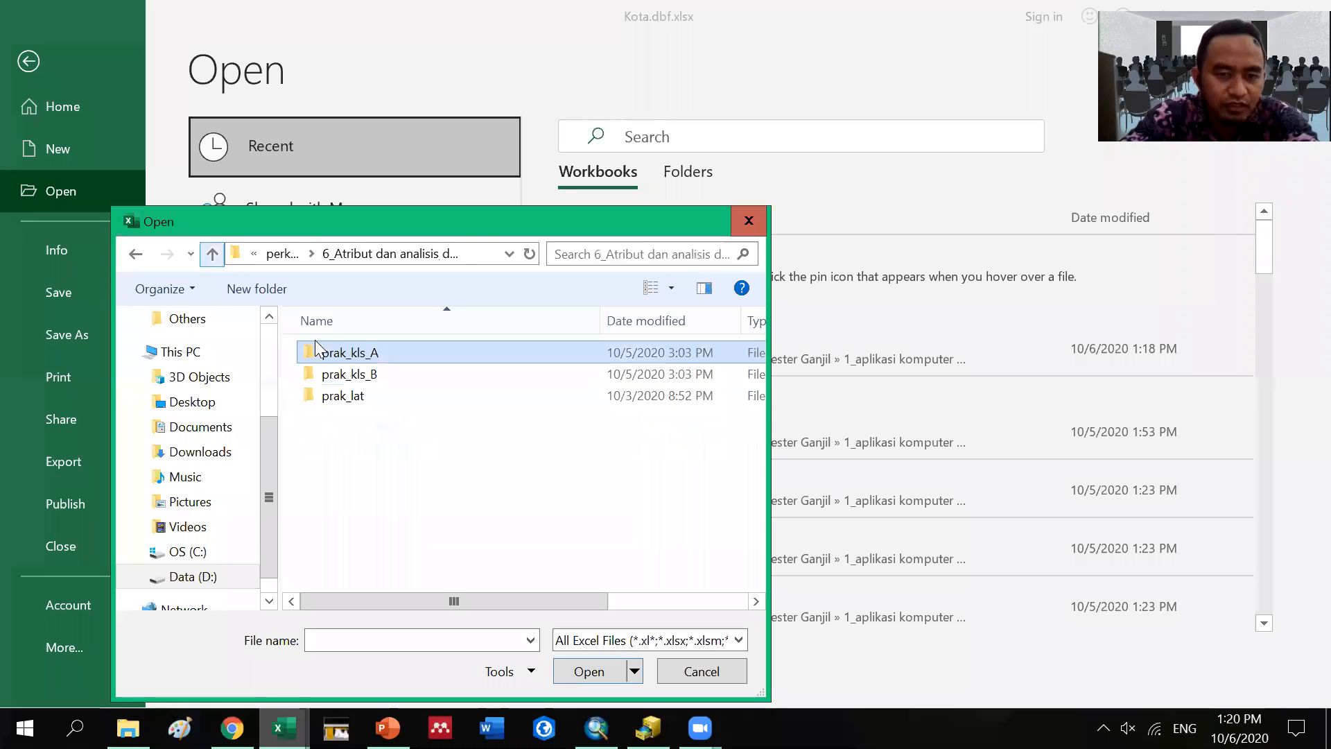
{"action": "left_click", "coordinate": [209, 259]}
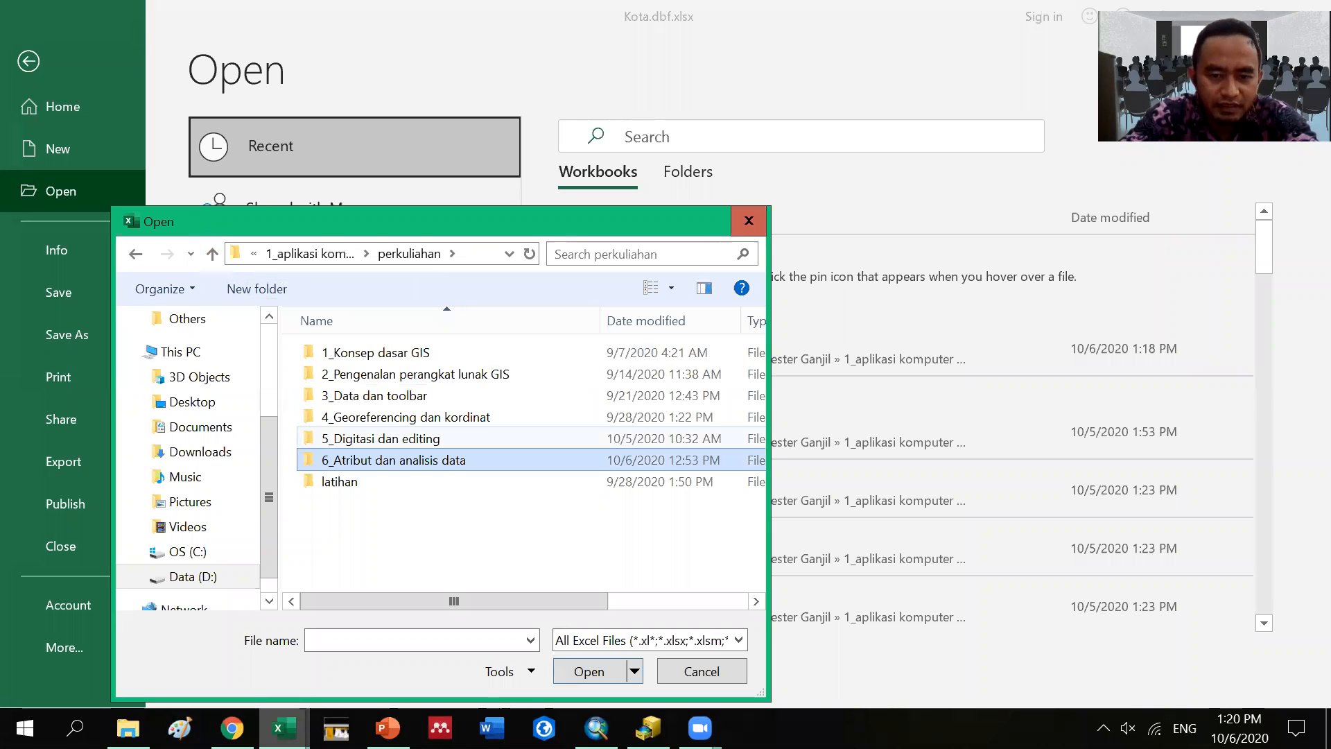
Step: Switch to ArcMap and browse the data to add in the prak_kls_B folder of 5_Digitasi dan editing
{"action": "key", "text": "alt+Tab"}
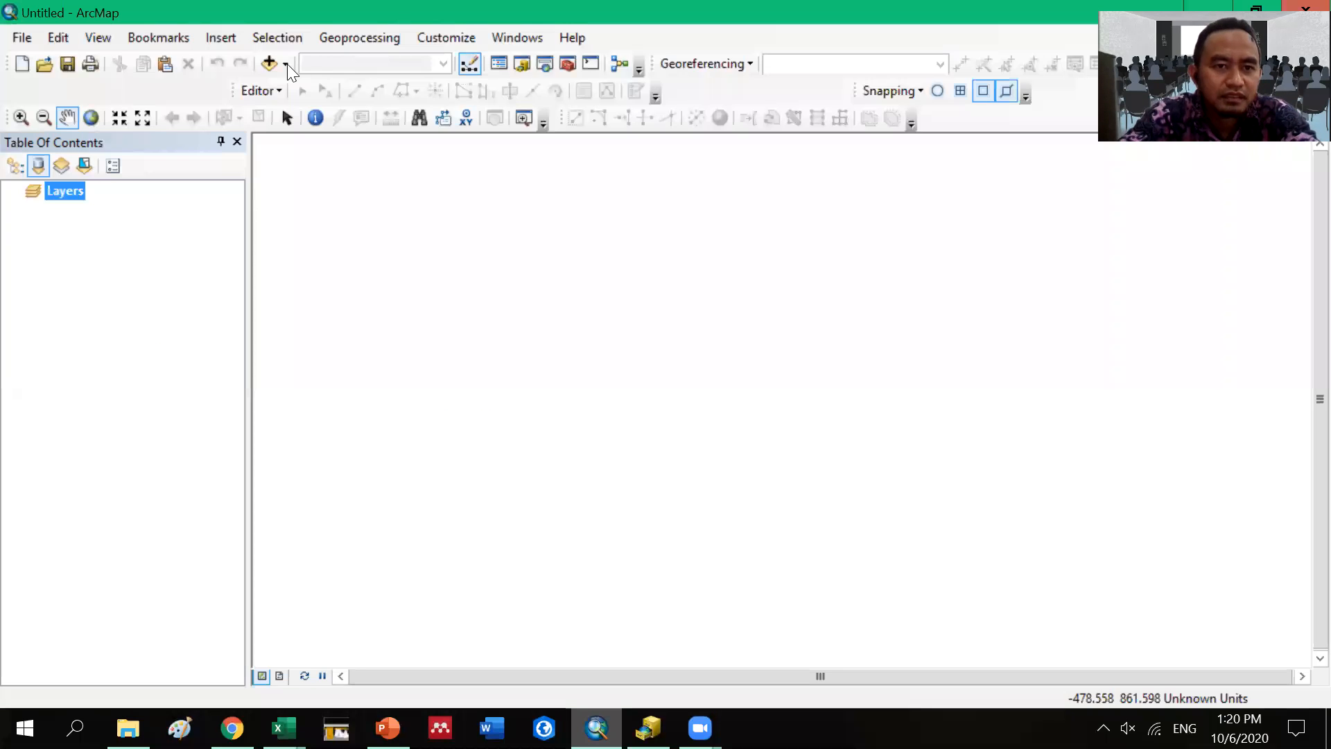
{"action": "left_click", "coordinate": [285, 65]}
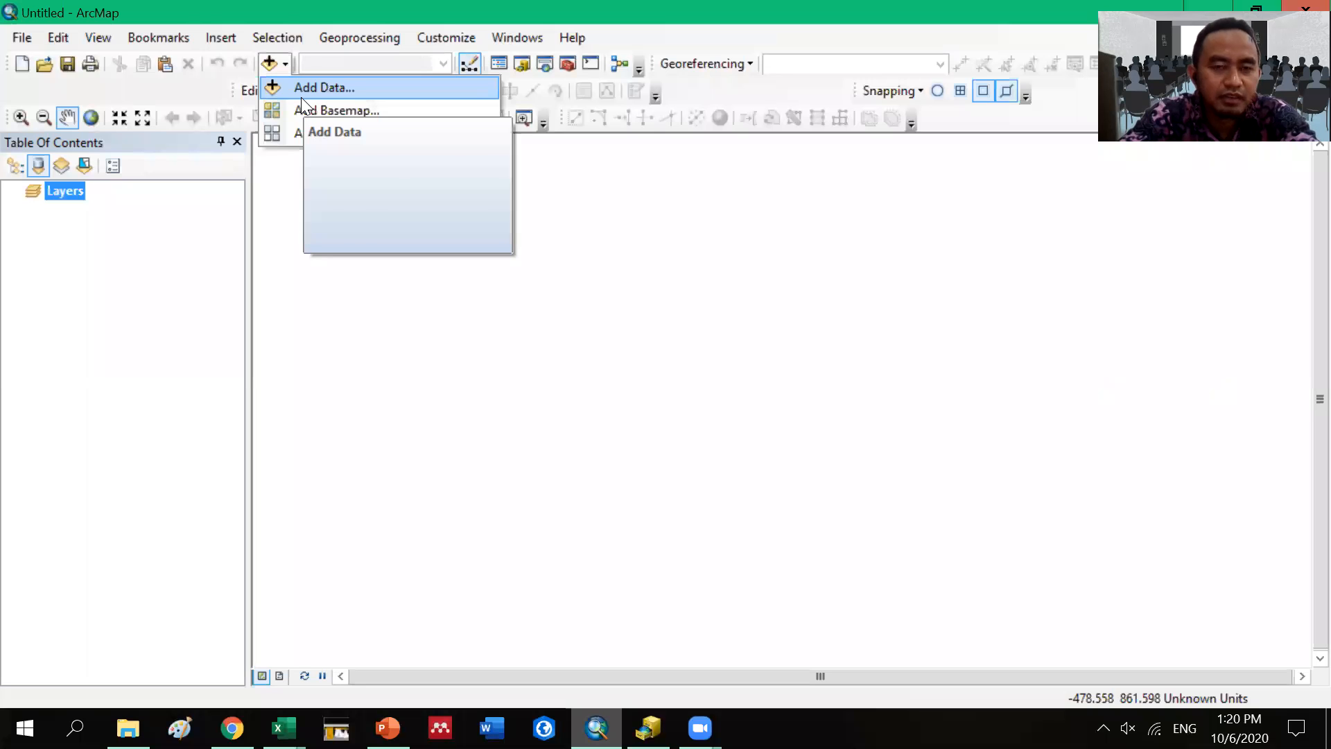
{"action": "left_click", "coordinate": [302, 89]}
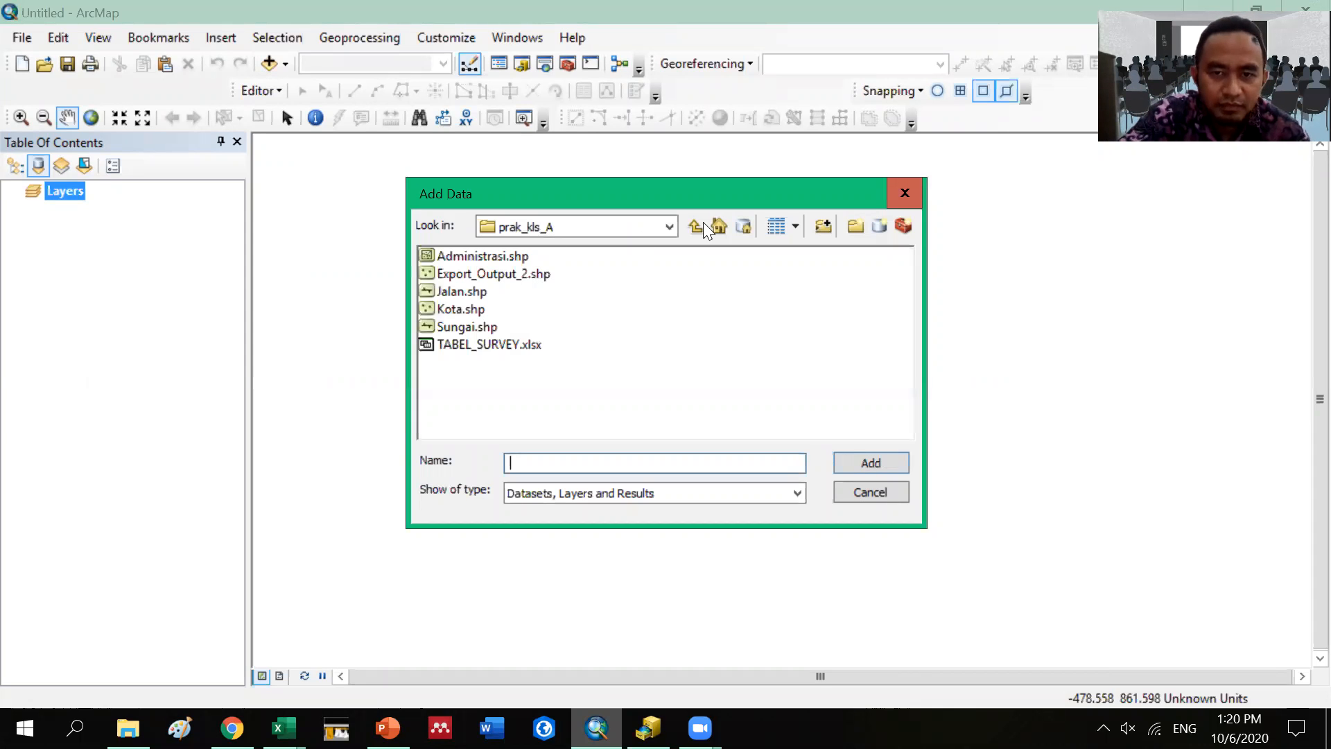
{"action": "left_click", "coordinate": [701, 225]}
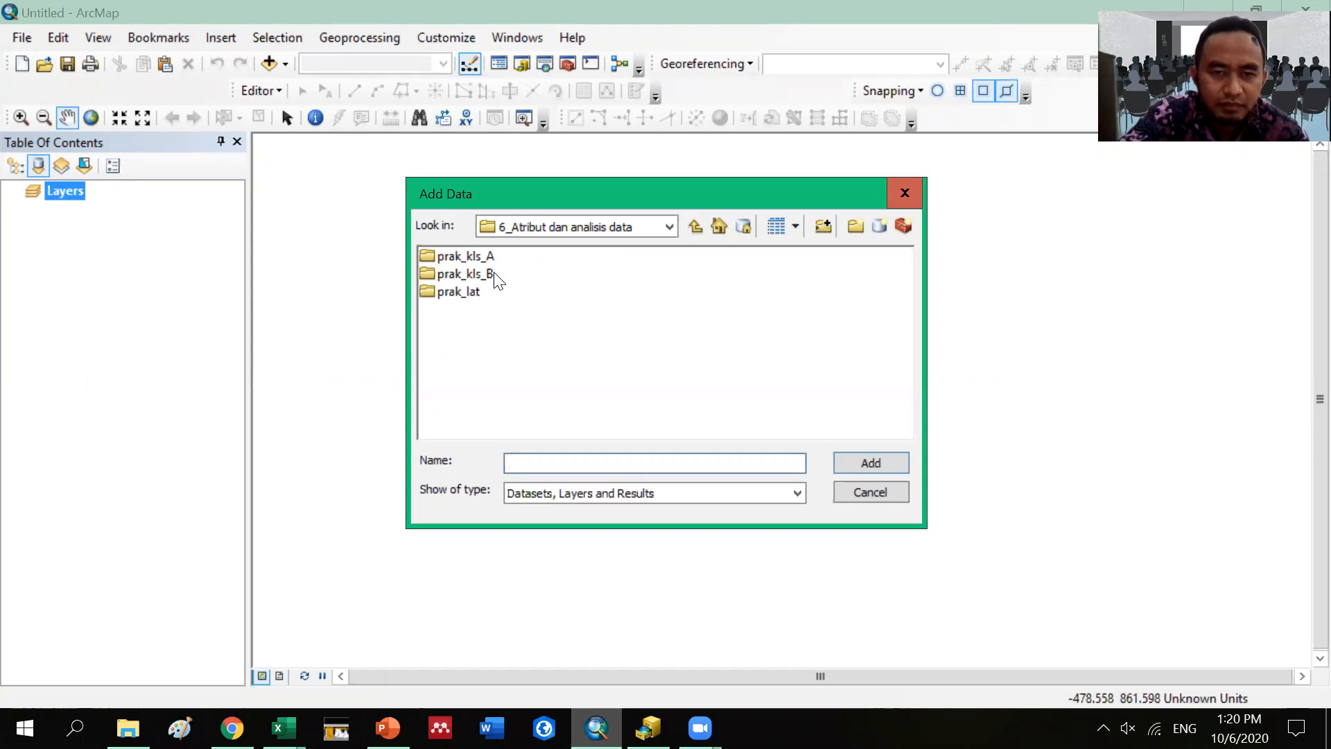
{"action": "left_click", "coordinate": [695, 227]}
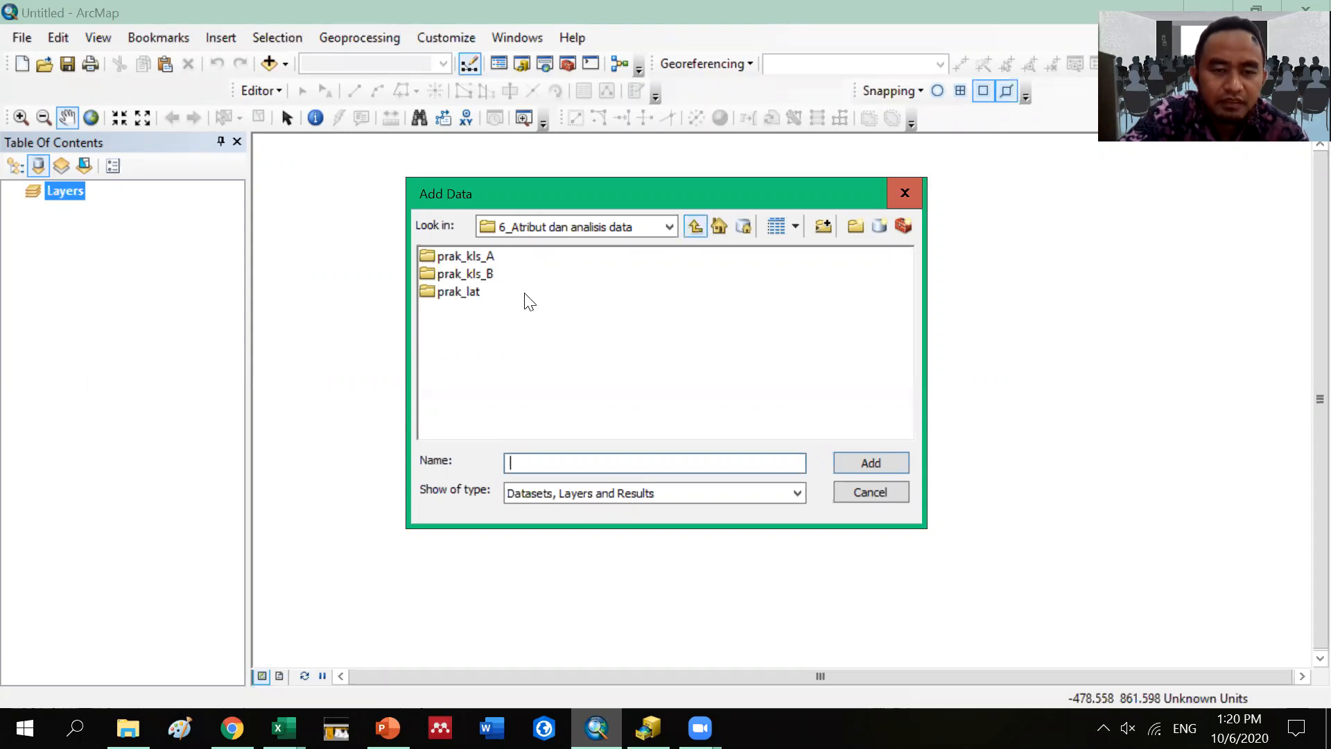
{"action": "double_click", "coordinate": [525, 329]}
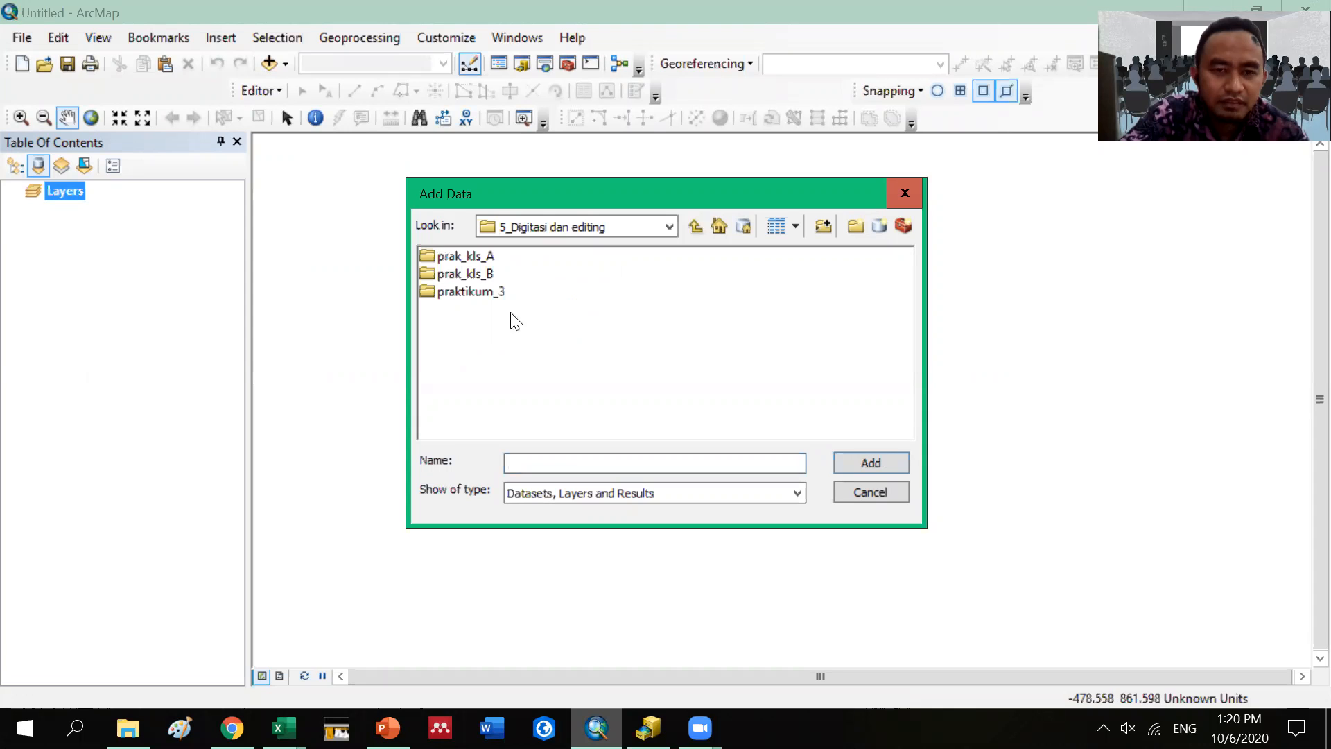
{"action": "double_click", "coordinate": [487, 275]}
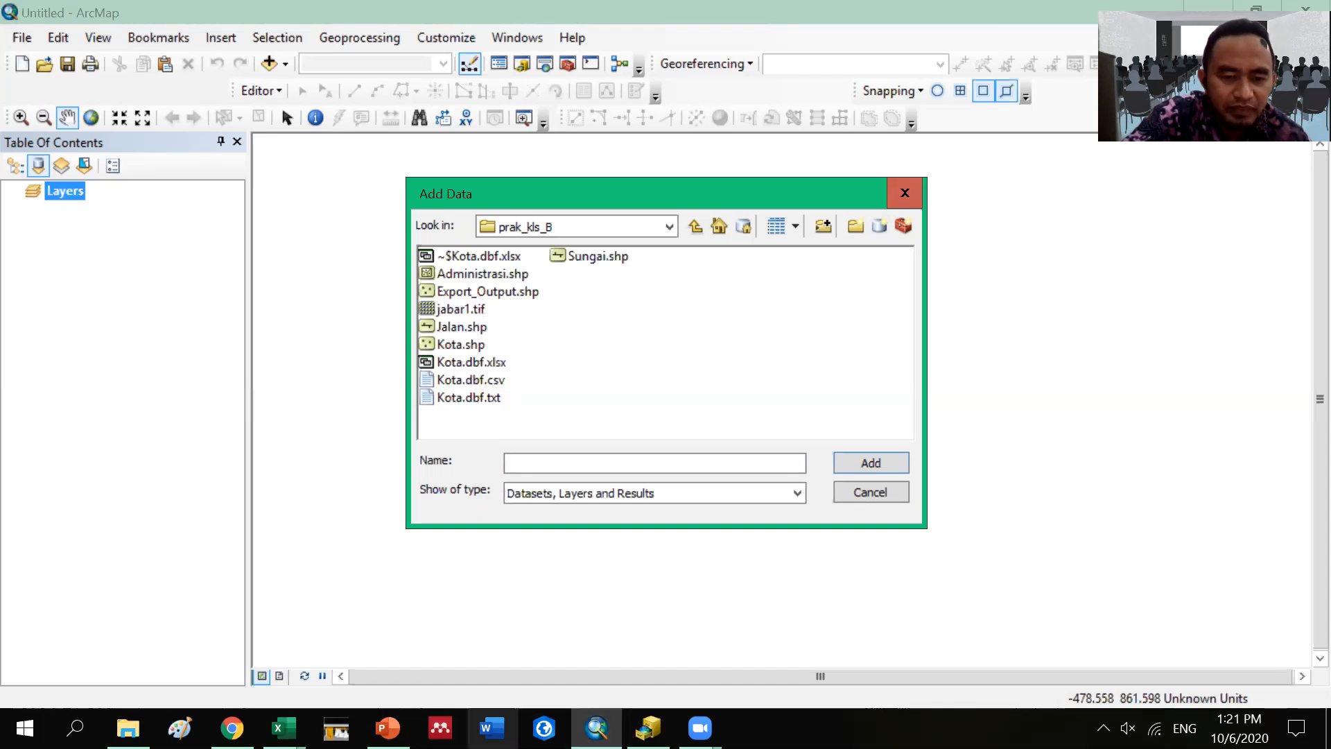
Step: Switch to PowerPoint and review the slides "ATRIBUT" and "Melihat atribut SHP di EXcel"
{"action": "left_click", "coordinate": [388, 727]}
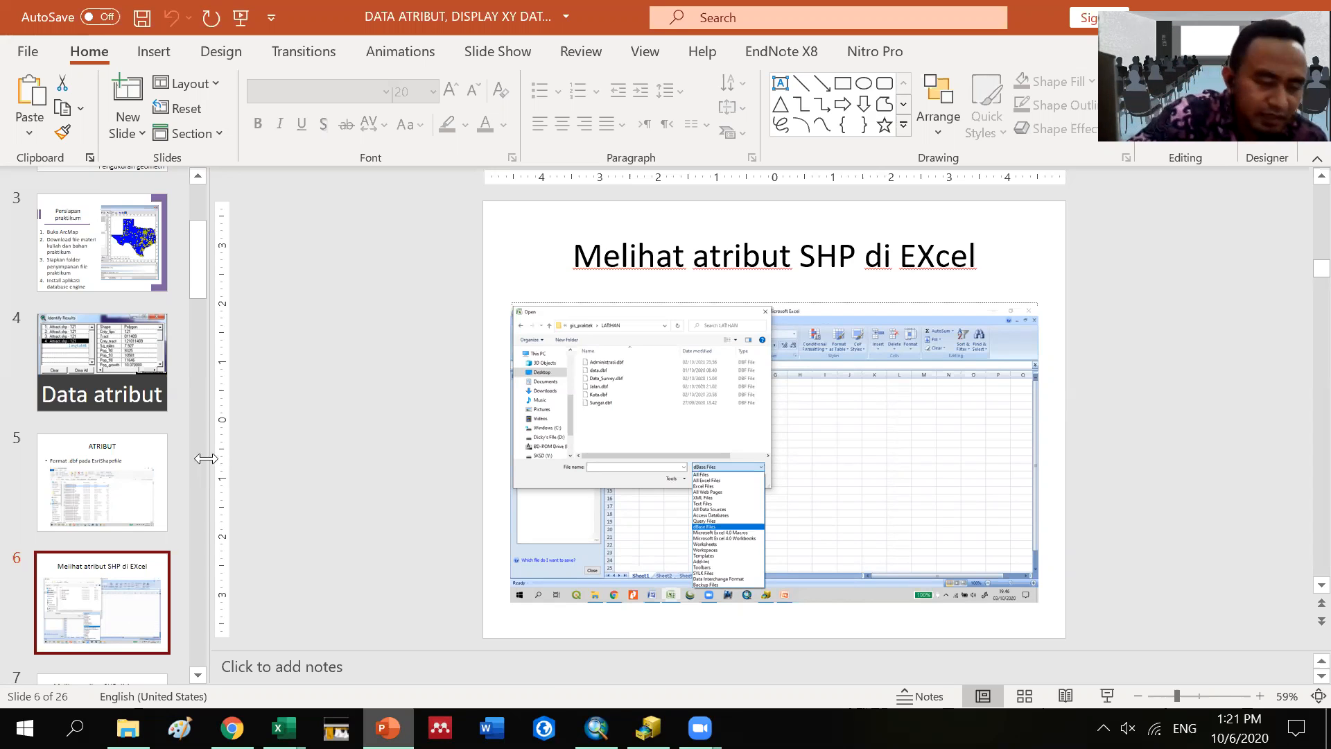
{"action": "left_click", "coordinate": [121, 516]}
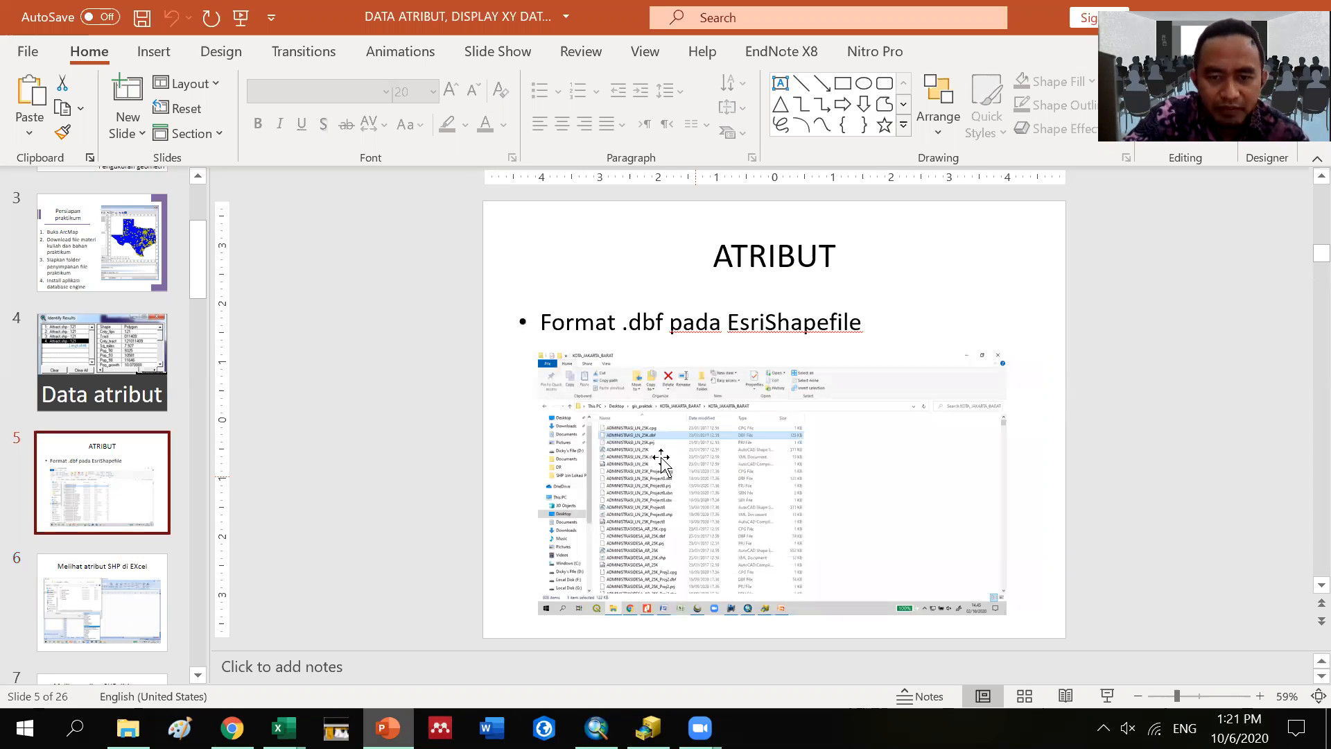
{"action": "left_click", "coordinate": [89, 628]}
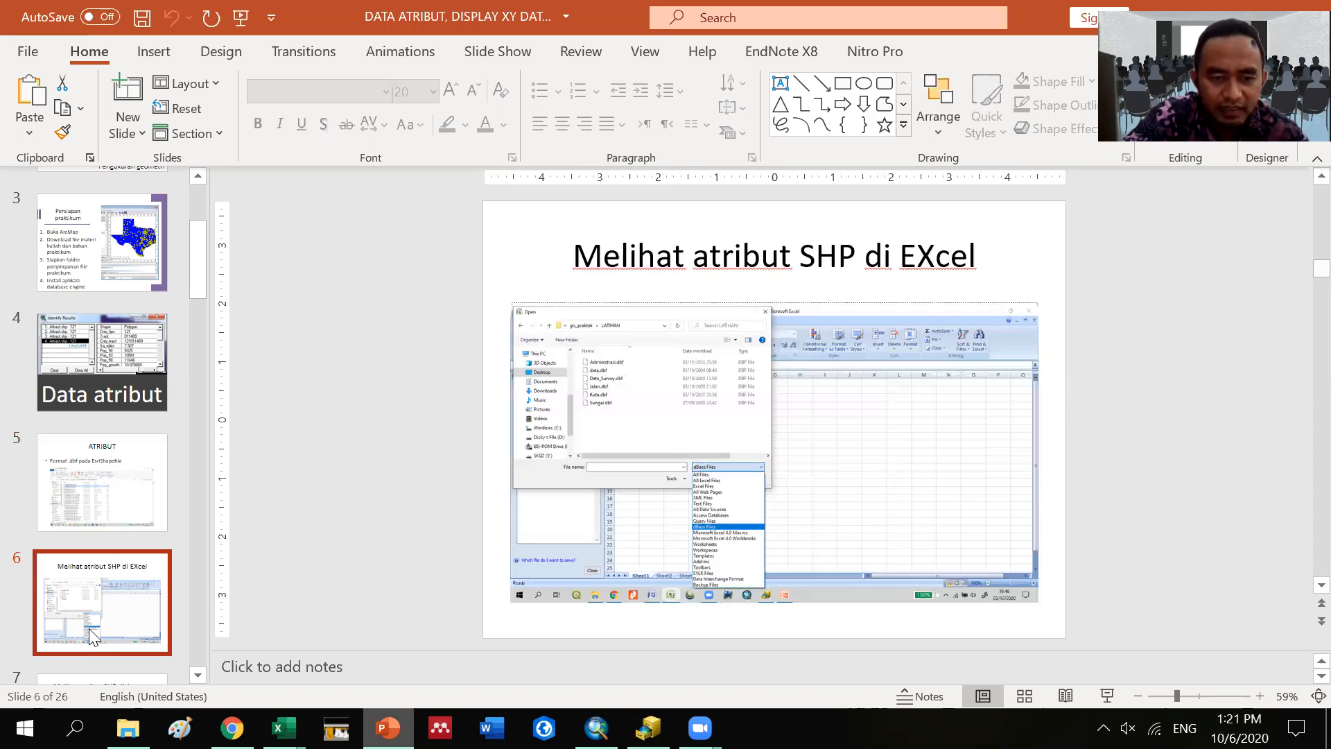
Step: Switch to Excel and open Kota.dbf.xlsx from the prak_kls_B folder of 5_Digitasi dan editing
{"action": "mouse_move", "coordinate": [284, 728]}
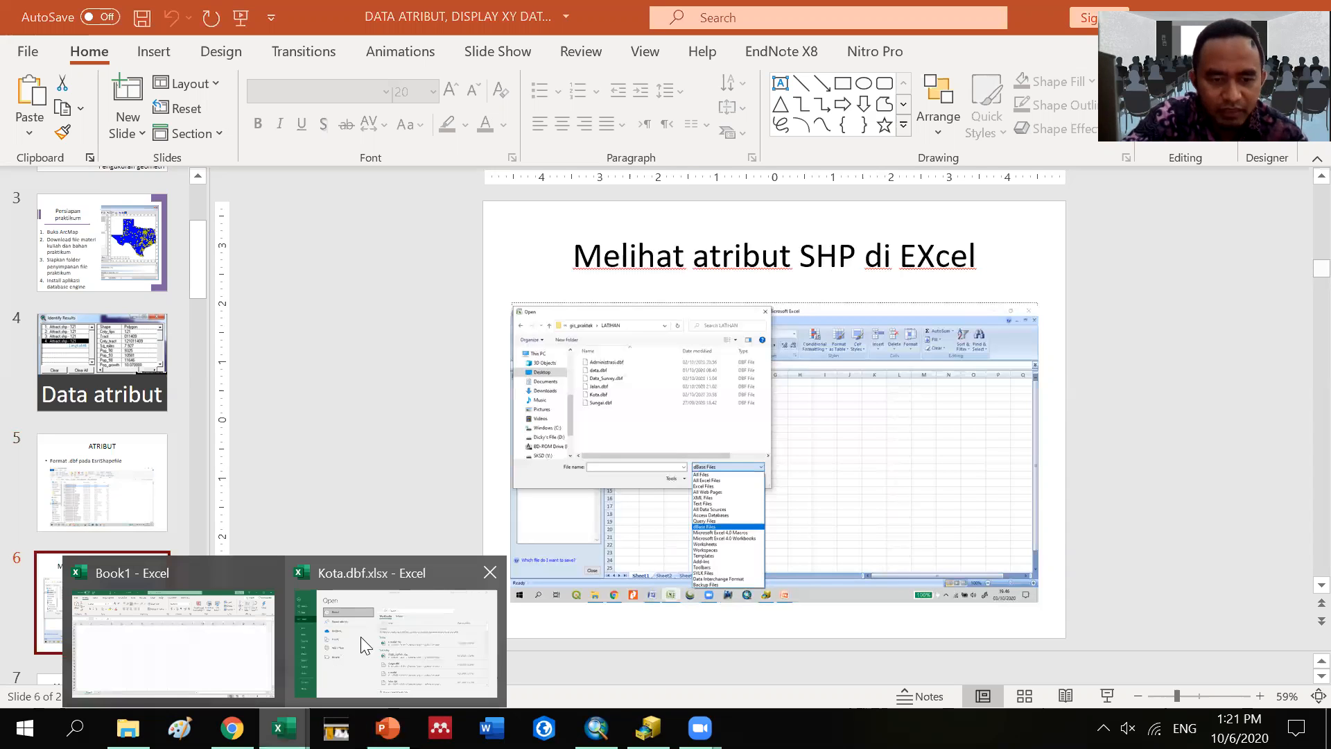
{"action": "left_click", "coordinate": [360, 635]}
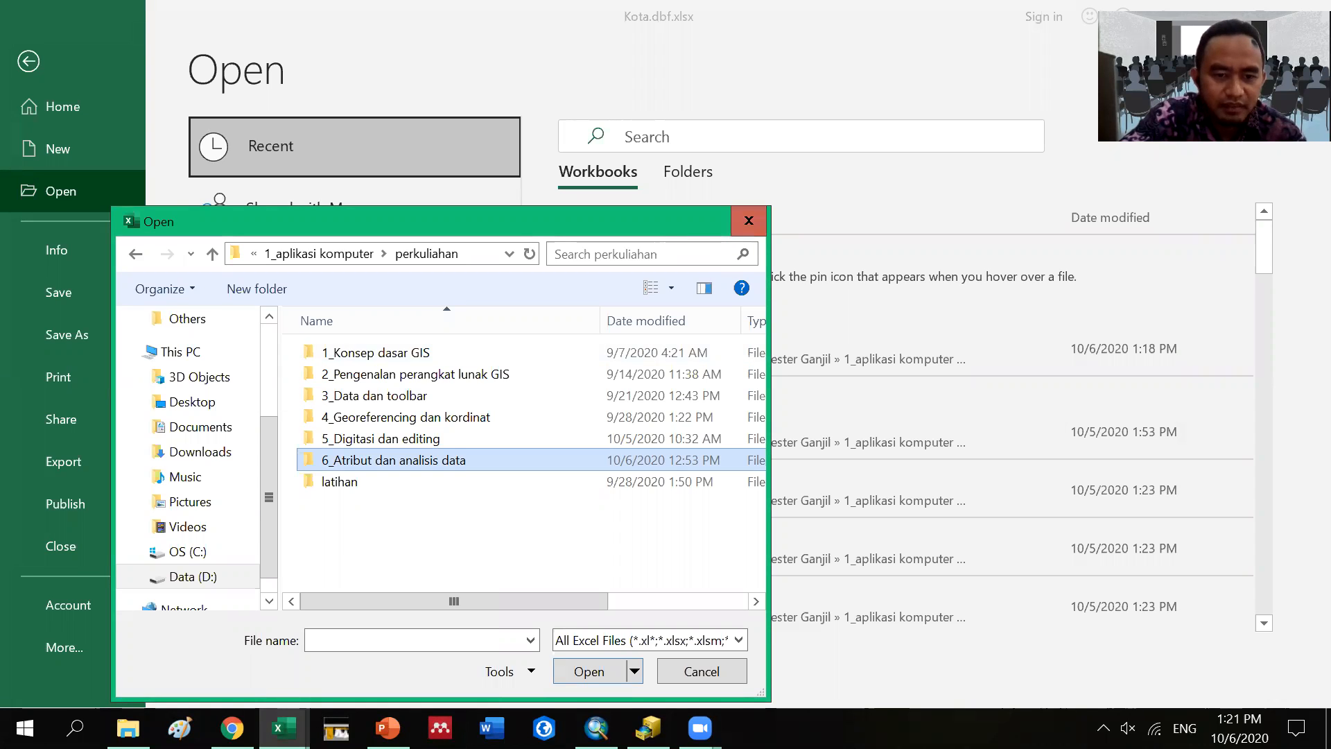
{"action": "double_click", "coordinate": [368, 444]}
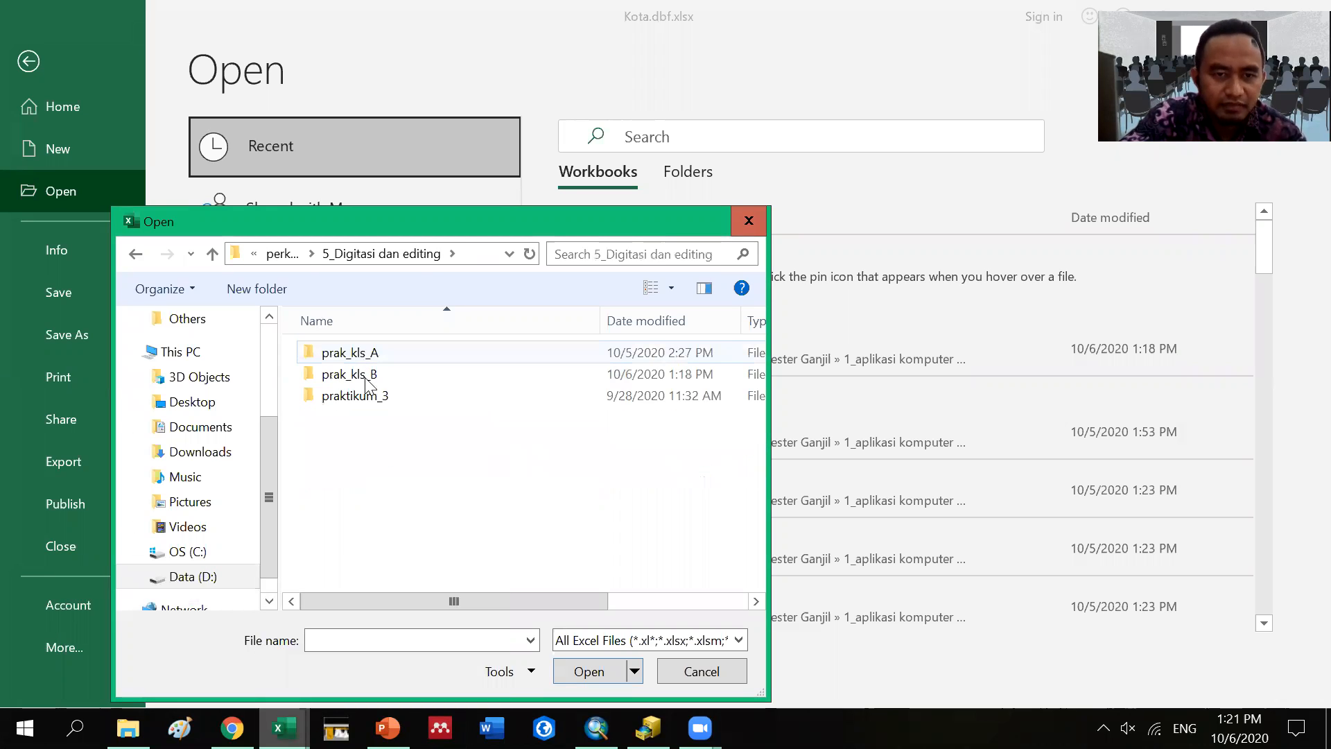
{"action": "double_click", "coordinate": [367, 375]}
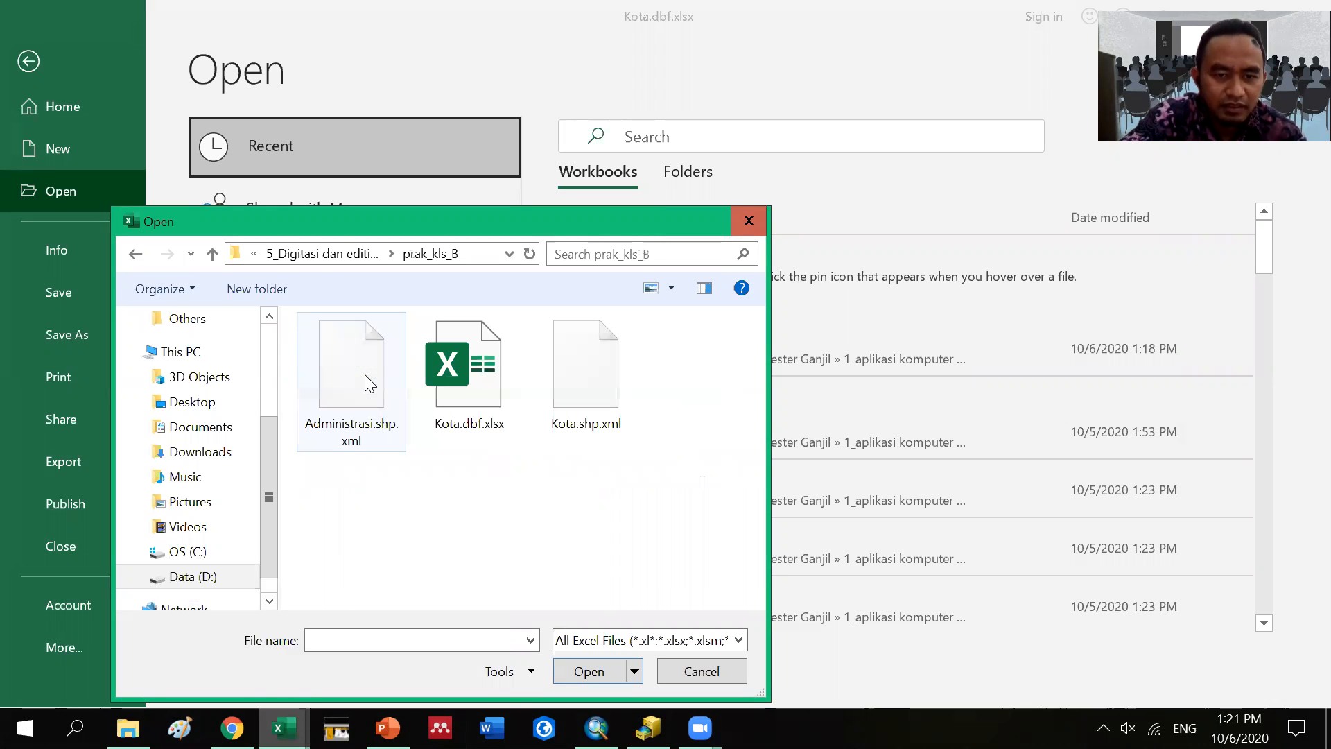
{"action": "left_click", "coordinate": [466, 416]}
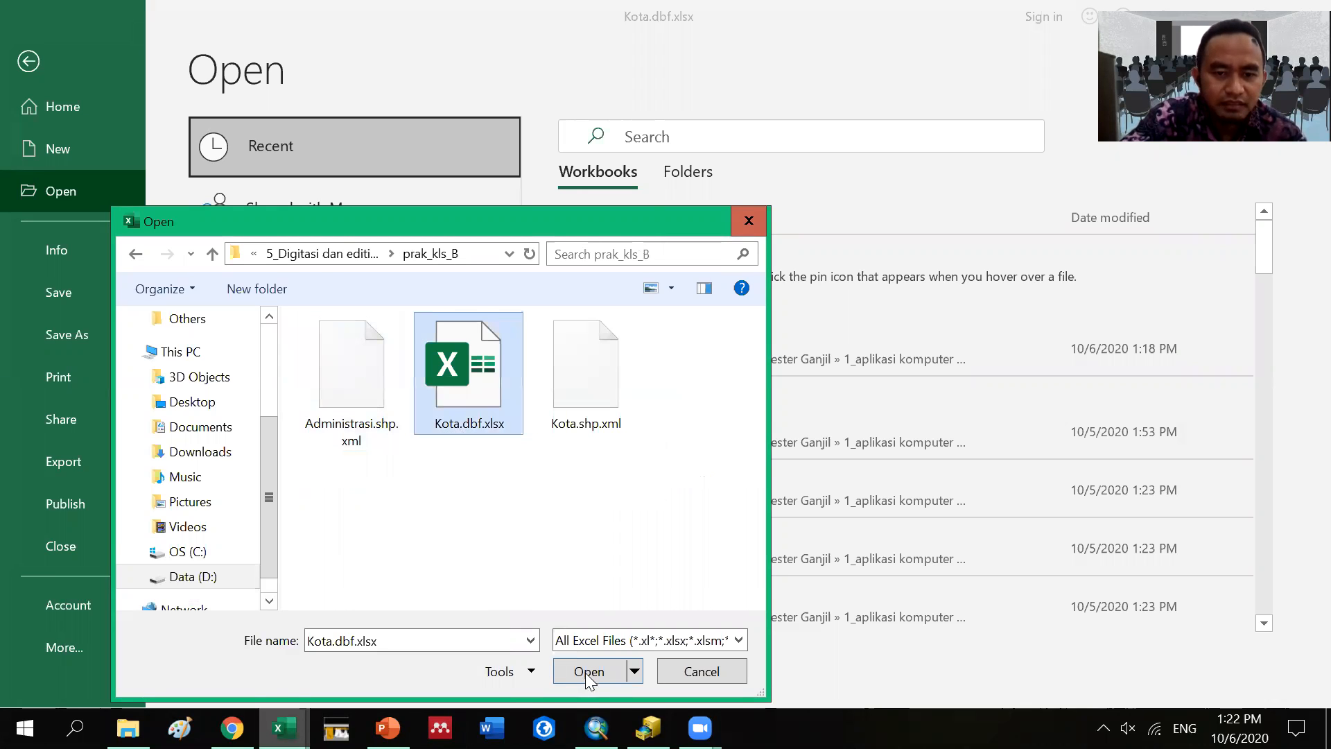
{"action": "left_click", "coordinate": [588, 673]}
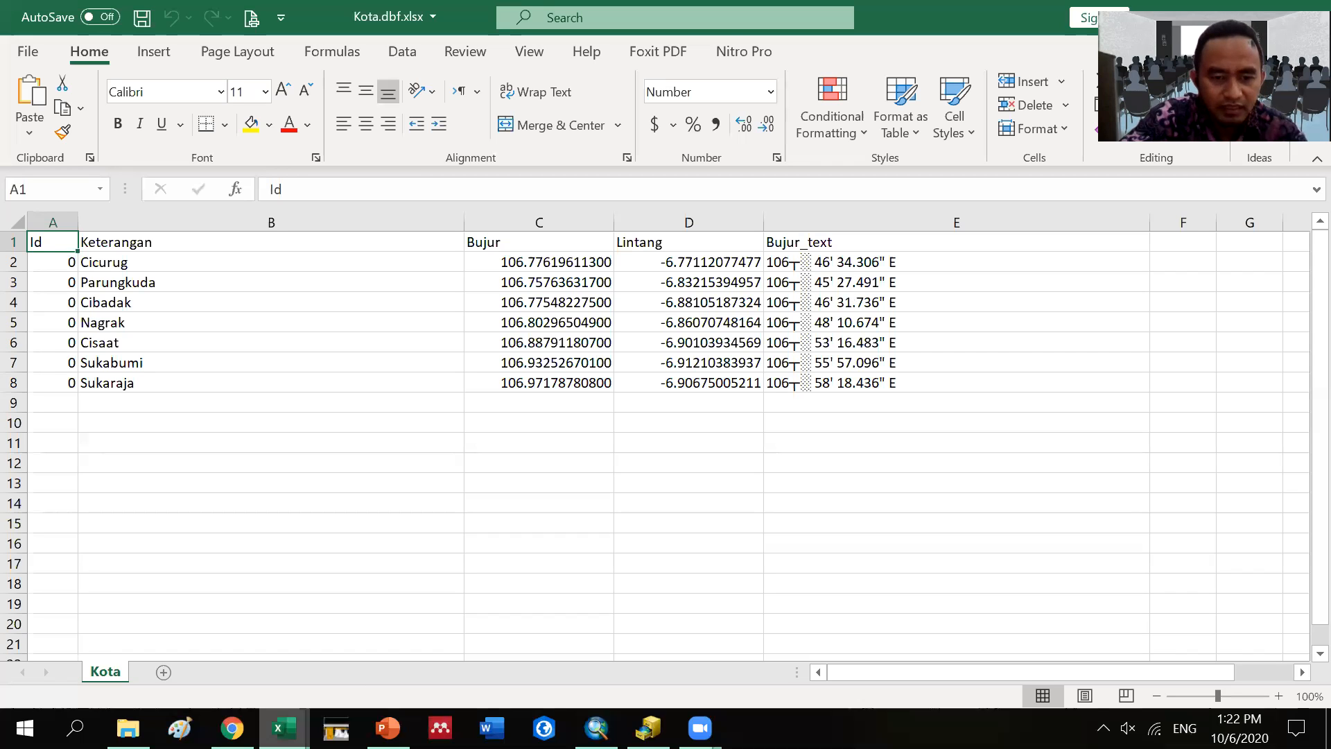
Step: Switch to PowerPoint and review the slide "Melihat atribut SHP di Arcmap"
{"action": "key", "text": "alt+Tab"}
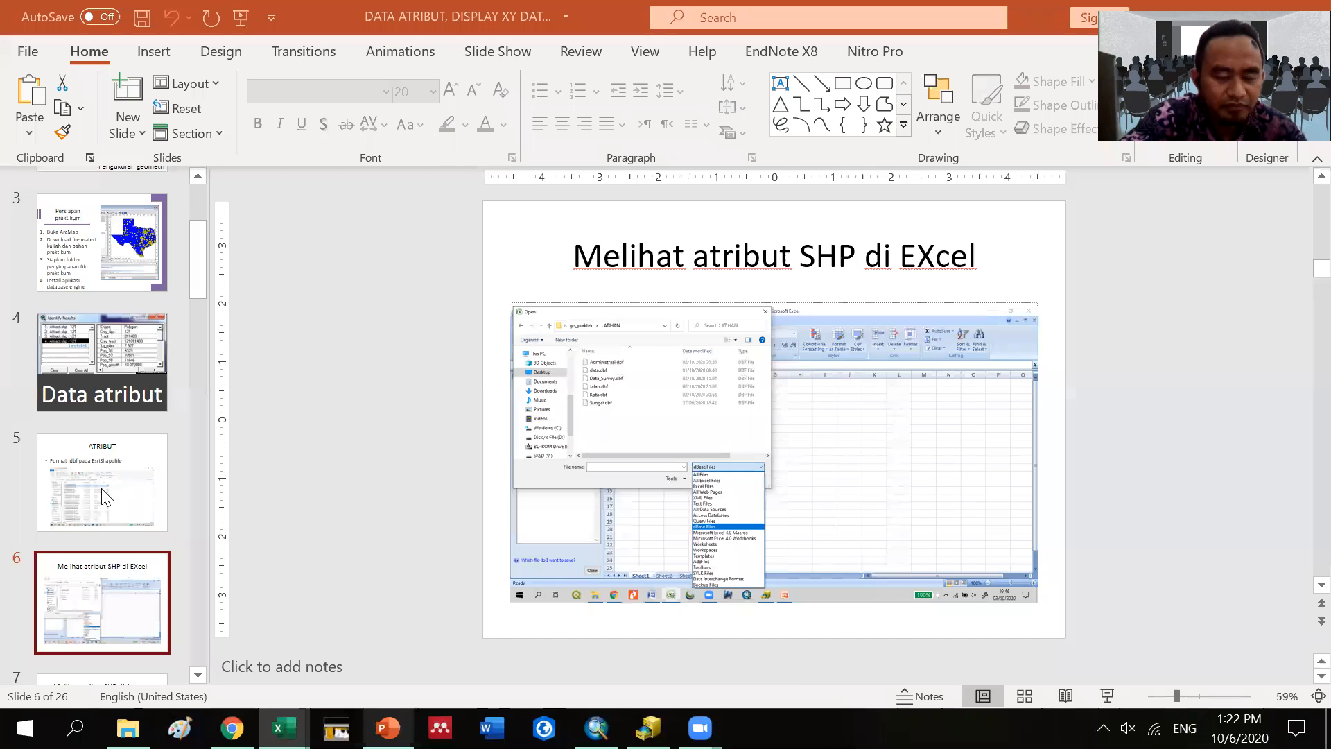
{"action": "scroll", "coordinate": [94, 349], "scroll_direction": "down", "scroll_amount": 3}
{"action": "scroll", "coordinate": [408, 417], "scroll_direction": "down", "scroll_amount": 1}
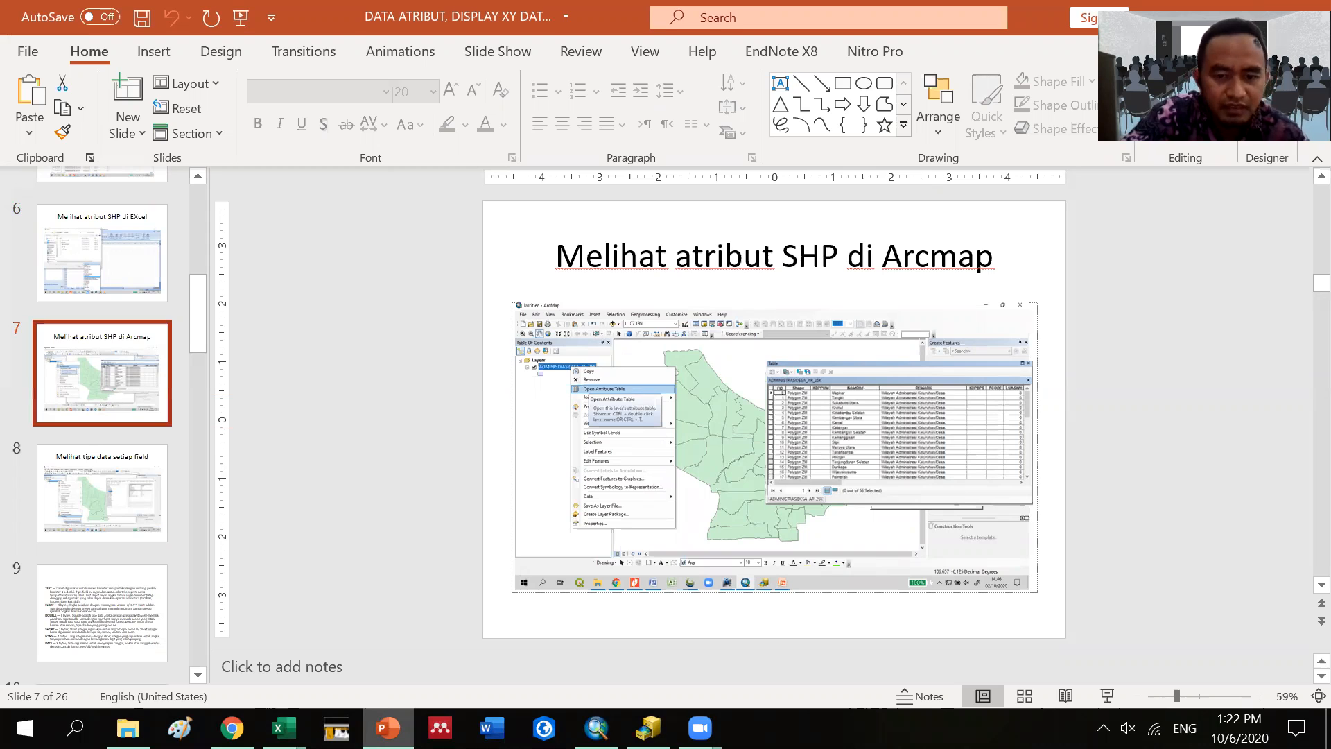
Step: Switch to ArcMap, try to add all files from prak_kls_B in 5_Digitasi dan editing, and dismiss the error report without sending it
{"action": "key", "text": "alt+Tab"}
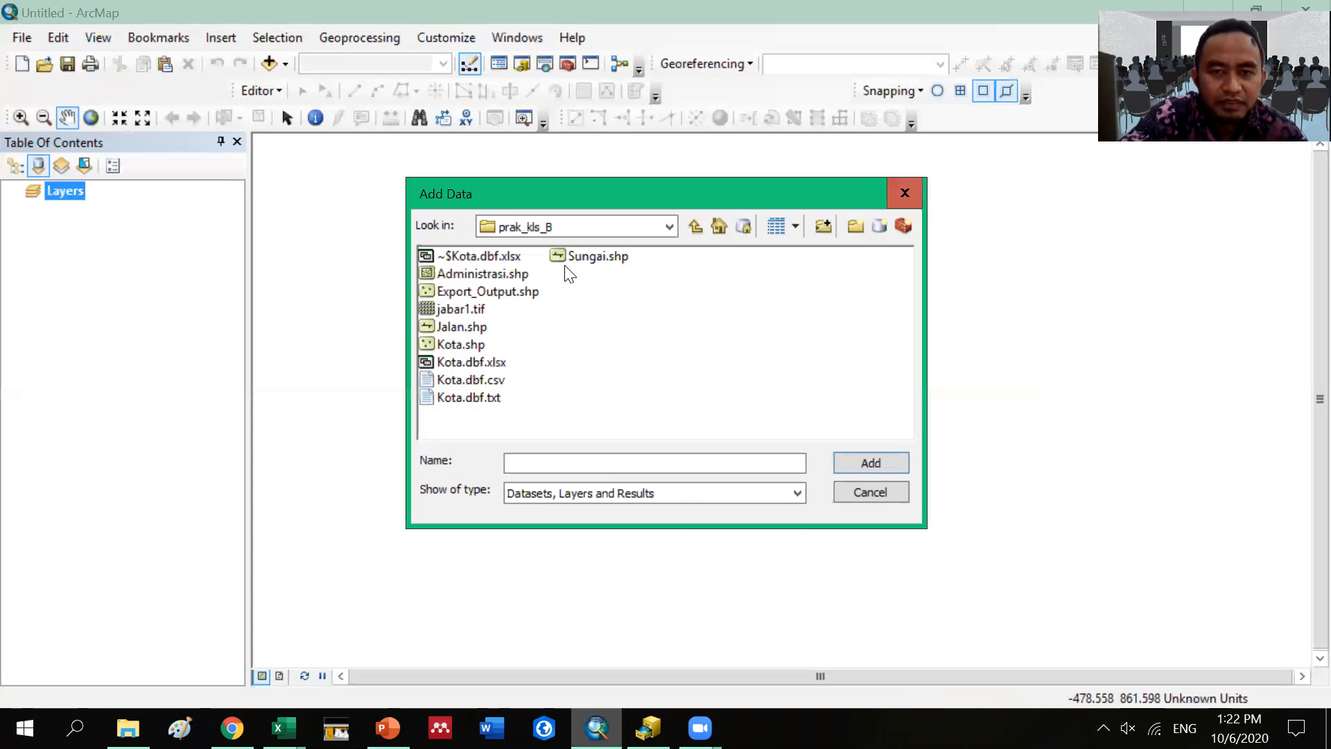
{"action": "left_click", "coordinate": [694, 228]}
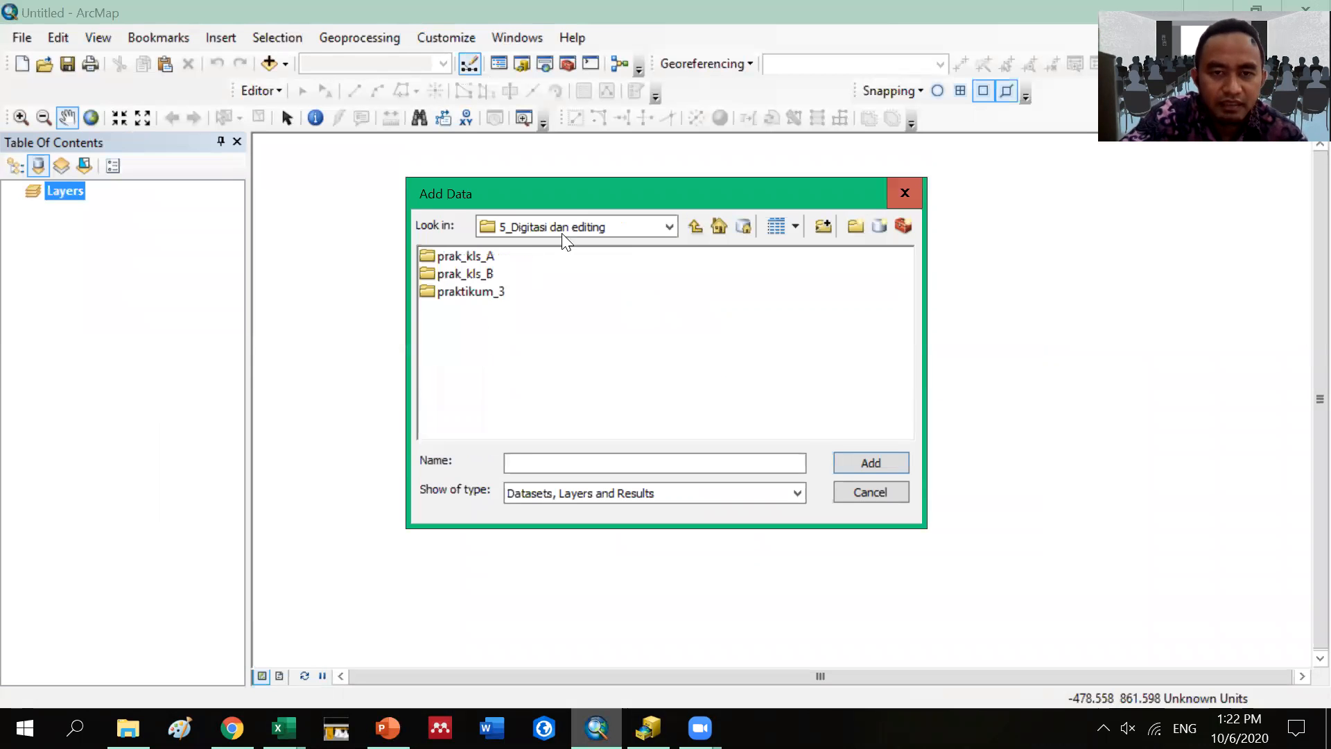
{"action": "double_click", "coordinate": [483, 275]}
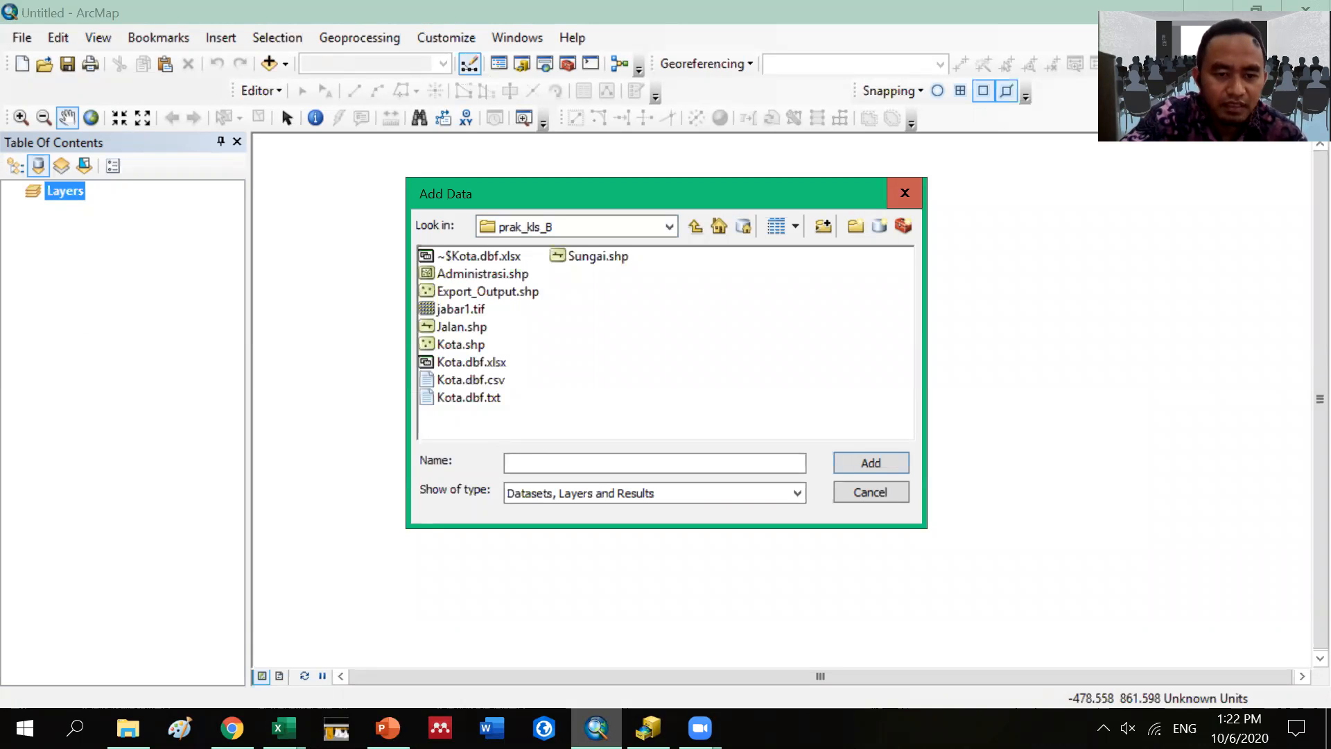
{"action": "left_click", "coordinate": [283, 728]}
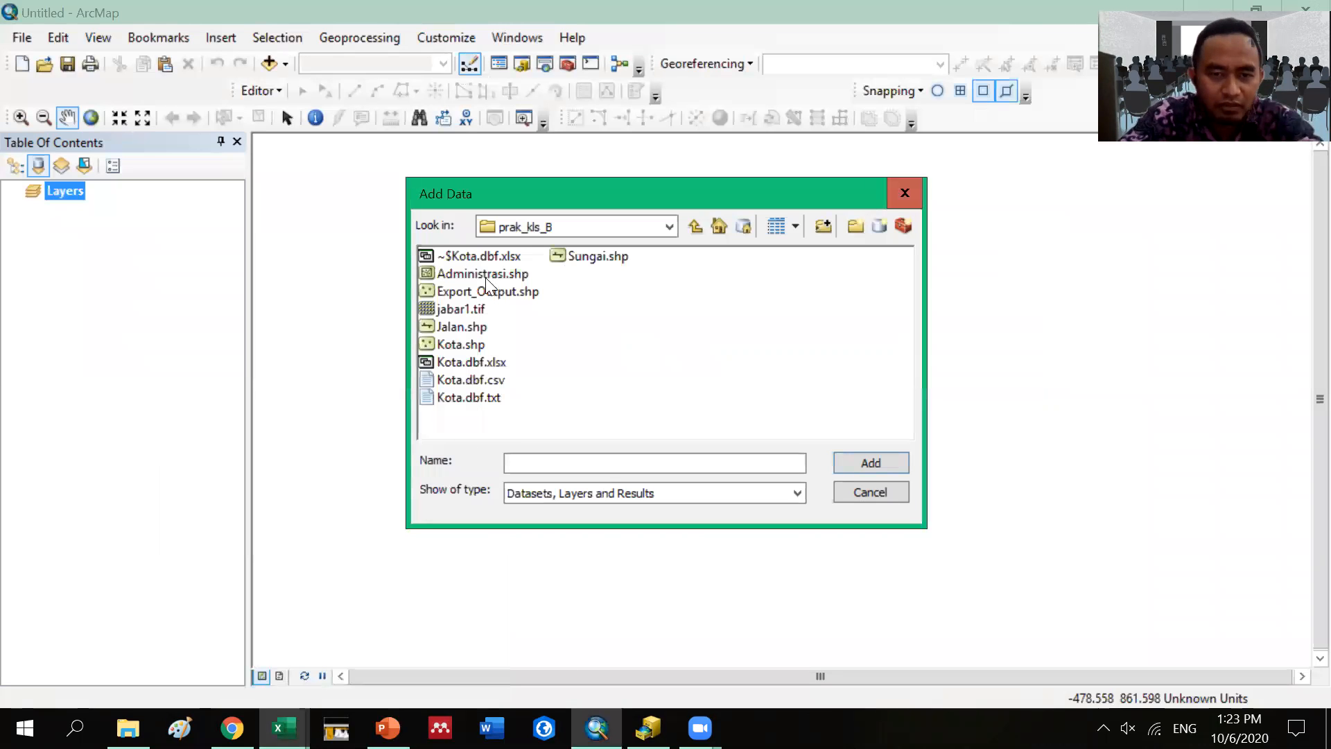
{"action": "left_click", "coordinate": [493, 255]}
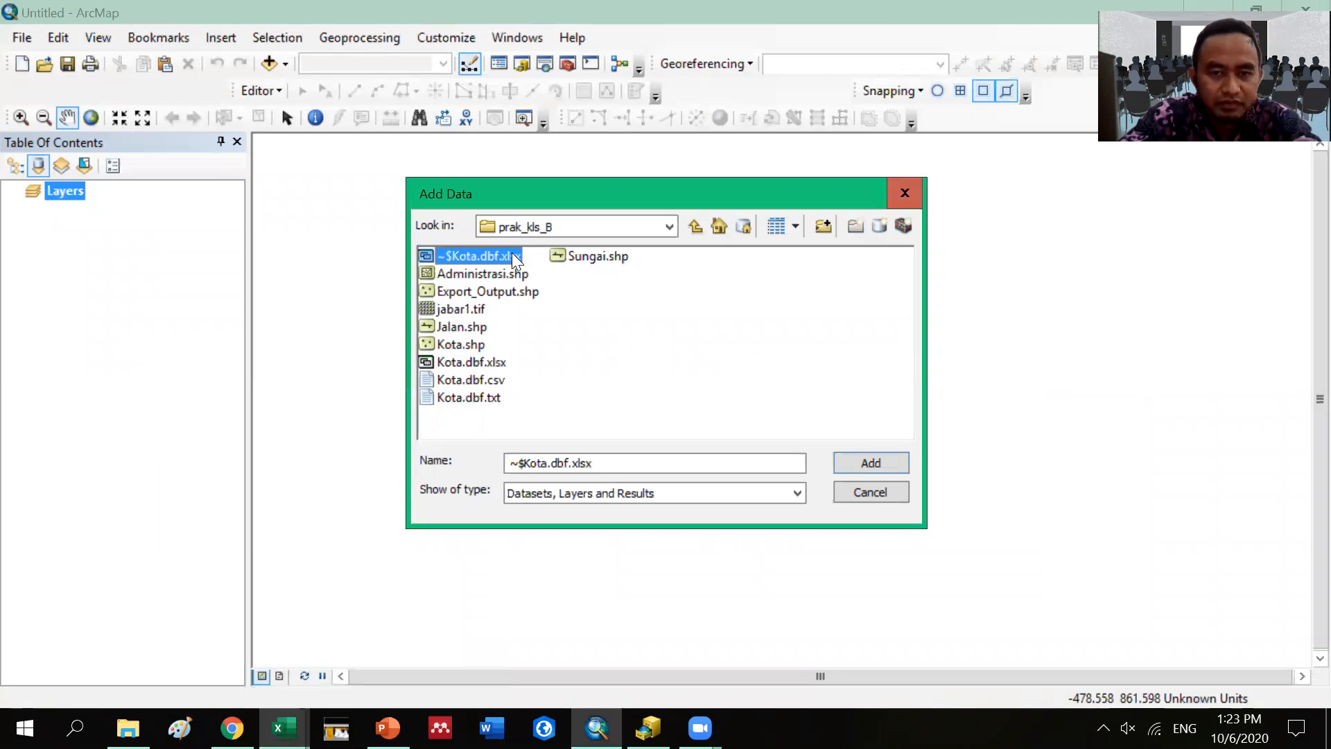
{"action": "key", "text": "ctrl+a"}
{"action": "left_click", "coordinate": [860, 463]}
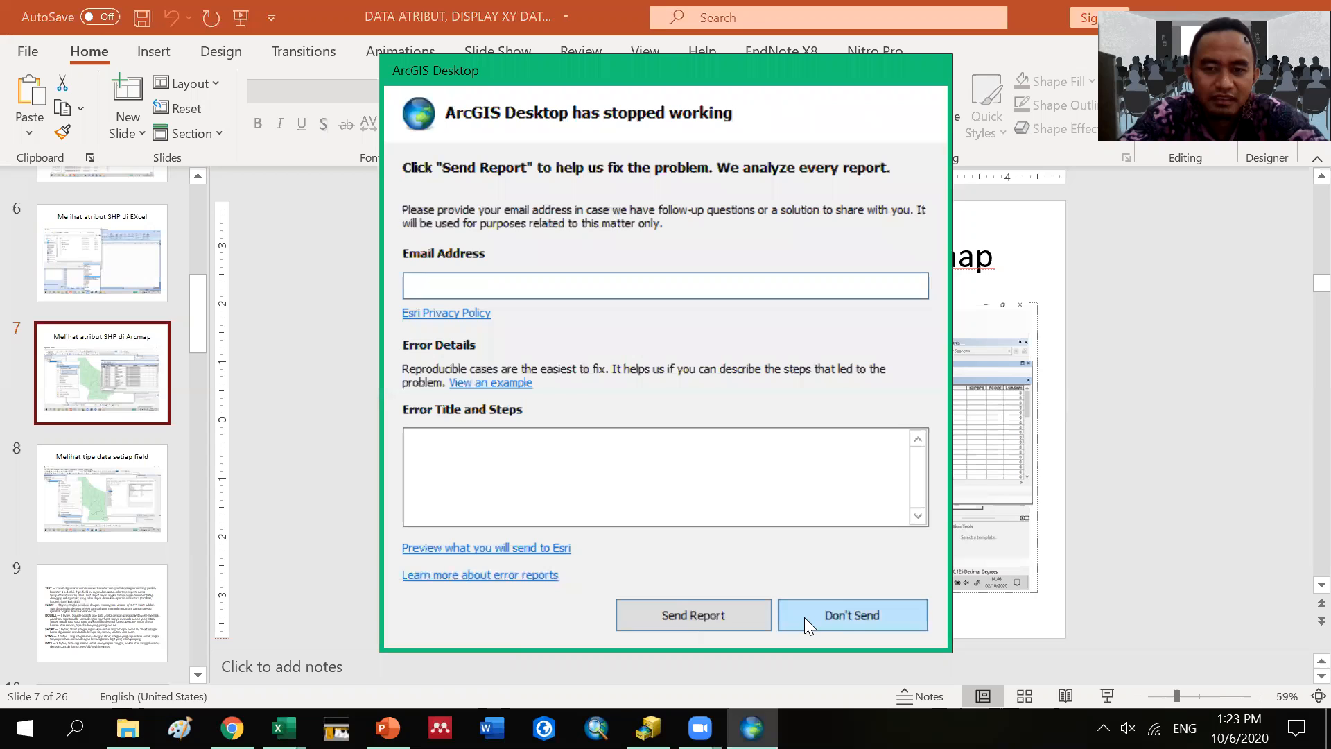
{"action": "left_click", "coordinate": [852, 614]}
Step: Examine the file formats available in Excel for saving the Kota.dbf workbook
{"action": "mouse_move", "coordinate": [648, 728]}
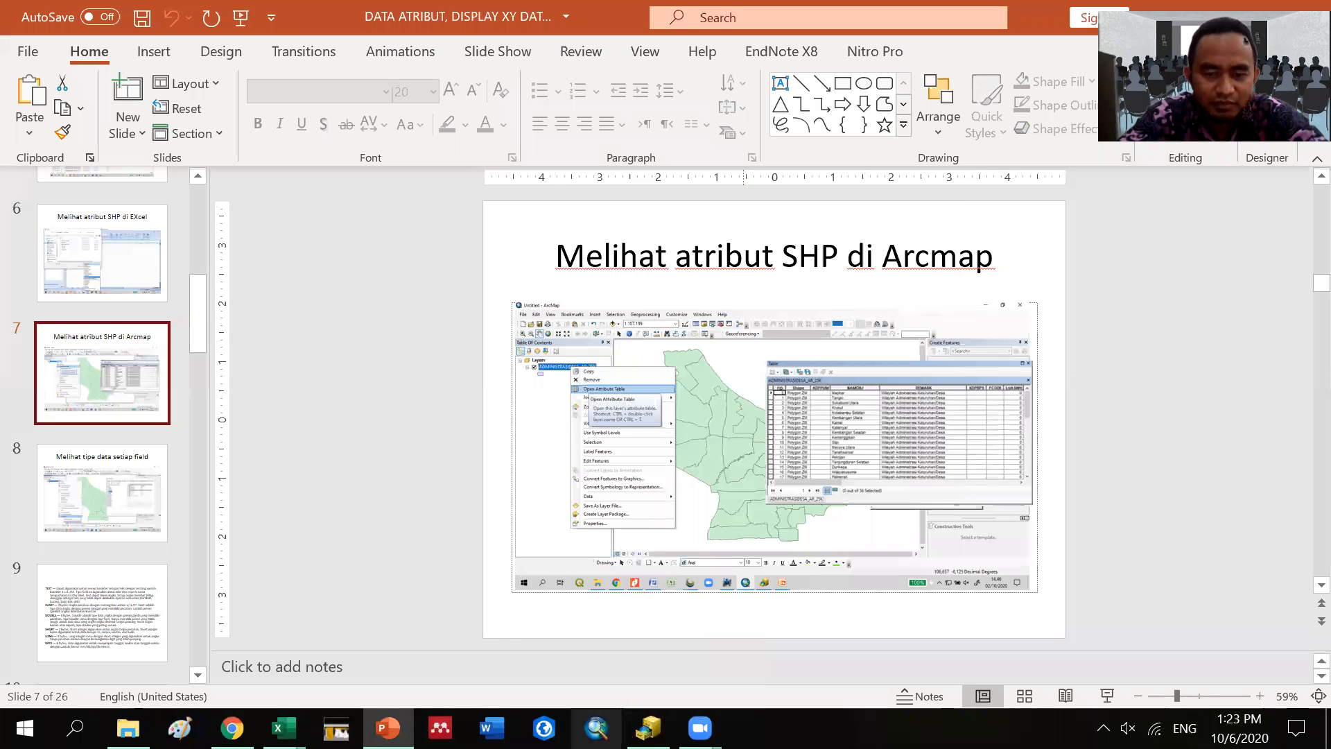
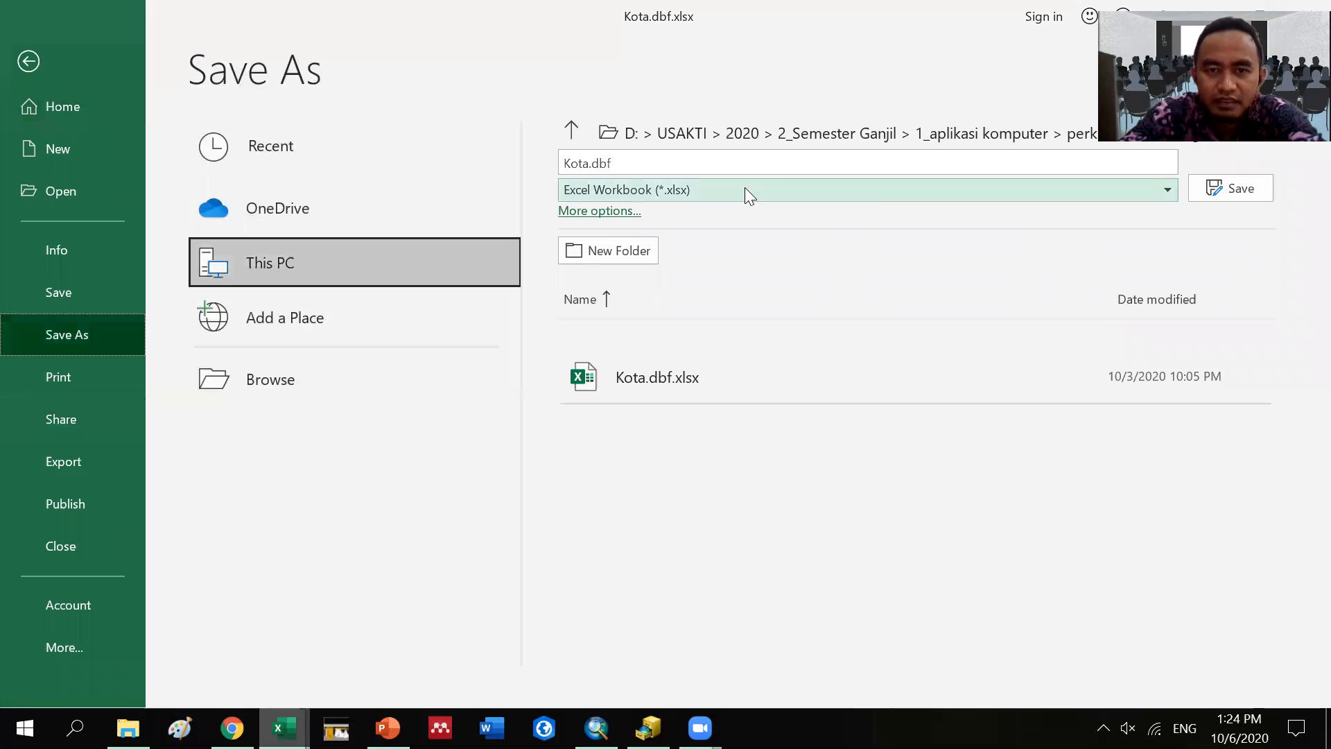
{"action": "left_click", "coordinate": [1168, 192]}
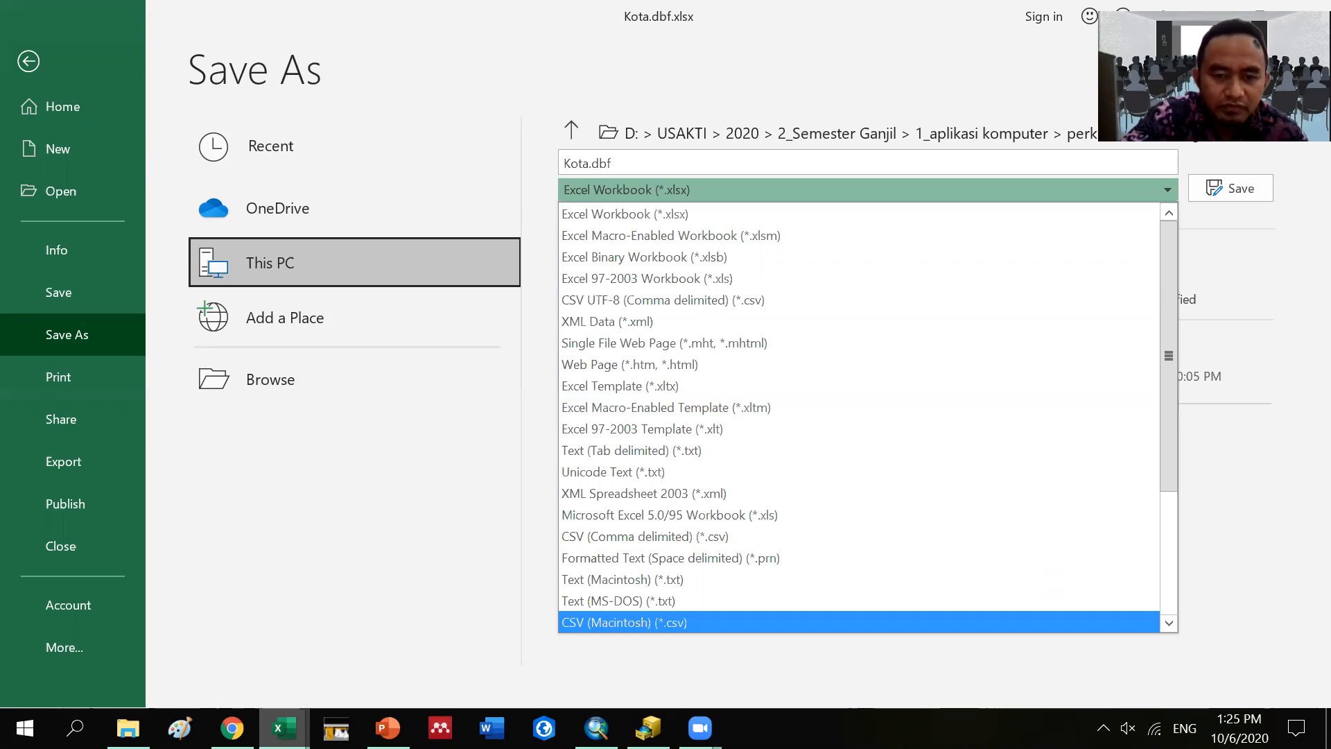
Step: Switch to ArcMap, dismiss the Getting Started dialog and browse the data to add in prak_kls_B of 6_Atribut dan analisis data
{"action": "left_click", "coordinate": [597, 728]}
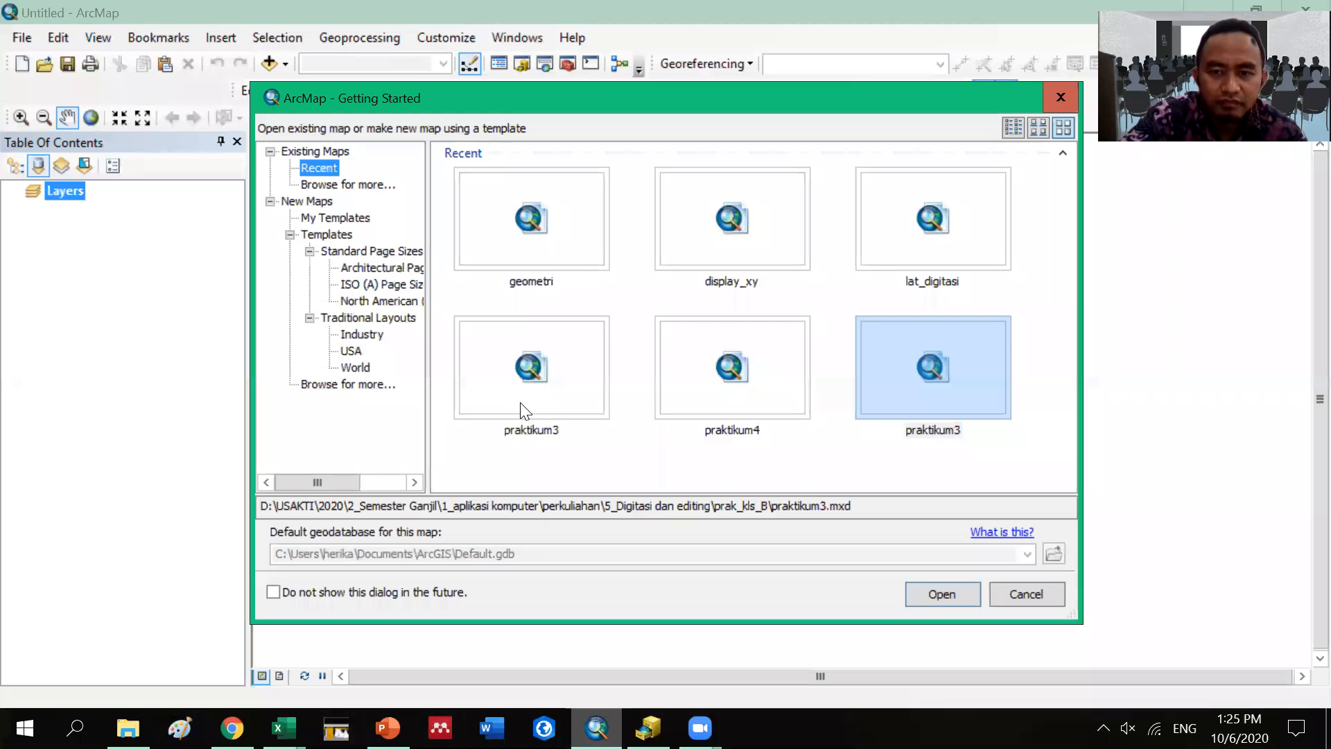
{"action": "left_click", "coordinate": [1060, 98]}
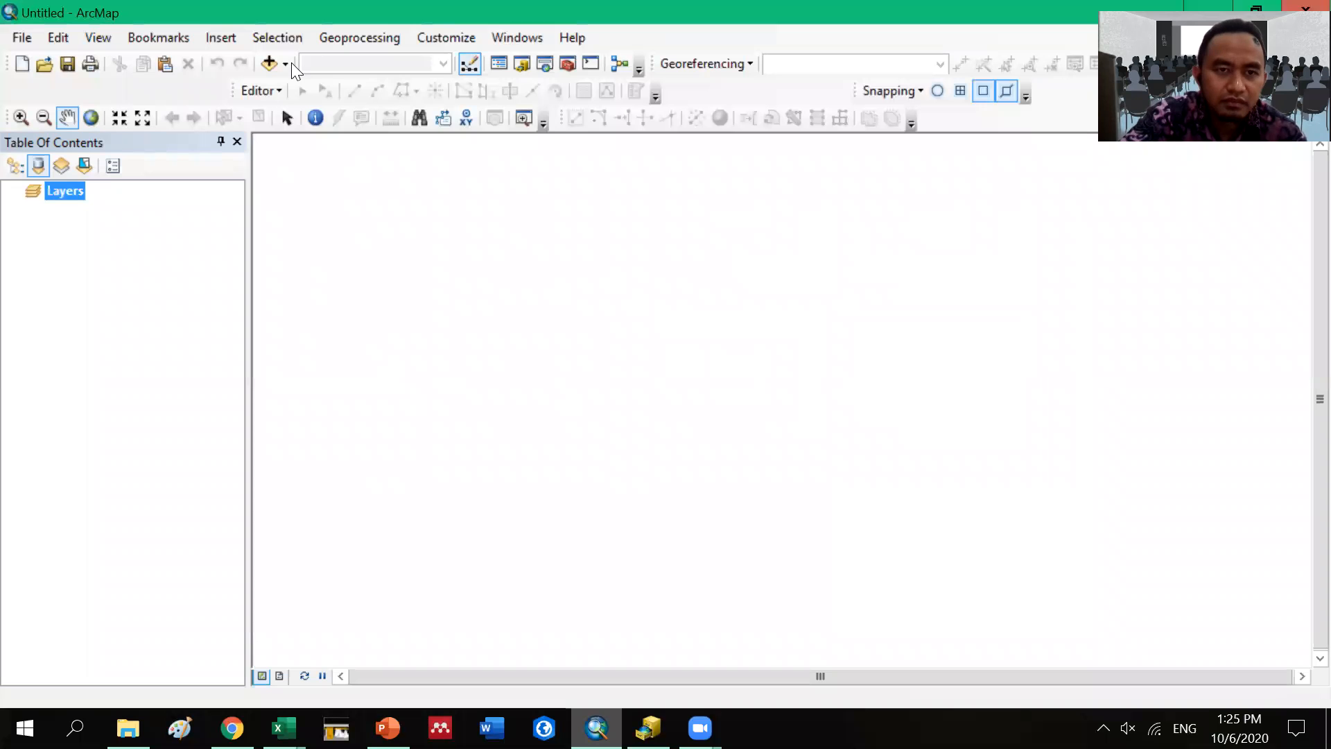
{"action": "left_click", "coordinate": [287, 63]}
{"action": "left_click", "coordinate": [305, 89]}
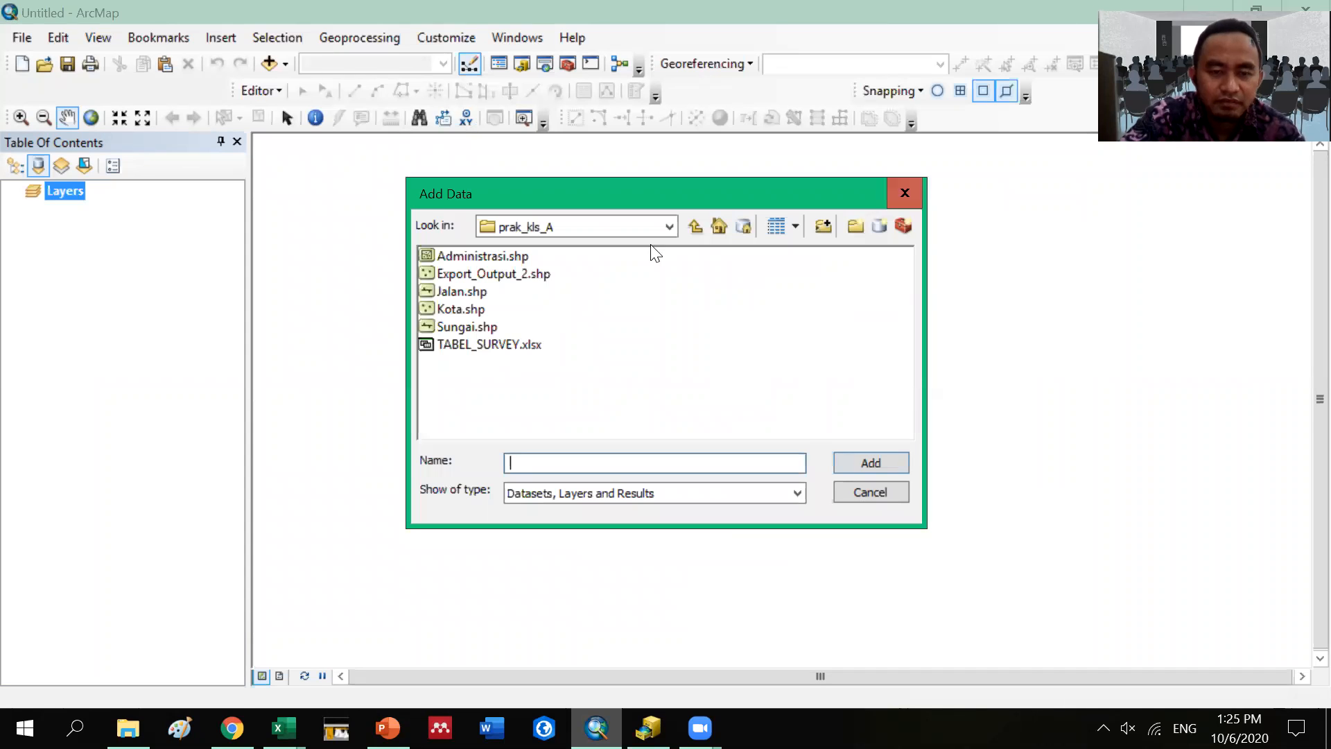
{"action": "left_click", "coordinate": [695, 228]}
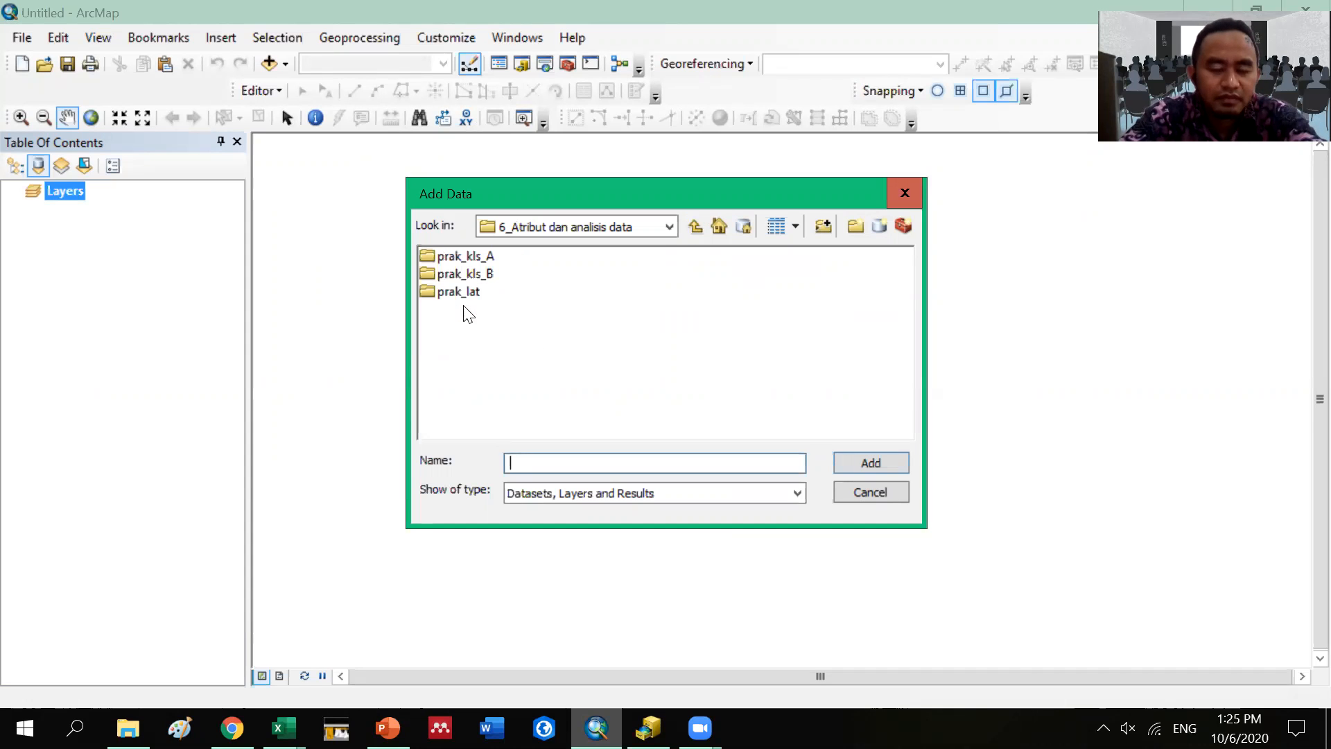
{"action": "left_click", "coordinate": [480, 274]}
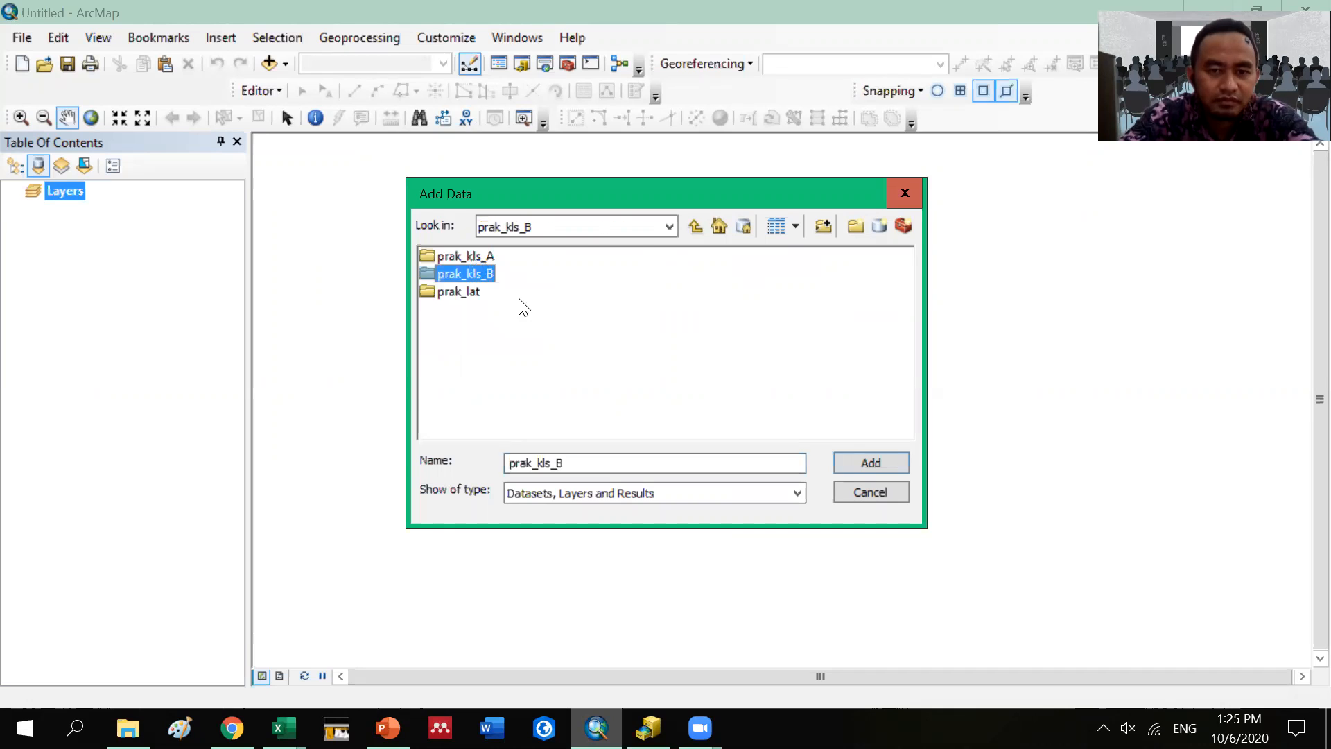
{"action": "key", "text": "Return"}
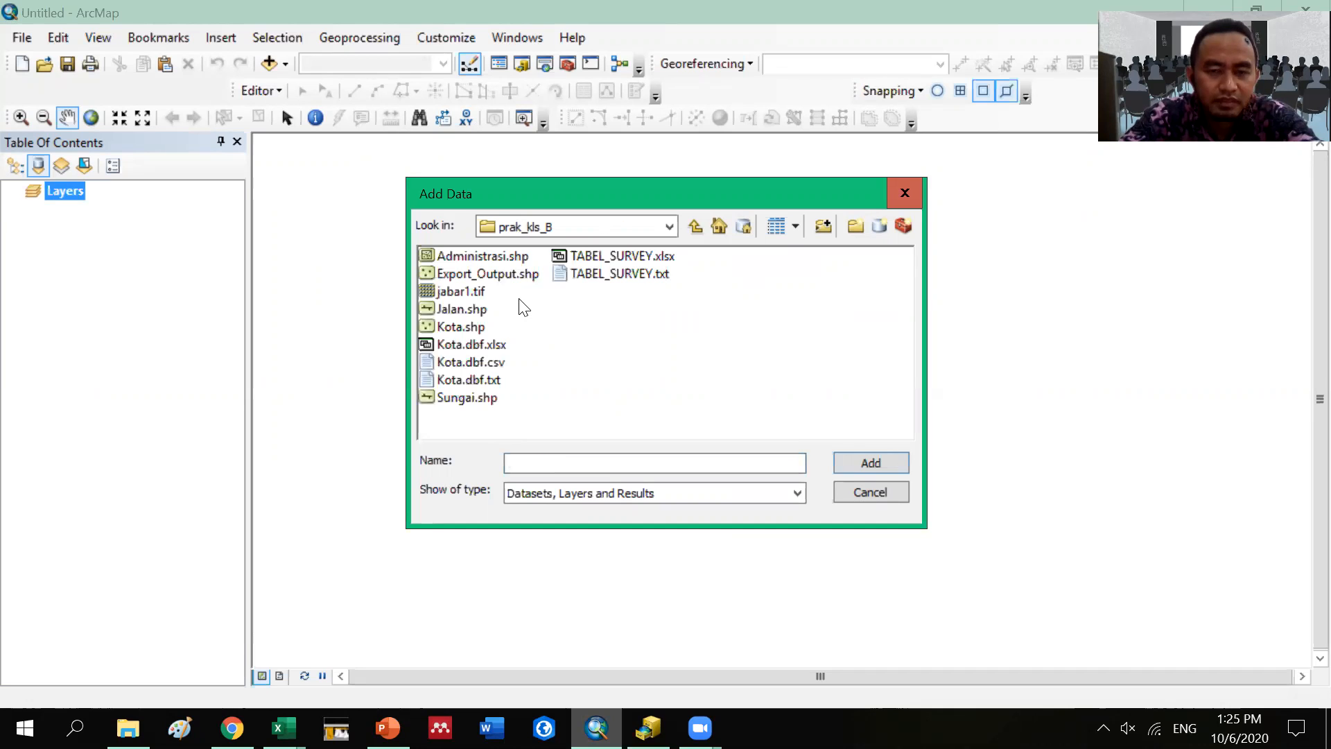
Step: Try to add Administrasi.shp through Sungai.shp from prak_kls_B in 5_Digitasi dan editing, and add the Database table of Kota.dbf.xlsx
{"action": "left_click", "coordinate": [694, 227]}
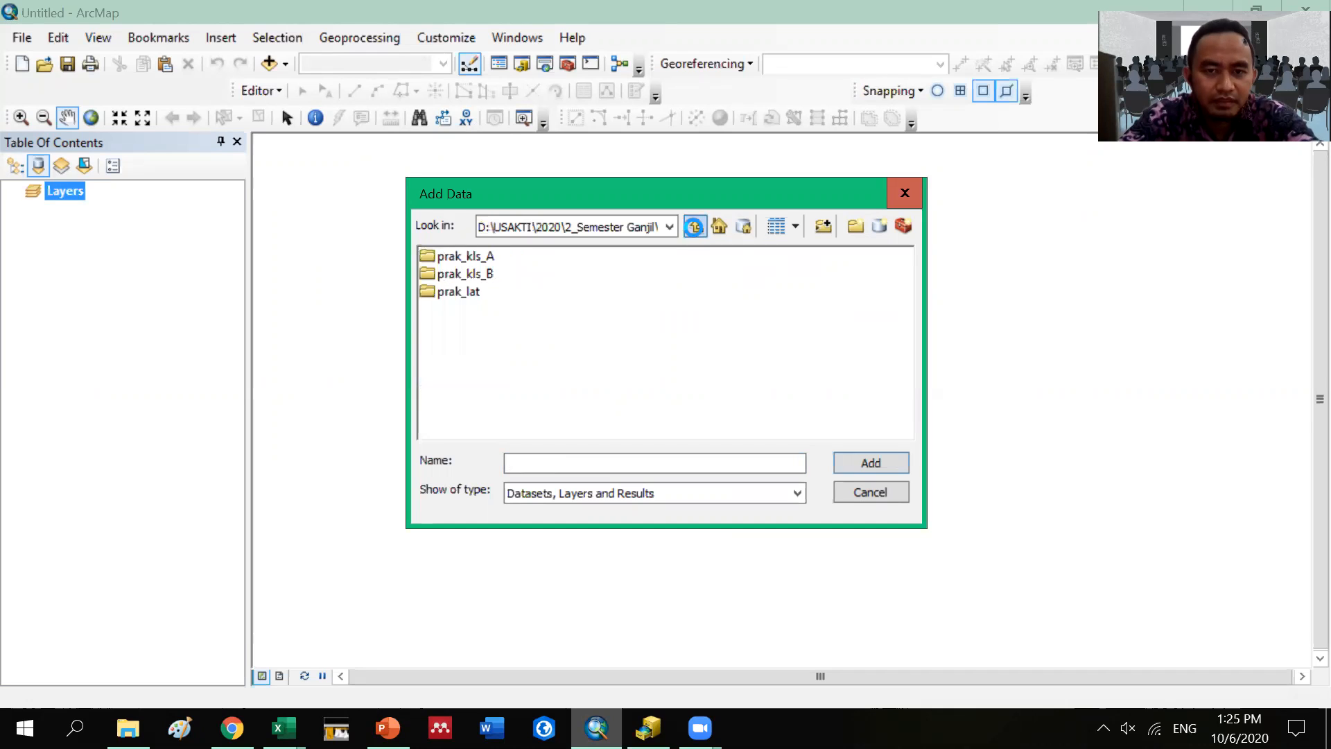
{"action": "double_click", "coordinate": [496, 327]}
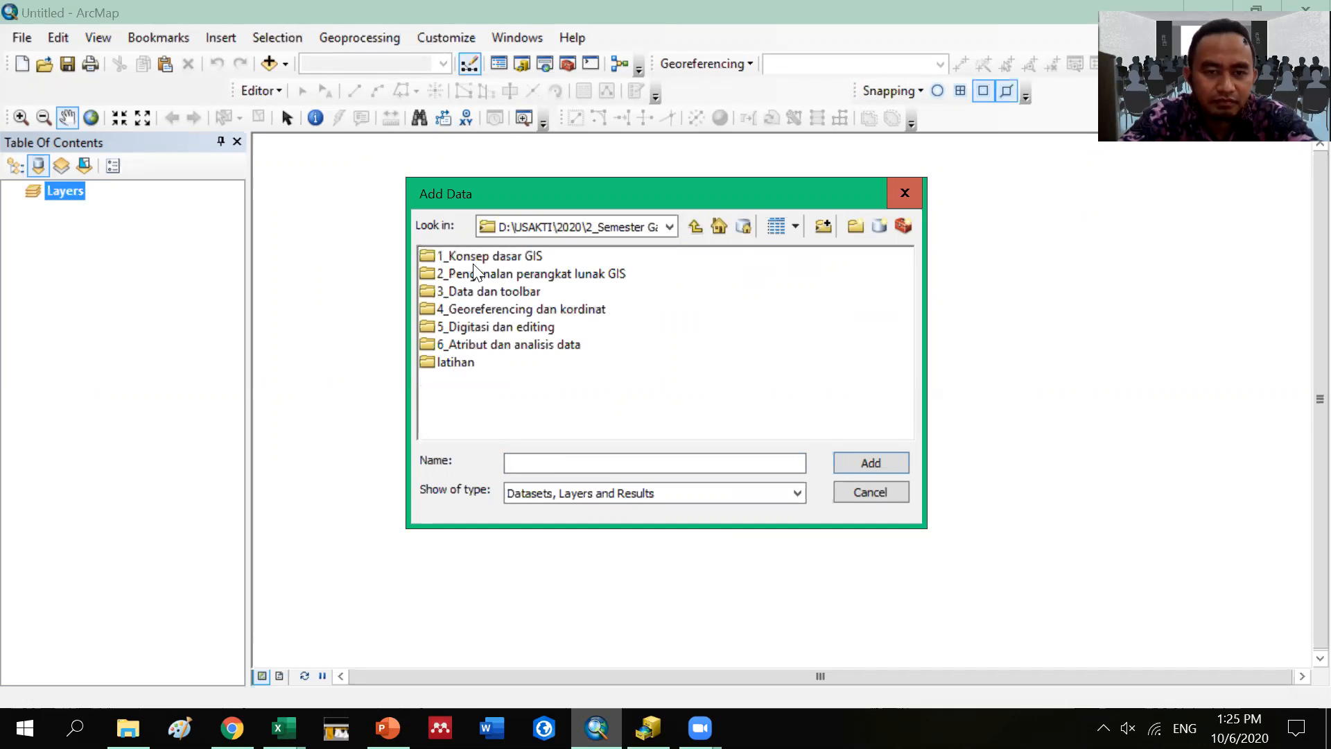
{"action": "left_click", "coordinate": [480, 292]}
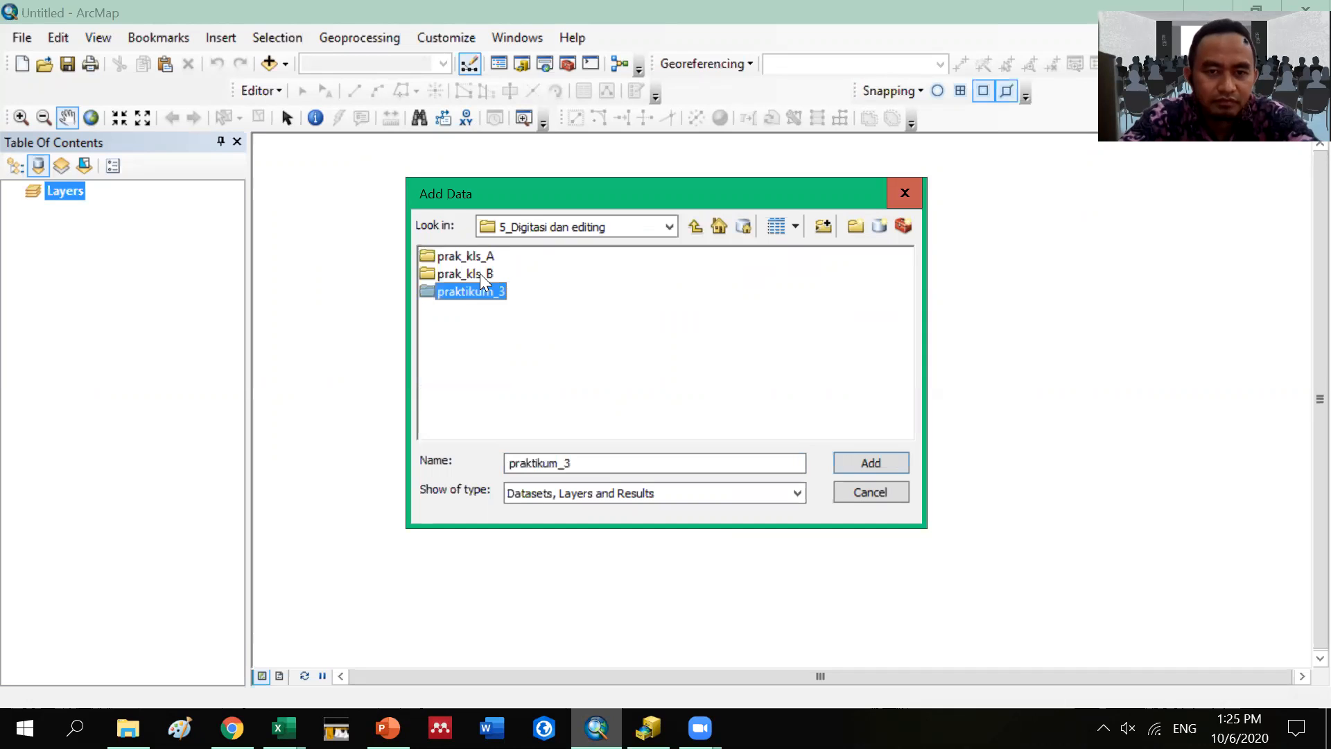
{"action": "double_click", "coordinate": [480, 273]}
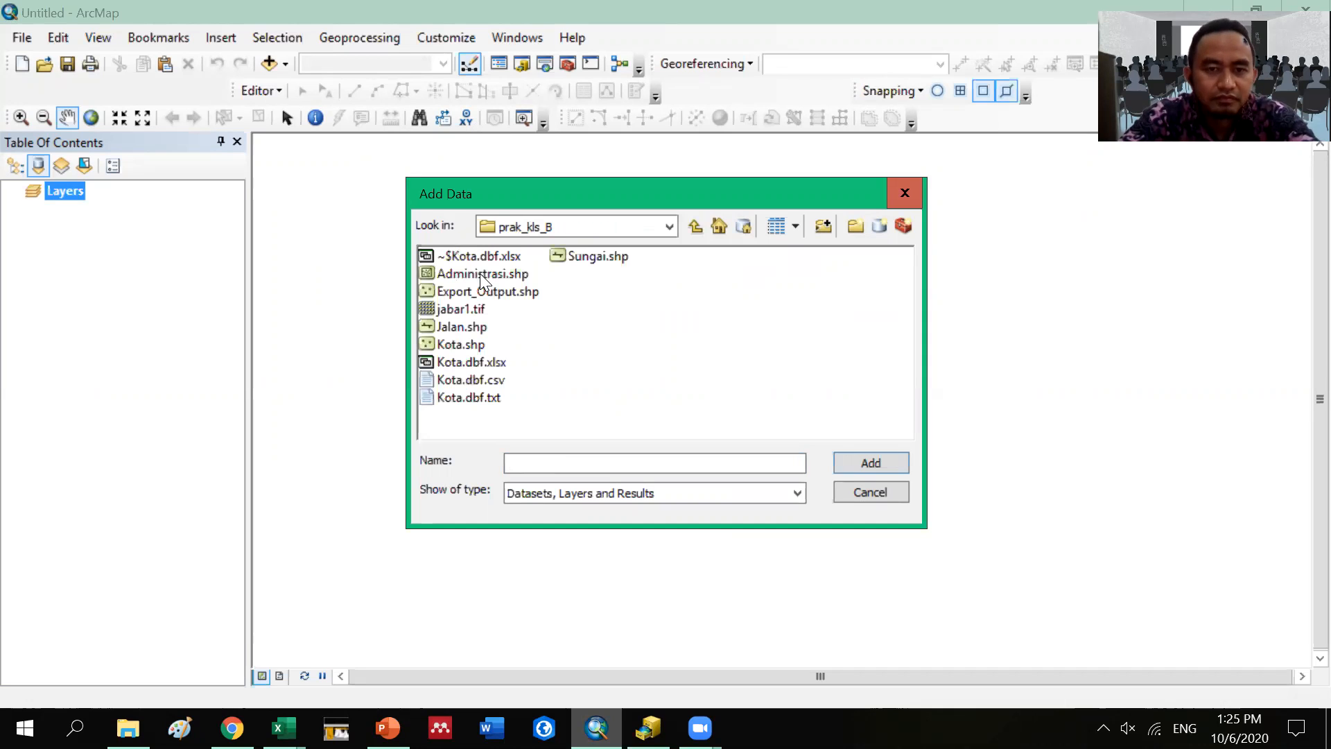
{"action": "left_click", "coordinate": [558, 262]}
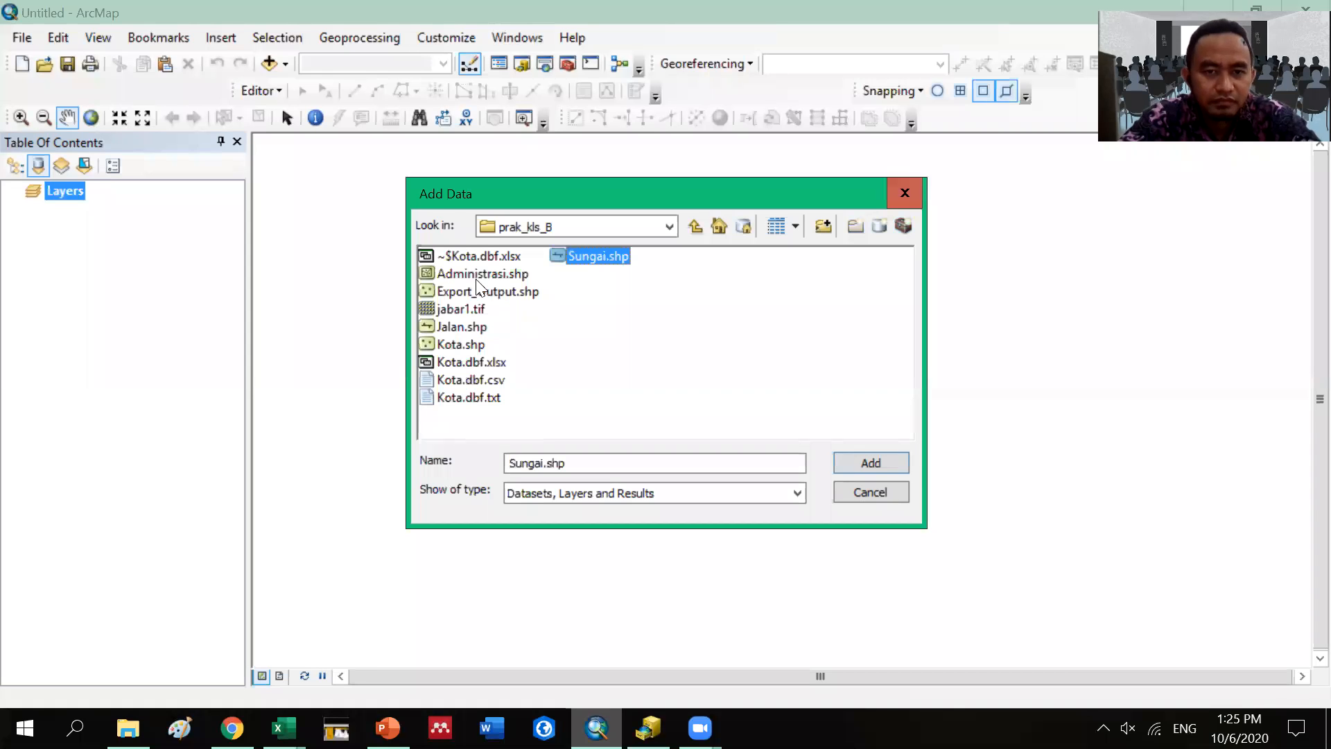
{"action": "left_click", "coordinate": [494, 272], "text": "shift"}
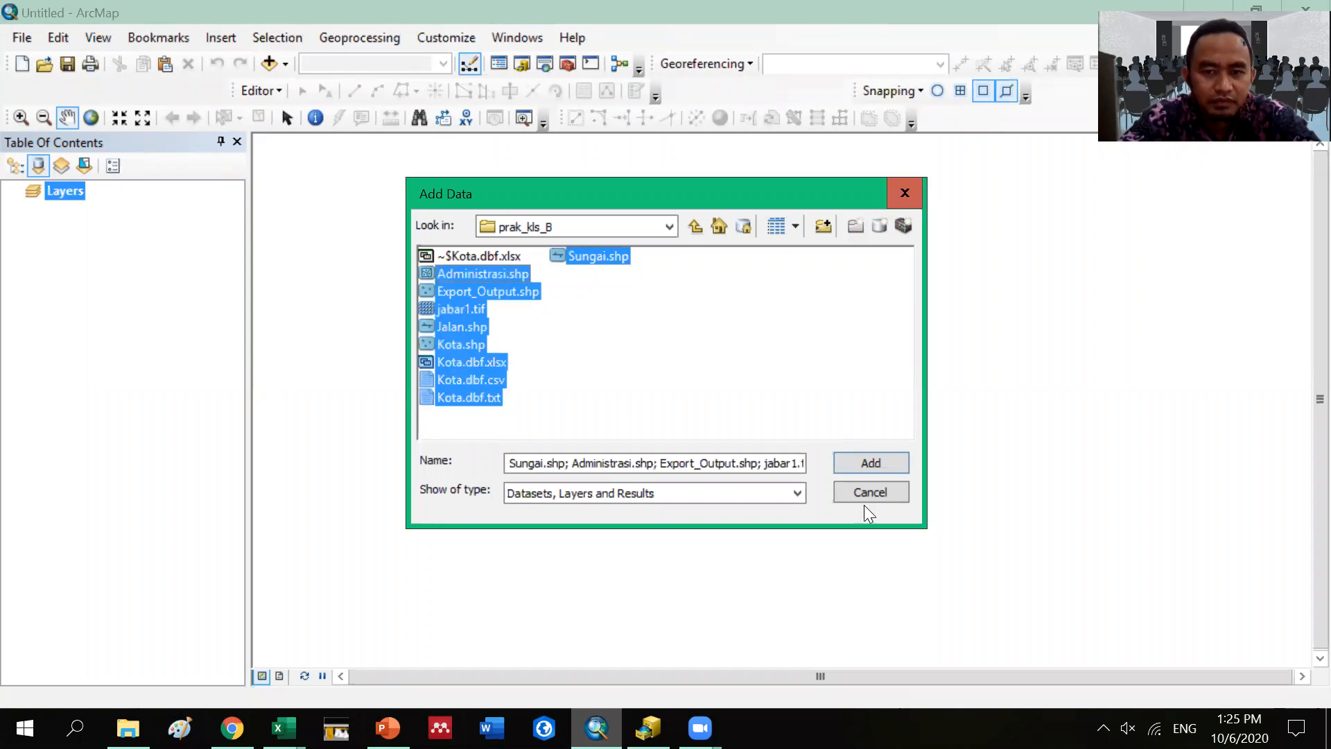
{"action": "left_click", "coordinate": [867, 463]}
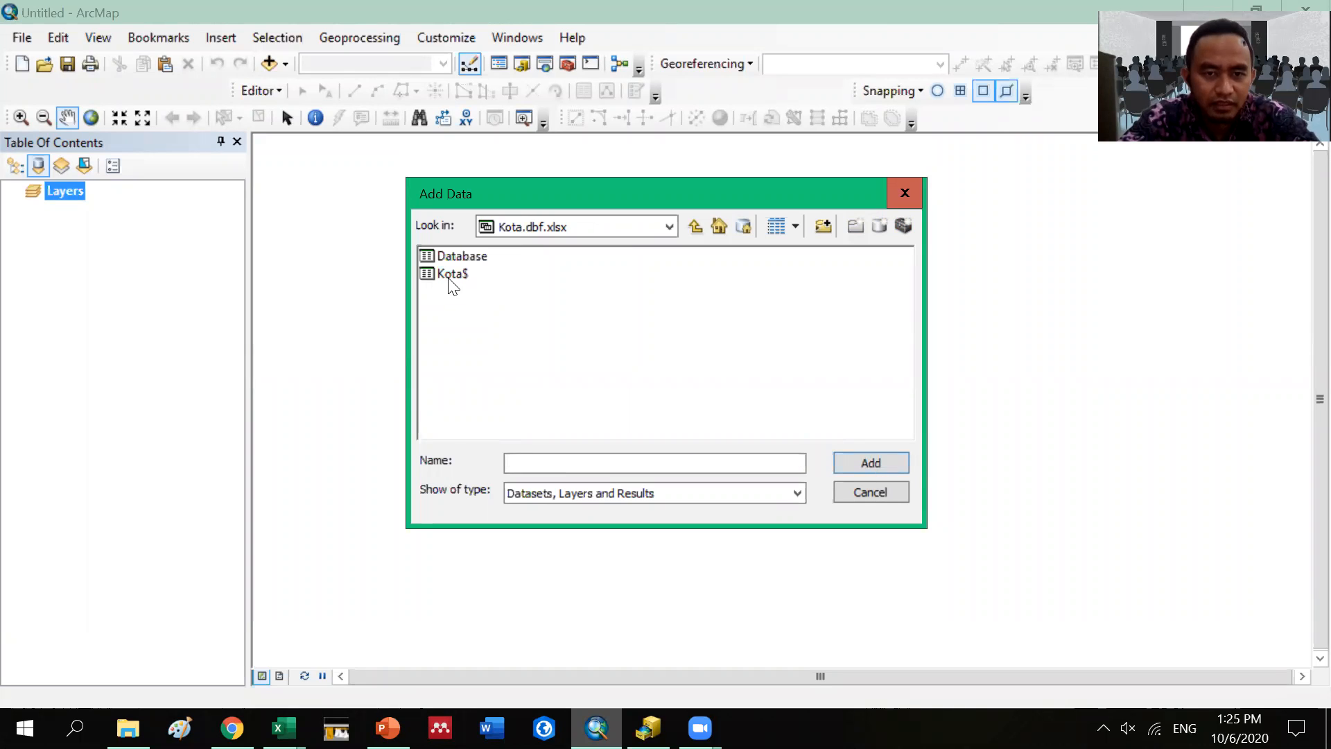
{"action": "left_click", "coordinate": [459, 254]}
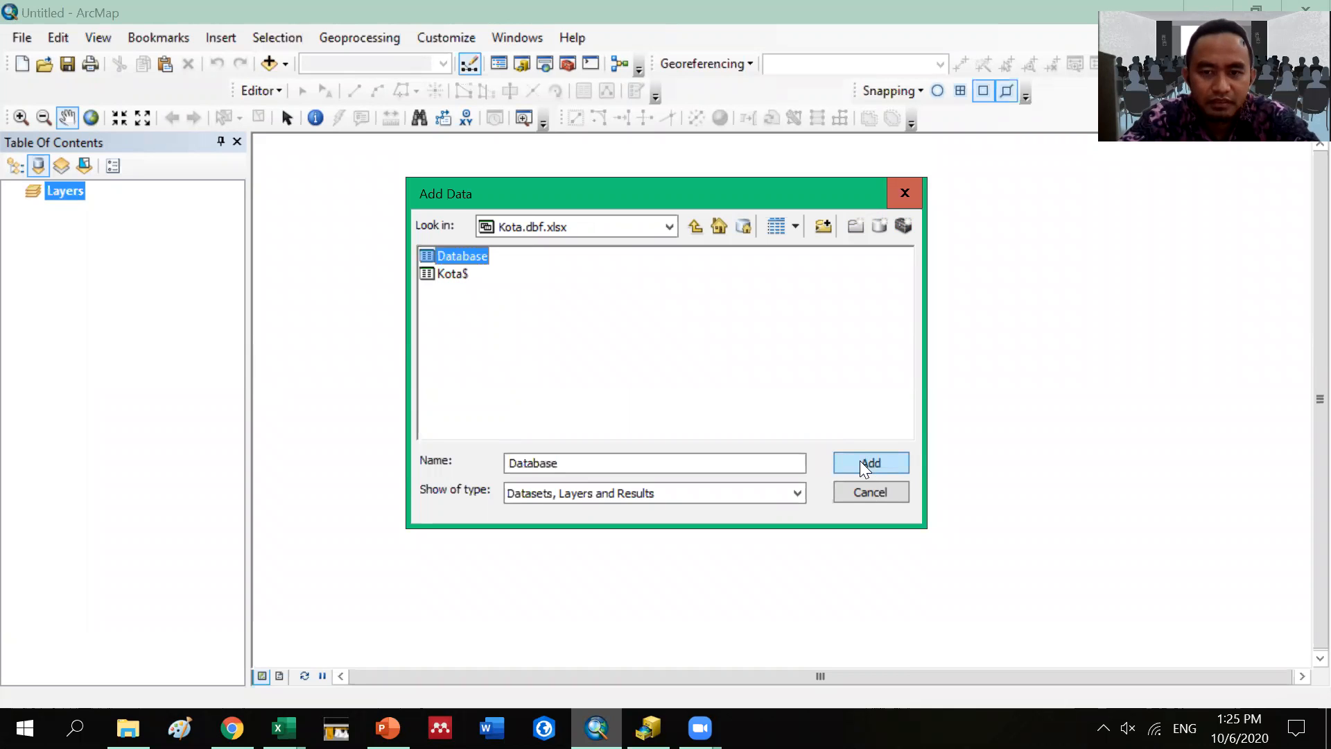
{"action": "left_click", "coordinate": [860, 460]}
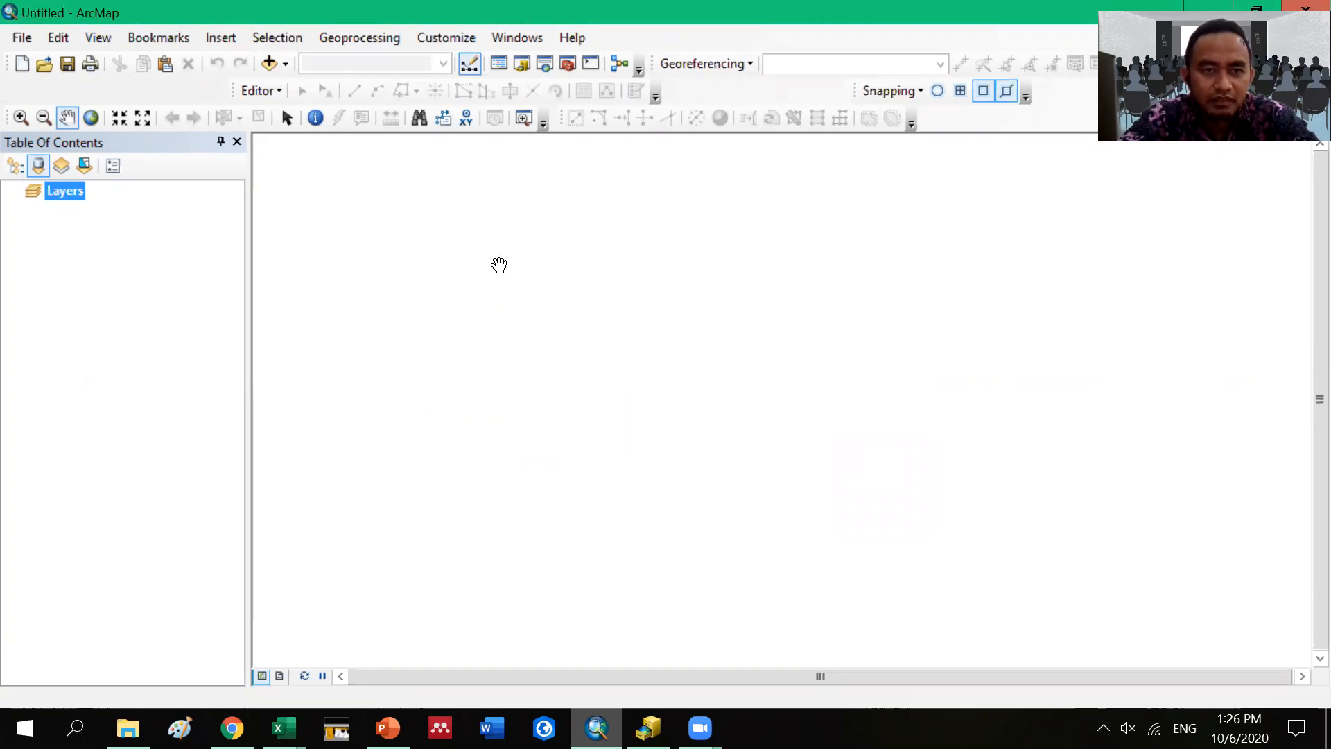
Step: Add Administrasi.shp, Export_Output.shp, Jalan.shp, Kota.shp and Sungai.shp from the prak_kls_B folder to the map
{"action": "left_click", "coordinate": [284, 65]}
{"action": "left_click", "coordinate": [312, 86]}
{"action": "left_click", "coordinate": [695, 225]}
{"action": "left_click", "coordinate": [483, 290], "text": "ctrl"}
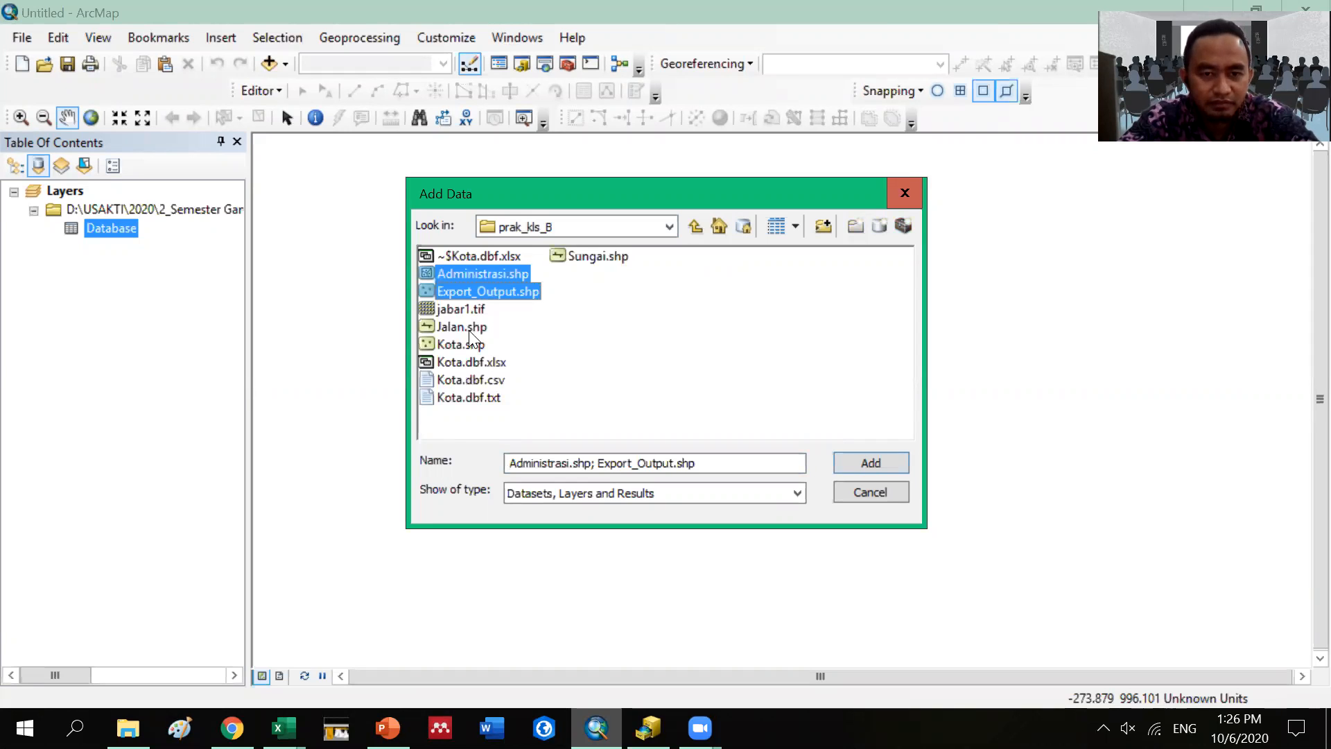
{"action": "left_click", "coordinate": [469, 331], "text": "ctrl"}
{"action": "left_click", "coordinate": [471, 346], "text": "ctrl"}
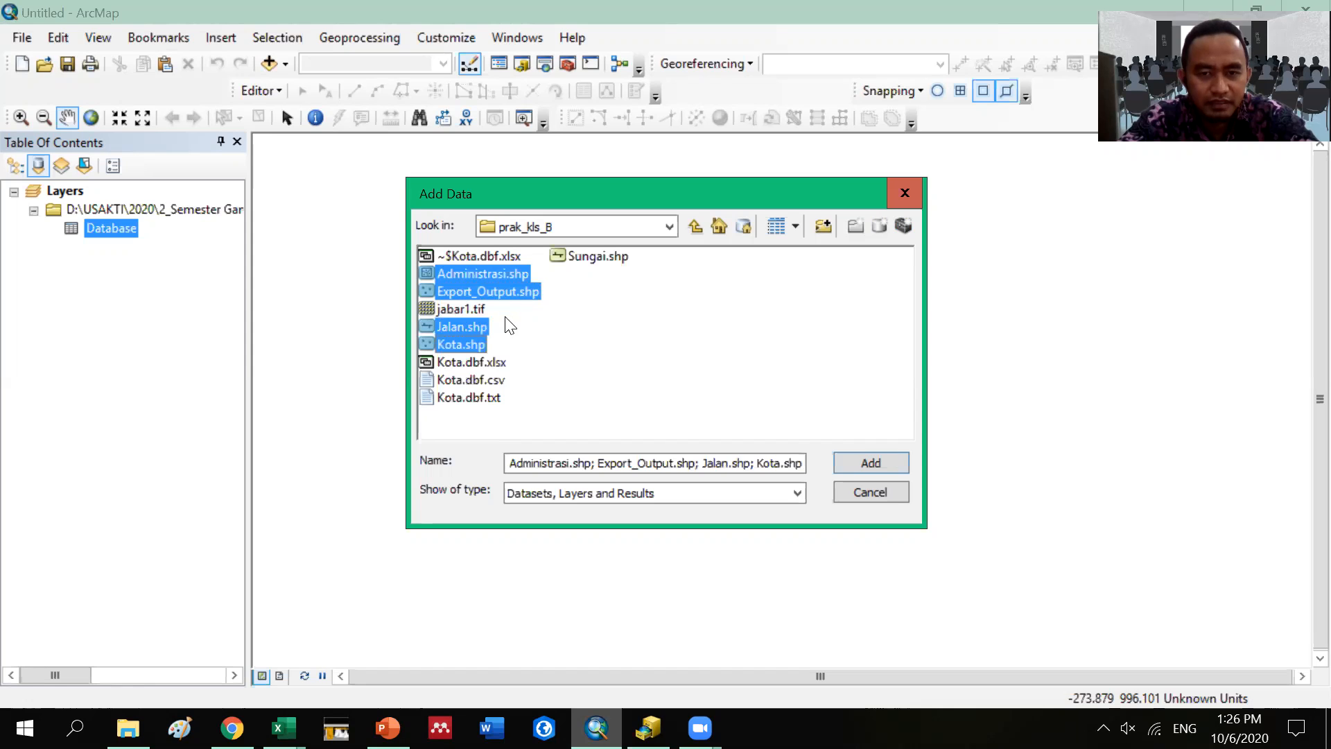
{"action": "left_click", "coordinate": [589, 258], "text": "ctrl"}
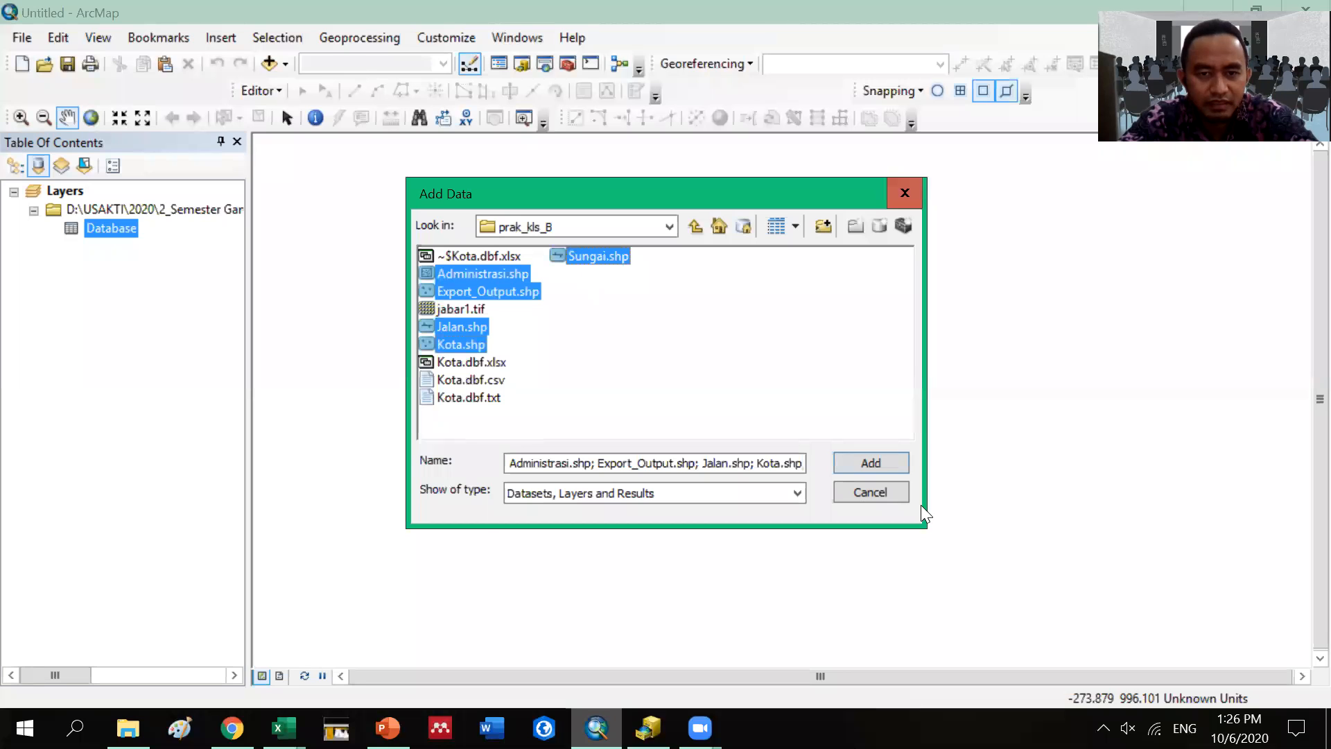
{"action": "left_click", "coordinate": [884, 465]}
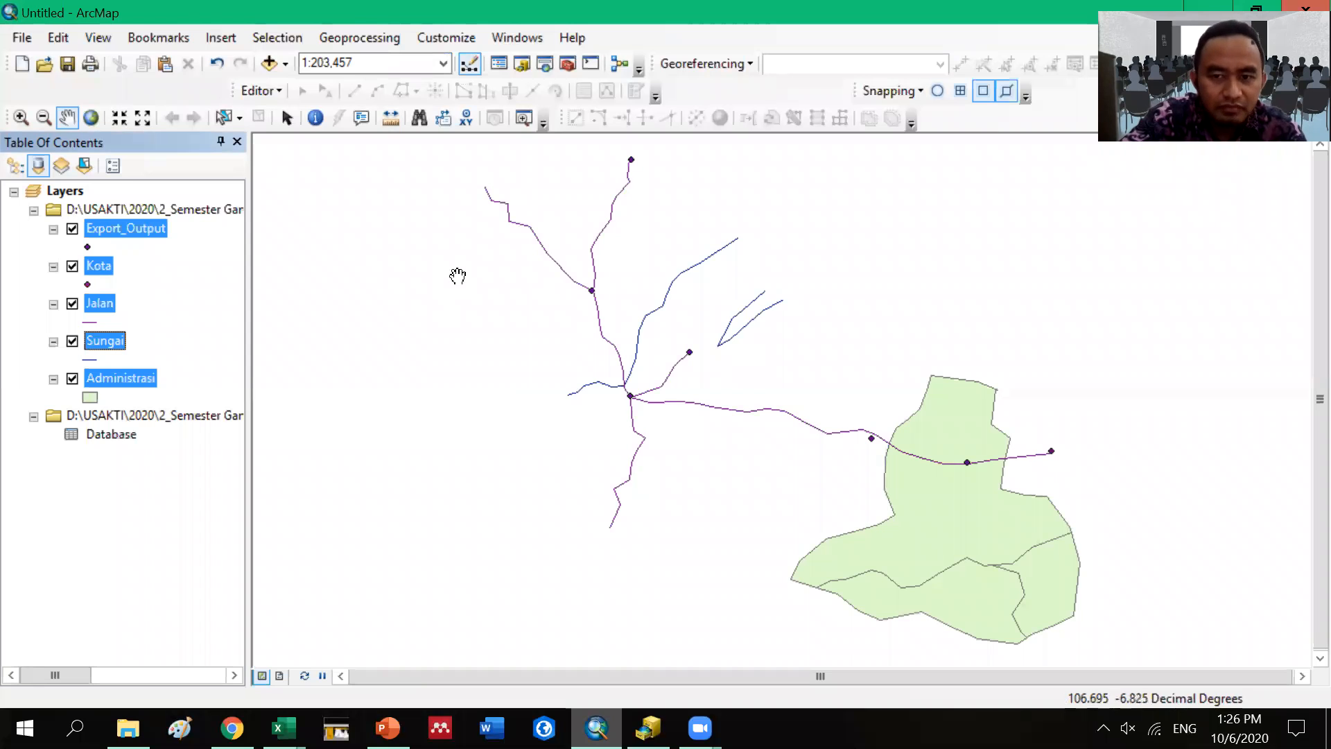
Step: Remove the Export_Output layer from the map
{"action": "left_click", "coordinate": [145, 272]}
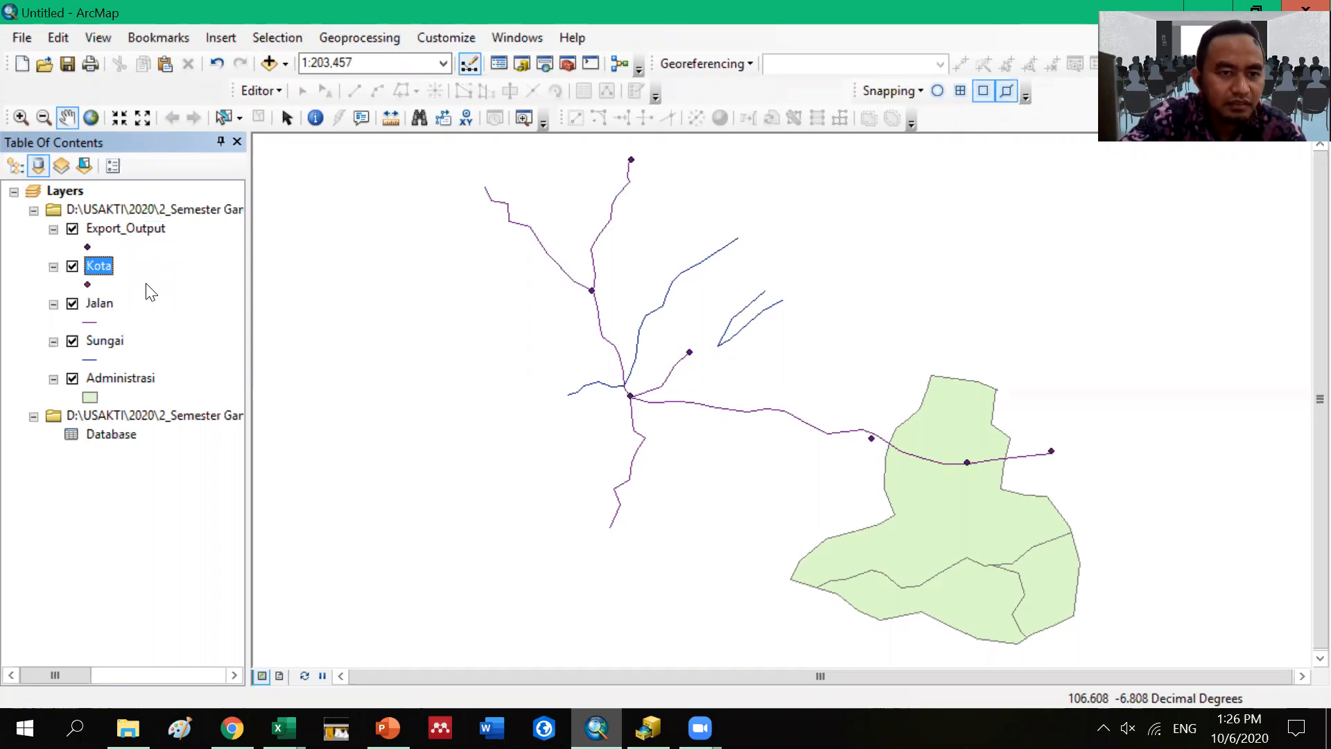
{"action": "left_click", "coordinate": [104, 227]}
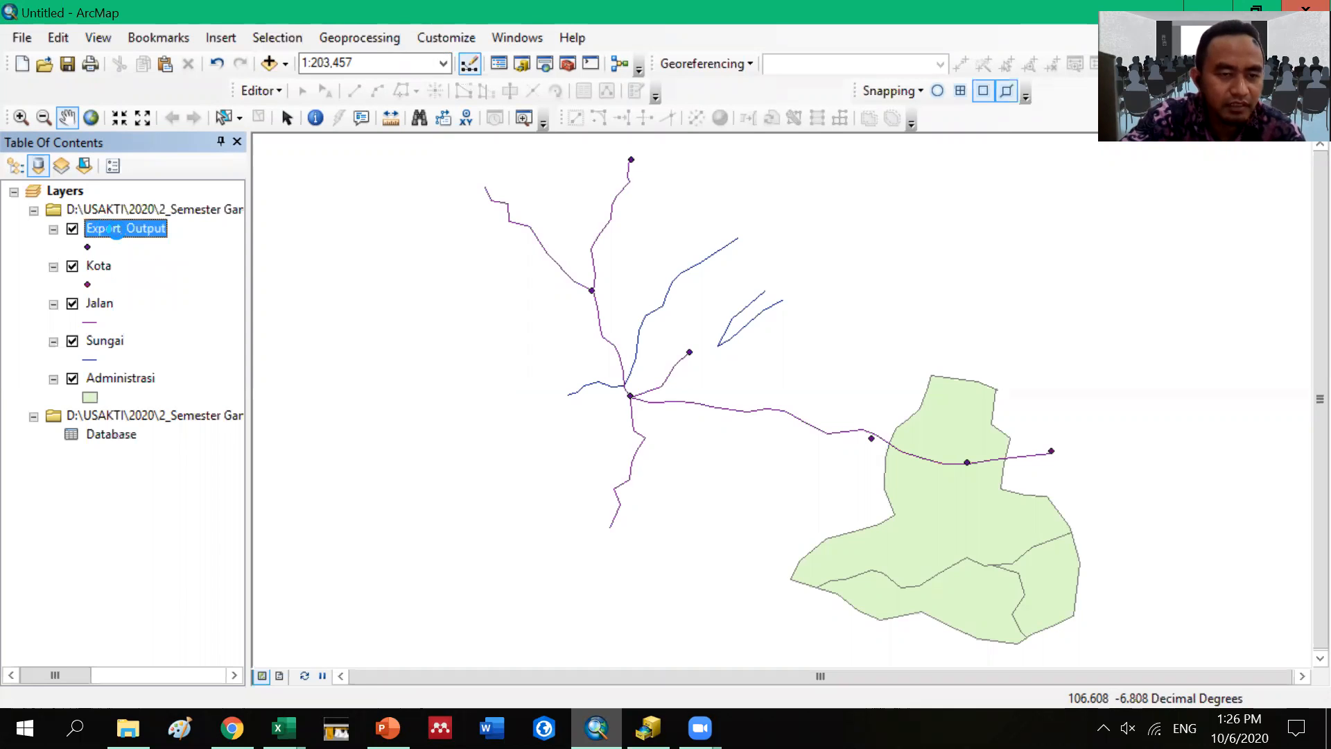
{"action": "right_click", "coordinate": [108, 226]}
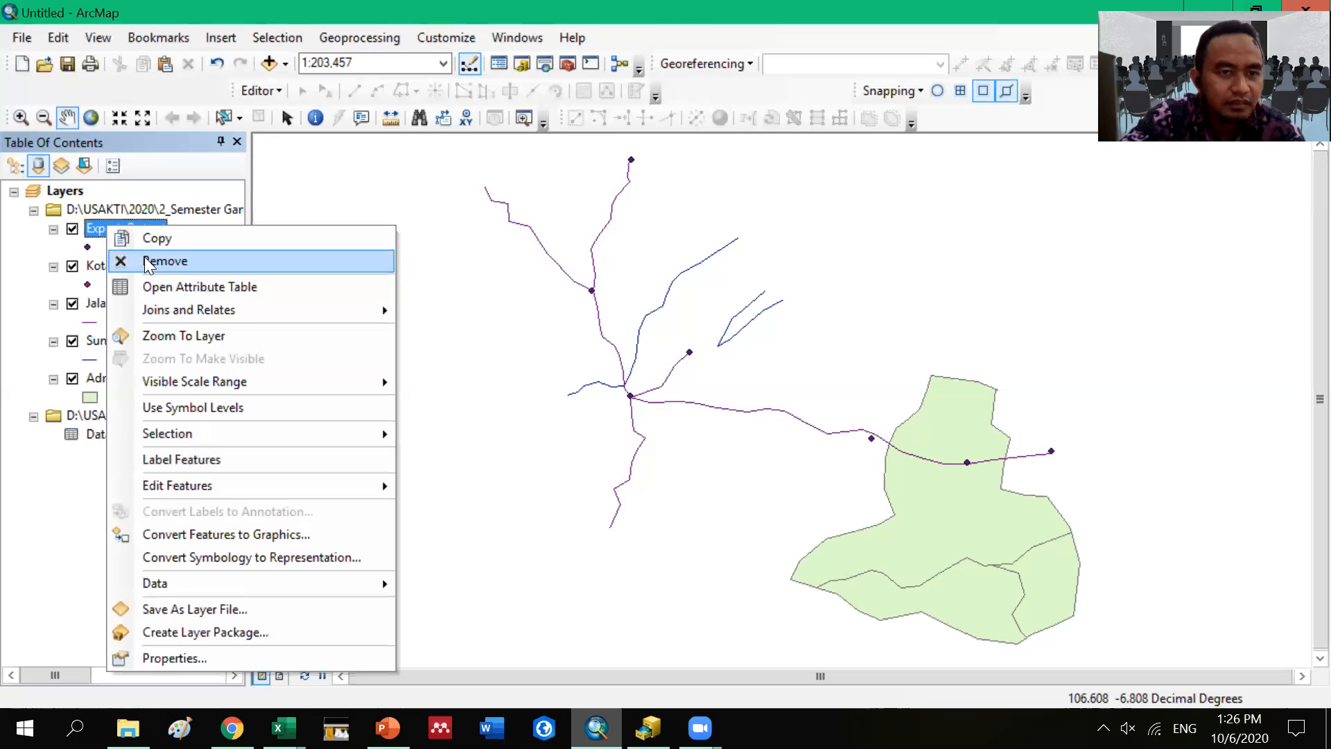
{"action": "left_click", "coordinate": [145, 259]}
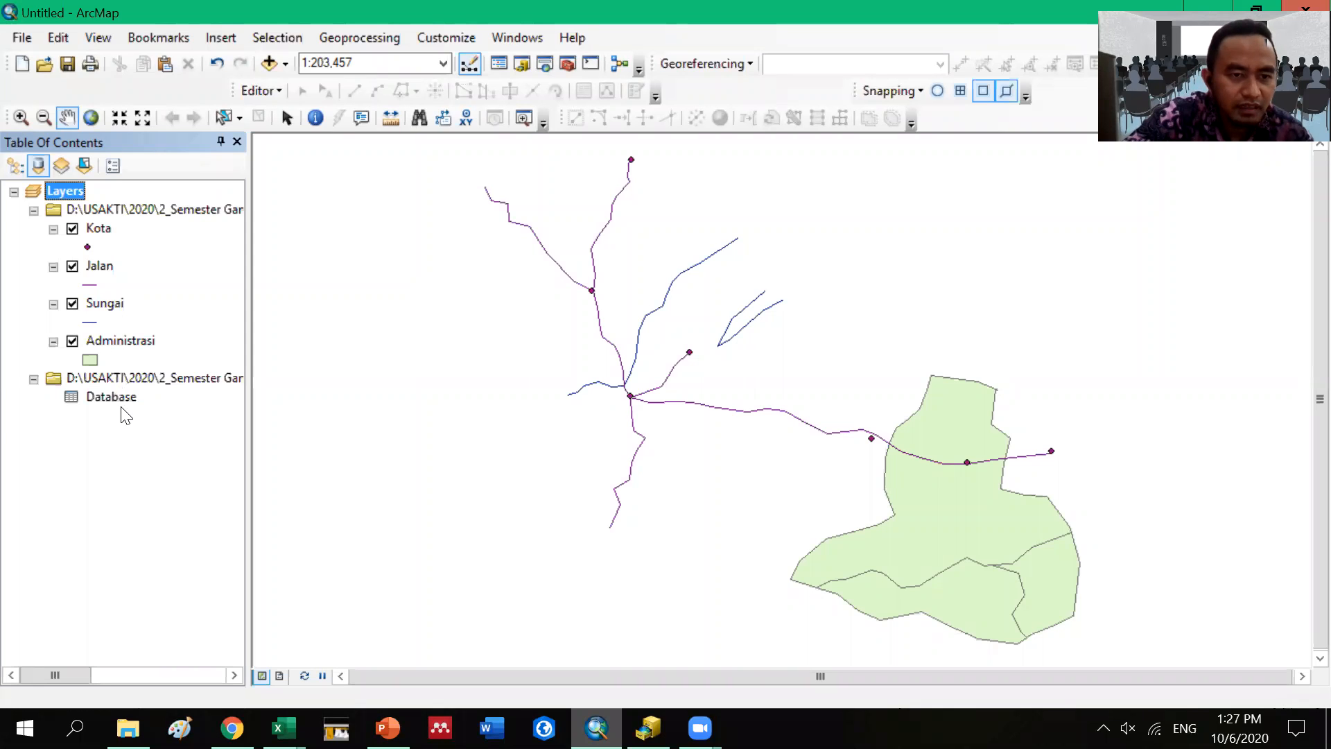
Step: View the Kota.dbf worksheet in Excel, return to ArcMap to examine the Kota layer's attribute table, and close that table
{"action": "left_click", "coordinate": [283, 728]}
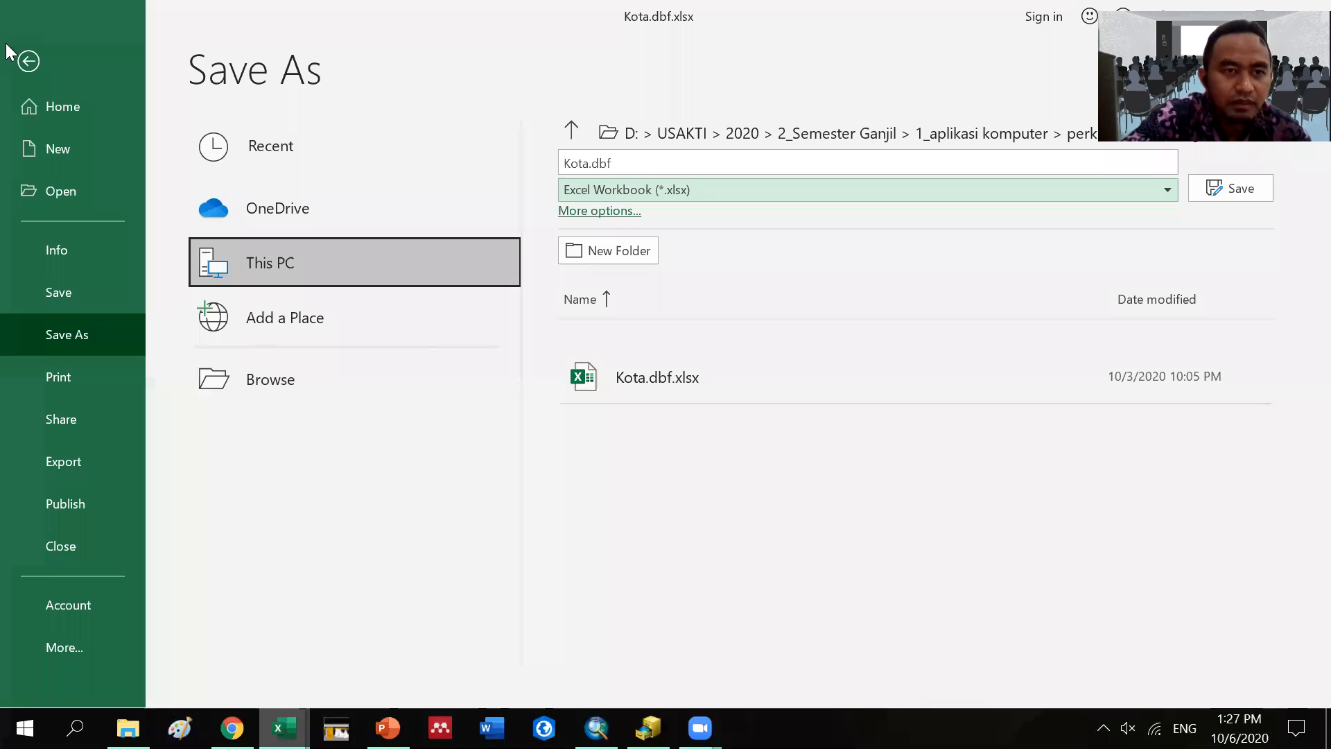
{"action": "left_click", "coordinate": [29, 64]}
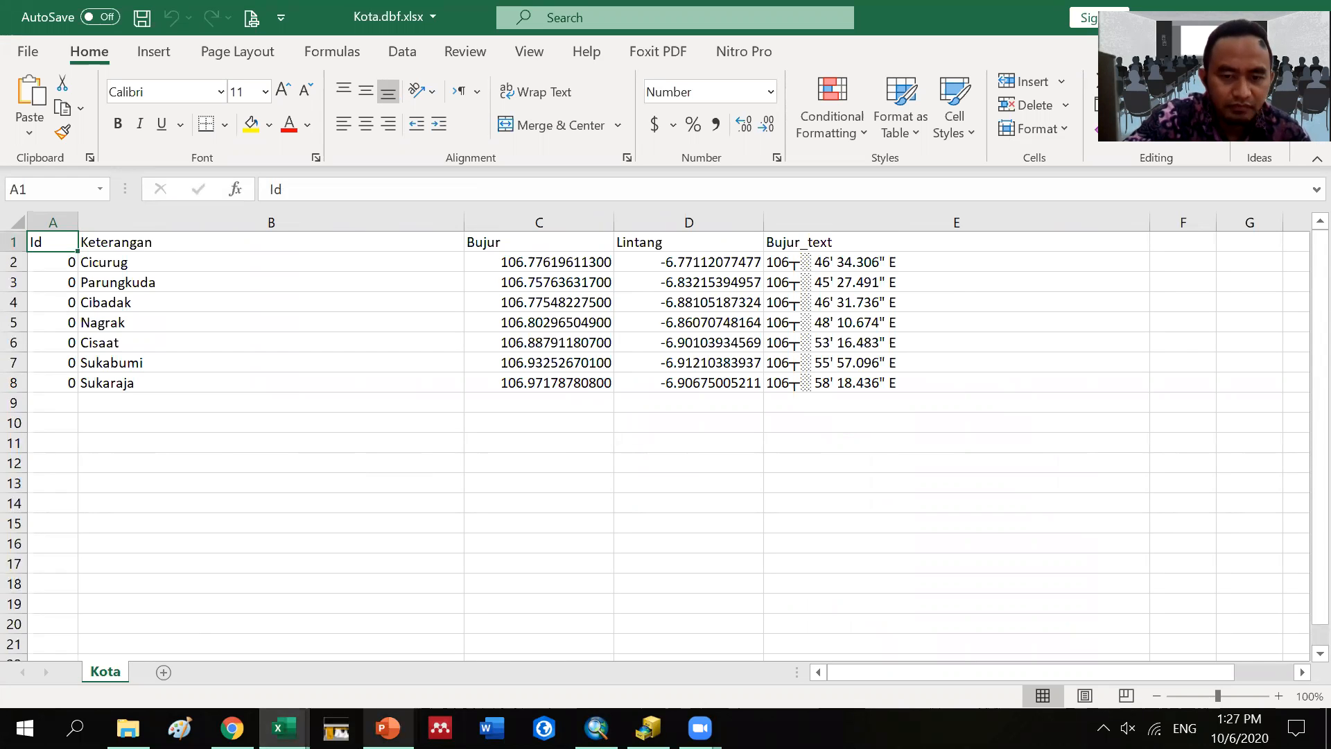
{"action": "left_click", "coordinate": [596, 728]}
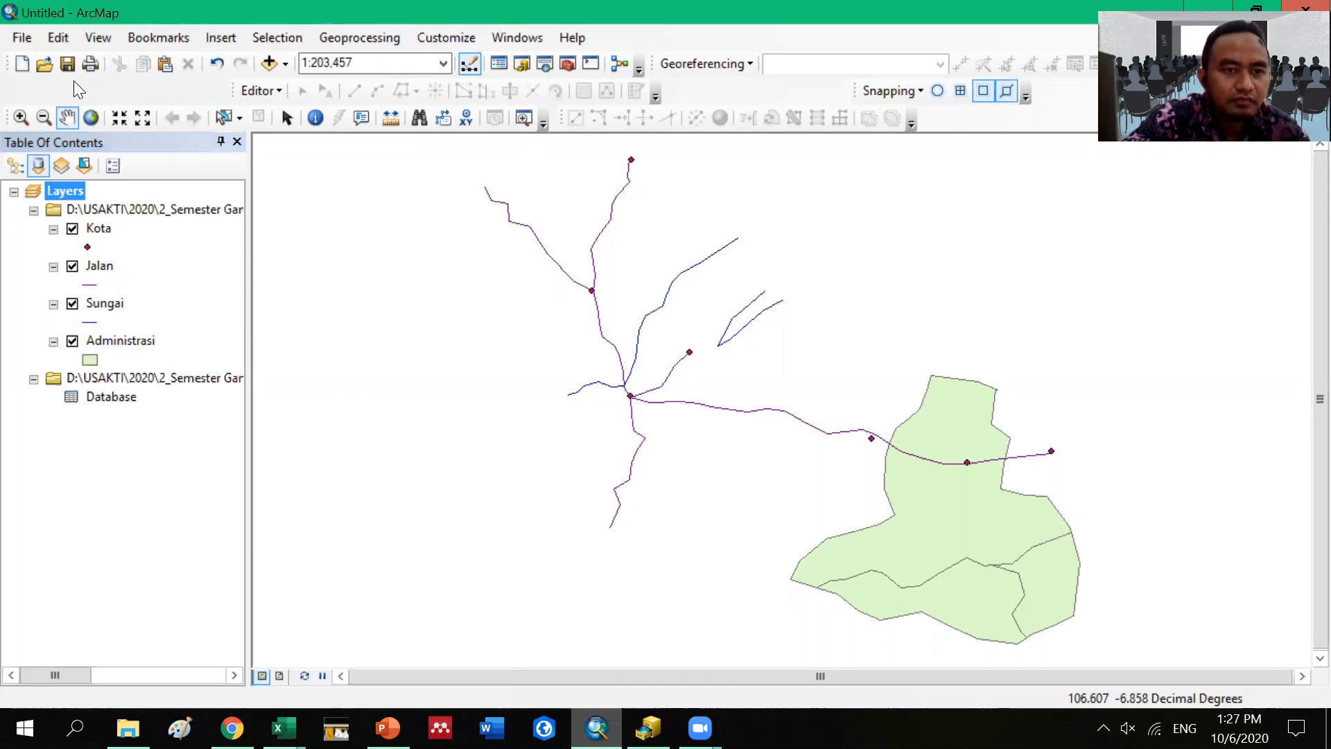
{"action": "right_click", "coordinate": [94, 225]}
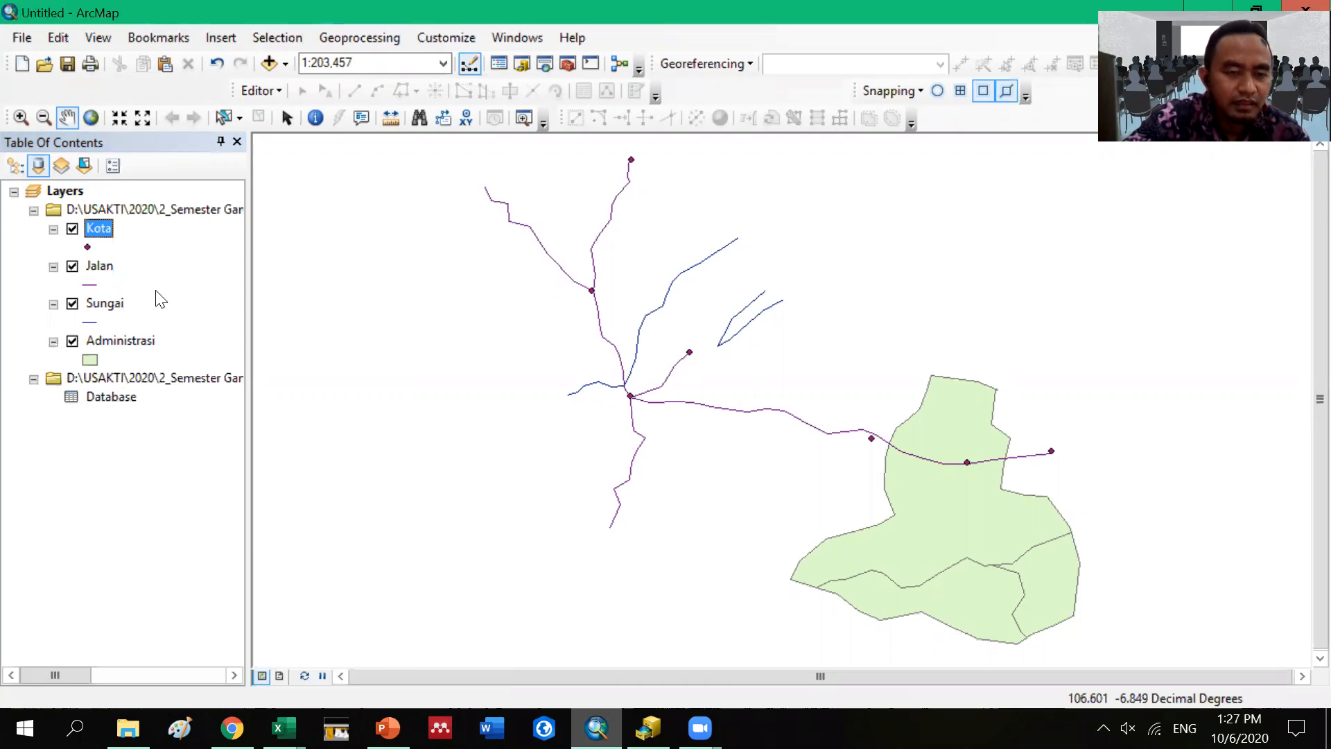
{"action": "left_click", "coordinate": [527, 315]}
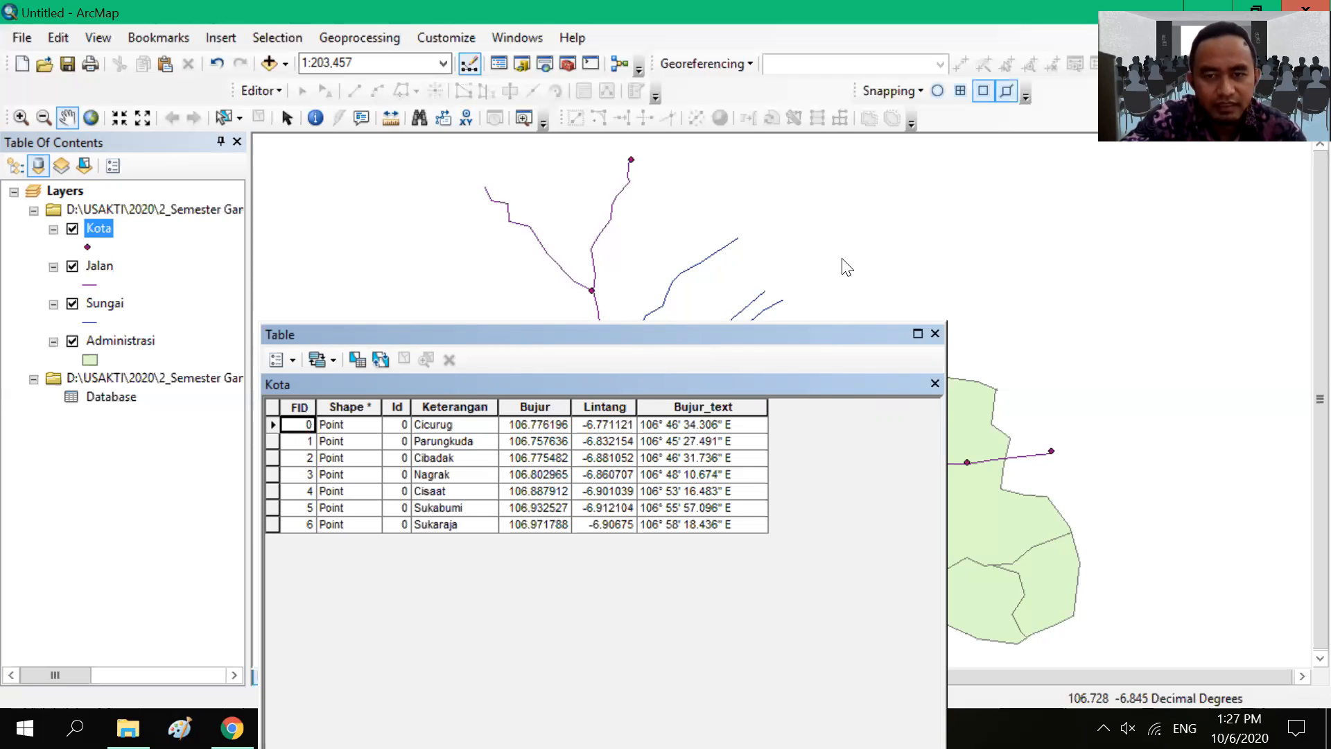
{"action": "left_click_drag", "start_coordinate": [830, 341], "coordinate": [431, 449]}
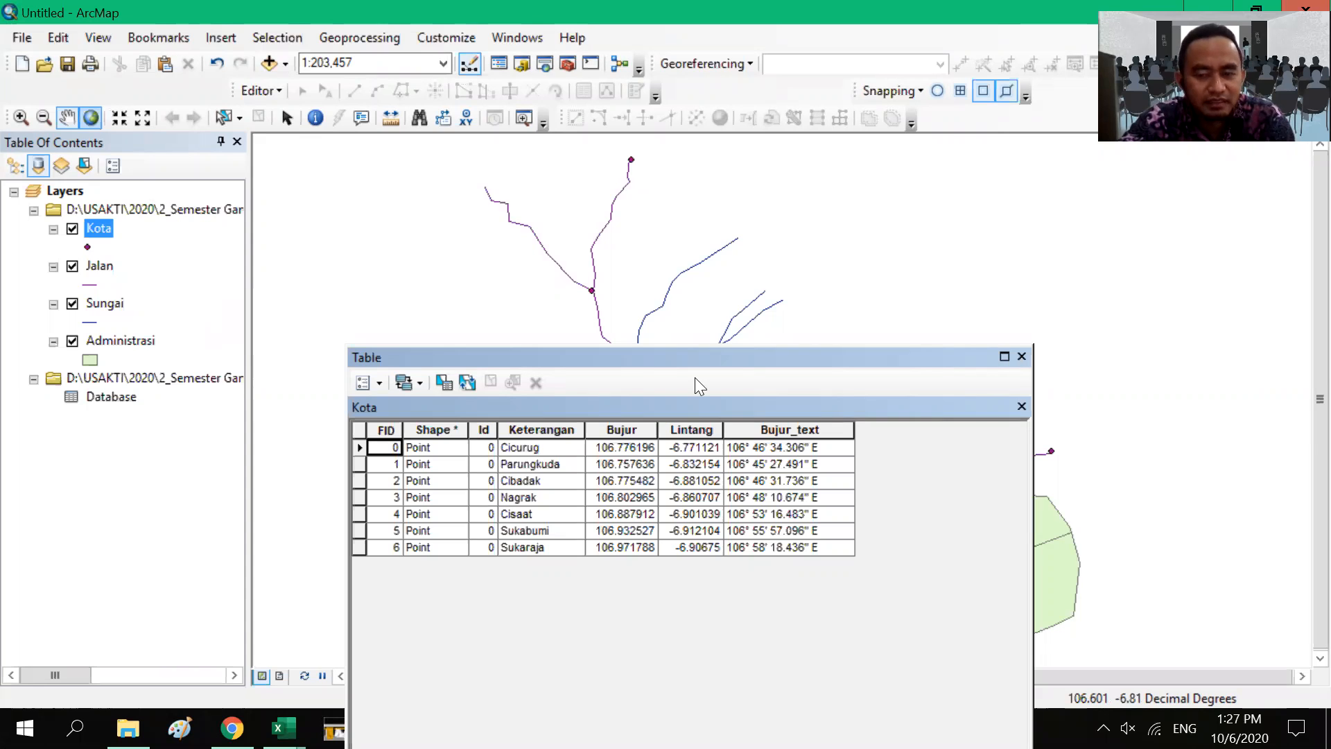
{"action": "left_click", "coordinate": [1022, 357]}
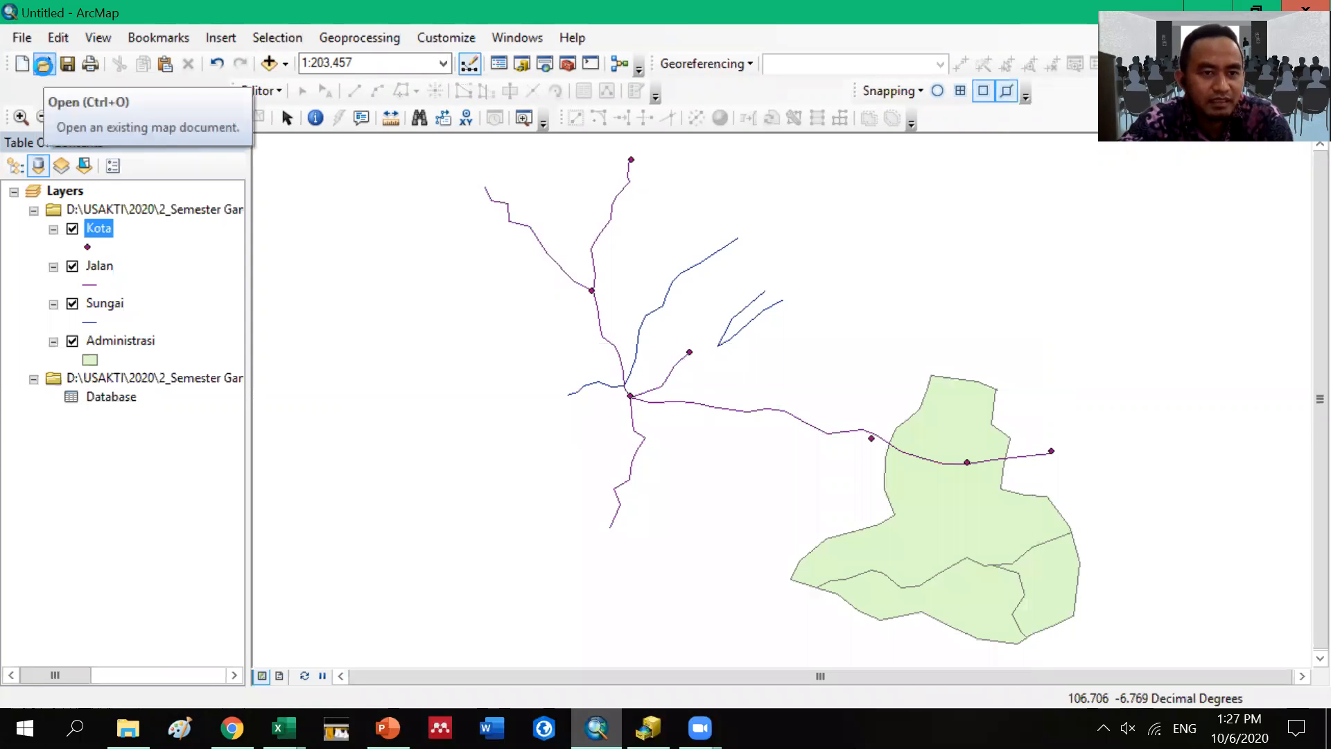
Step: Open praktikum4.mxd from prak_kls_B in 5_Digitasi dan editing, discarding the changes to the untitled map
{"action": "left_click", "coordinate": [43, 64]}
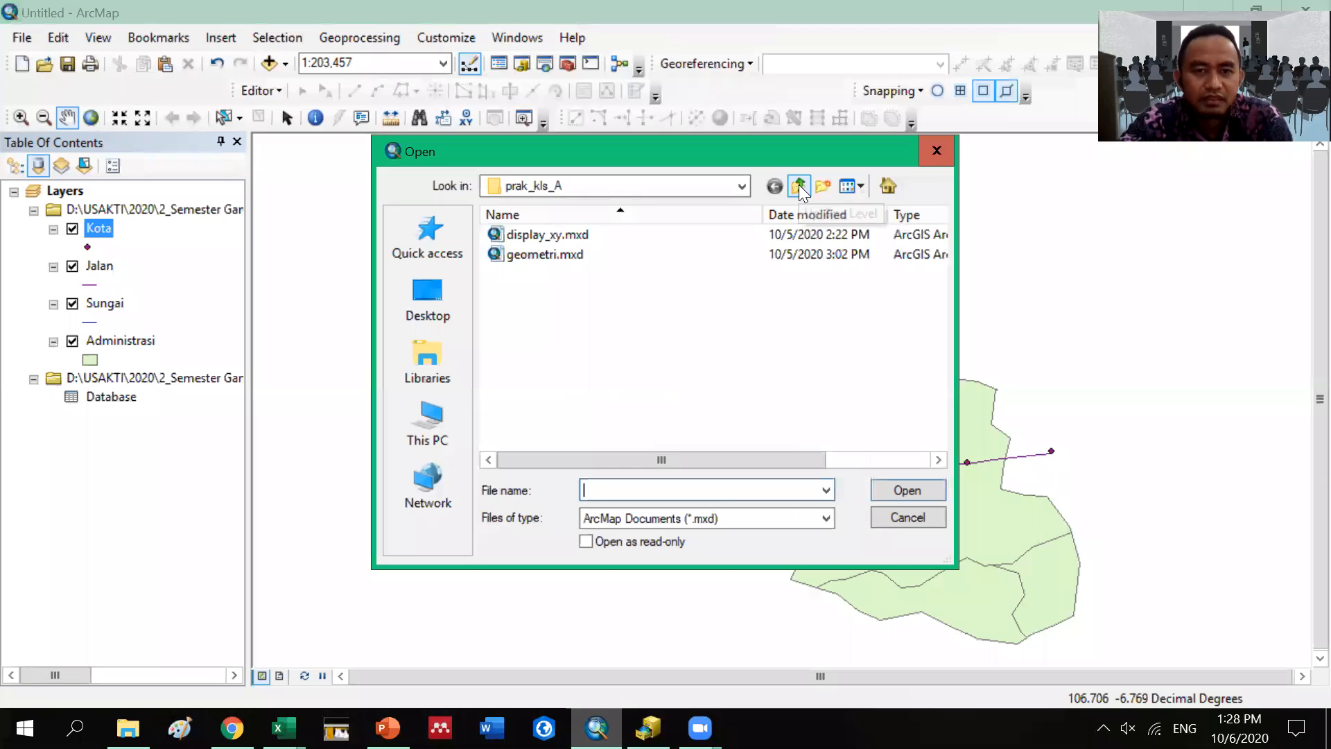
{"action": "left_click", "coordinate": [800, 186]}
{"action": "left_click", "coordinate": [800, 186]}
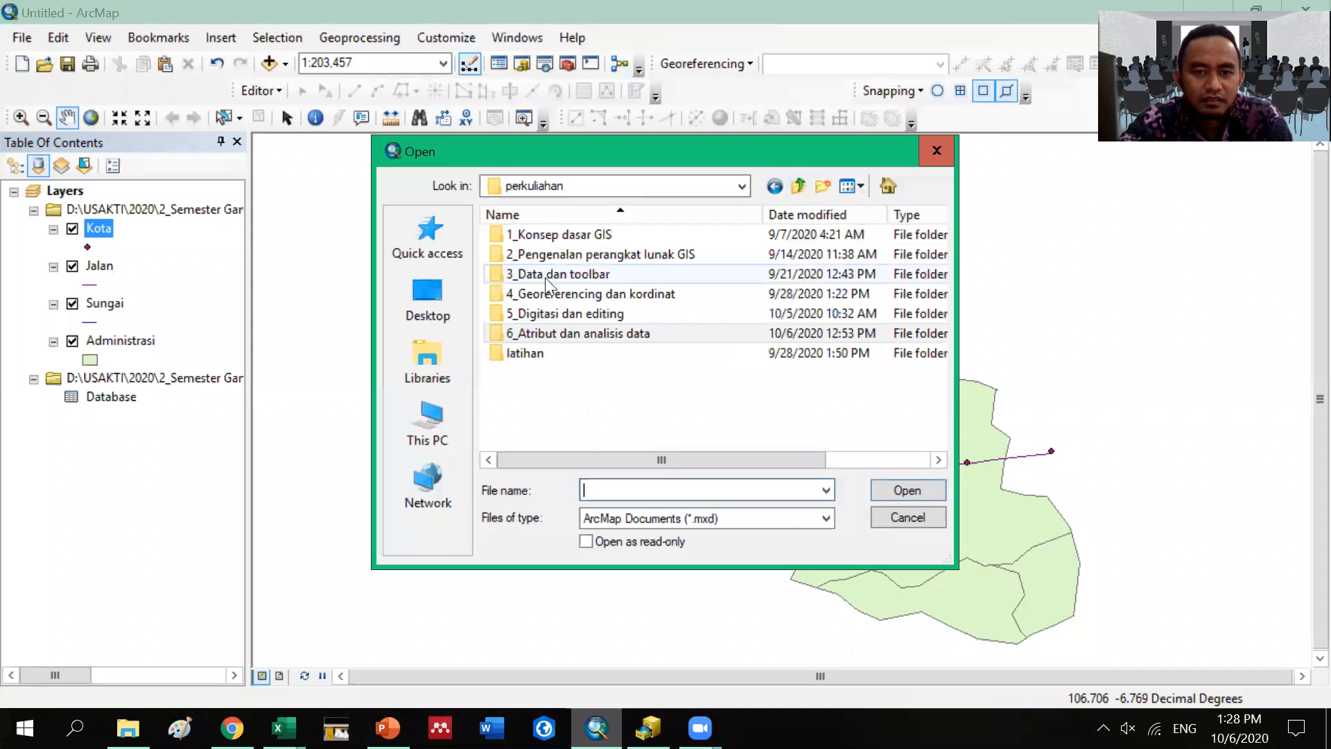
{"action": "left_click", "coordinate": [554, 314]}
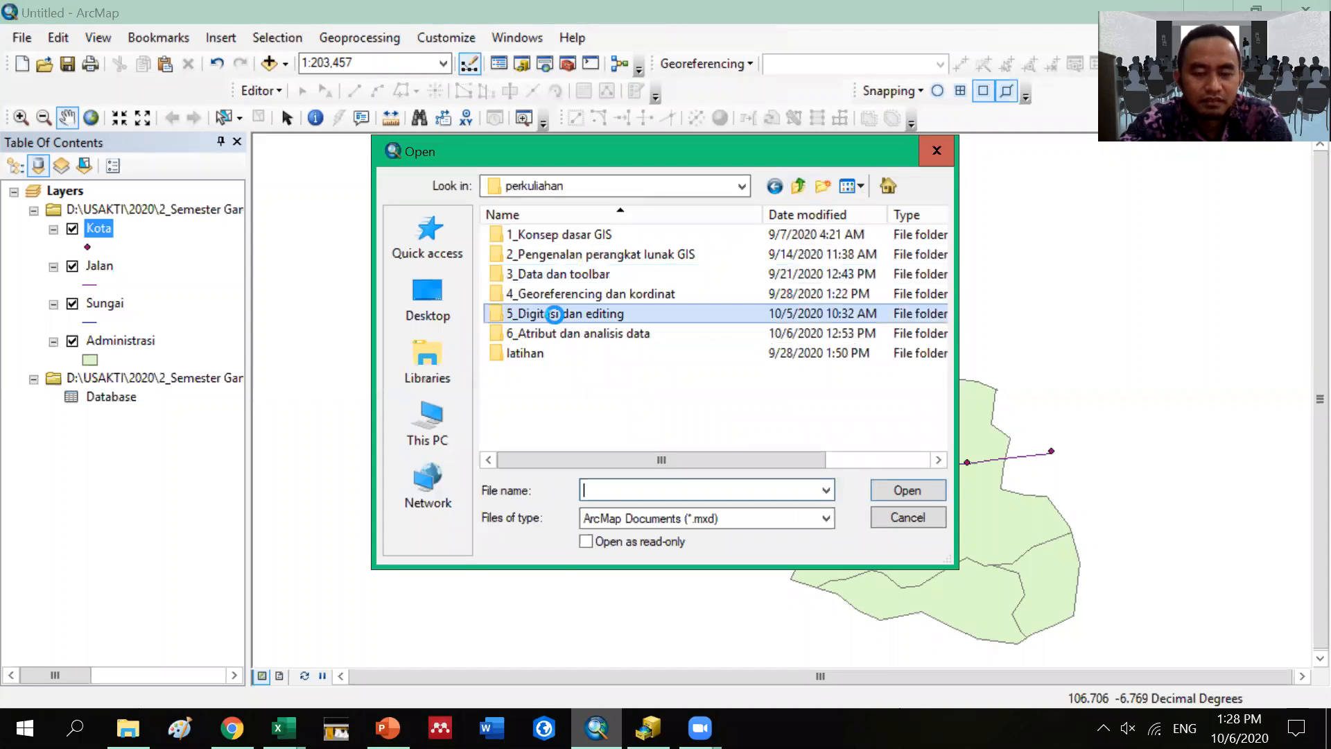
{"action": "key", "text": "Return"}
{"action": "double_click", "coordinate": [548, 256]}
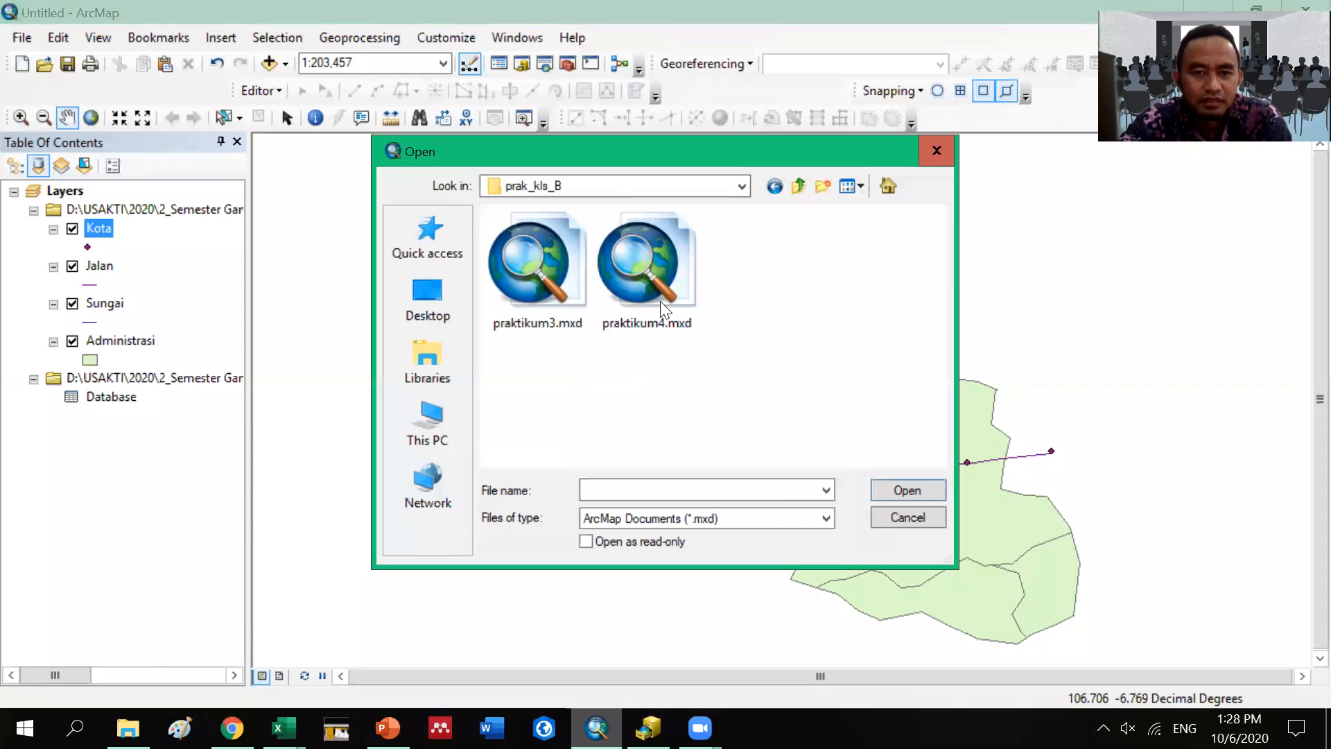
{"action": "left_click", "coordinate": [910, 492]}
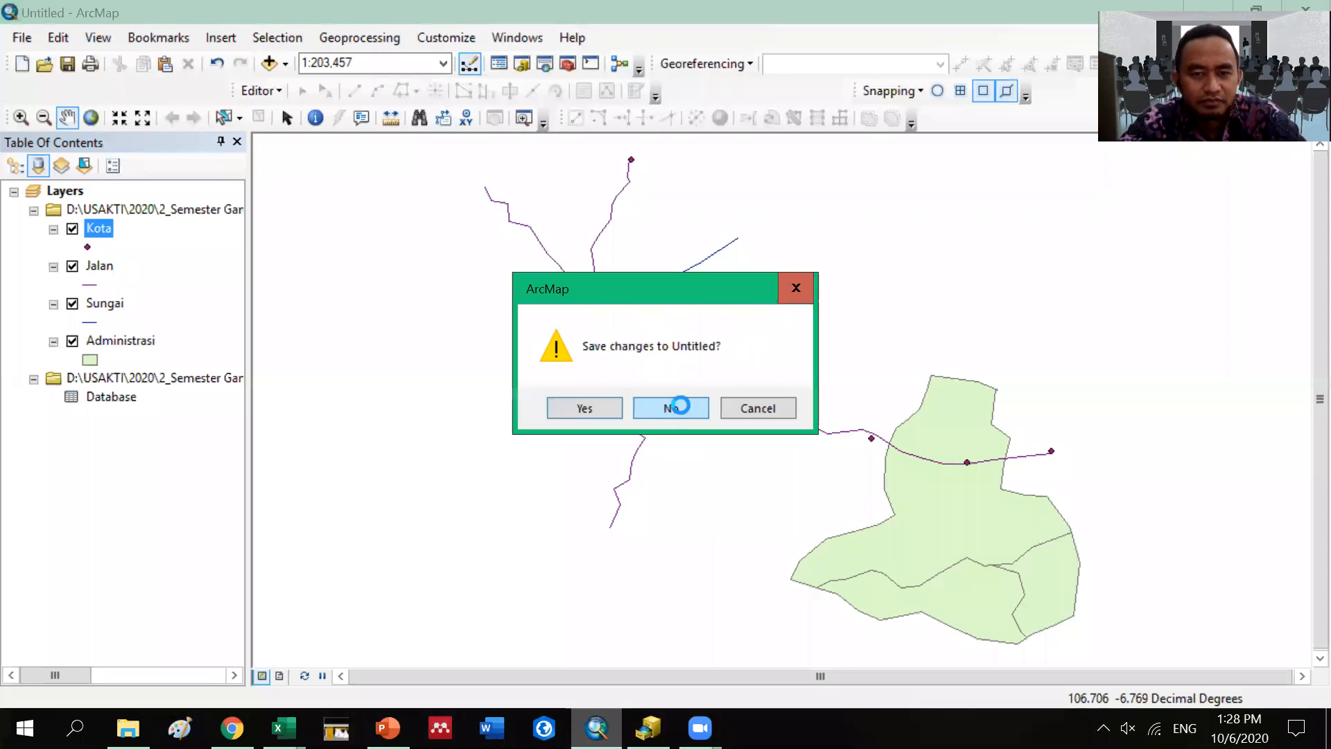
{"action": "left_click", "coordinate": [671, 407]}
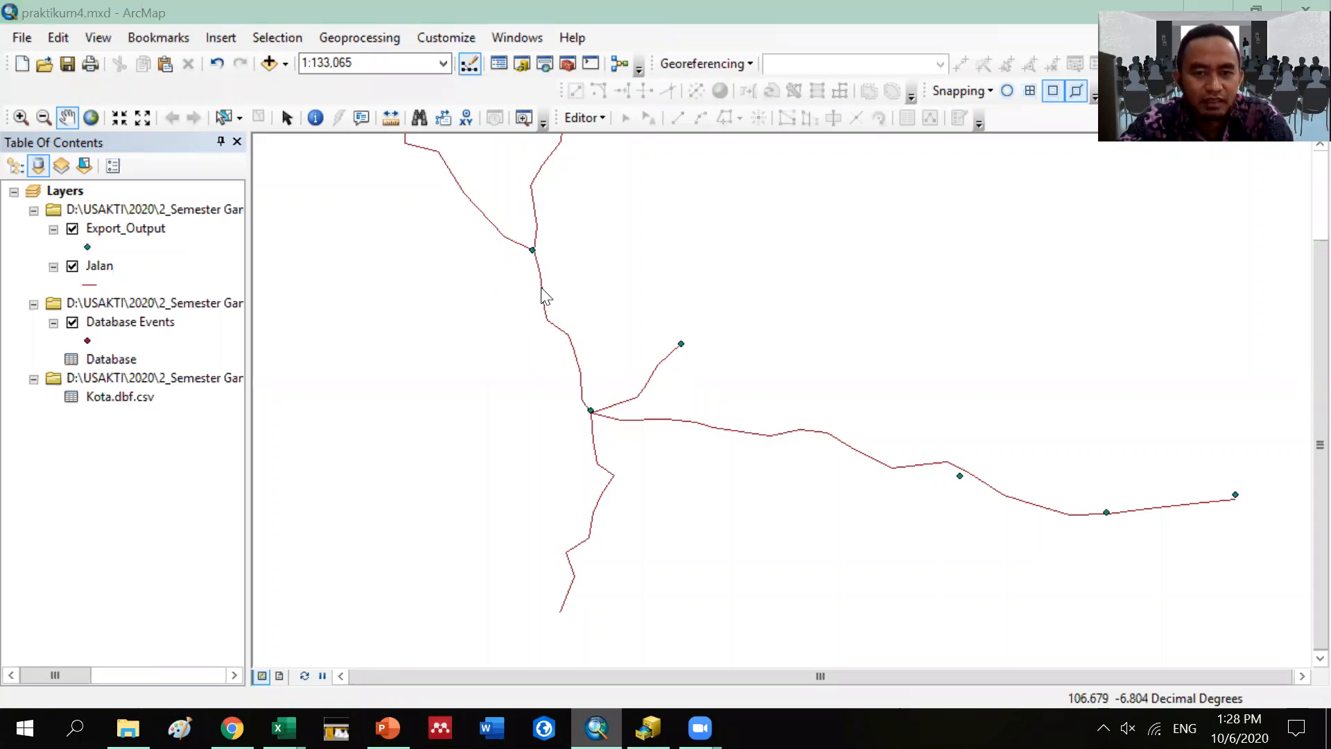
Step: Open praktikum3.mxd instead and remove the source folder group containing jabar1.tif from the map
{"action": "key", "text": "Down"}
{"action": "left_click", "coordinate": [890, 486]}
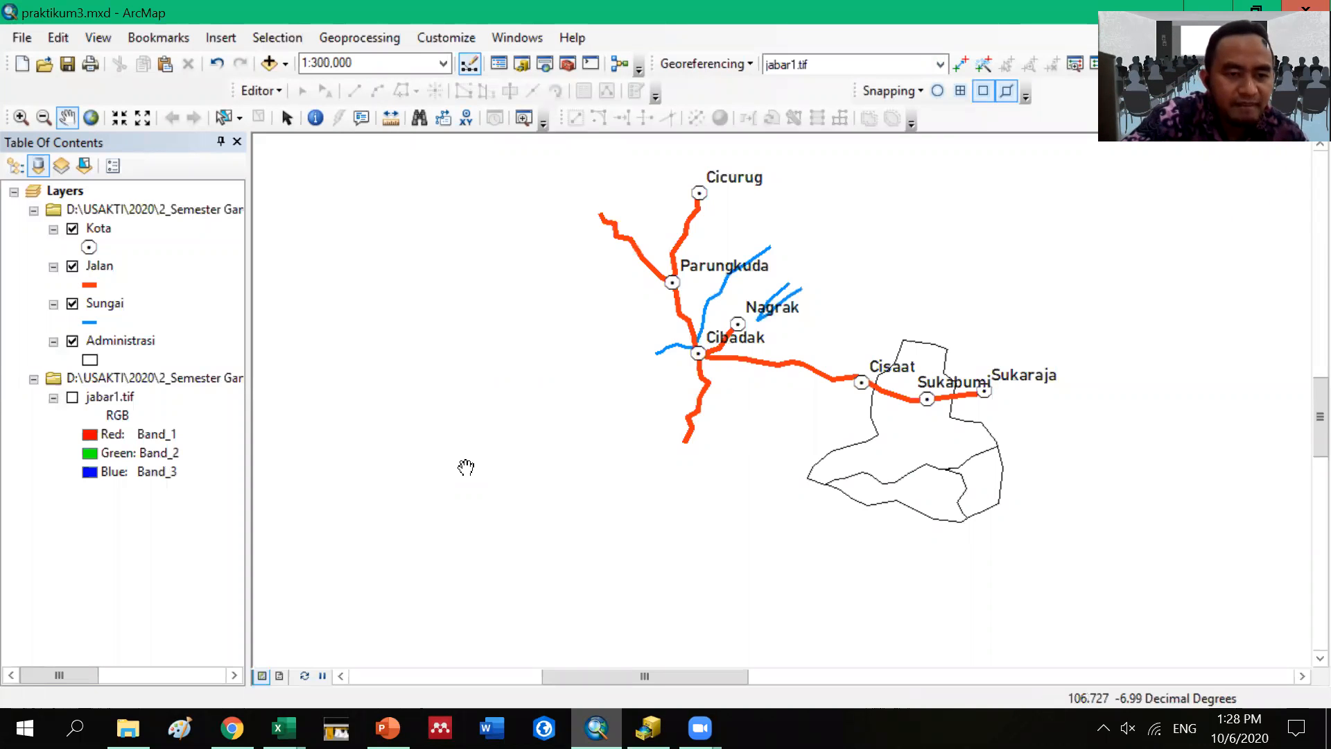
{"action": "left_click_drag", "start_coordinate": [589, 364], "coordinate": [543, 395]}
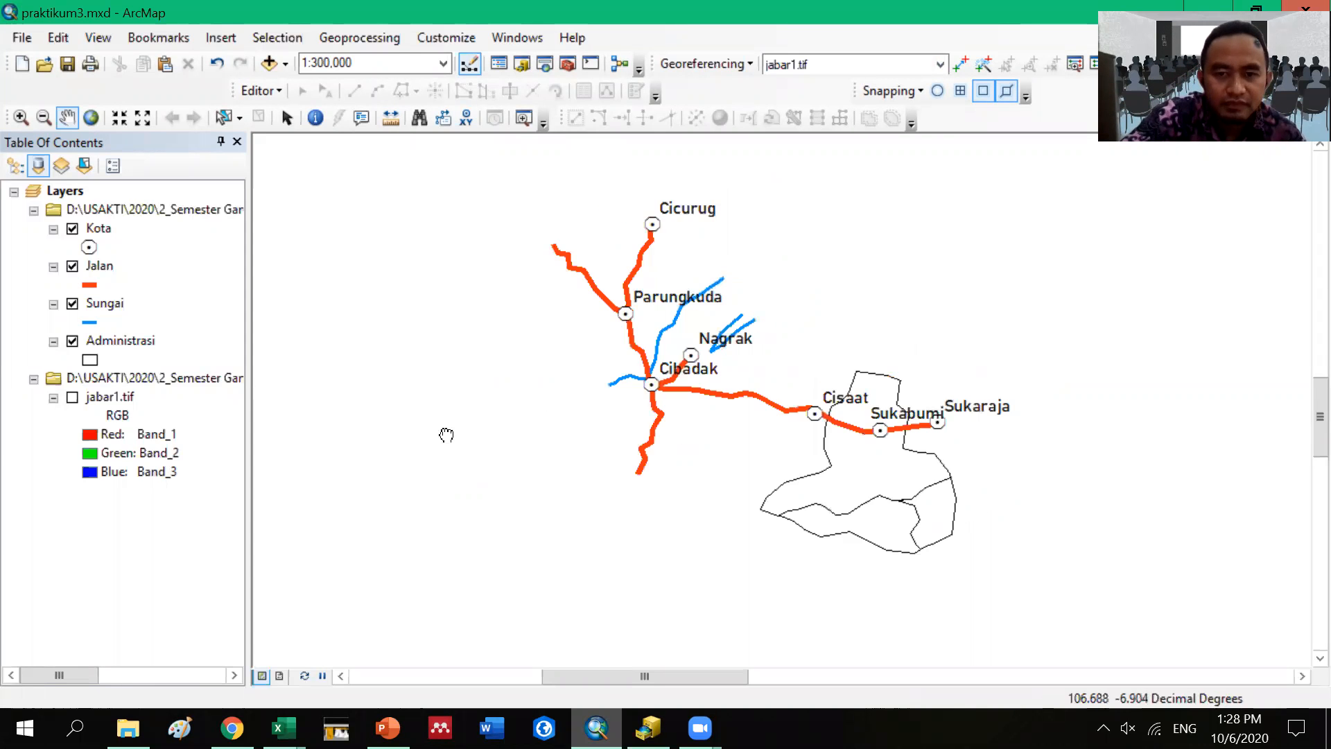
{"action": "left_click_drag", "start_coordinate": [328, 429], "coordinate": [521, 470]}
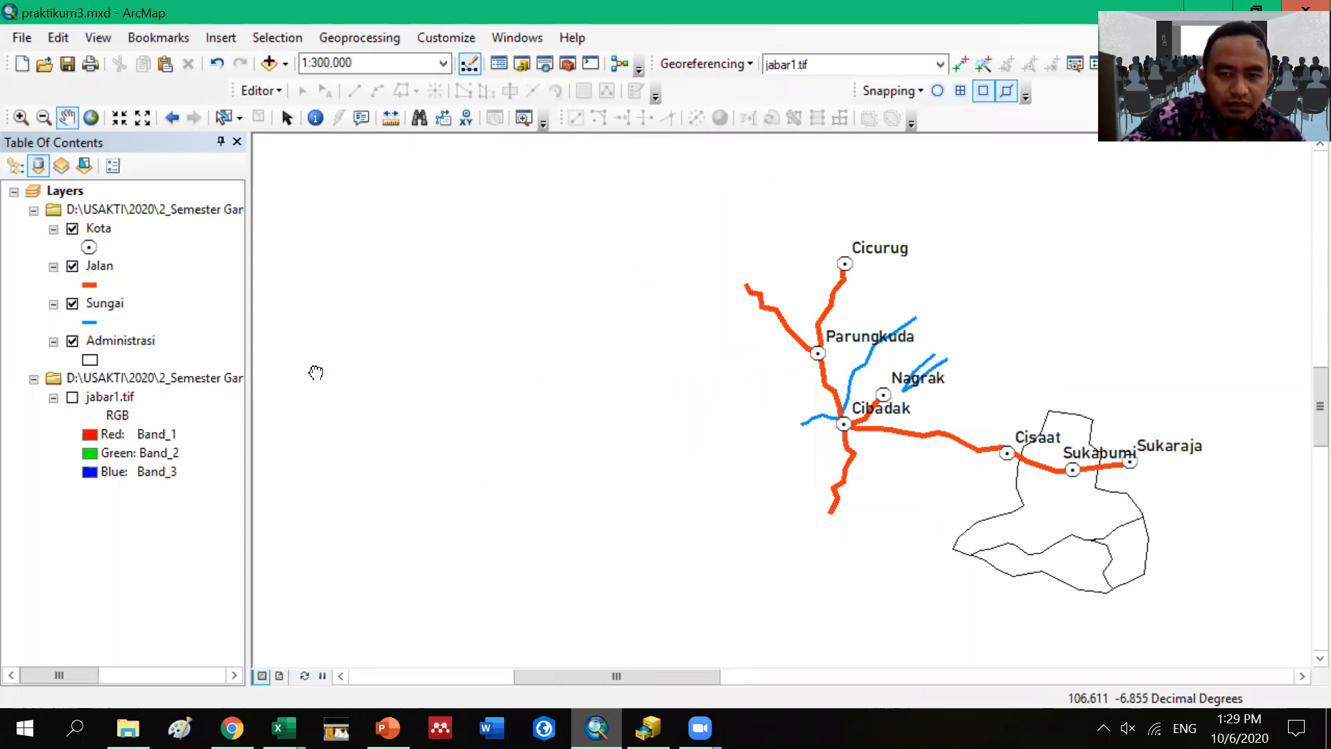
{"action": "left_click_drag", "start_coordinate": [604, 387], "coordinate": [308, 338]}
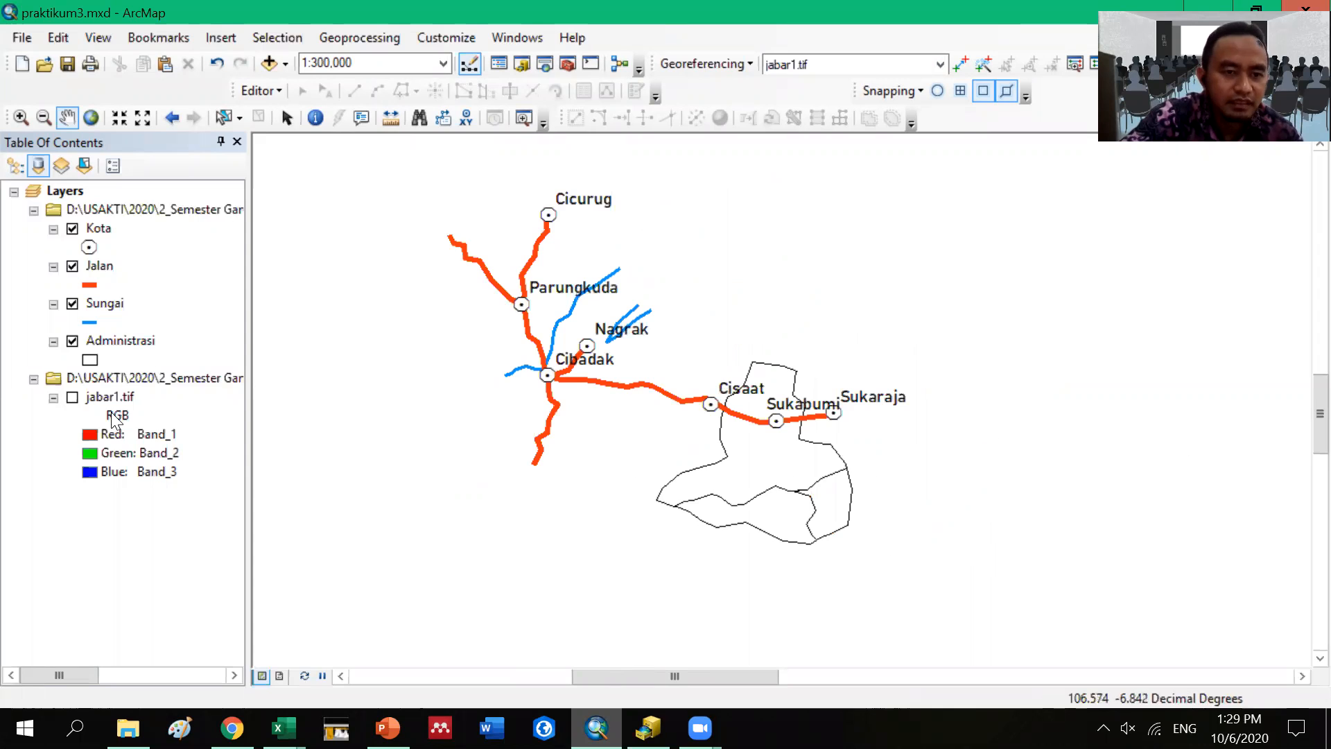
{"action": "right_click", "coordinate": [70, 377]}
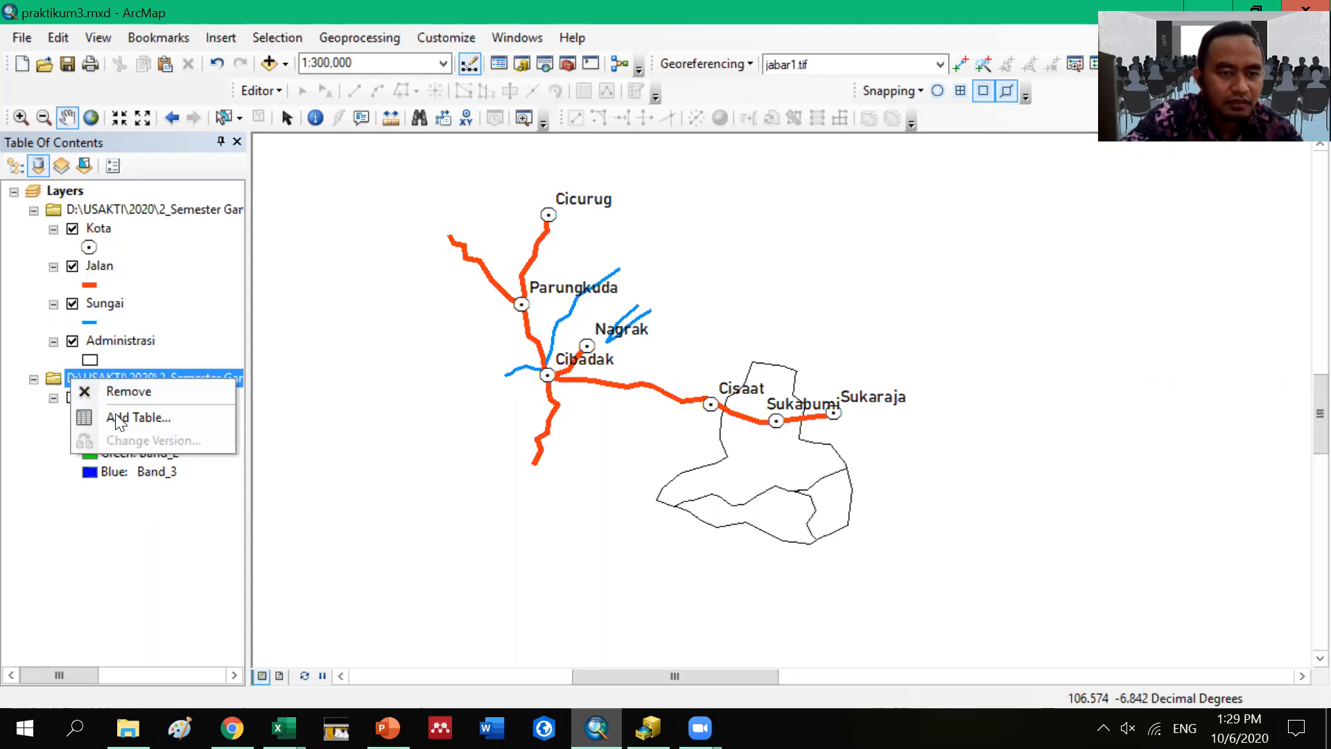
{"action": "left_click", "coordinate": [116, 393]}
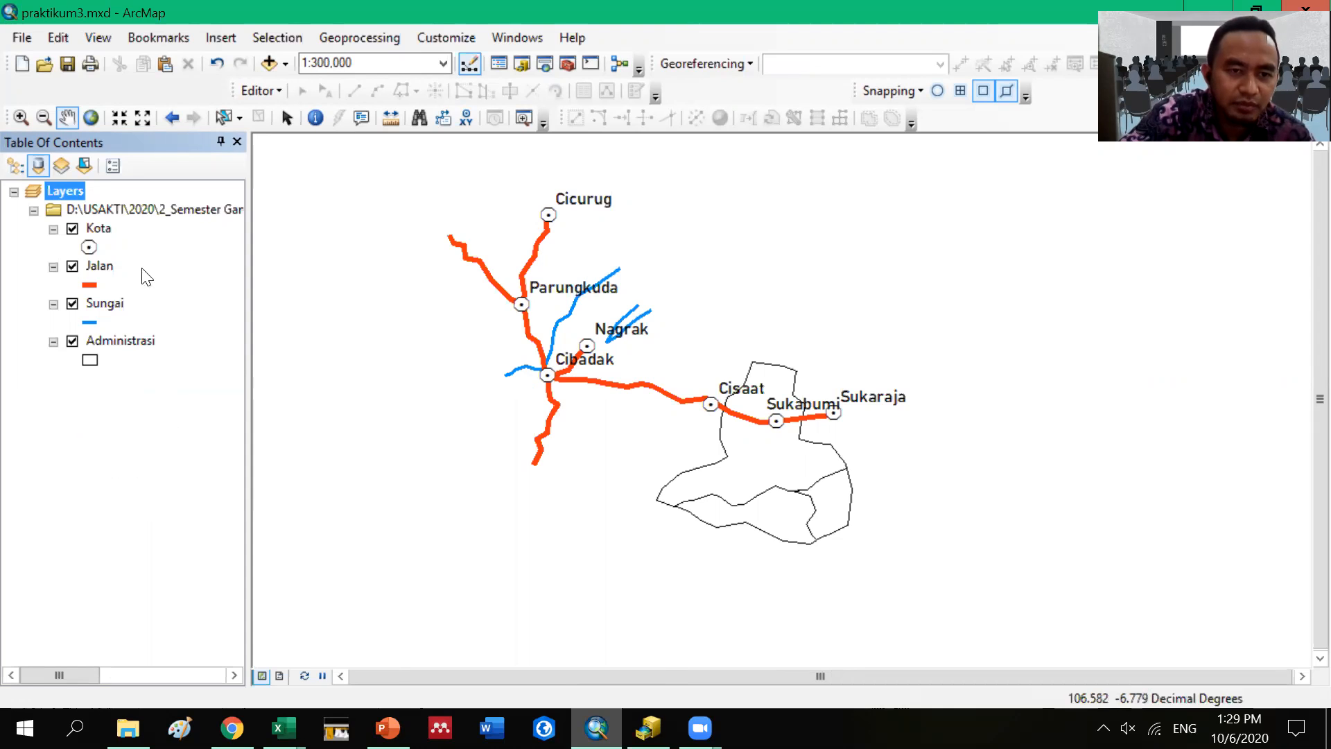
Step: Examine the attribute table of the Kota layer in praktikum3.mxd and close it
{"action": "right_click", "coordinate": [104, 230]}
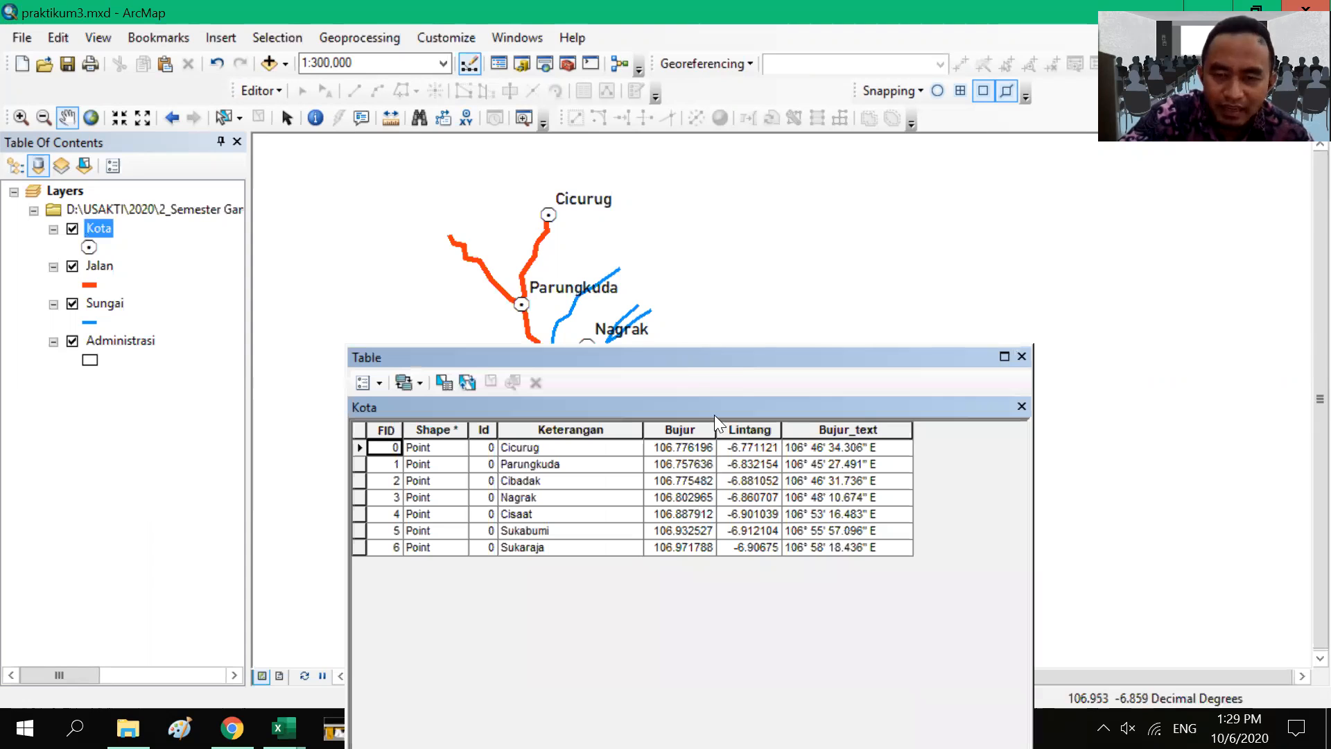
{"action": "left_click_drag", "start_coordinate": [756, 200], "coordinate": [701, 310]}
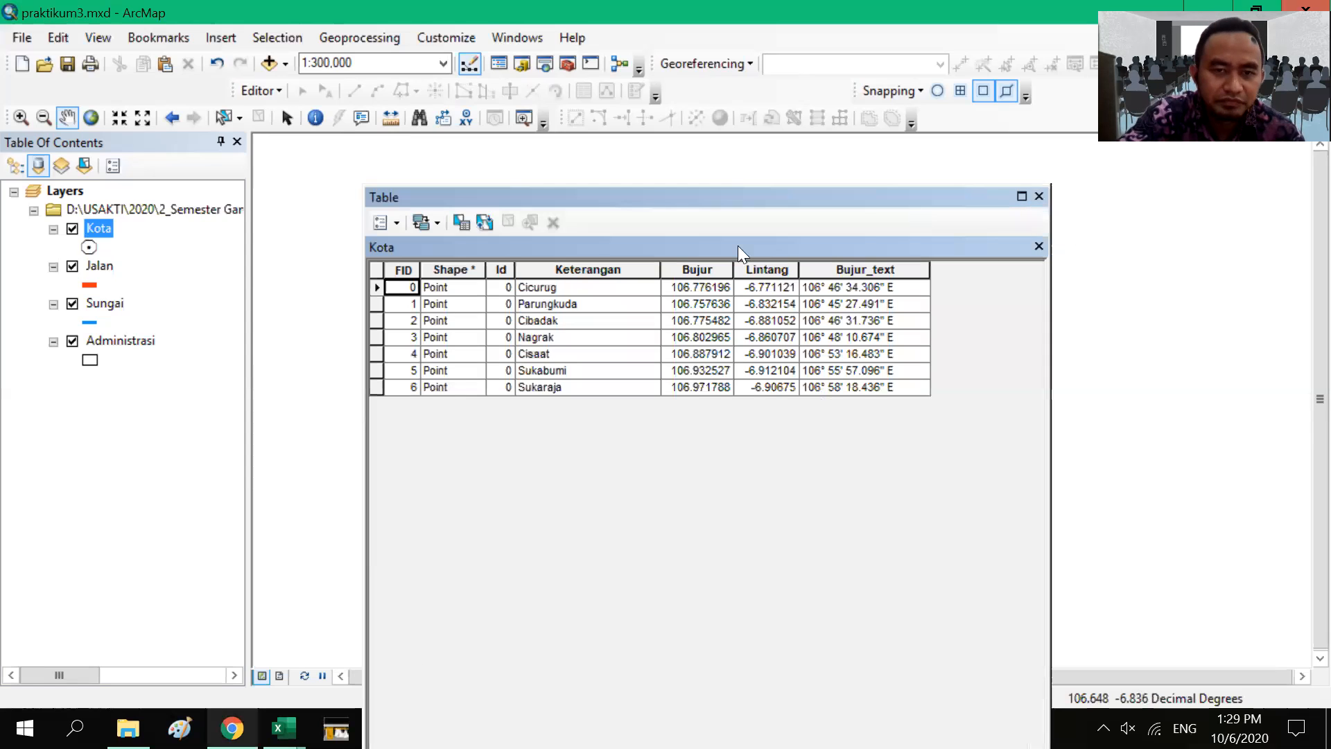
{"action": "left_click", "coordinate": [1040, 197]}
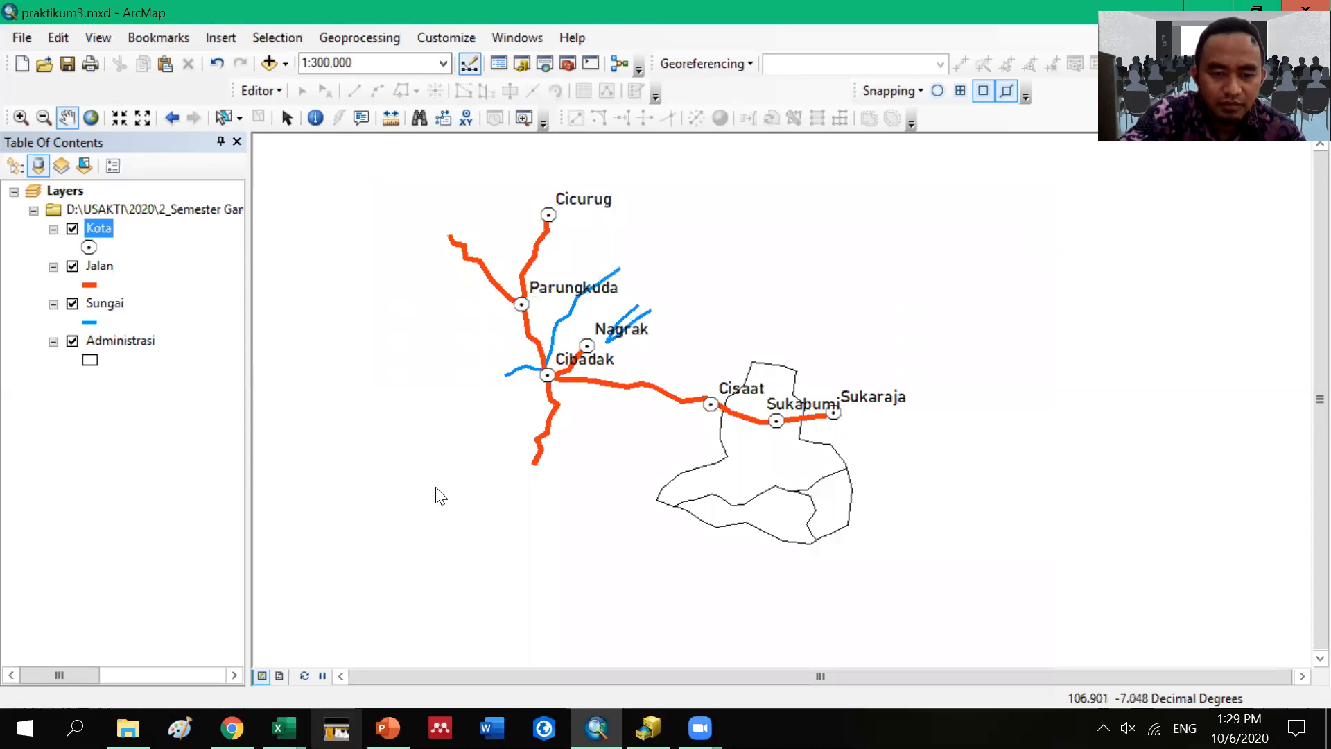
Step: Show the PowerPoint slide "Melihat atribut SHP di Arcmap", and switch back to ArcMap to reopen the Kota layer's attribute table
{"action": "key", "text": "alt+Tab"}
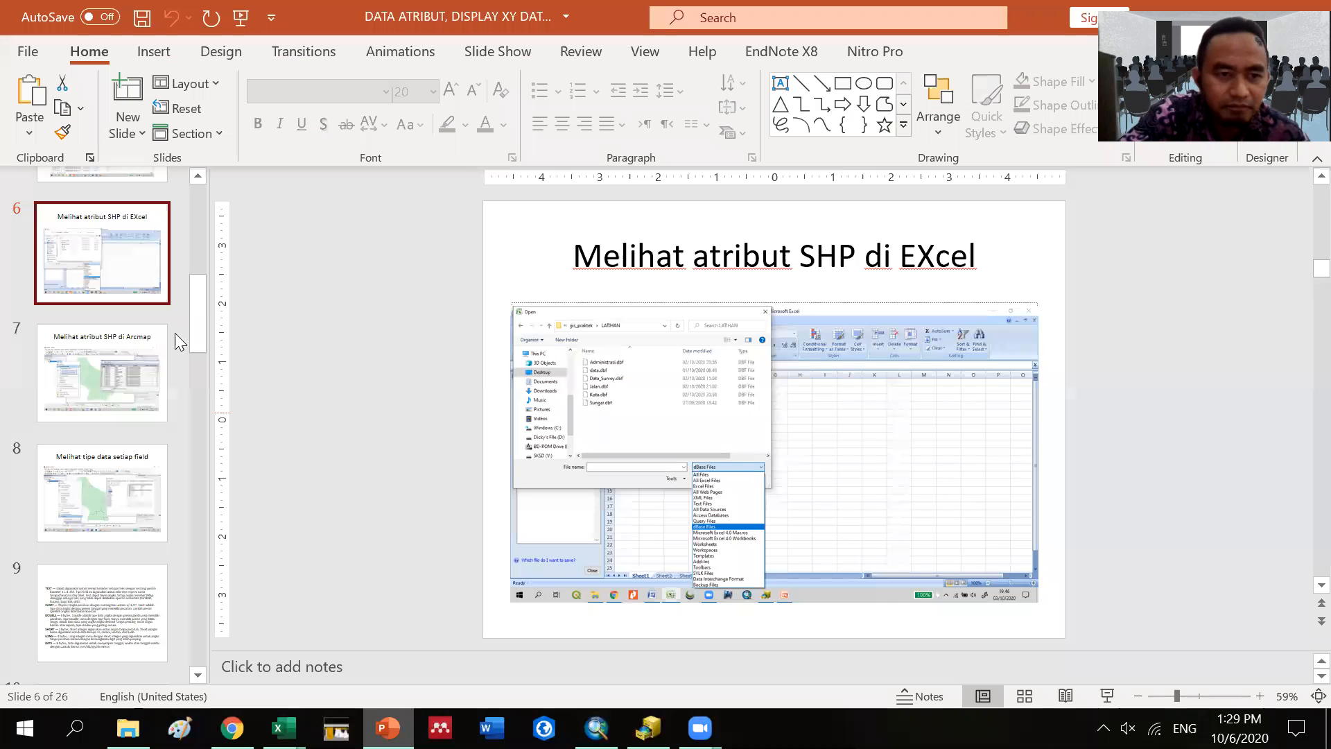
{"action": "left_click", "coordinate": [147, 376]}
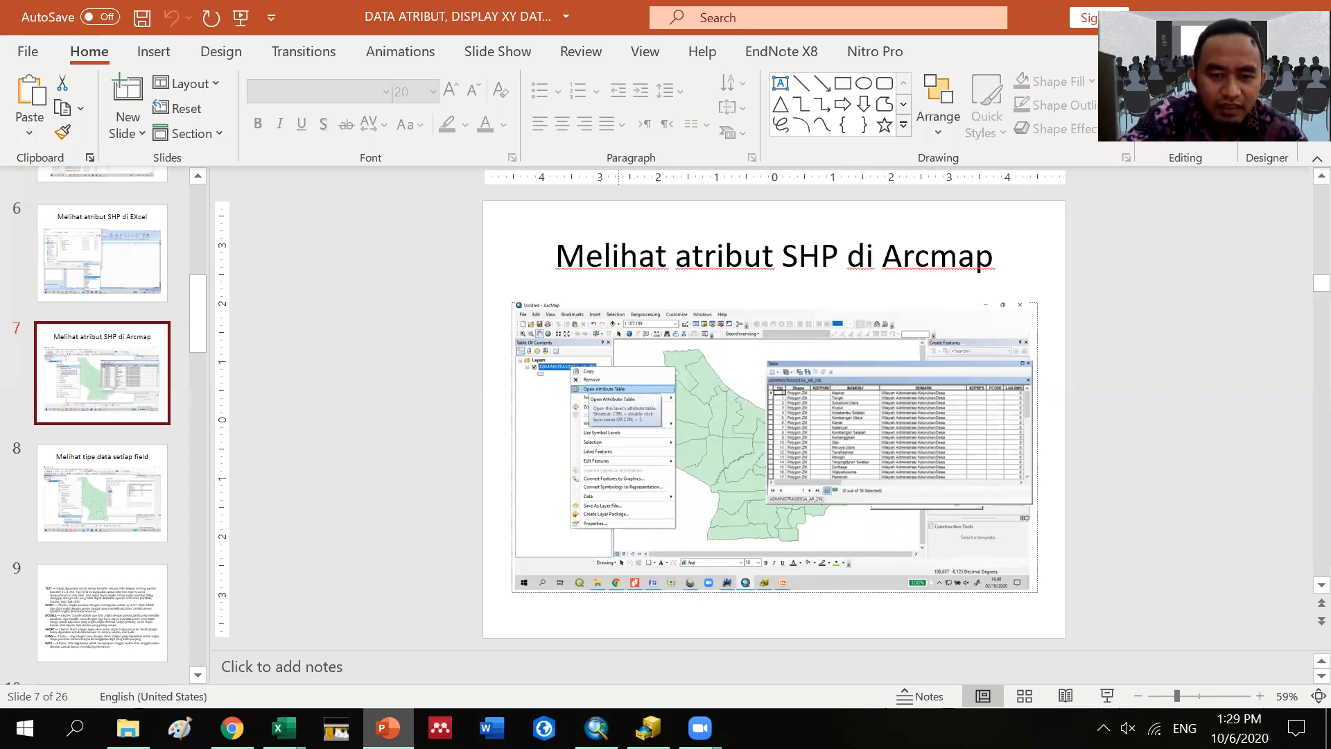
{"action": "key", "text": "alt+Tab"}
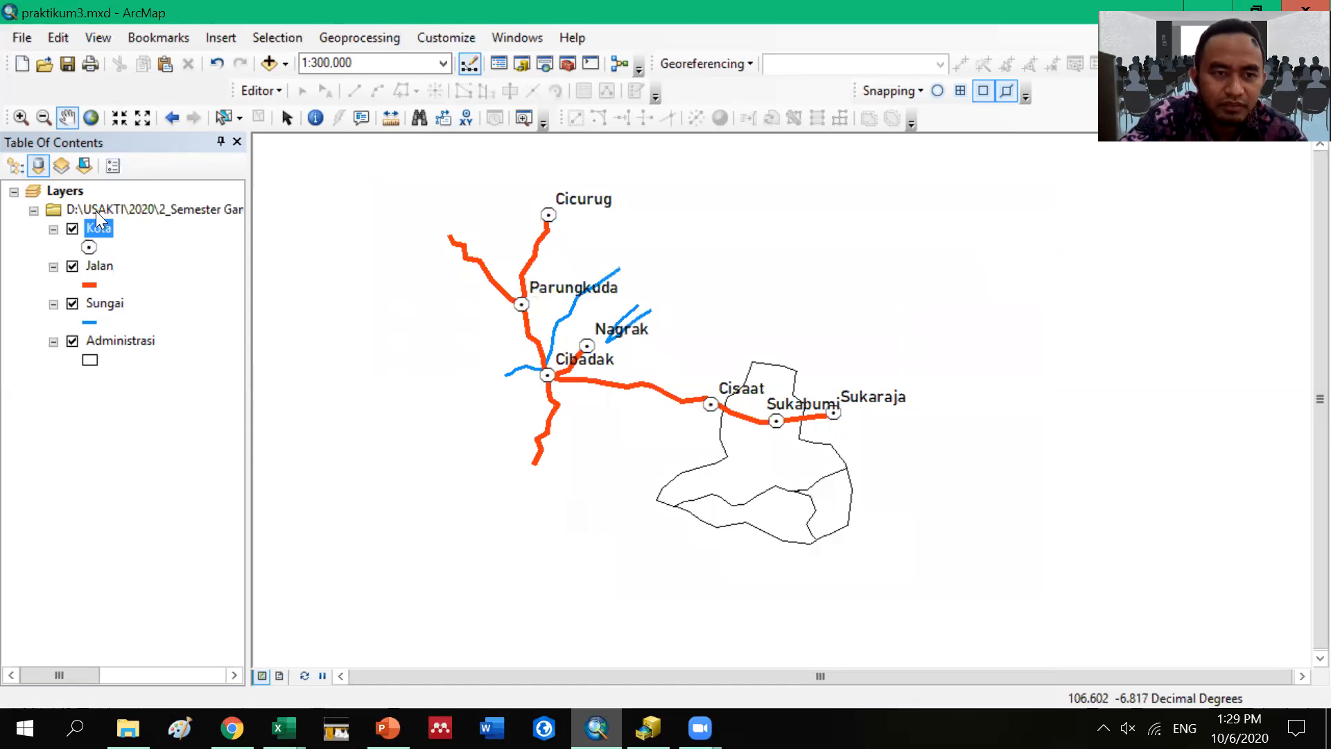
{"action": "right_click", "coordinate": [100, 228]}
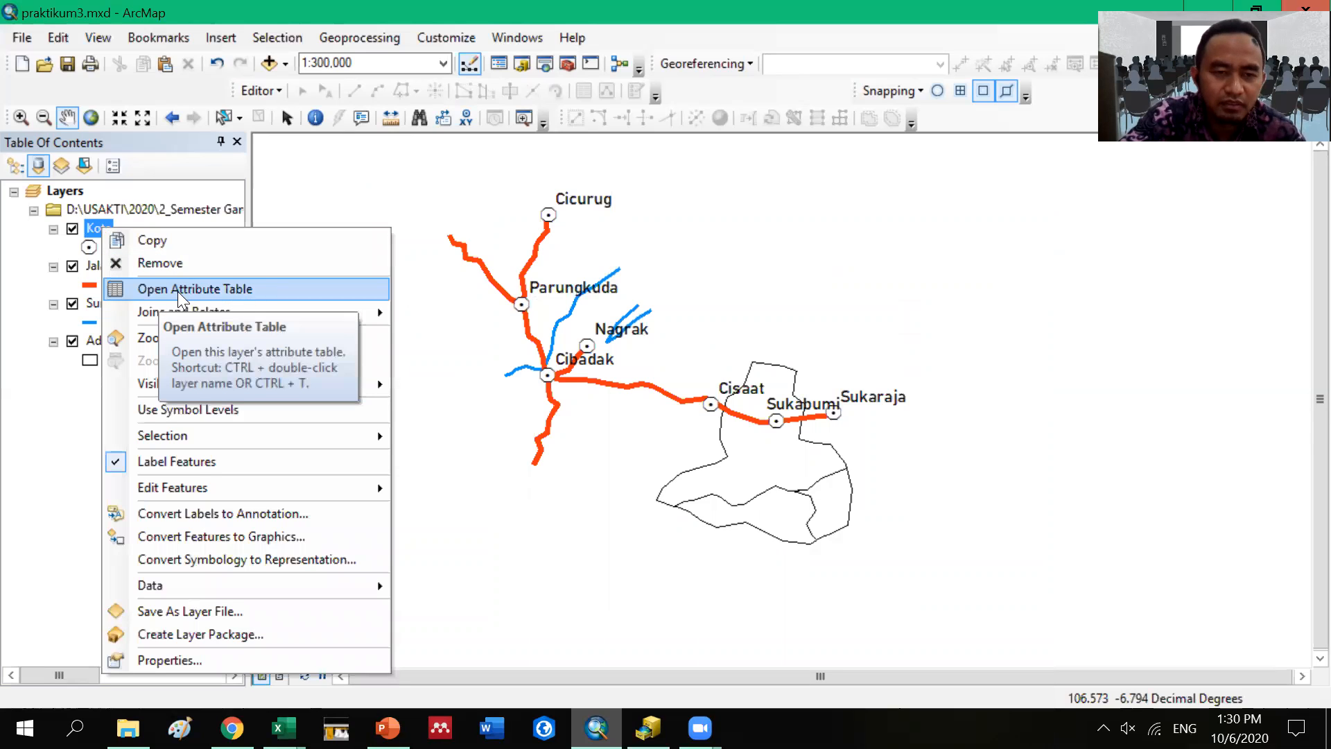
{"action": "left_click", "coordinate": [146, 289]}
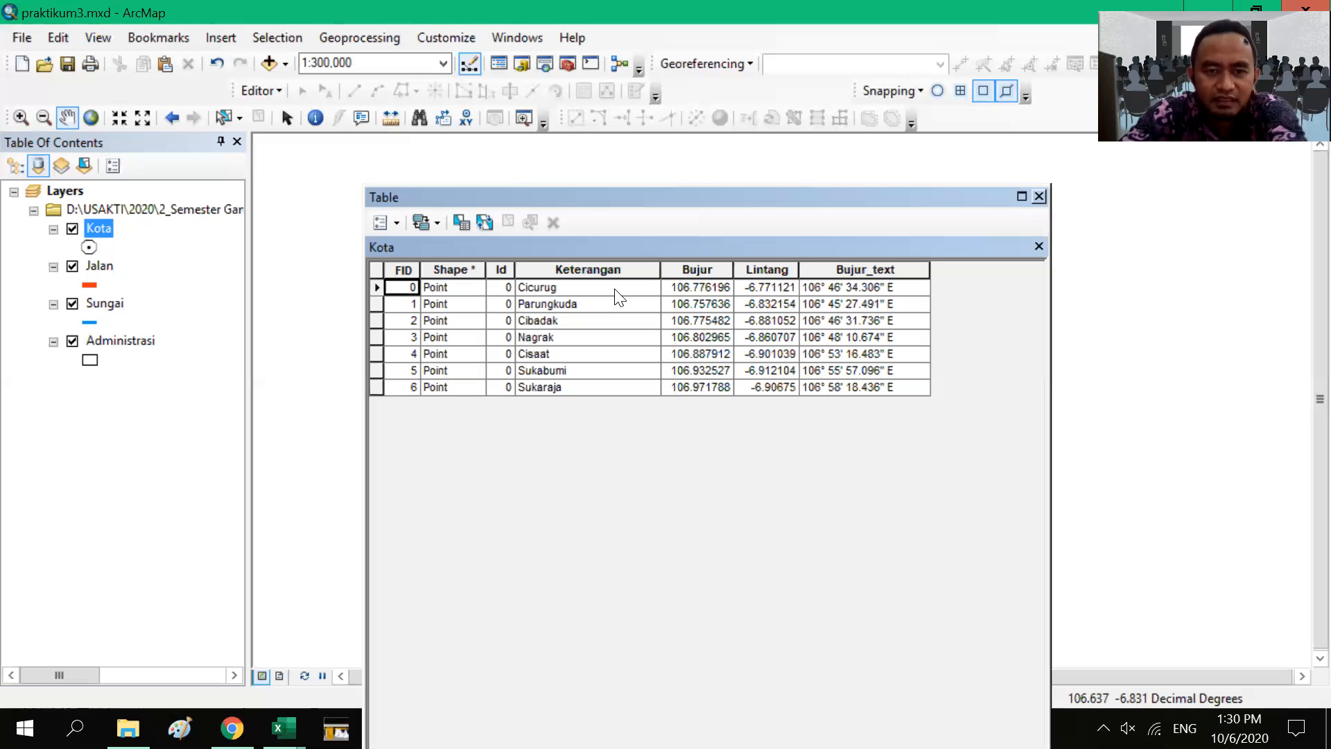
Step: Delete the Bujur field from the Kota layer's attribute table, confirming the deletion
{"action": "left_click", "coordinate": [396, 218]}
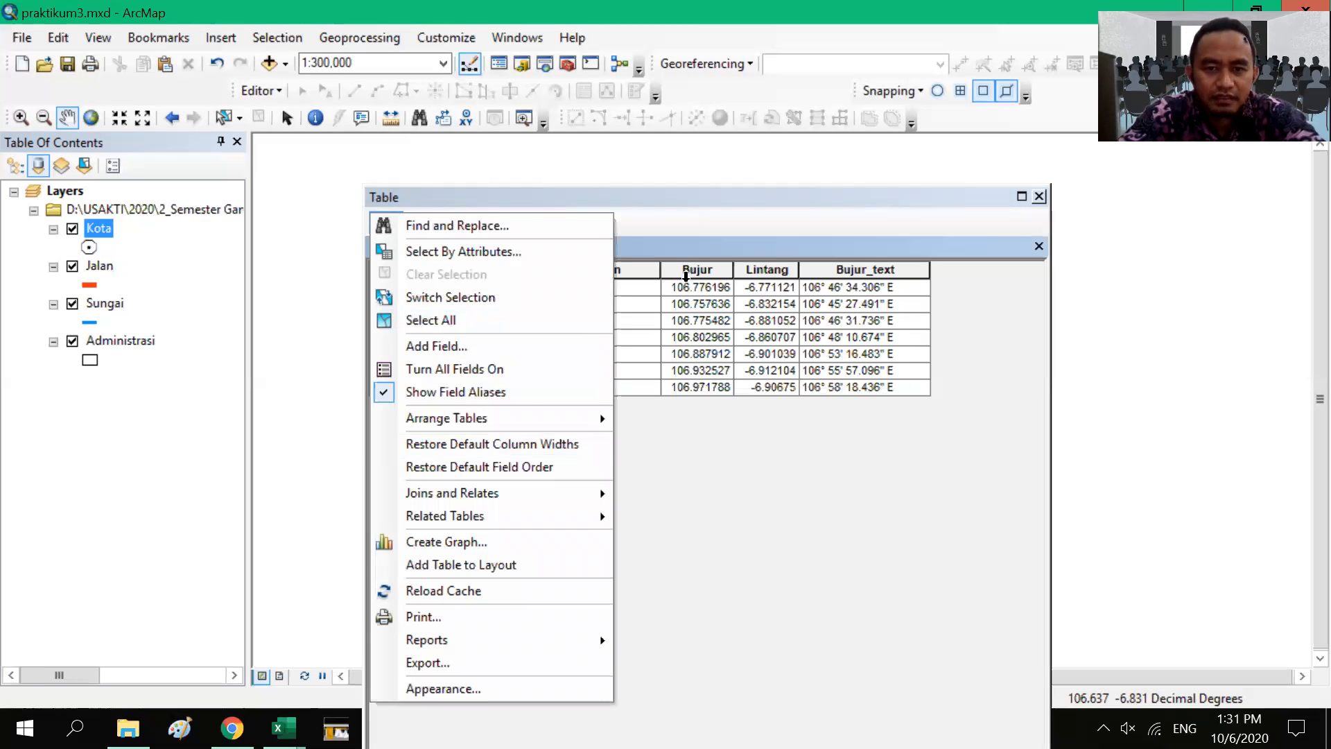
{"action": "left_click", "coordinate": [686, 276]}
{"action": "left_click", "coordinate": [696, 268]}
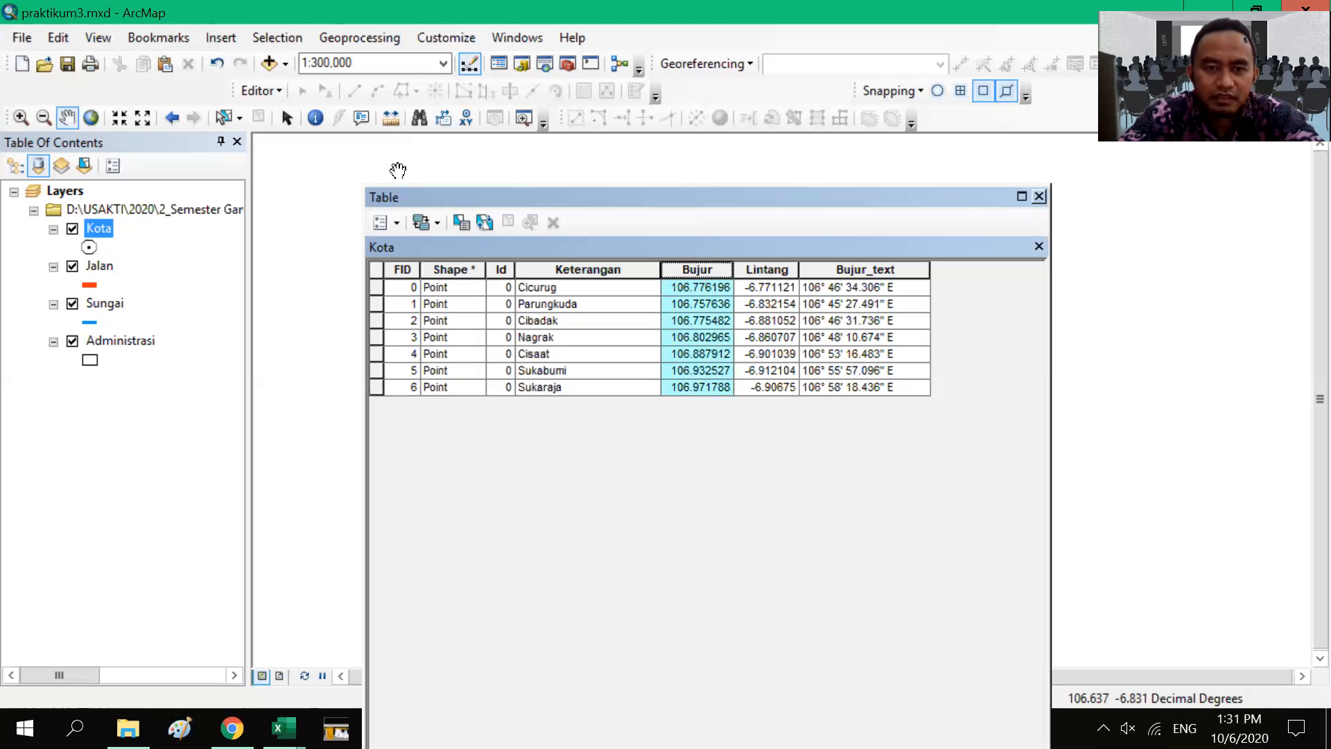
{"action": "left_click", "coordinate": [398, 220]}
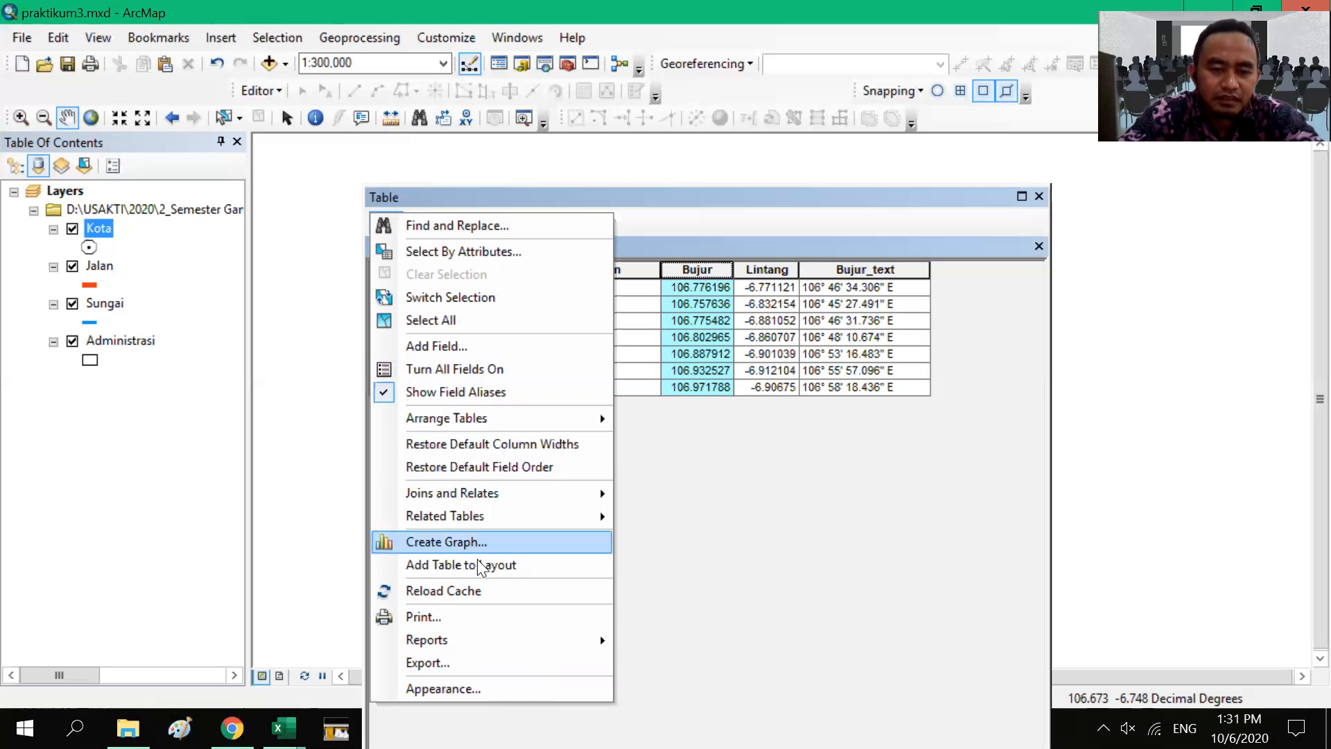
{"action": "left_click", "coordinate": [712, 267]}
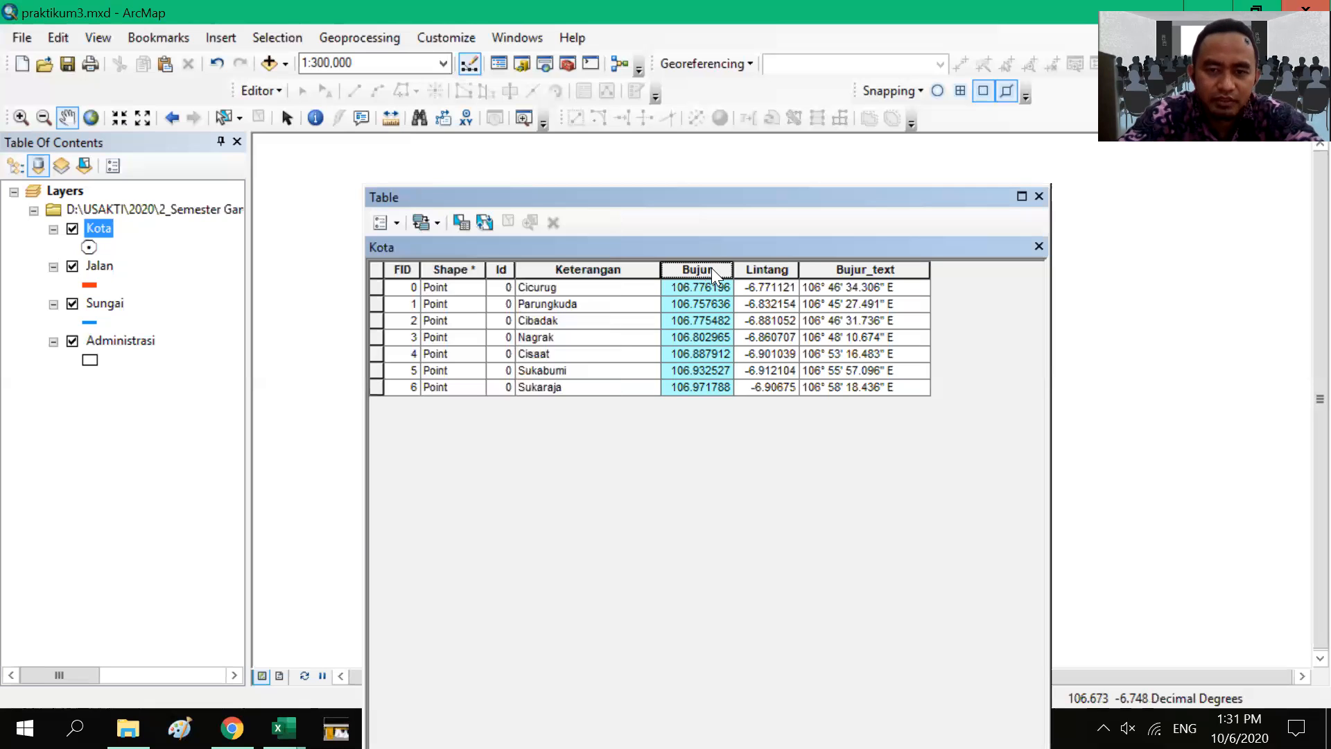
{"action": "right_click", "coordinate": [711, 267]}
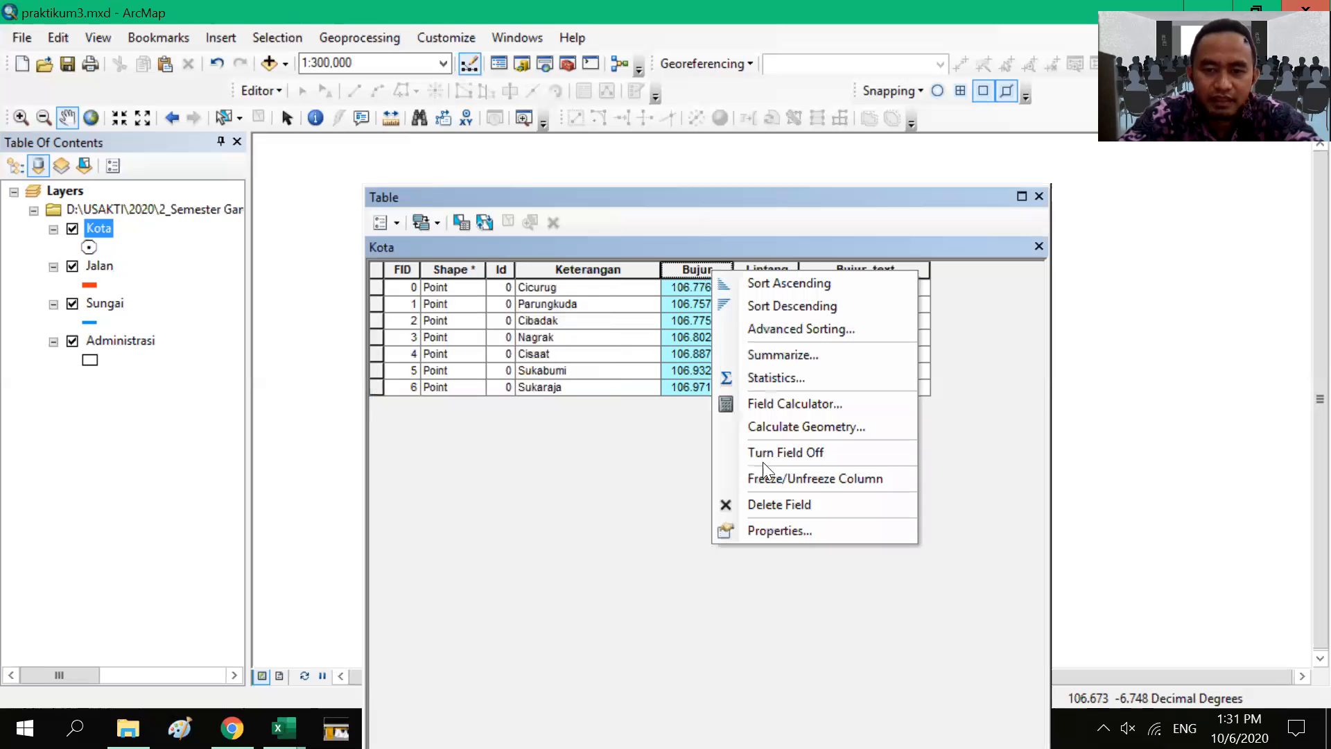
{"action": "left_click", "coordinate": [773, 505]}
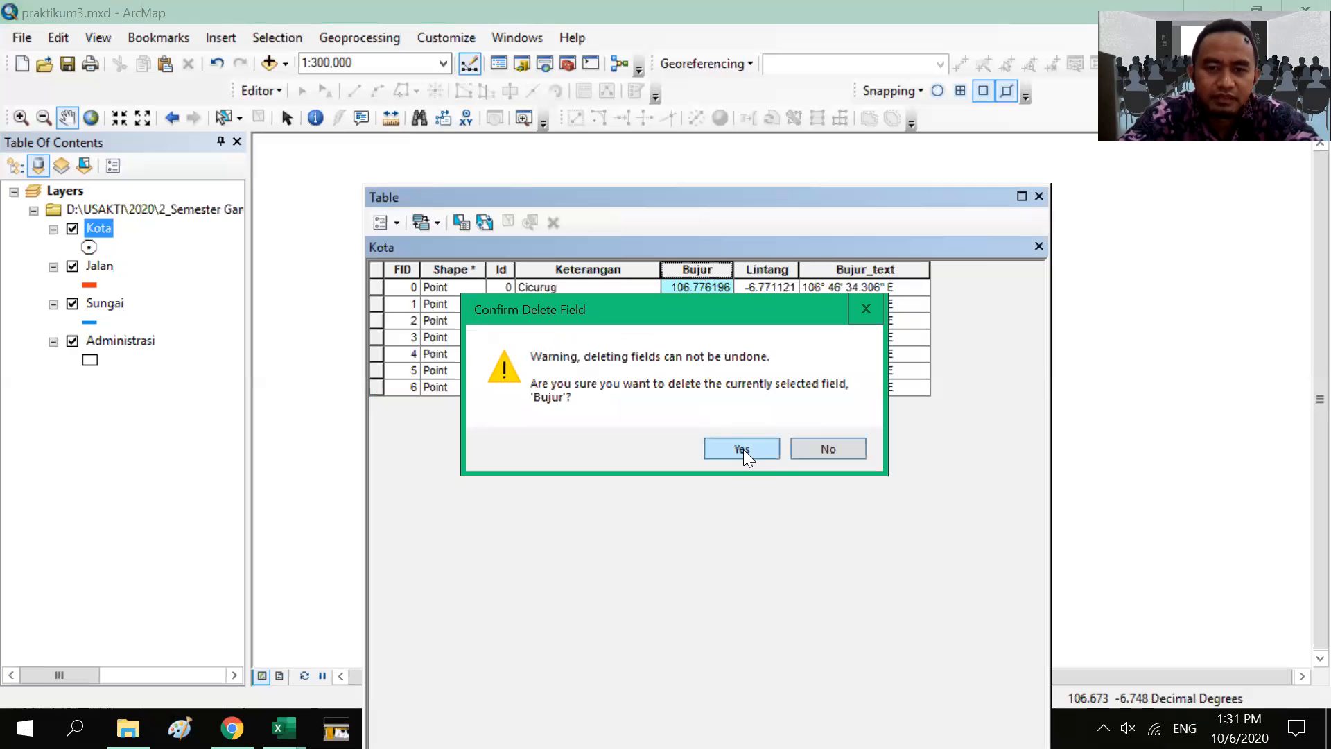
{"action": "left_click", "coordinate": [743, 449]}
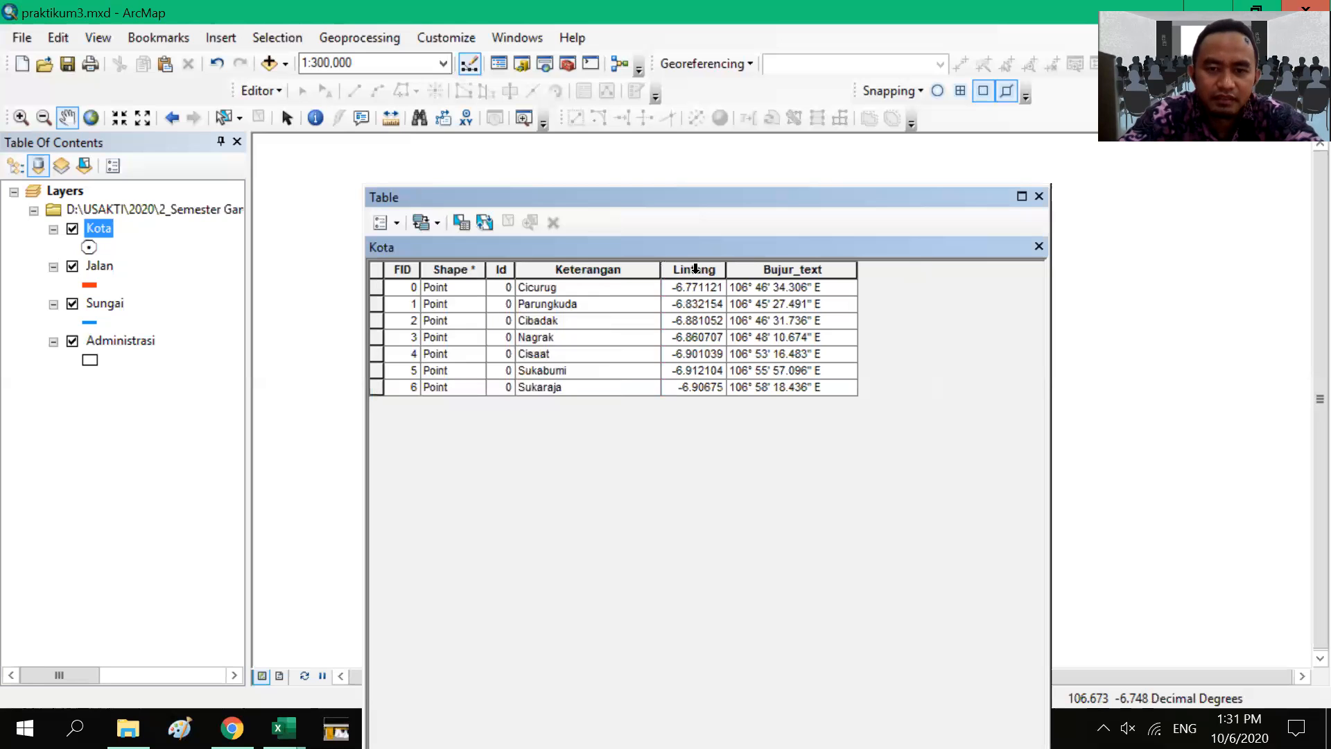
Step: Delete the Lintang and Bujur_text fields from the Kota attribute table, and close the table
{"action": "right_click", "coordinate": [695, 269]}
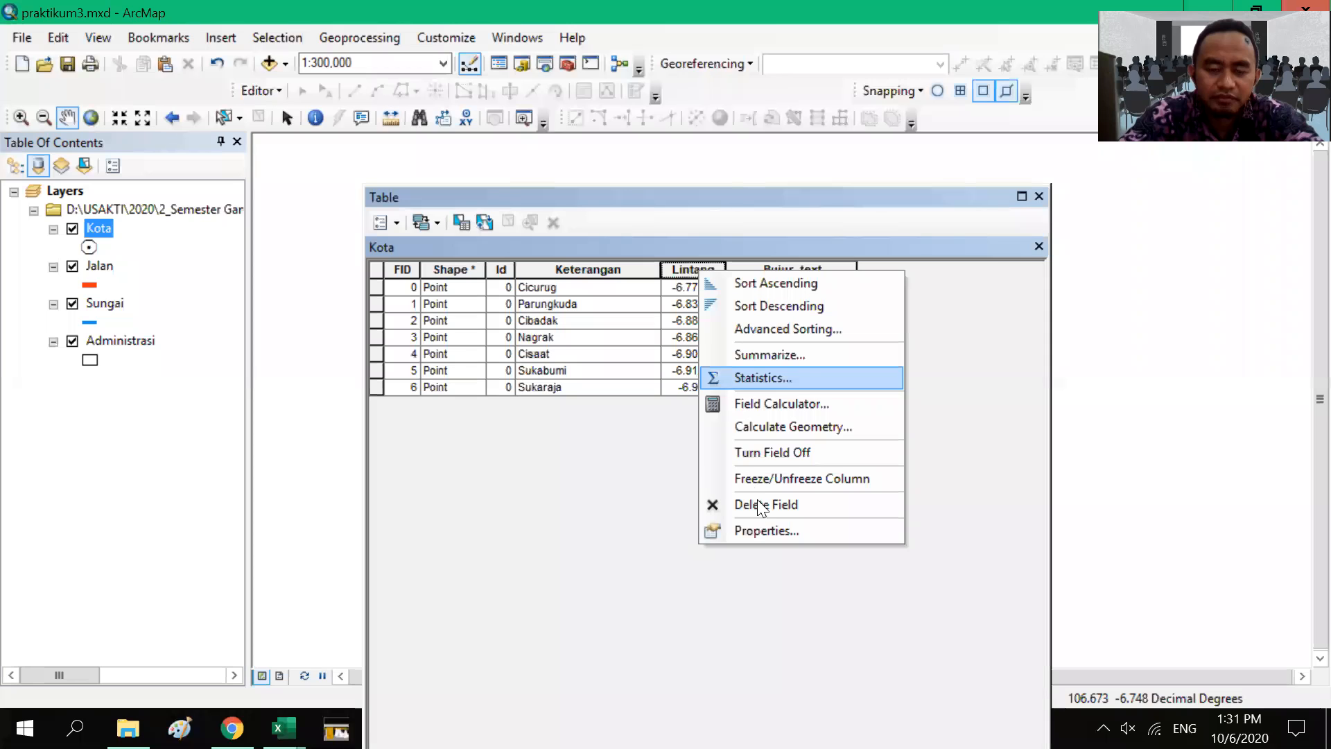
{"action": "left_click", "coordinate": [761, 504]}
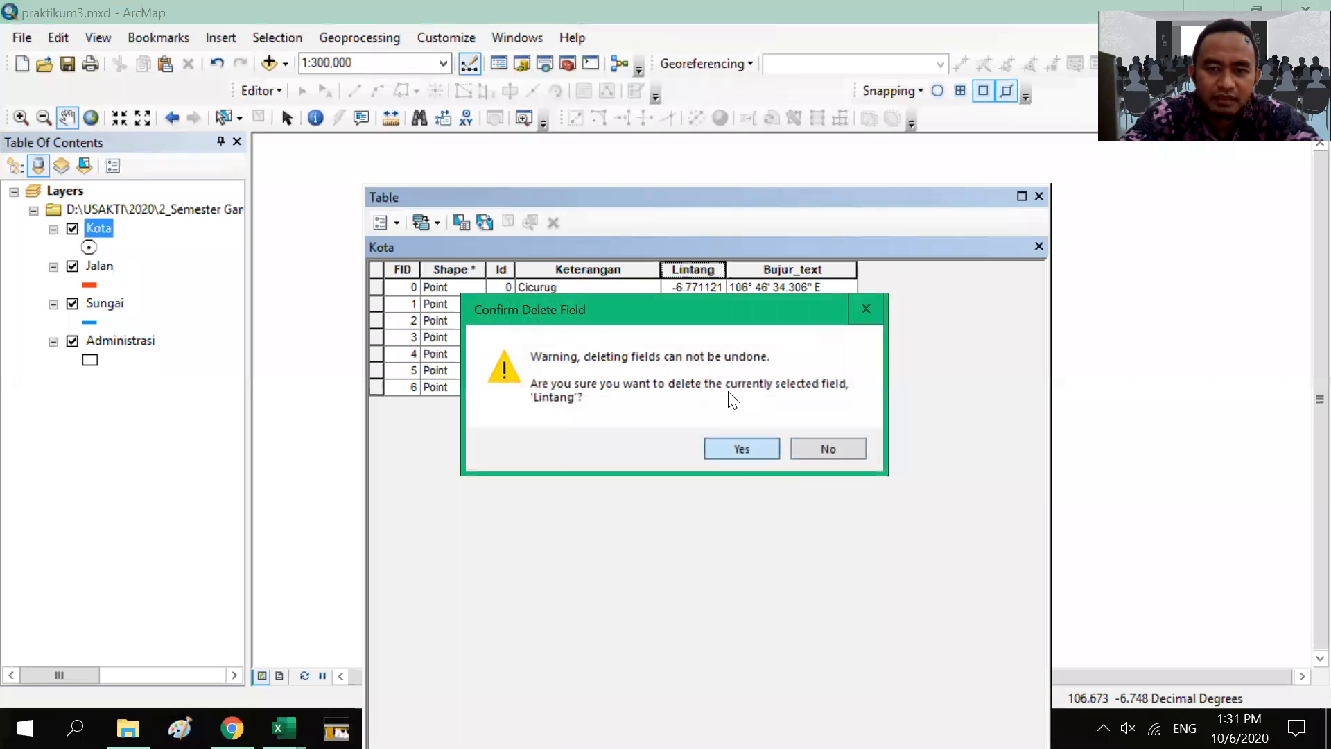
{"action": "key", "text": "Return"}
{"action": "right_click", "coordinate": [706, 268]}
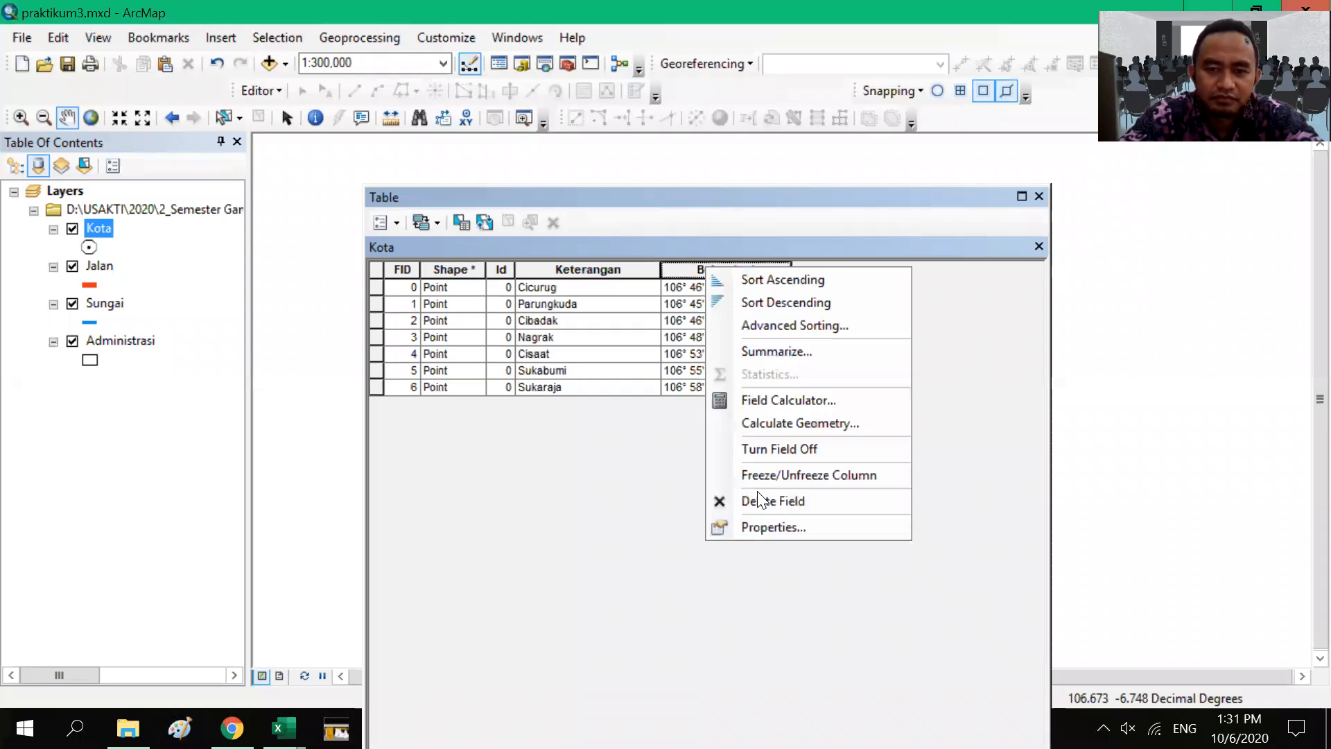
{"action": "left_click", "coordinate": [761, 501]}
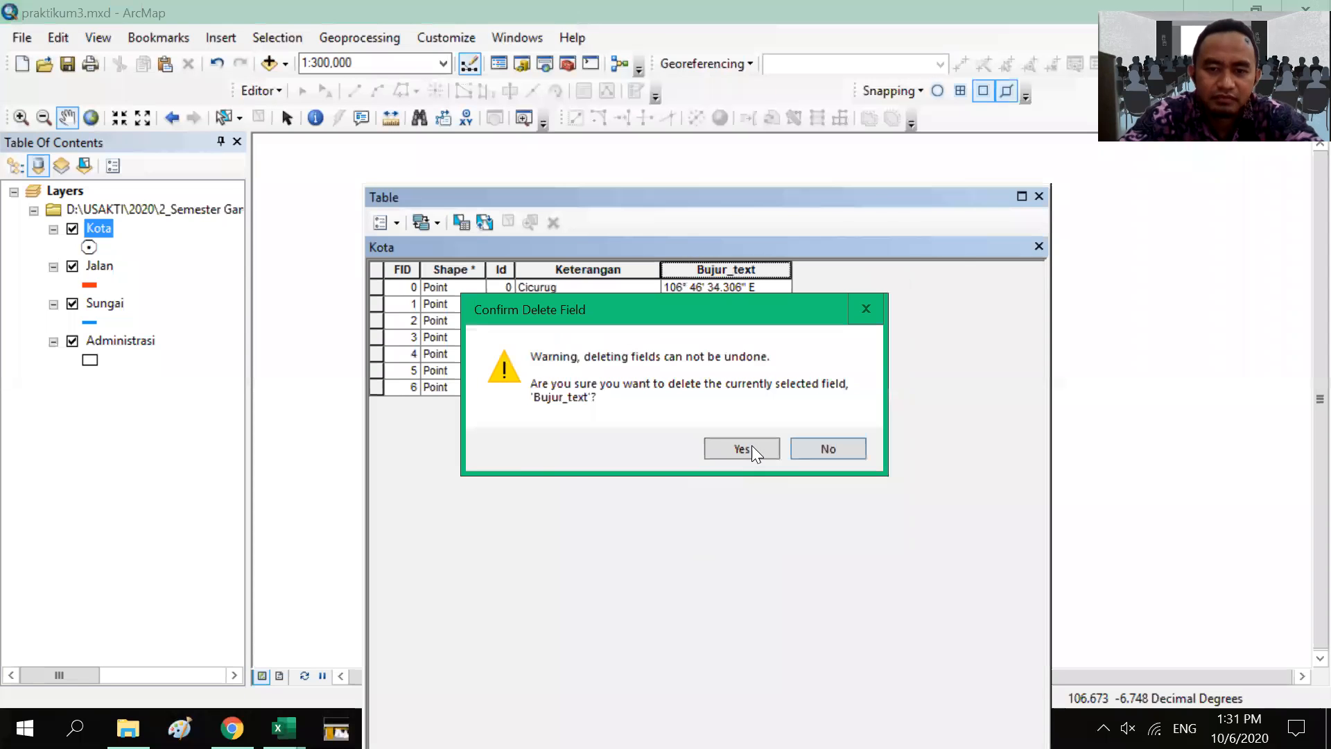
{"action": "left_click", "coordinate": [751, 448]}
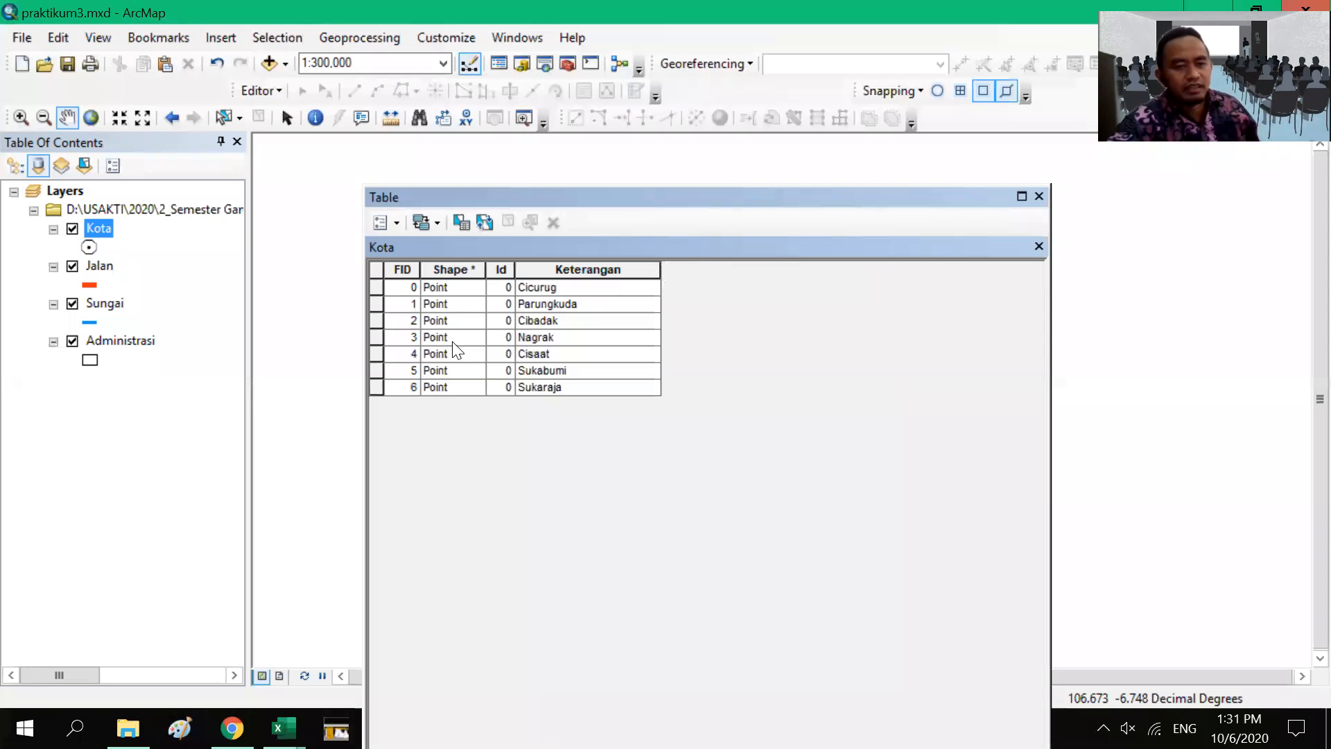
{"action": "left_click", "coordinate": [1039, 196]}
Step: Switch to PowerPoint to show the slide "Melihat tipe data setiap field", and return to ArcMap
{"action": "key", "text": "alt+Tab"}
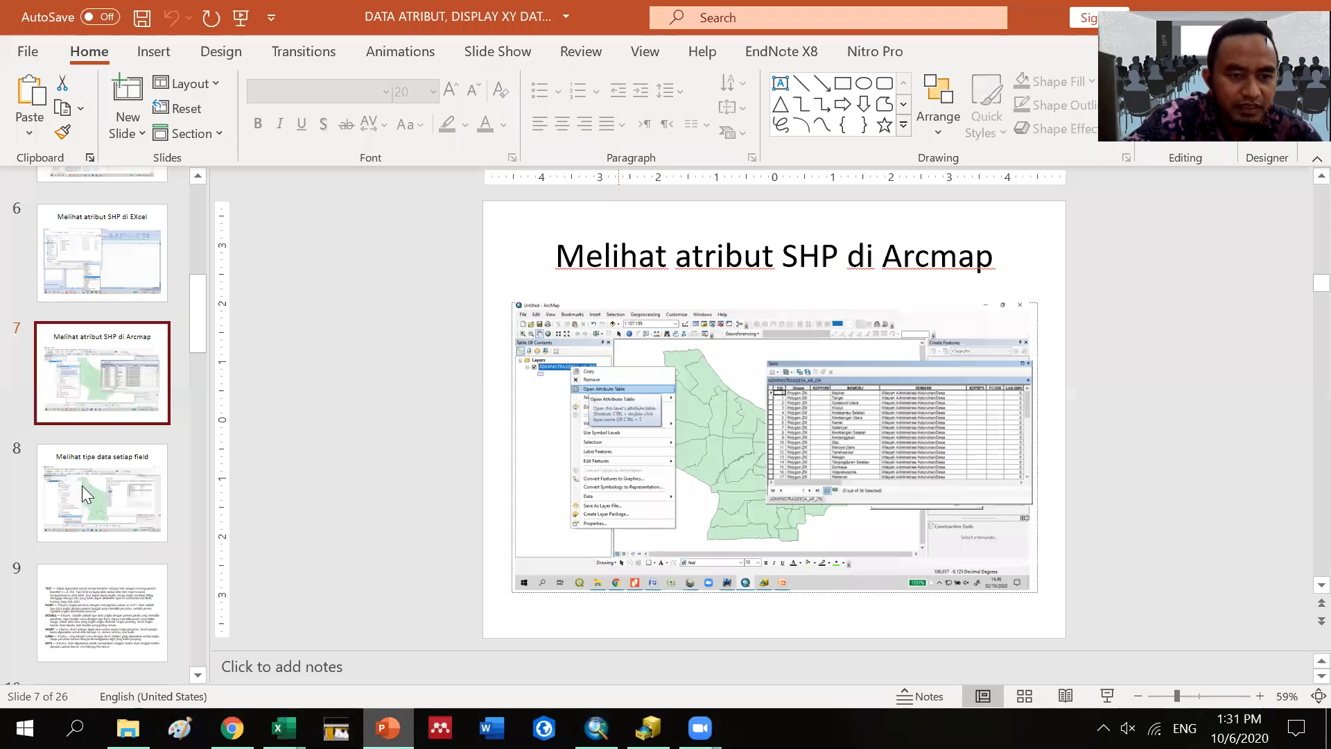
{"action": "left_click", "coordinate": [82, 485]}
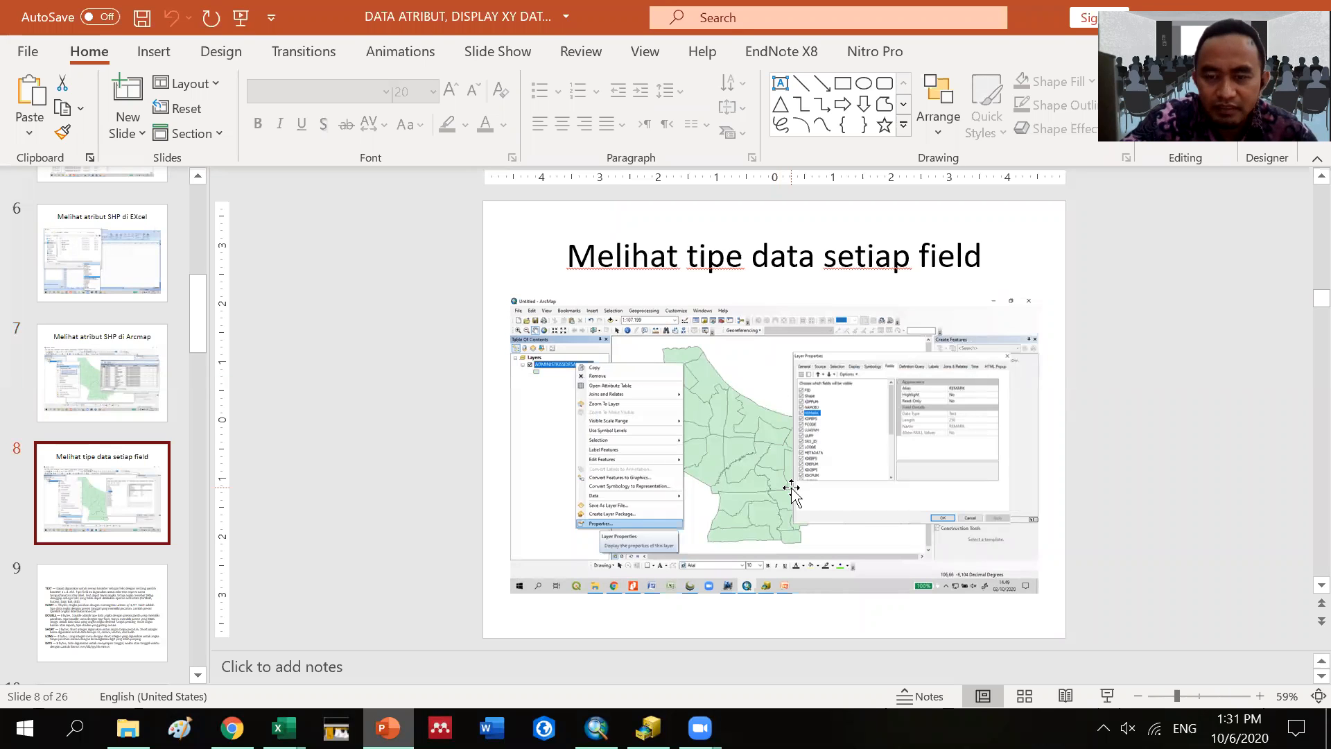
{"action": "scroll", "coordinate": [792, 489], "scroll_direction": "down", "scroll_amount": 2}
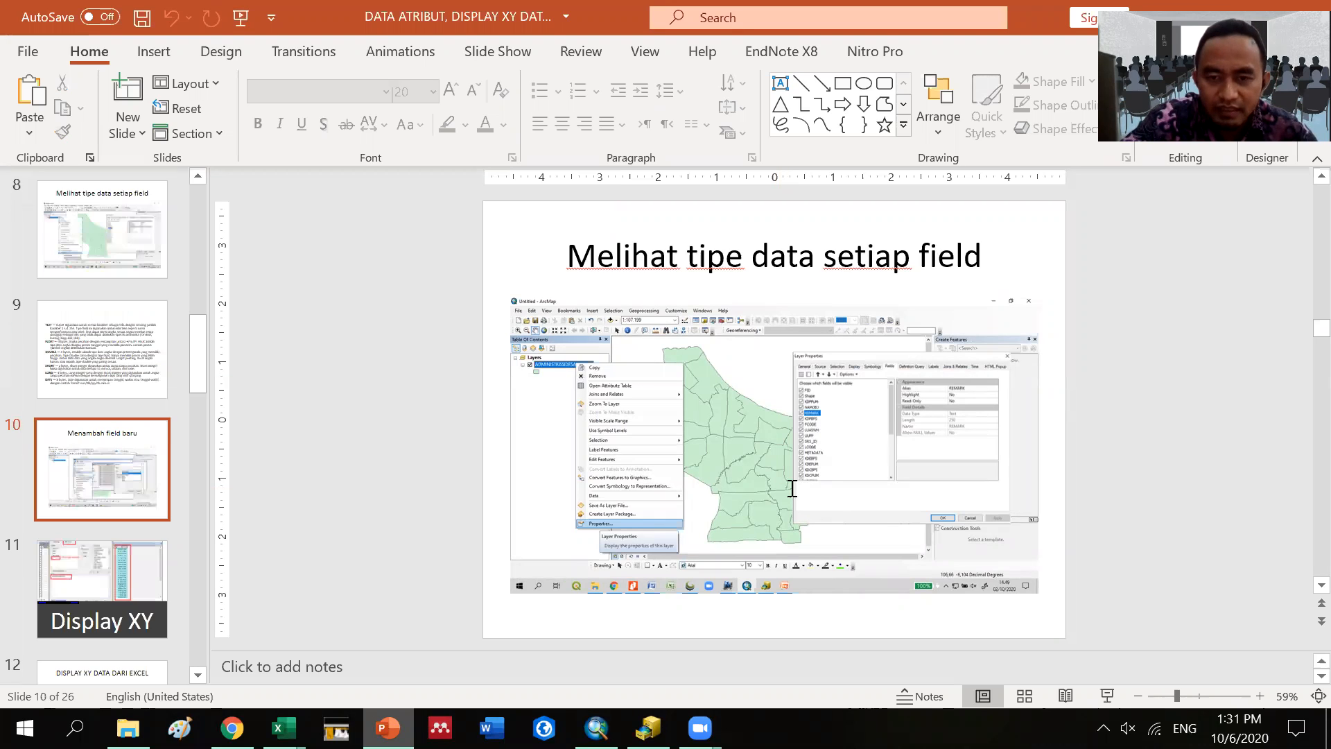
{"action": "left_click", "coordinate": [104, 231]}
{"action": "key", "text": "alt+Tab"}
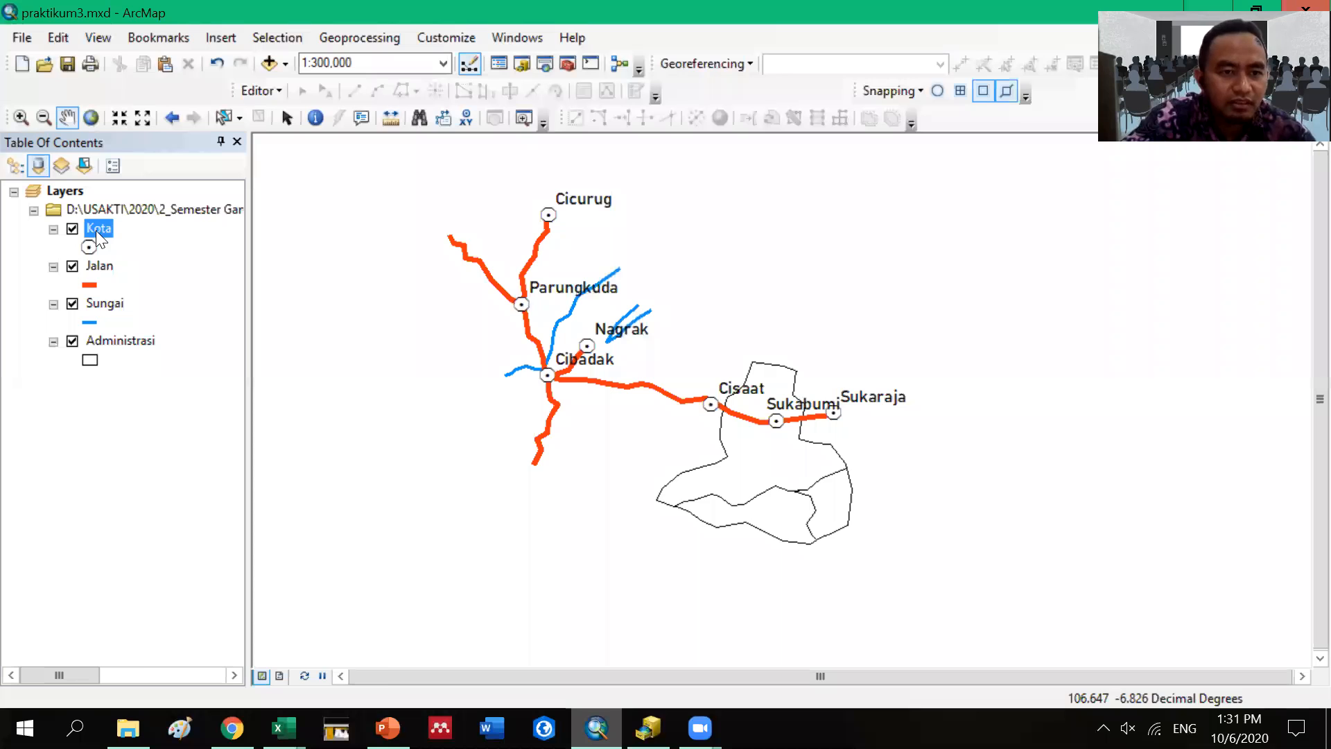
Step: Open the Kota layer's properties and examine its source information, including the full shapefile path and coordinate system
{"action": "right_click", "coordinate": [96, 230]}
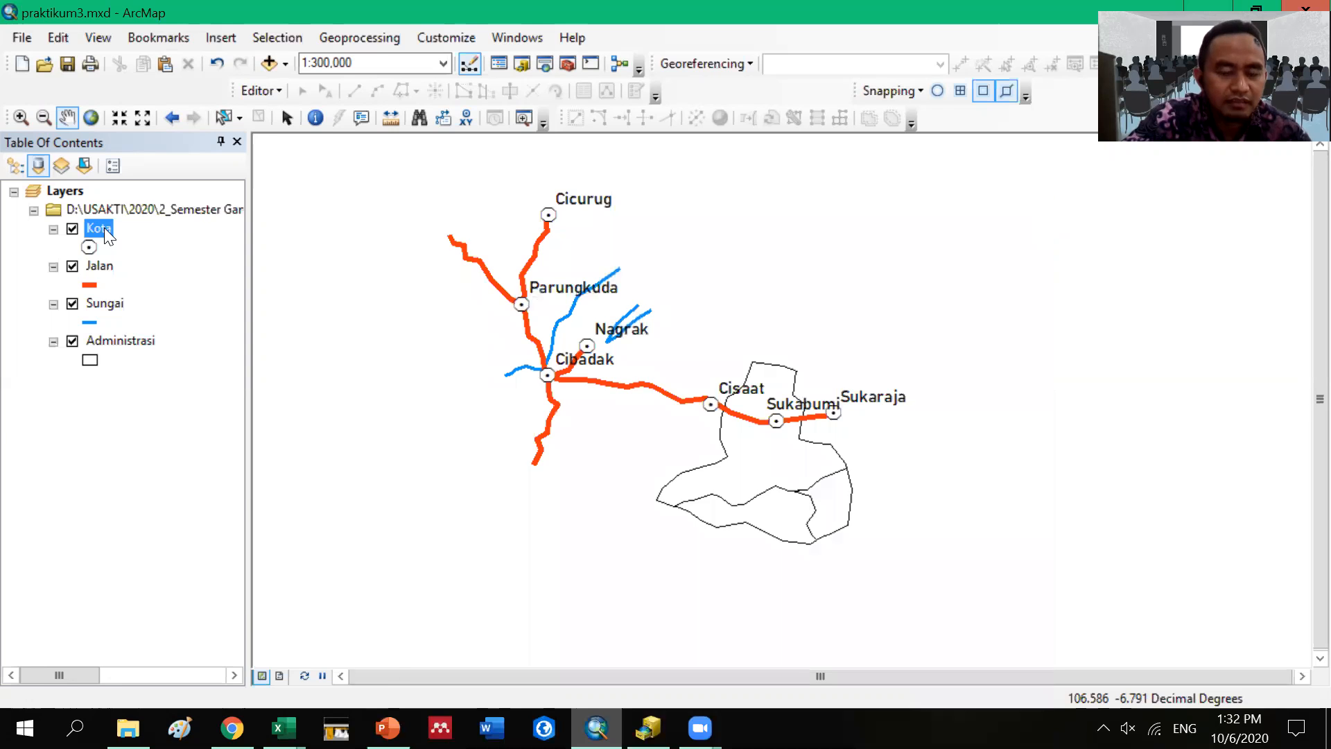
{"action": "right_click", "coordinate": [104, 228]}
{"action": "left_click", "coordinate": [176, 662]}
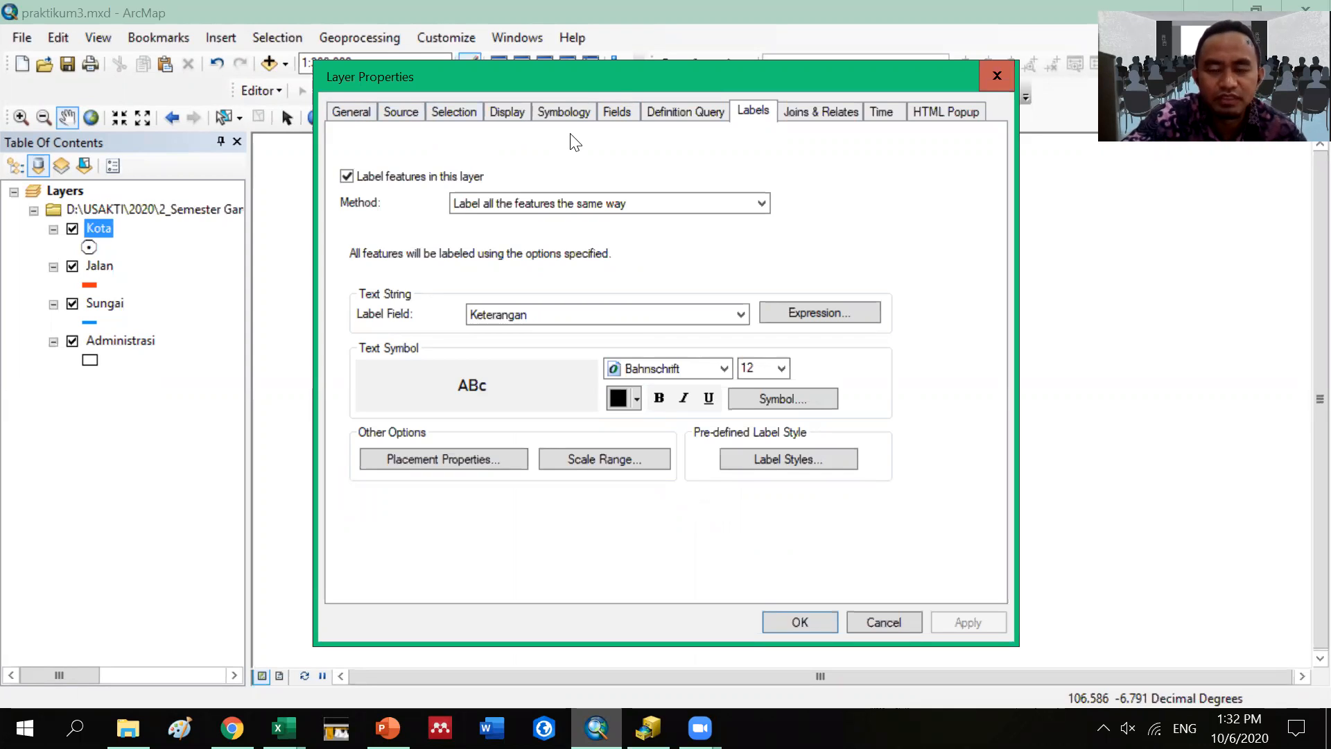
{"action": "left_click", "coordinate": [346, 110]}
{"action": "left_click", "coordinate": [391, 110]}
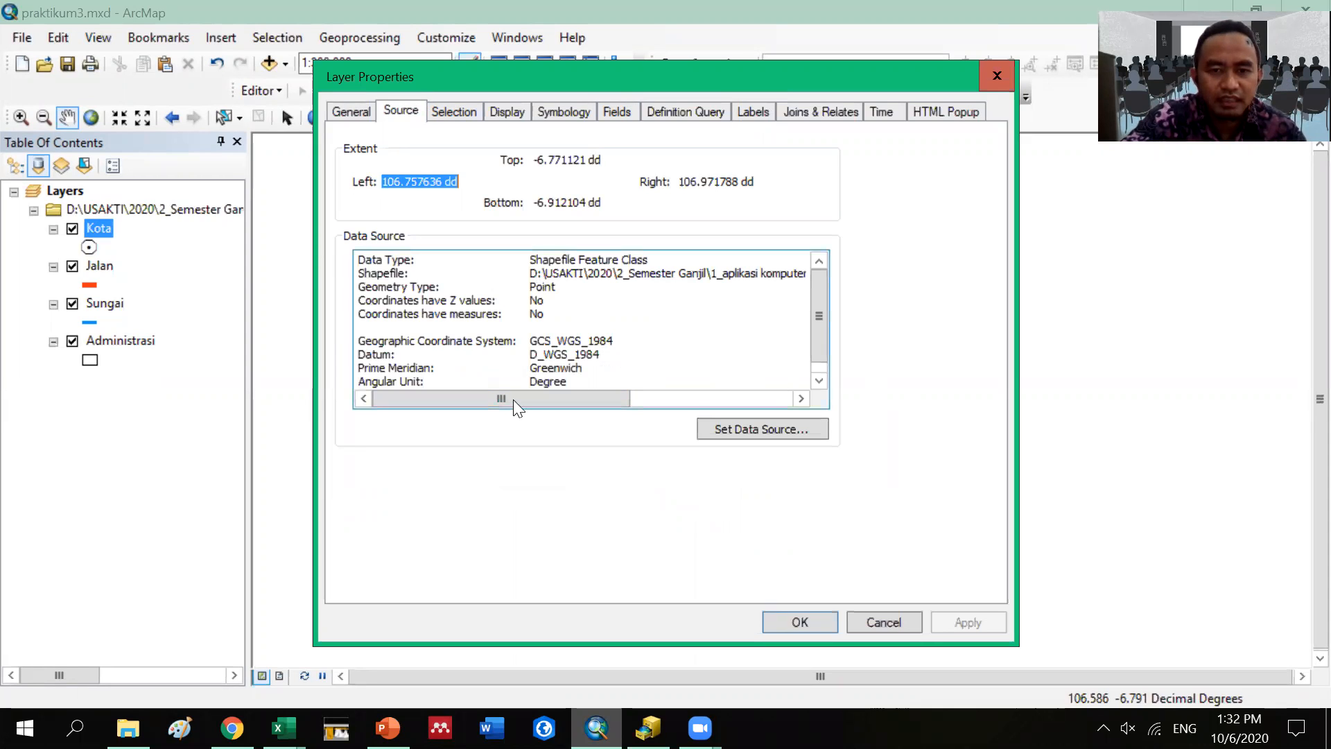
{"action": "left_click_drag", "start_coordinate": [710, 365], "coordinate": [772, 284]}
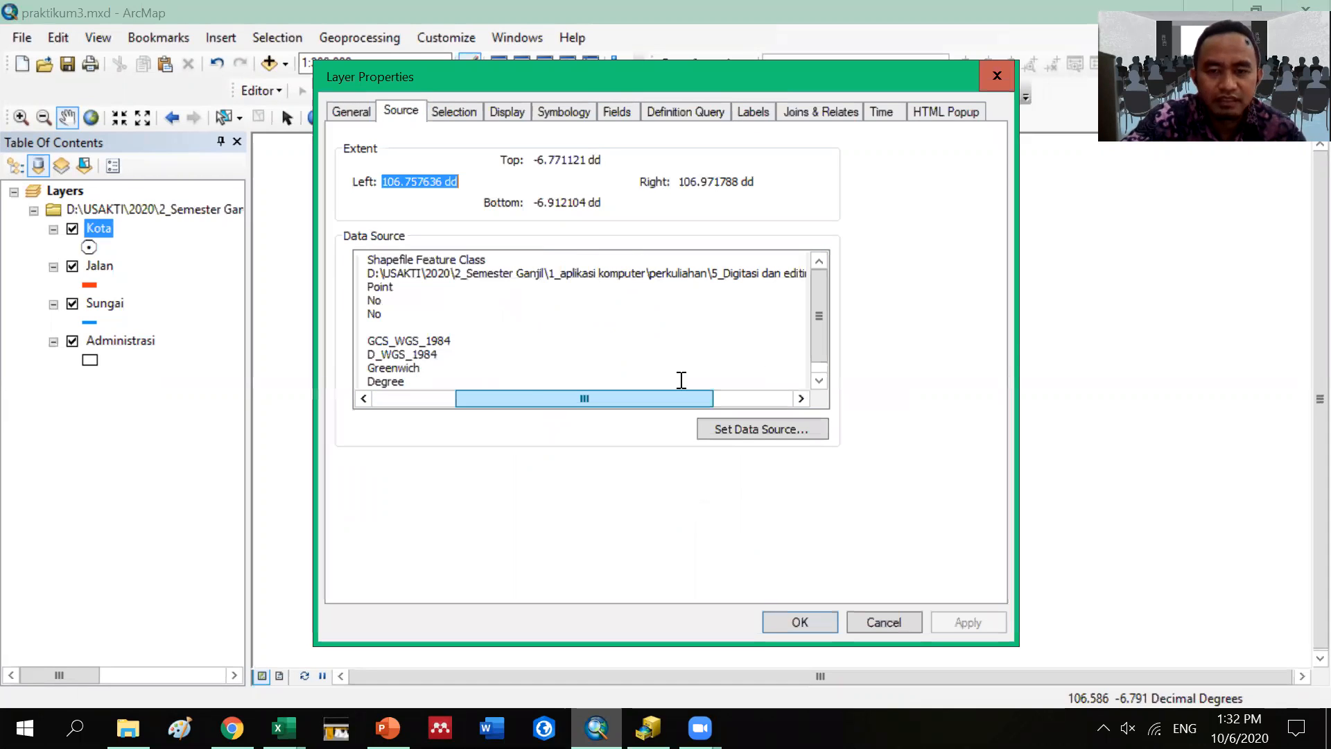
{"action": "left_click_drag", "start_coordinate": [663, 399], "coordinate": [504, 400]}
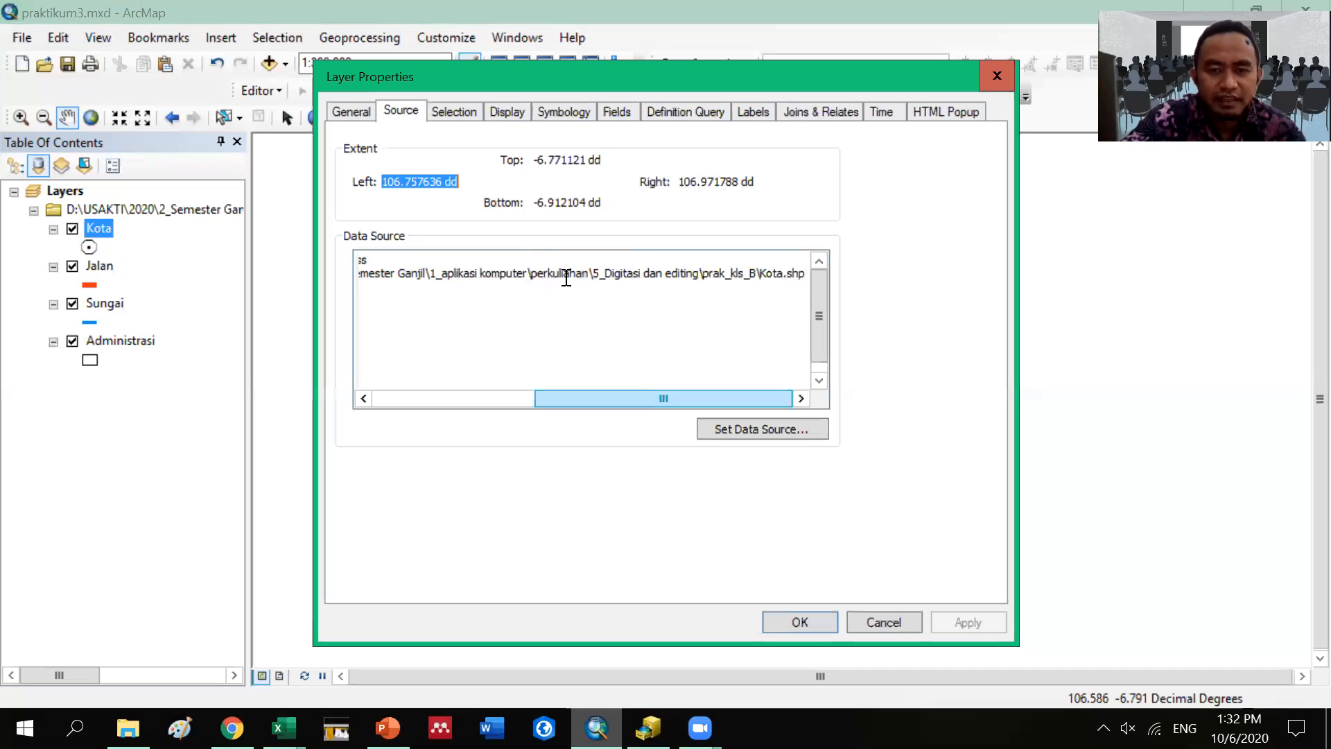
{"action": "left_click_drag", "start_coordinate": [731, 398], "coordinate": [794, 284]}
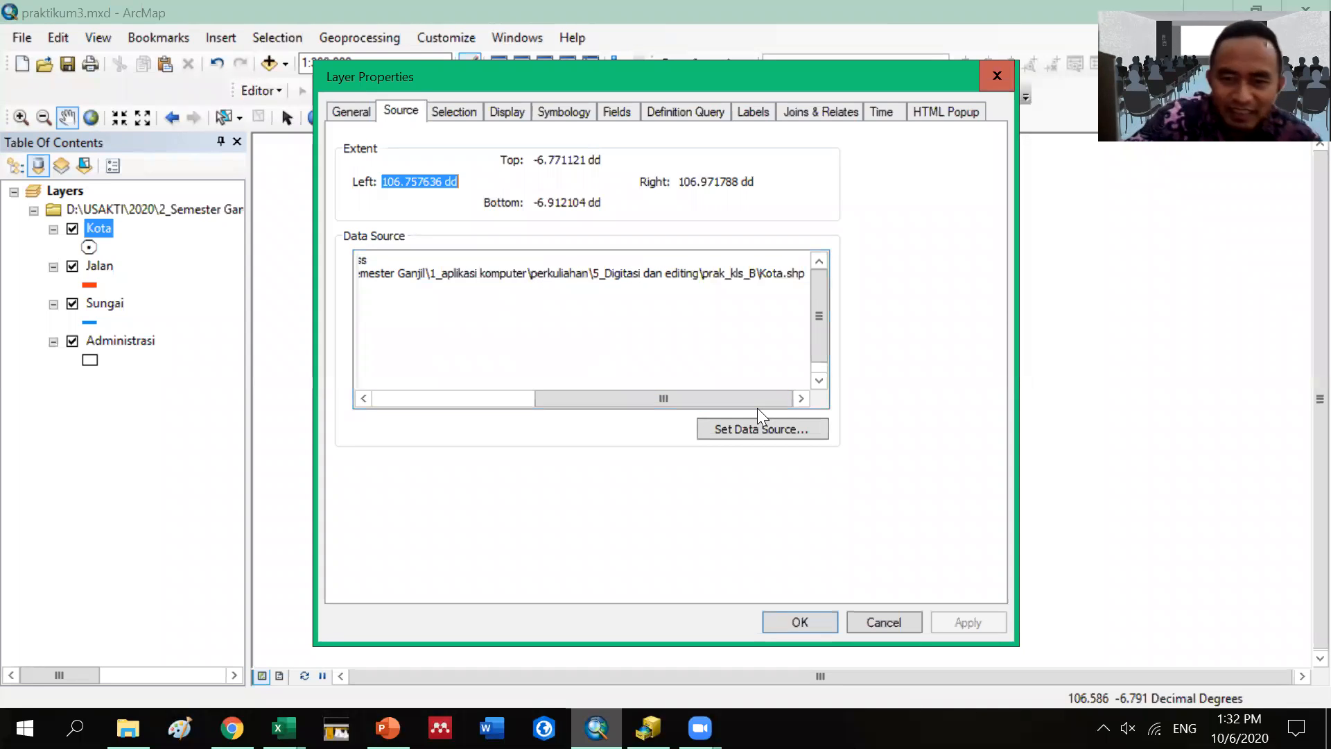
{"action": "left_click_drag", "start_coordinate": [696, 392], "coordinate": [555, 392]}
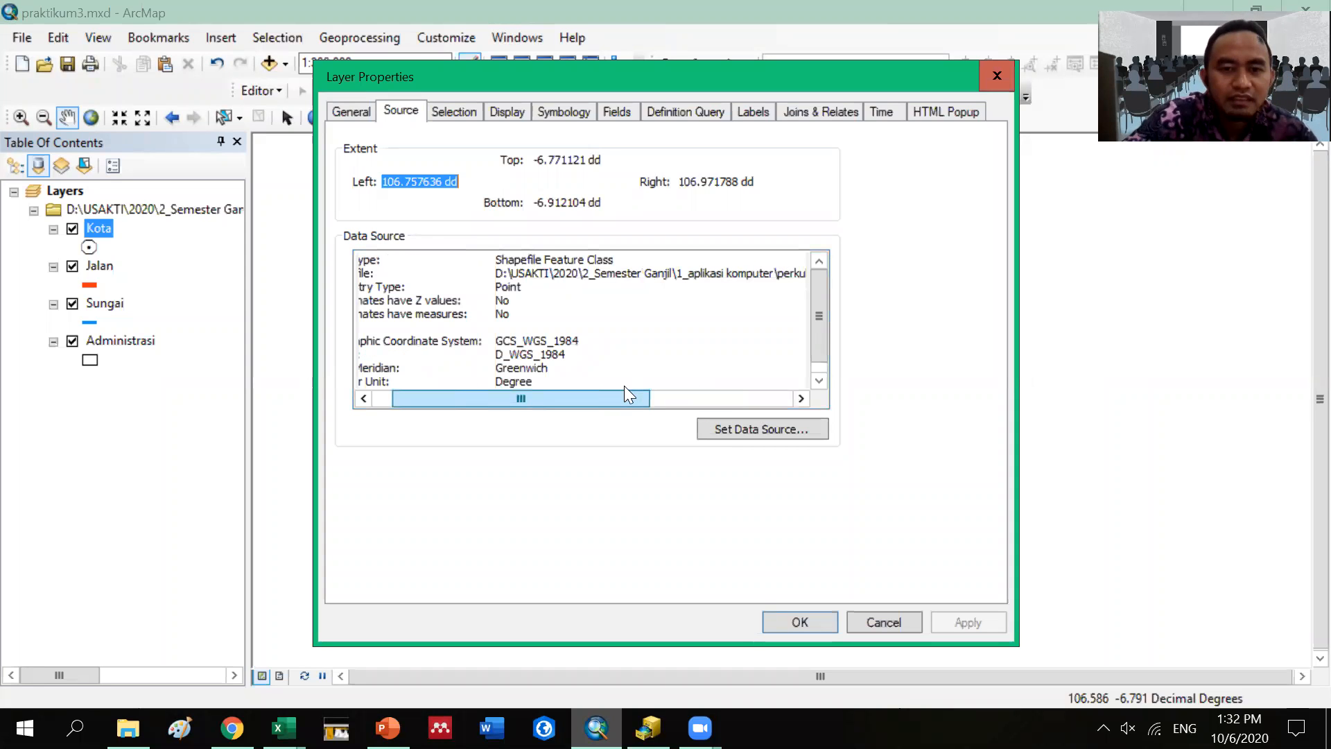
Step: Review the Kota layer's selection, display and symbology settings, and bring up its list of fields
{"action": "left_click", "coordinate": [445, 113]}
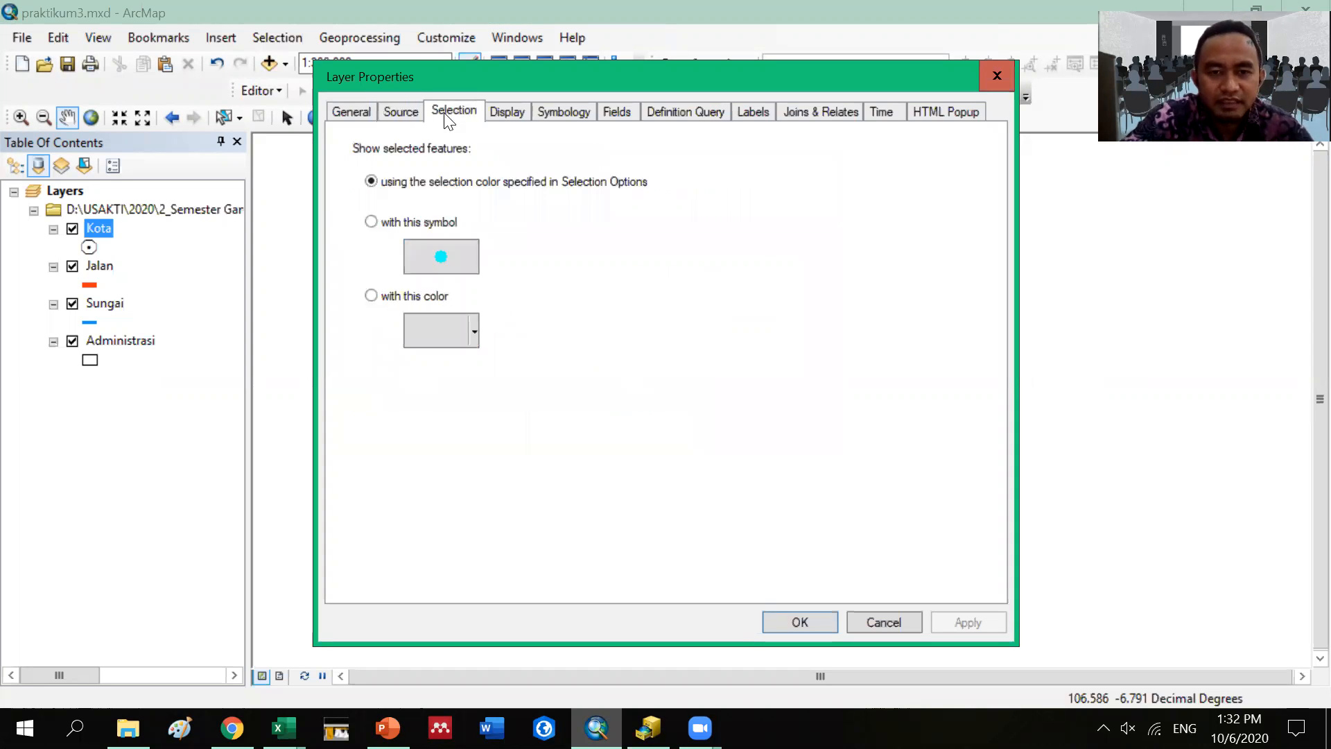
{"action": "left_click", "coordinate": [505, 112]}
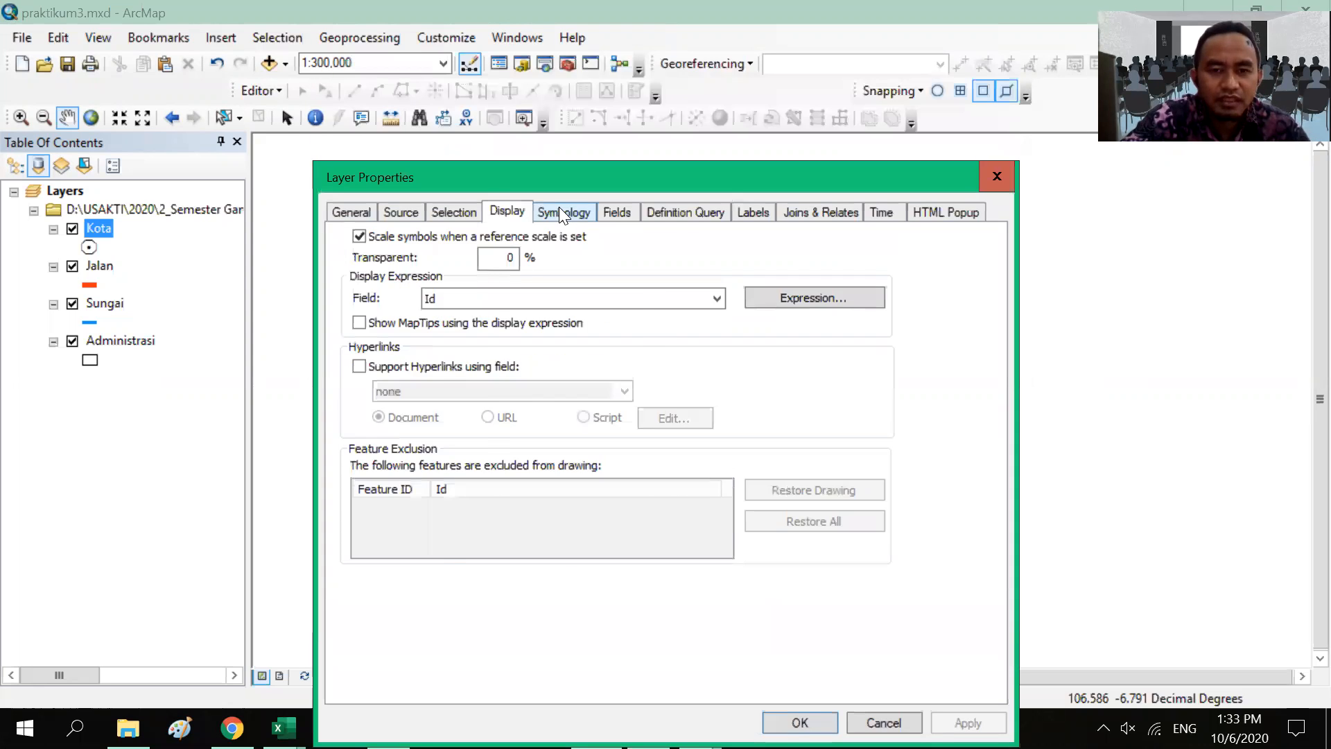
{"action": "left_click", "coordinate": [562, 212]}
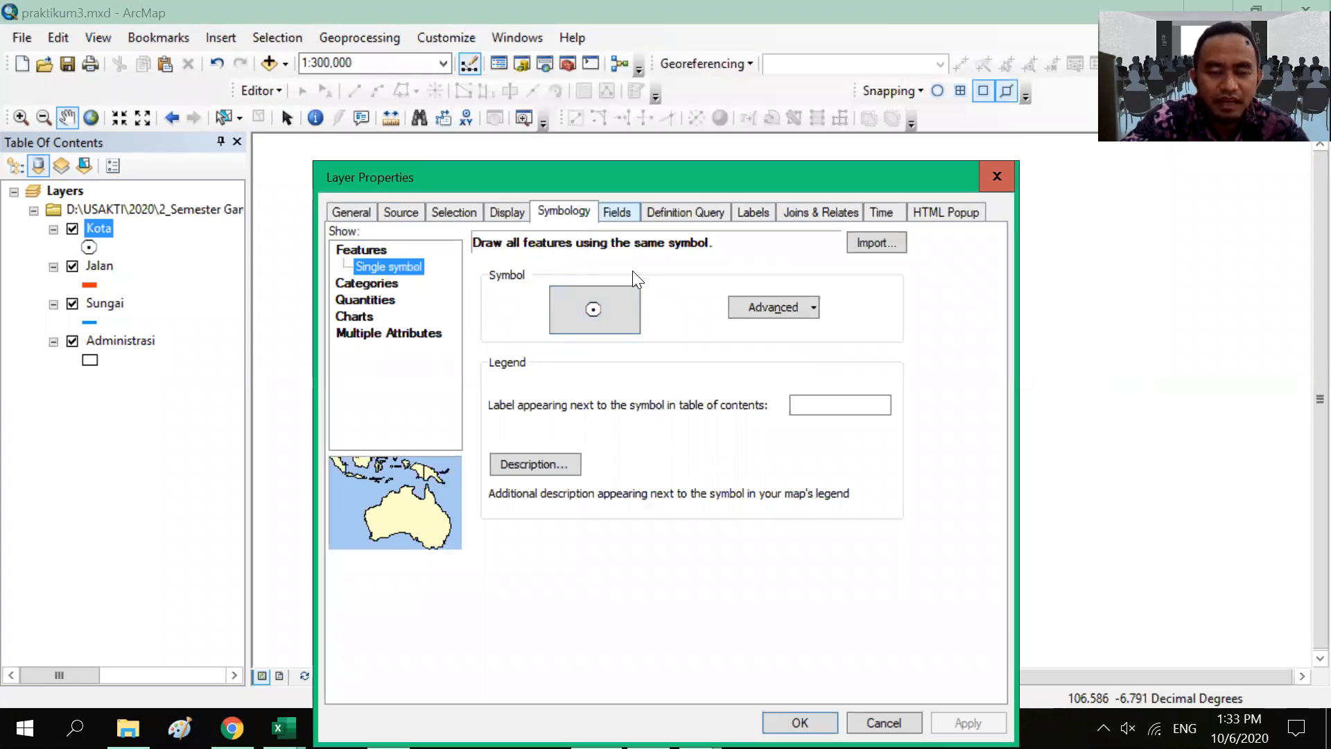
{"action": "left_click", "coordinate": [616, 212]}
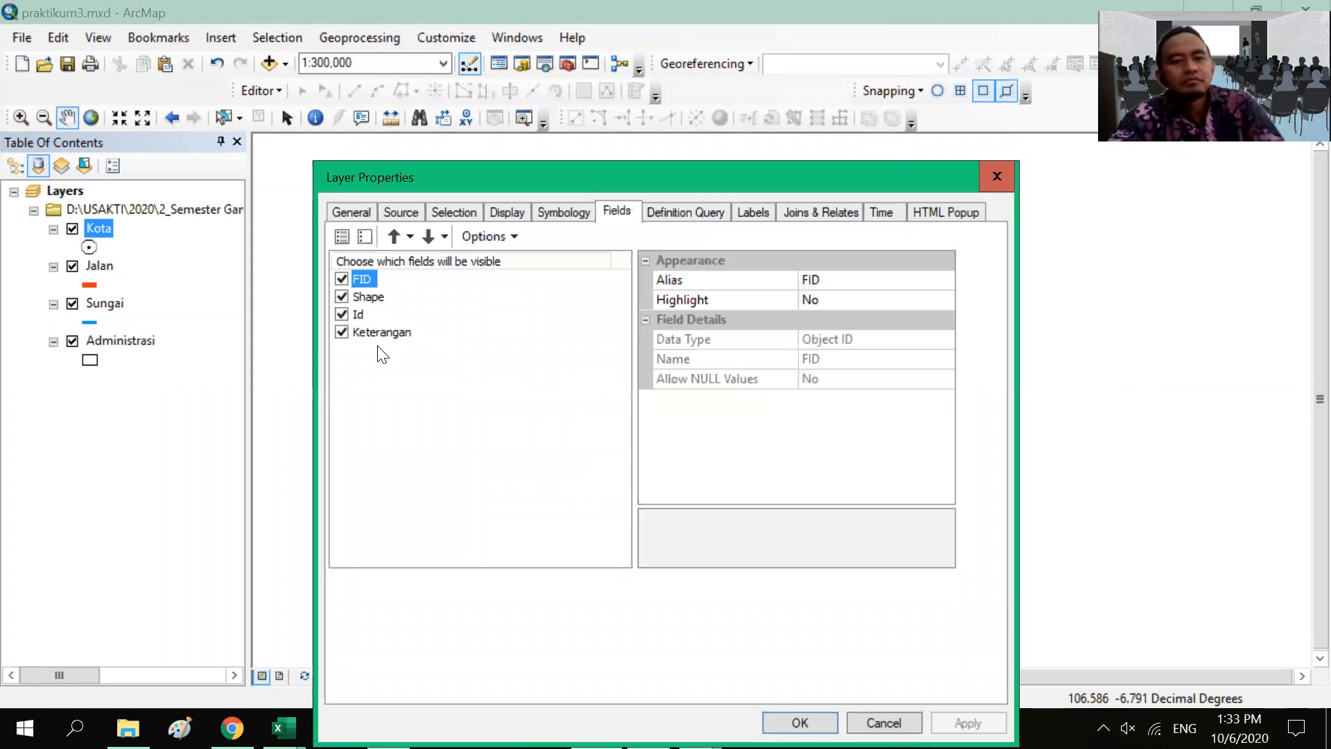
Step: Hide the FID, Shape, Id and Keterangan fields of the Kota layer, and make all four visible again
{"action": "left_click", "coordinate": [341, 279]}
{"action": "left_click", "coordinate": [341, 296]}
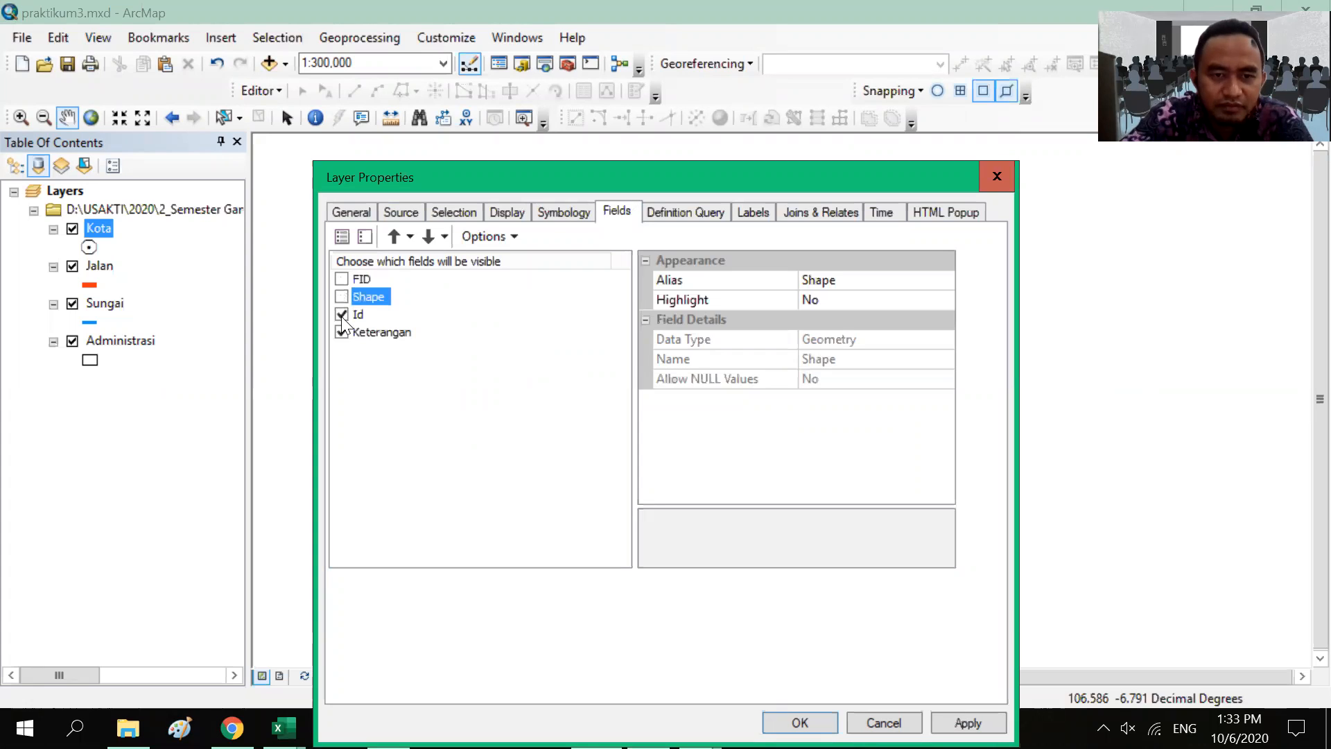
{"action": "left_click", "coordinate": [341, 332]}
{"action": "left_click", "coordinate": [341, 314]}
{"action": "left_click", "coordinate": [340, 279]}
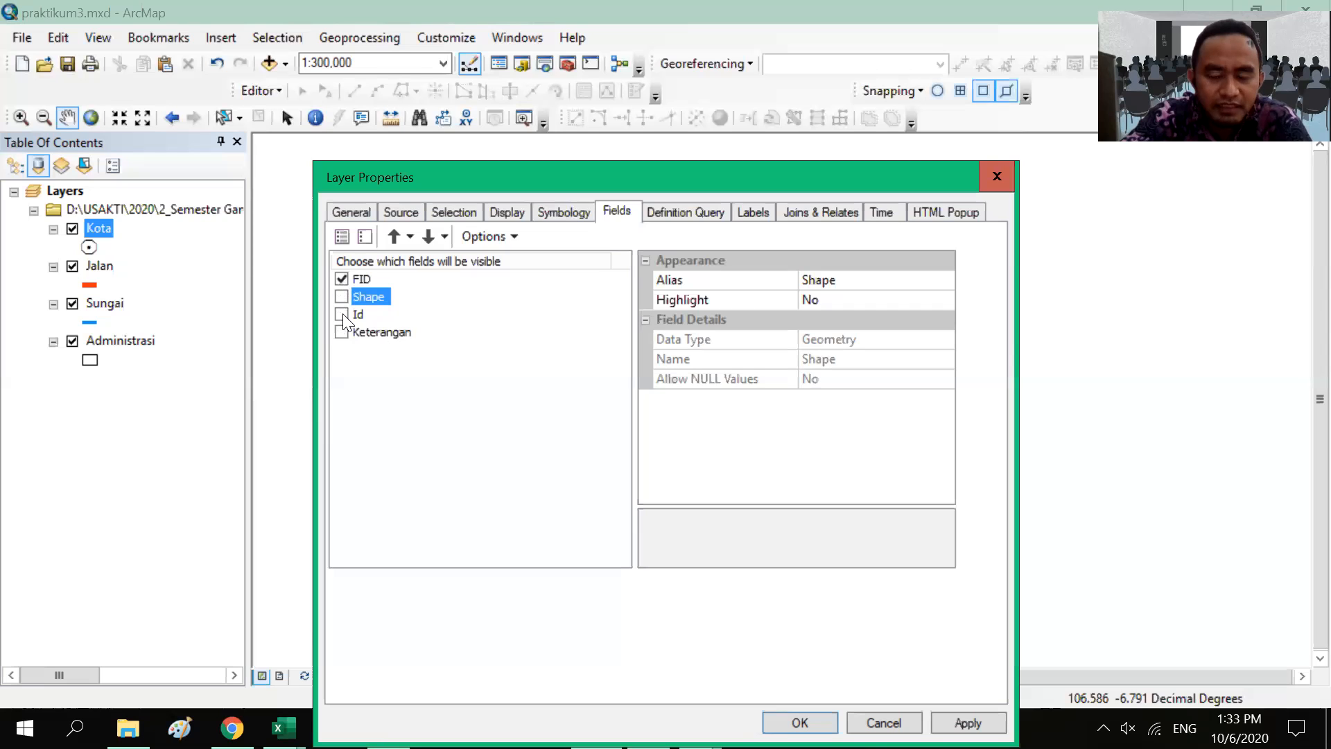
{"action": "left_click", "coordinate": [341, 314]}
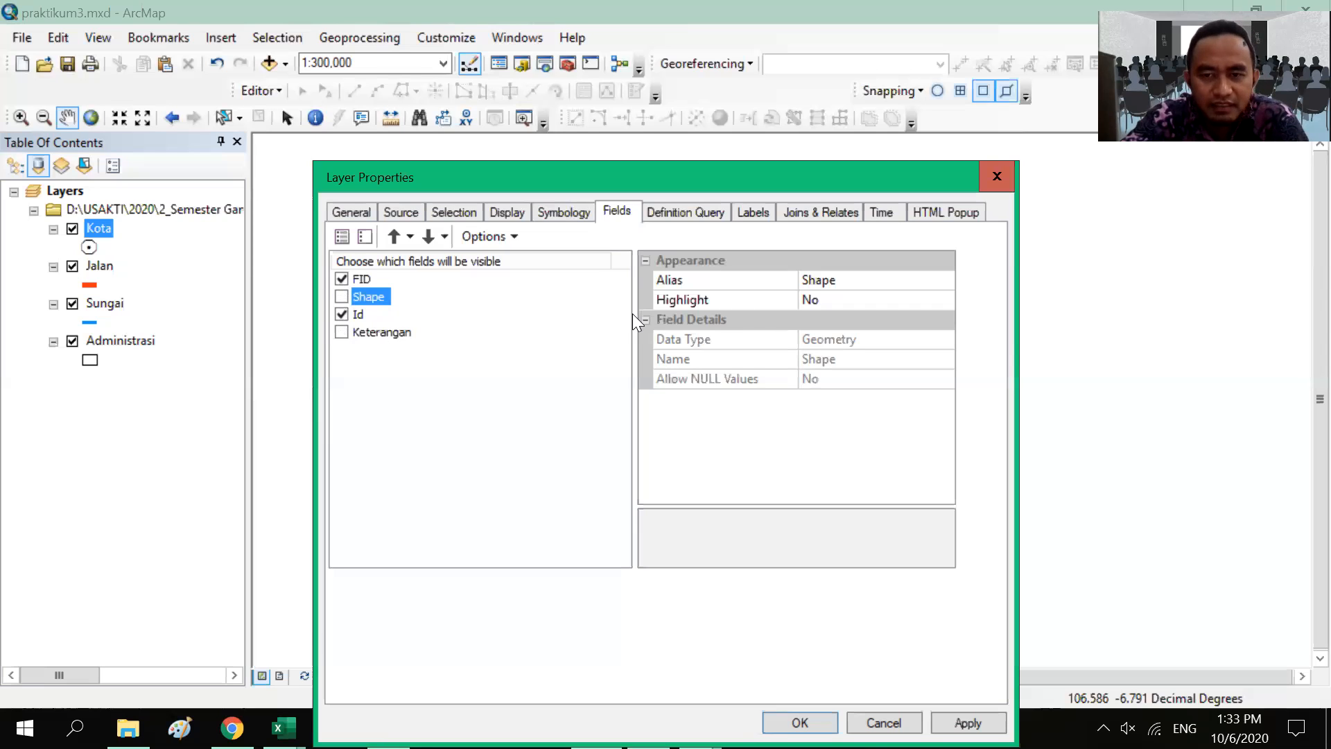
{"action": "left_click", "coordinate": [341, 298]}
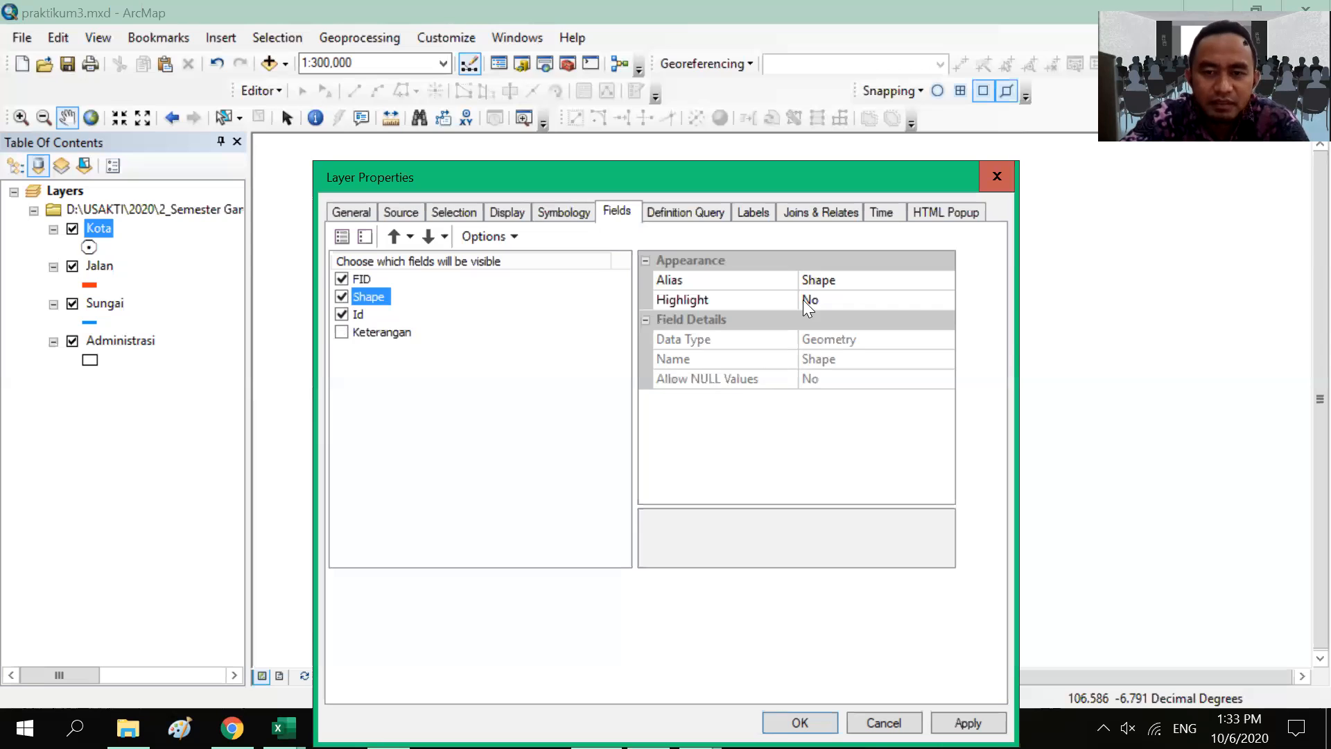
{"action": "left_click", "coordinate": [342, 334]}
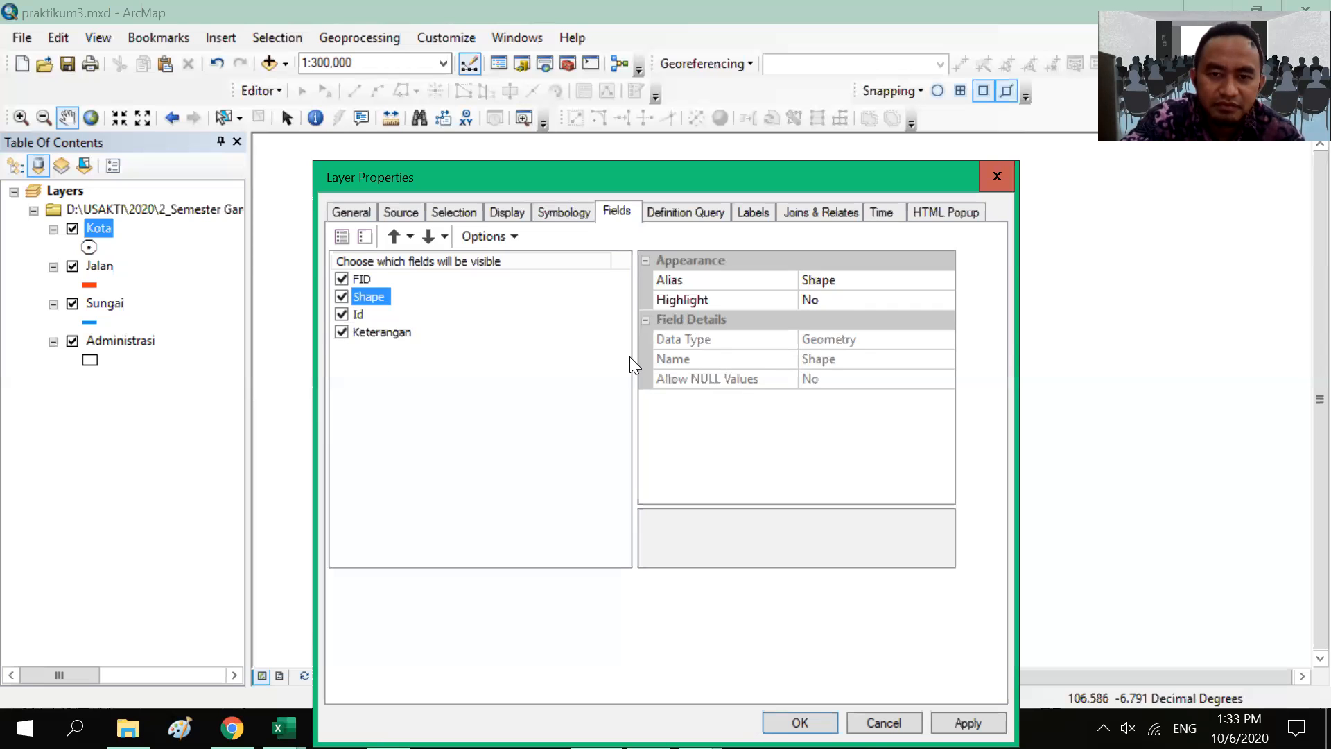
Step: Examine the field details and data types of the Keterangan, Id and FID fields
{"action": "left_click", "coordinate": [374, 333]}
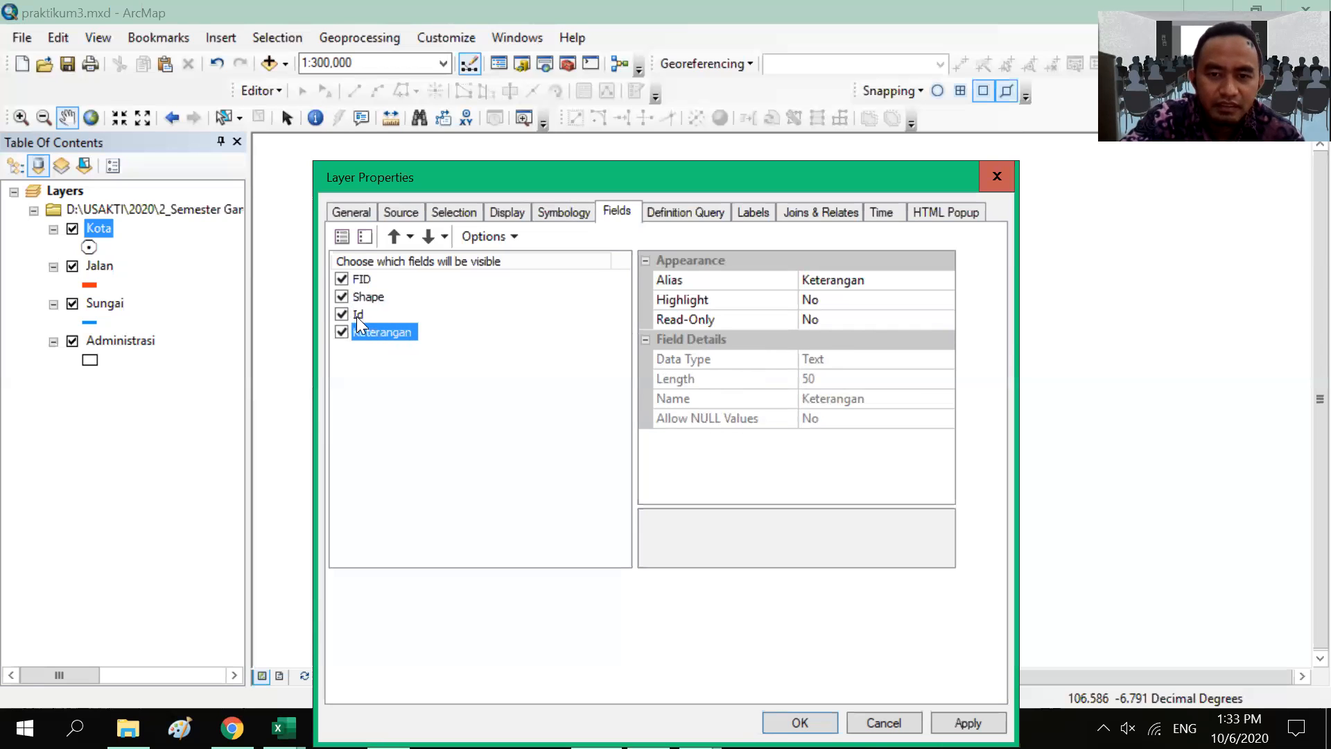
{"action": "left_click", "coordinate": [357, 316]}
{"action": "left_click", "coordinate": [366, 336]}
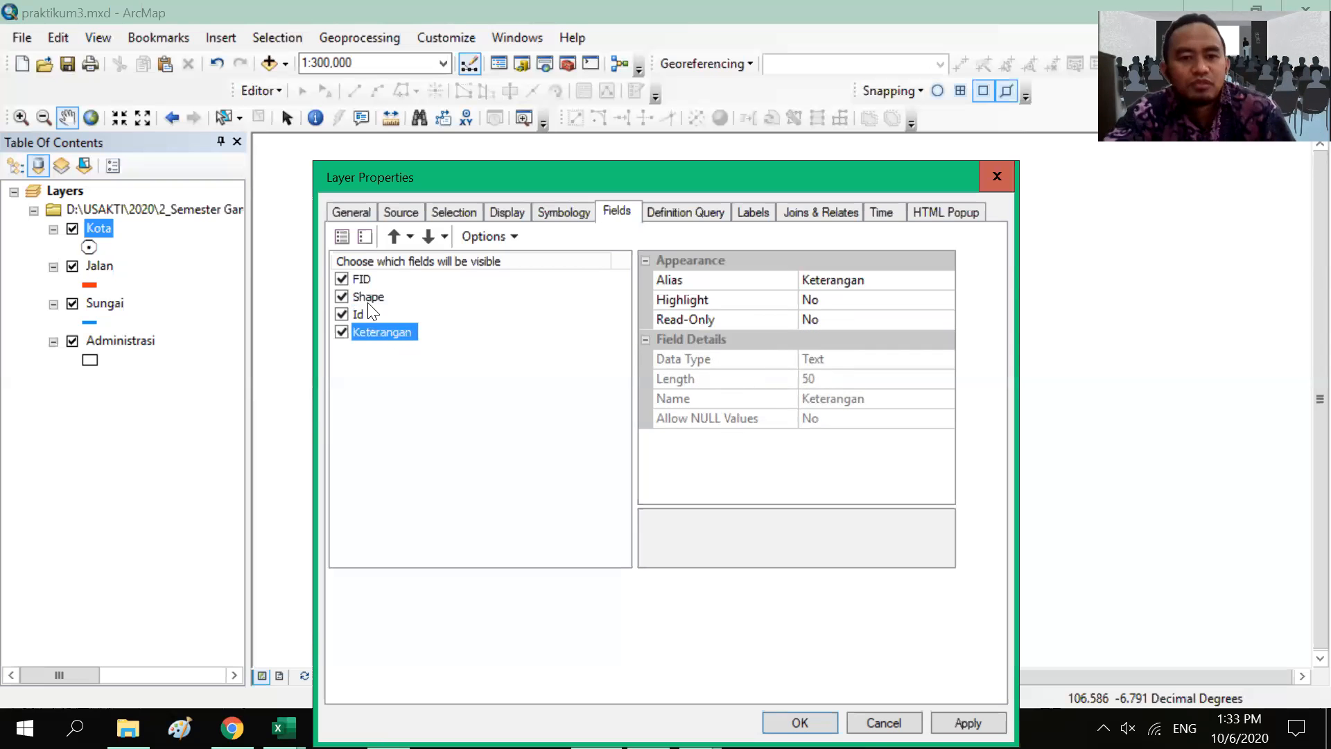
{"action": "left_click", "coordinate": [364, 280]}
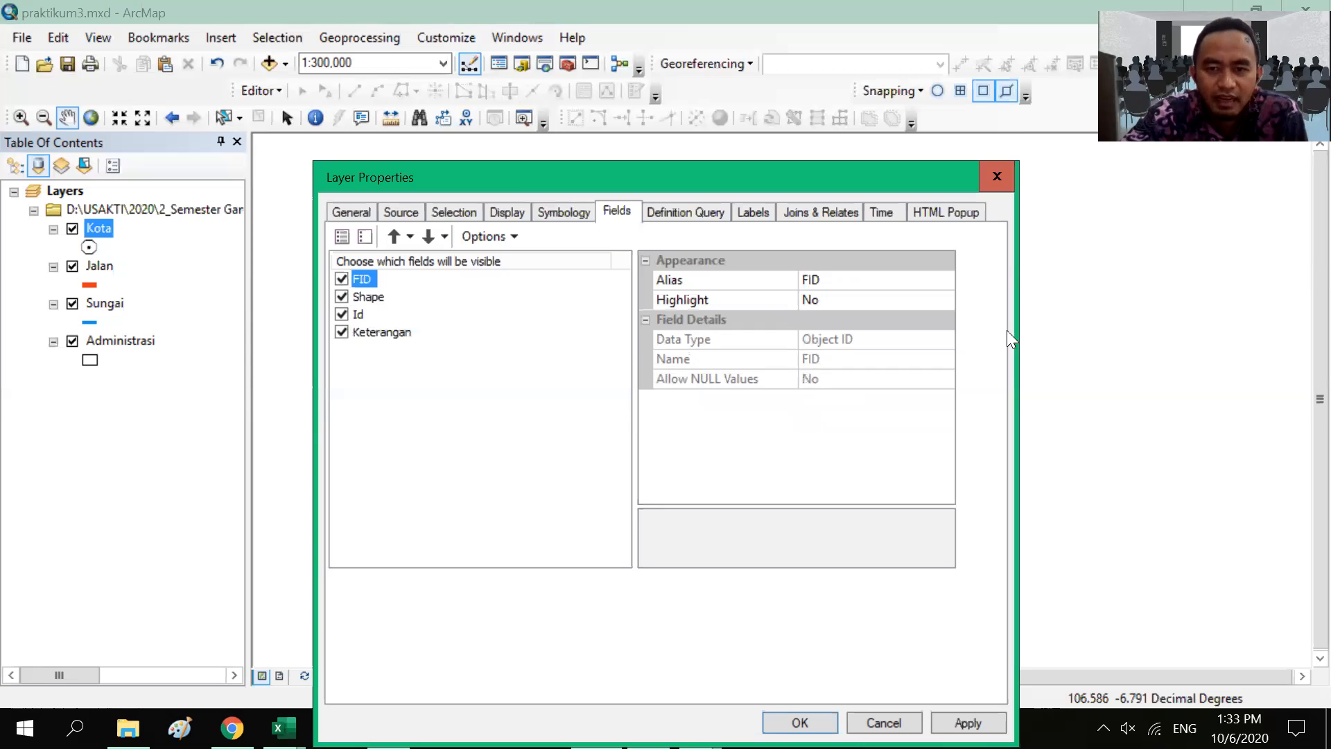
Step: Check the field details and data types of the Kota layer's Shape and Keterangan fields
{"action": "left_click", "coordinate": [371, 298]}
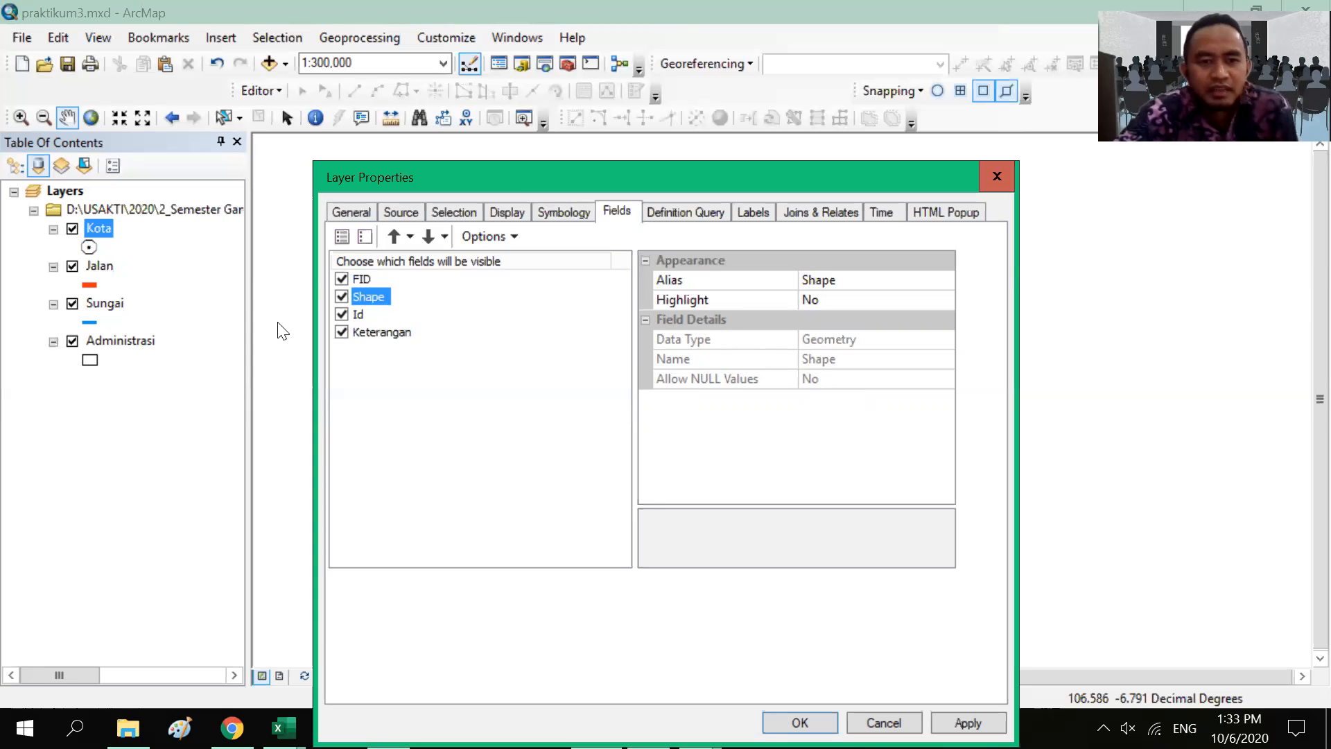
{"action": "left_click", "coordinate": [366, 334]}
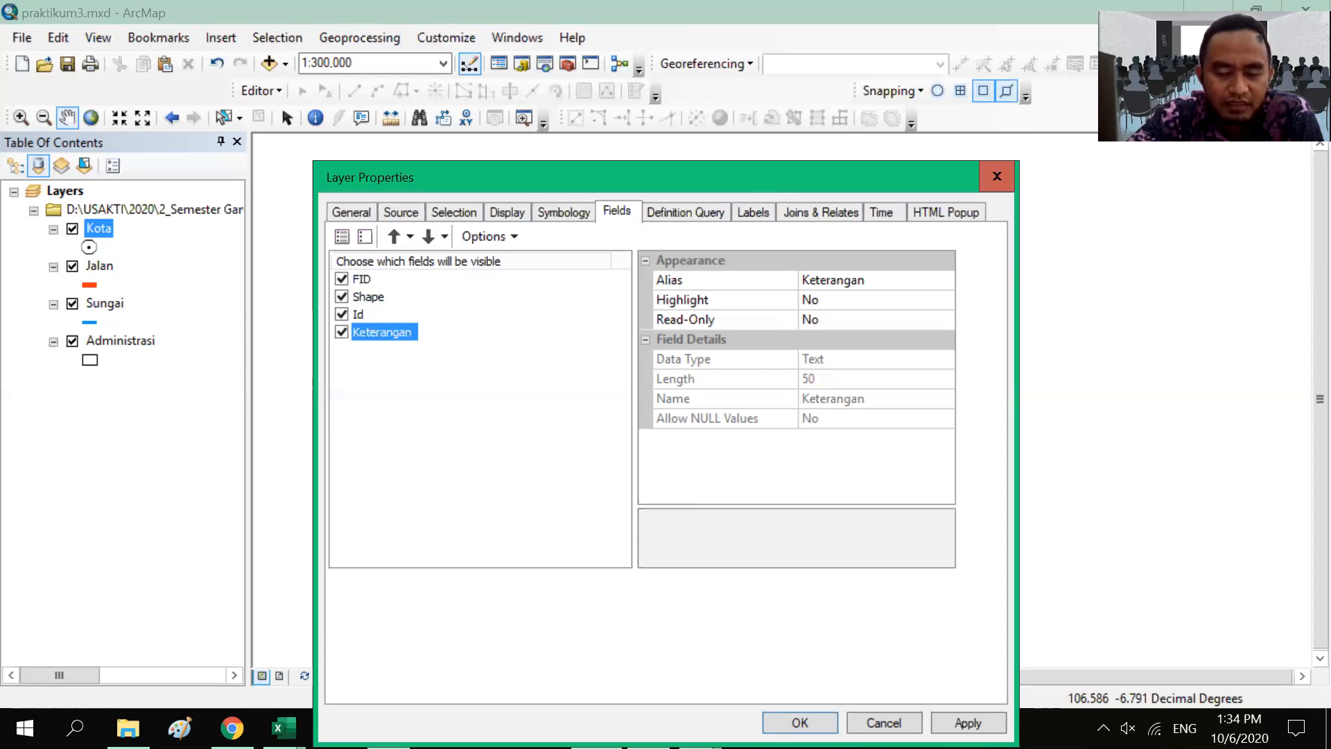
Step: Switch to the PowerPoint presentation and present slide 9, which explains the Text, Float, Double, Short, Long and Date field types
{"action": "key", "text": "alt+Tab"}
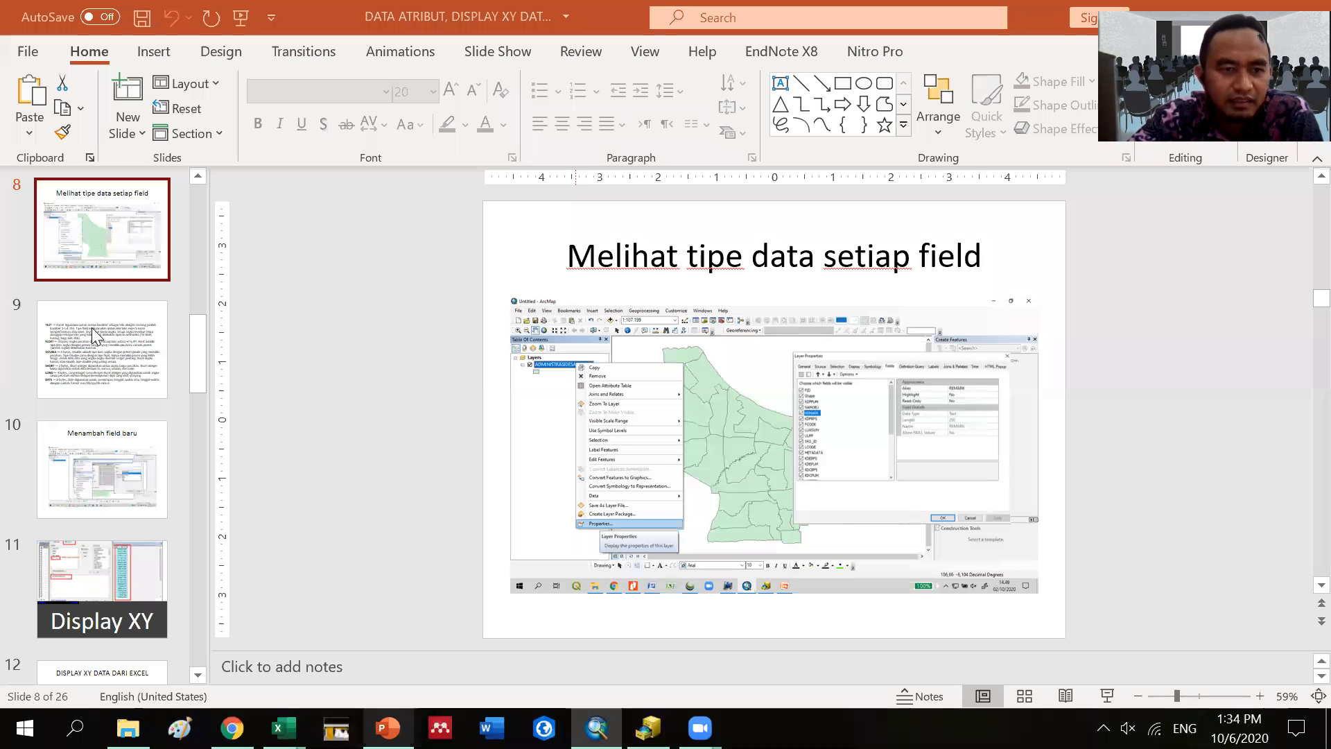
{"action": "left_click", "coordinate": [115, 363]}
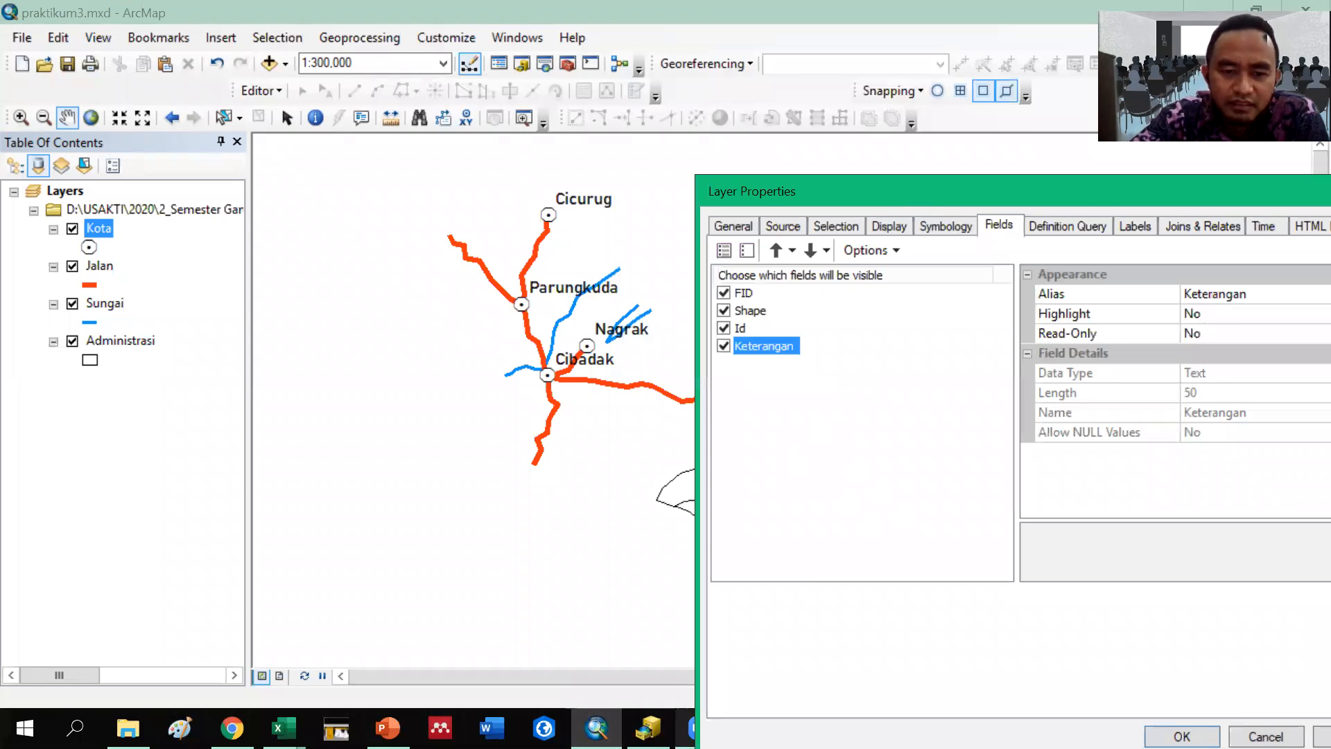
{"action": "left_click_drag", "start_coordinate": [797, 191], "coordinate": [850, 111]}
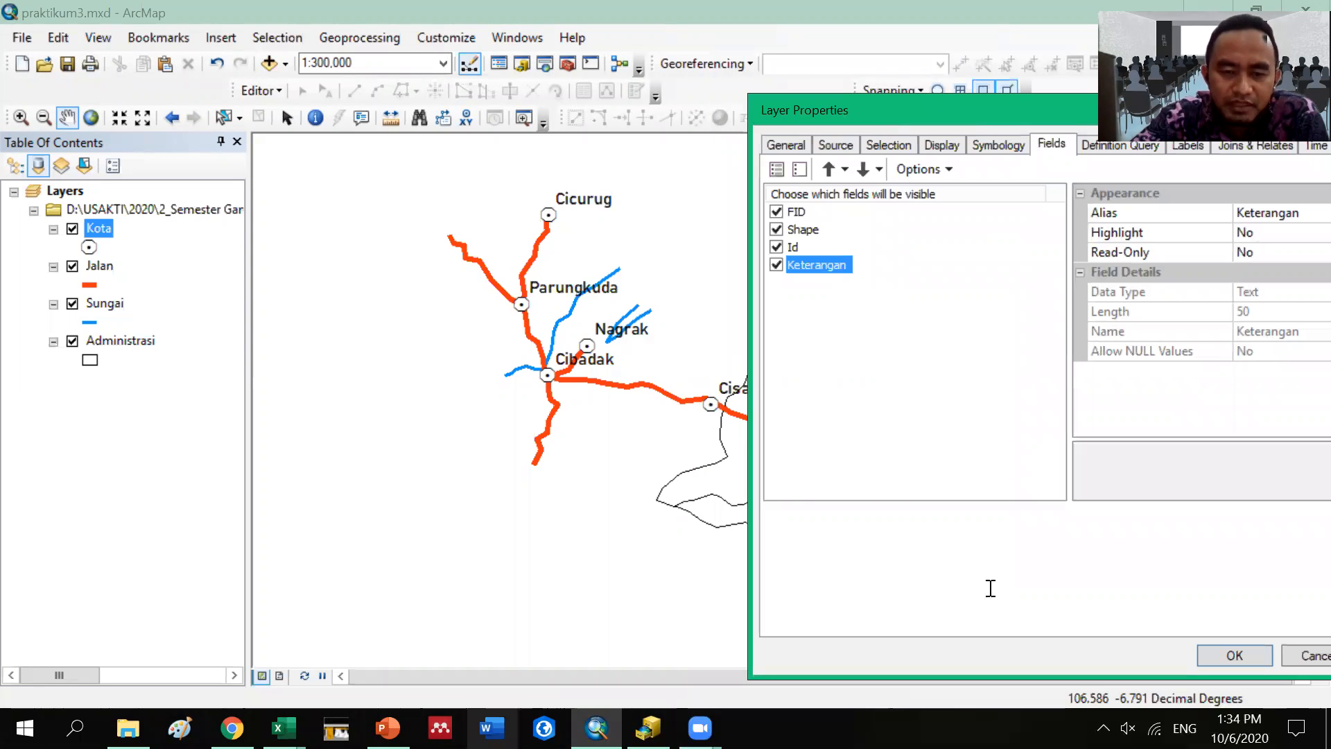
{"action": "key", "text": "alt+Tab"}
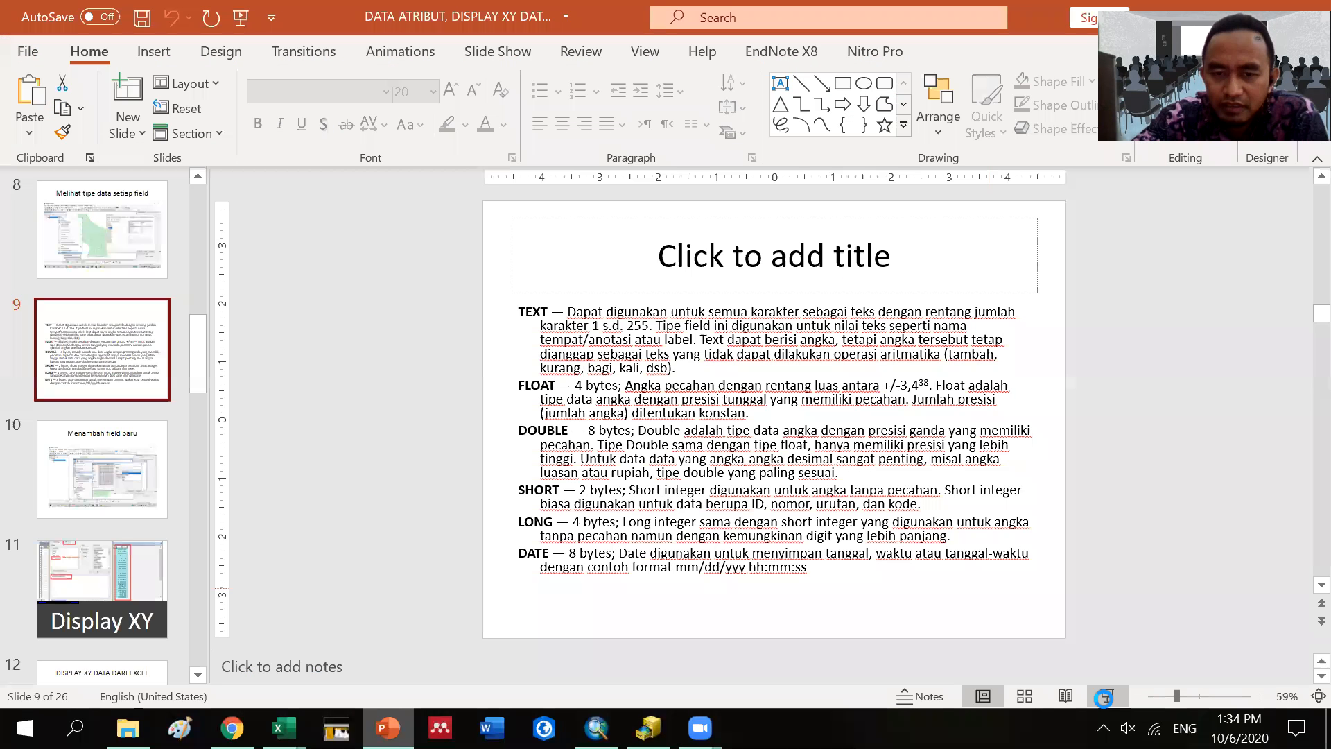
{"action": "key", "text": "shift+F5"}
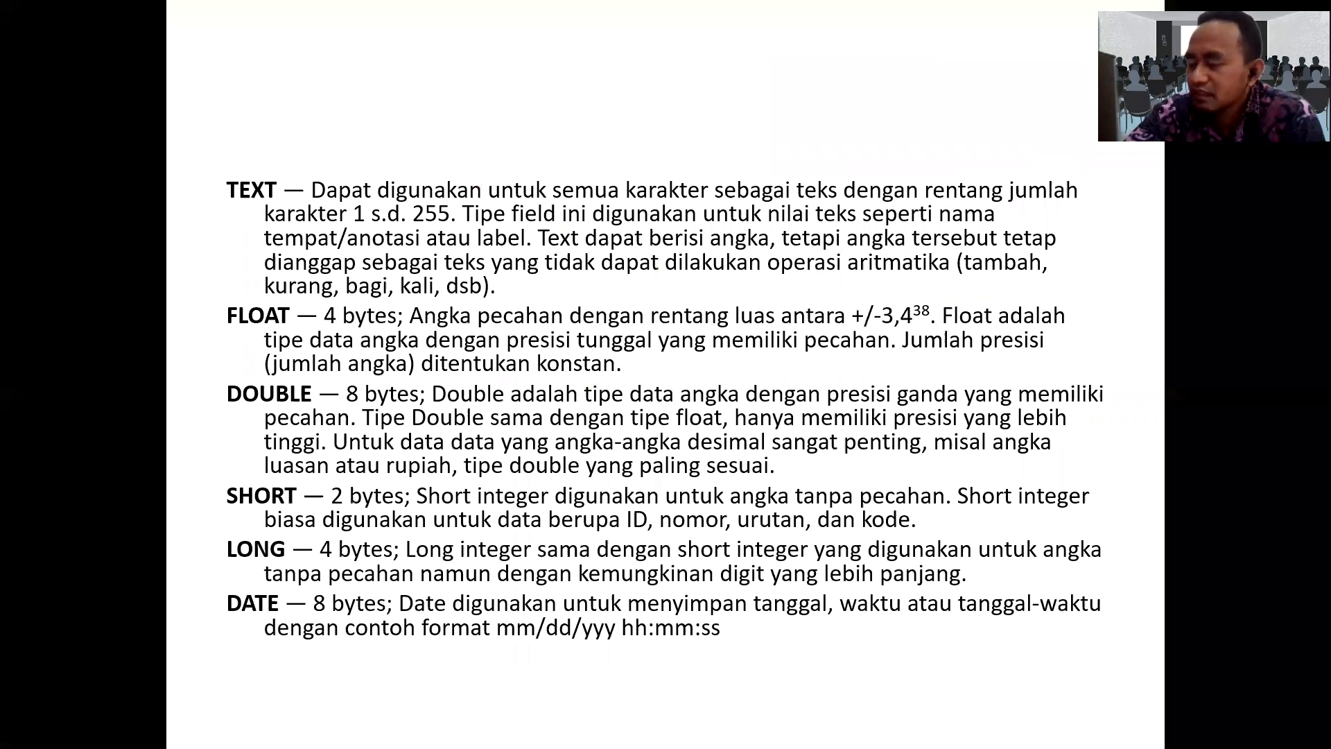
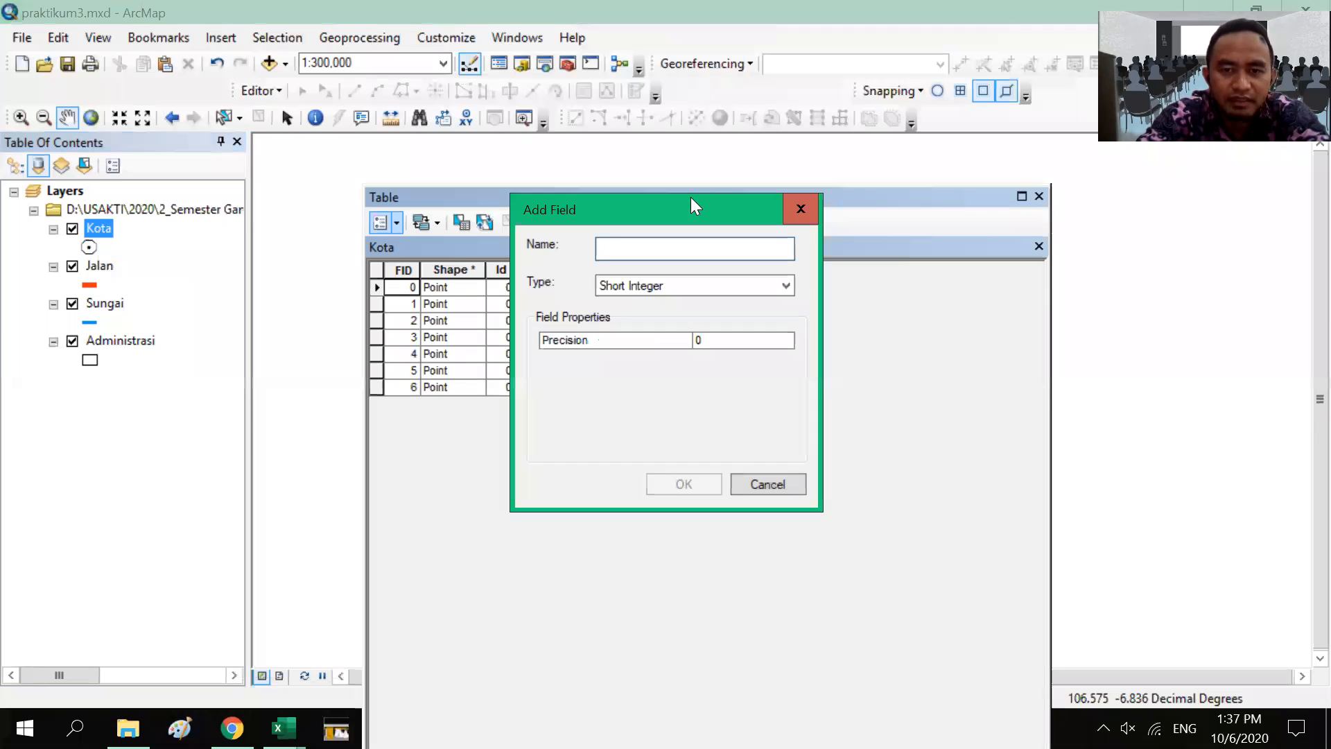
Step: Add a new field named Bujur with the Double type to the Kota attribute table
{"action": "left_click_drag", "start_coordinate": [691, 198], "coordinate": [961, 202]}
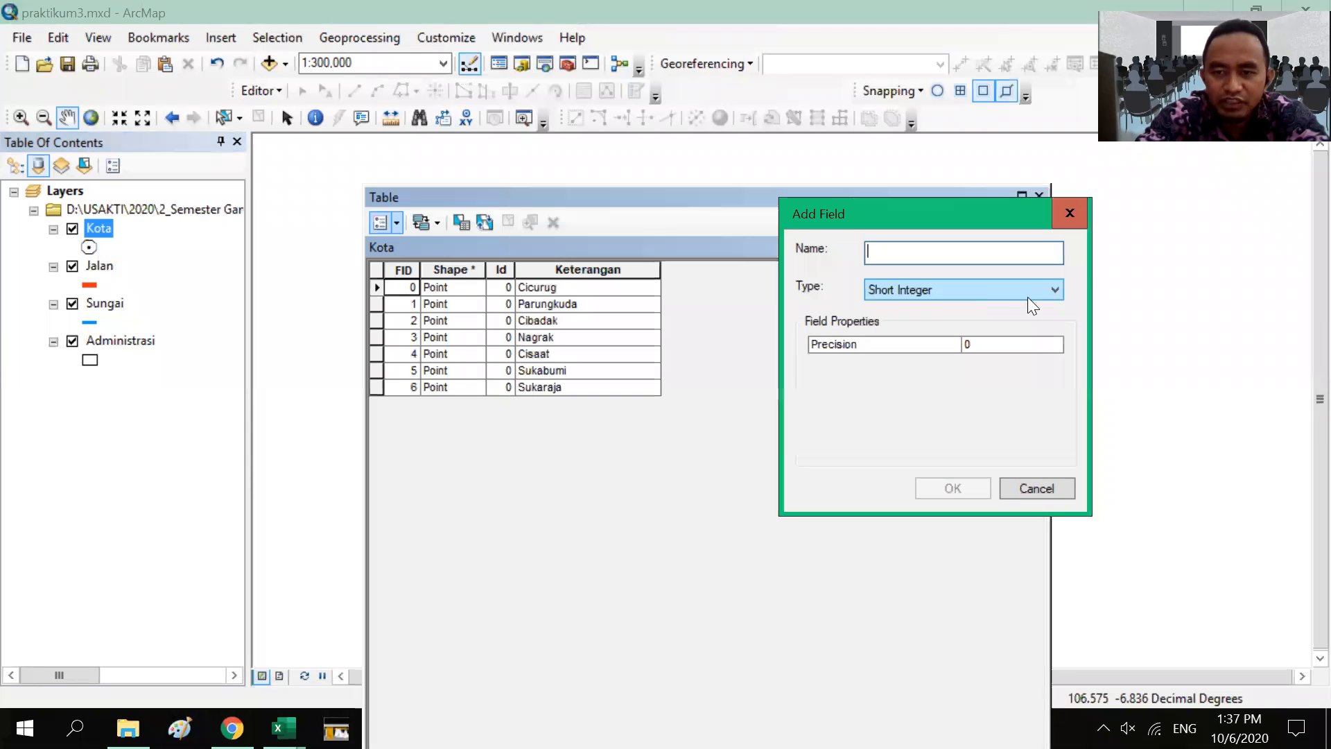
{"action": "left_click", "coordinate": [1058, 289]}
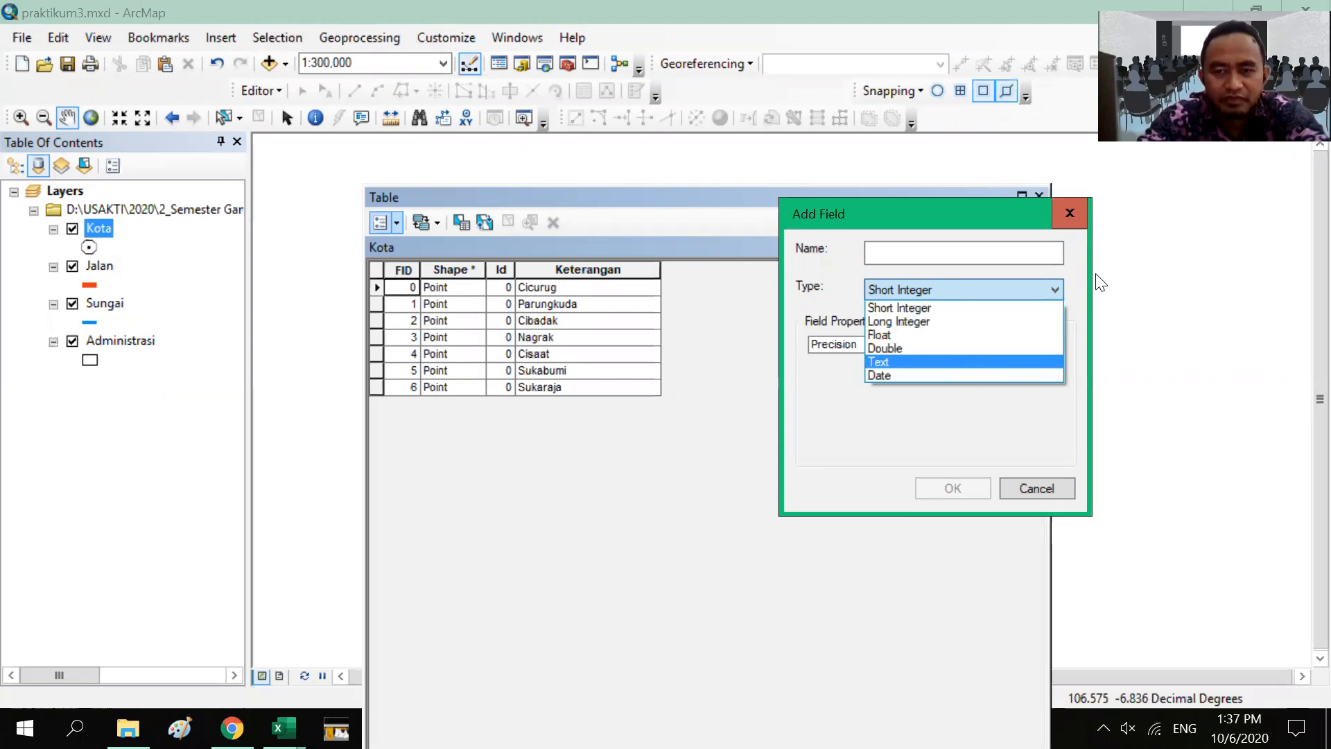
{"action": "left_click", "coordinate": [964, 252]}
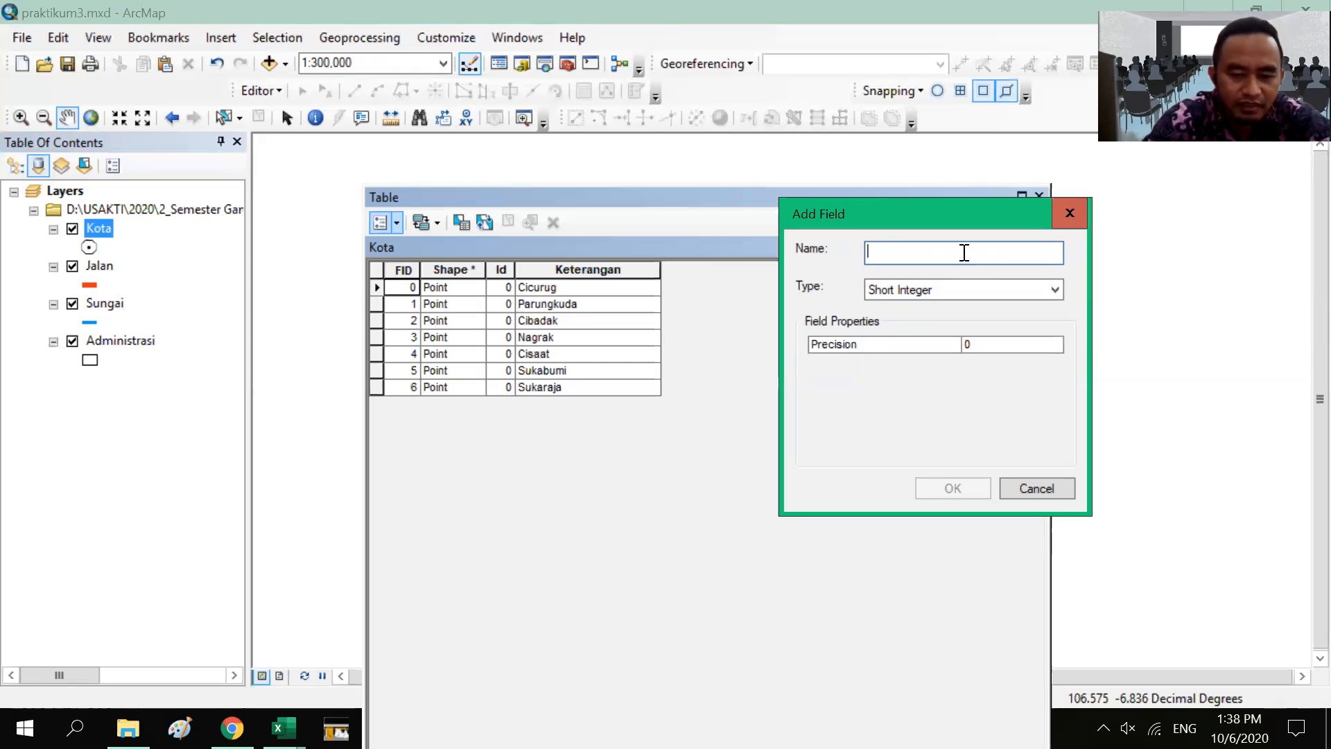
{"action": "type", "text": "Bujur"}
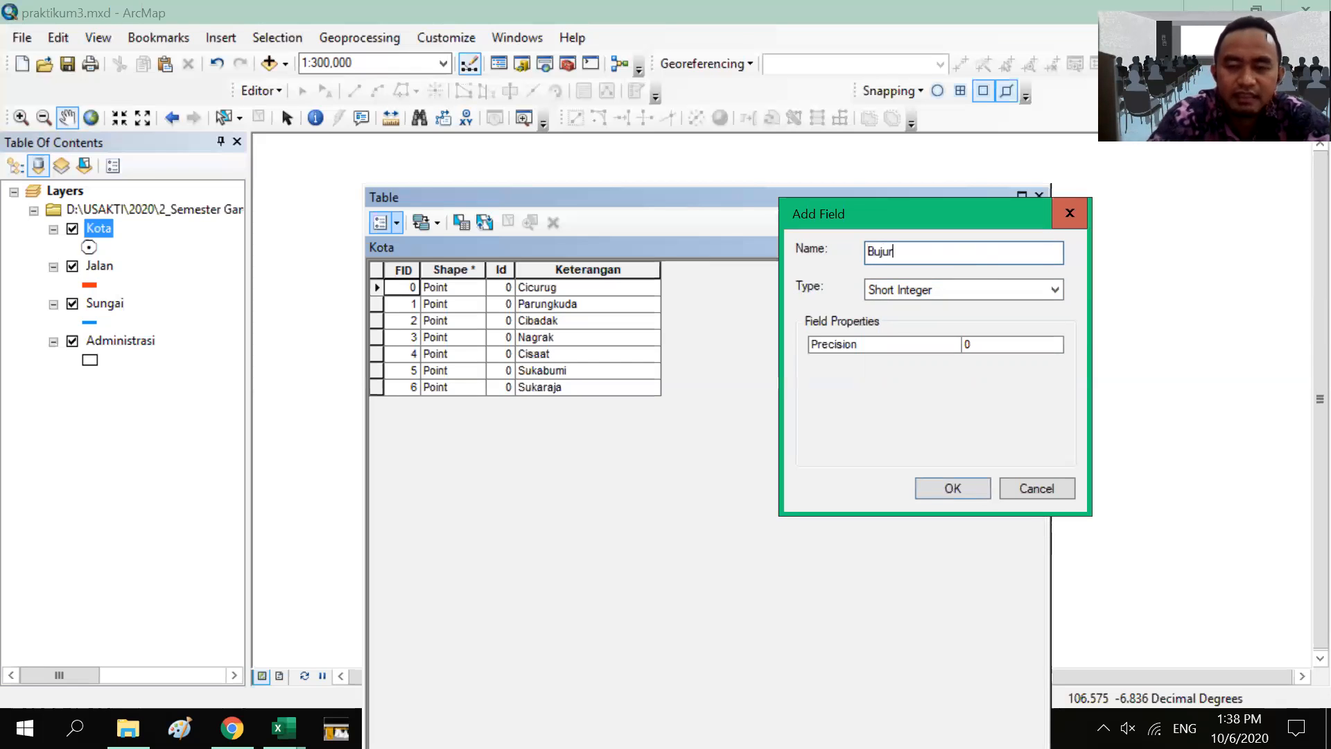
{"action": "left_click", "coordinate": [1054, 289]}
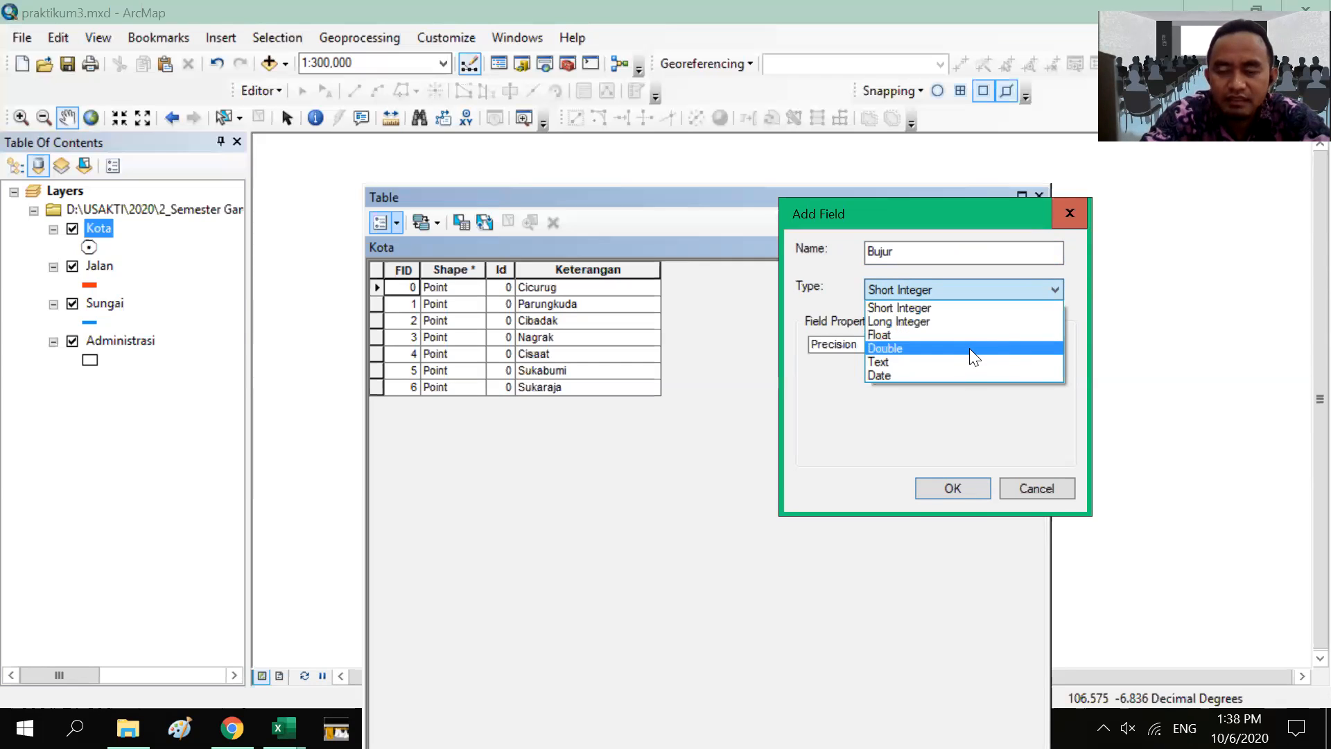
{"action": "left_click", "coordinate": [960, 488]}
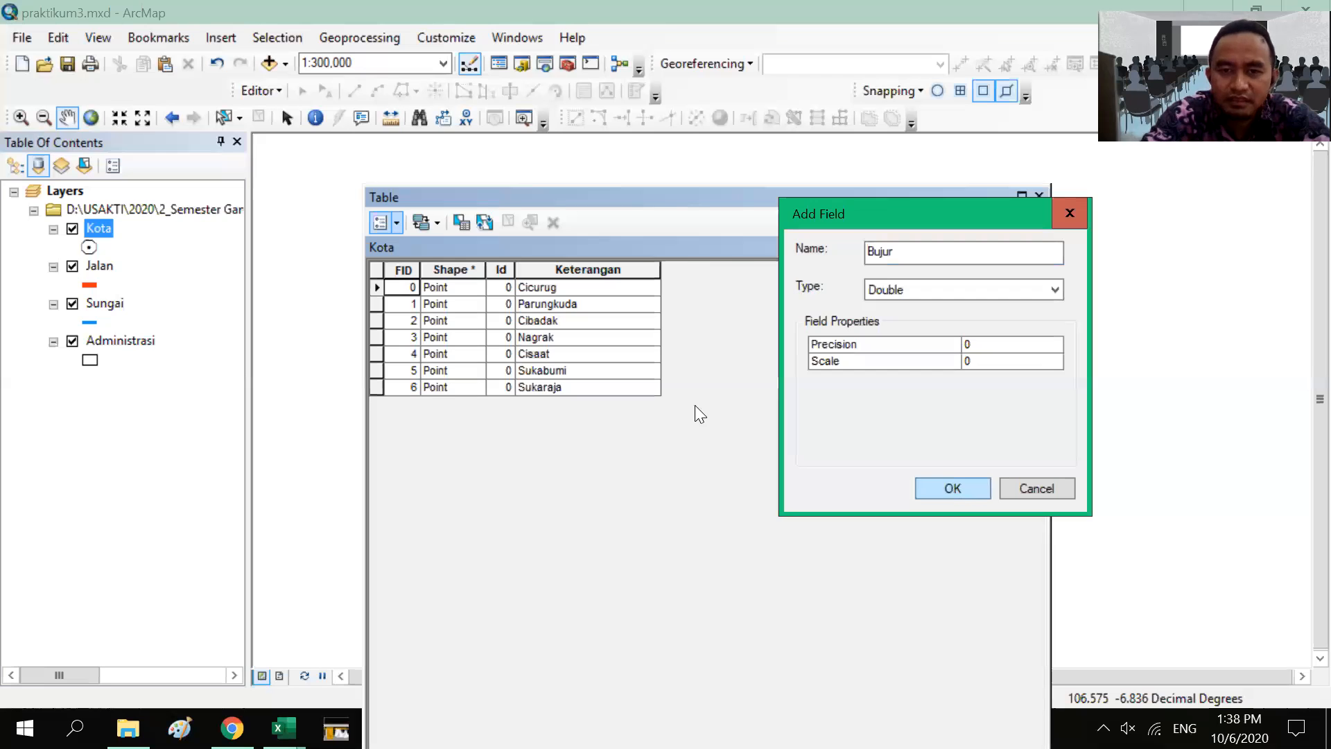
Step: Add a Double field named Lintang to the Kota attribute table, and move the table clear of the city points on the map
{"action": "left_click", "coordinate": [396, 224]}
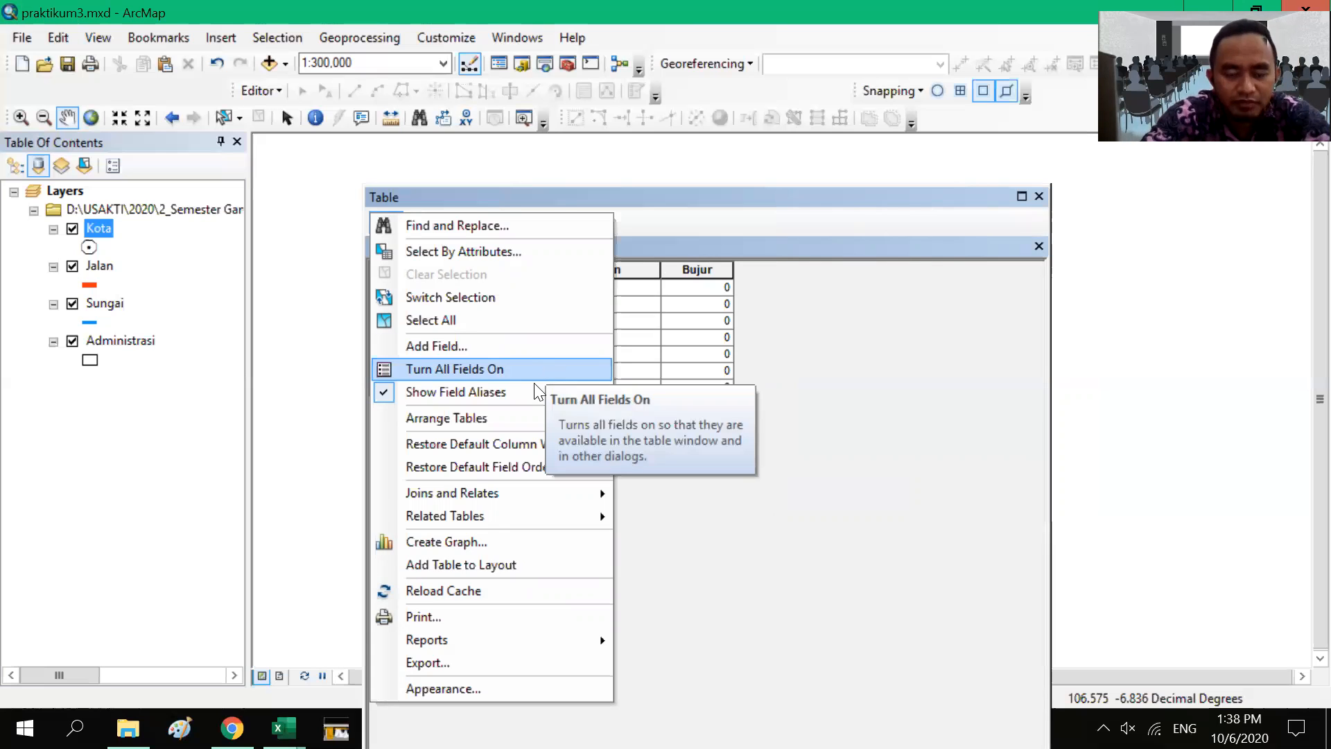
{"action": "left_click", "coordinate": [527, 345]}
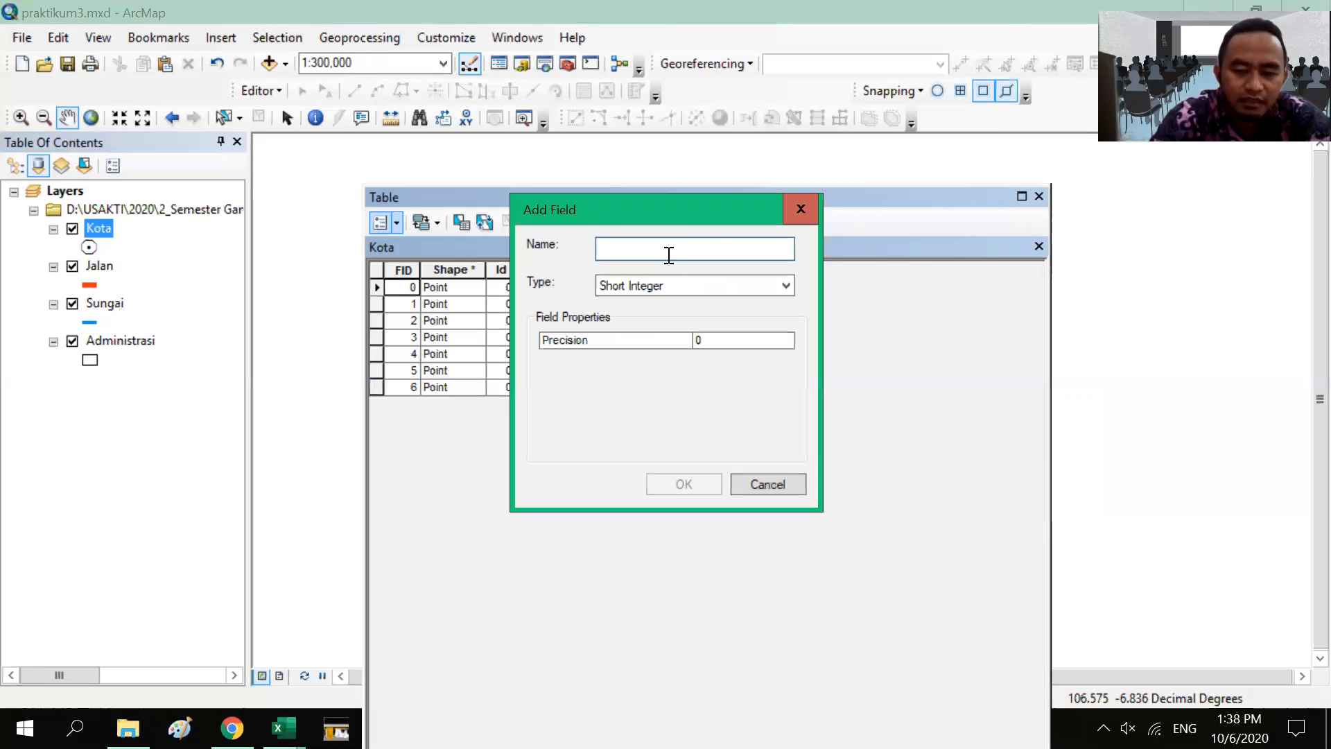
{"action": "type", "text": "Lintang"}
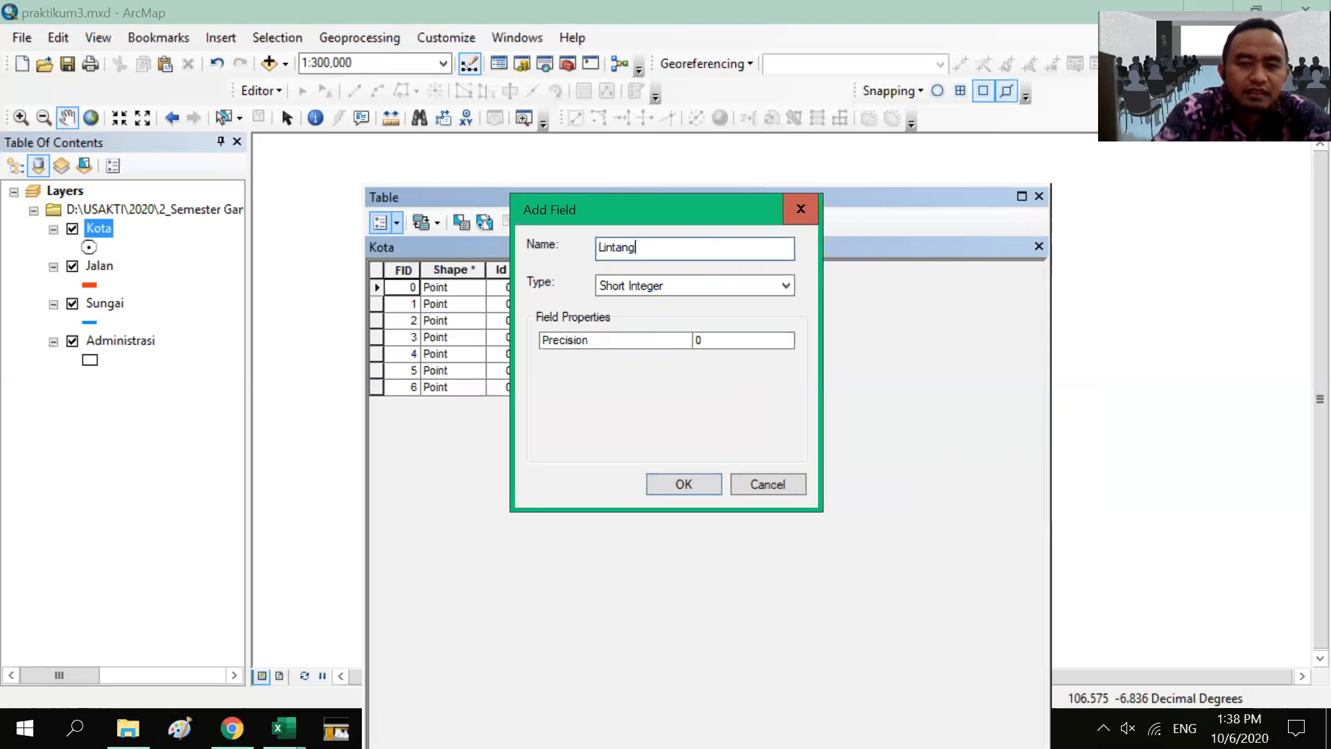
{"action": "left_click", "coordinate": [760, 285]}
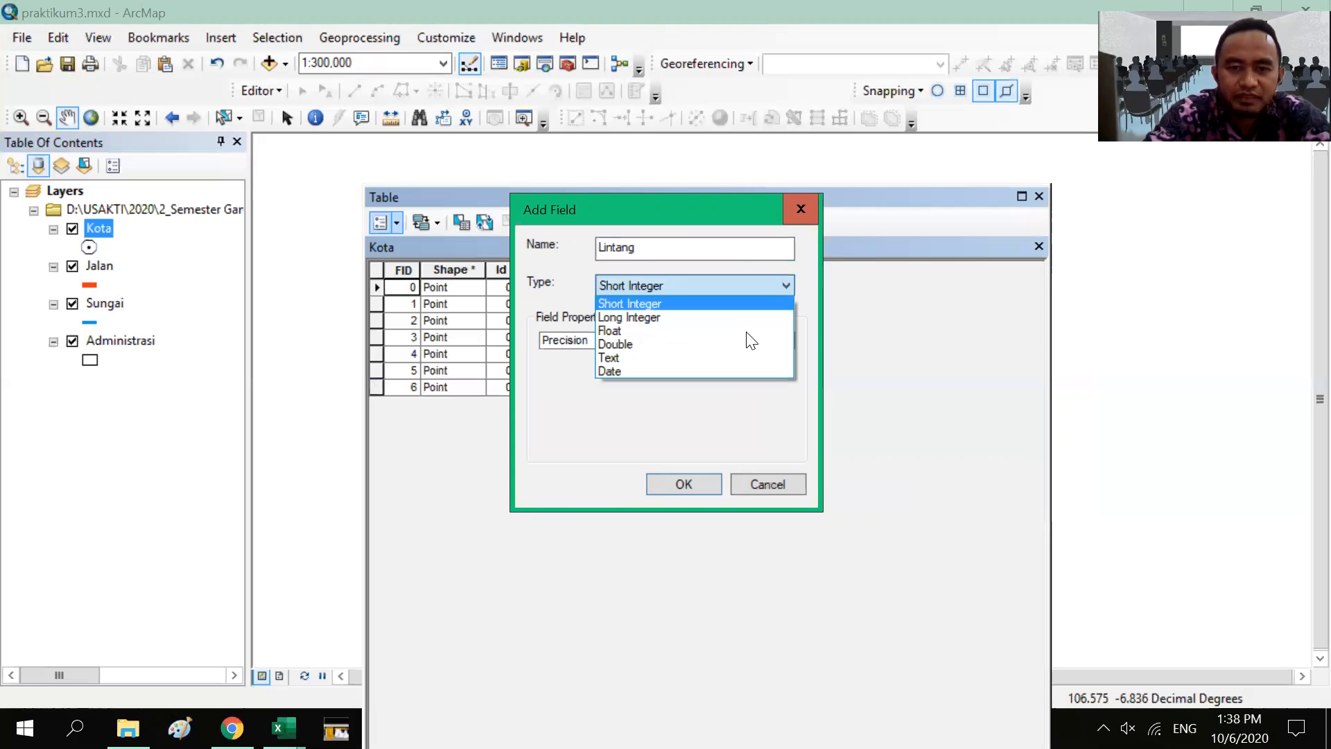
{"action": "left_click", "coordinate": [746, 342]}
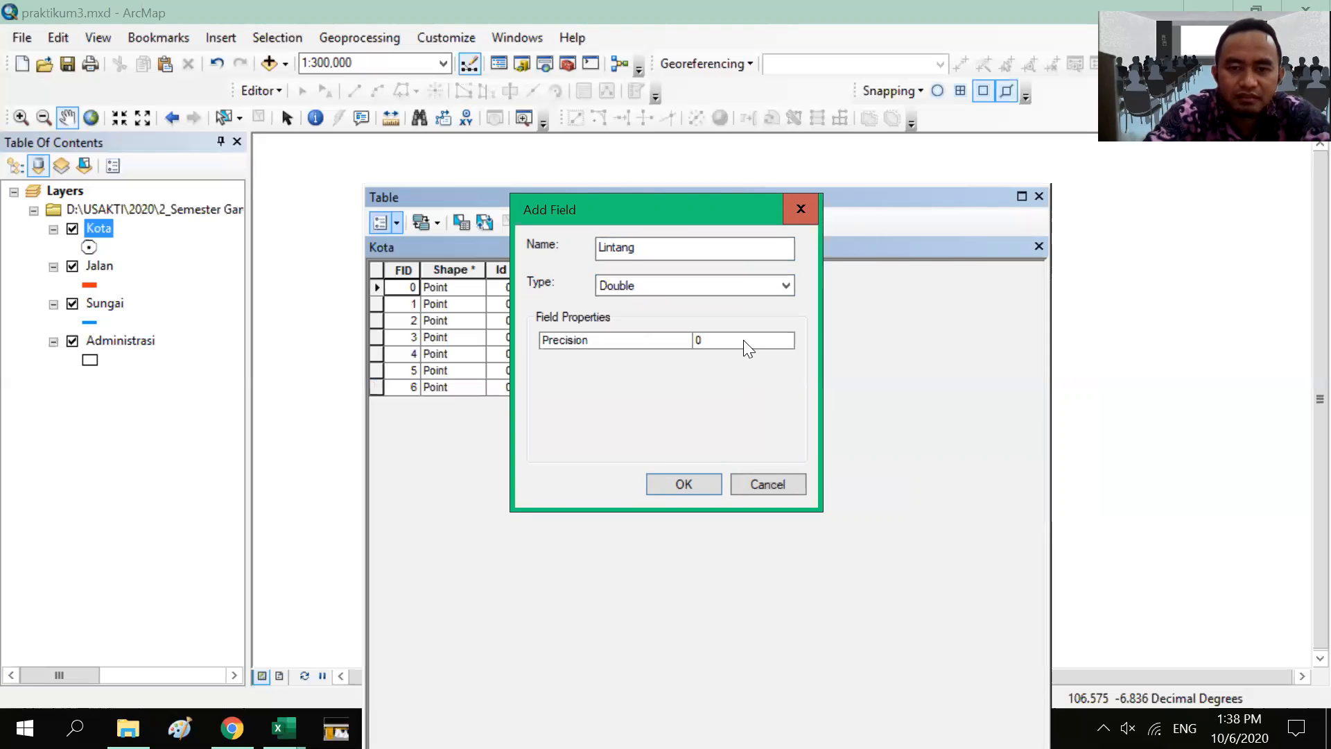
{"action": "left_click", "coordinate": [703, 486]}
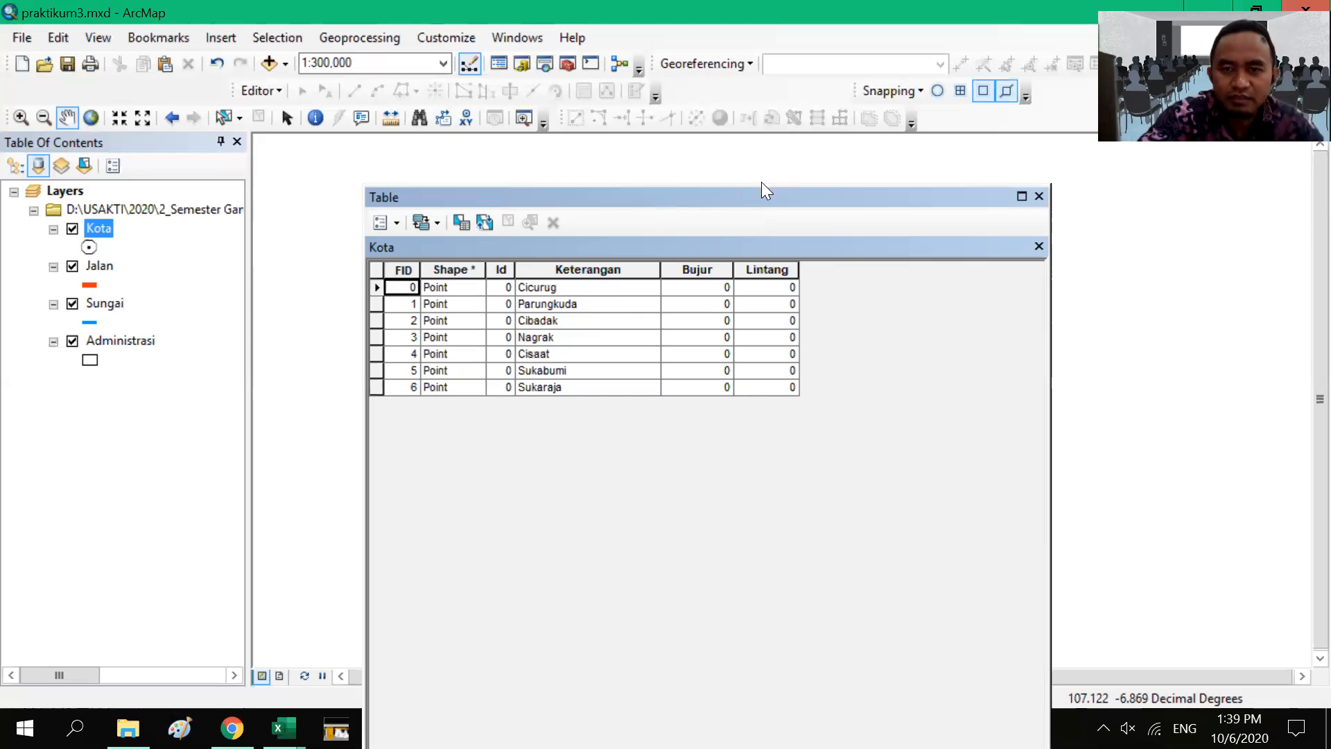
{"action": "left_click_drag", "start_coordinate": [575, 188], "coordinate": [881, 163]}
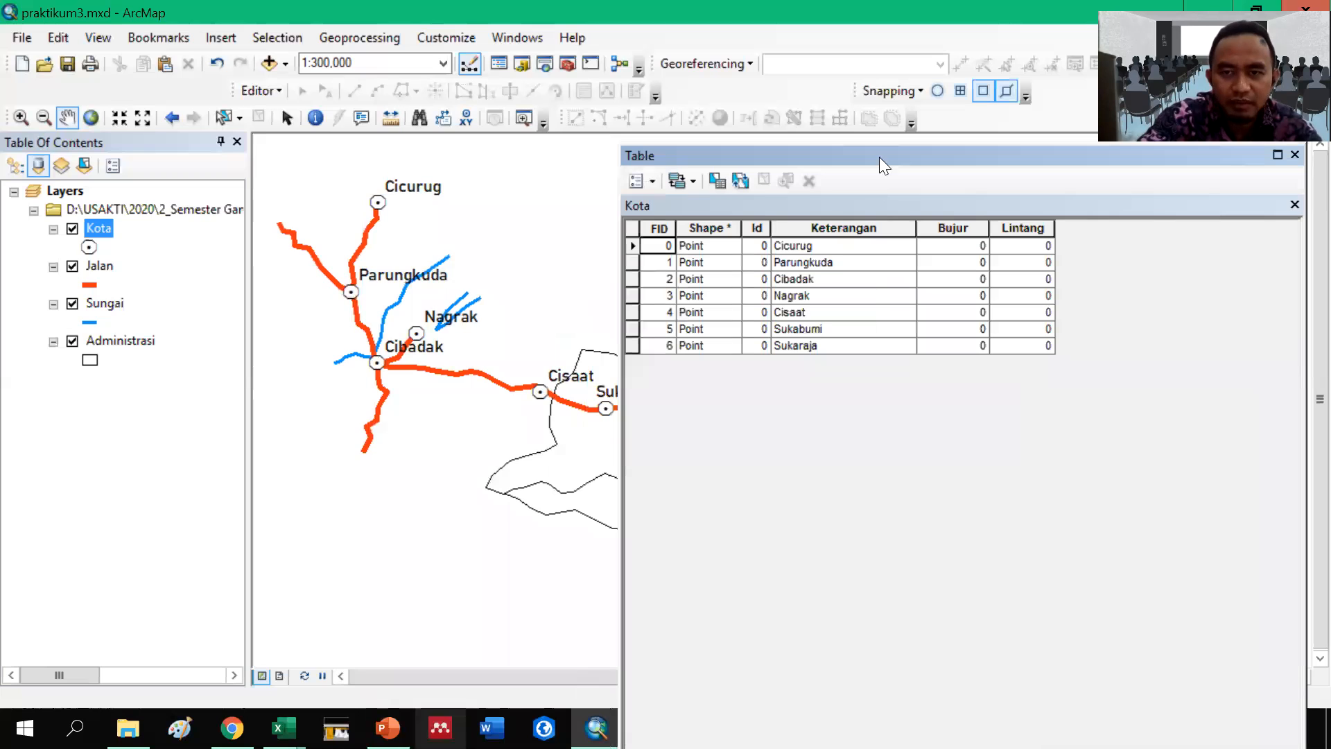
{"action": "left_click_drag", "start_coordinate": [872, 158], "coordinate": [820, 245]}
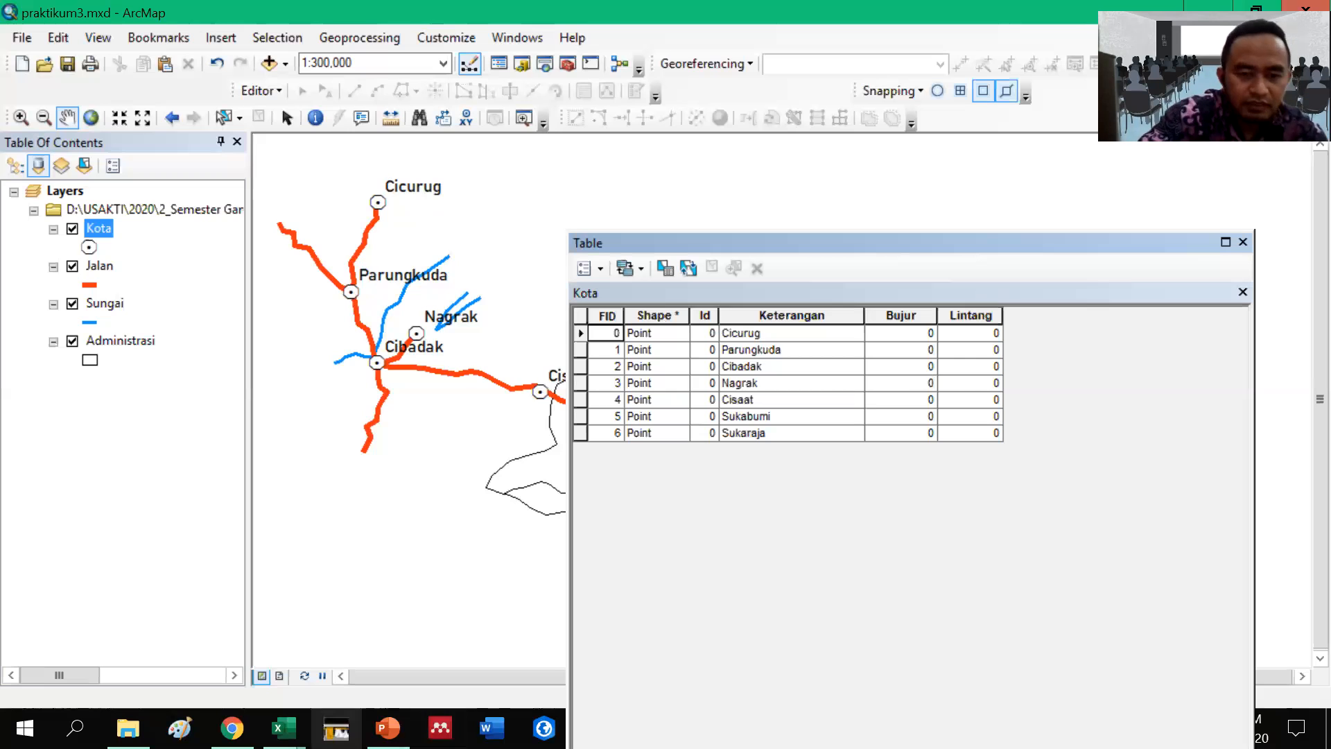
Step: Switch to the PowerPoint presentation, show the Display XY slide, and look through the neighbouring slides
{"action": "left_click", "coordinate": [388, 728]}
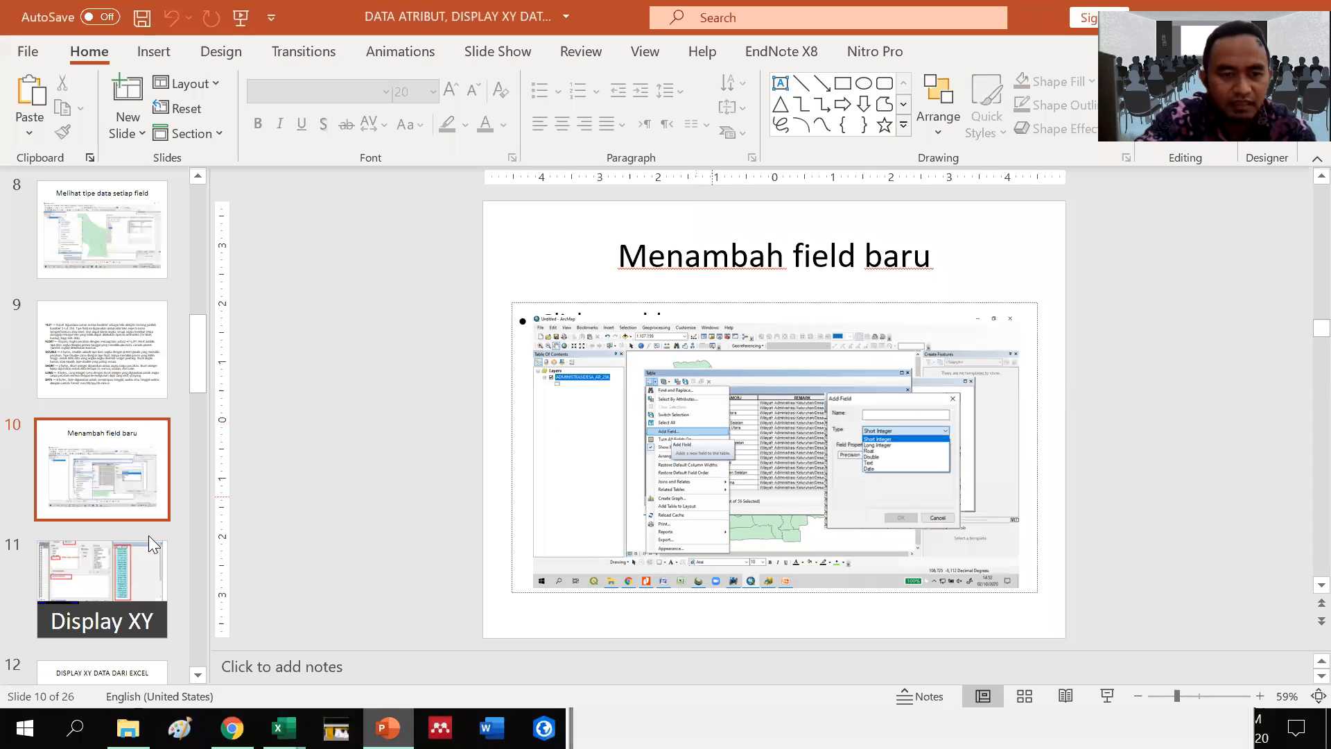
{"action": "left_click", "coordinate": [147, 572]}
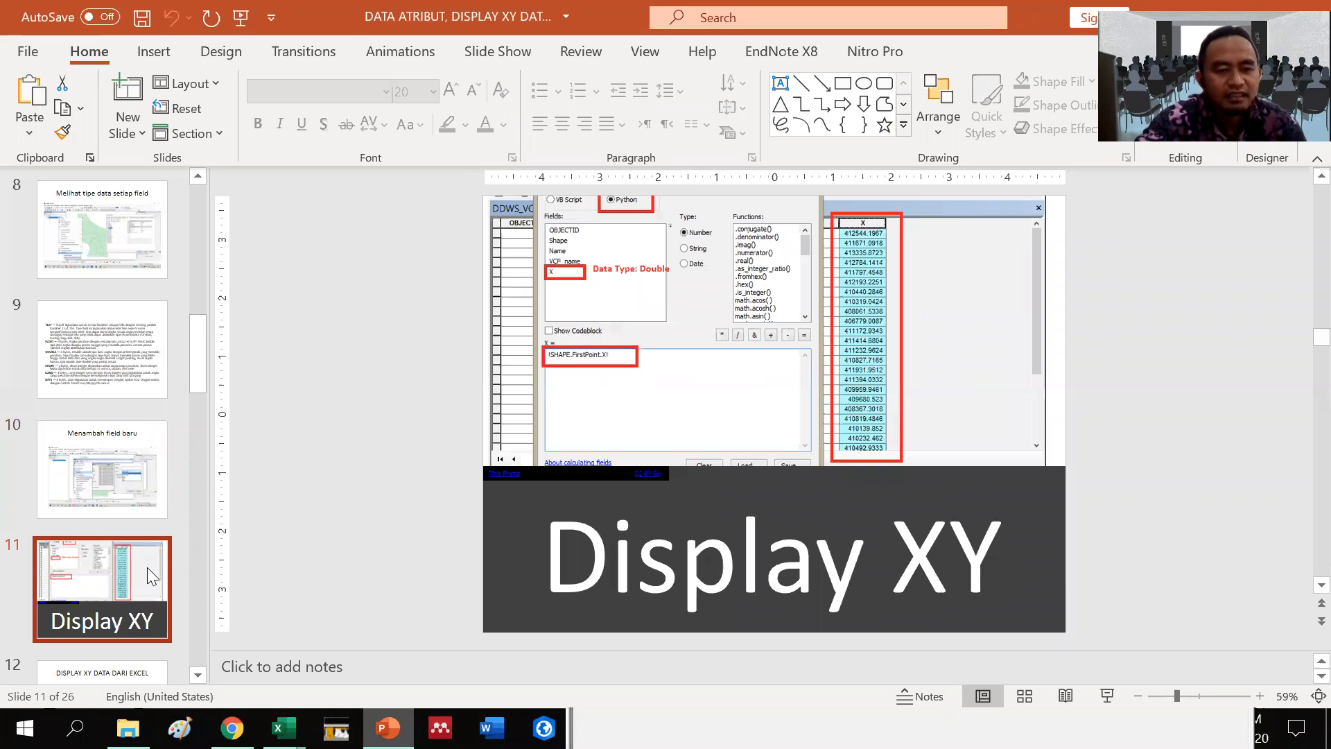
{"action": "scroll", "coordinate": [147, 567], "scroll_direction": "down", "scroll_amount": 1}
{"action": "scroll", "coordinate": [147, 567], "scroll_direction": "down", "scroll_amount": 1}
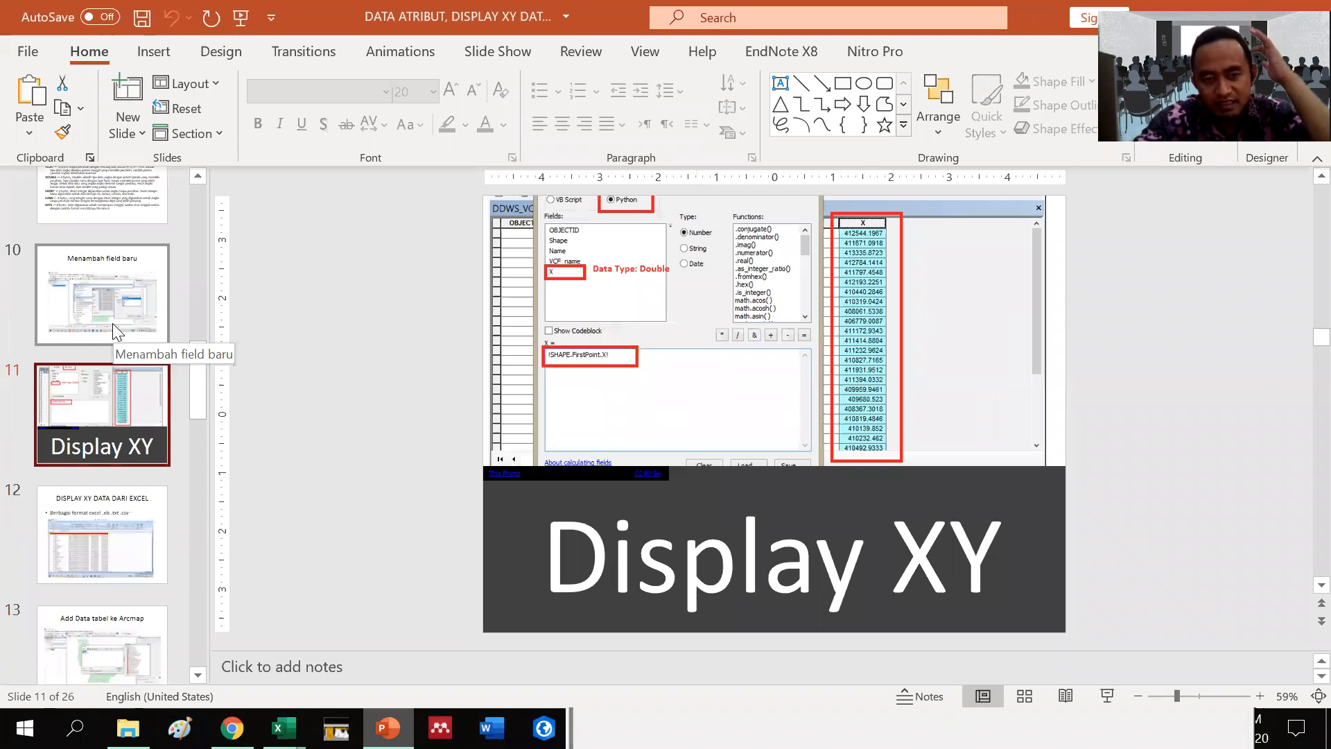
{"action": "scroll", "coordinate": [114, 331], "scroll_direction": "up", "scroll_amount": 1}
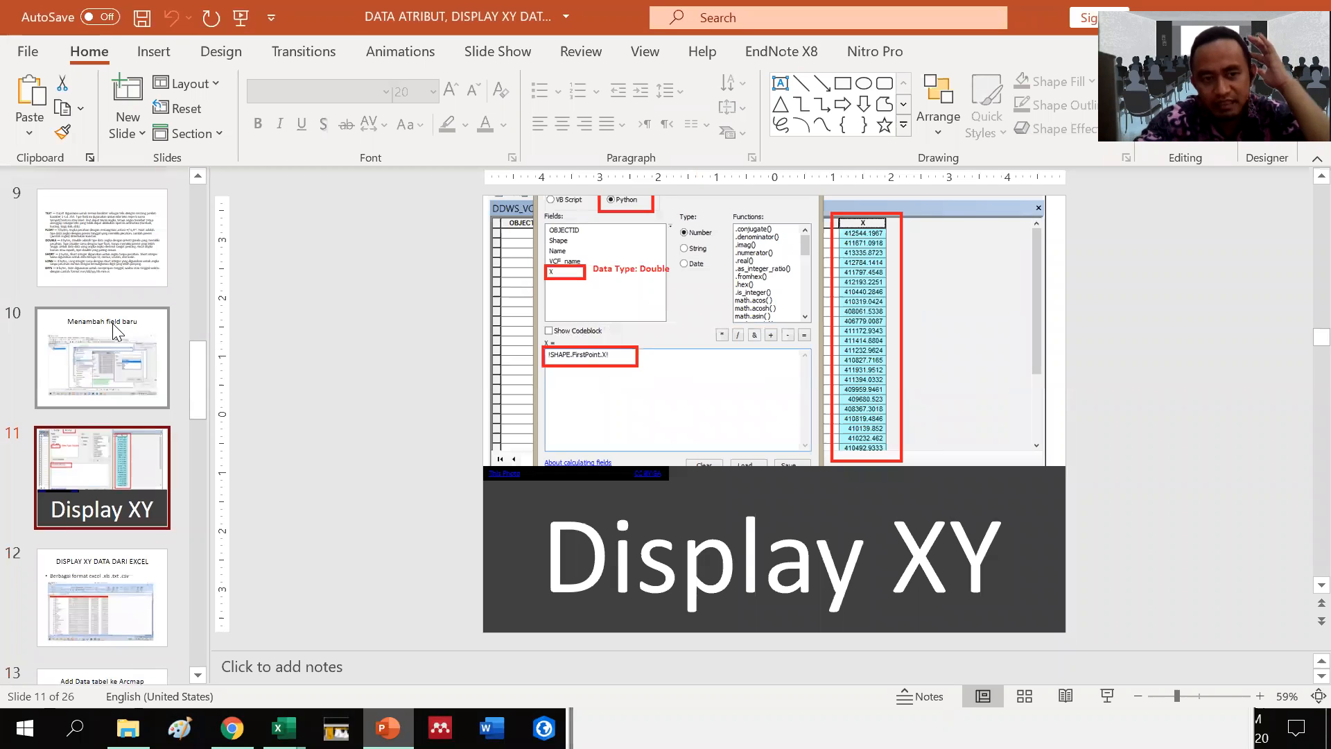
{"action": "scroll", "coordinate": [114, 332], "scroll_direction": "up", "scroll_amount": 3}
{"action": "scroll", "coordinate": [115, 331], "scroll_direction": "up", "scroll_amount": 3}
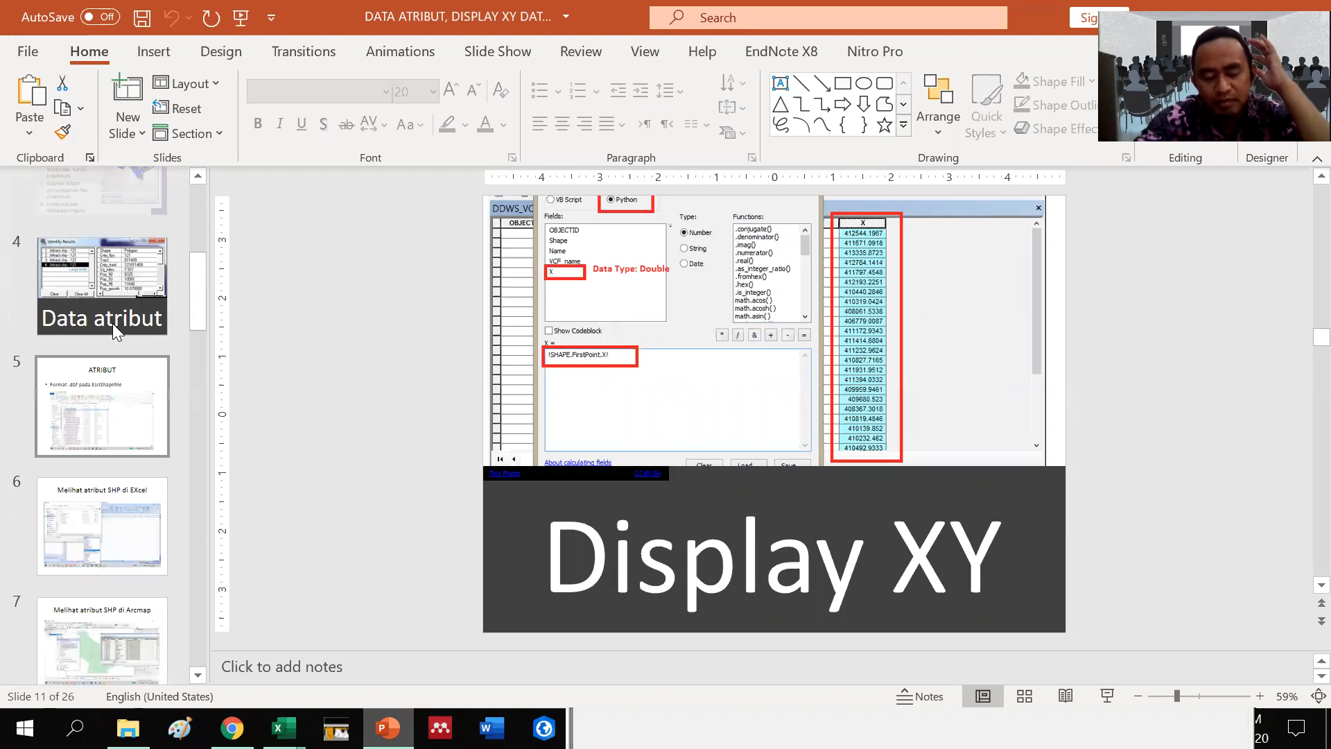
{"action": "scroll", "coordinate": [117, 333], "scroll_direction": "down", "scroll_amount": 1}
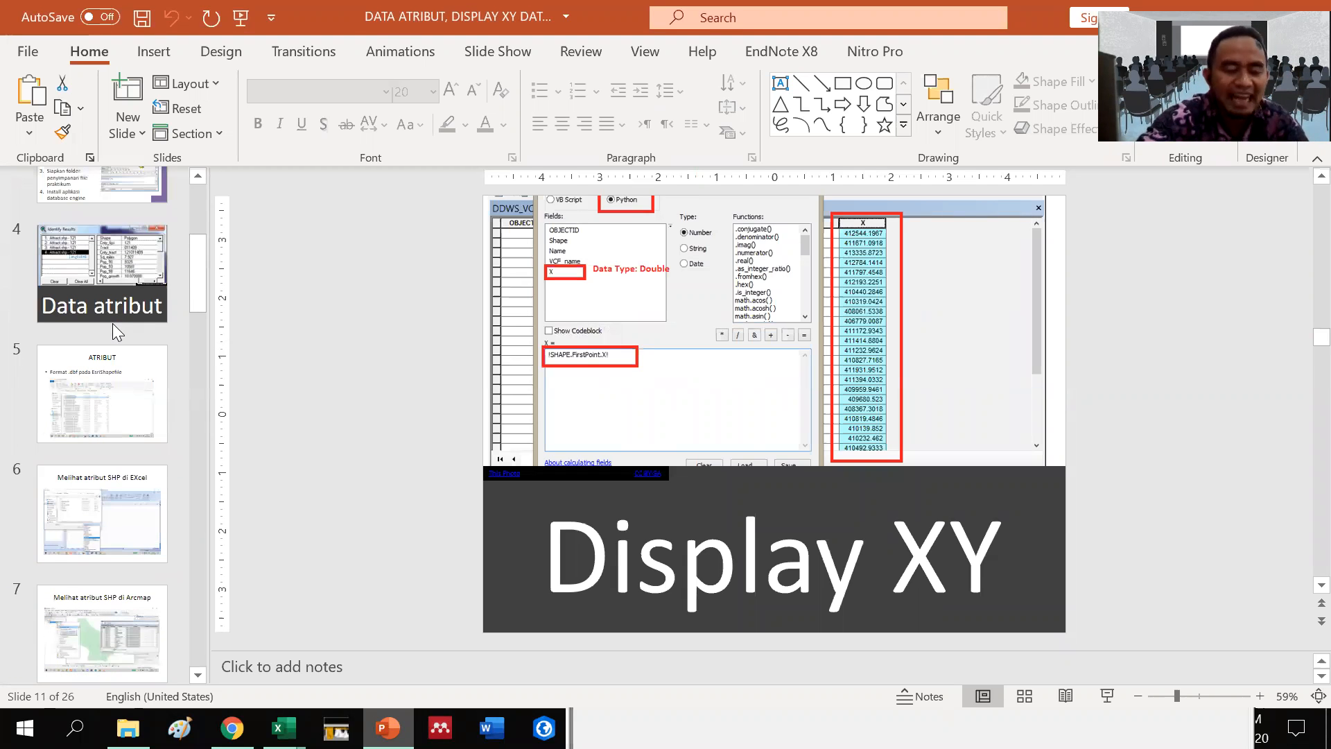
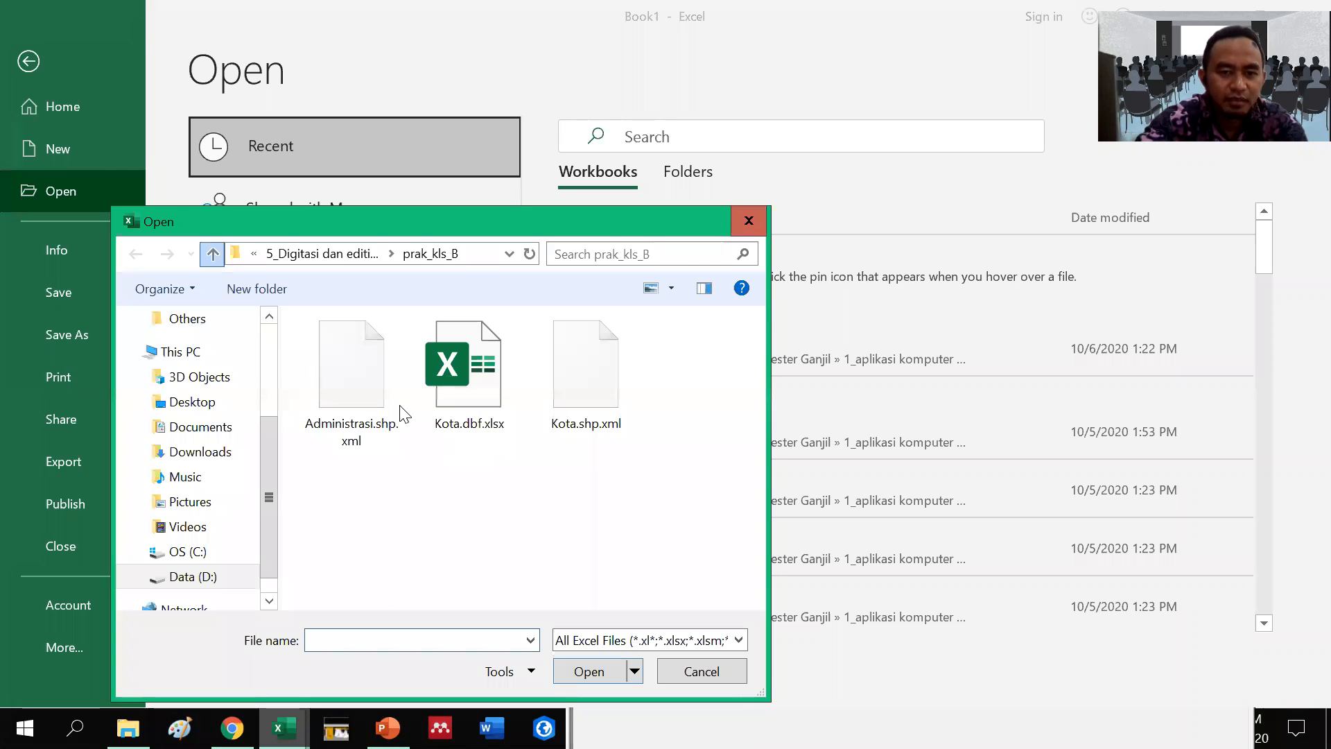
Step: Open the TABEL_SURVEY.xlsx workbook in Excel from the prak_kls_B folder inside 6_Atribut dan analisis data
{"action": "key", "text": "alt+Up"}
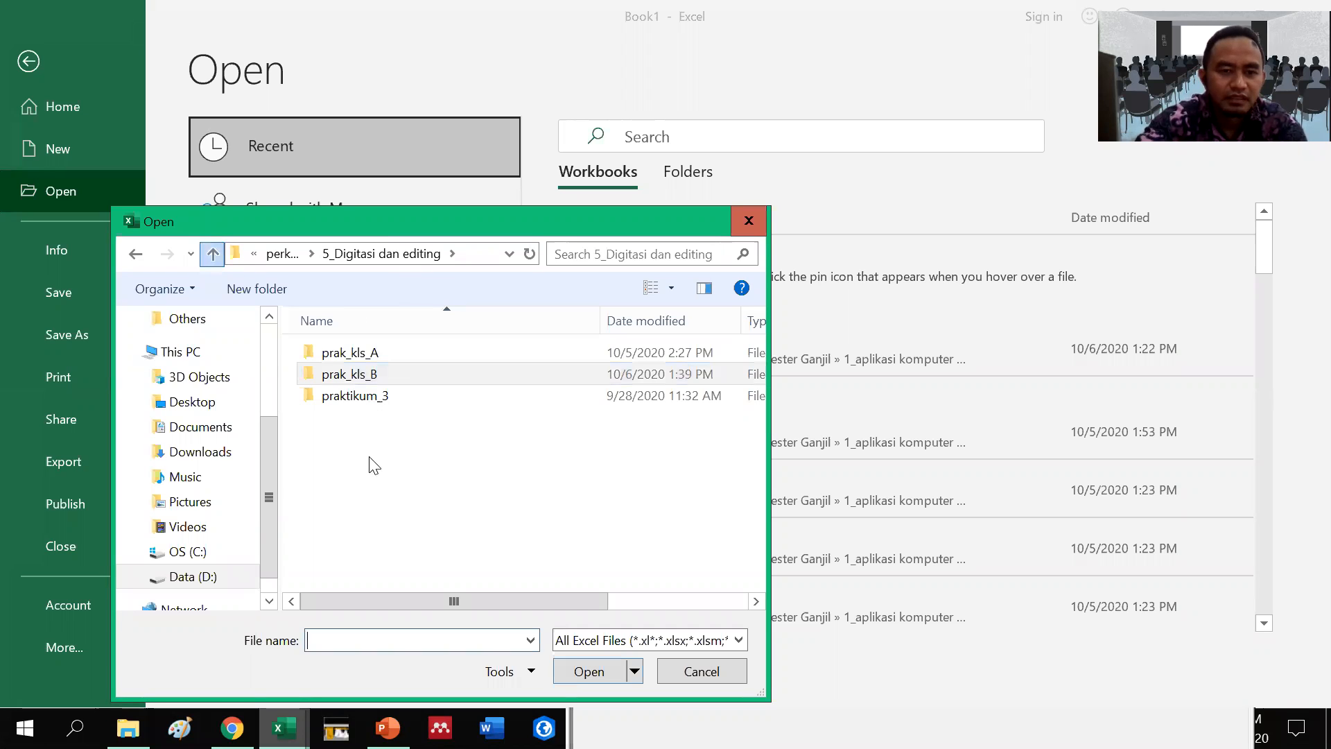
{"action": "key", "text": "alt+Up"}
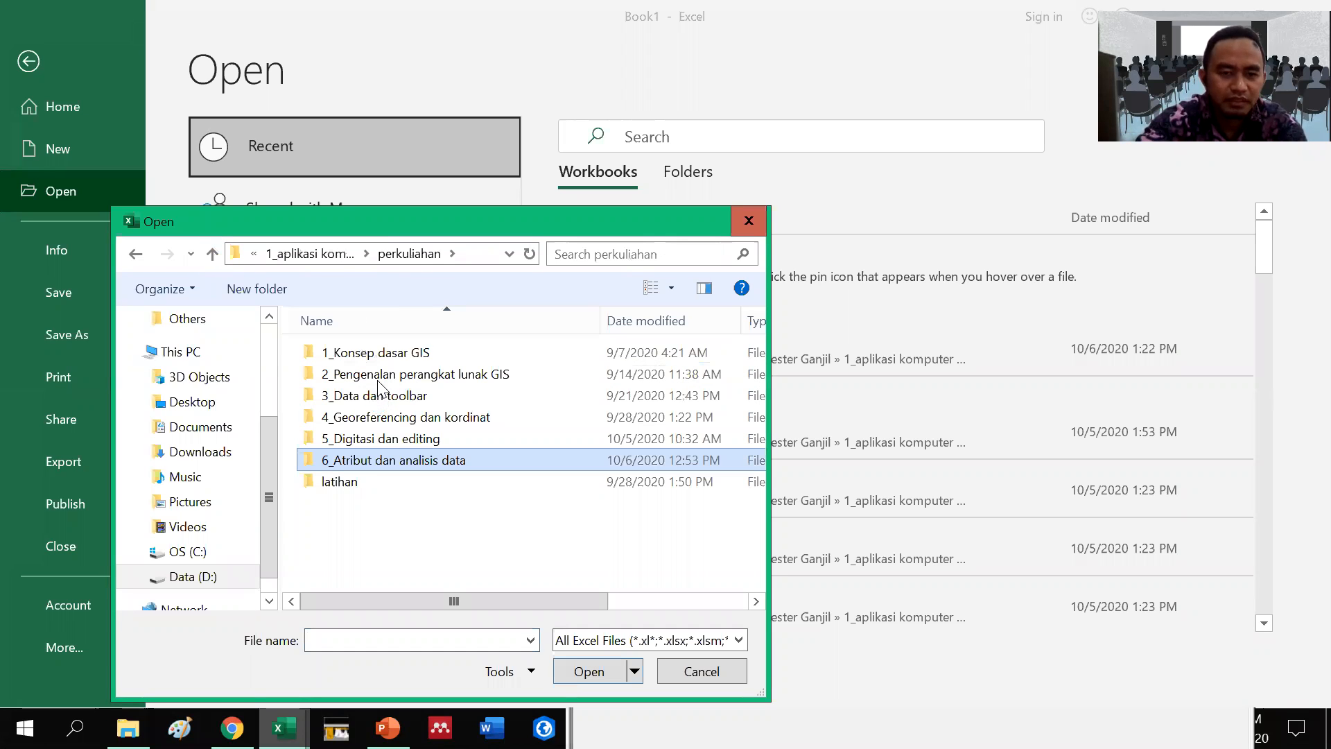
{"action": "key", "text": "Return"}
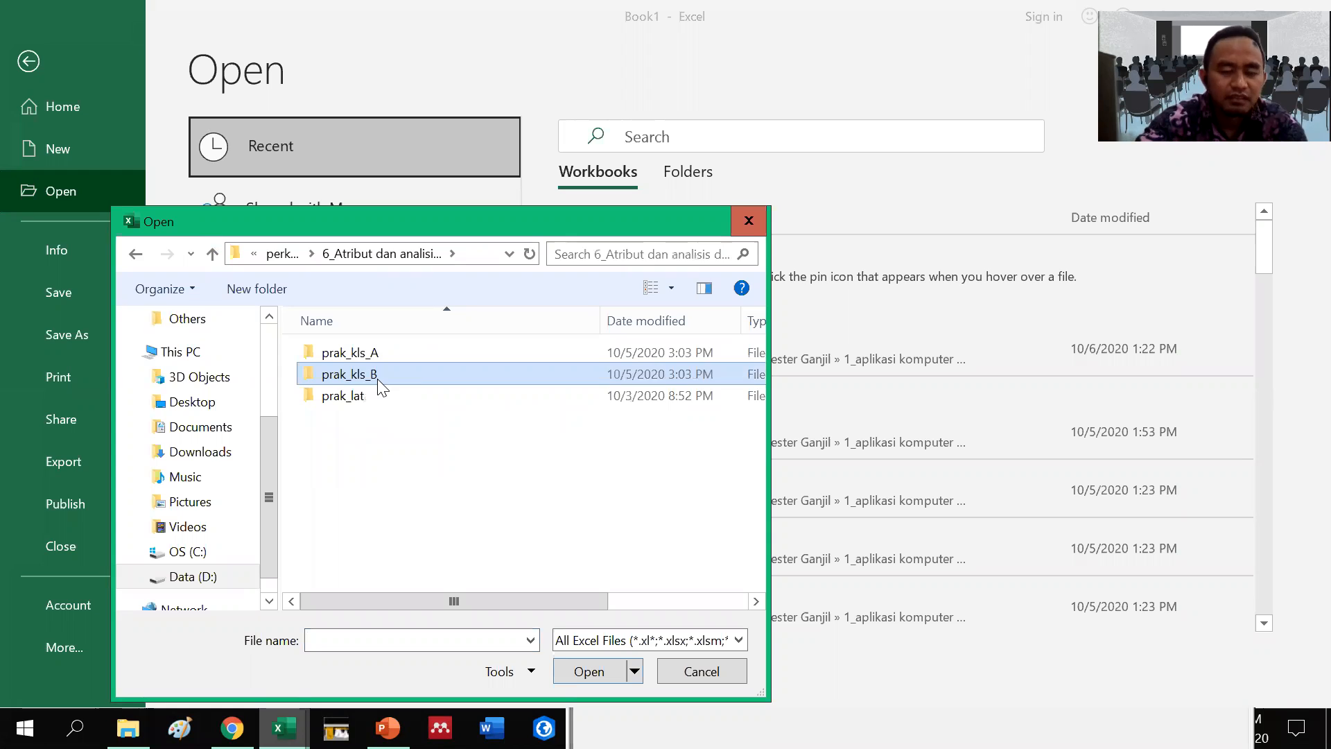
{"action": "double_click", "coordinate": [378, 380]}
{"action": "left_click", "coordinate": [346, 421]}
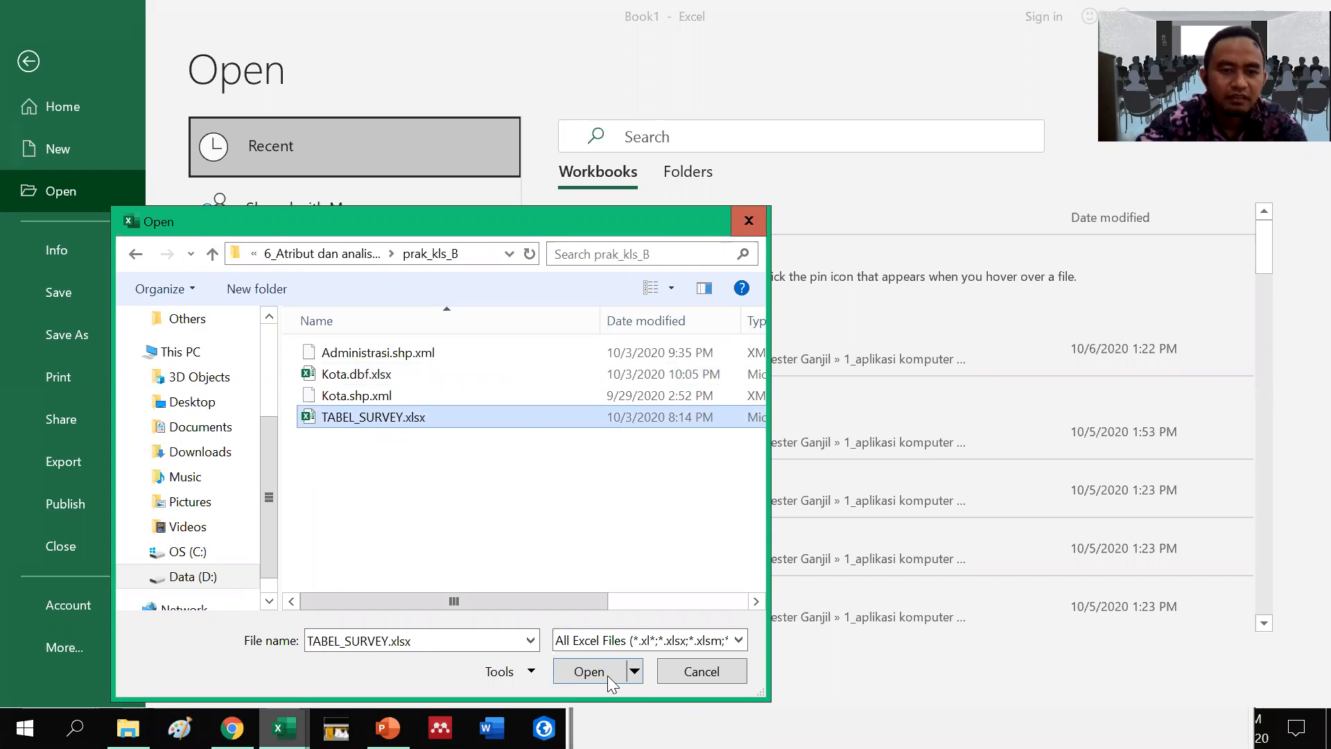
{"action": "left_click", "coordinate": [589, 671]}
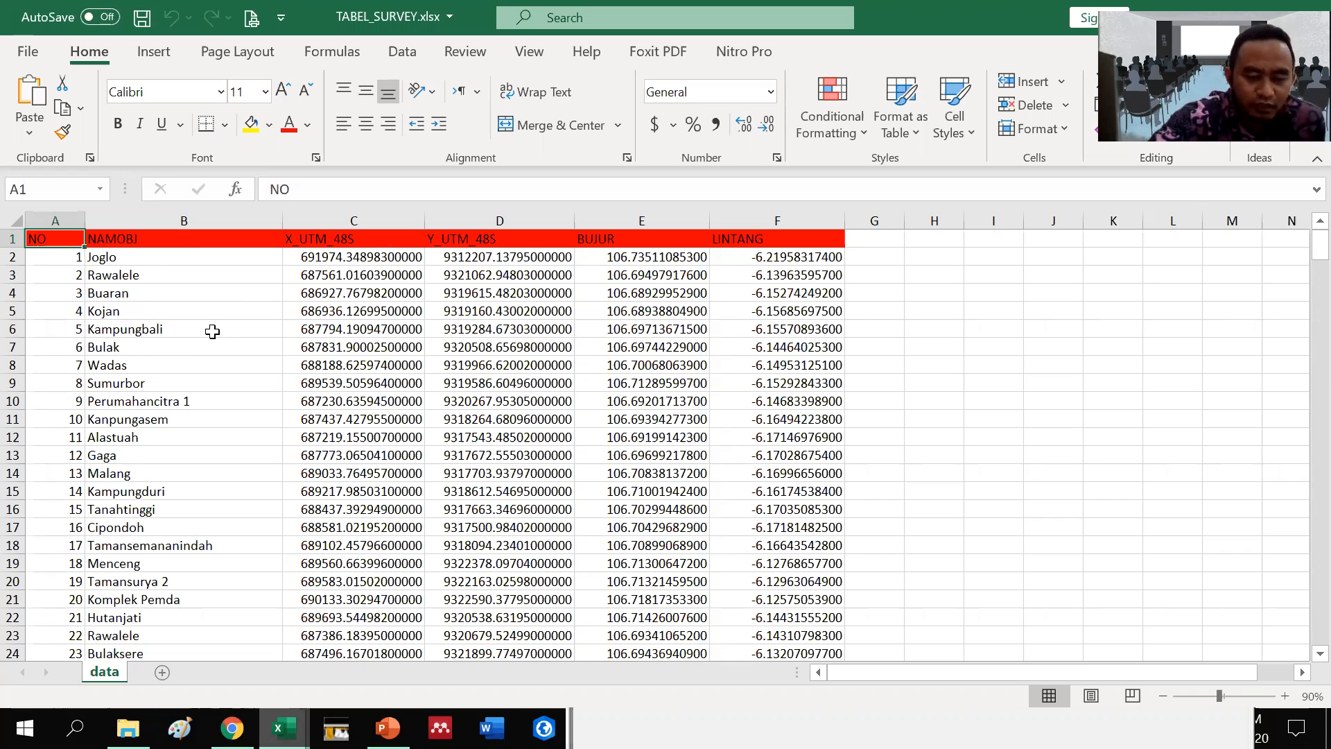
Step: Look through the survey records on the data sheet of TABEL_SURVEY.xlsx and return to the first row
{"action": "scroll", "coordinate": [206, 325], "scroll_direction": "down", "scroll_amount": 4}
{"action": "scroll", "coordinate": [214, 528], "scroll_direction": "down", "scroll_amount": 20}
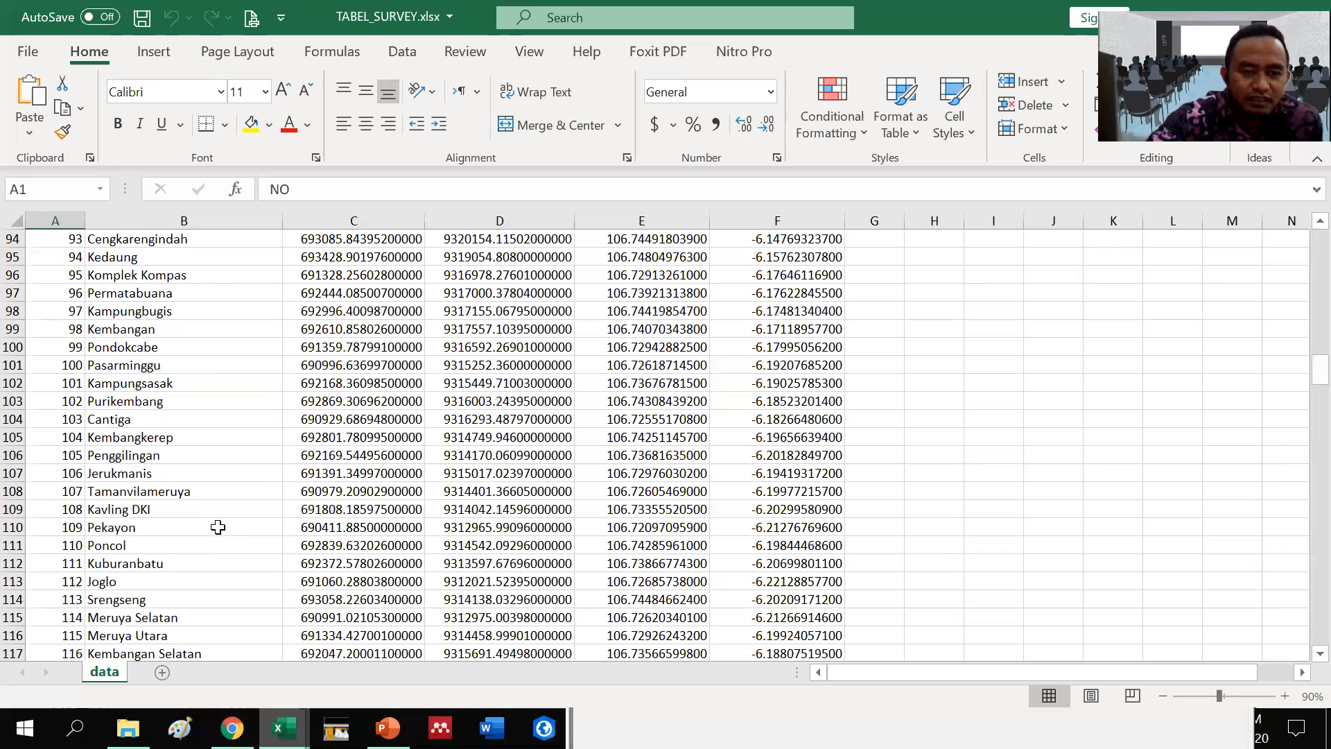
{"action": "scroll", "coordinate": [218, 527], "scroll_direction": "down", "scroll_amount": 20}
{"action": "scroll", "coordinate": [217, 527], "scroll_direction": "up", "scroll_amount": 16}
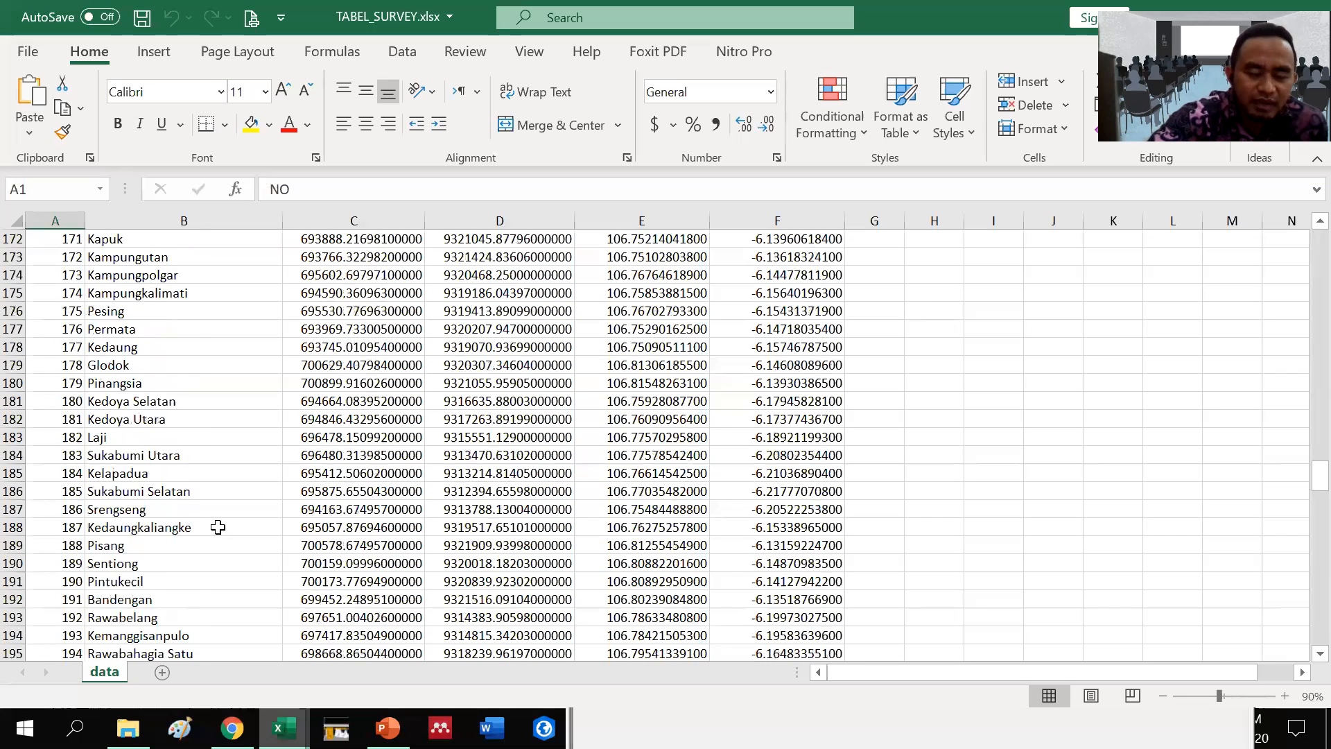
{"action": "scroll", "coordinate": [218, 527], "scroll_direction": "up", "scroll_amount": 3}
{"action": "scroll", "coordinate": [218, 527], "scroll_direction": "up", "scroll_amount": 20}
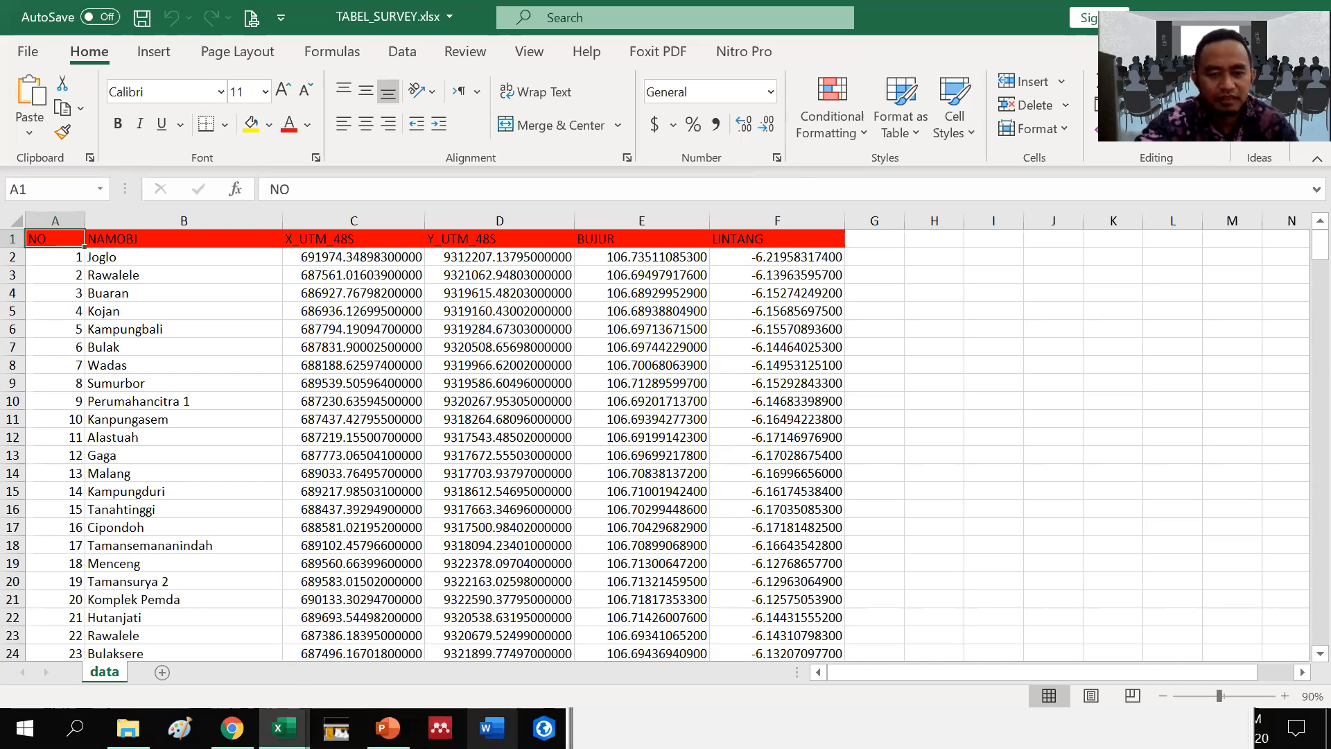
Step: Shift the Kota attribute table slightly upward in ArcMap, then switch to PowerPoint and show the Add Data tabel ke Arcmap slide
{"action": "mouse_move", "coordinate": [388, 728]}
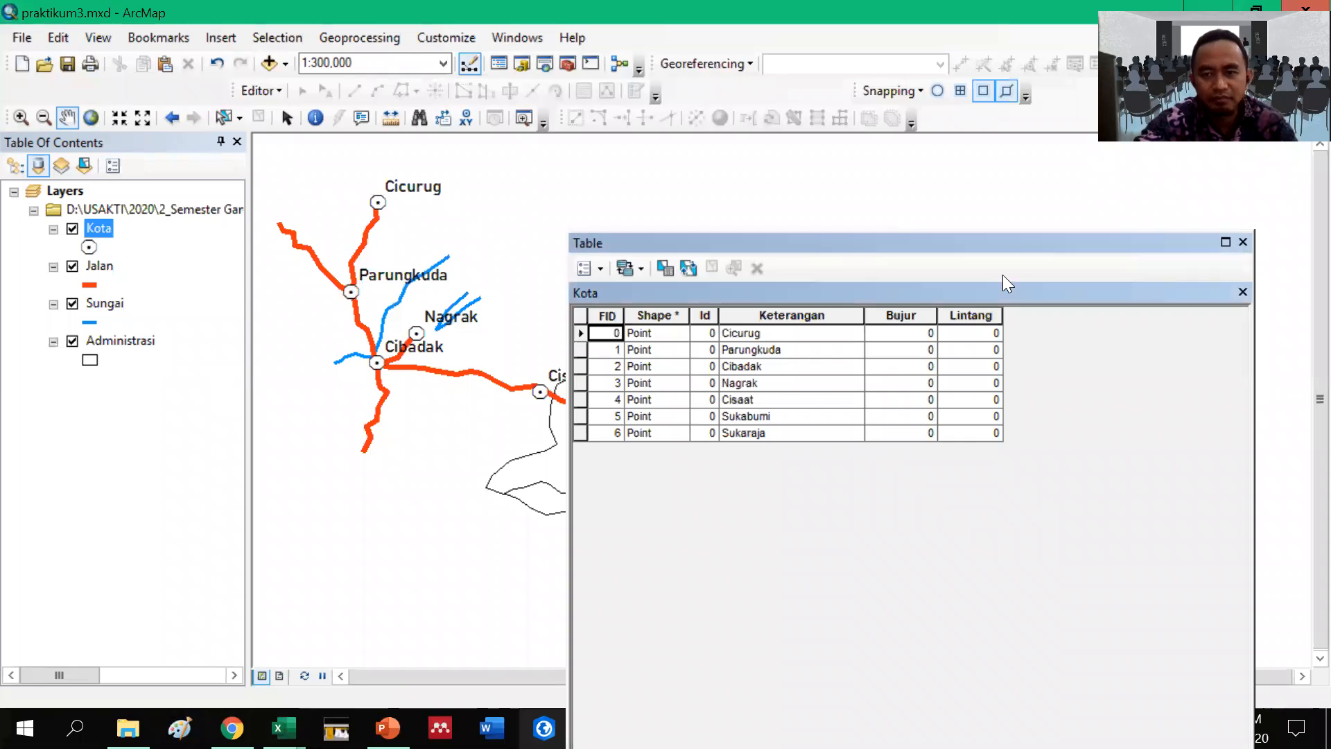
{"action": "left_click_drag", "start_coordinate": [1008, 246], "coordinate": [1015, 216]}
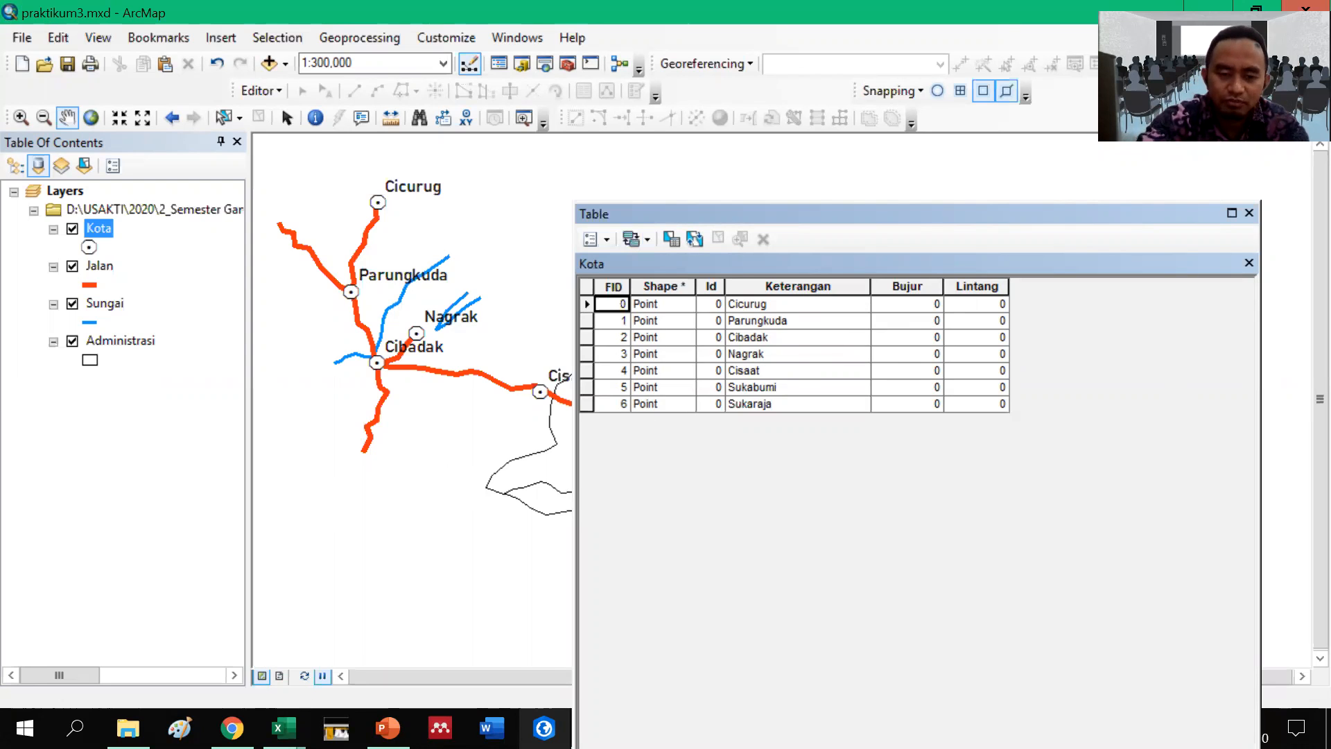
{"action": "mouse_move", "coordinate": [284, 728]}
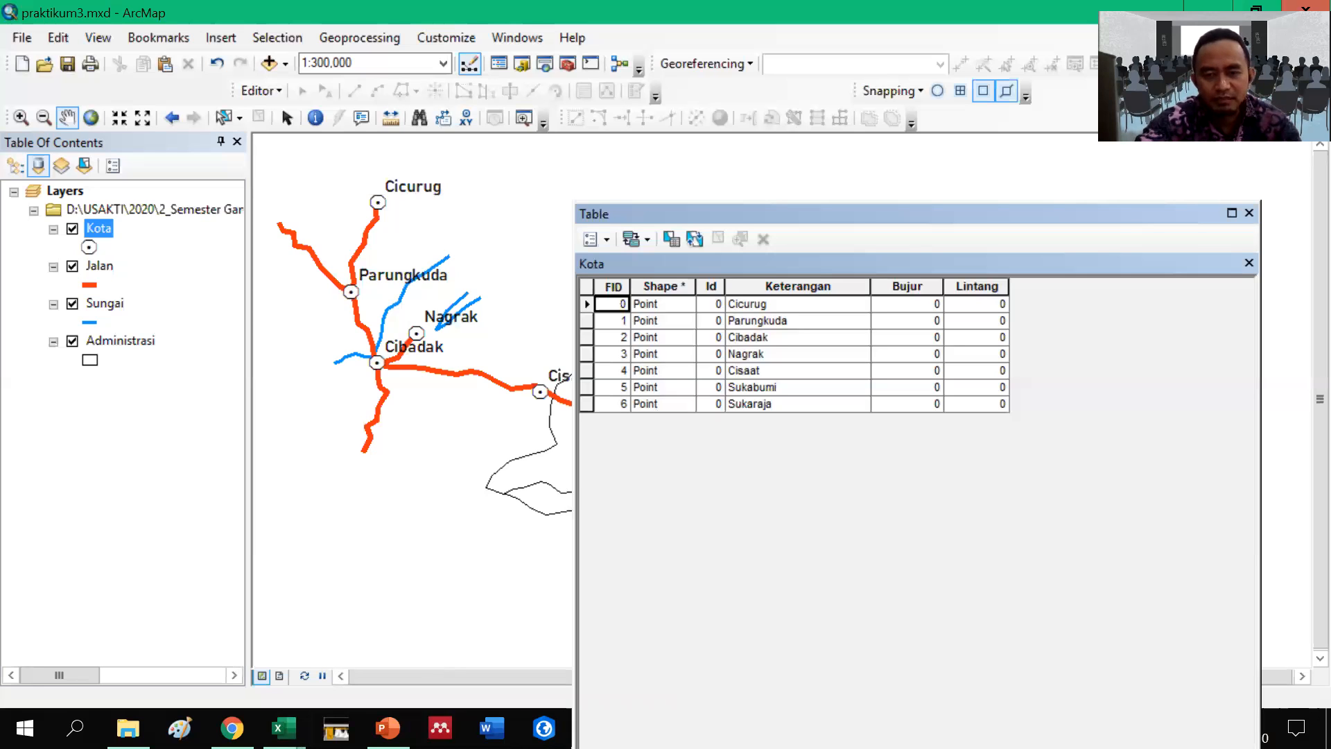
{"action": "left_click", "coordinate": [389, 728]}
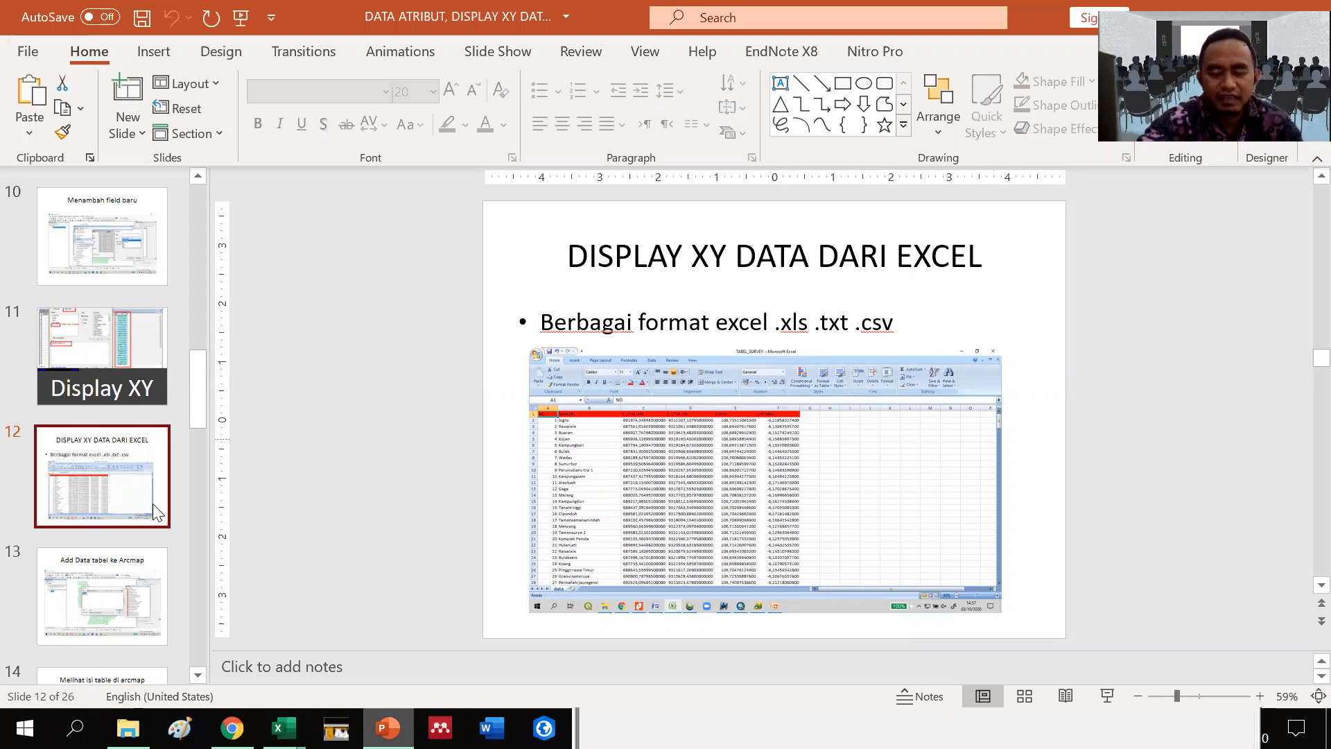
{"action": "key", "text": "Down"}
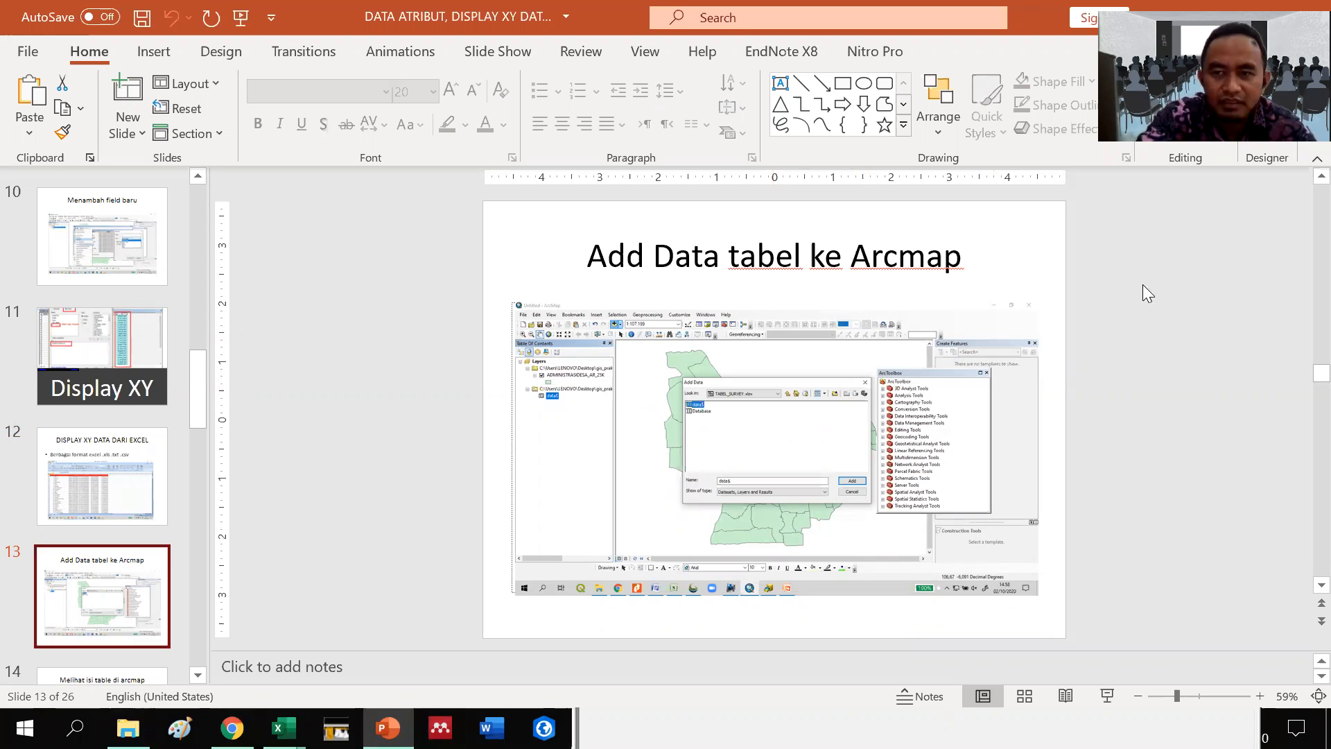
Step: Return to ArcMap, close the Kota attribute table, and browse for data to add in the prak_kls_B folder inside 6_Atribut dan analisis data
{"action": "key", "text": "alt+Tab"}
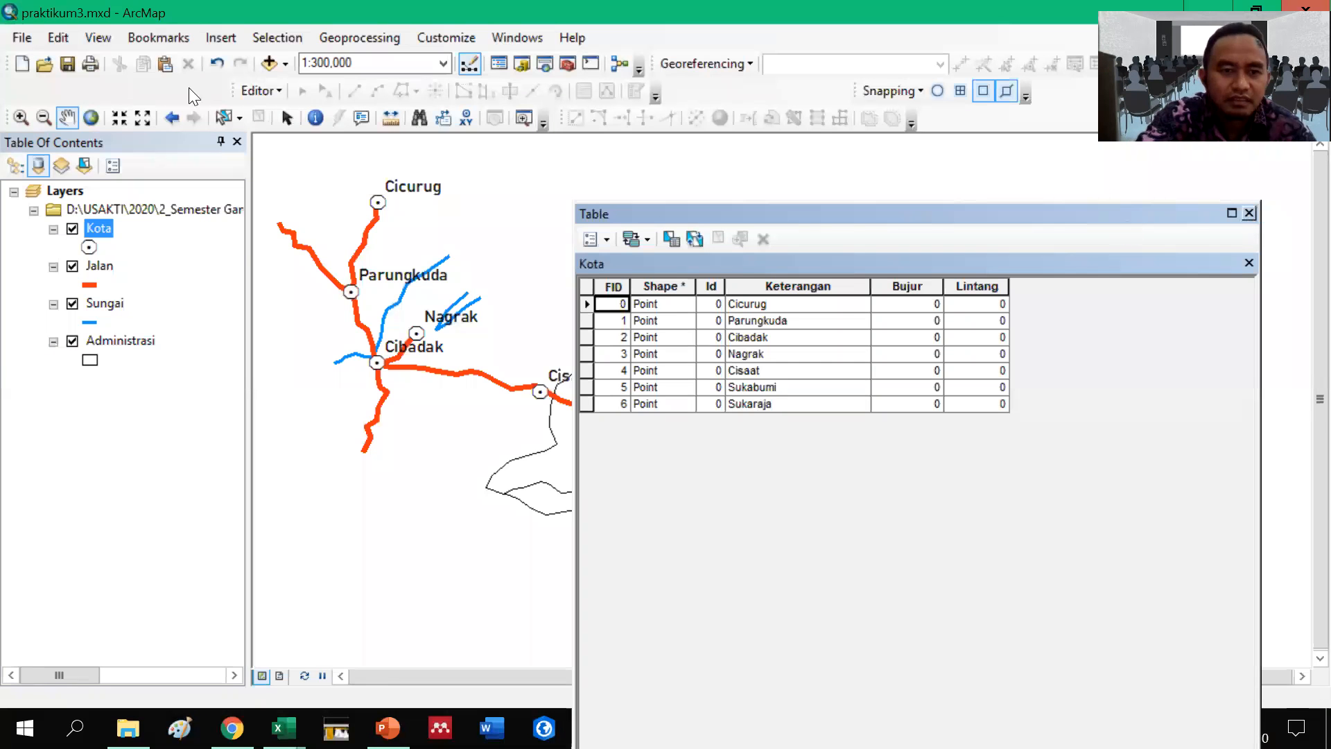
{"action": "left_click", "coordinate": [1248, 214]}
{"action": "left_click", "coordinate": [285, 65]}
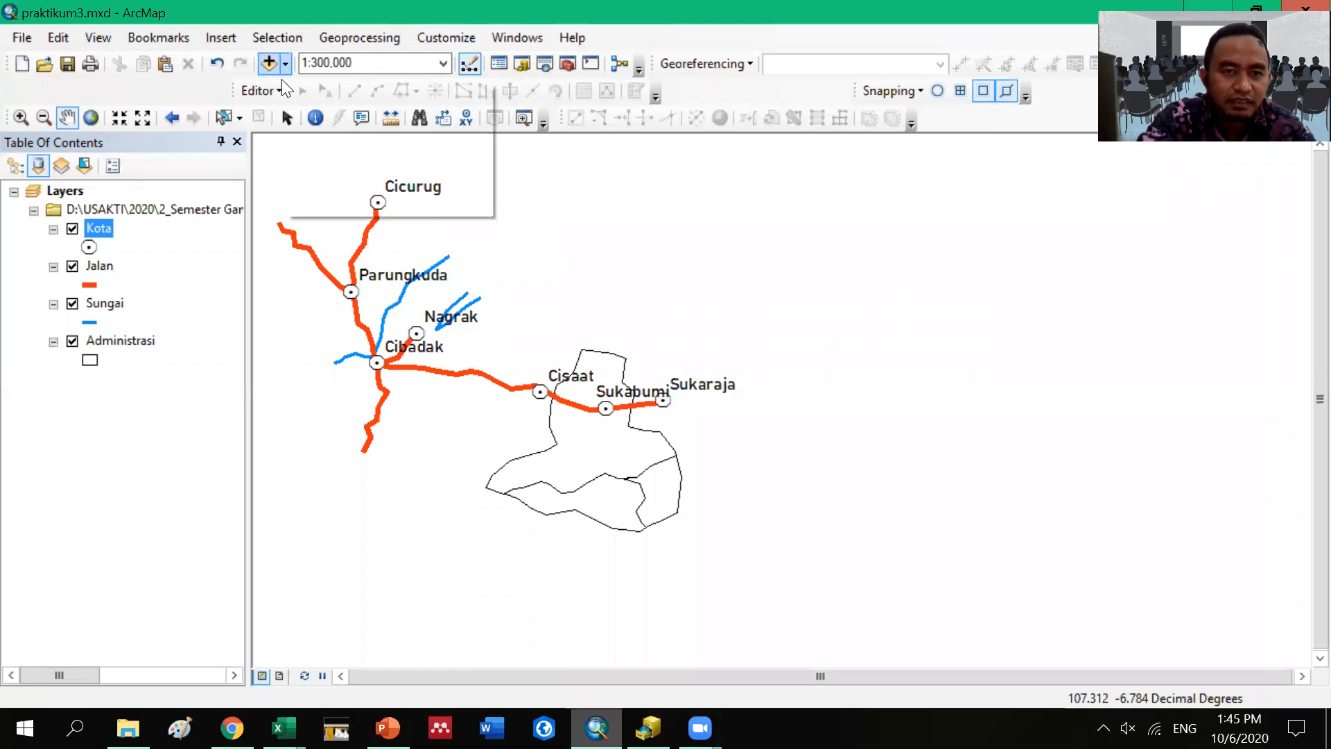
{"action": "left_click", "coordinate": [322, 88]}
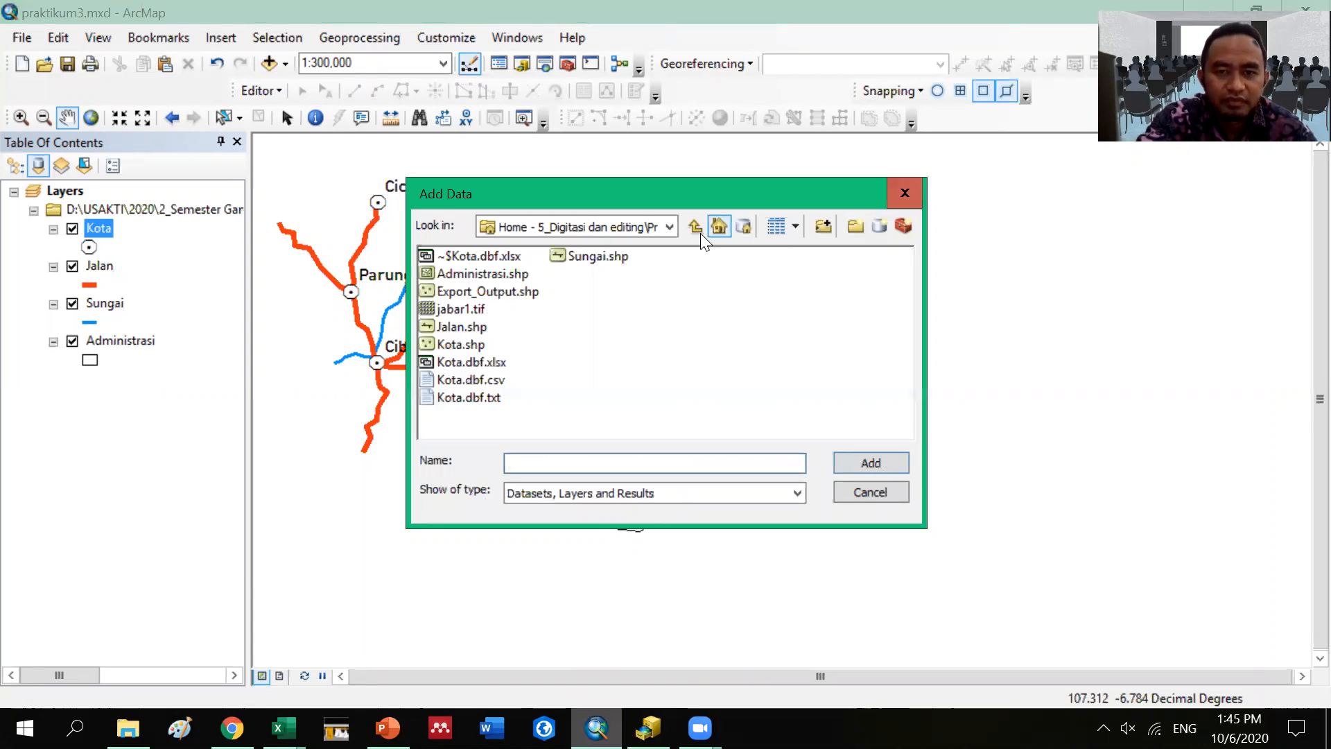
{"action": "left_click", "coordinate": [695, 226]}
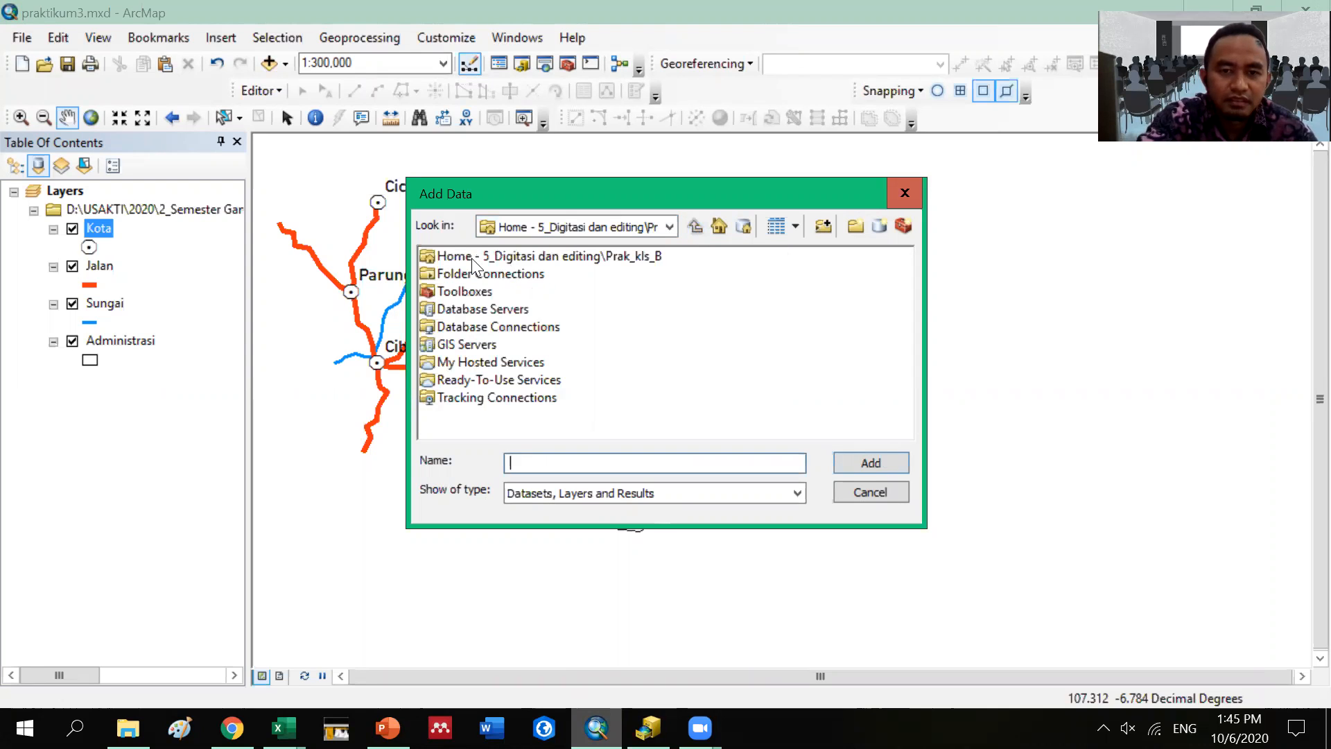
{"action": "double_click", "coordinate": [471, 258]}
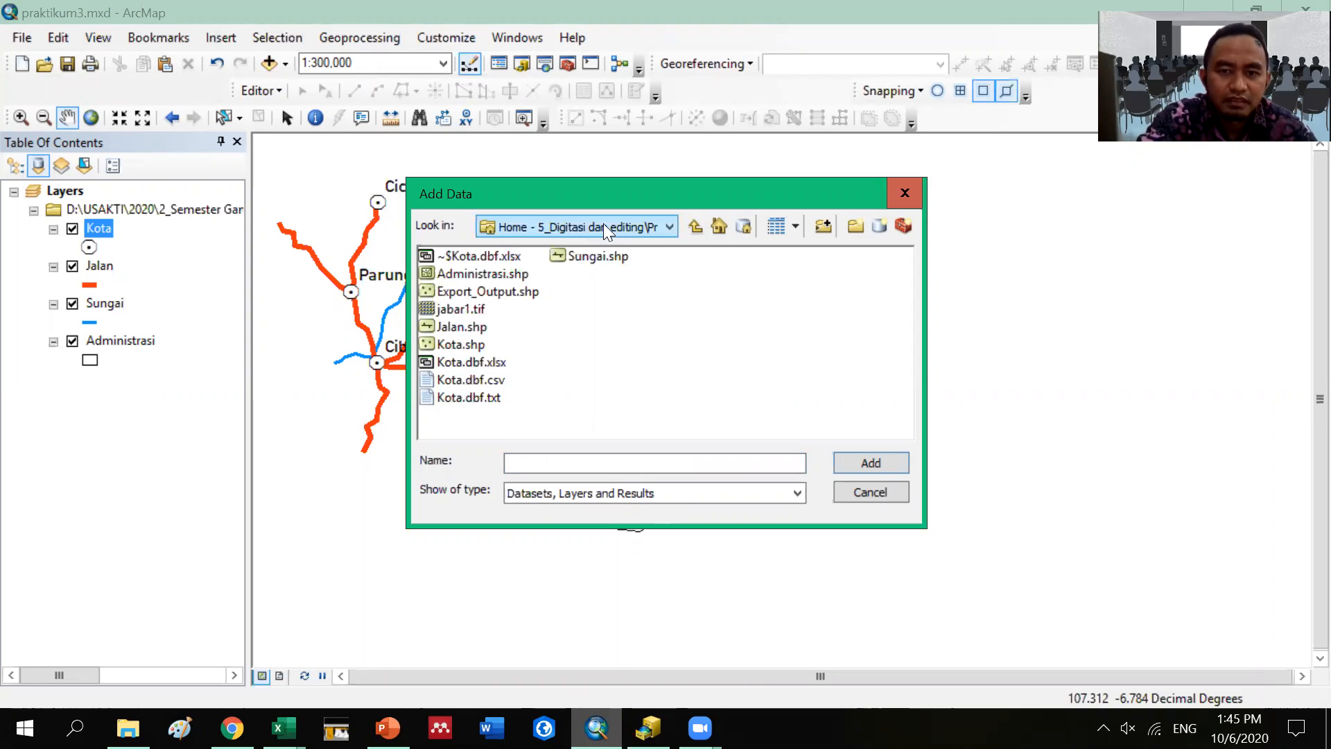
{"action": "left_click", "coordinate": [695, 230]}
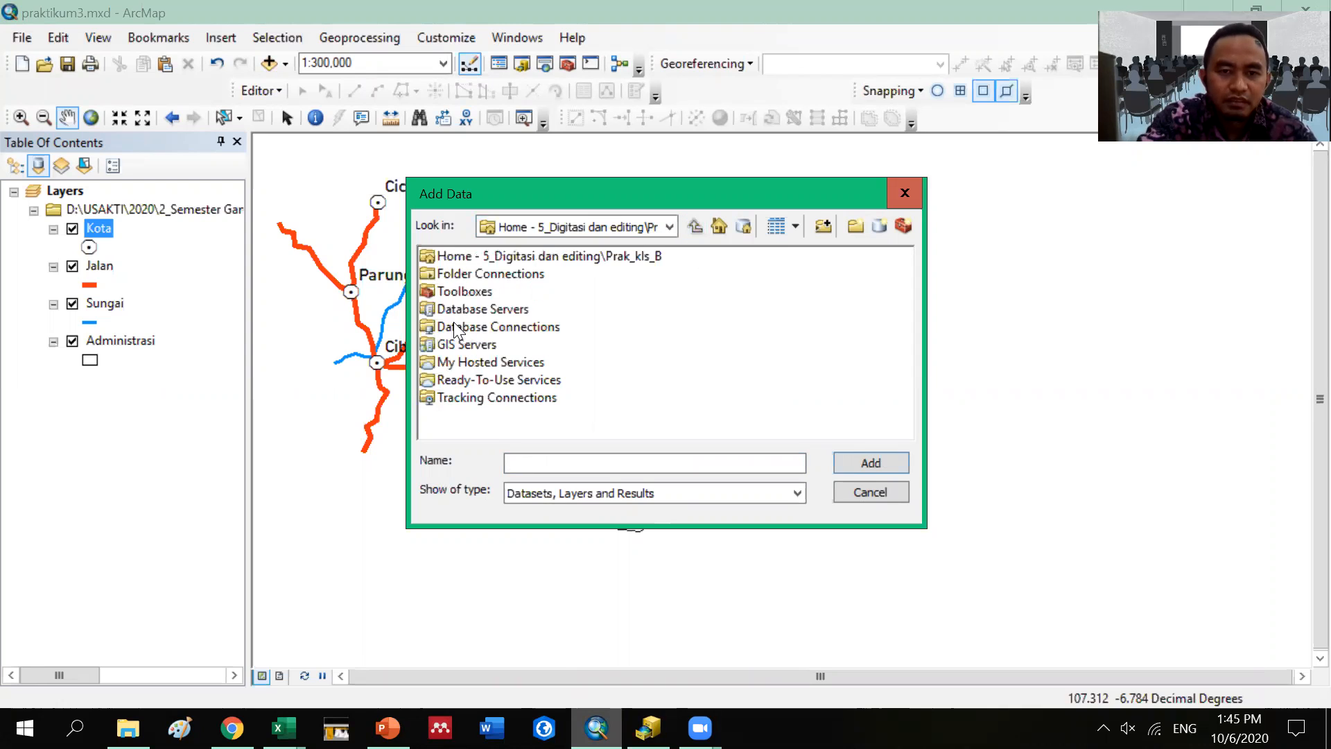
{"action": "double_click", "coordinate": [493, 278]}
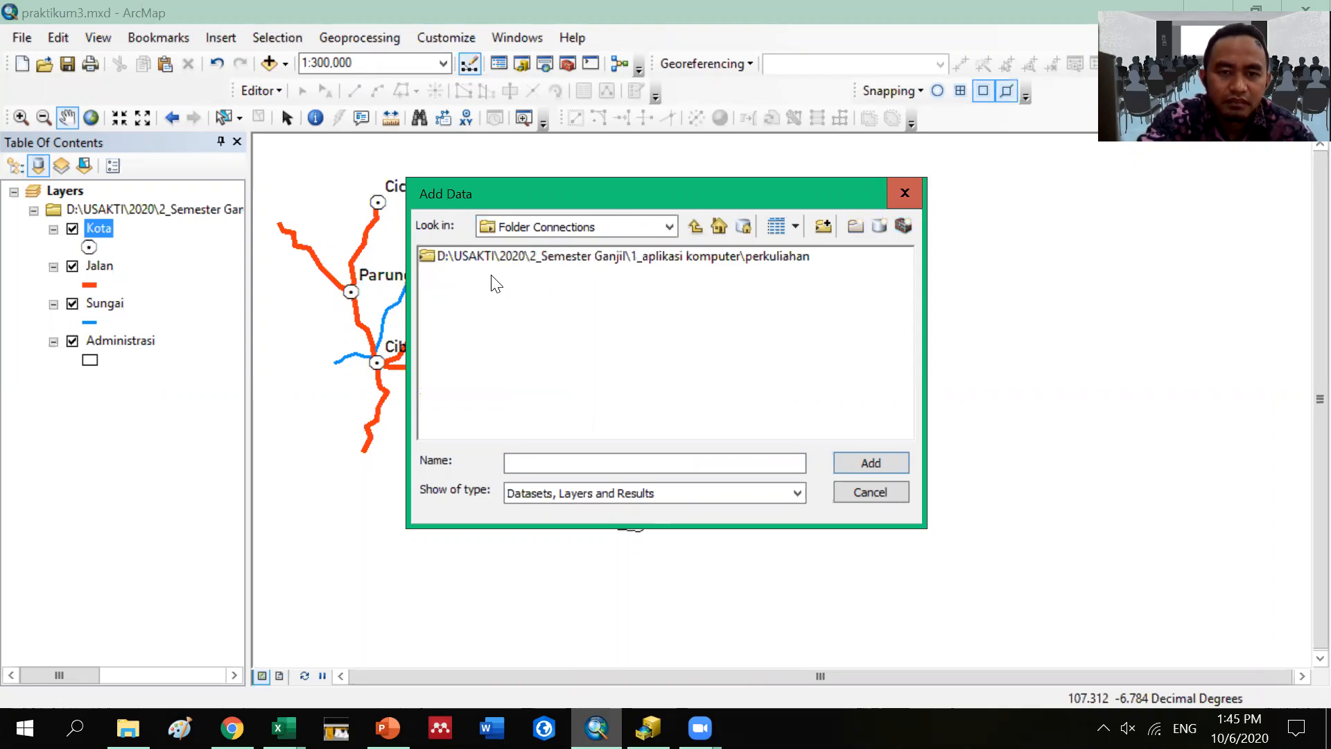
{"action": "double_click", "coordinate": [532, 262]}
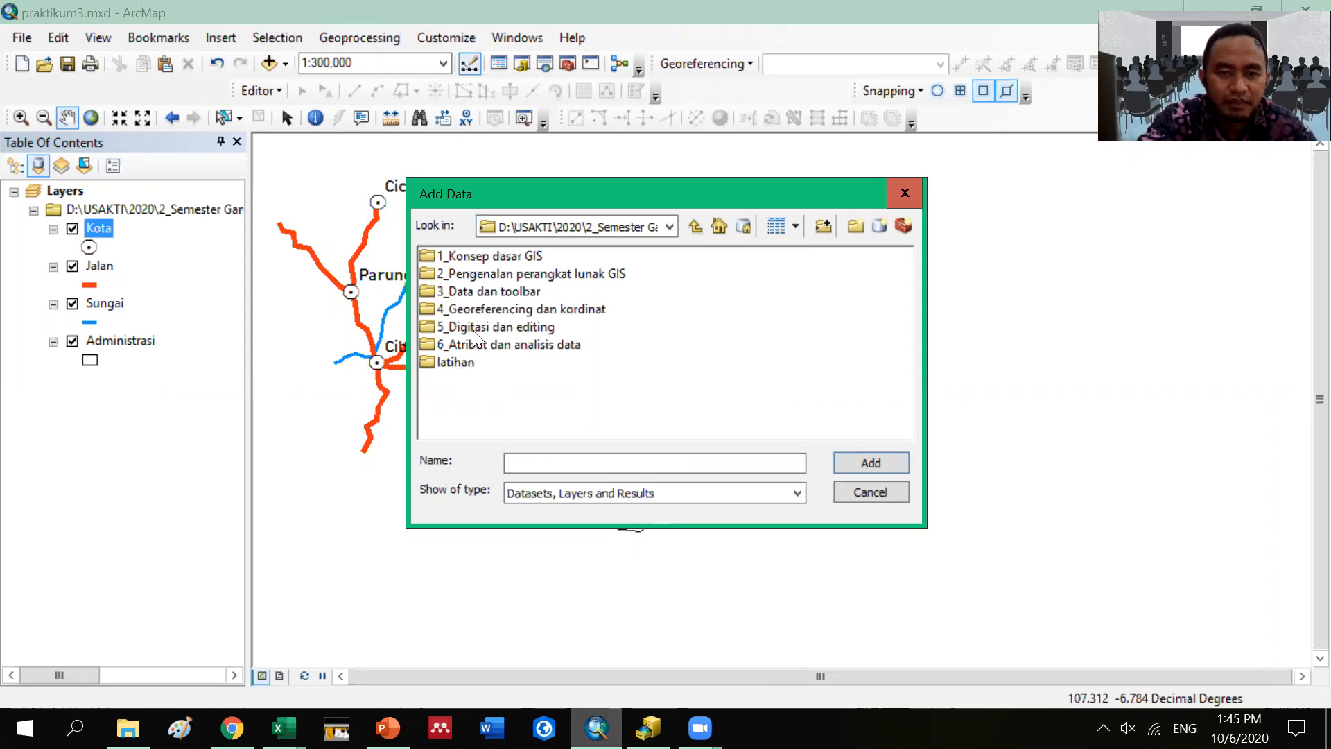
{"action": "double_click", "coordinate": [477, 344]}
{"action": "double_click", "coordinate": [477, 274]}
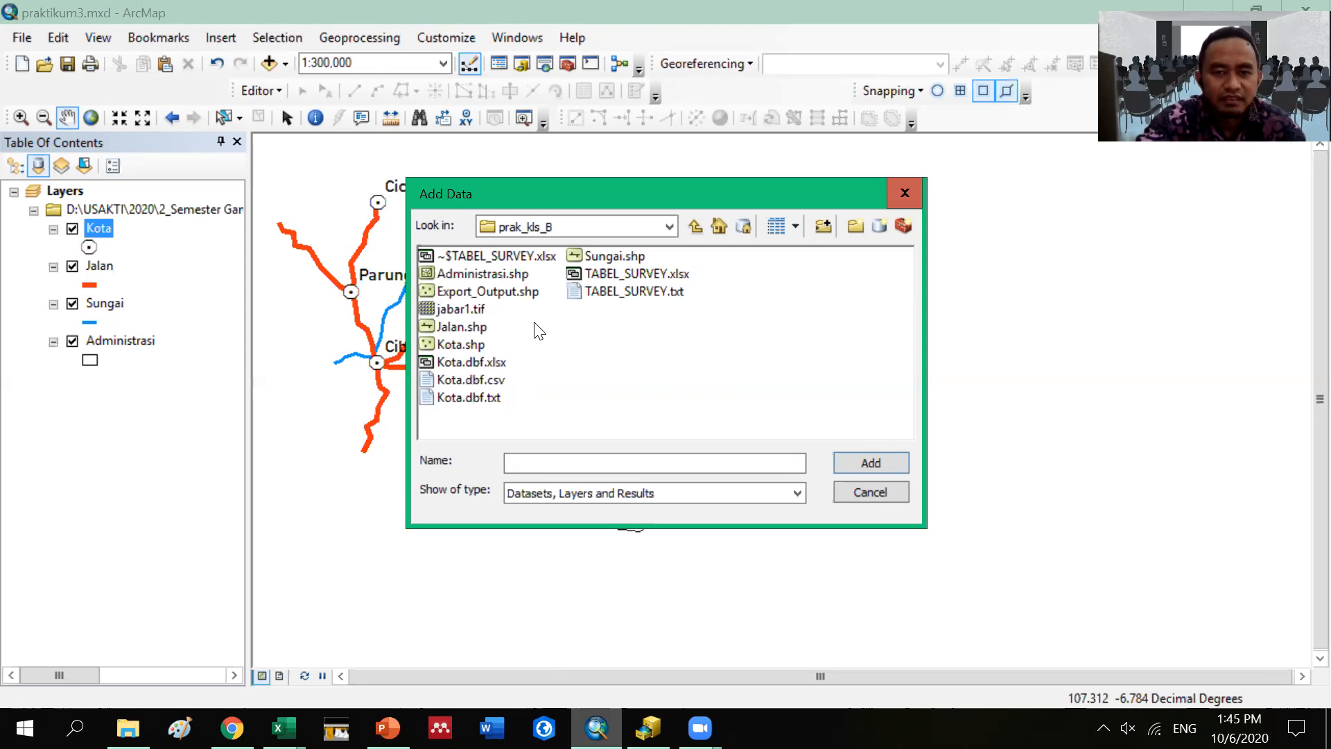
Step: Add both the data$ and Database tables from TABEL_SURVEY.xlsx to the map document
{"action": "left_click", "coordinate": [615, 276]}
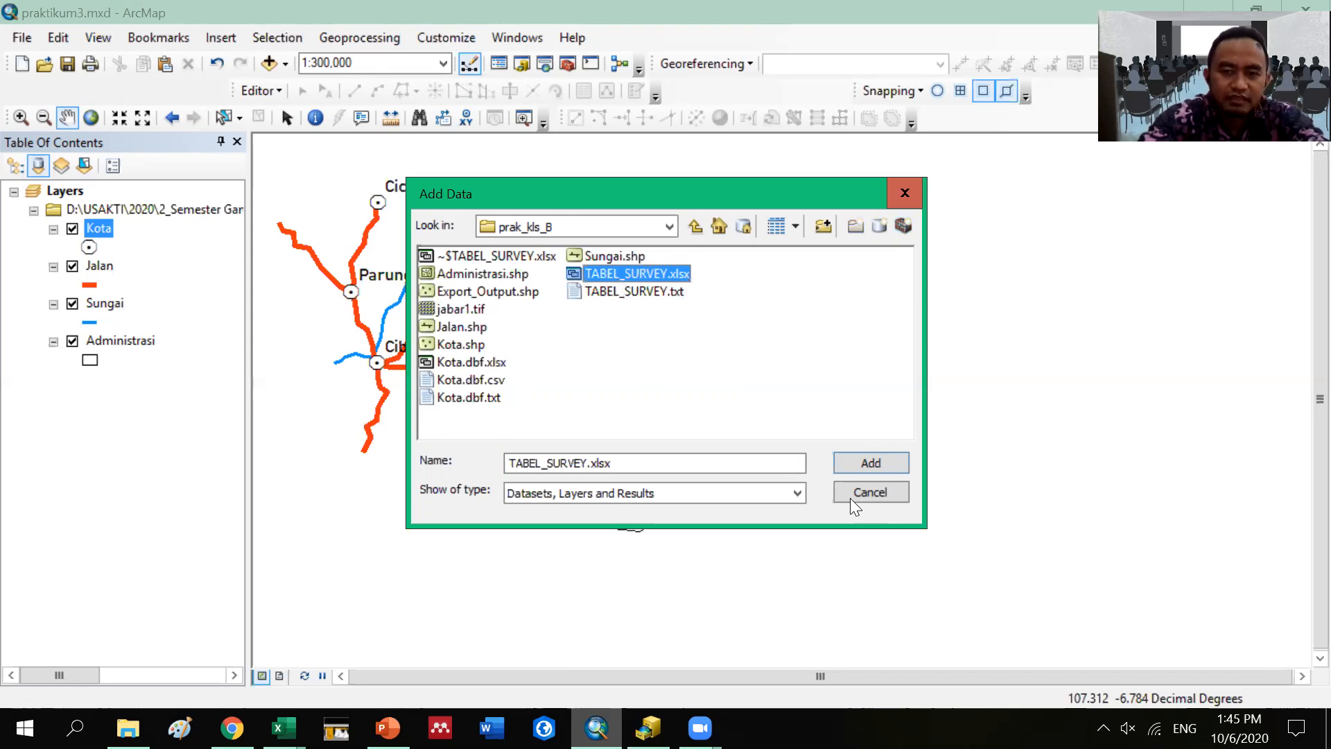
{"action": "key", "text": "shift+Down"}
{"action": "left_click", "coordinate": [856, 461]}
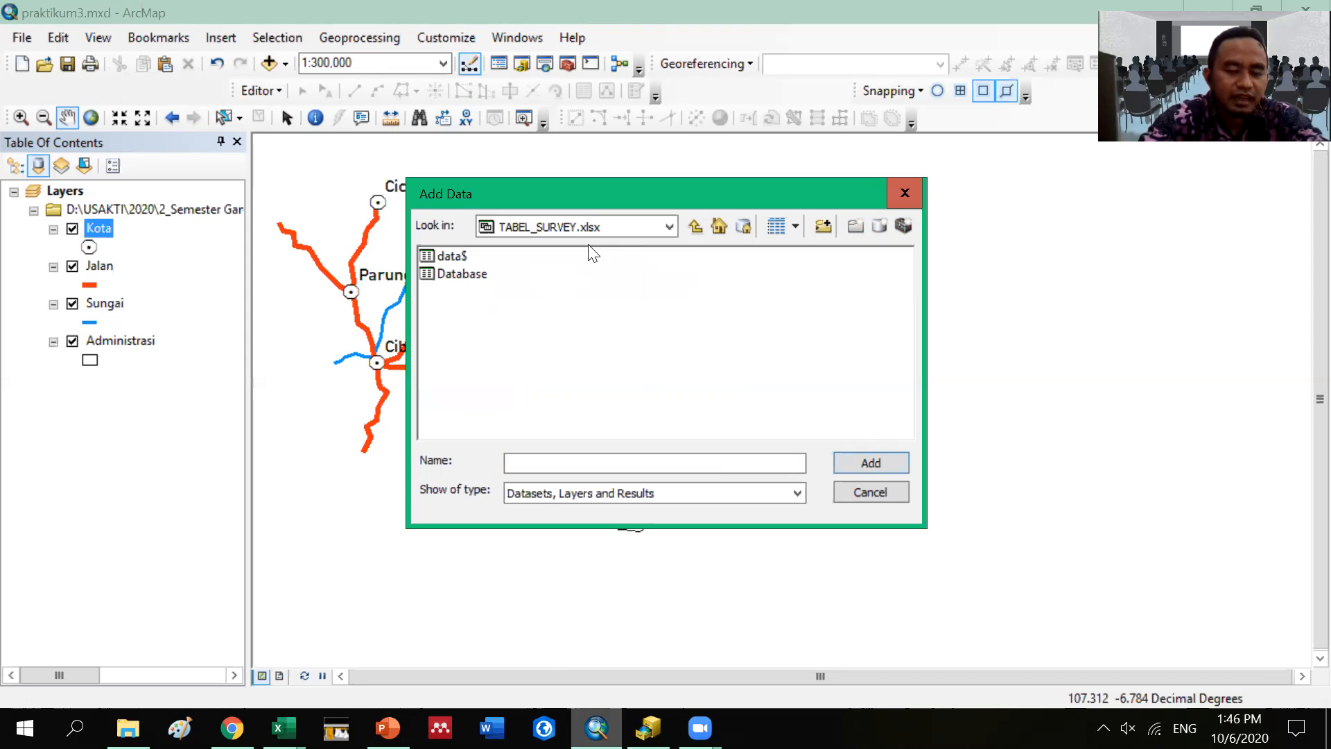
{"action": "left_click", "coordinate": [459, 258]}
{"action": "left_click", "coordinate": [463, 277]}
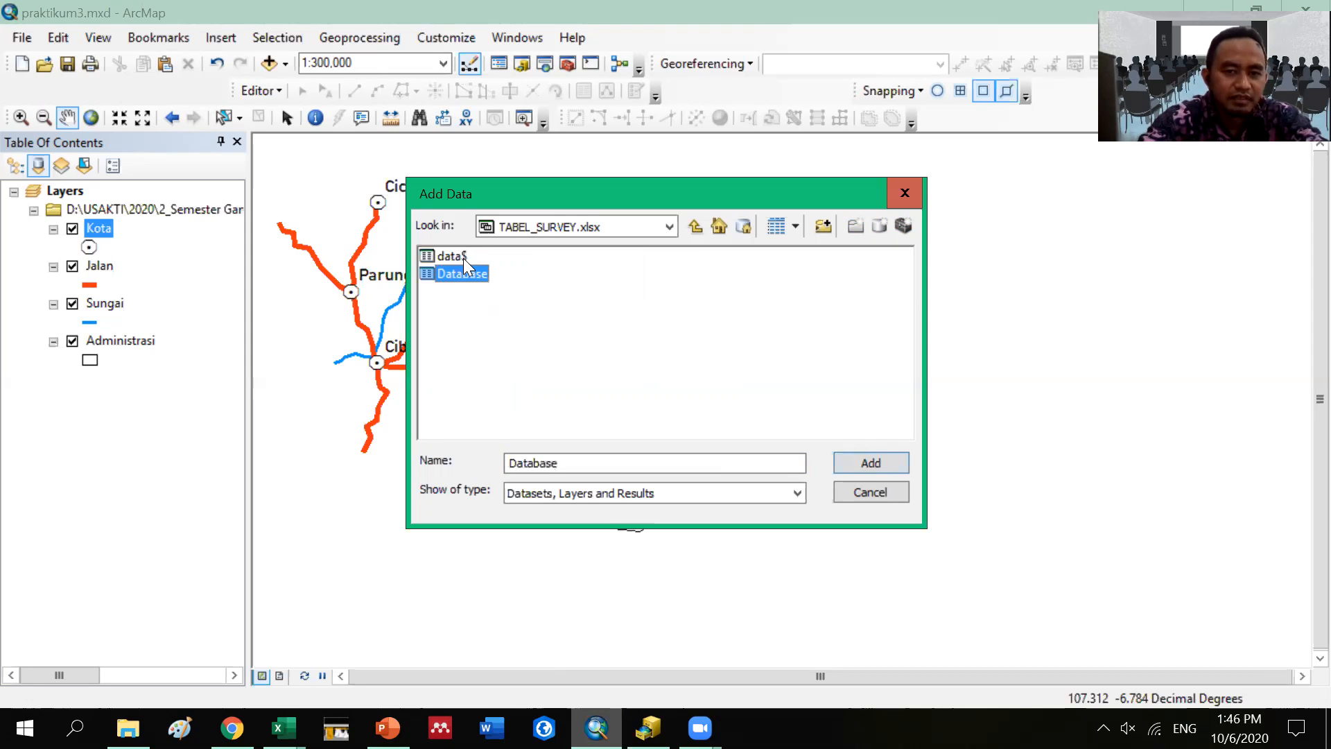
{"action": "left_click", "coordinate": [463, 258]}
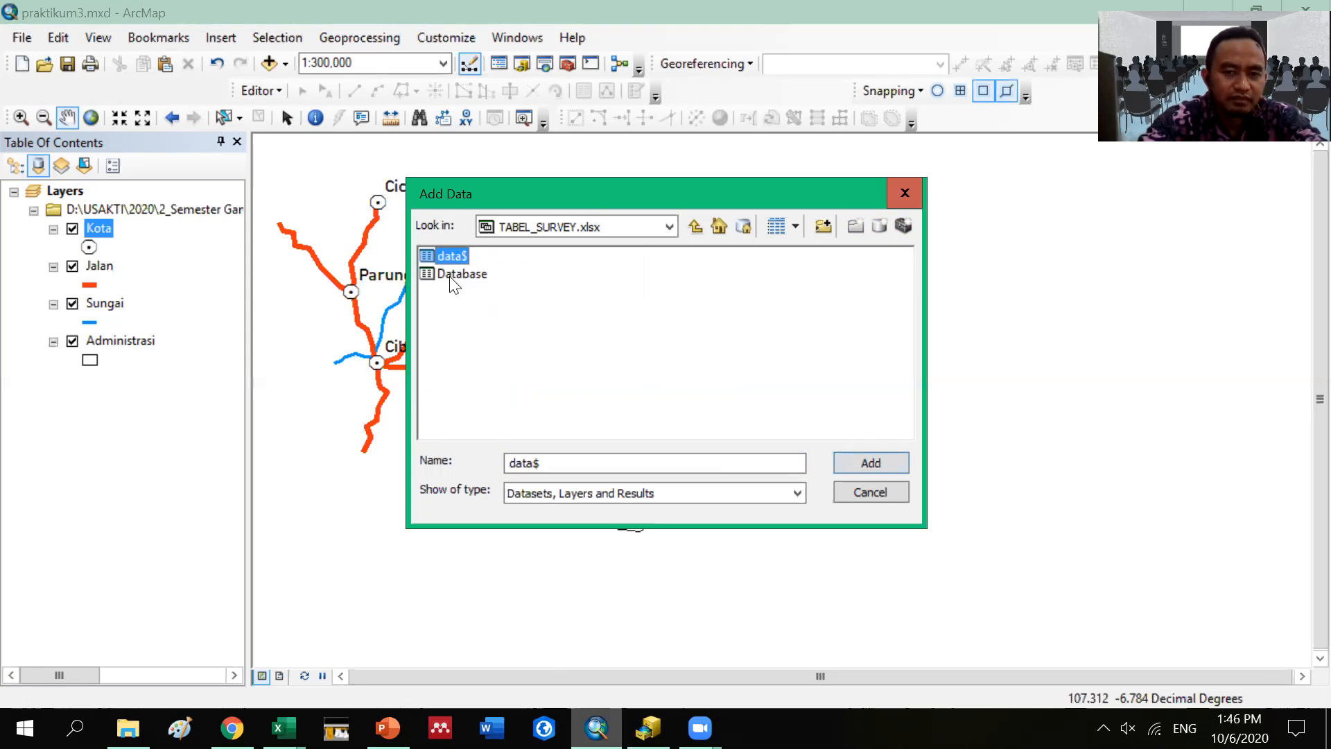
{"action": "left_click", "coordinate": [454, 276], "text": "shift"}
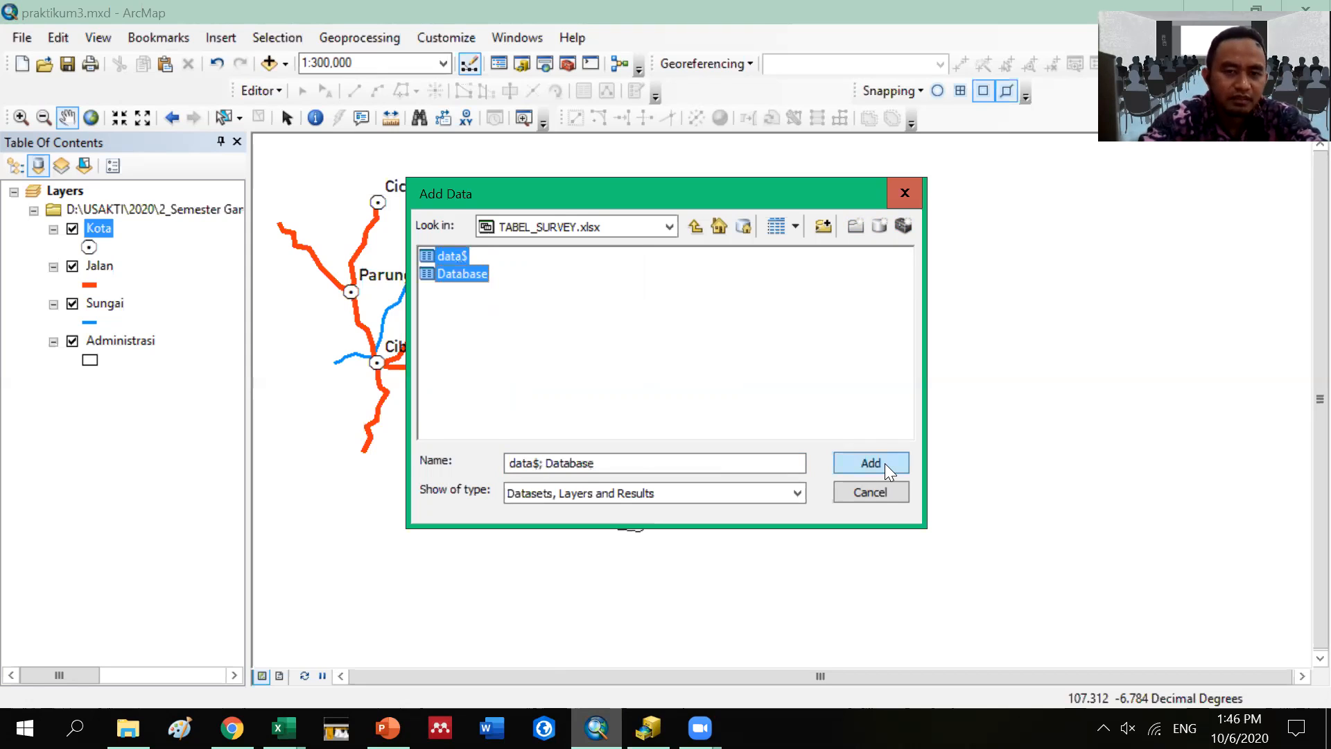
{"action": "left_click", "coordinate": [885, 463]}
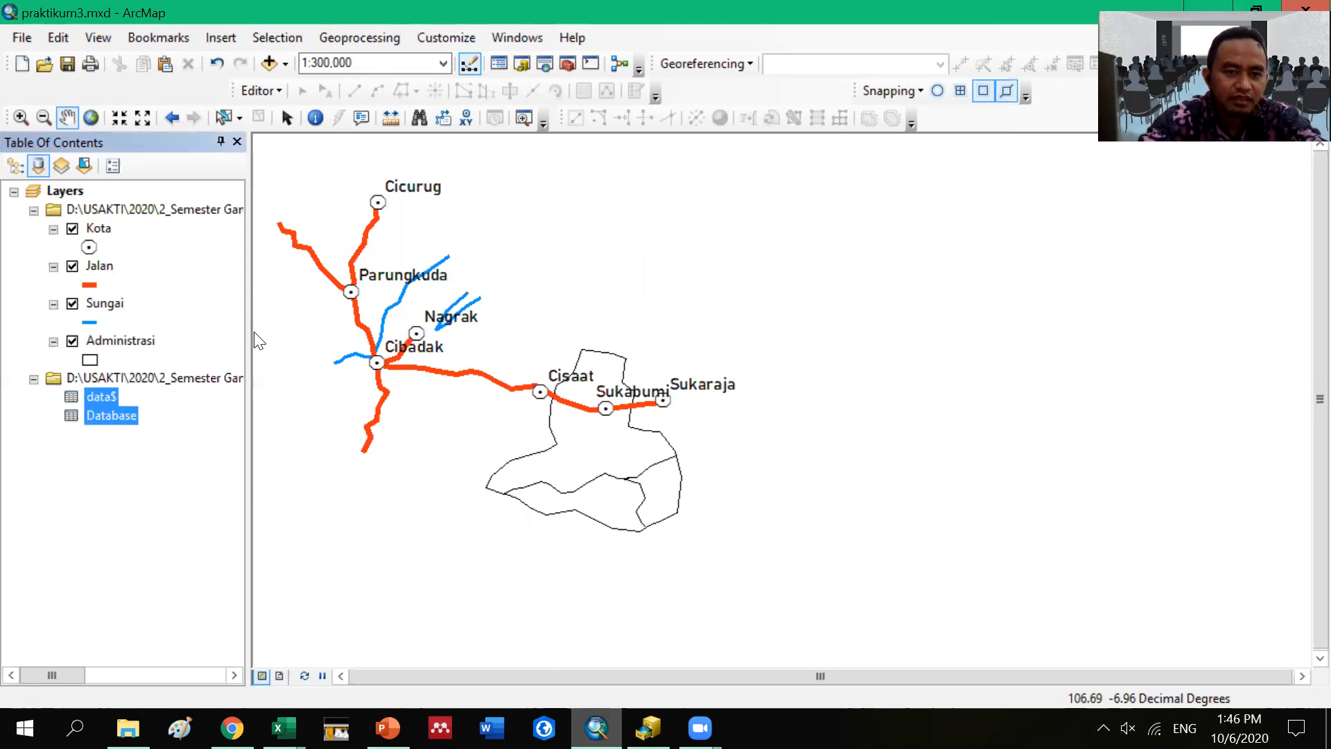
Step: Hide the Administrasi, Sungai, Jalan and Kota layers on the map
{"action": "left_click", "coordinate": [72, 350]}
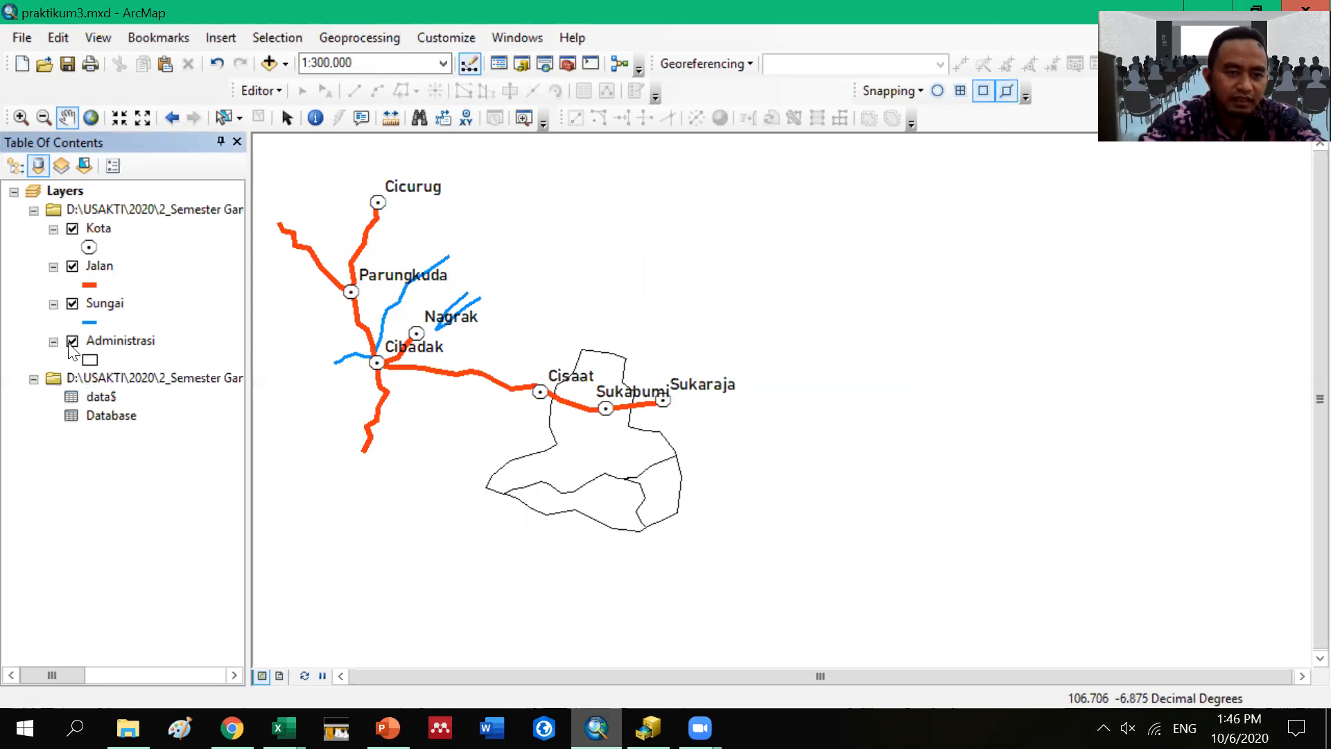
{"action": "left_click", "coordinate": [72, 341]}
{"action": "left_click", "coordinate": [72, 304]}
{"action": "left_click", "coordinate": [72, 266]}
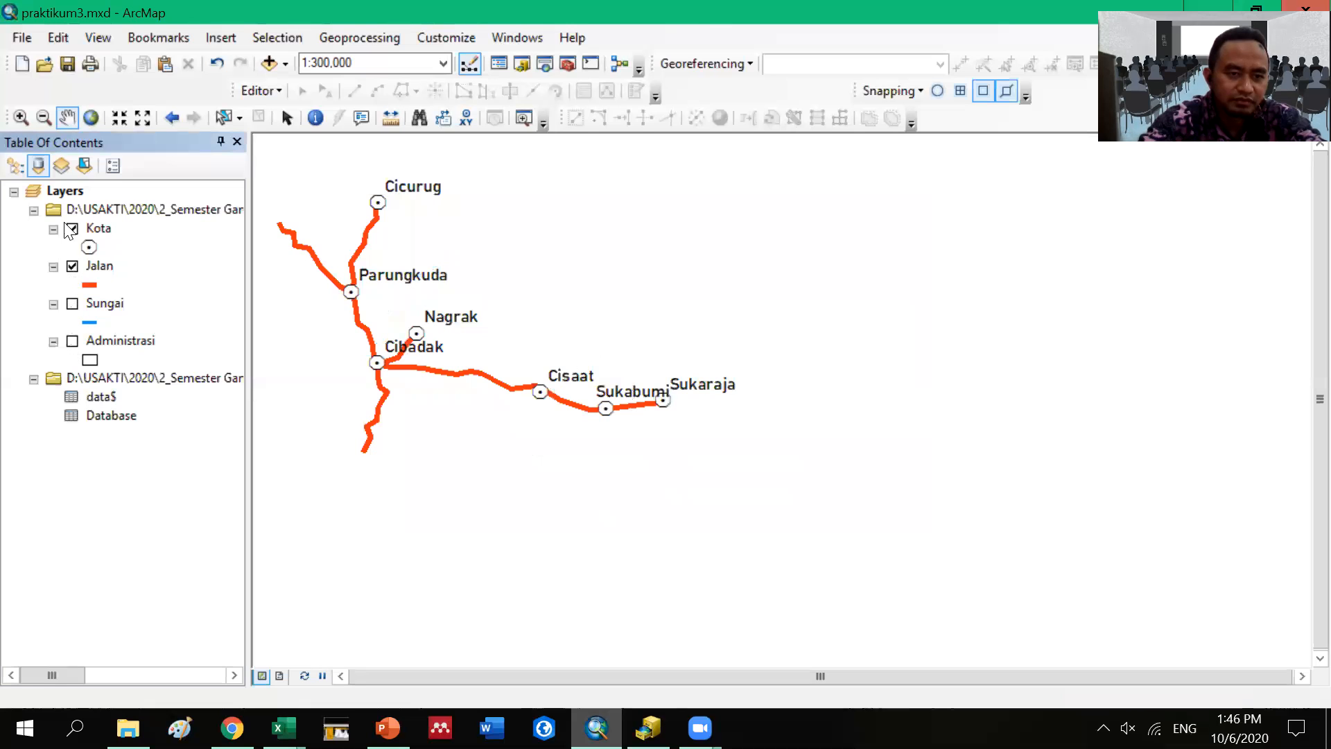
Step: Open the properties of the data$ table and view its data source details
{"action": "right_click", "coordinate": [98, 397]}
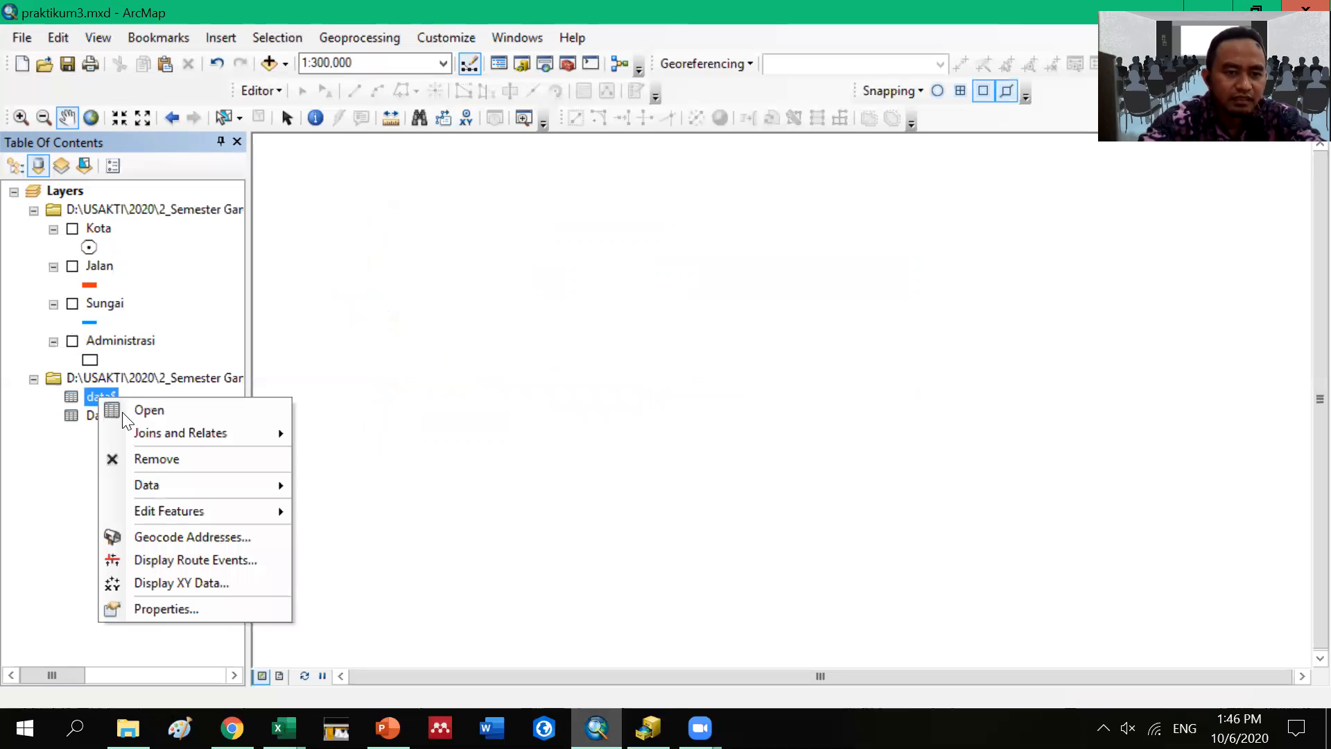
{"action": "left_click", "coordinate": [165, 610]}
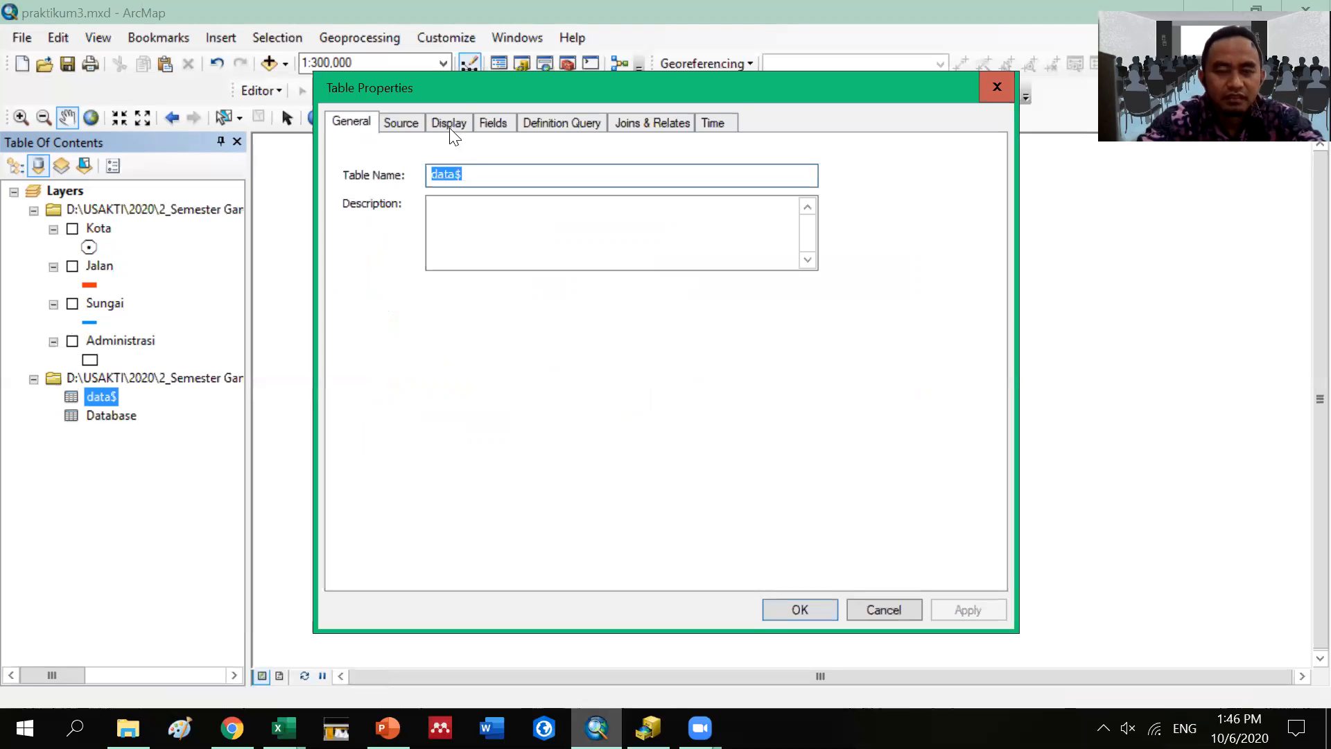
{"action": "left_click", "coordinate": [448, 119]}
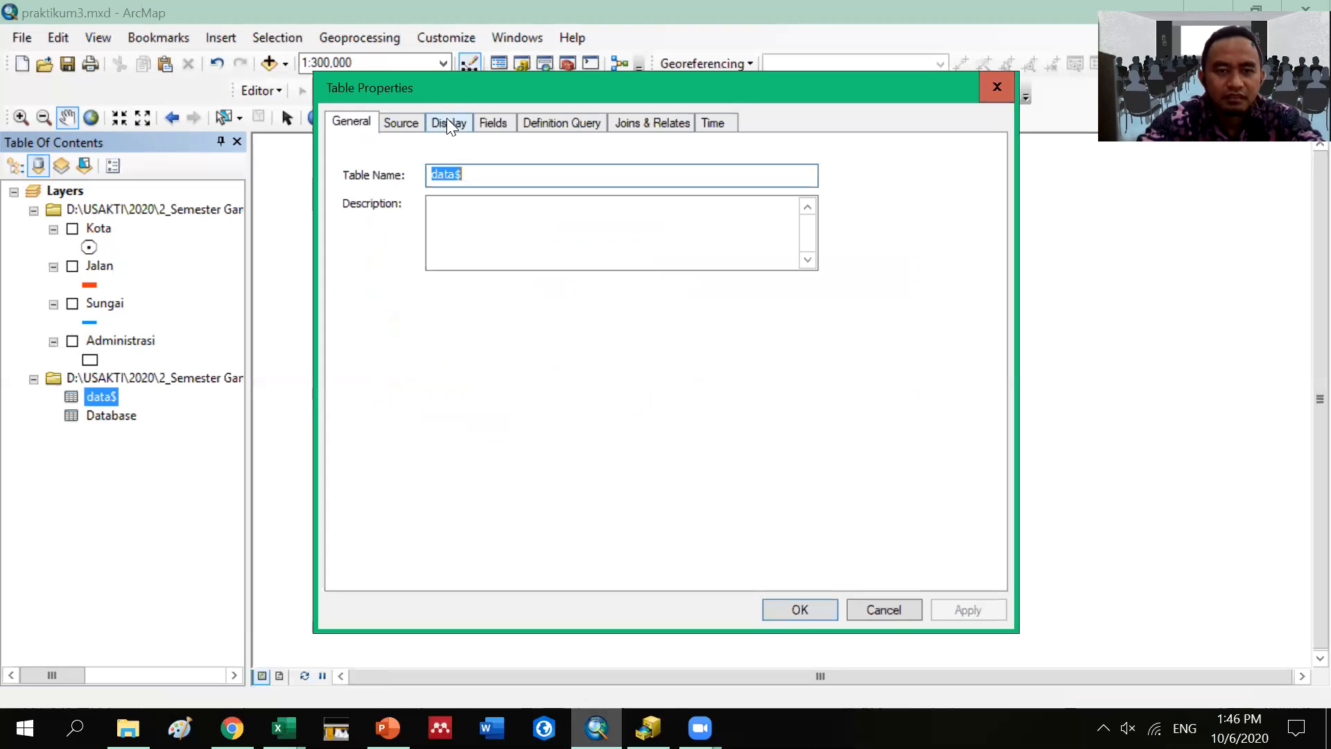
{"action": "left_click", "coordinate": [399, 119]}
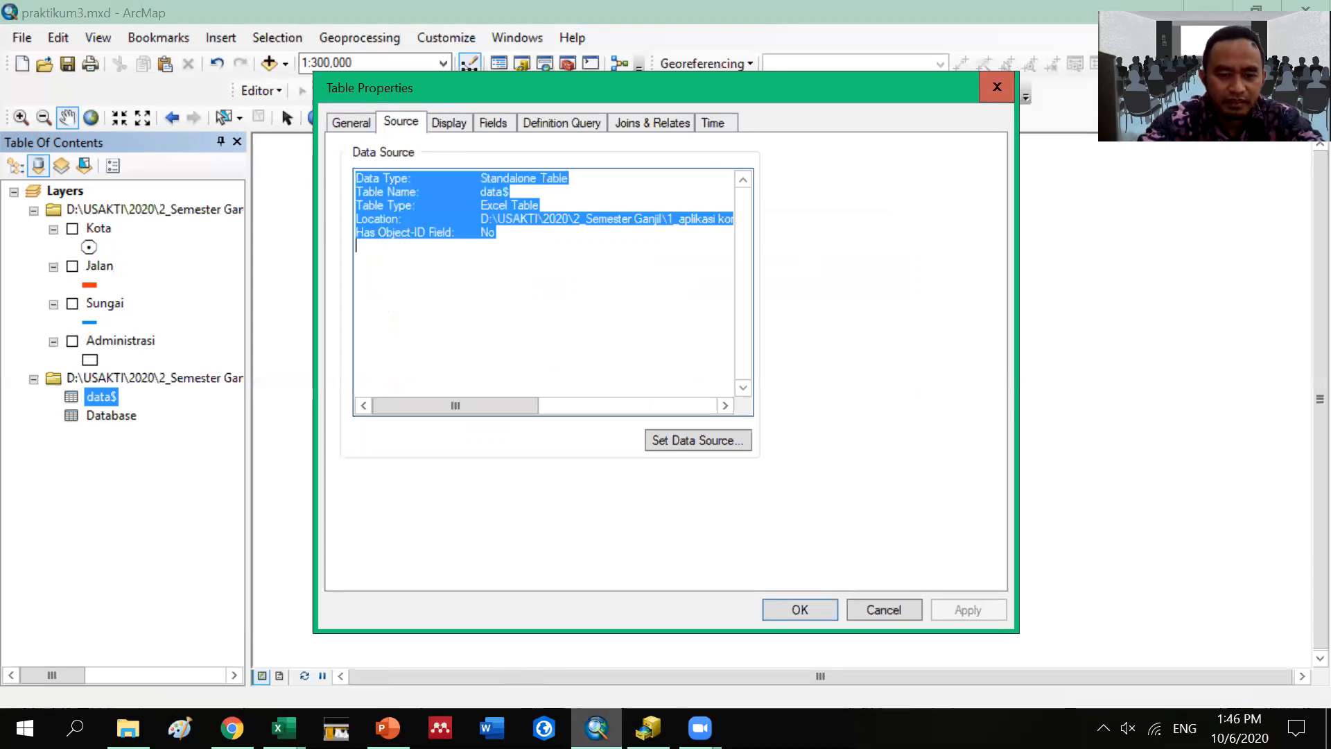
Step: Switch to PowerPoint and show the Melihat isi table di arcmap slide
{"action": "left_click", "coordinate": [388, 727]}
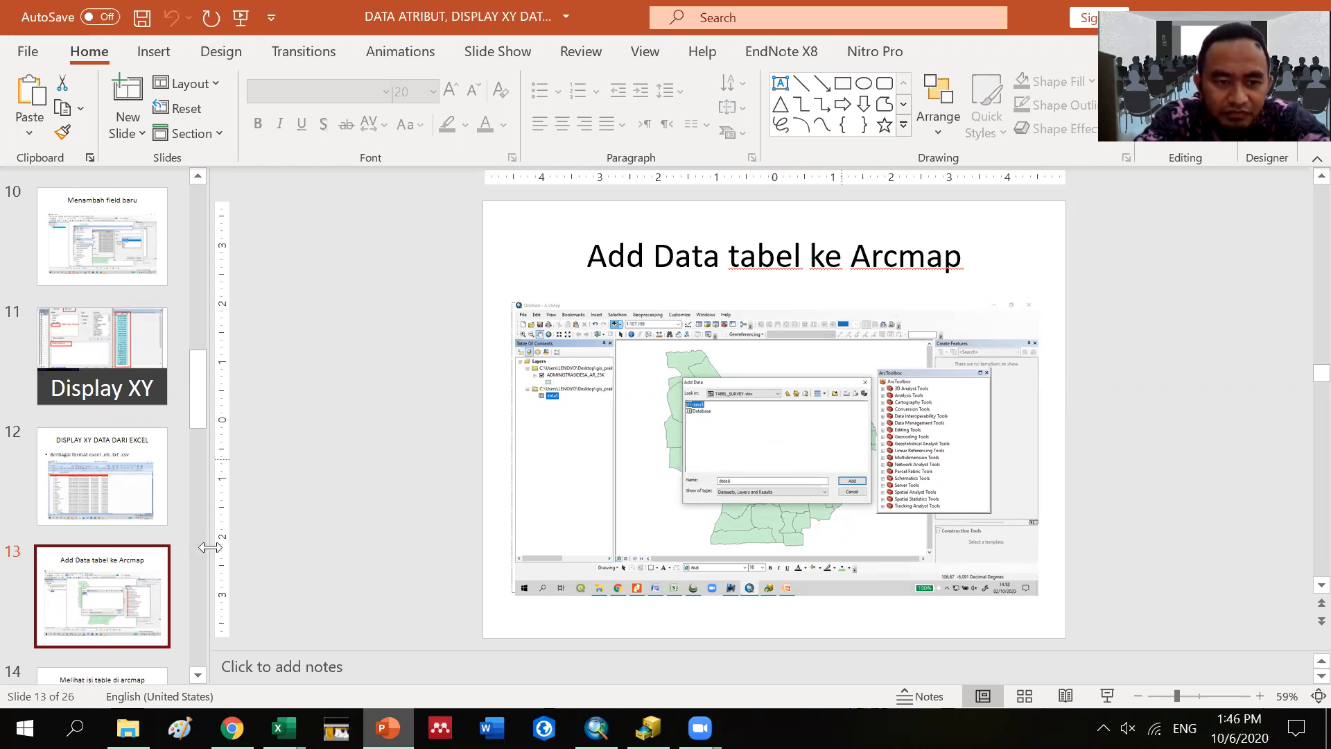
{"action": "scroll", "coordinate": [179, 525], "scroll_direction": "down", "scroll_amount": 2}
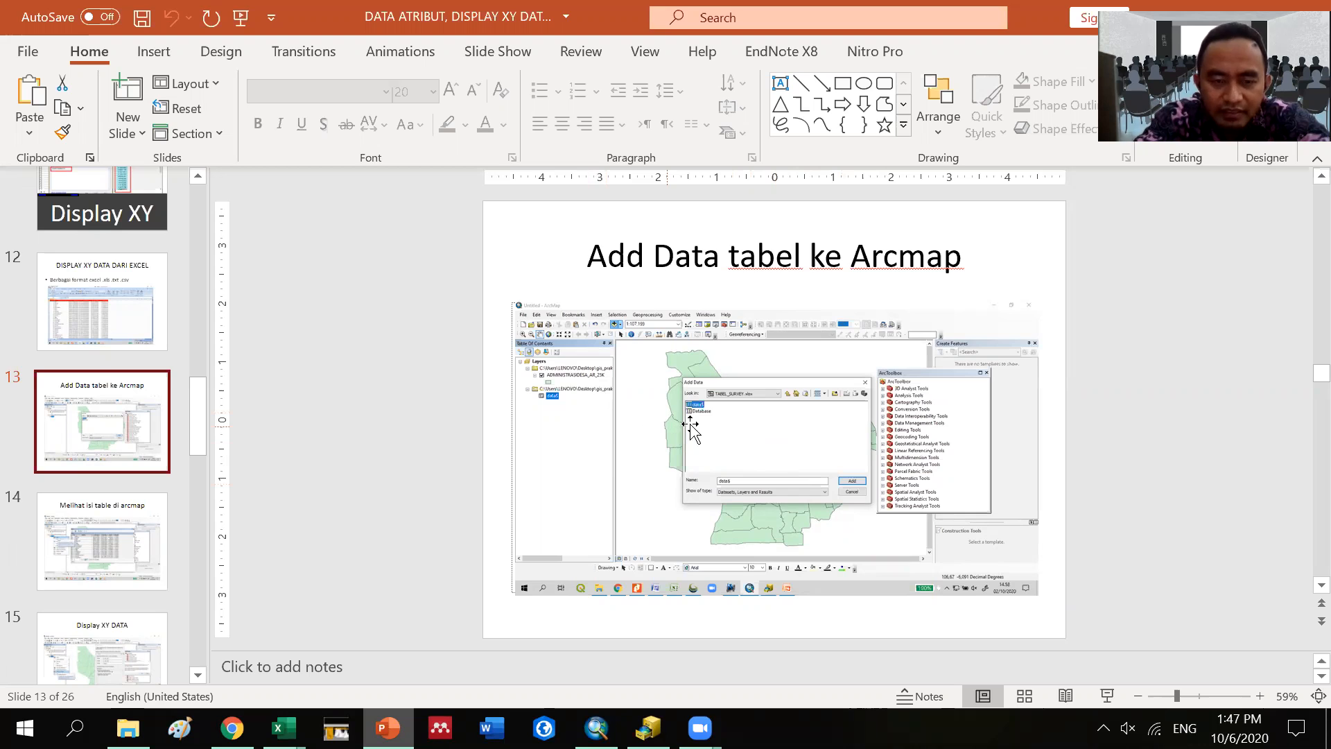
{"action": "left_click", "coordinate": [142, 534]}
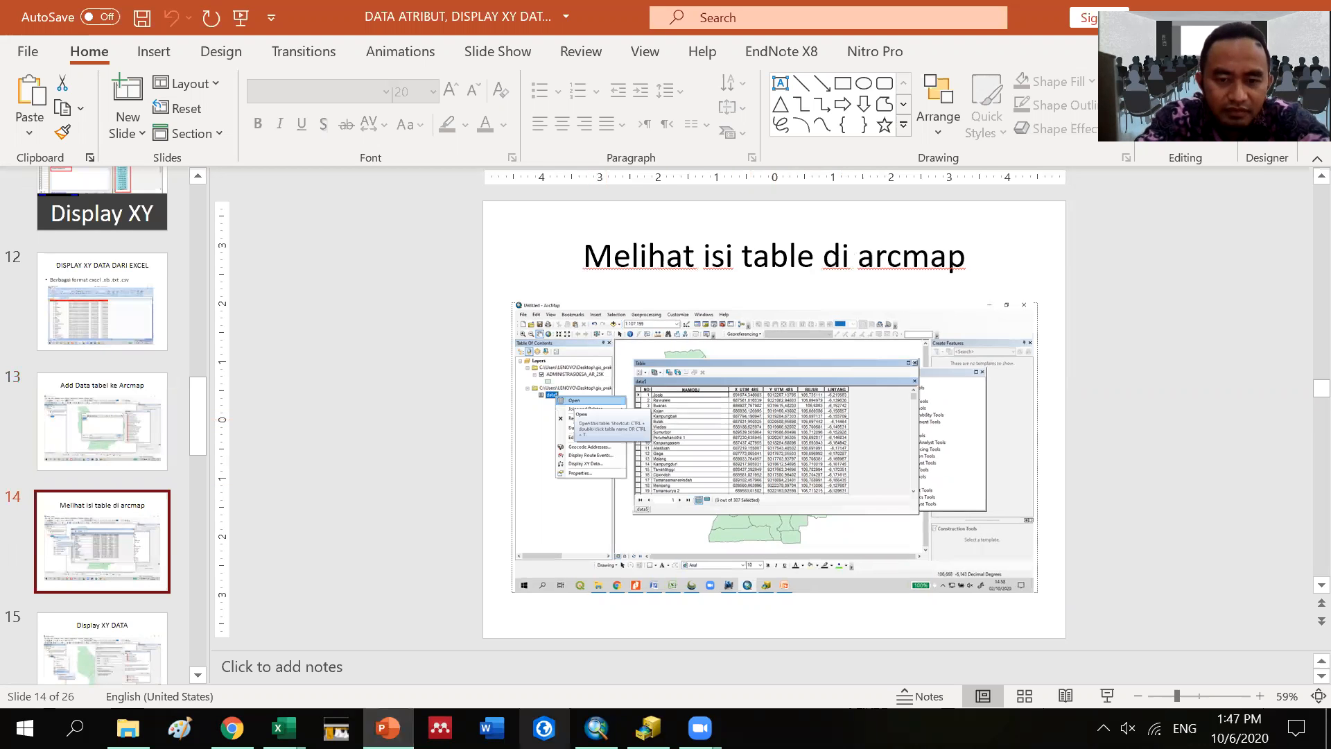
Step: Return to ArcMap and close the data$ table's properties dialog without making changes
{"action": "left_click", "coordinate": [596, 728]}
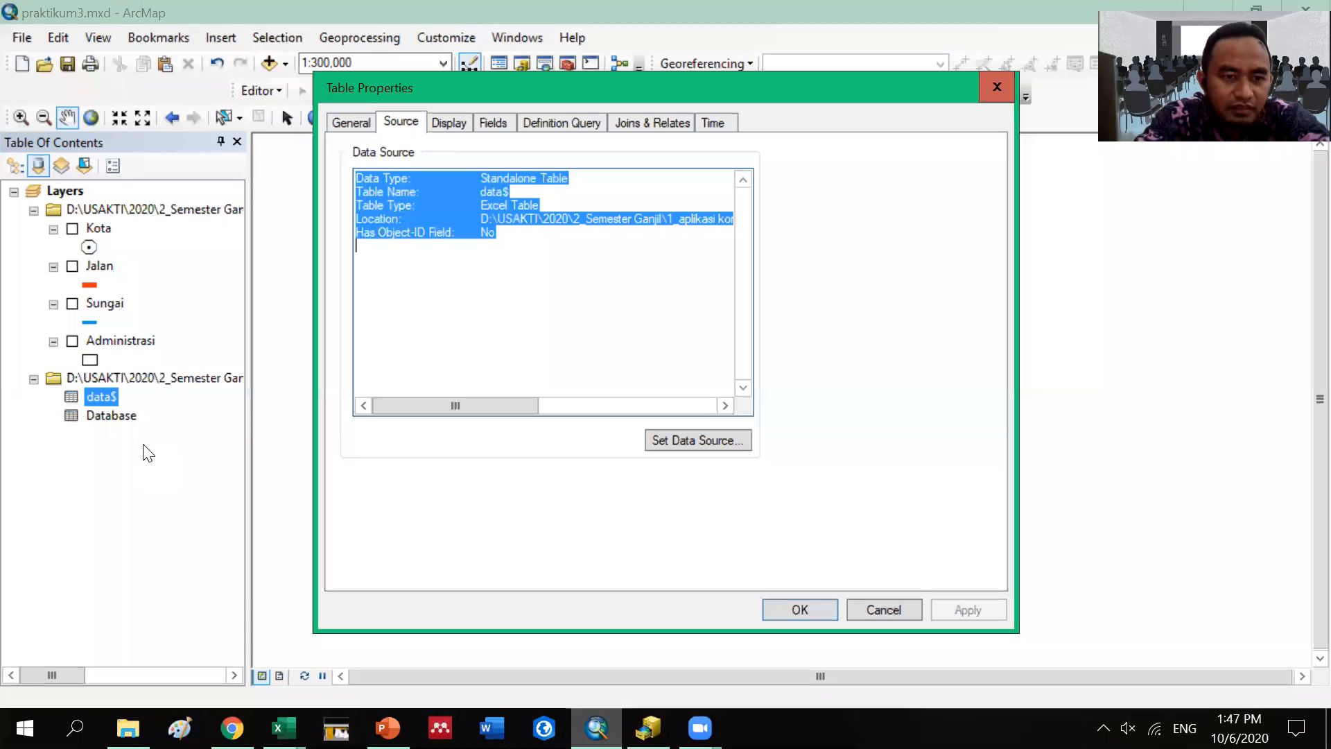
{"action": "left_click", "coordinate": [111, 417]}
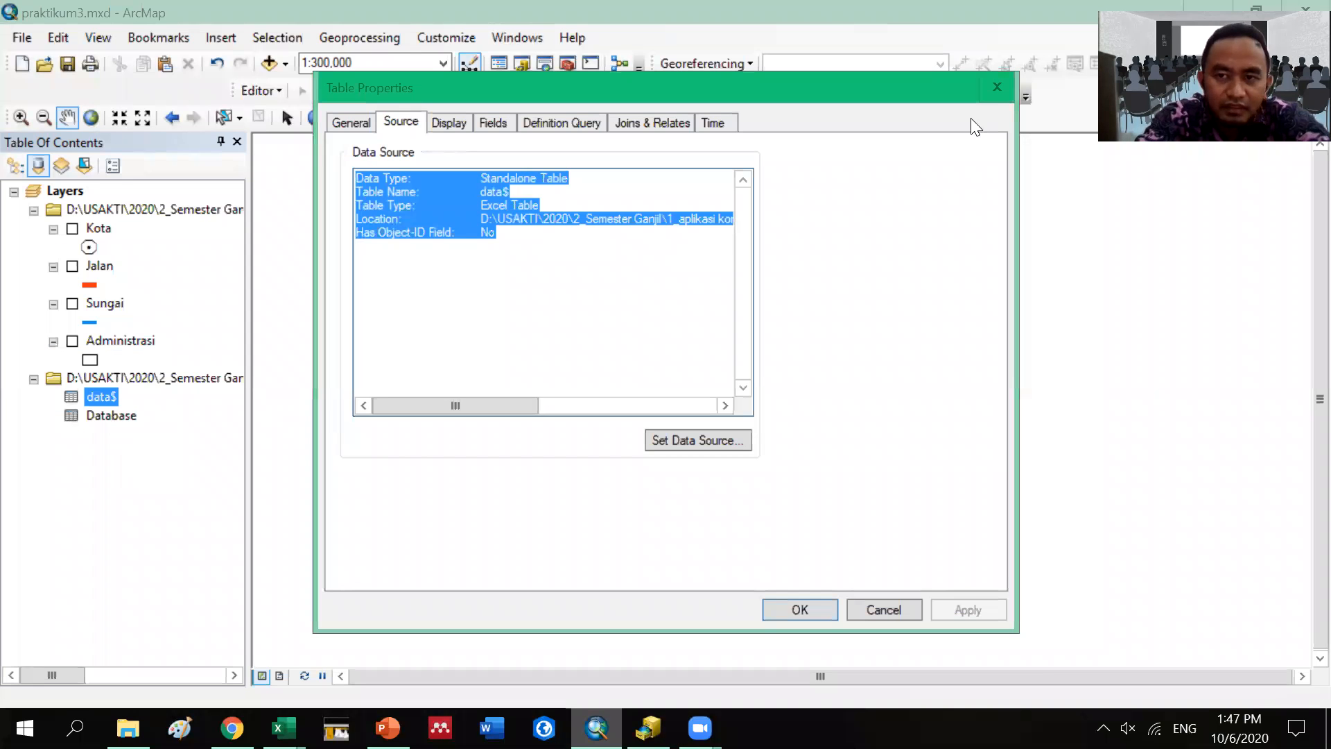
{"action": "left_click", "coordinate": [995, 94]}
{"action": "key", "text": "Escape"}
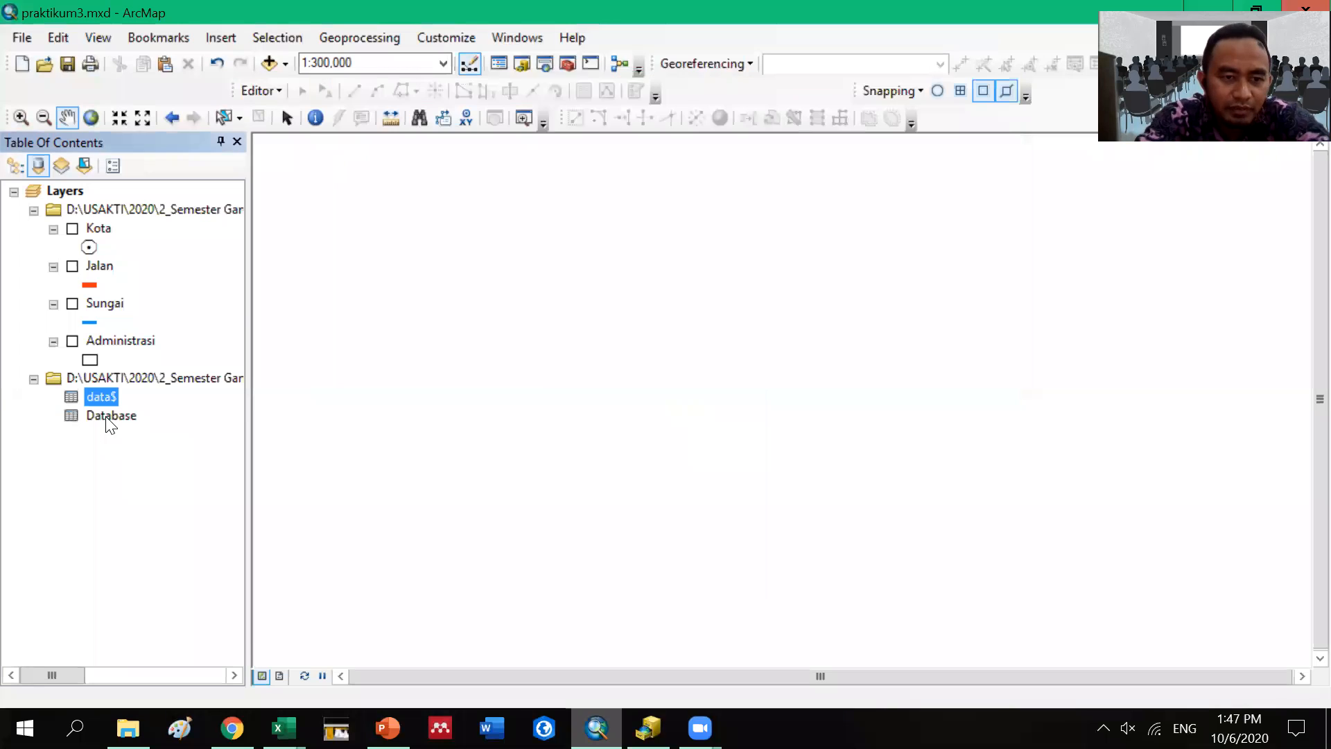
Step: Remove the Database table from the map document
{"action": "right_click", "coordinate": [108, 417]}
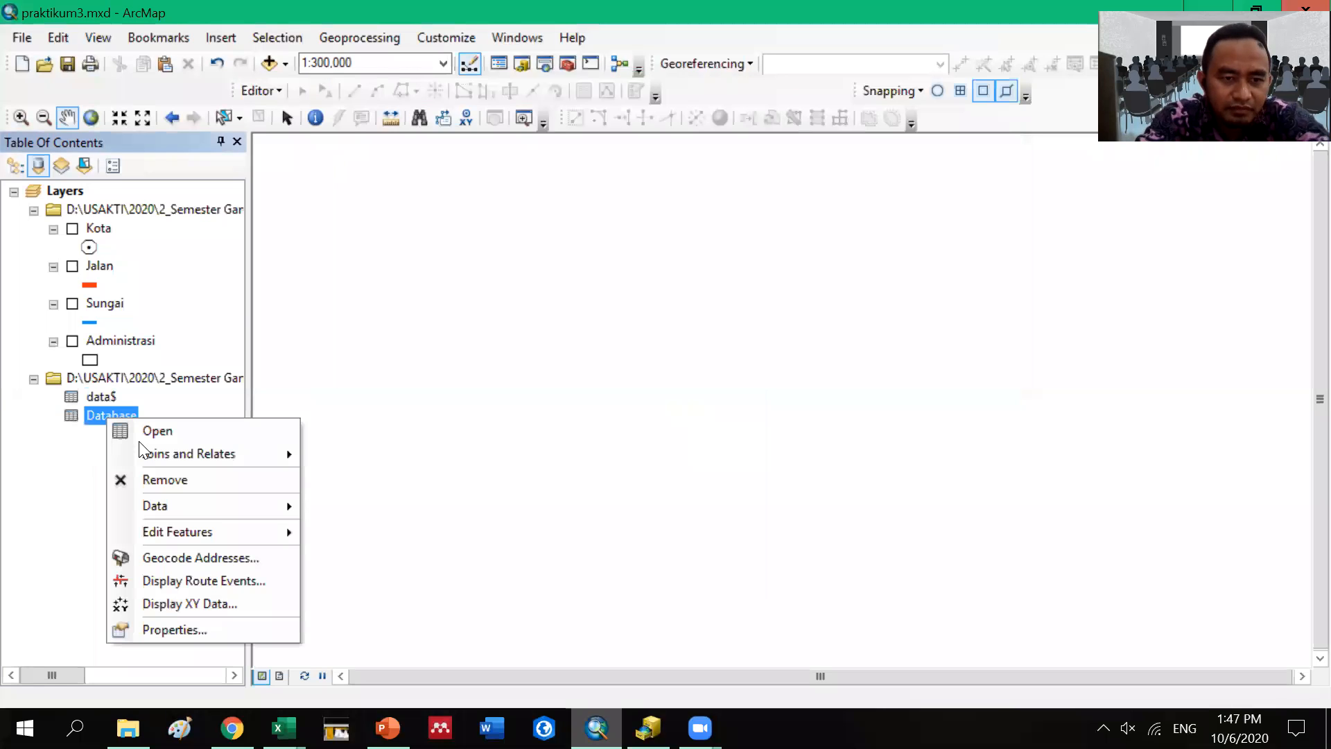
{"action": "left_click", "coordinate": [161, 480]}
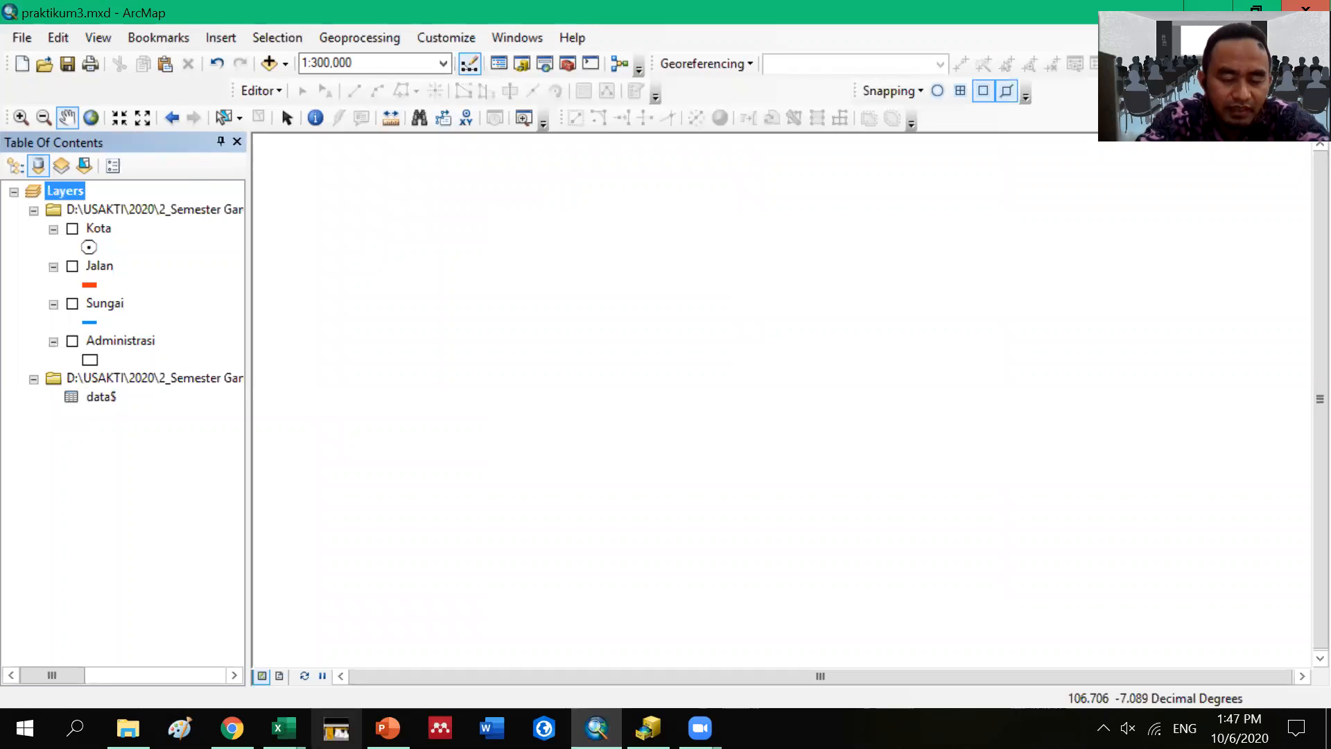
Step: Open the data$ table in ArcMap and look through its place names, UTM coordinates and longitude/latitude records
{"action": "key", "text": "alt+Tab"}
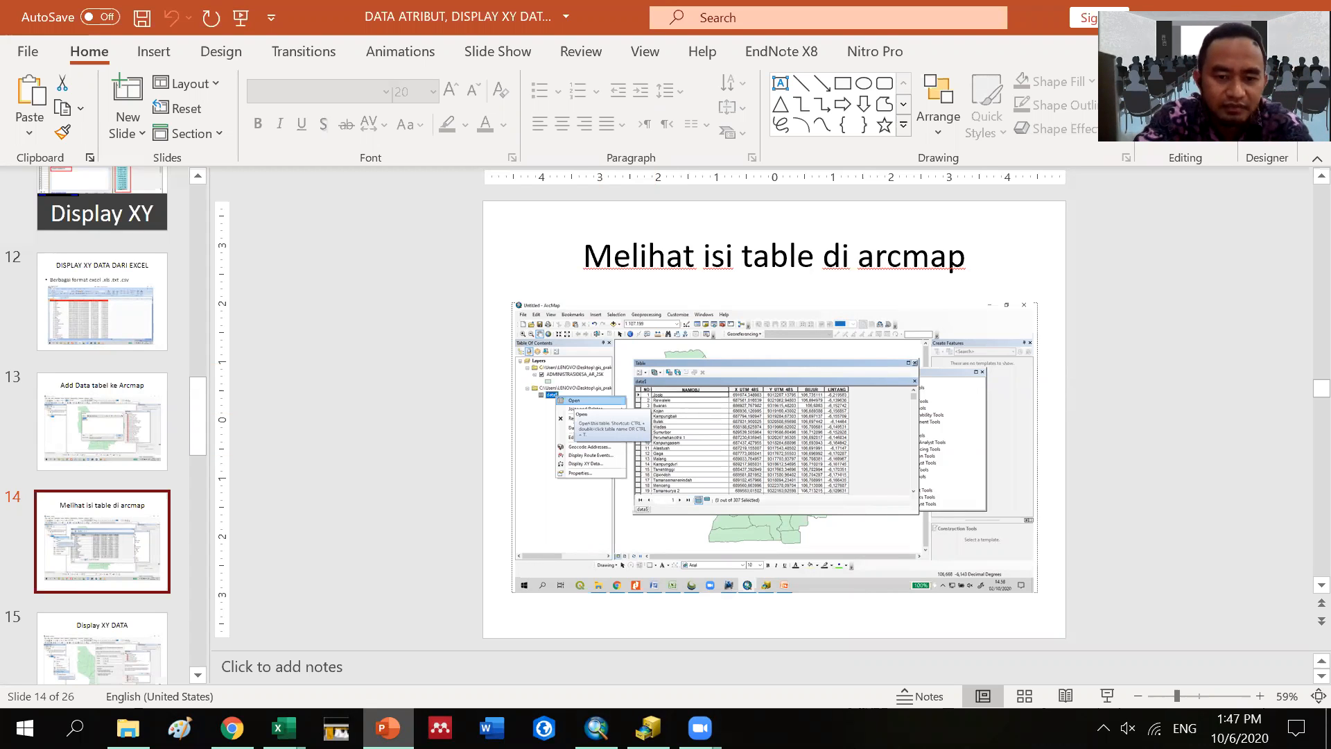
{"action": "key", "text": "alt+Tab"}
{"action": "right_click", "coordinate": [102, 397]}
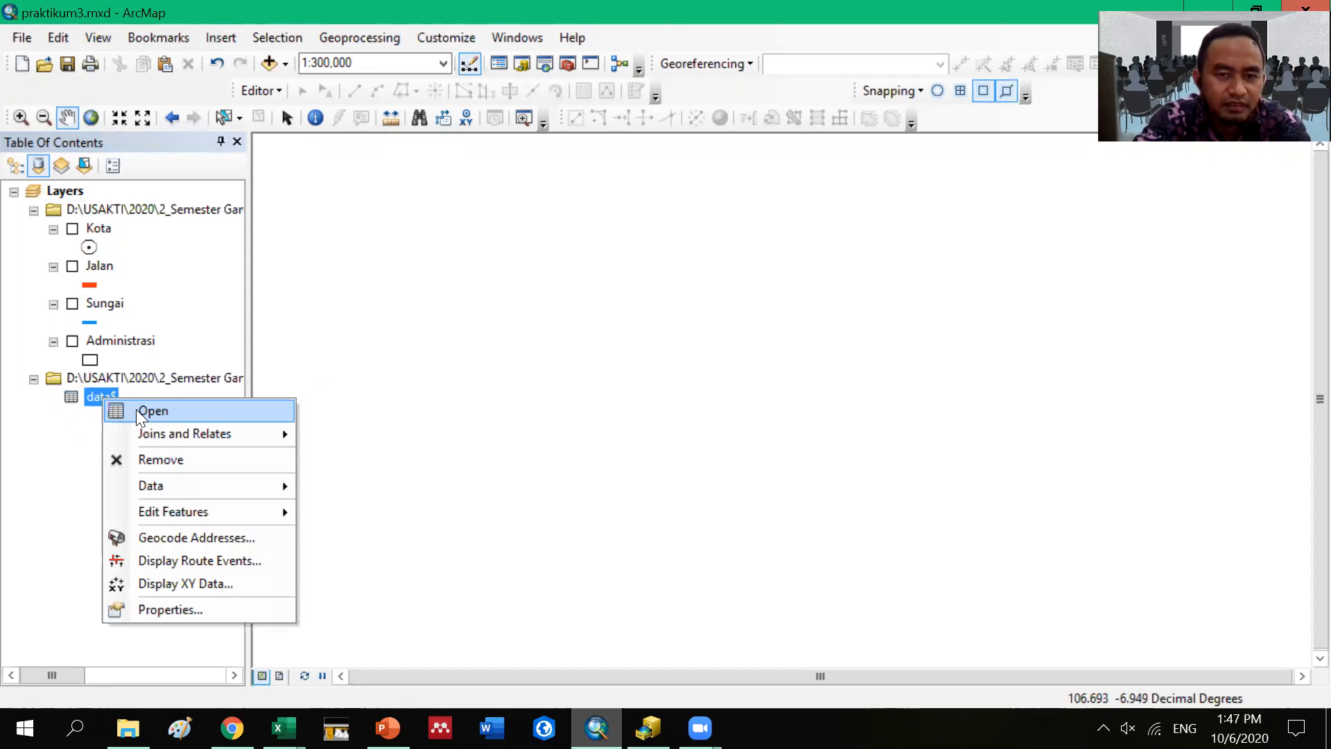
{"action": "left_click", "coordinate": [136, 409]}
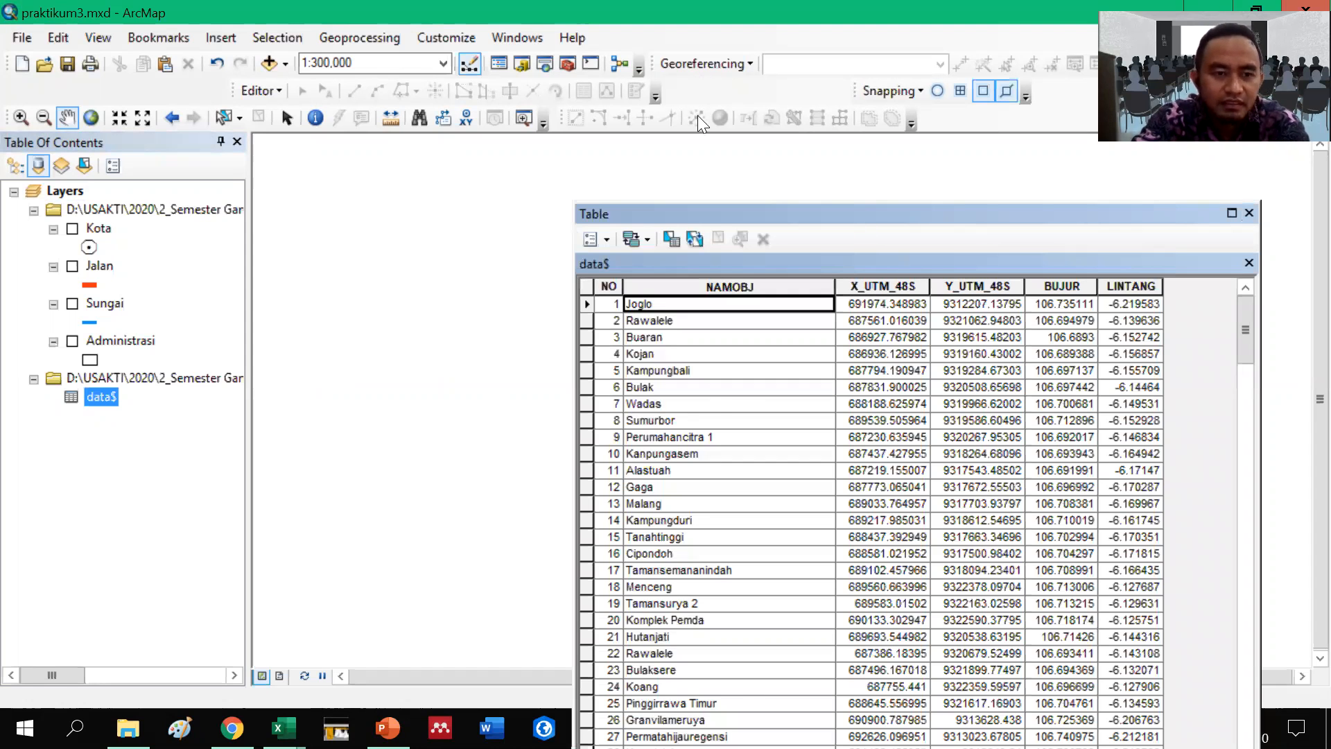
{"action": "left_click_drag", "start_coordinate": [860, 211], "coordinate": [698, 115]}
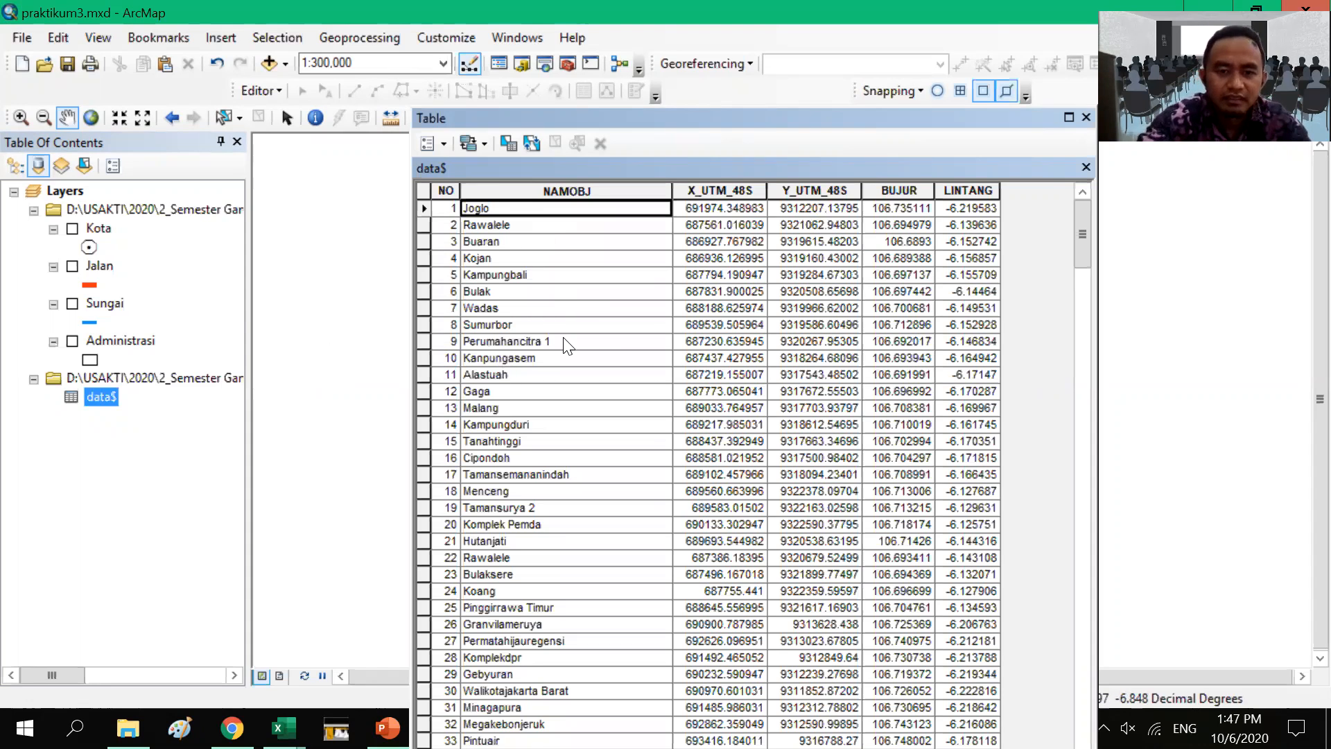
{"action": "scroll", "coordinate": [567, 344], "scroll_direction": "down", "scroll_amount": 20}
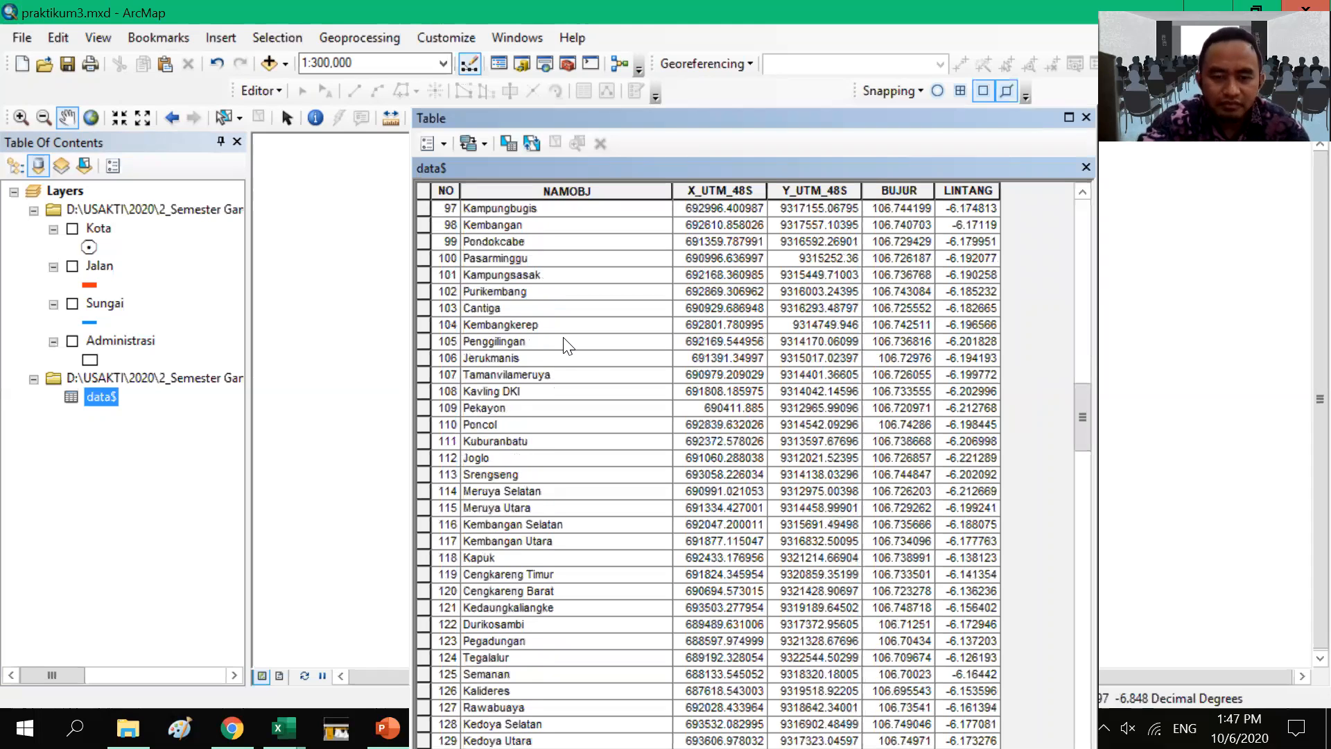
{"action": "scroll", "coordinate": [567, 345], "scroll_direction": "down", "scroll_amount": 20}
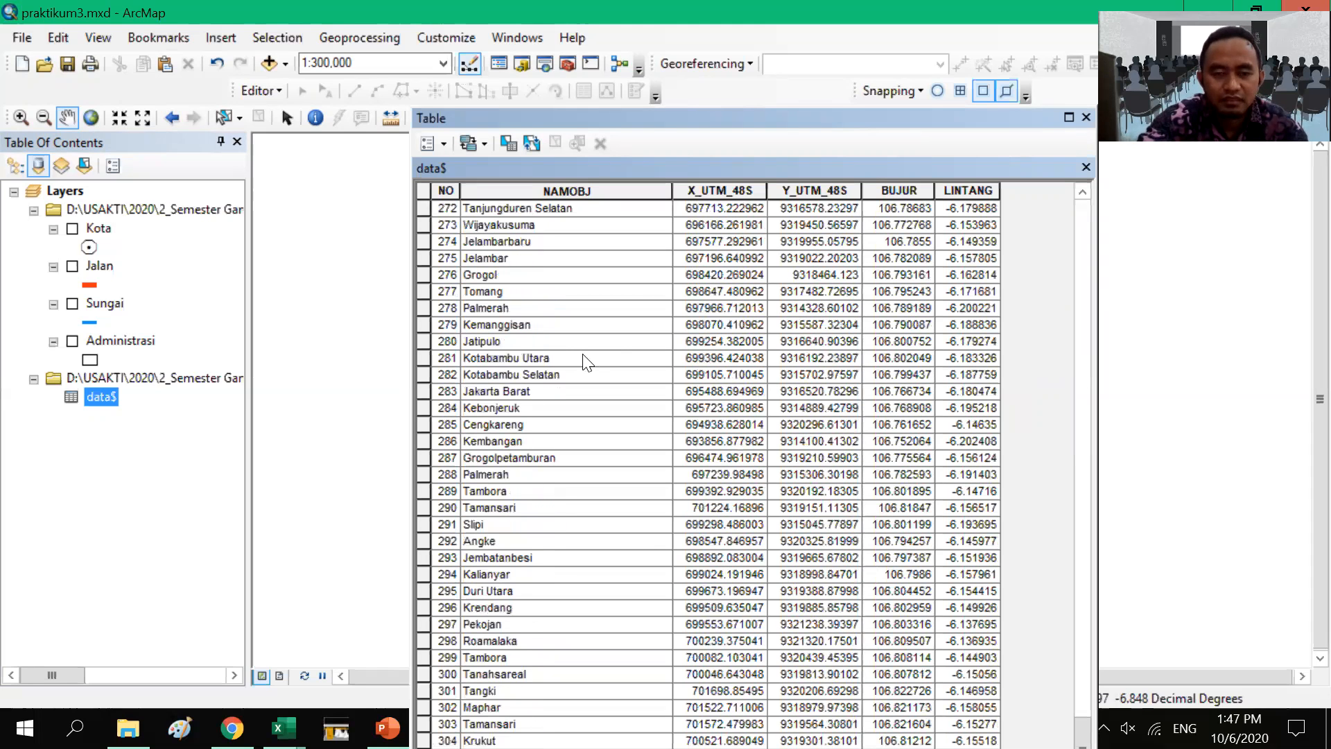
{"action": "scroll", "coordinate": [588, 362], "scroll_direction": "up", "scroll_amount": 20}
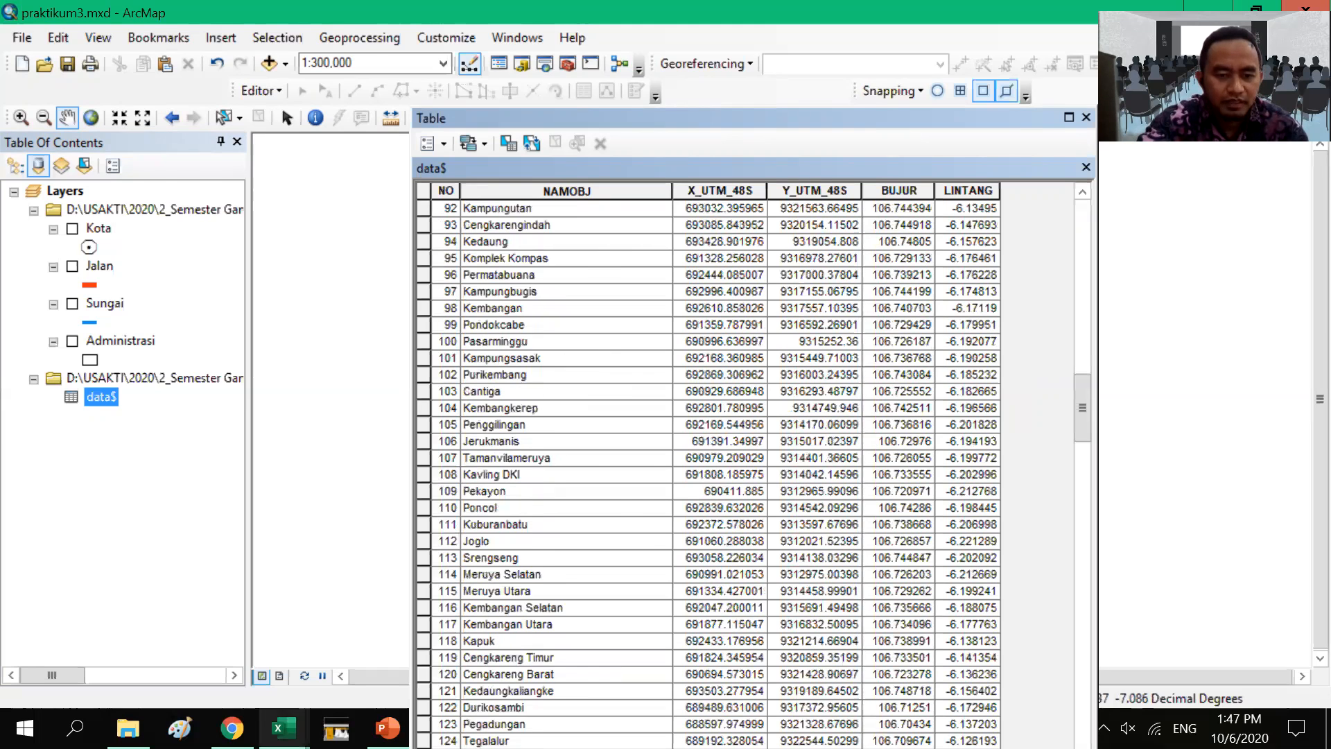
Step: Switch to PowerPoint and show the Display XY DATA slide
{"action": "left_click", "coordinate": [387, 728]}
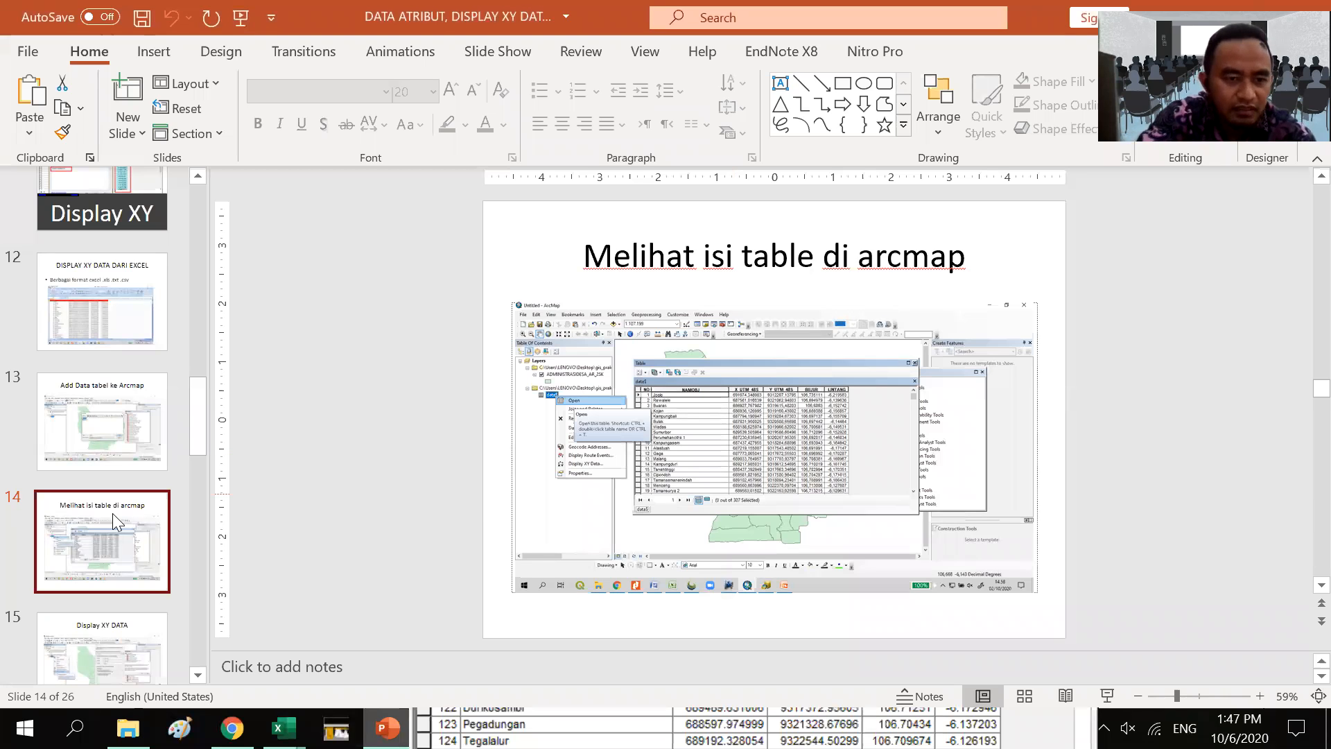
{"action": "scroll", "coordinate": [113, 513], "scroll_direction": "down", "scroll_amount": 3}
{"action": "left_click", "coordinate": [118, 450]}
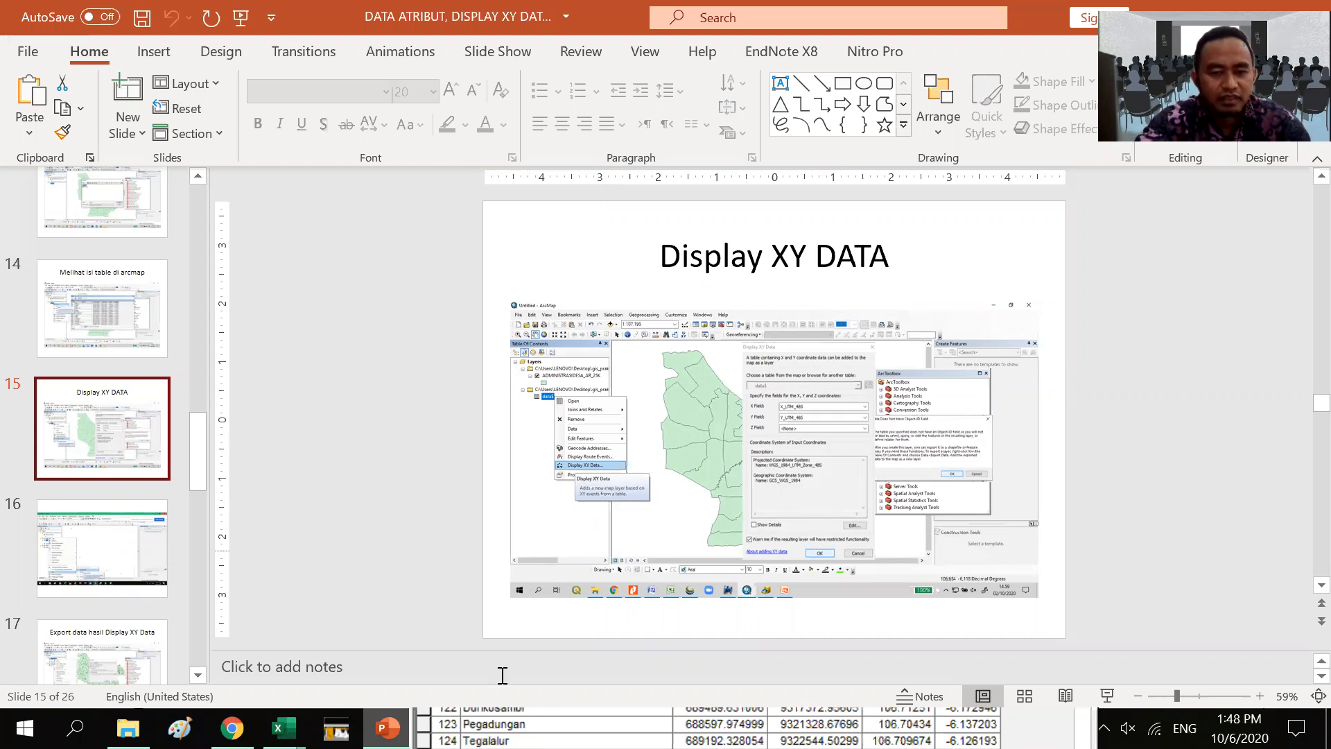
{"action": "left_click", "coordinate": [438, 602]}
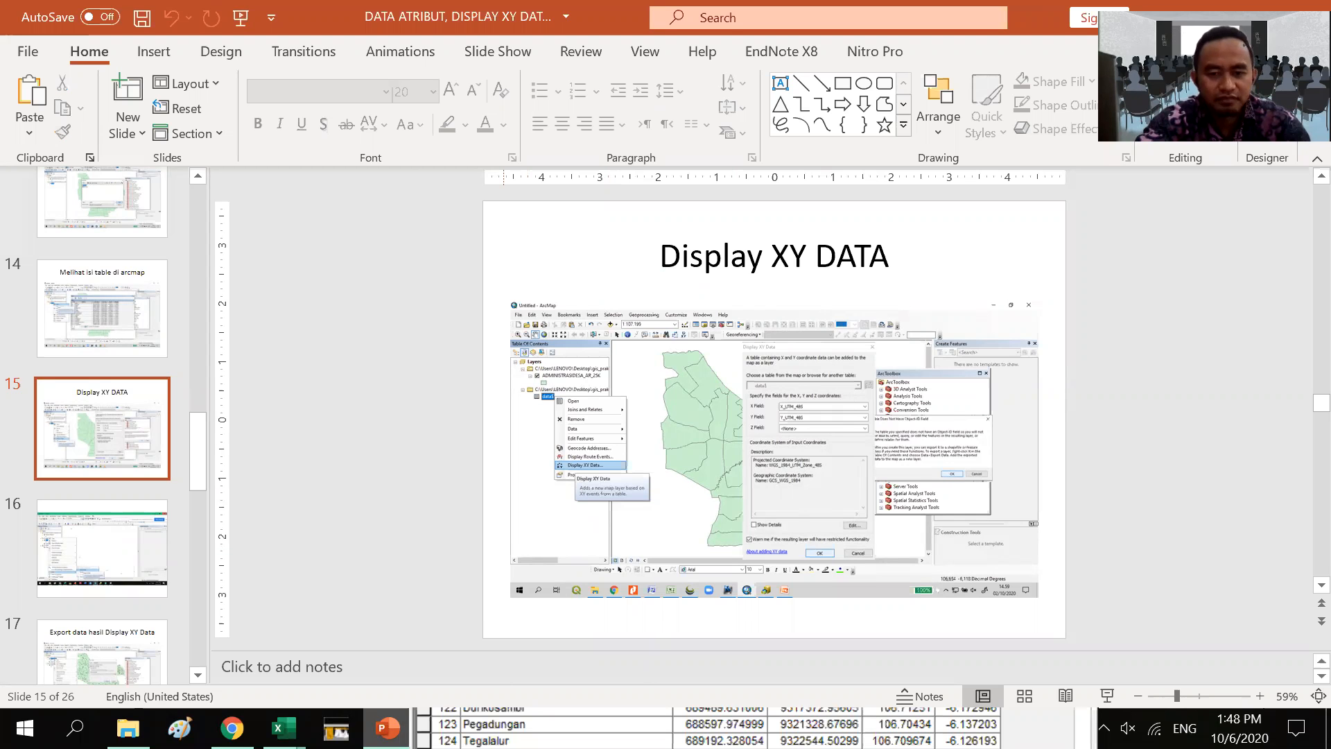
Step: Return to ArcMap and close the data$ table window
{"action": "key", "text": "alt+Tab"}
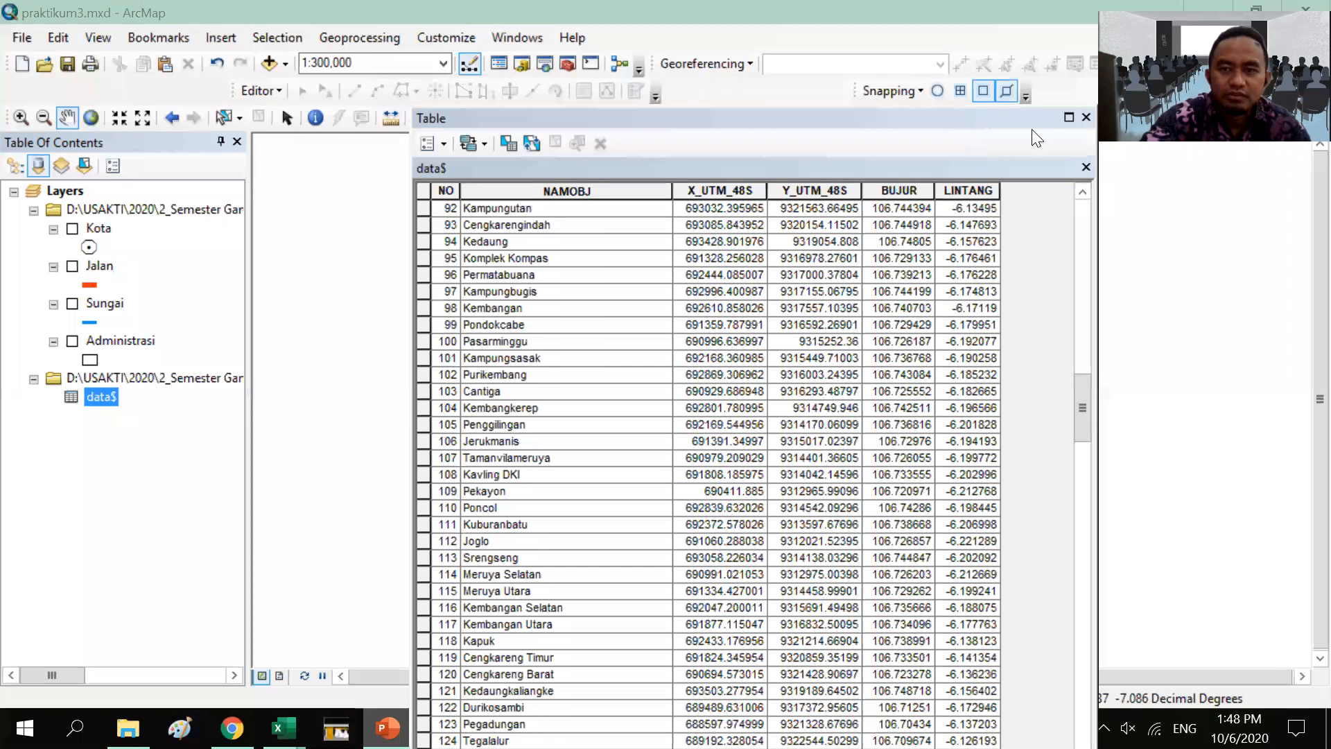
{"action": "left_click", "coordinate": [1085, 116]}
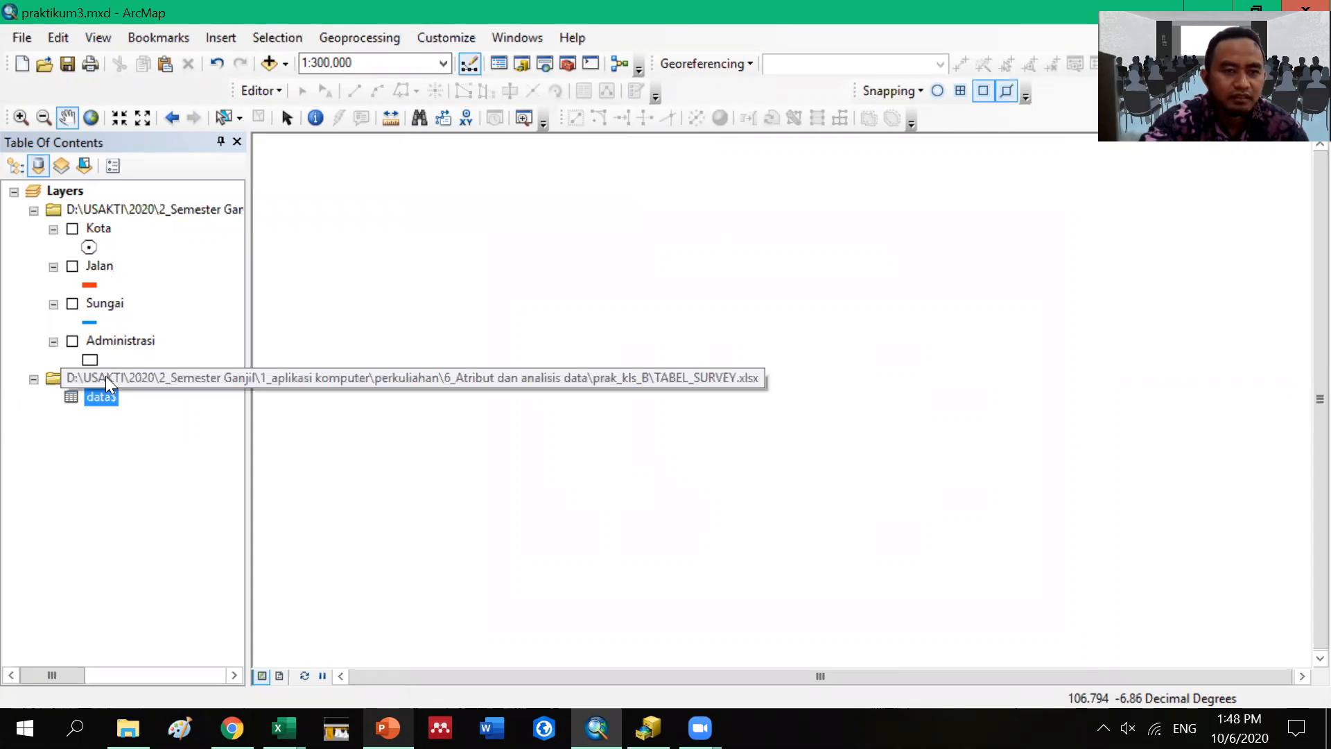
Step: Set the Layers data frame's coordinate system to WGS 1984 UTM Zone 48S from the favorites and apply it
{"action": "right_click", "coordinate": [64, 188]}
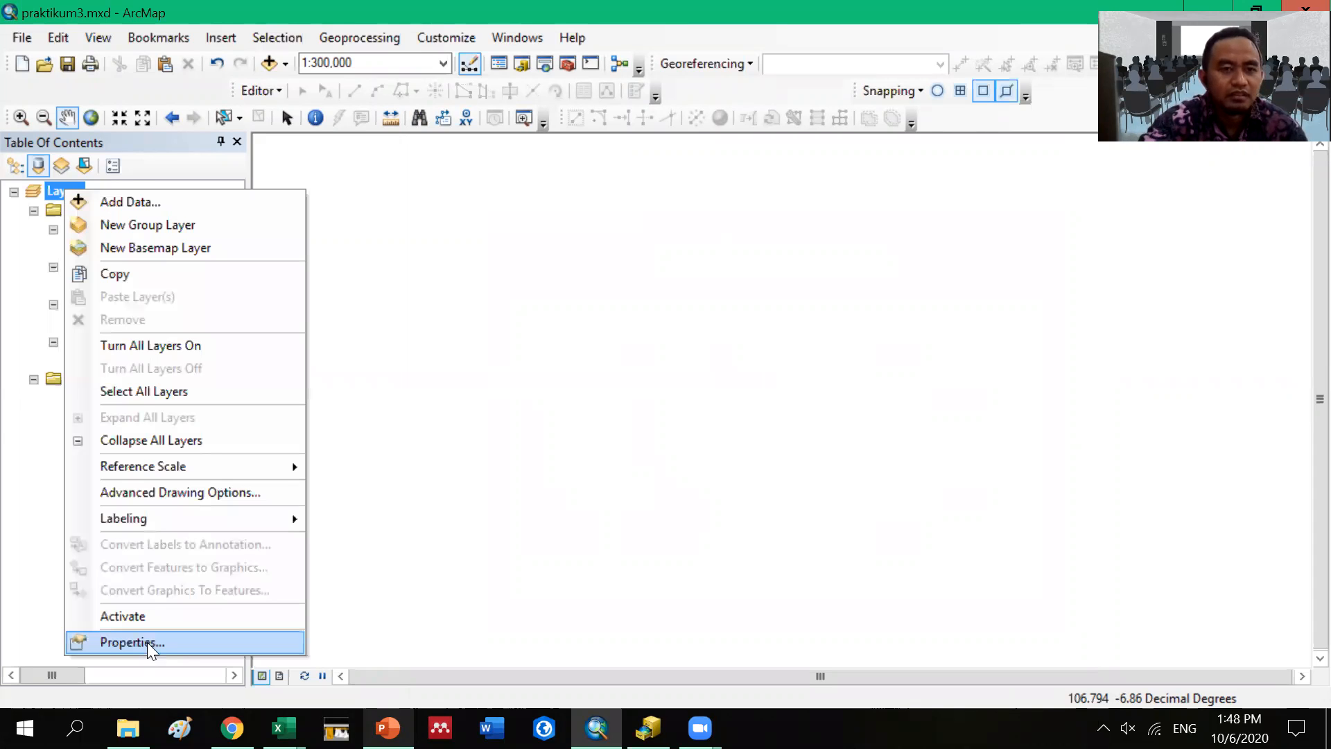
{"action": "left_click", "coordinate": [143, 643]}
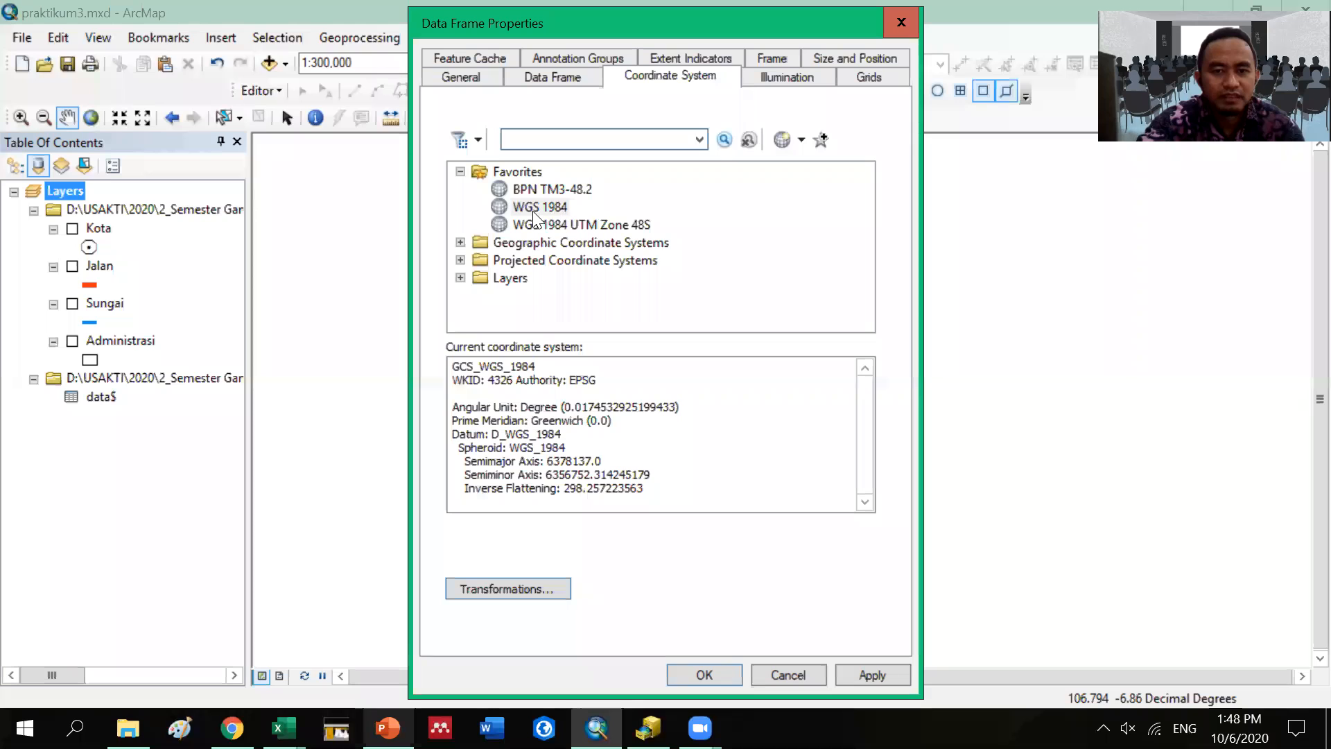
{"action": "left_click", "coordinate": [549, 224]}
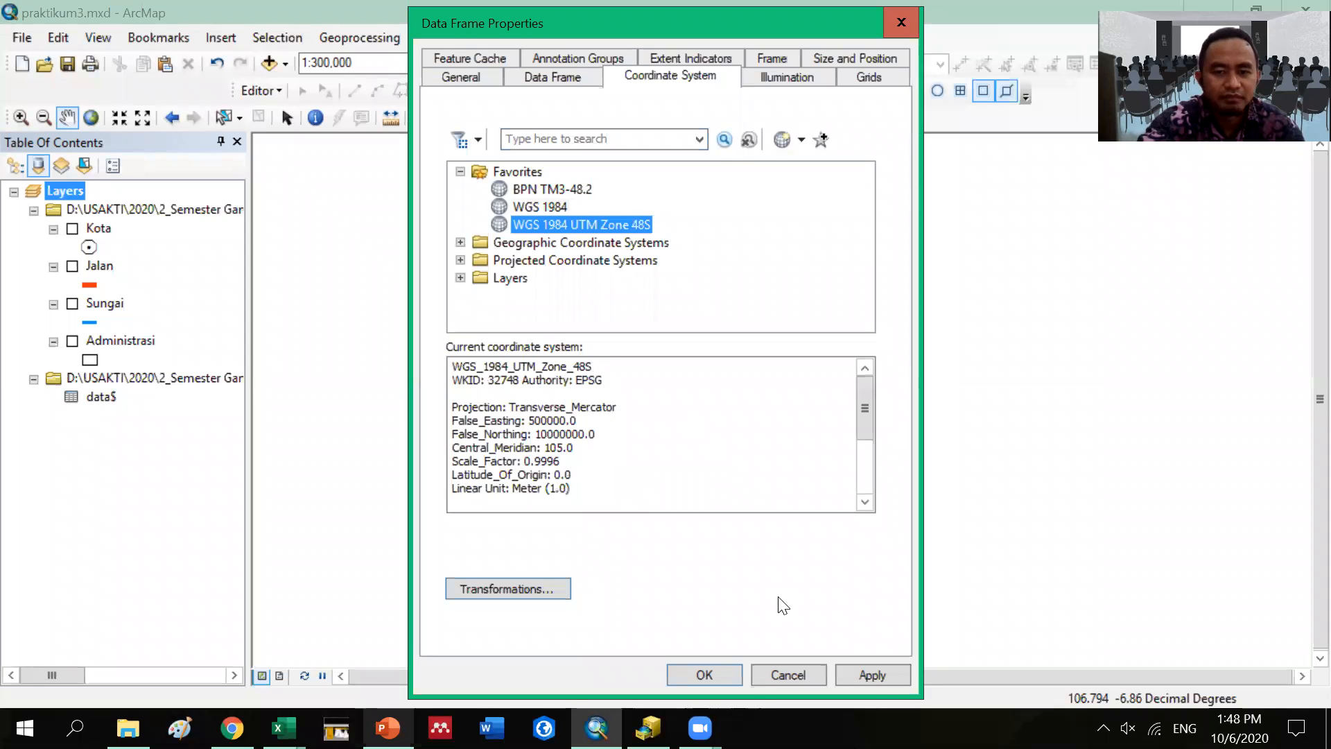
{"action": "left_click", "coordinate": [873, 675]}
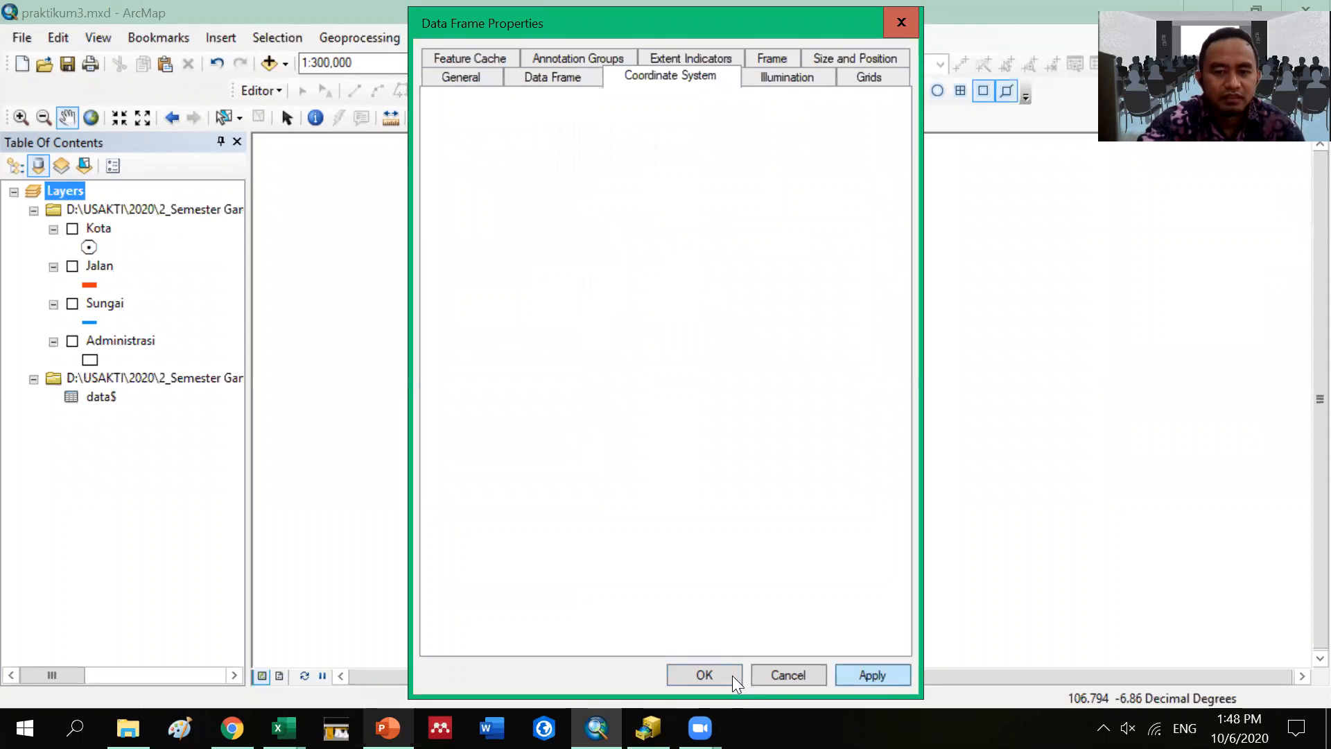
{"action": "left_click", "coordinate": [725, 669]}
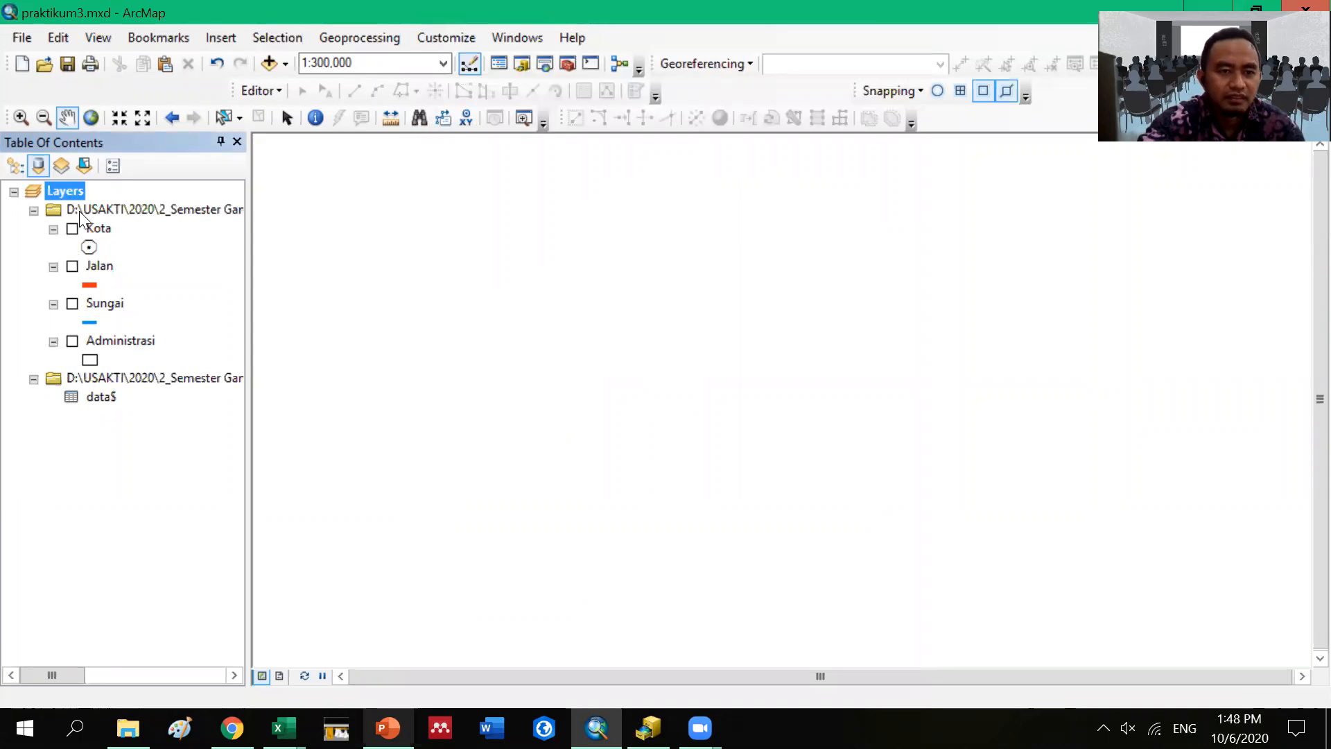
{"action": "left_click", "coordinate": [365, 252]}
{"action": "right_click", "coordinate": [119, 213]}
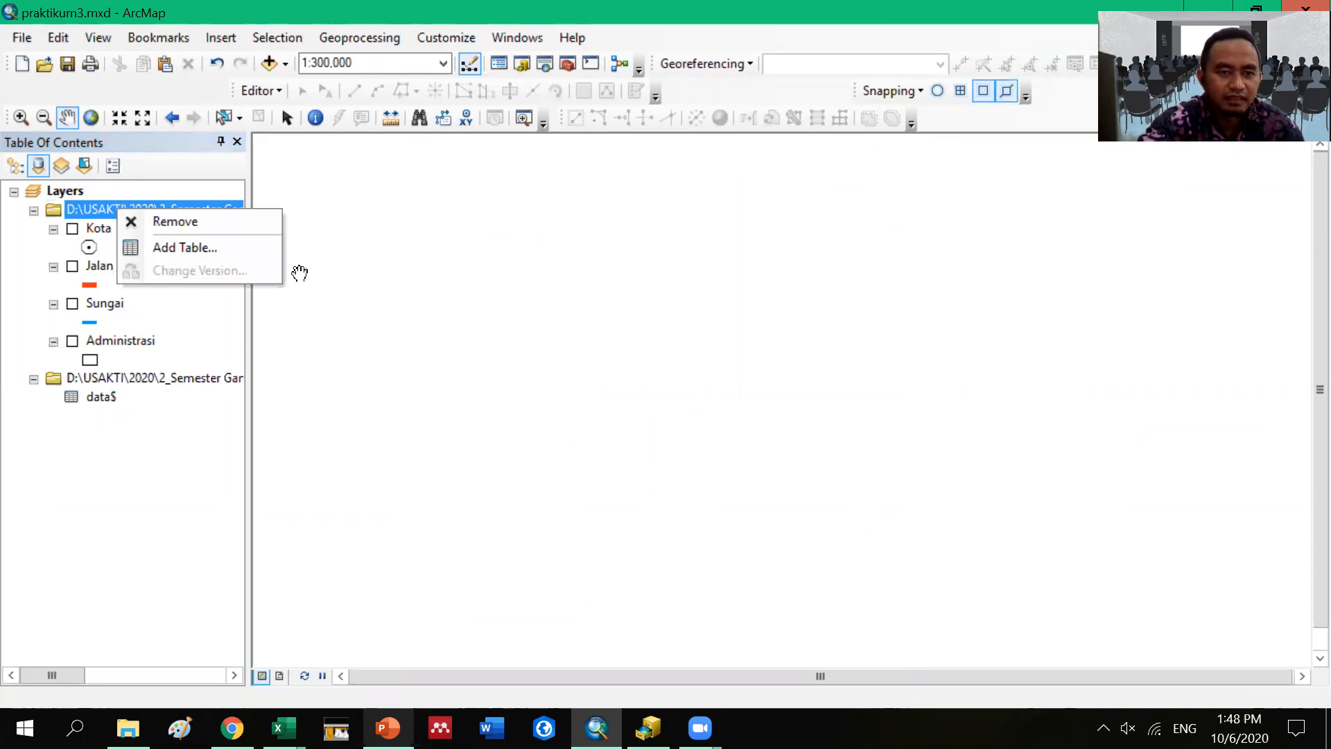
{"action": "left_click", "coordinate": [299, 273]}
{"action": "right_click", "coordinate": [103, 377]}
{"action": "left_click", "coordinate": [346, 430]}
Step: Review the data$ table's properties, including its fields, definition query and time settings, and close them without changes
{"action": "right_click", "coordinate": [98, 403]}
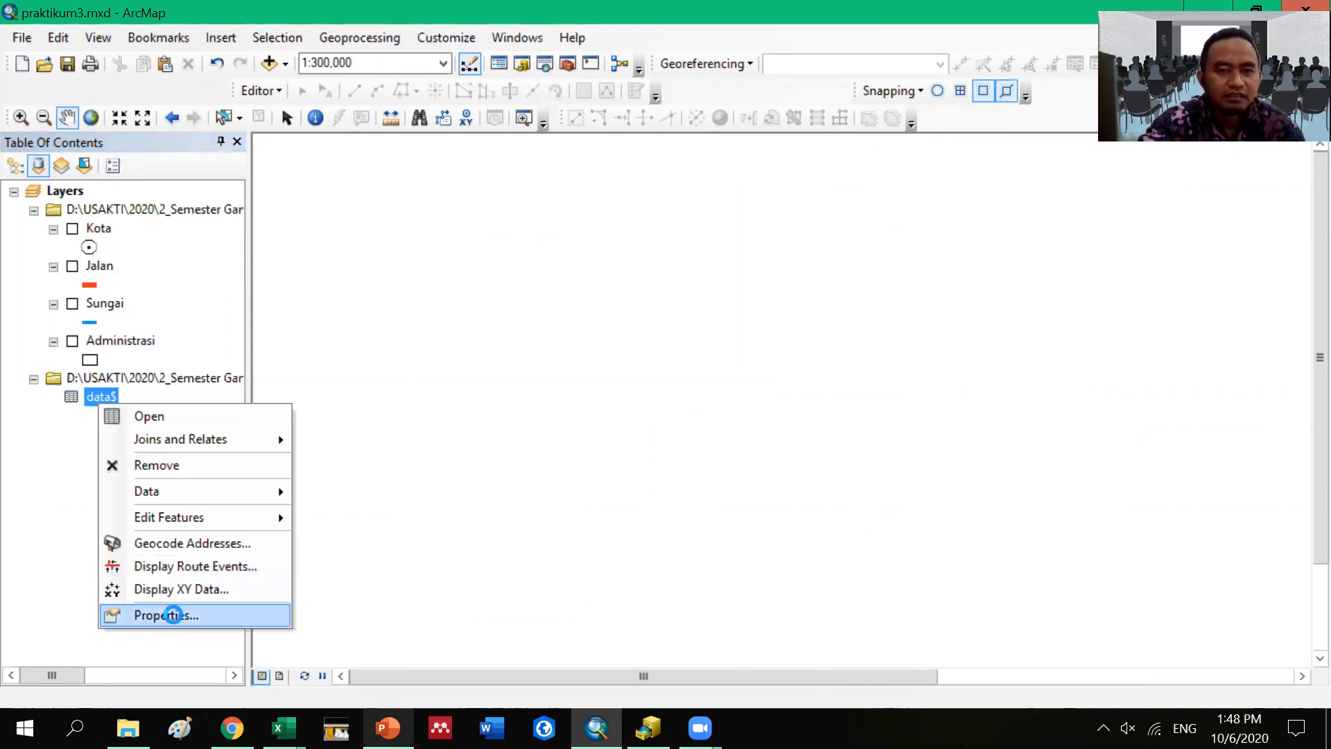
{"action": "left_click", "coordinate": [173, 615]}
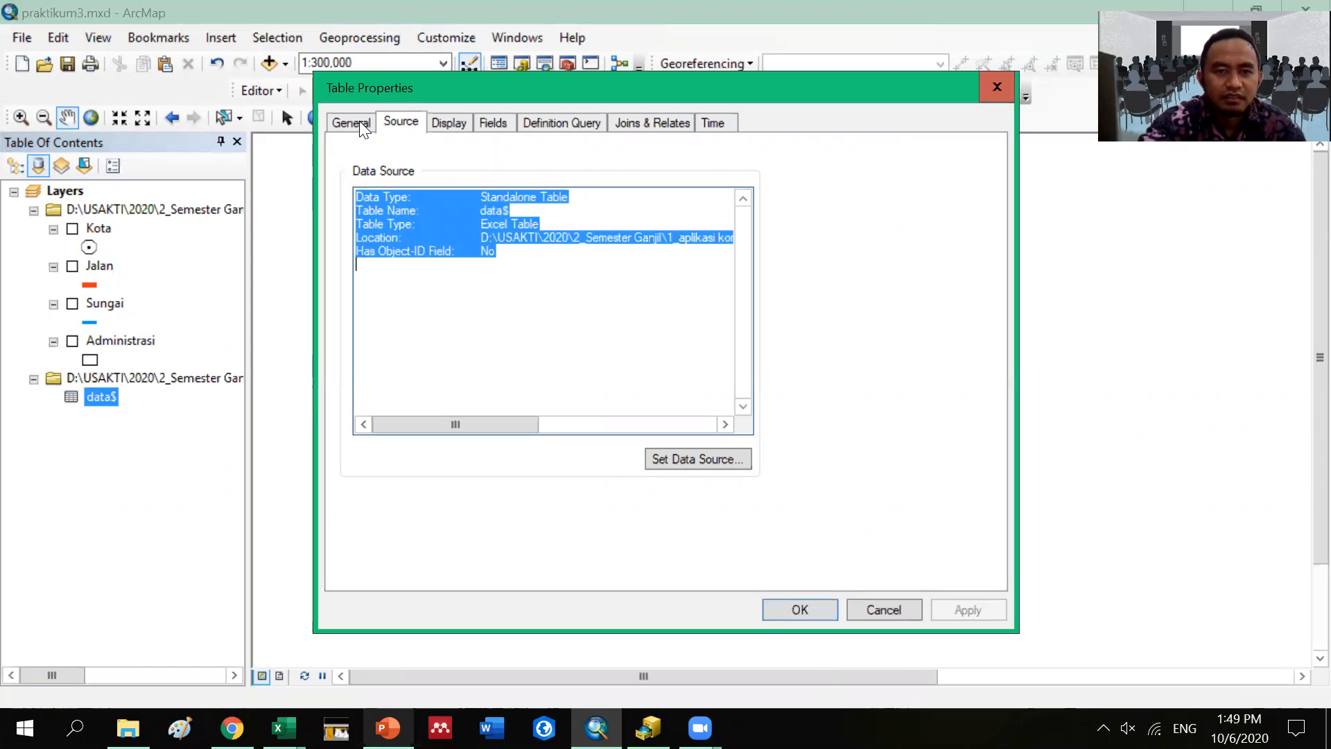
{"action": "left_click", "coordinate": [446, 122]}
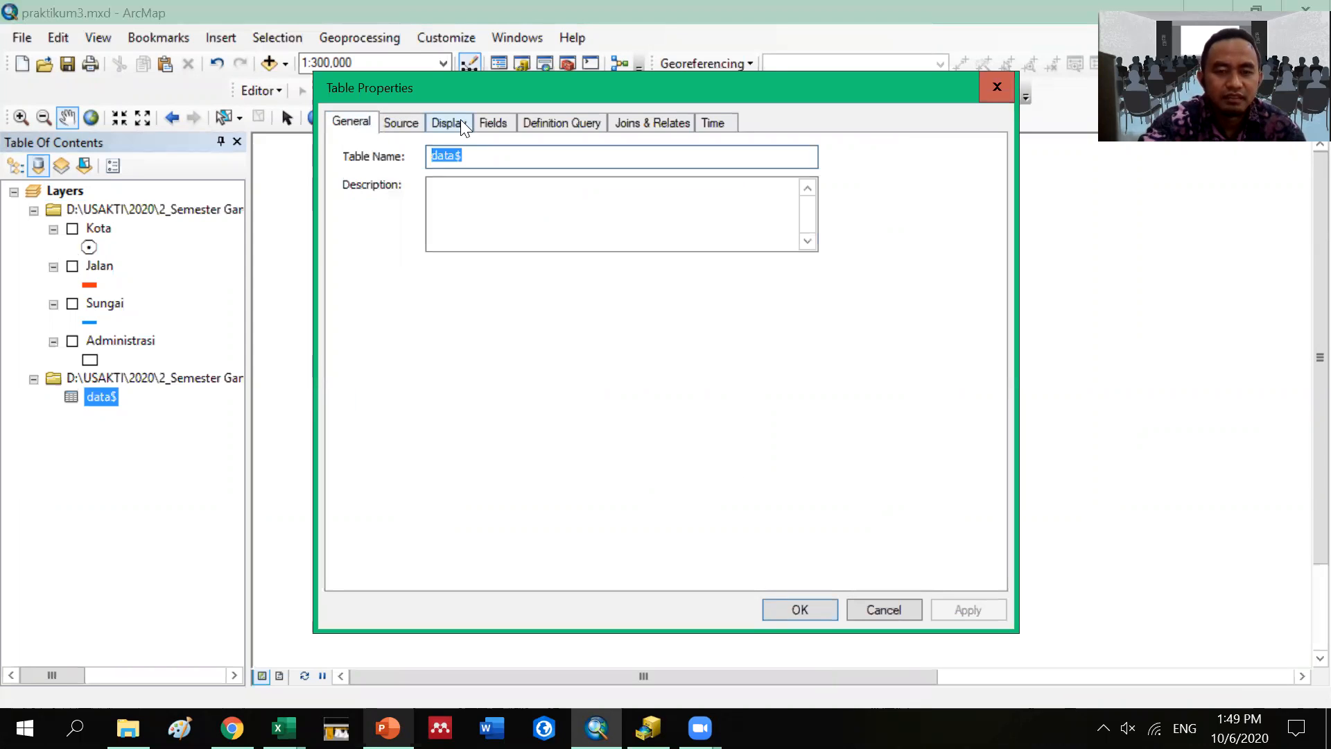
{"action": "left_click", "coordinate": [491, 122]}
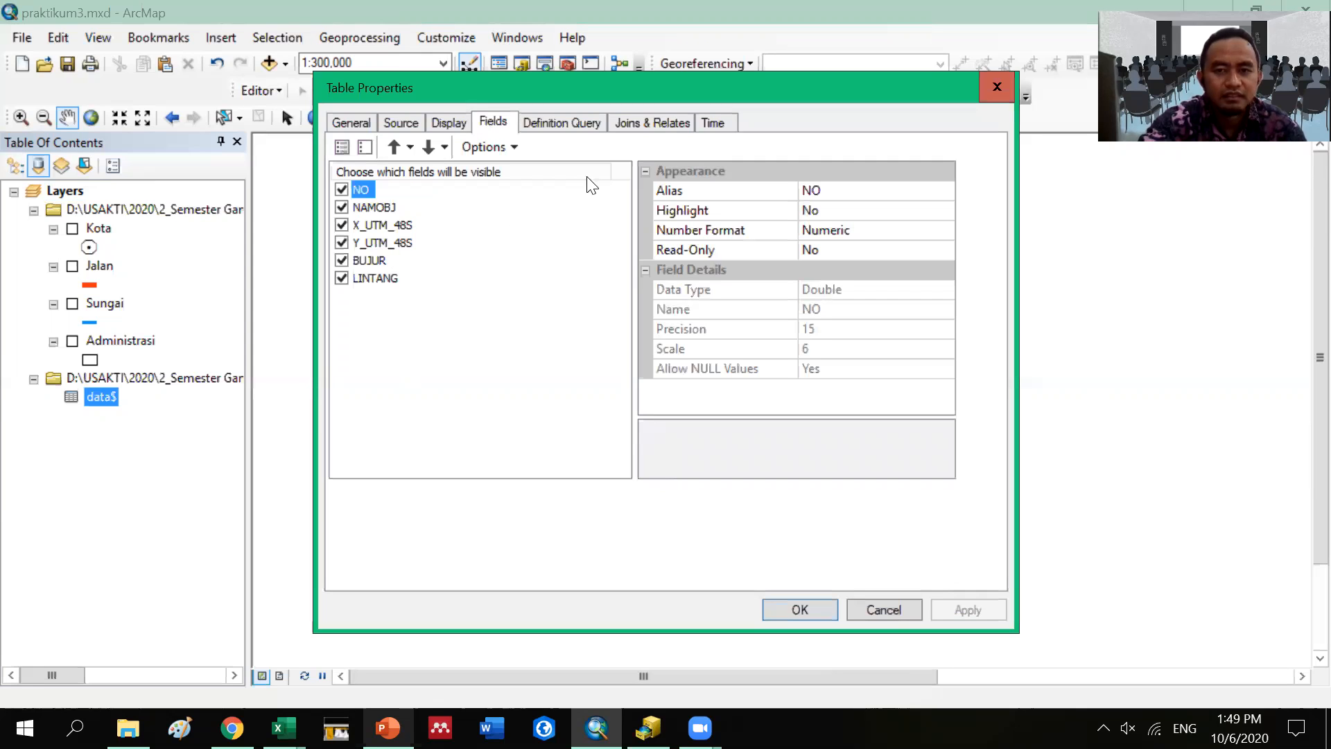
{"action": "left_click", "coordinate": [384, 225]}
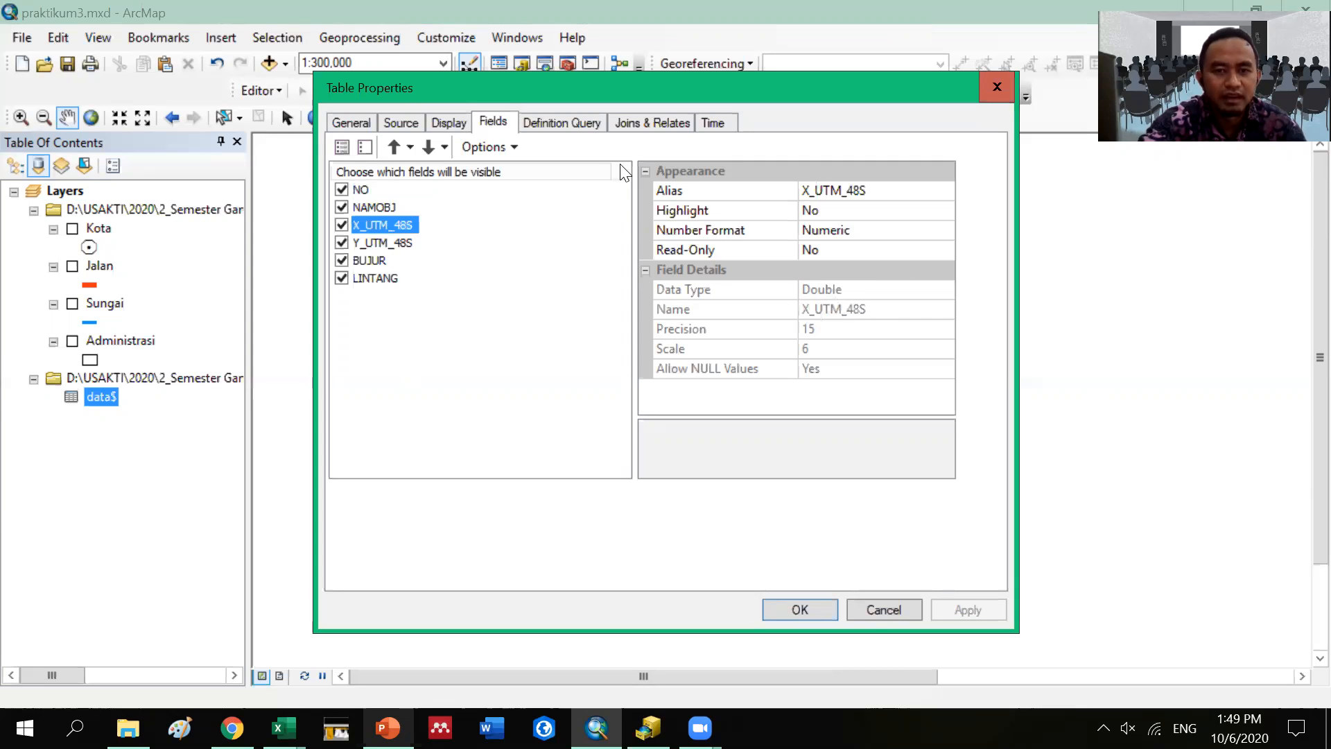
{"action": "left_click", "coordinate": [577, 122]}
{"action": "left_click", "coordinate": [641, 118]}
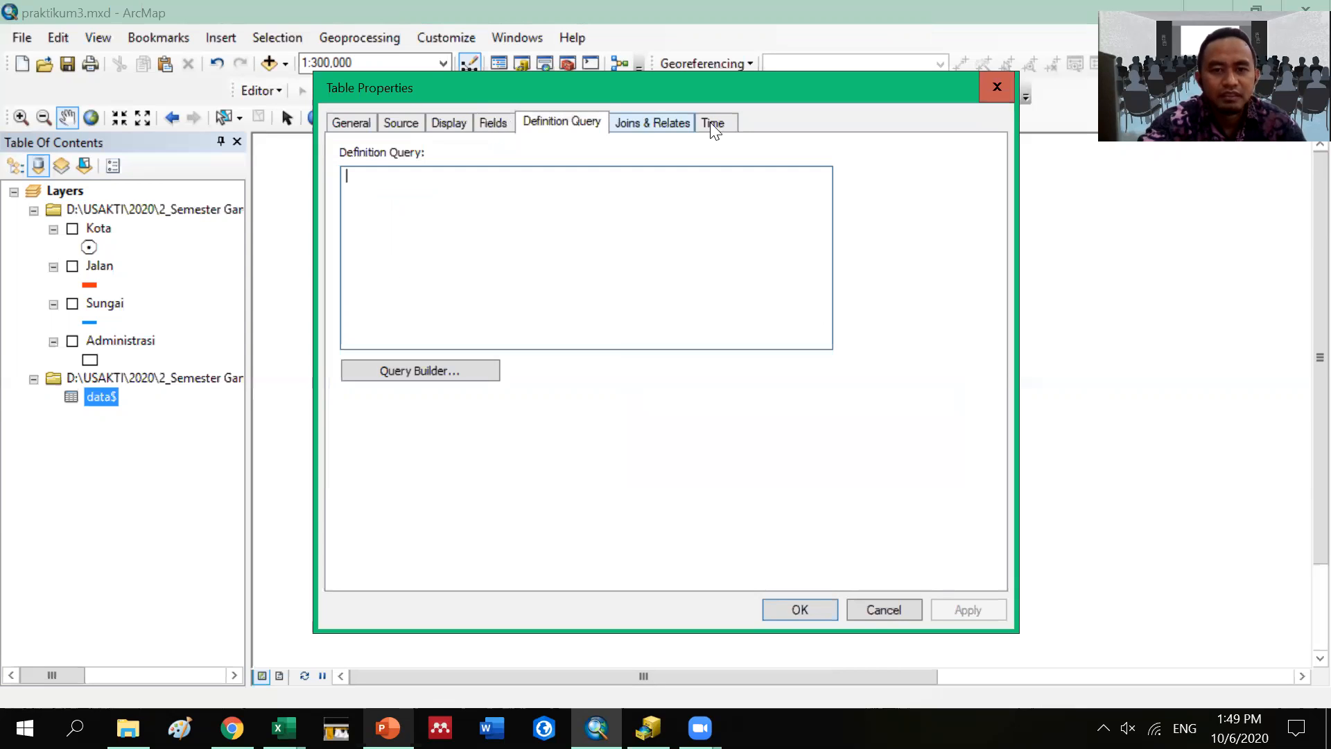
{"action": "left_click", "coordinate": [713, 122]}
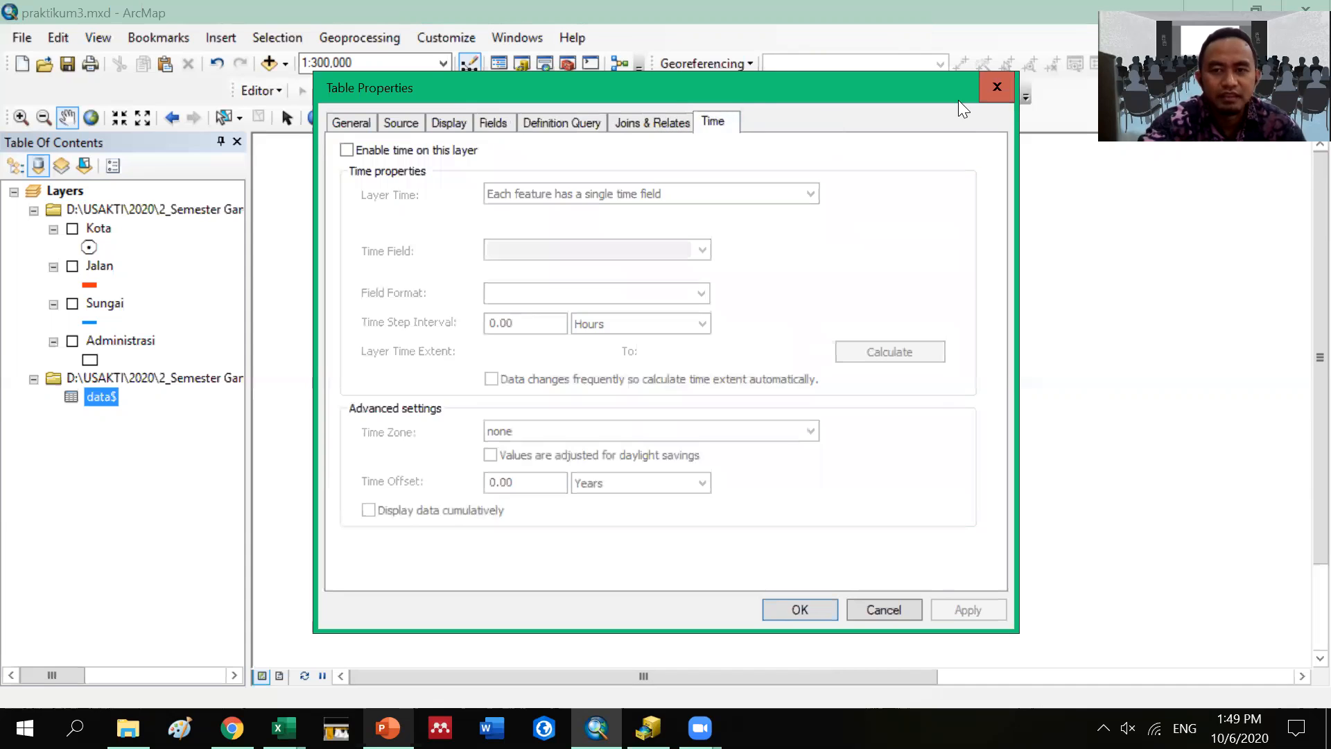
{"action": "left_click", "coordinate": [998, 89]}
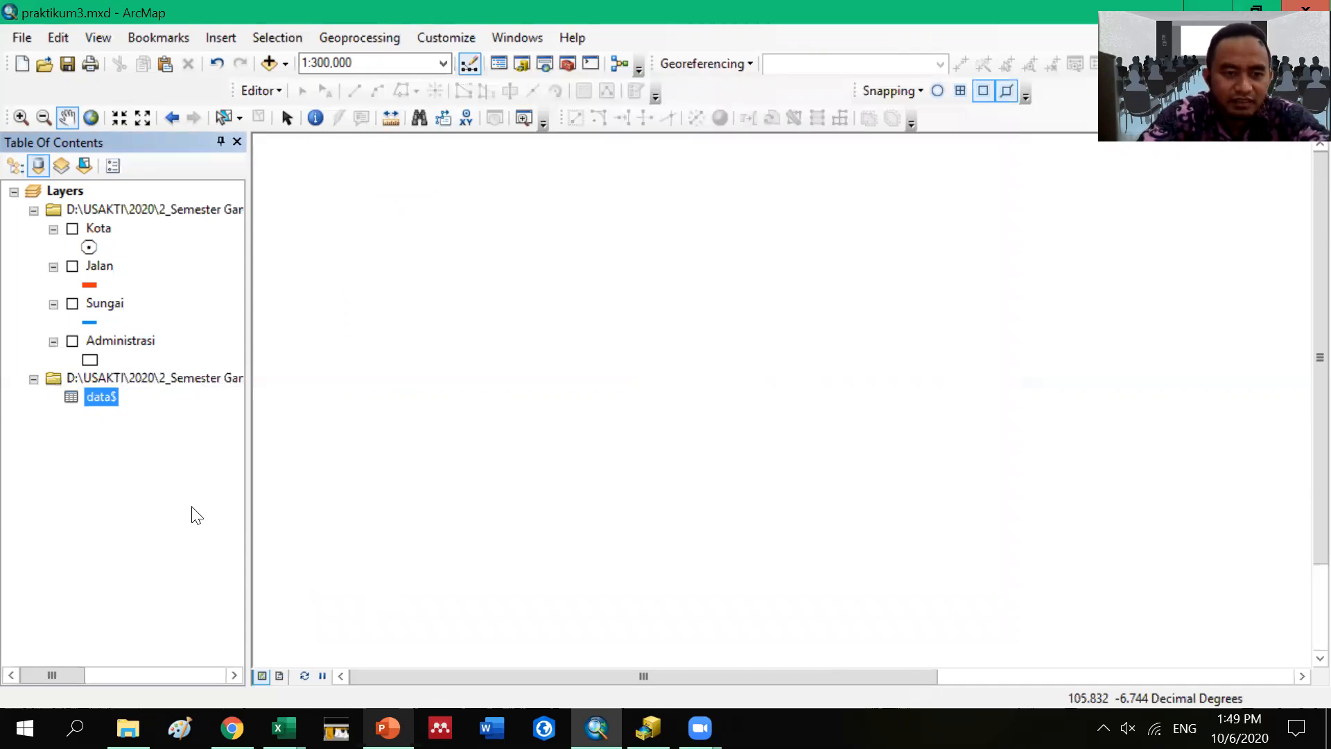
Step: Display the data$ table's XY data as points using X_UTM_48S and Y_UTM_48S in WGS_1984_UTM_Zone_48S, accepting the restricted functionality
{"action": "right_click", "coordinate": [97, 396]}
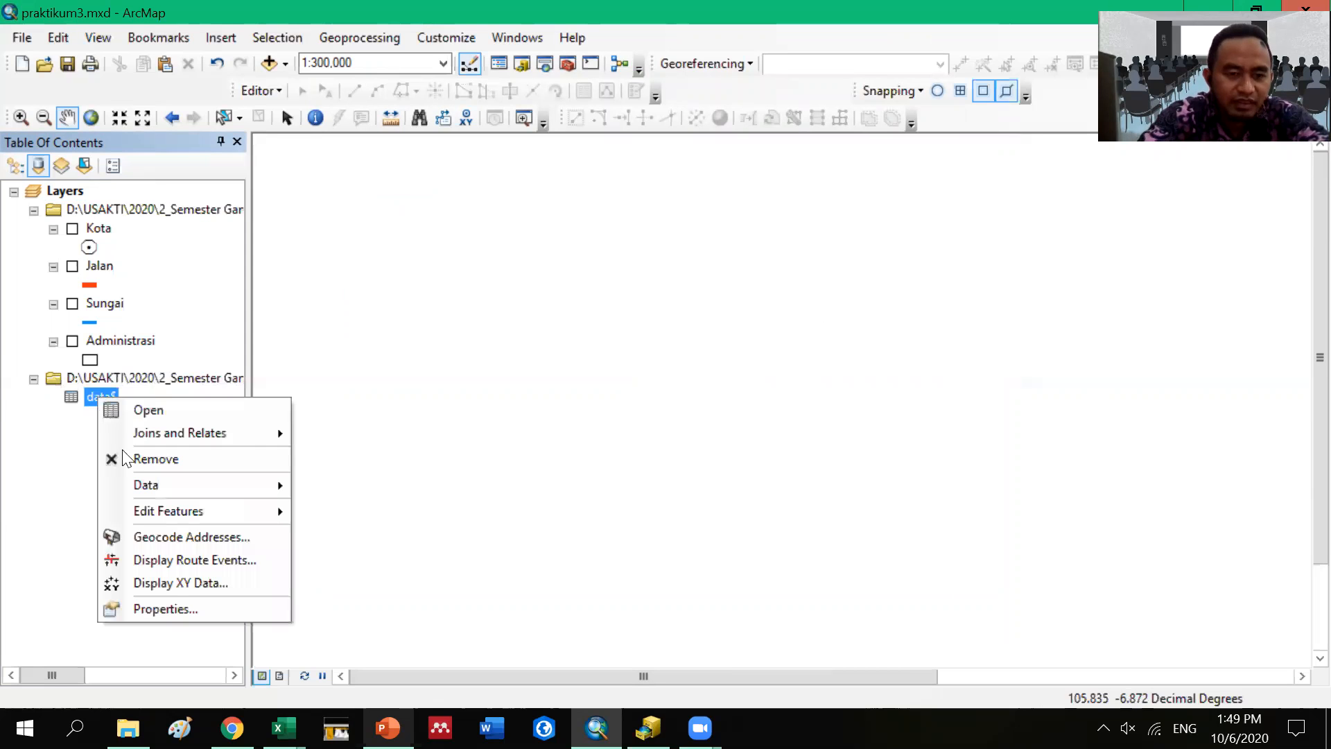
{"action": "left_click", "coordinate": [171, 582]}
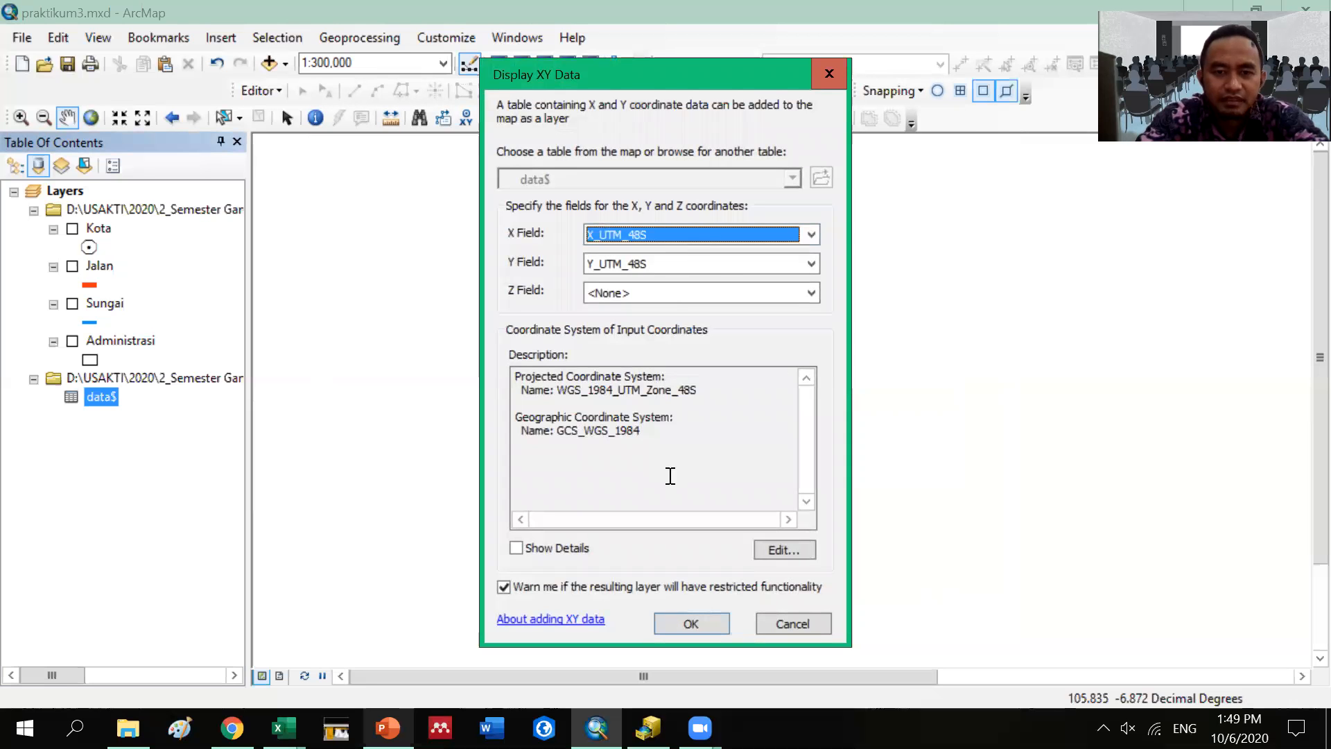
{"action": "left_click", "coordinate": [764, 549]}
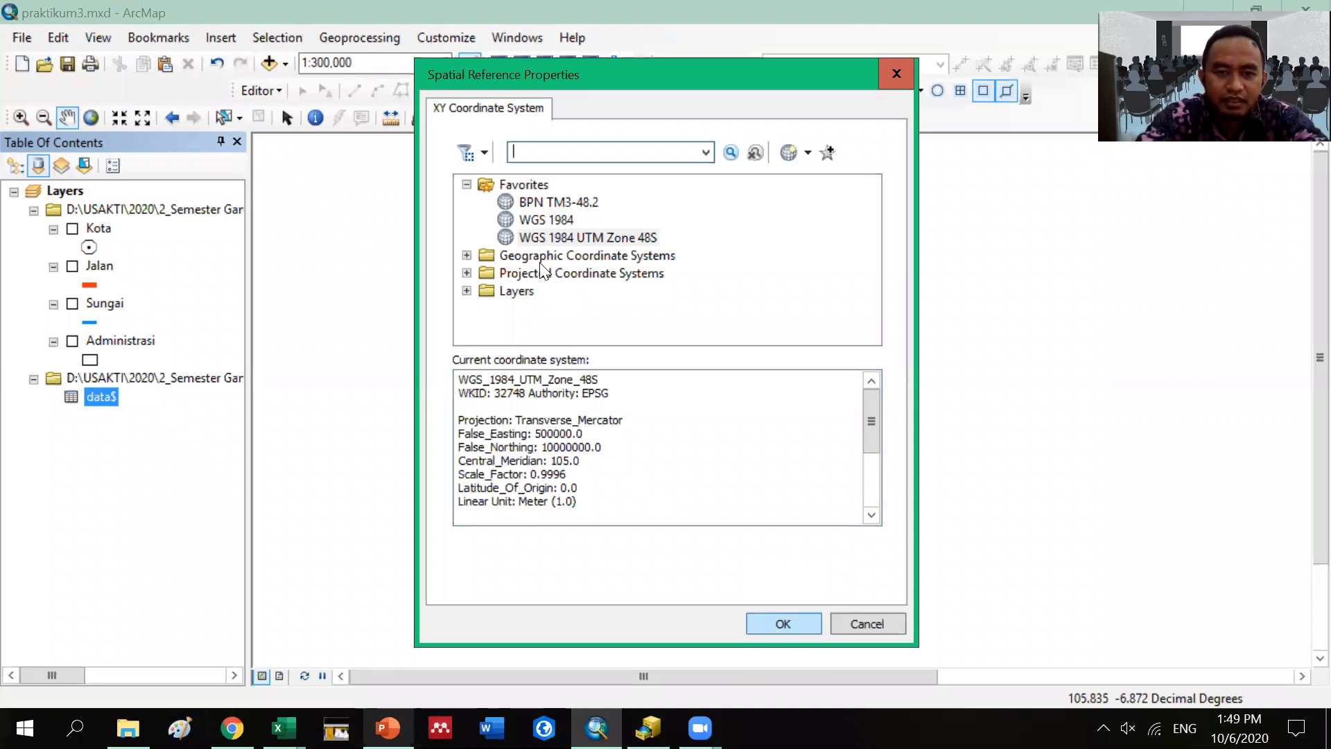
{"action": "left_click", "coordinate": [756, 622]}
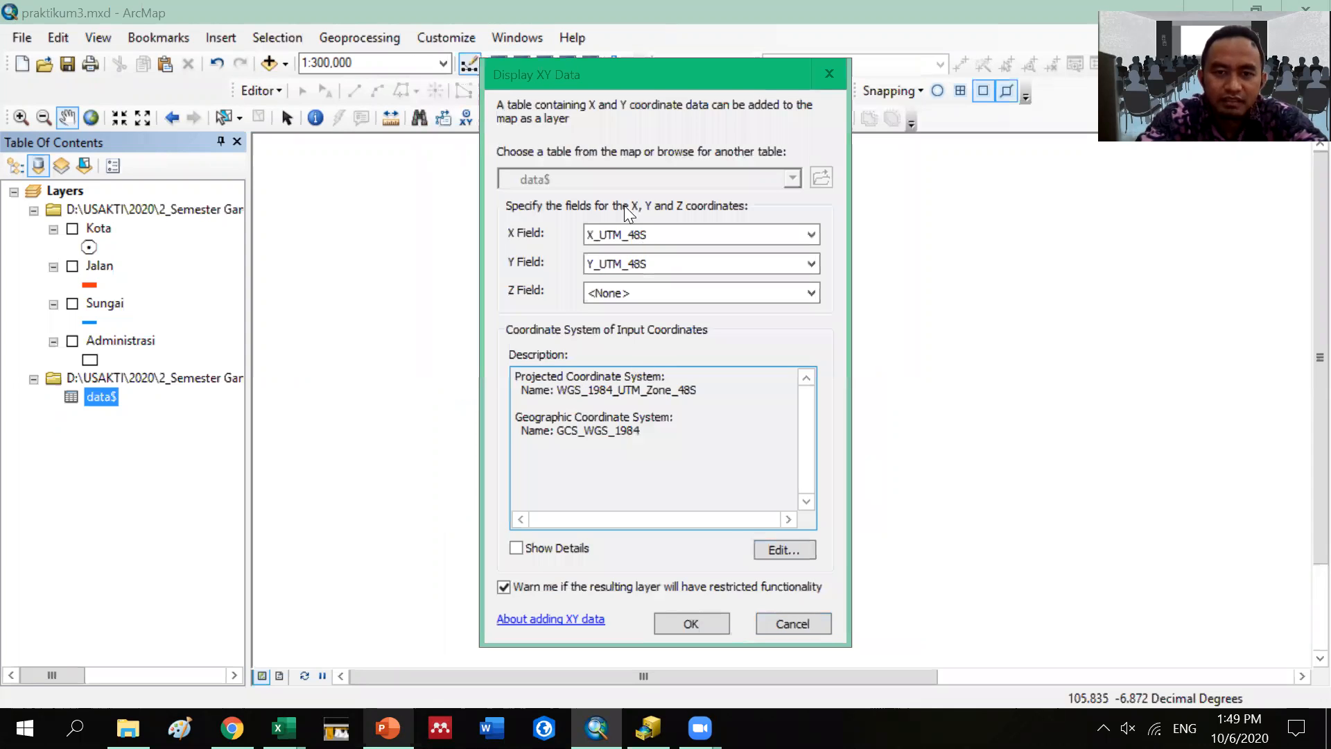
{"action": "left_click", "coordinate": [719, 619]}
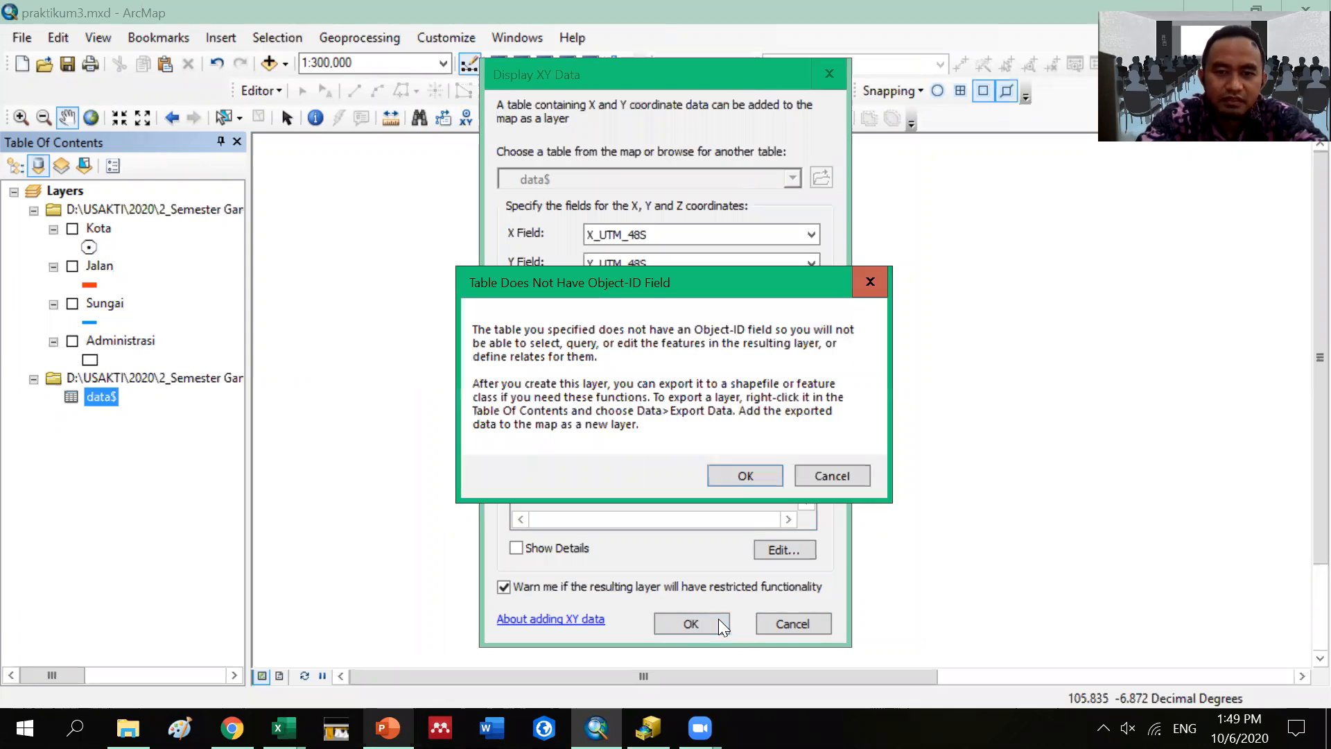
{"action": "left_click", "coordinate": [746, 475]}
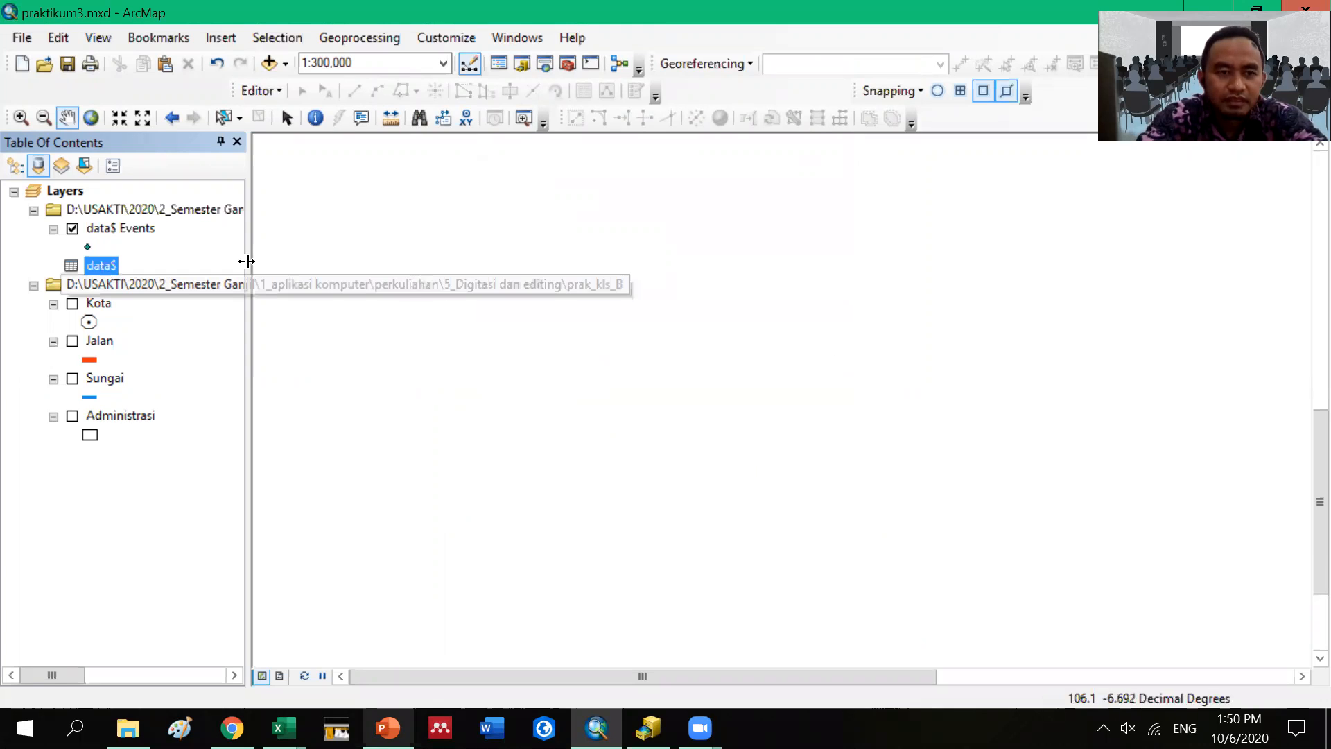
Step: Zoom the map to the full extent of the data$ Events layer
{"action": "left_click", "coordinate": [118, 229], "text": "ctrl"}
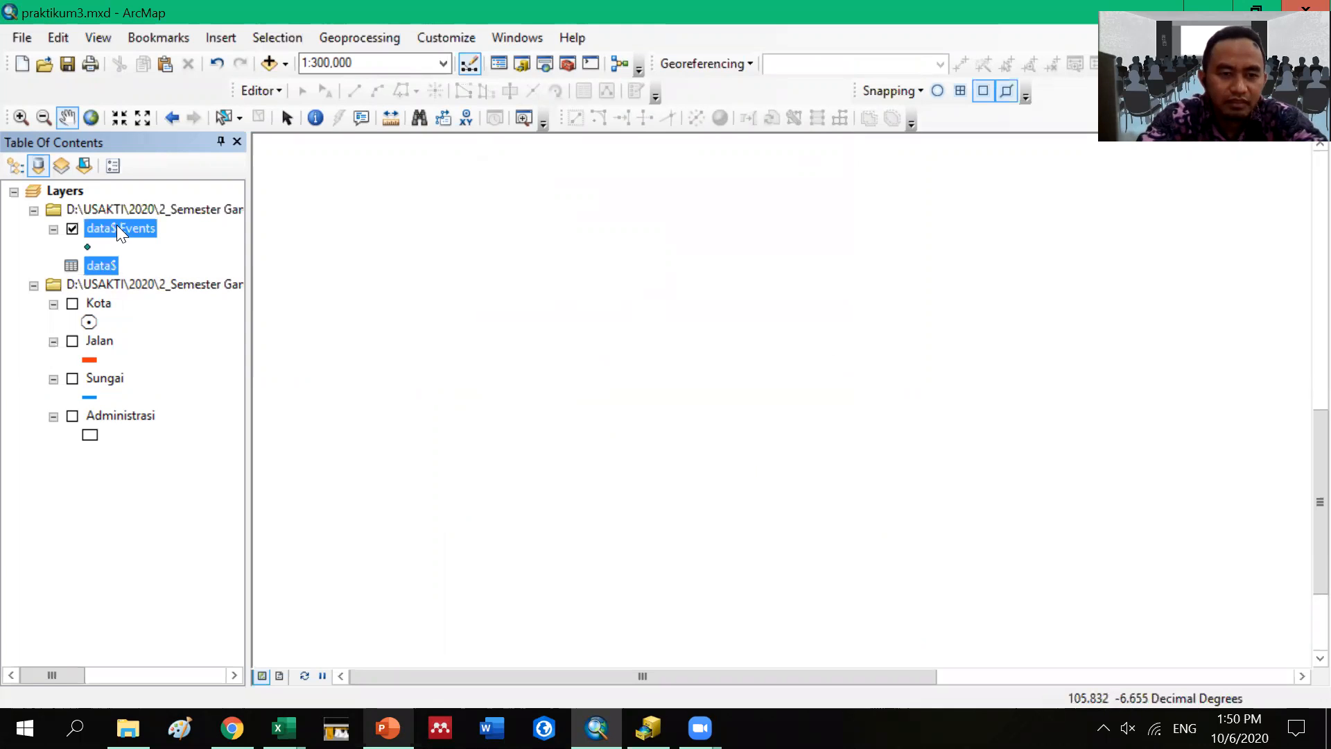
{"action": "right_click", "coordinate": [116, 225]}
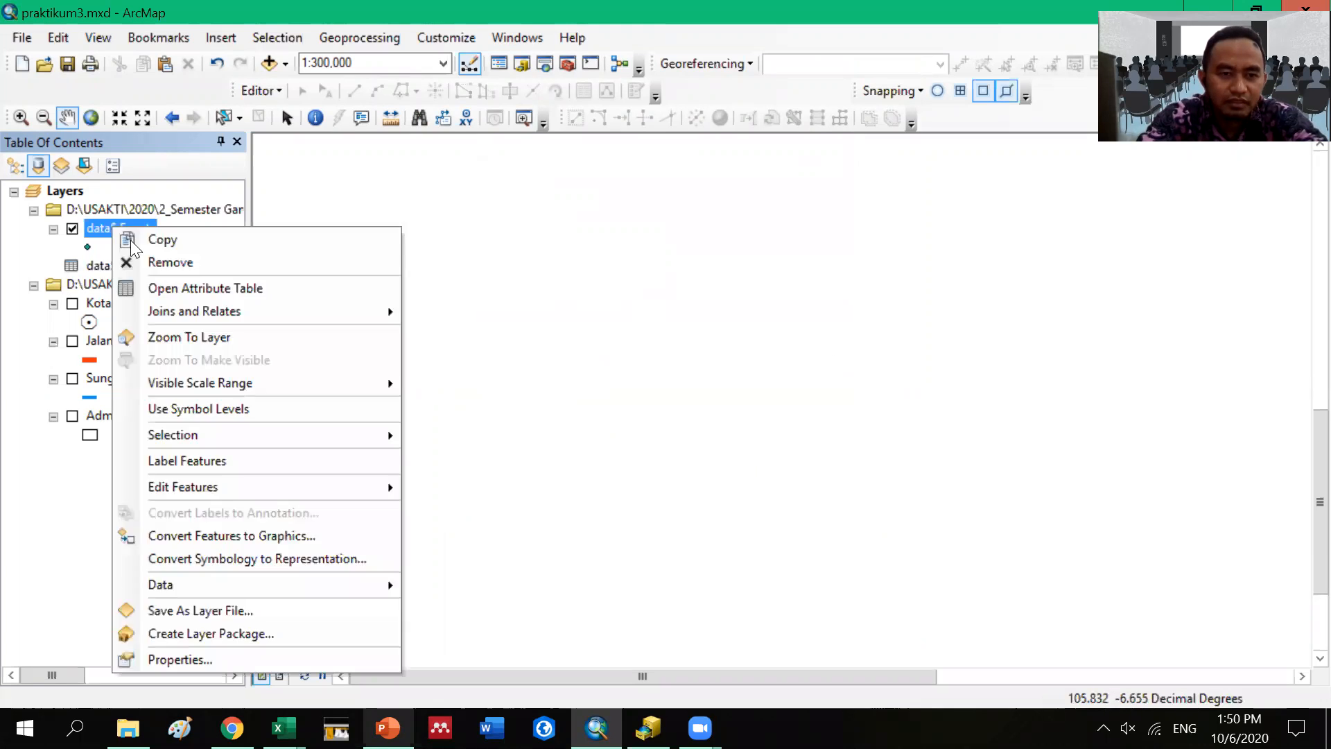
{"action": "left_click", "coordinate": [187, 338]}
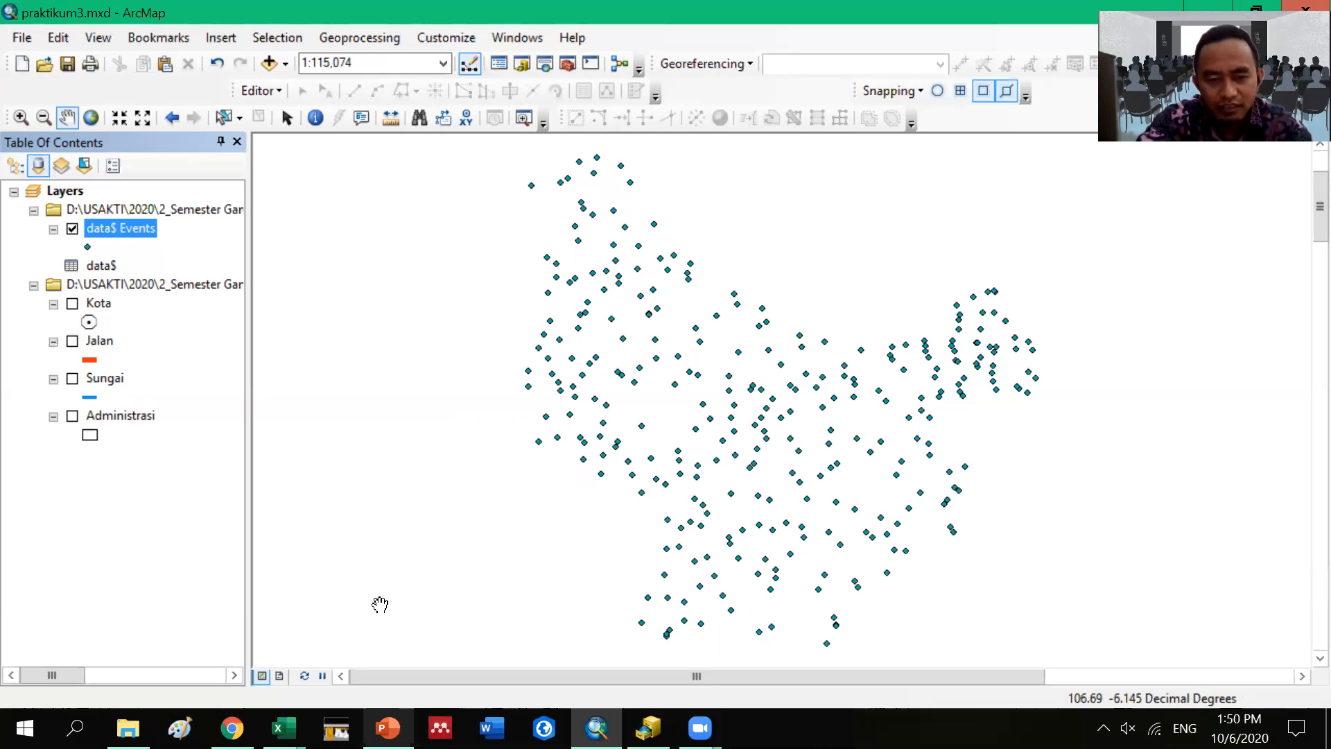
Step: Switch to Excel to examine the coordinate columns in TABEL_SURVEY.xlsx, and return to ArcMap
{"action": "left_click", "coordinate": [284, 727]}
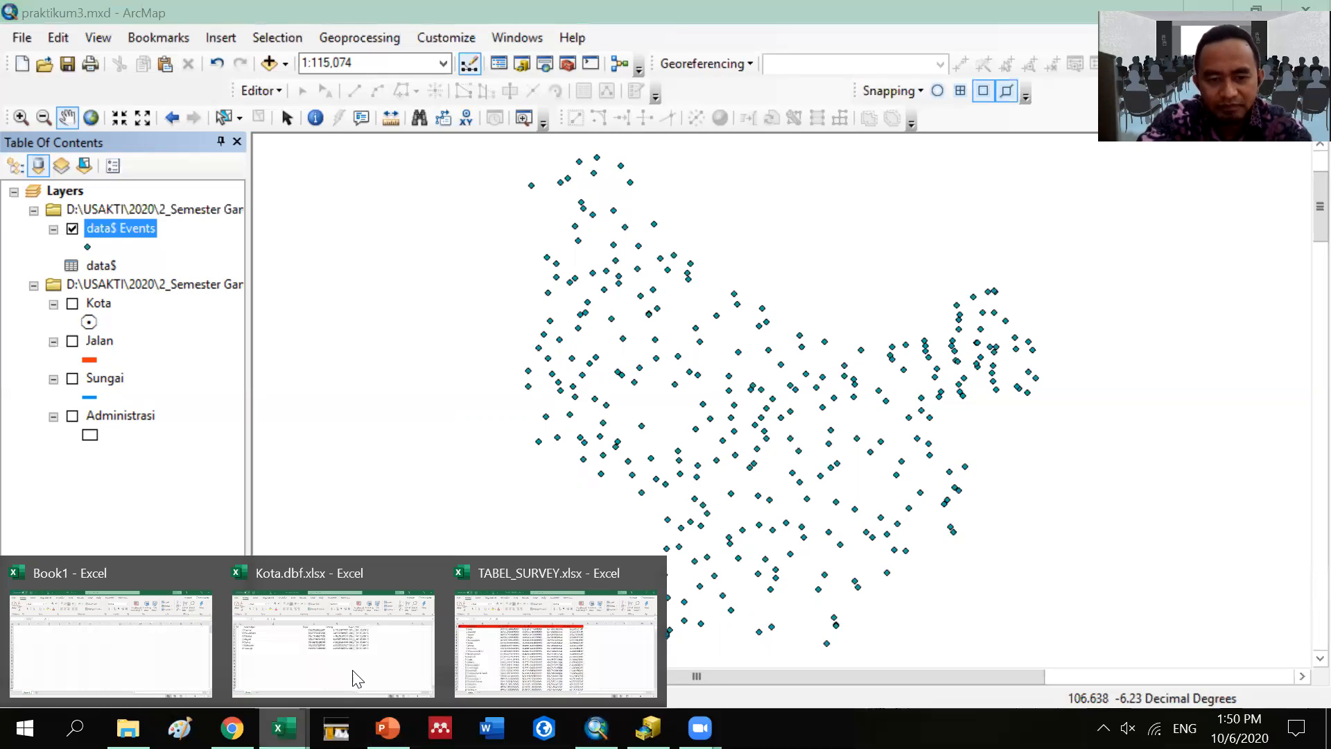
{"action": "left_click", "coordinate": [517, 659]}
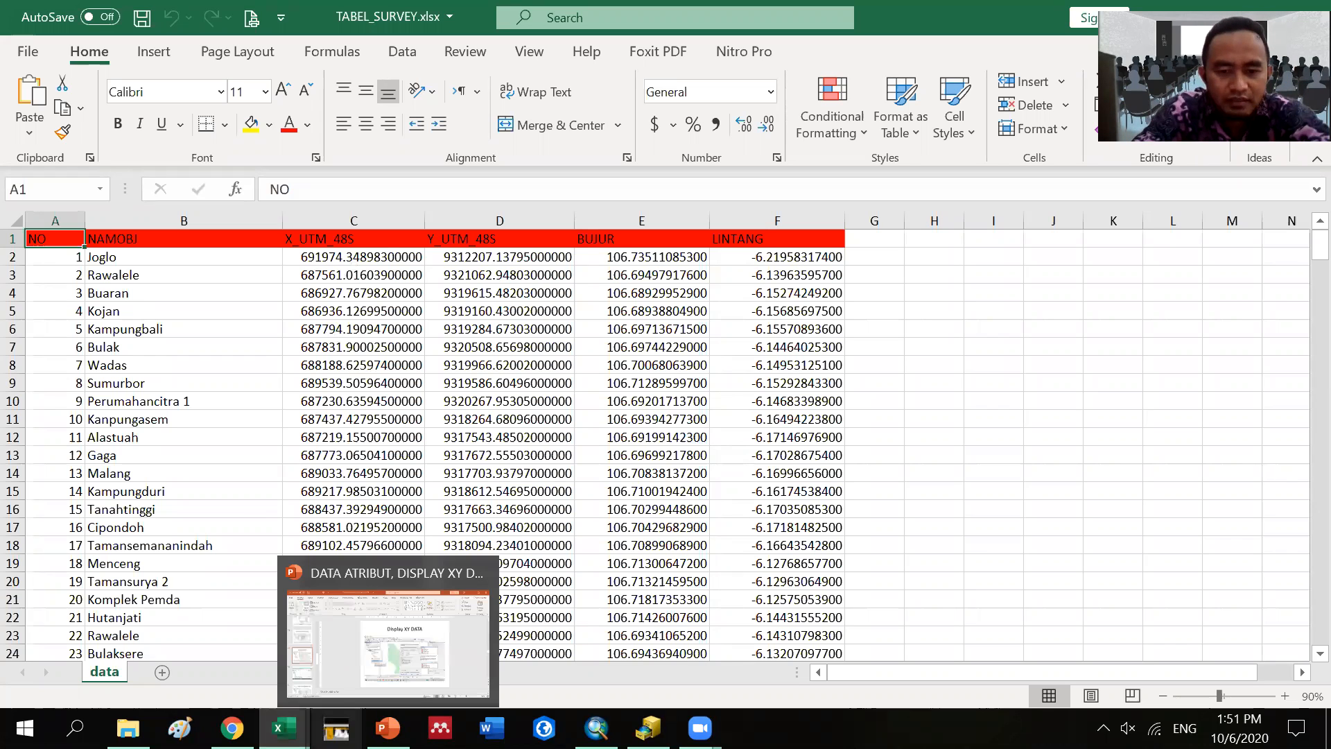
{"action": "mouse_move", "coordinate": [648, 728]}
{"action": "left_click", "coordinate": [596, 728]}
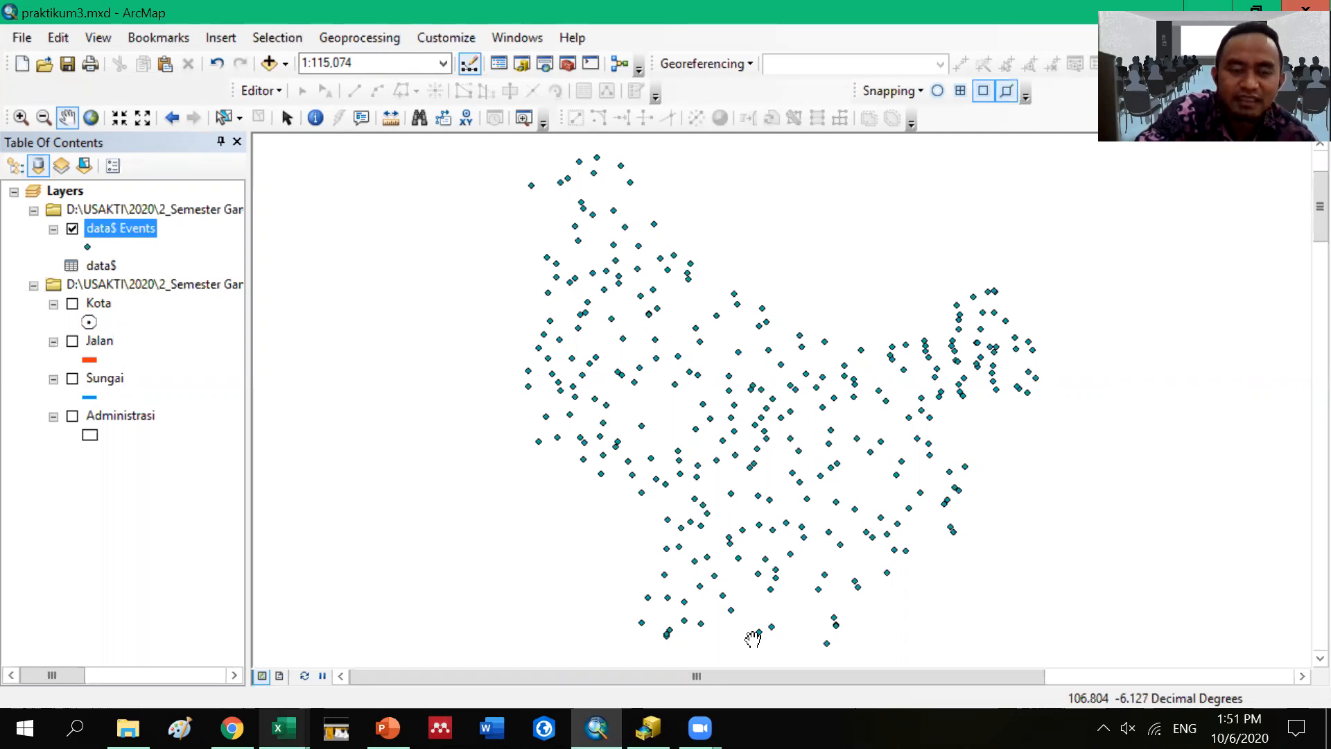
Step: Add the Imagery with Labels basemap and keep the data$ Events points displayed over it
{"action": "left_click", "coordinate": [284, 64]}
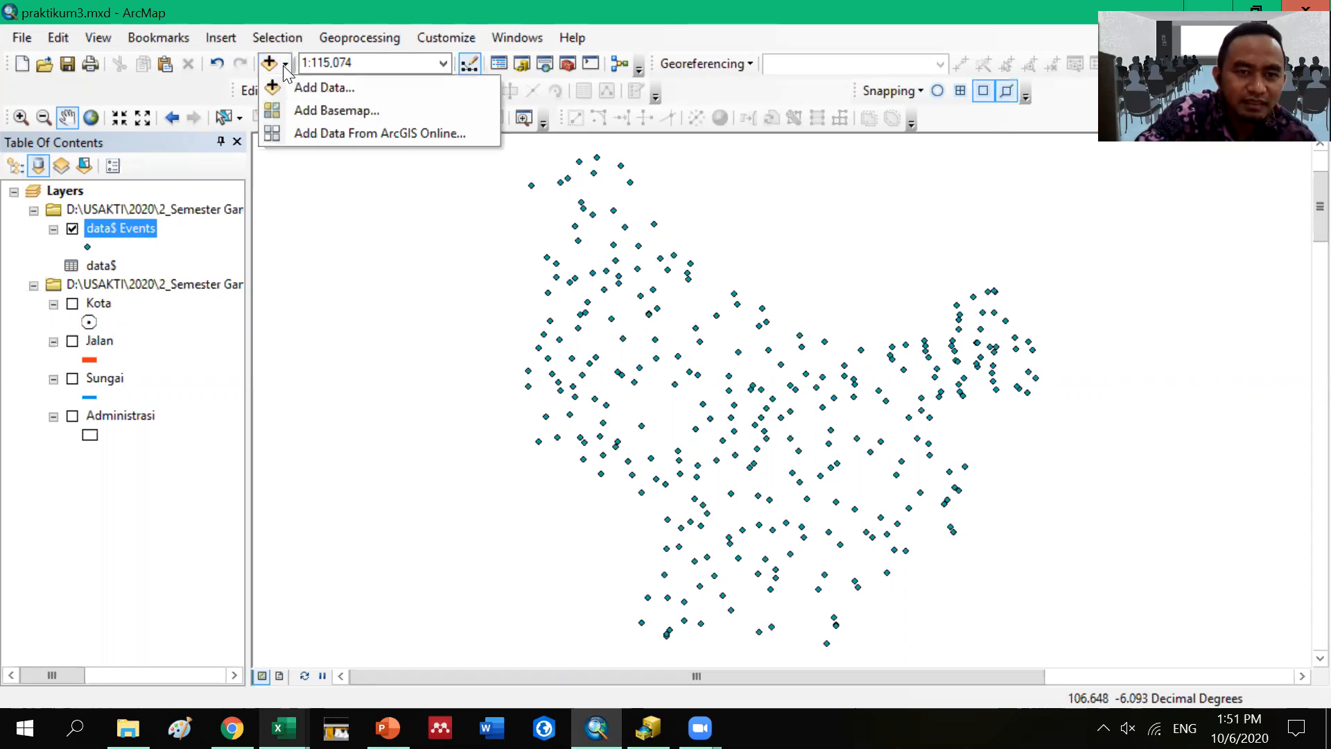
{"action": "left_click", "coordinate": [308, 112]}
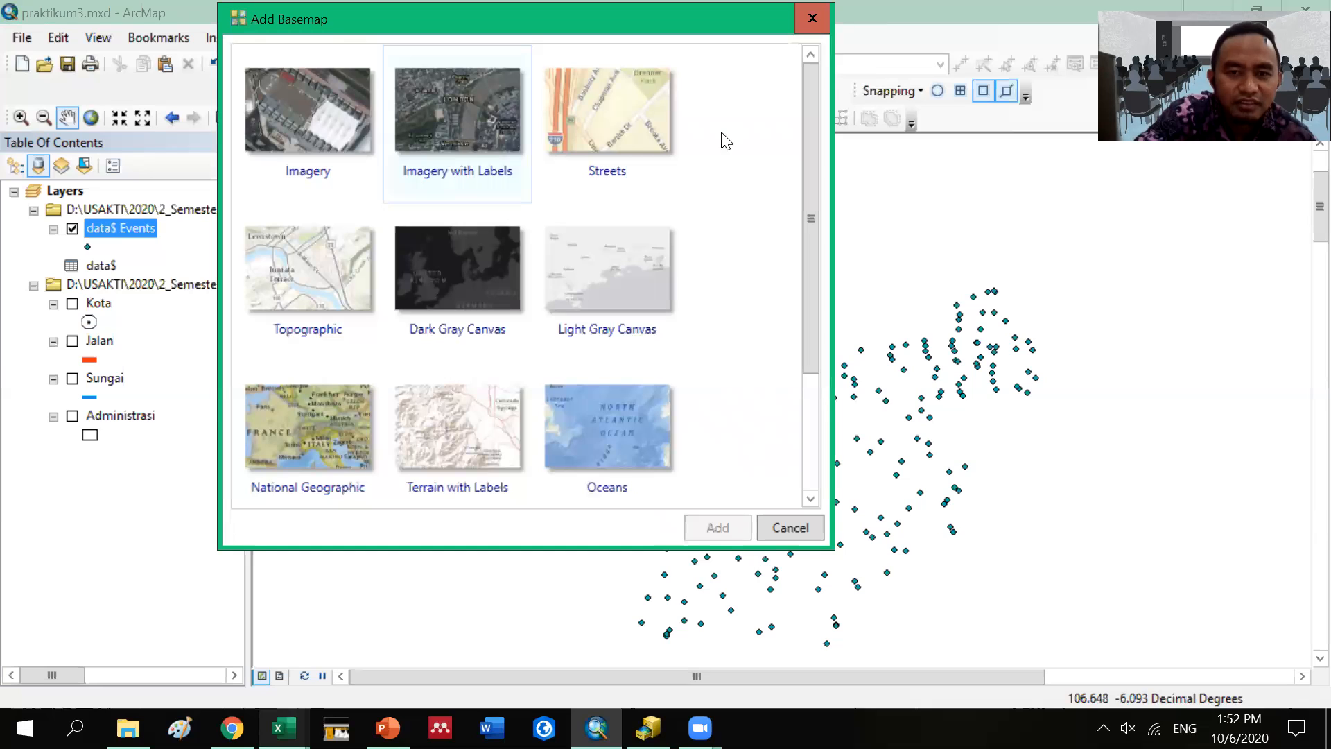
{"action": "left_click", "coordinate": [488, 121]}
{"action": "left_click", "coordinate": [742, 530]}
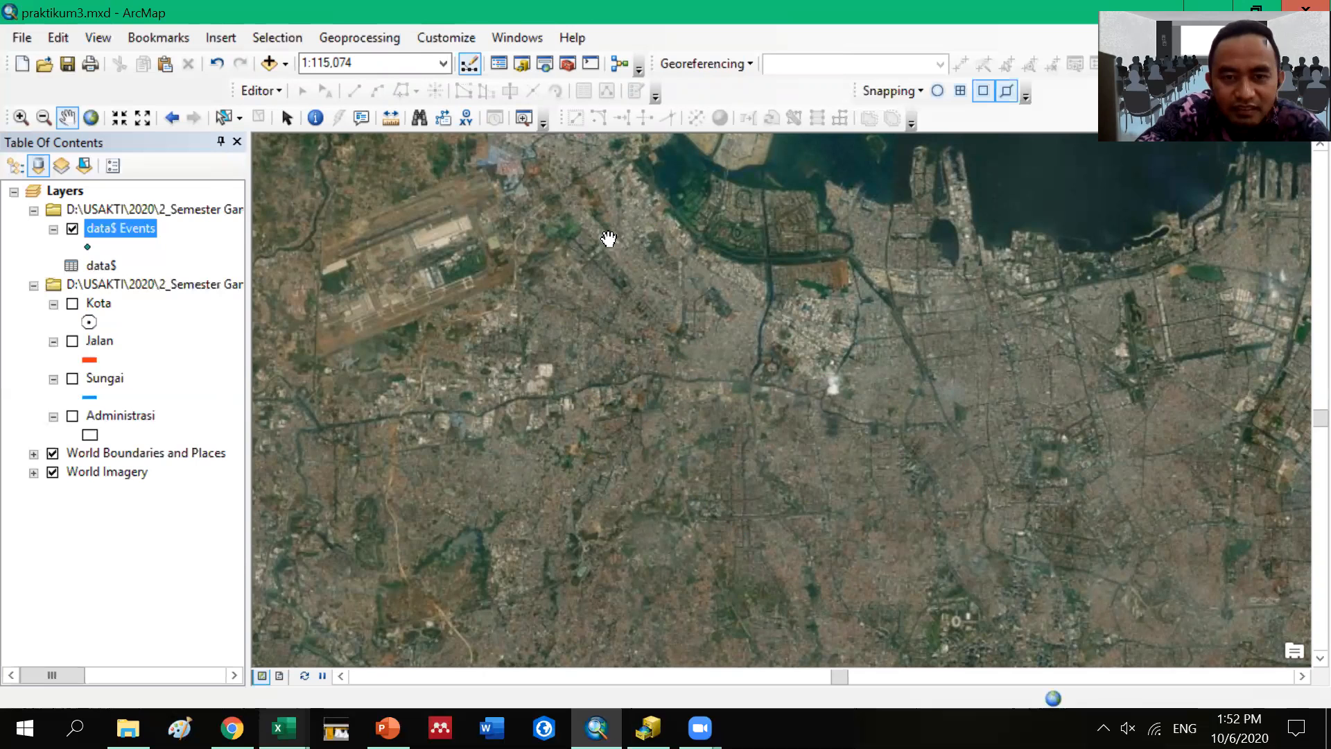
{"action": "left_click", "coordinate": [72, 228]}
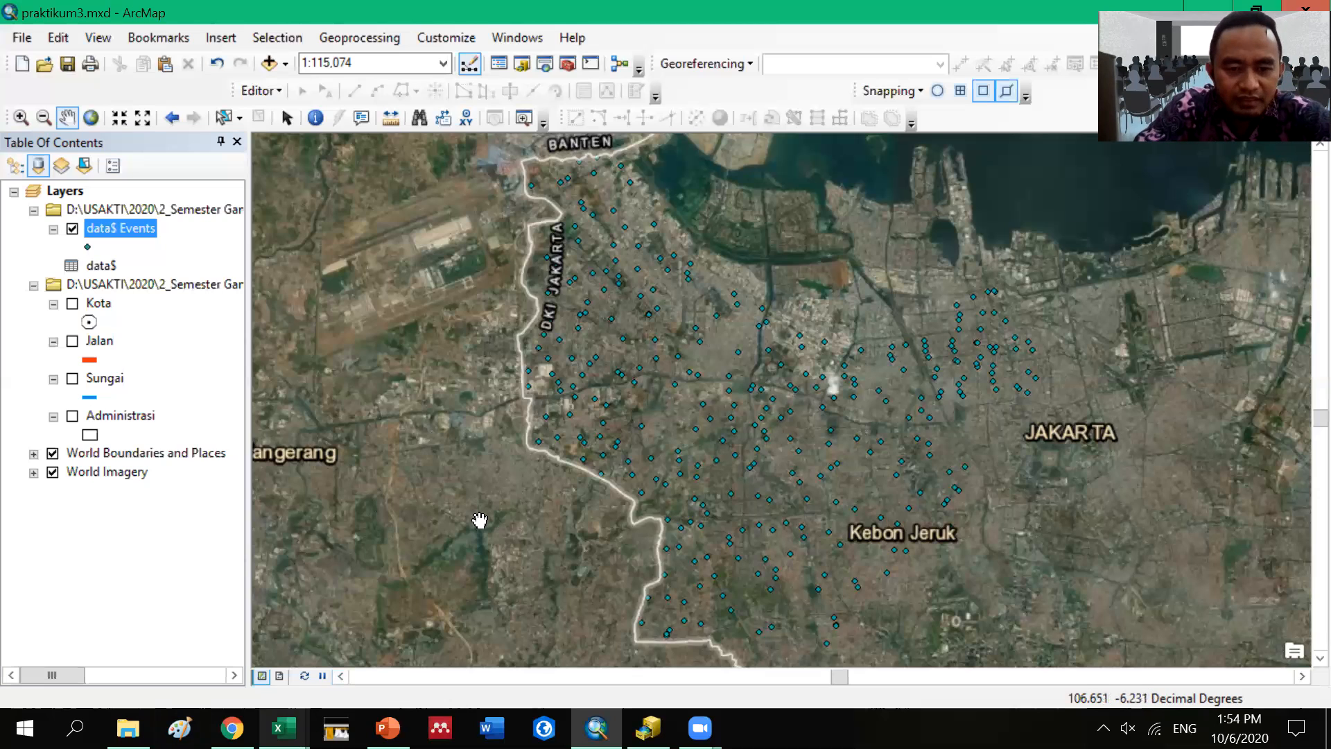
Step: Switch to PowerPoint to read through the slides up to exporting the Display XY Data result, and return to ArcMap
{"action": "left_click", "coordinate": [388, 728]}
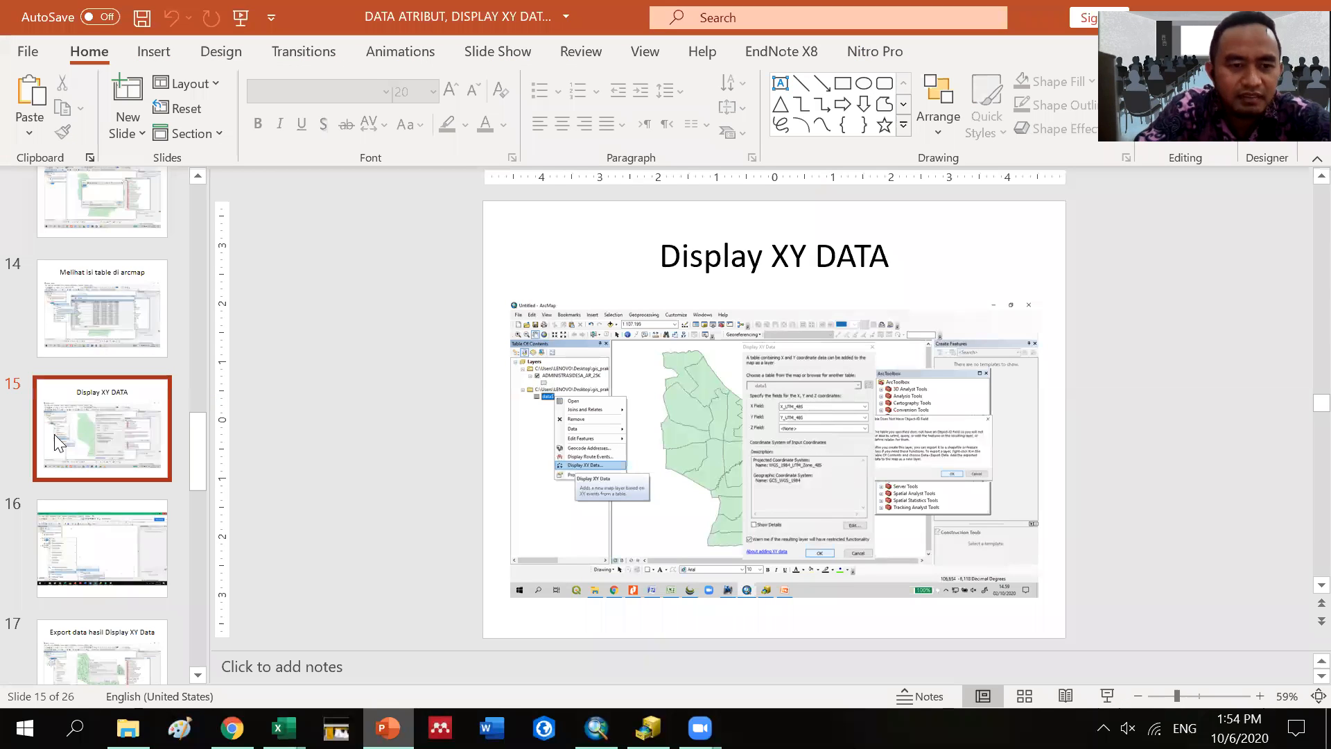
{"action": "key", "text": "Down"}
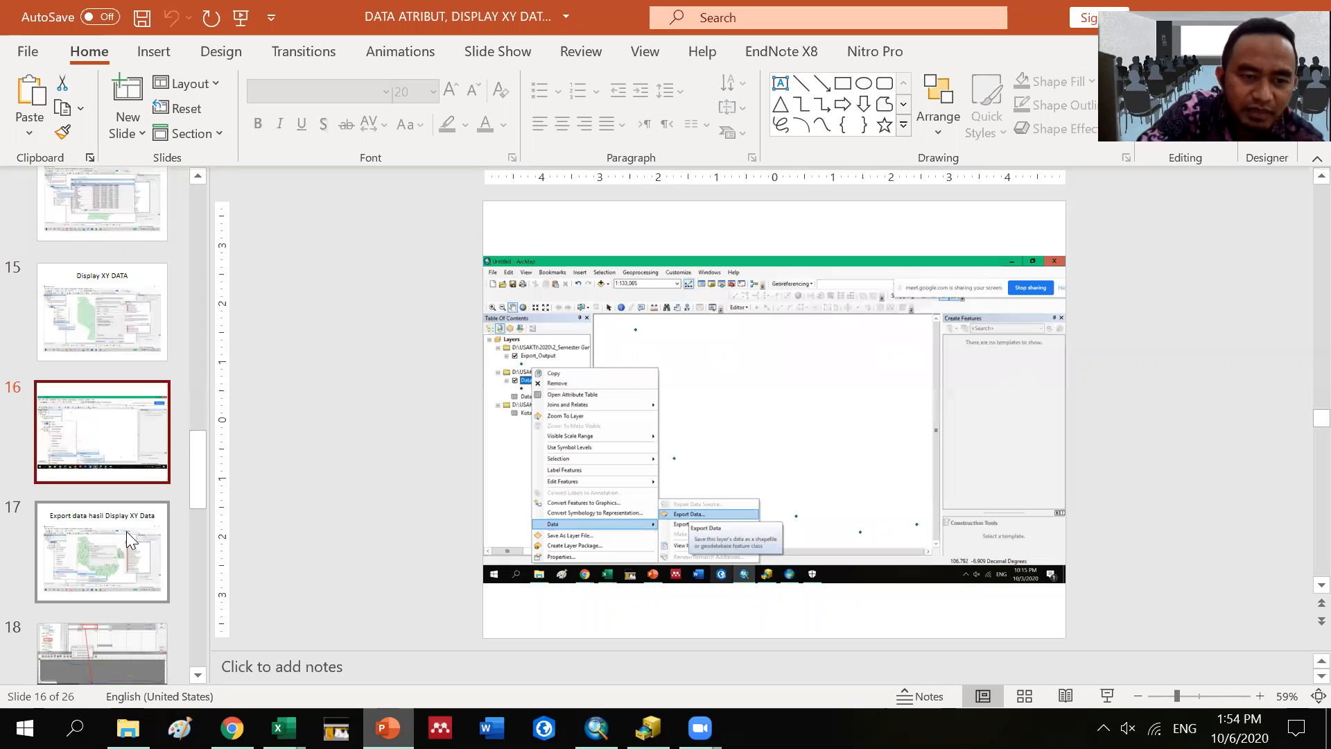
{"action": "key", "text": "Down"}
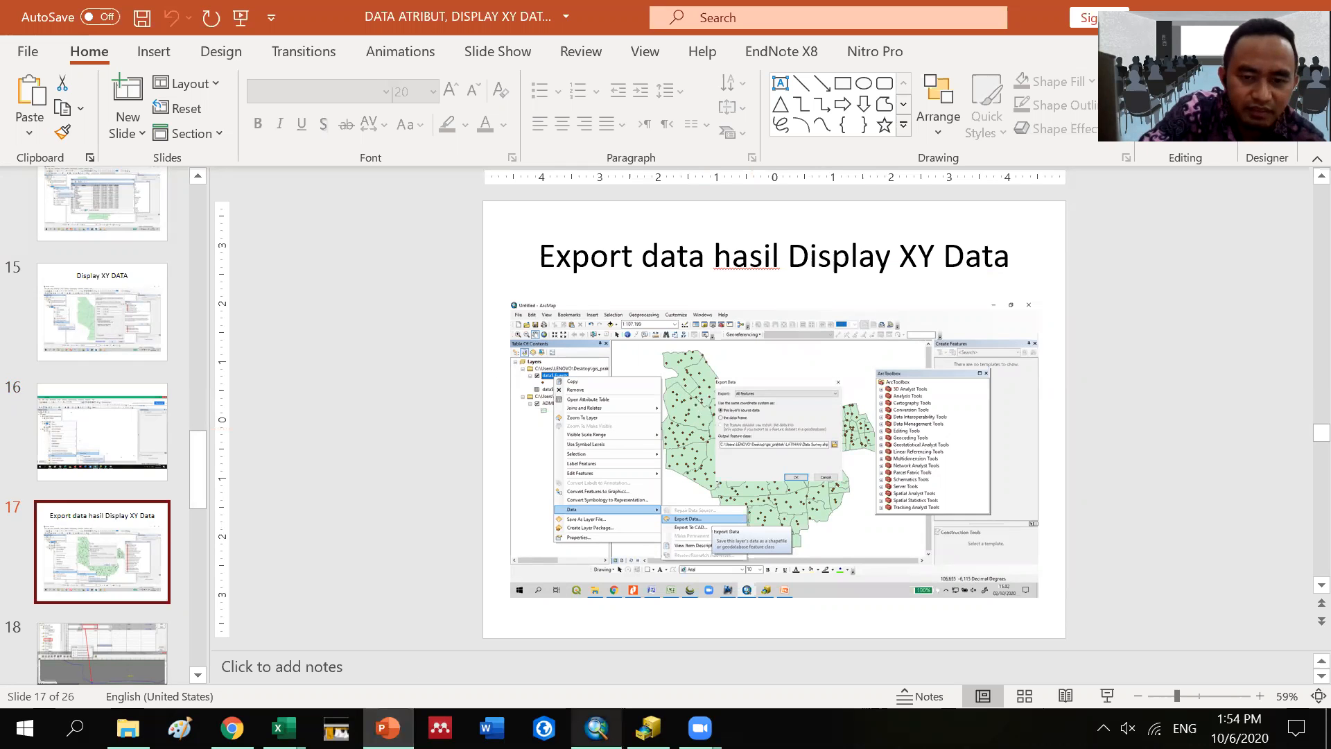
{"action": "left_click", "coordinate": [596, 726]}
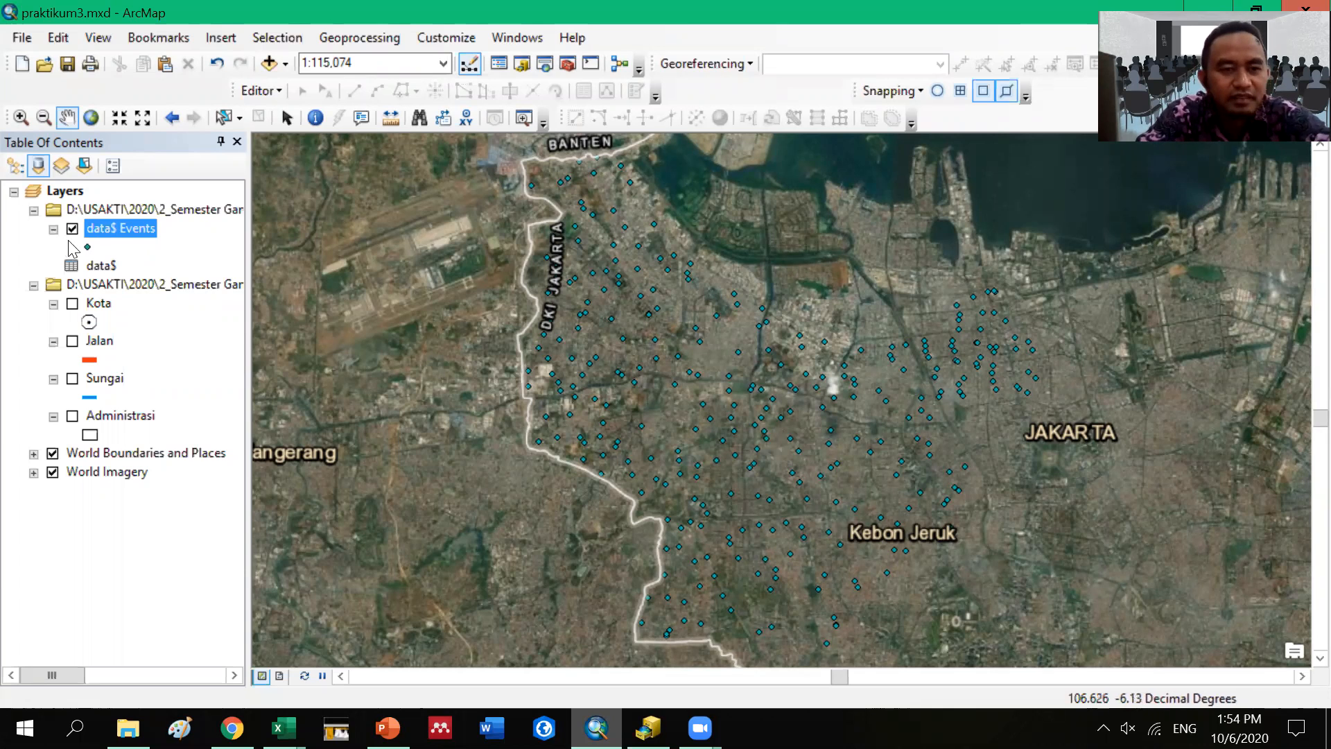
Step: Start exporting all data$ Events features with the layer's source coordinate system, choosing the prak_kls_B folder for the output shapefile
{"action": "right_click", "coordinate": [107, 232]}
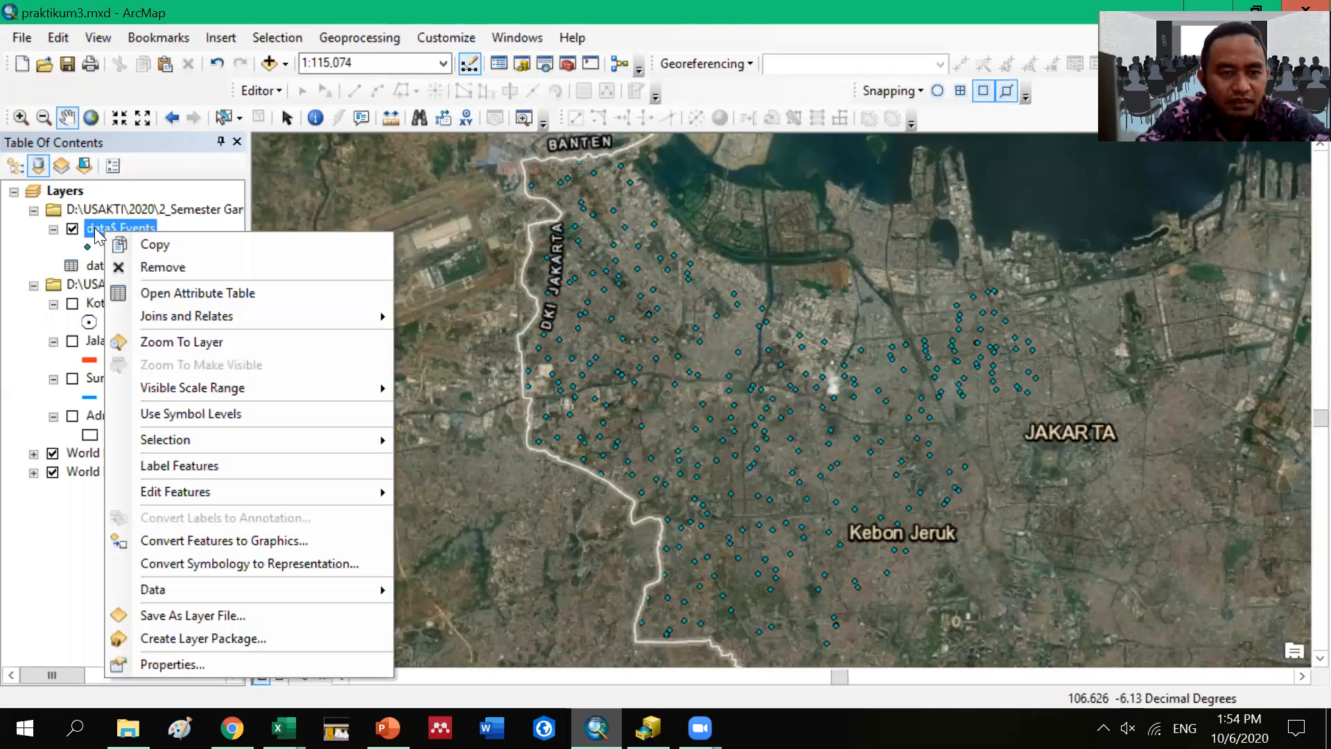
{"action": "left_click", "coordinate": [121, 244]}
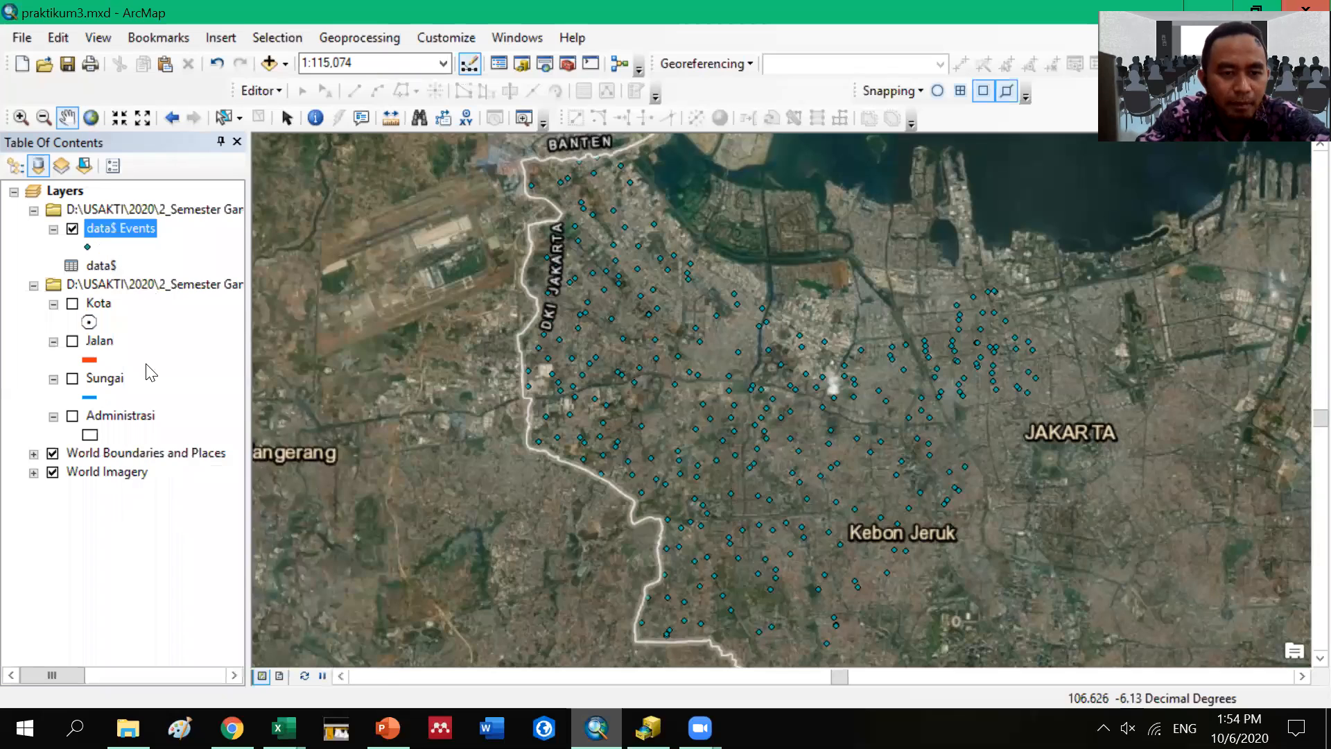
{"action": "key", "text": "shift+F10"}
{"action": "mouse_move", "coordinate": [302, 586]}
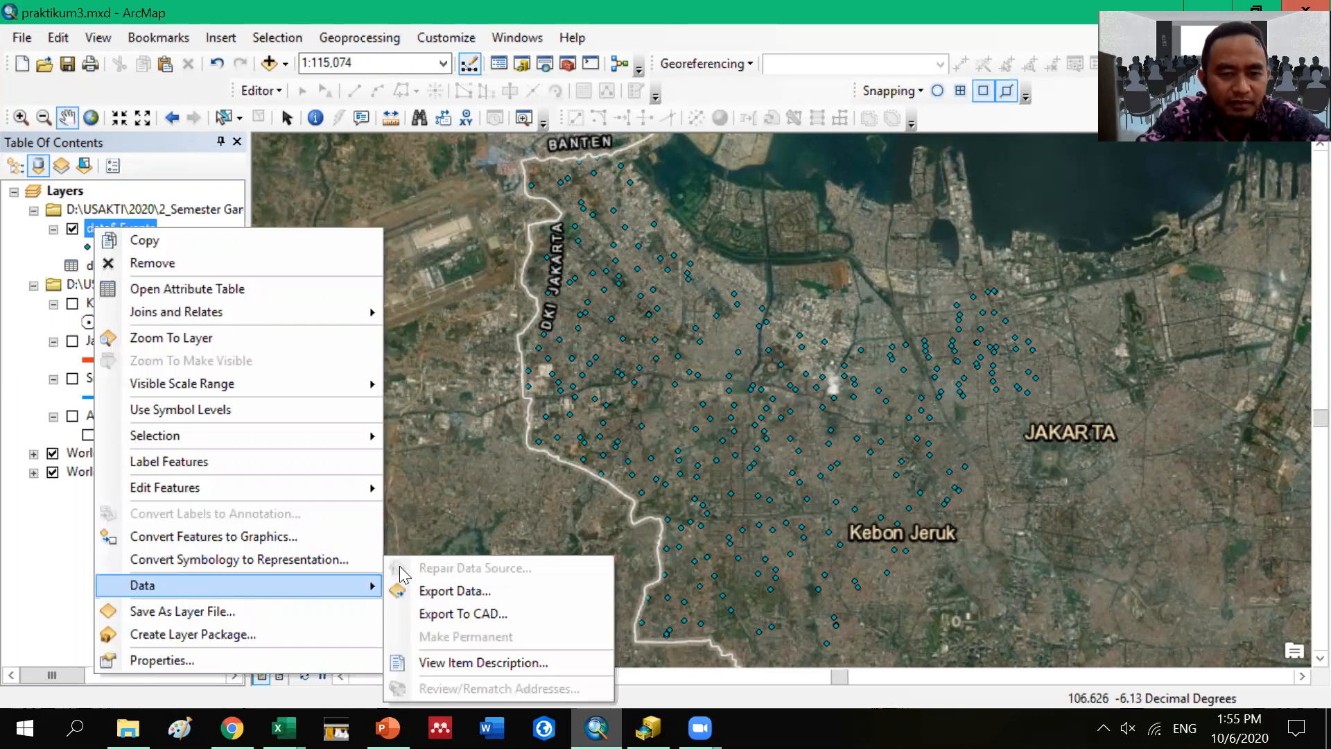
{"action": "left_click", "coordinate": [460, 595]}
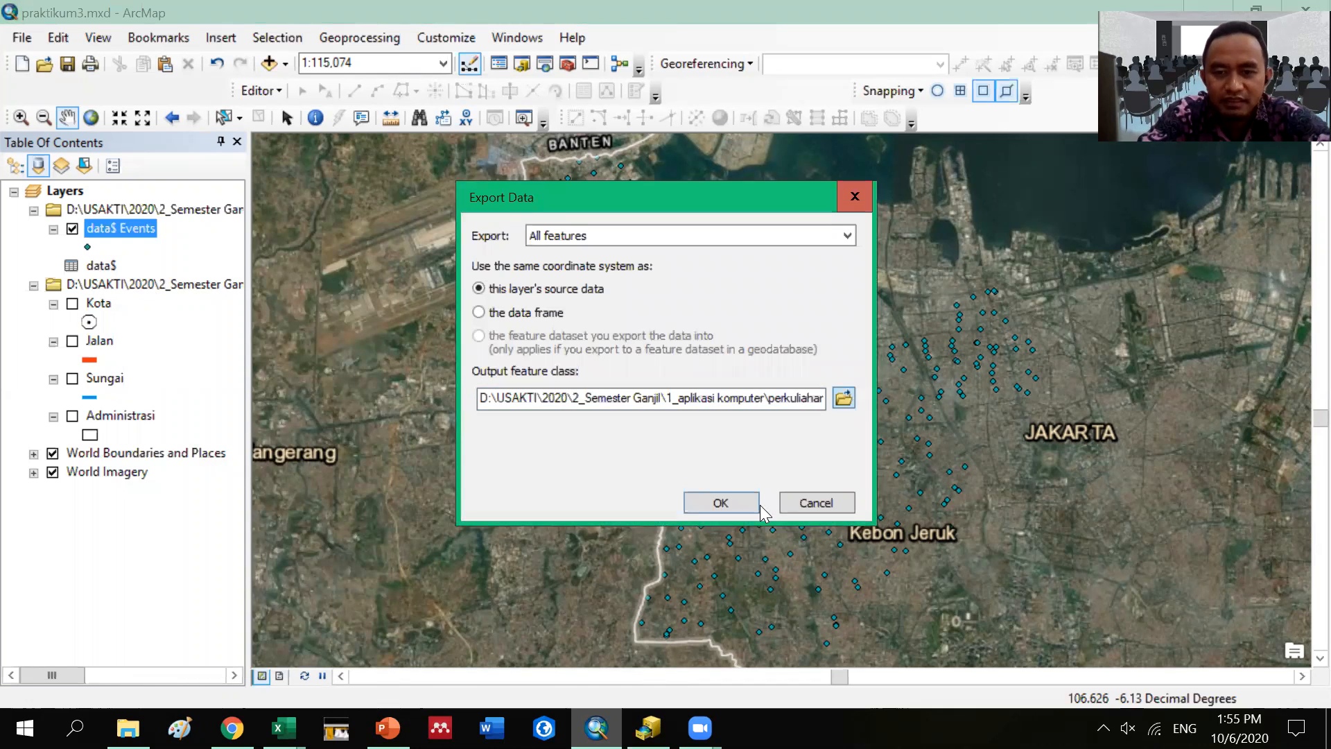
{"action": "left_click", "coordinate": [843, 398]}
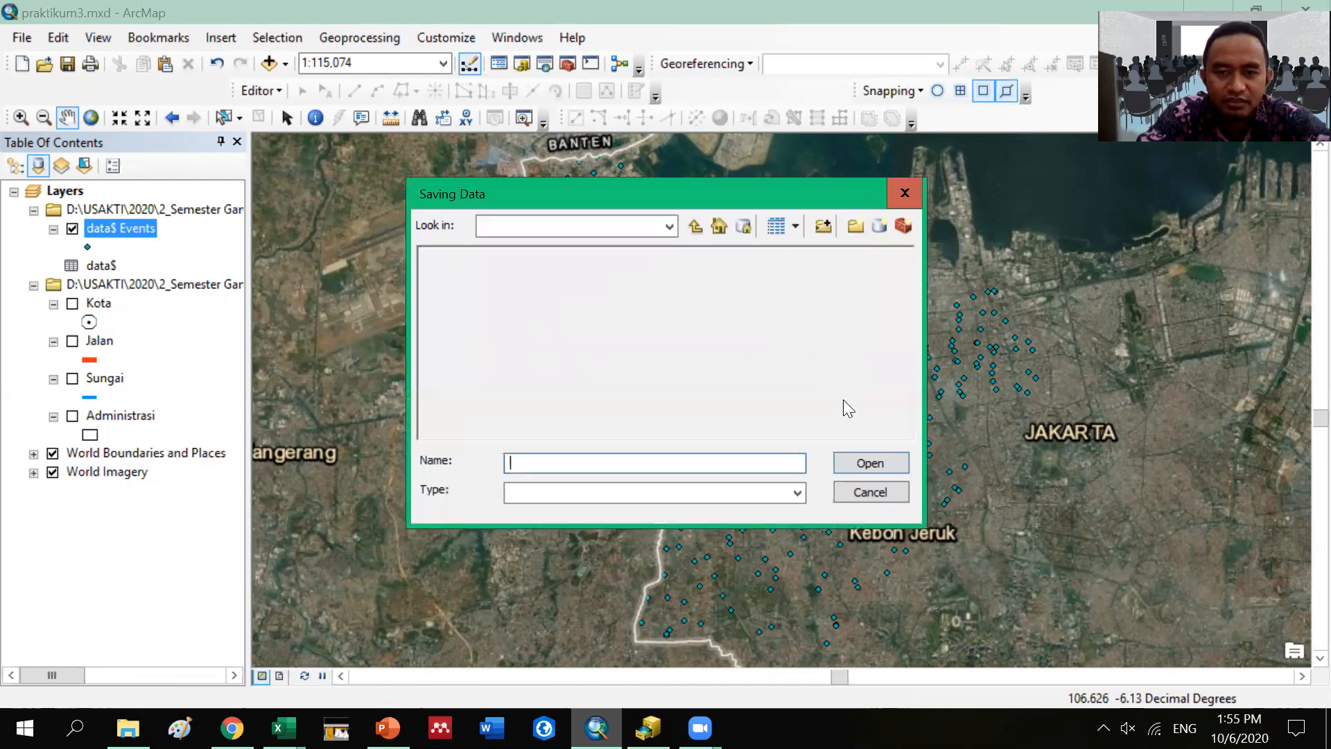
{"action": "left_click", "coordinate": [696, 228]}
{"action": "double_click", "coordinate": [471, 278]}
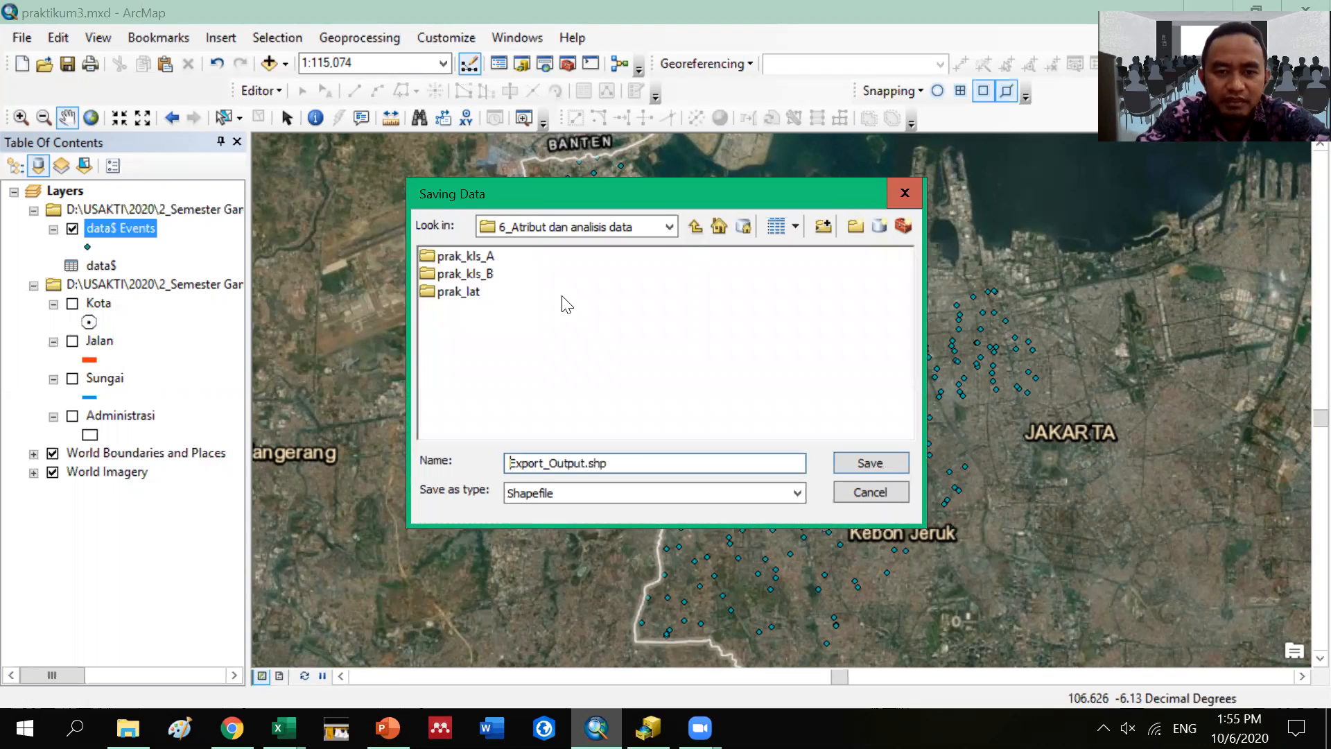
{"action": "left_click", "coordinate": [549, 461]}
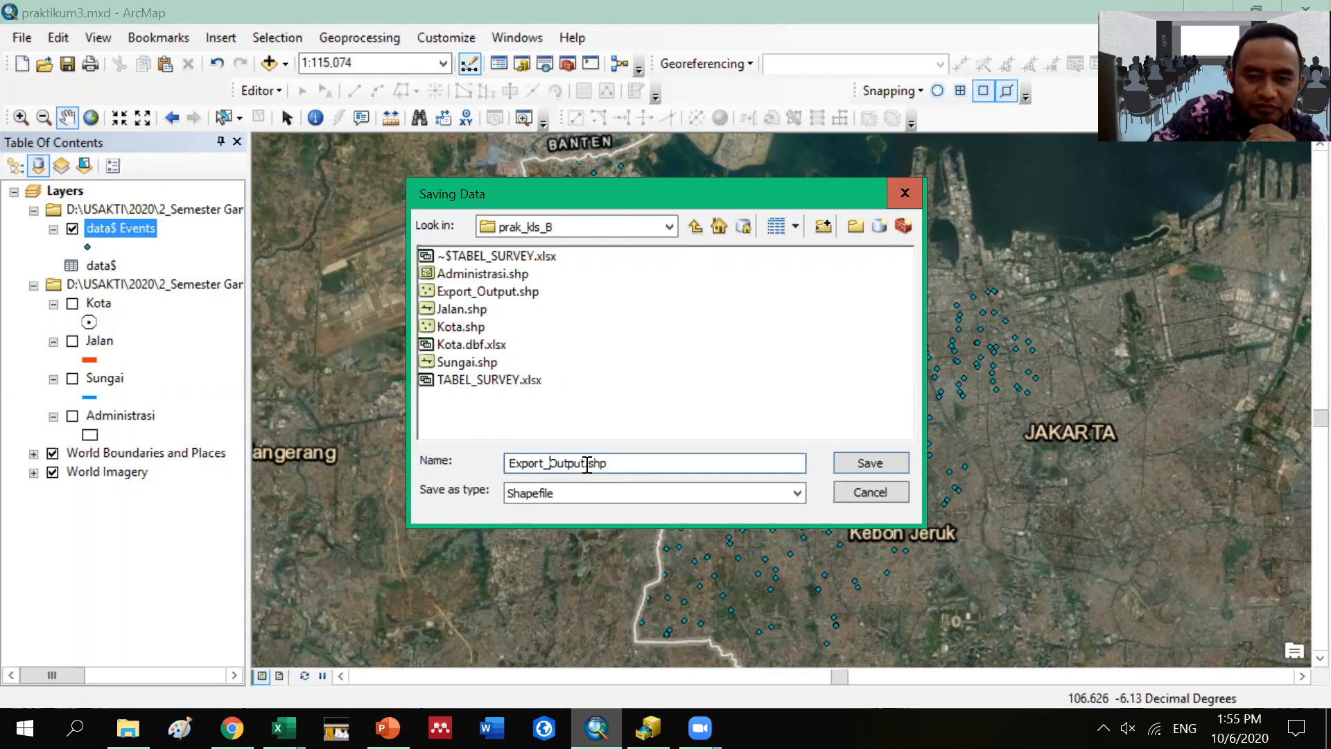
{"action": "left_click", "coordinate": [583, 470]}
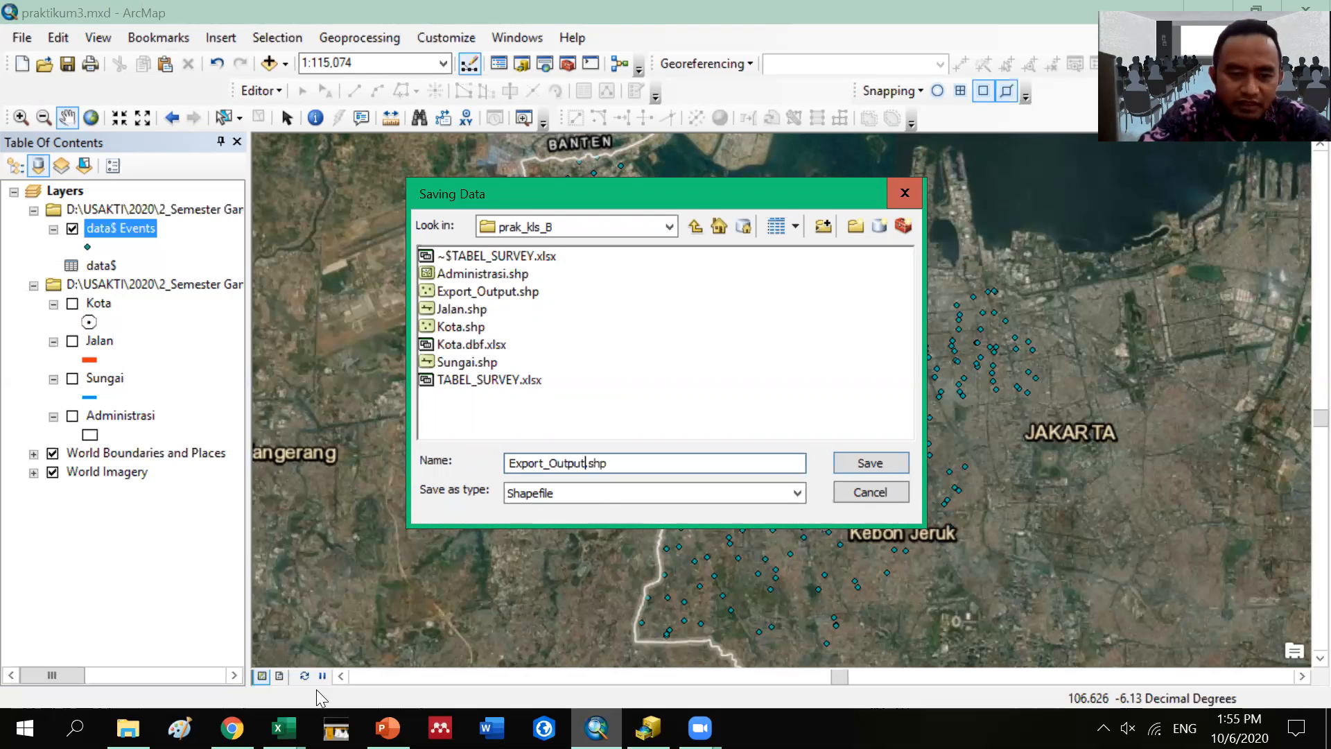
Step: Look at the TABEL_SURVEY.xlsx survey table in Excel again and return to the ArcMap export
{"action": "left_click", "coordinate": [292, 707]}
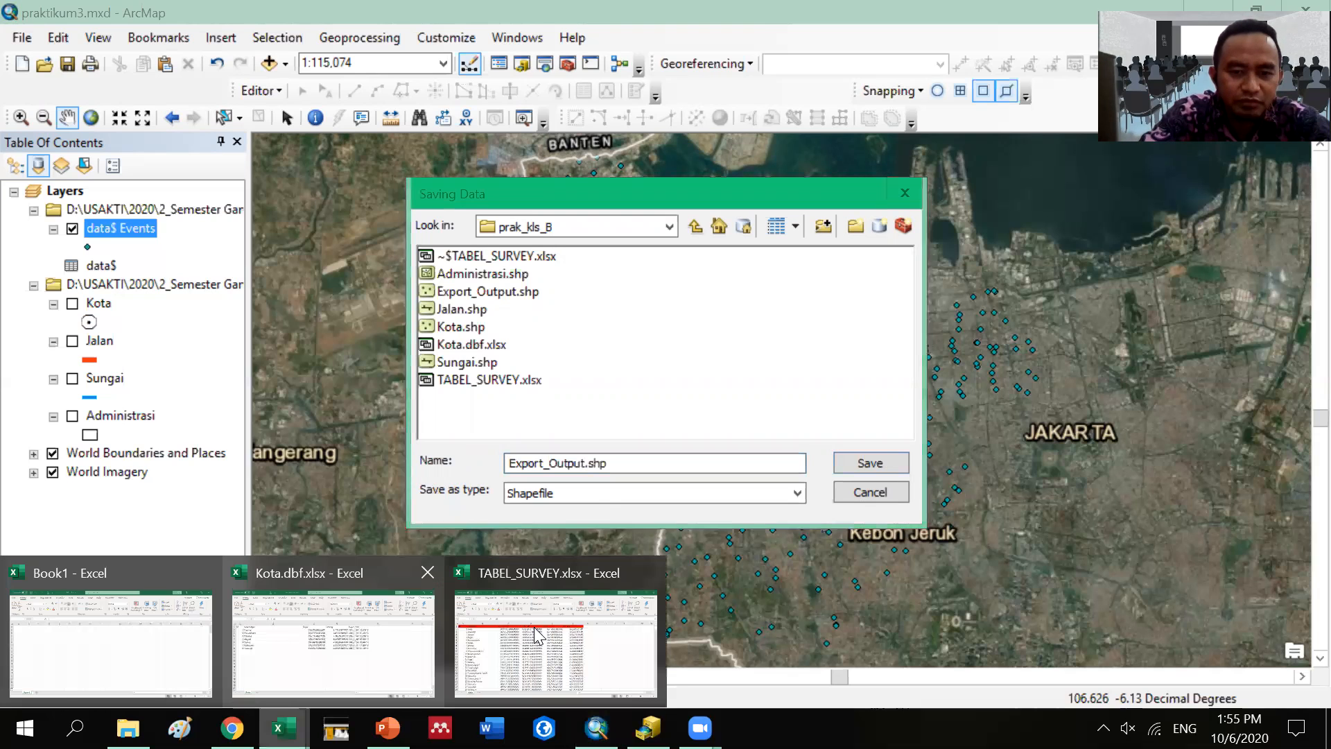
{"action": "left_click", "coordinate": [537, 634]}
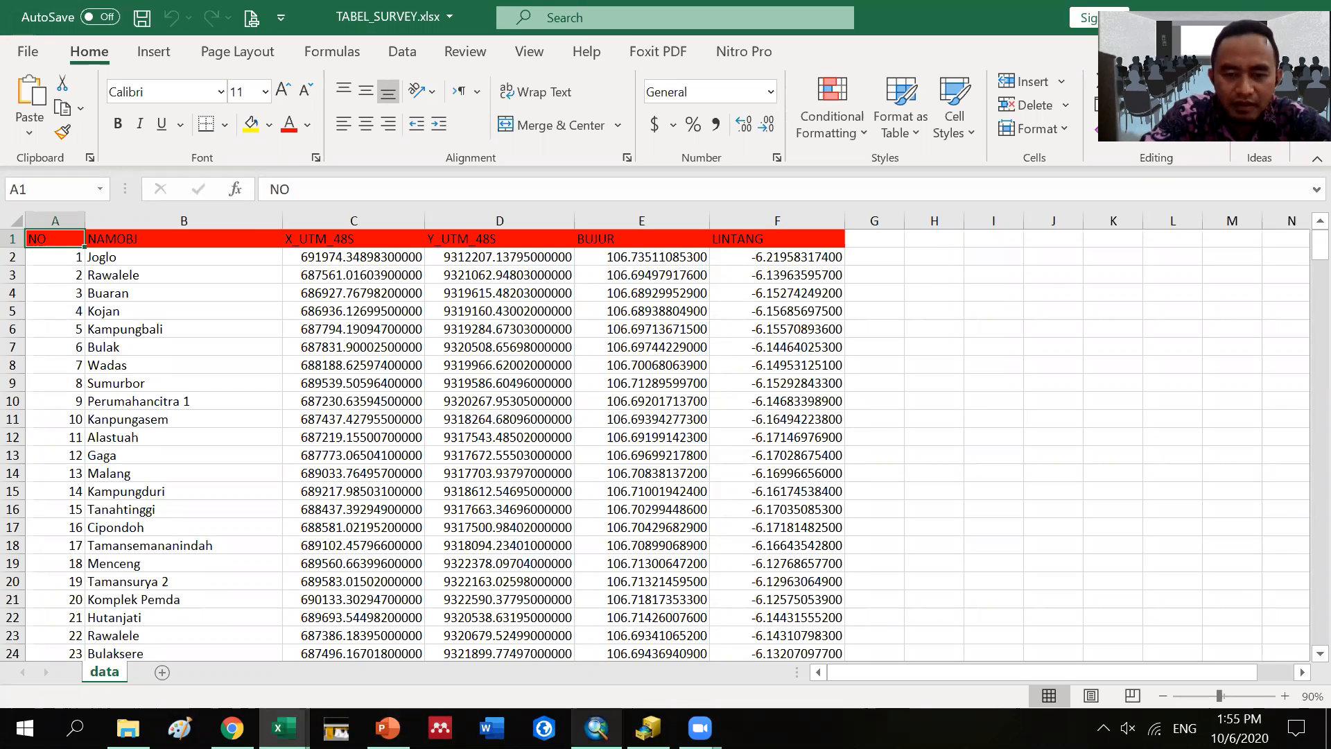
{"action": "left_click", "coordinate": [597, 728]}
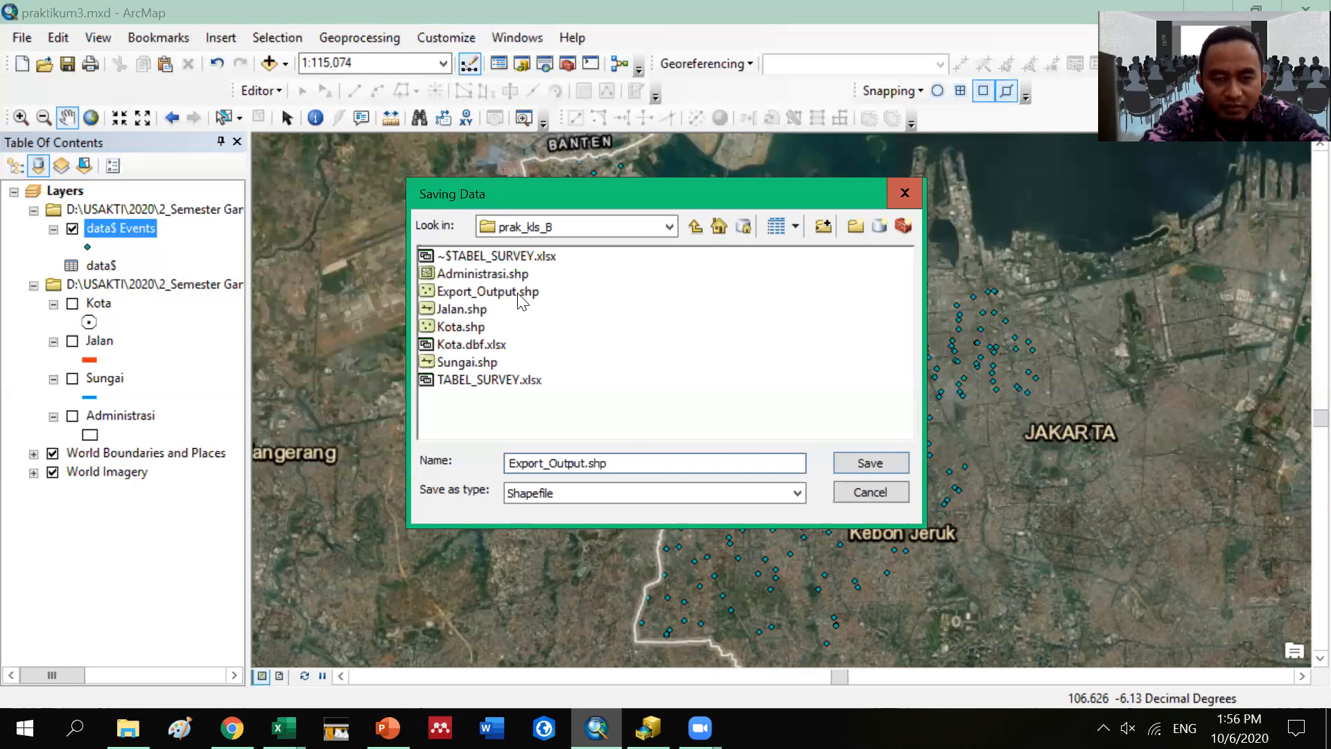
Step: Decline replacing the existing Export_Output.shp and name the output shapefile Export_Output2.shp in prak_kls_B
{"action": "left_click", "coordinate": [875, 459]}
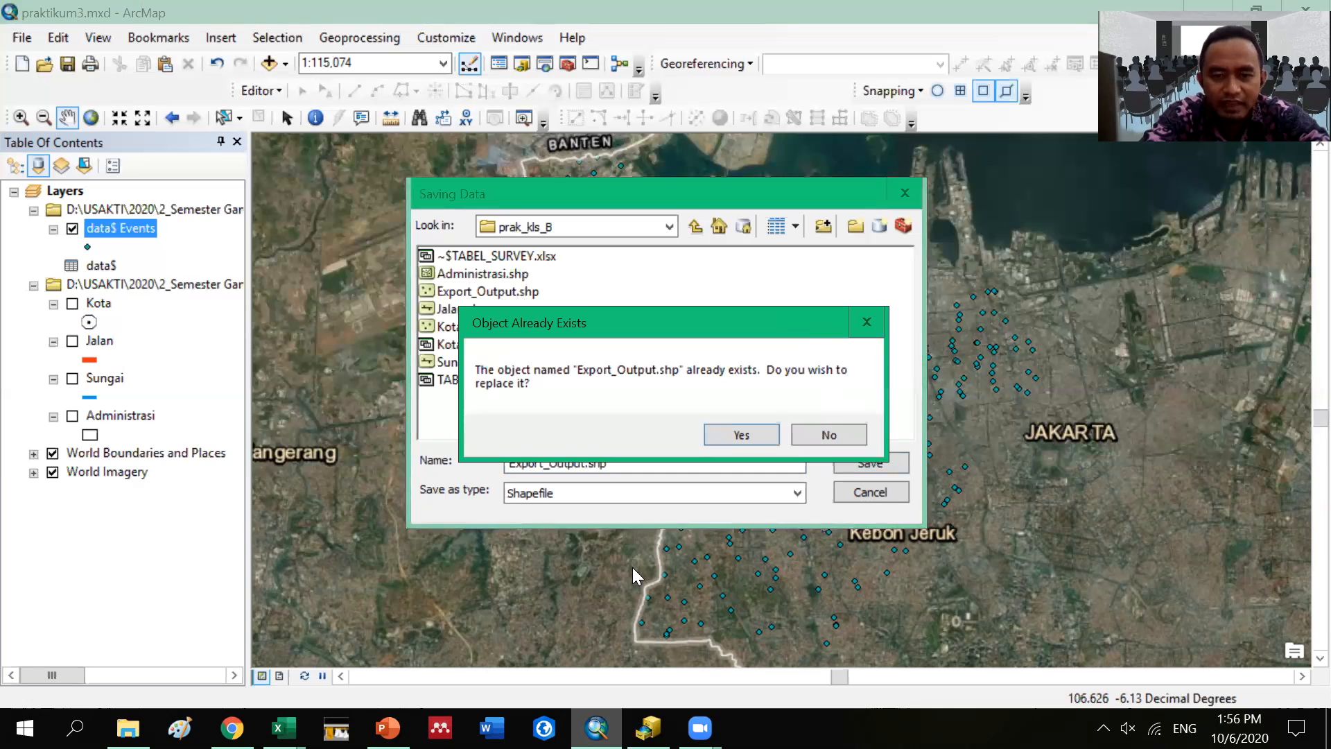
{"action": "key", "text": "Return"}
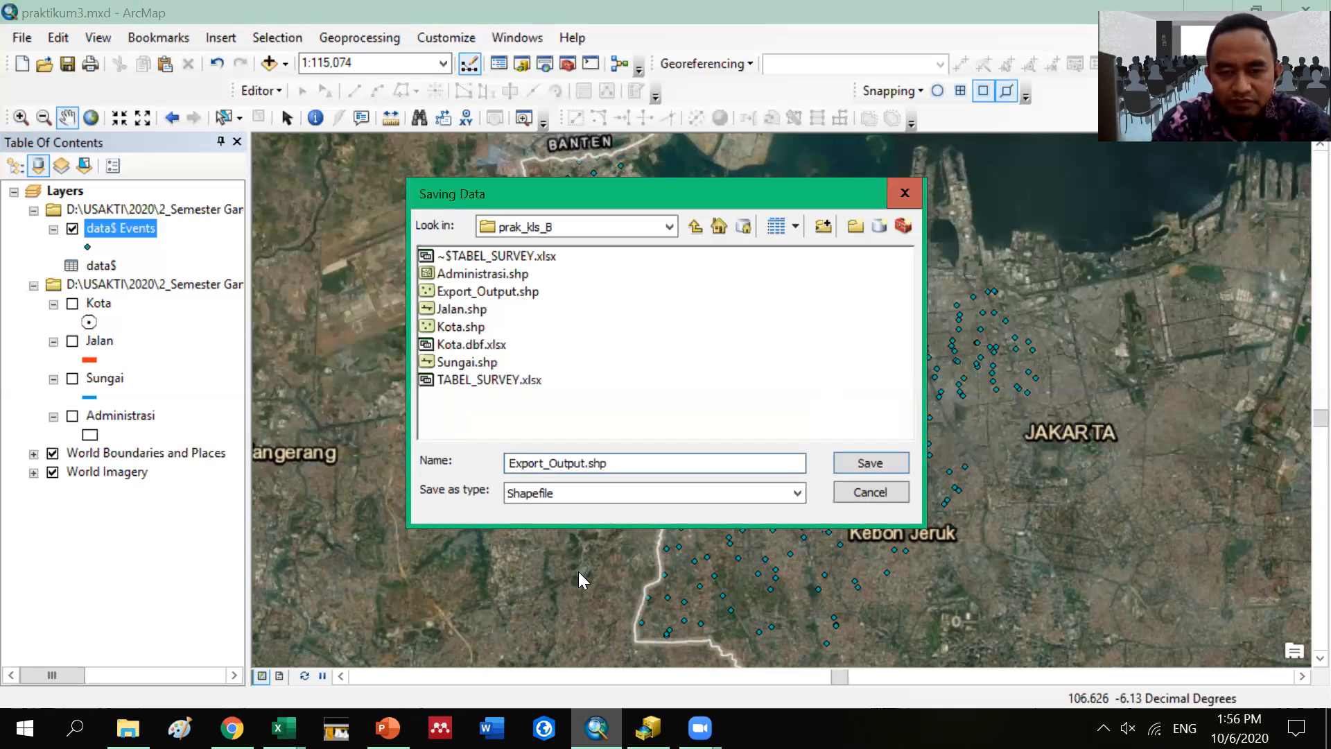
{"action": "key", "text": "Right"}
{"action": "key", "text": "Right"}
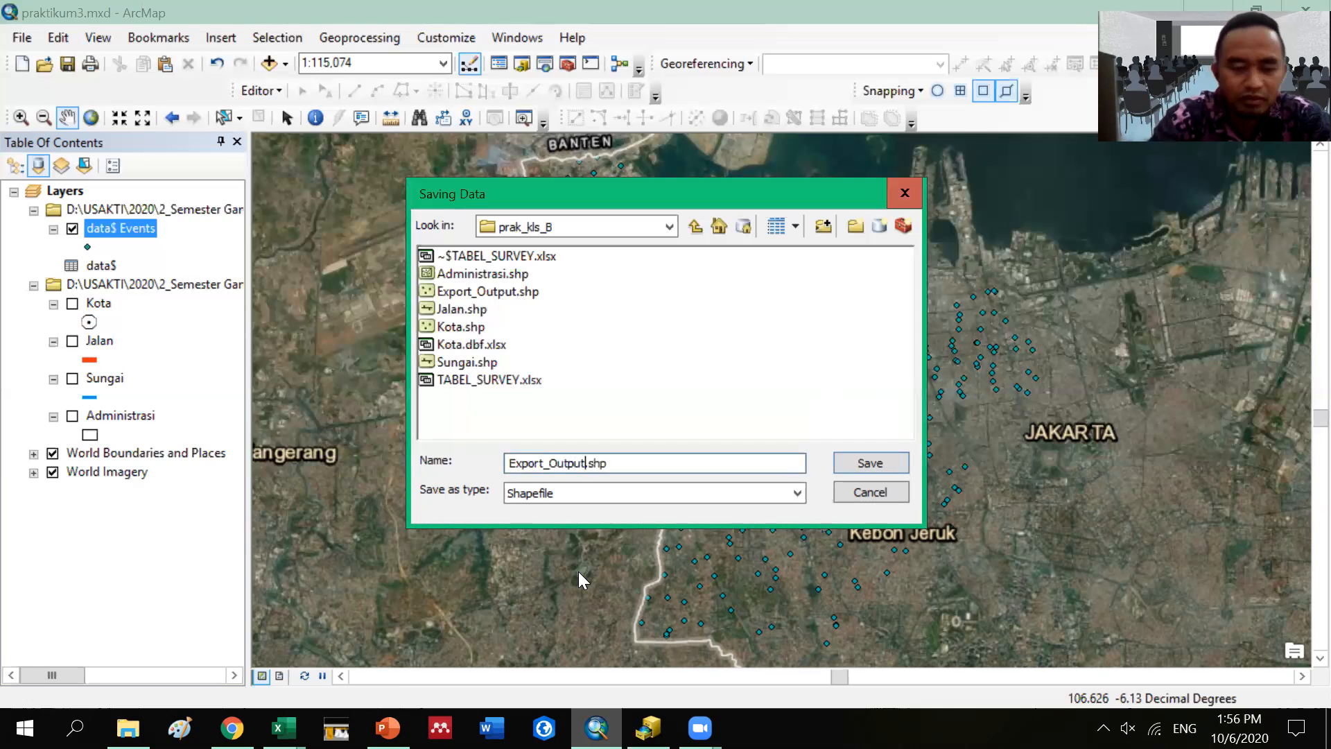
{"action": "type", "text": "@"}
{"action": "key", "text": "BackSpace"}
{"action": "type", "text": "2"}
{"action": "left_click", "coordinate": [869, 462]}
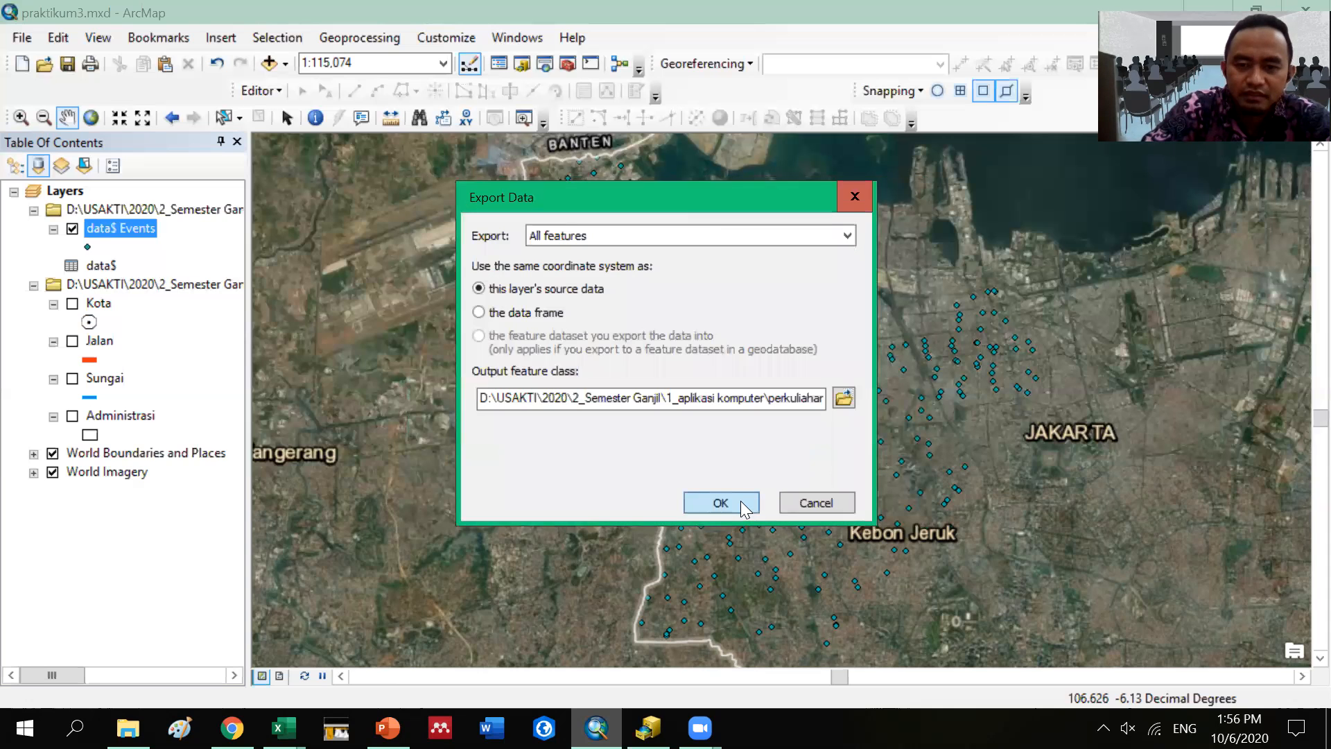
Step: Run the export, add the exported points to the map as a layer, and hide the data$ Events layer
{"action": "left_click", "coordinate": [740, 502]}
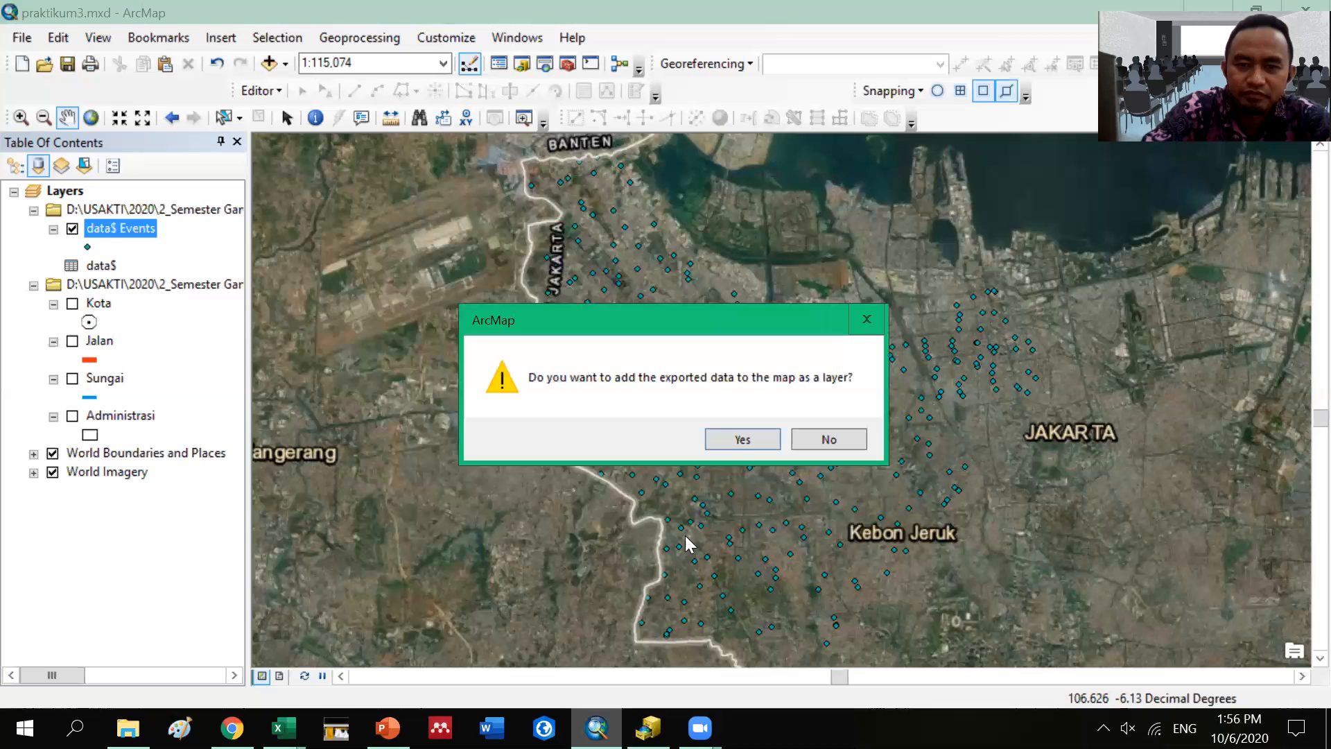
{"action": "left_click", "coordinate": [748, 440]}
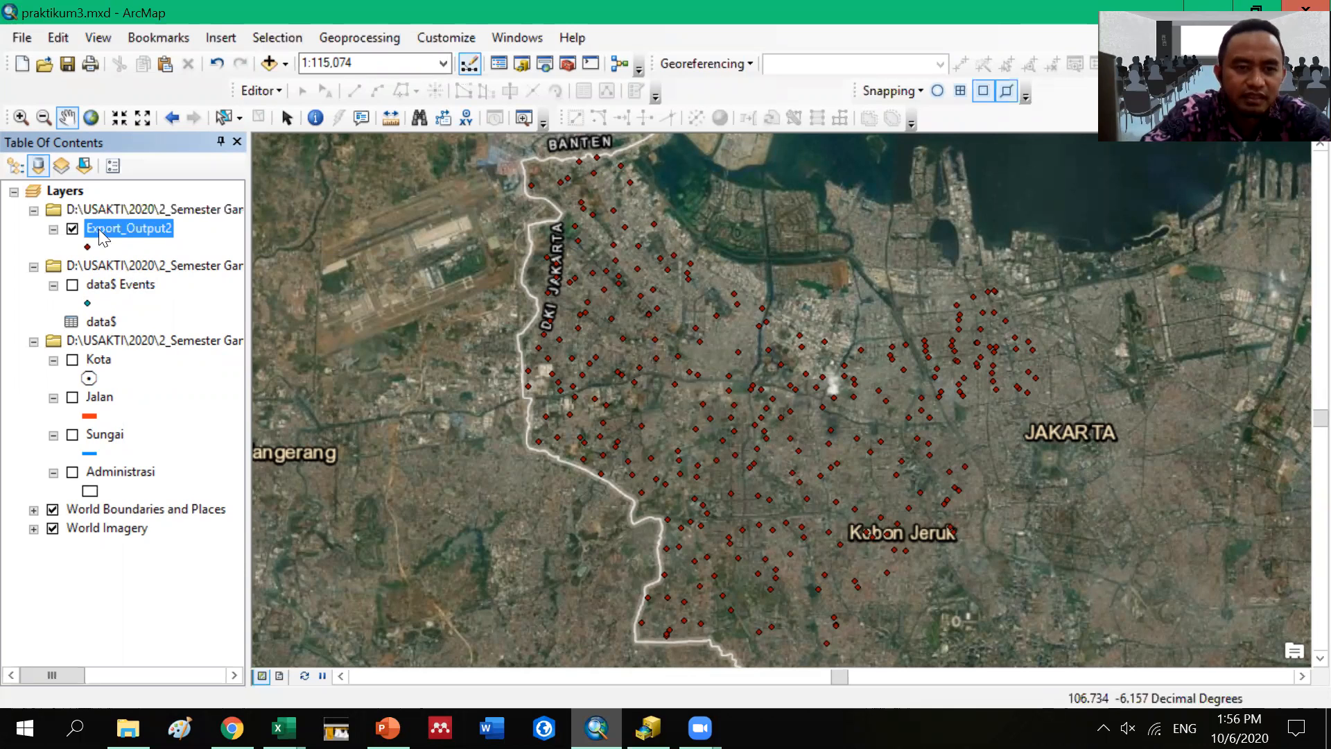
{"action": "left_click_drag", "start_coordinate": [129, 291], "coordinate": [136, 320]}
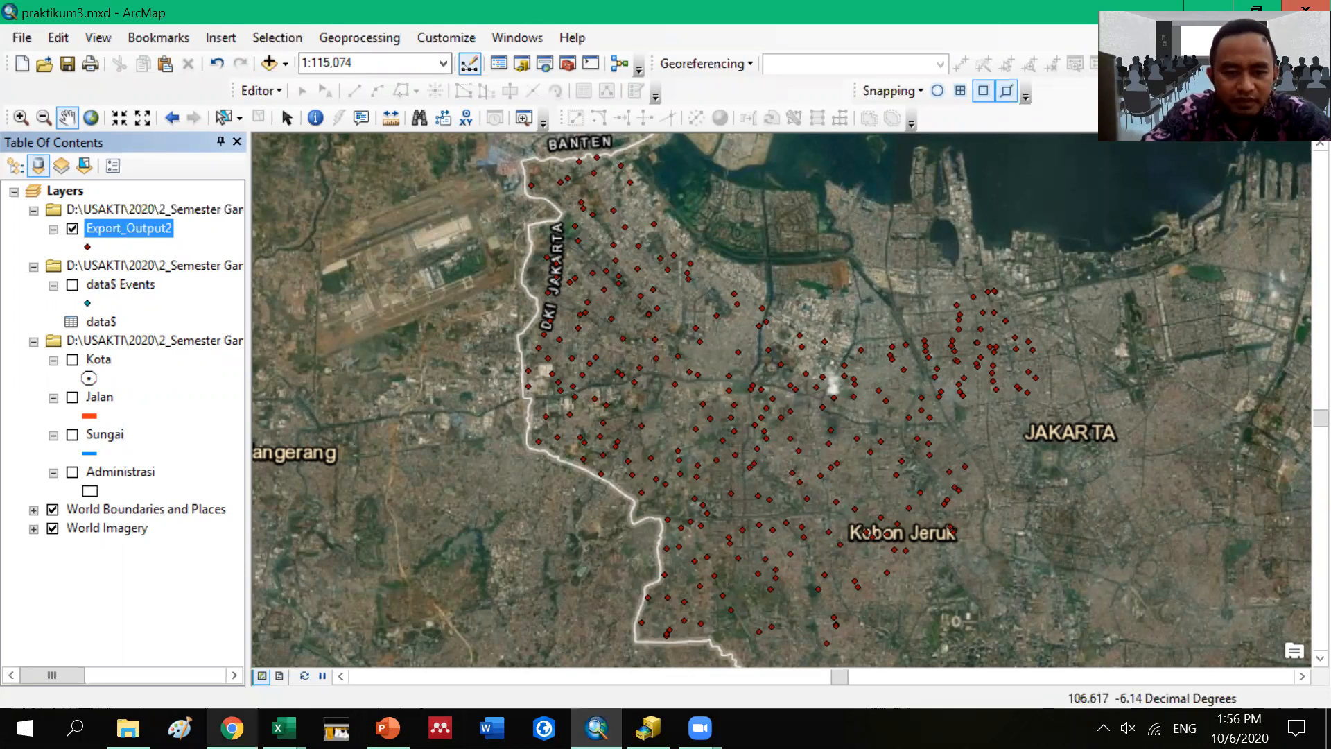
Step: Switch to PowerPoint and show the Geometri section slide, slide 18
{"action": "key", "text": "alt+Tab"}
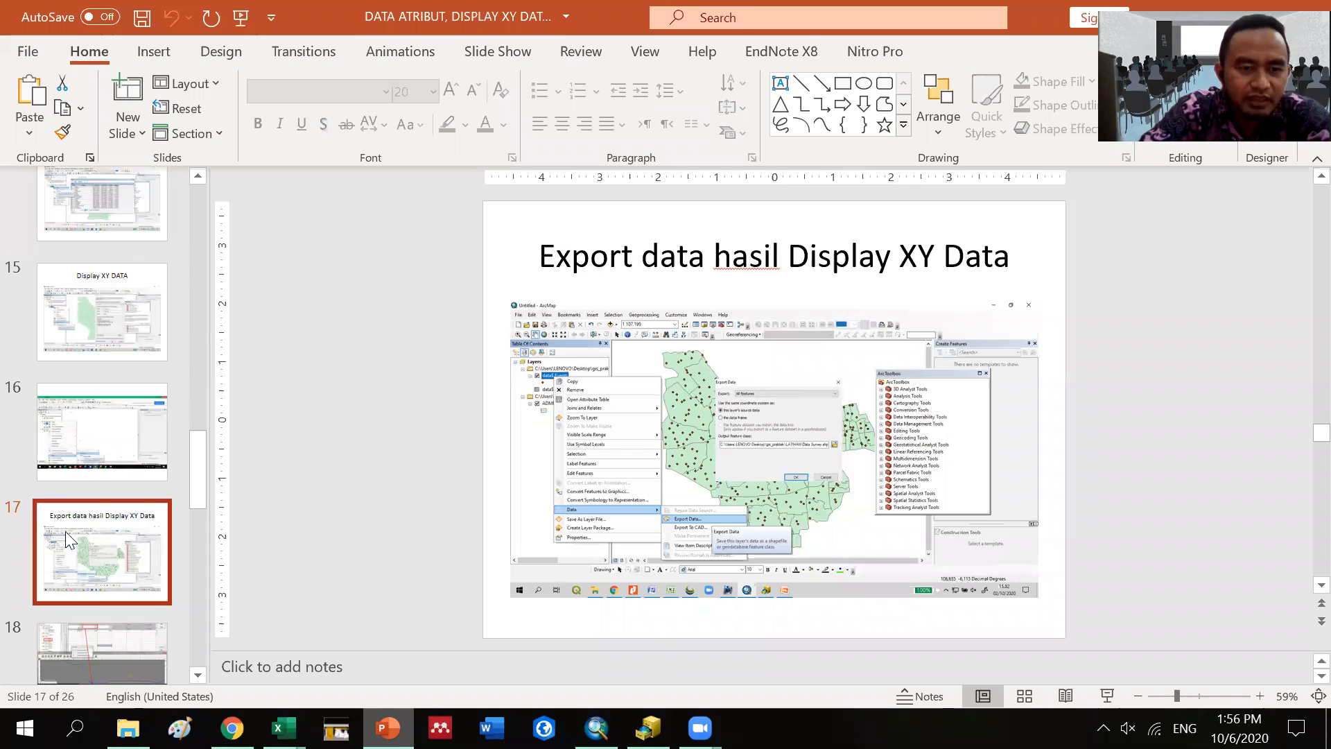
{"action": "scroll", "coordinate": [99, 409], "scroll_direction": "down", "scroll_amount": 3}
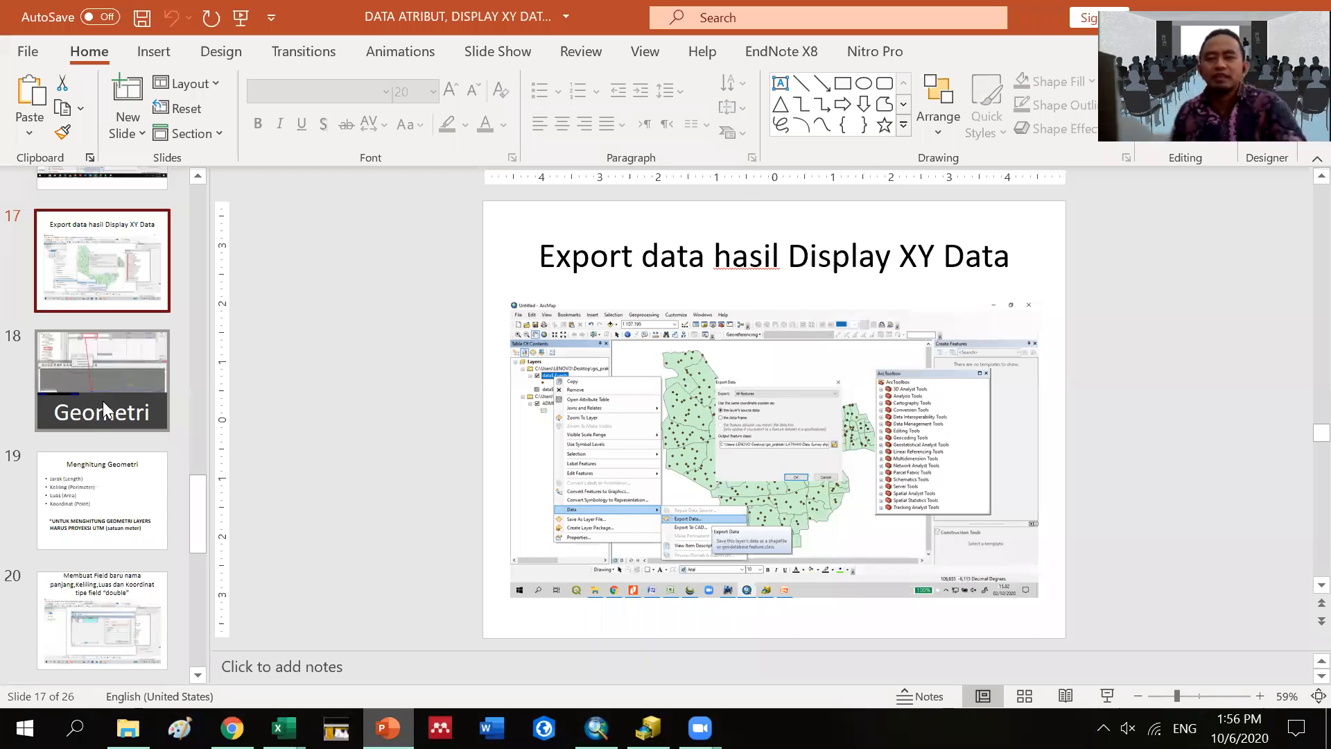
{"action": "left_click", "coordinate": [103, 401]}
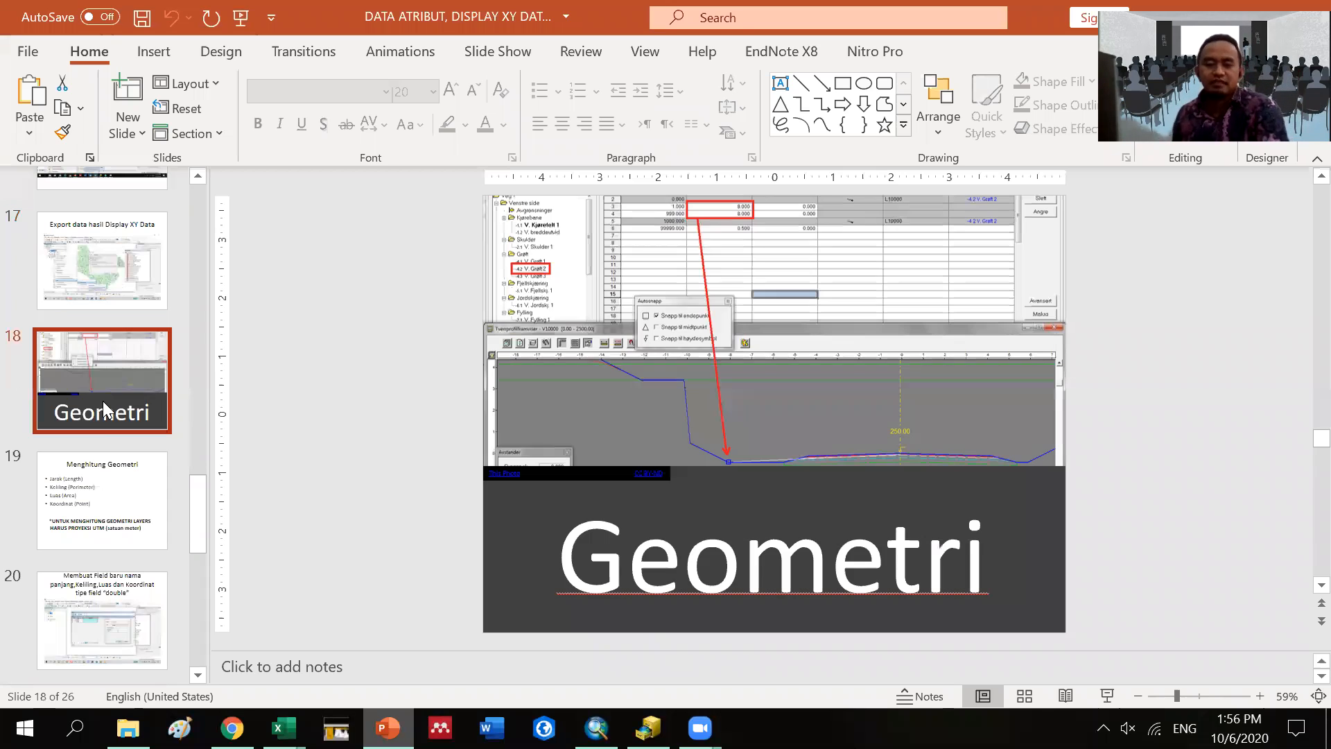
Step: Go back to slide 17 about exporting the Display XY Data result
{"action": "left_click", "coordinate": [143, 285]}
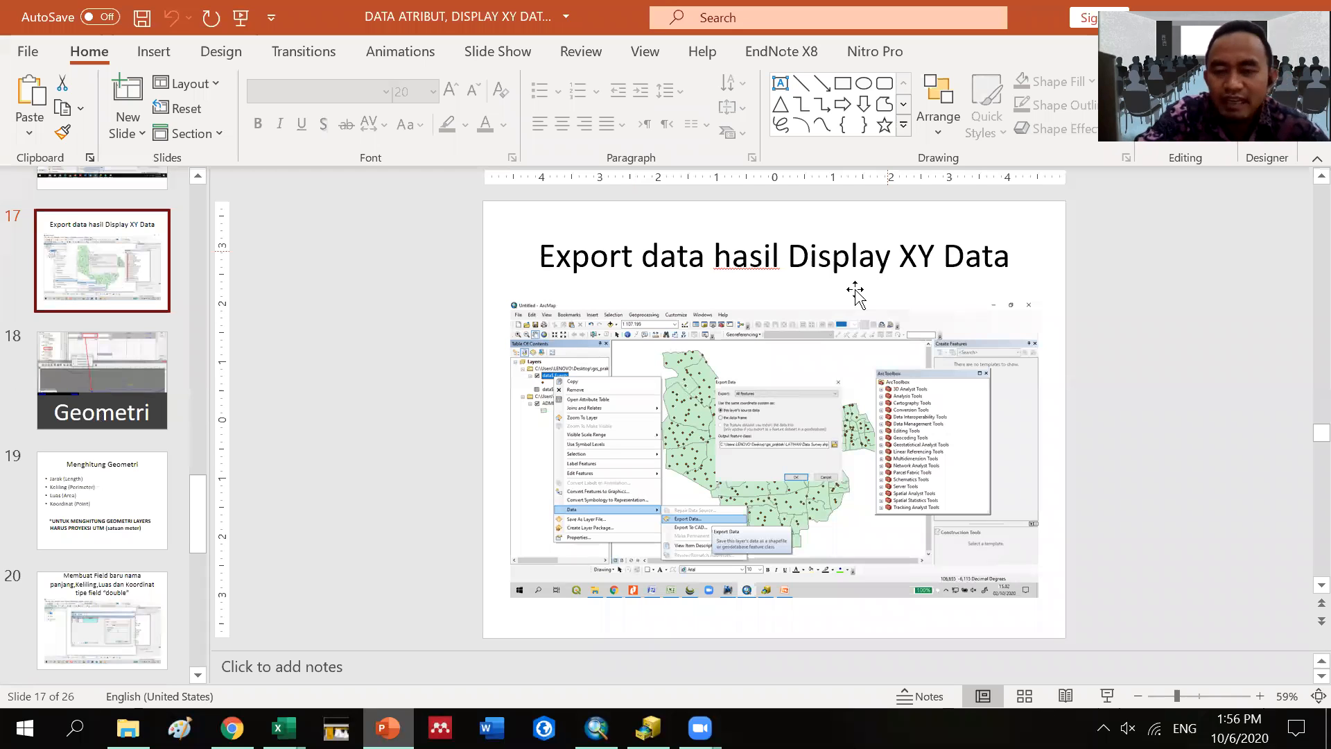
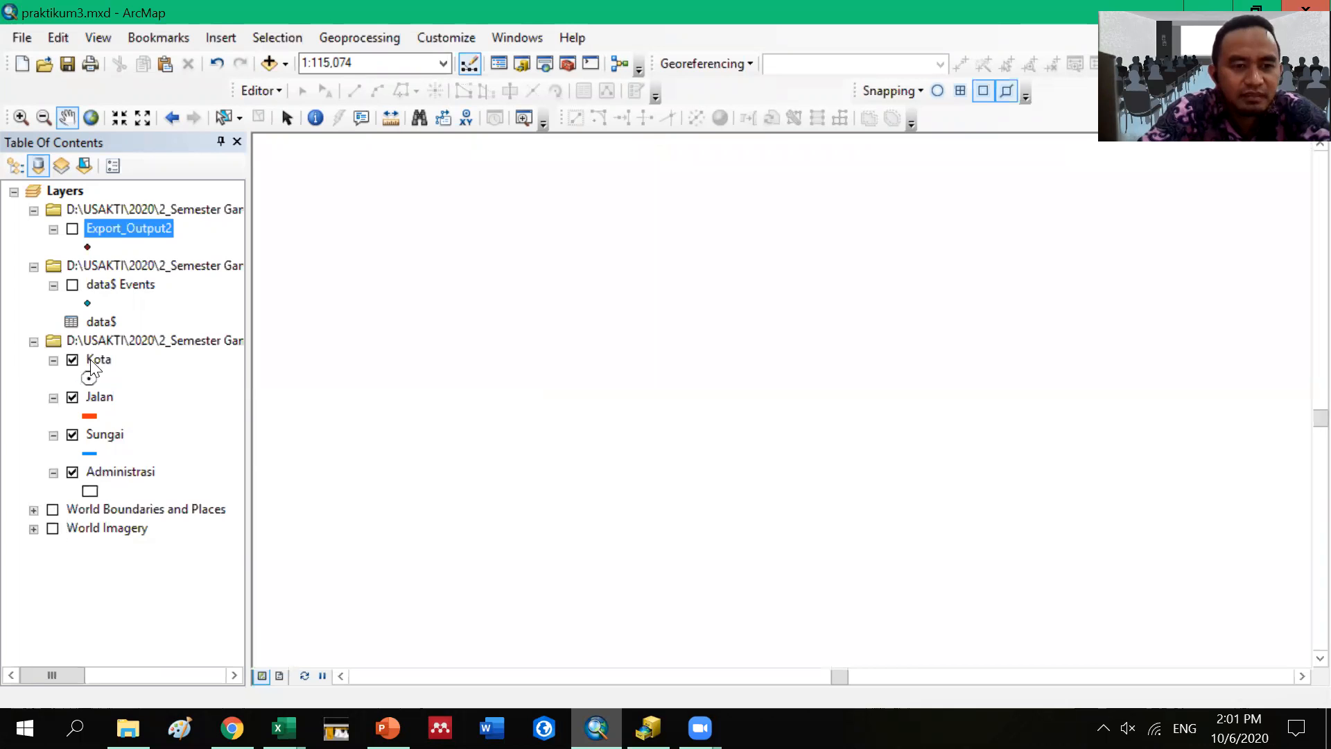
Step: Zoom the map to the extent of the Kota layer, followed by the extent of the Jalan layer
{"action": "right_click", "coordinate": [97, 359]}
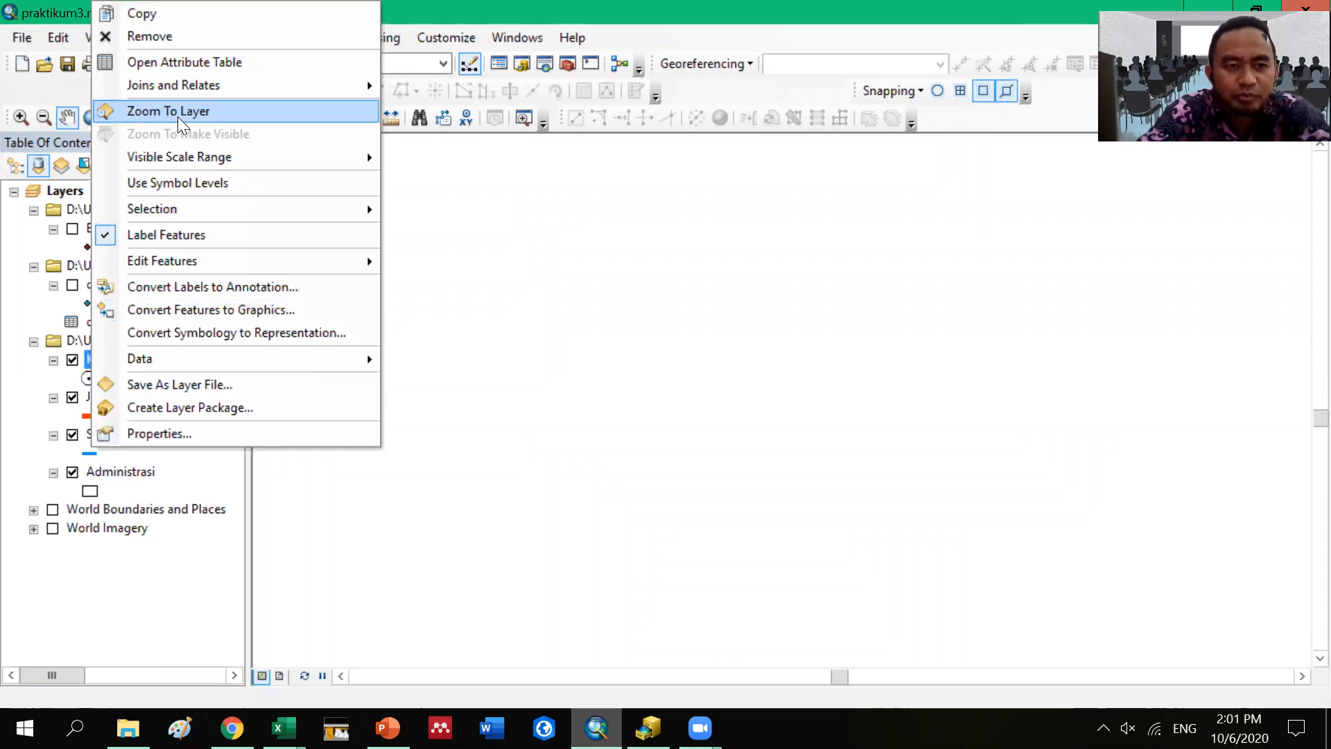
{"action": "mouse_move", "coordinate": [201, 162]}
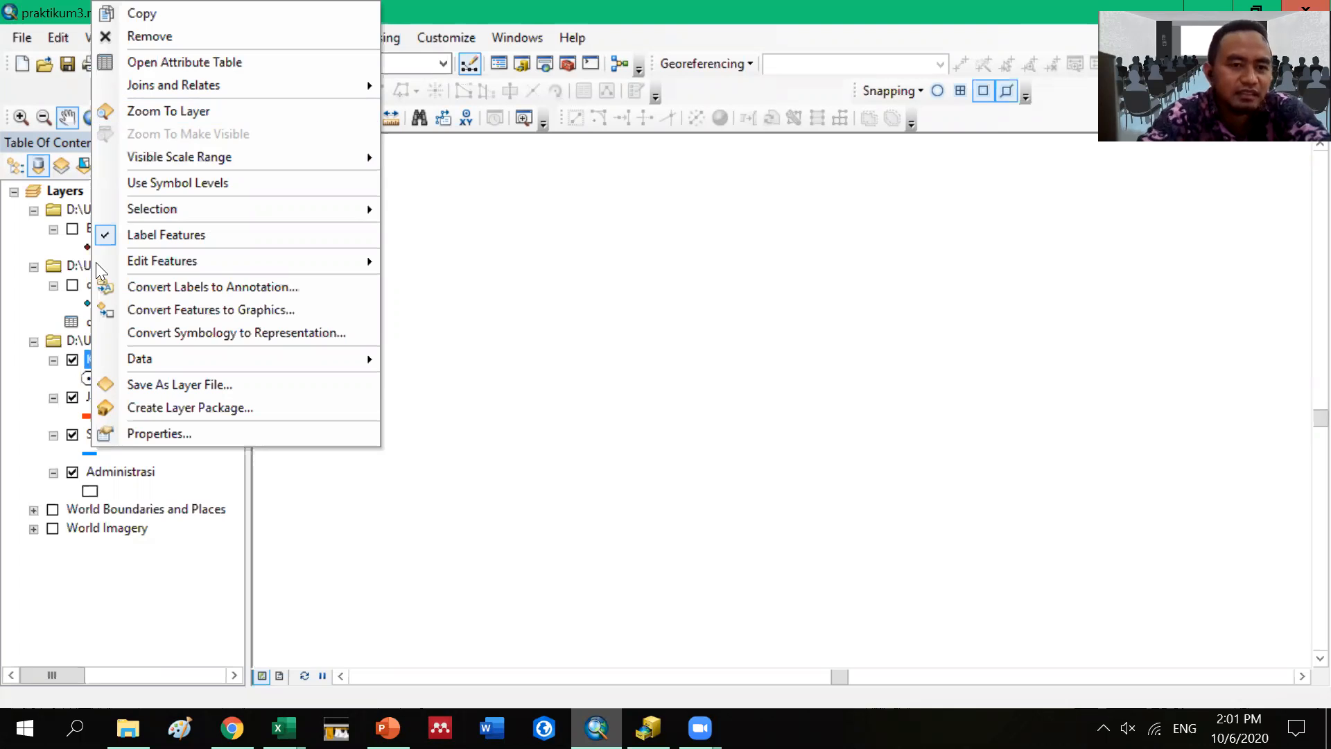
{"action": "mouse_move", "coordinate": [167, 215]}
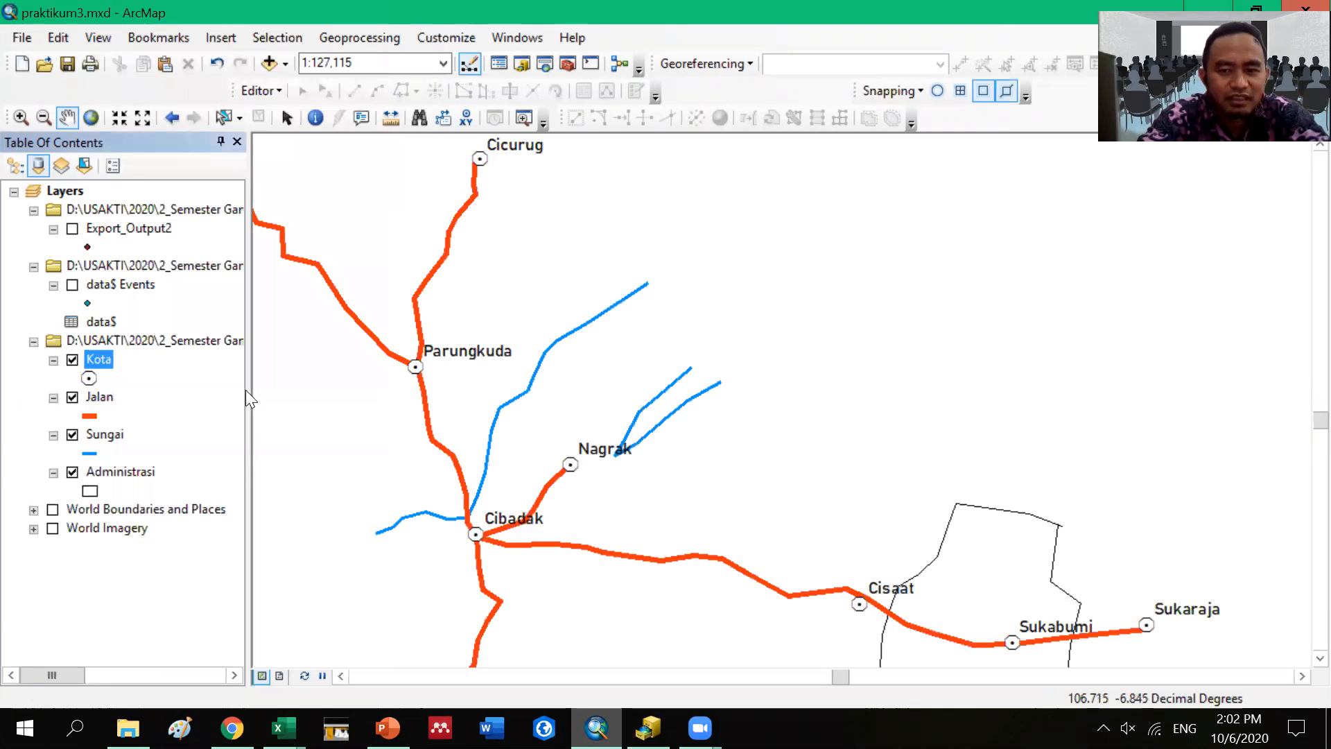
{"action": "right_click", "coordinate": [94, 404]}
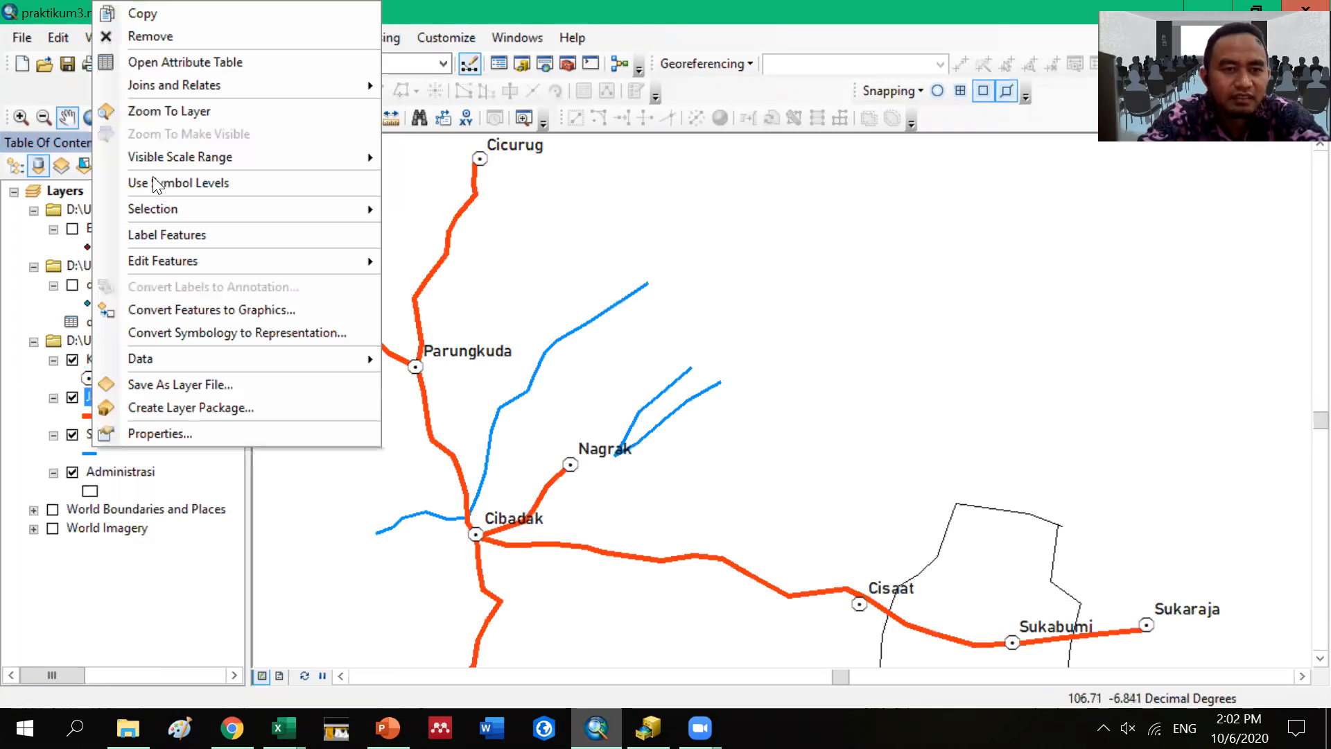
{"action": "left_click", "coordinate": [770, 397]}
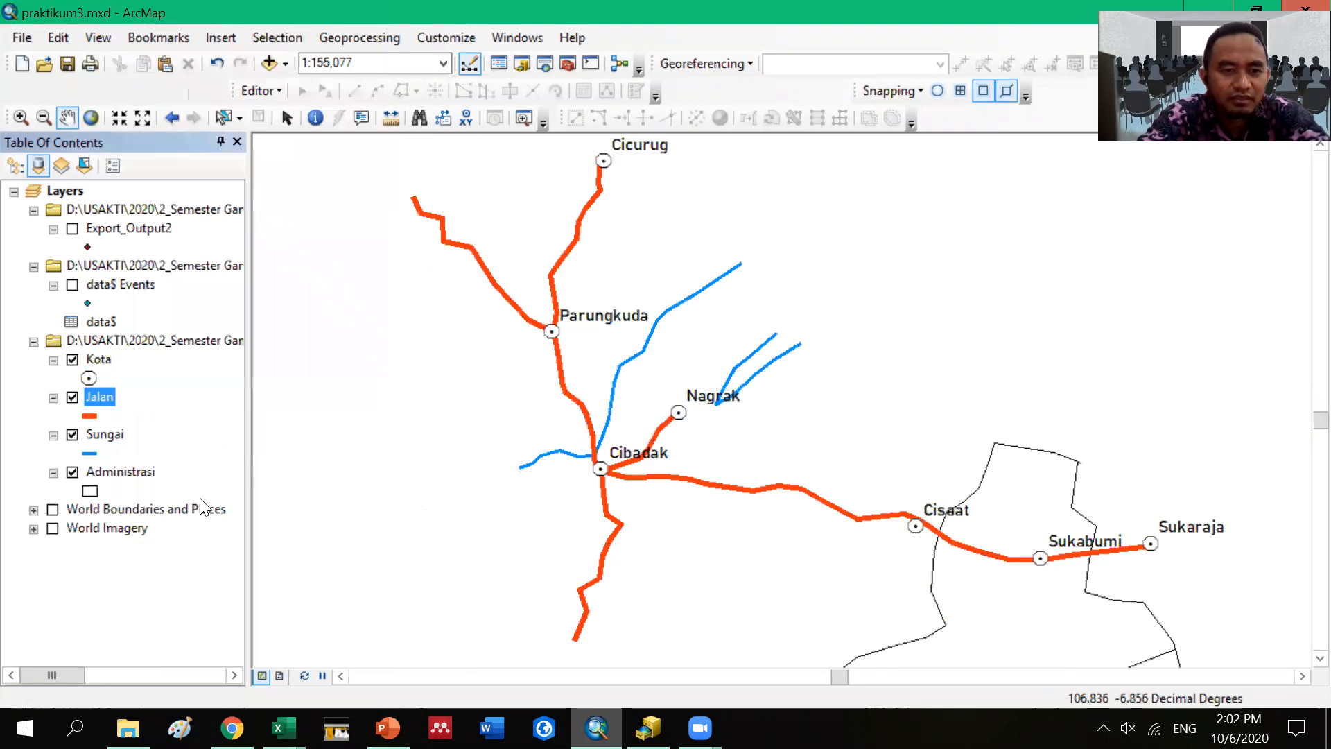
Step: Examine the extents of the Sungai, Administrasi and Kota layers on the map
{"action": "right_click", "coordinate": [103, 438]}
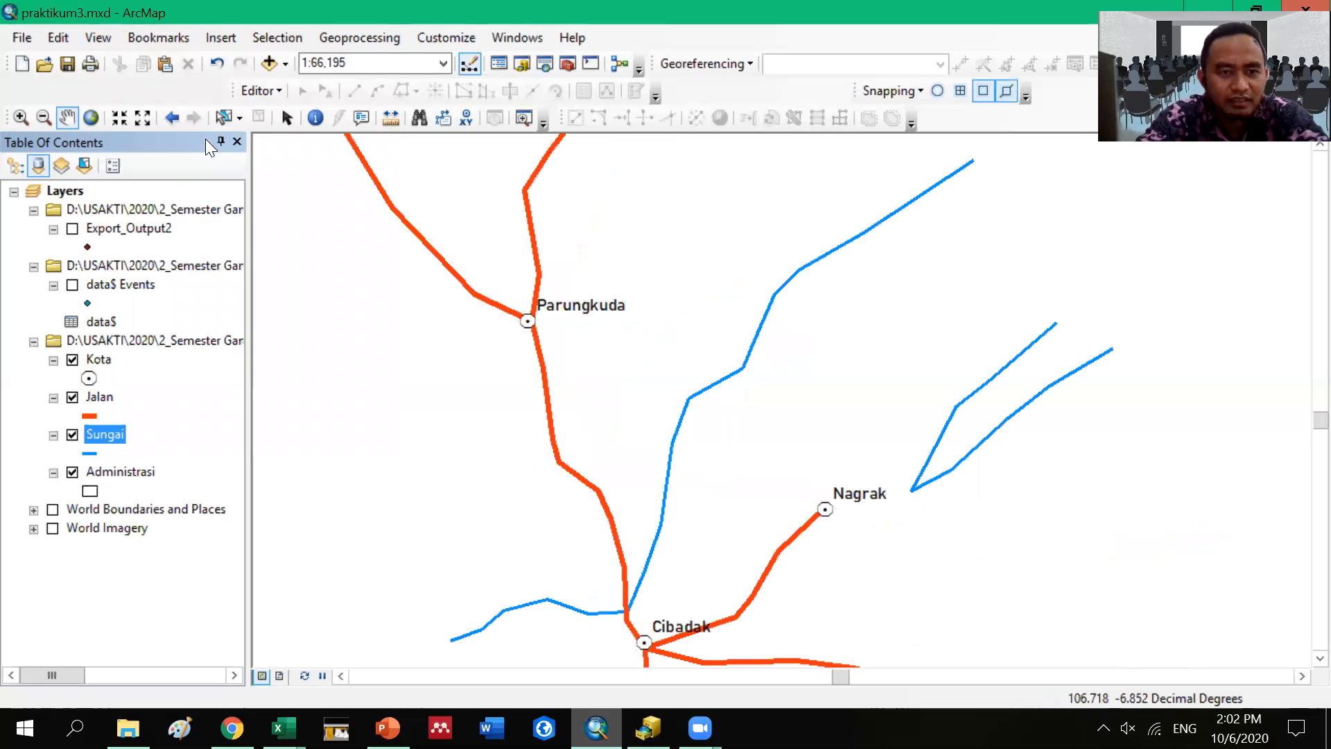
{"action": "right_click", "coordinate": [136, 473]}
{"action": "left_click", "coordinate": [208, 134]}
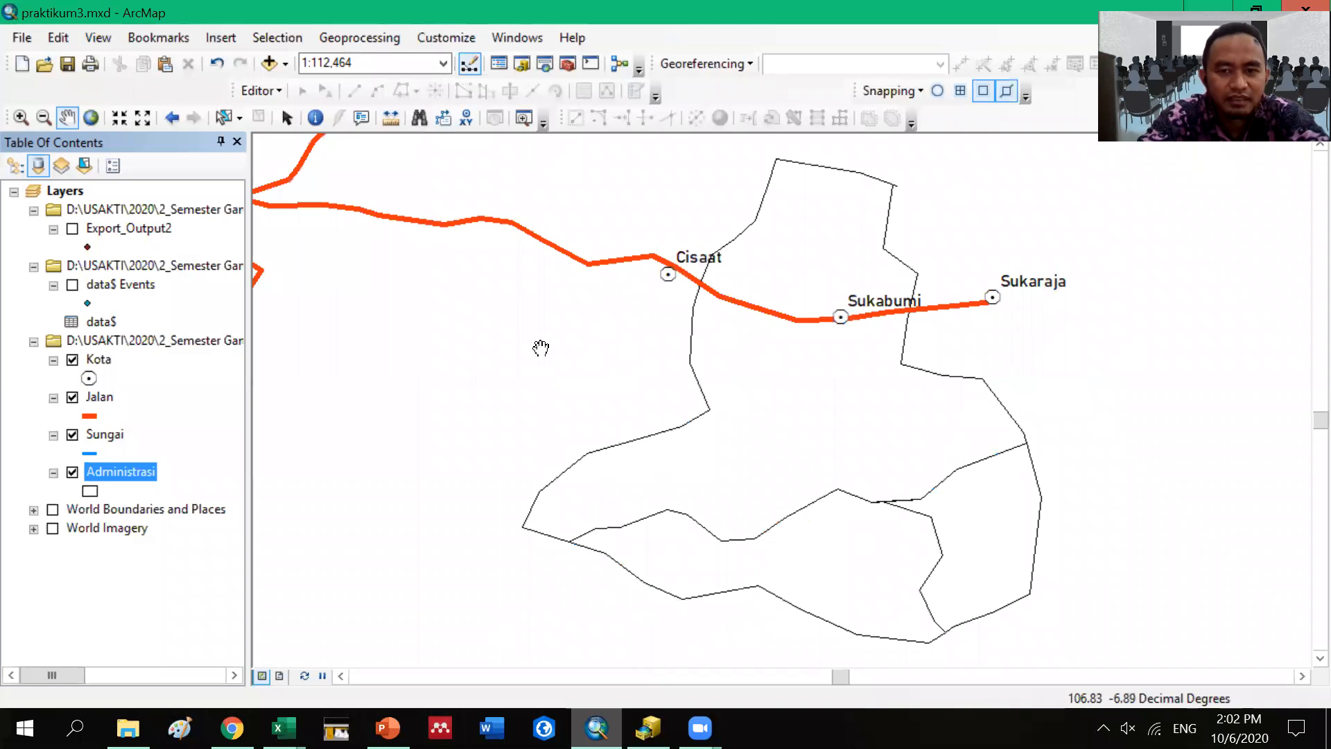
{"action": "scroll", "coordinate": [540, 349], "scroll_direction": "down", "scroll_amount": 3}
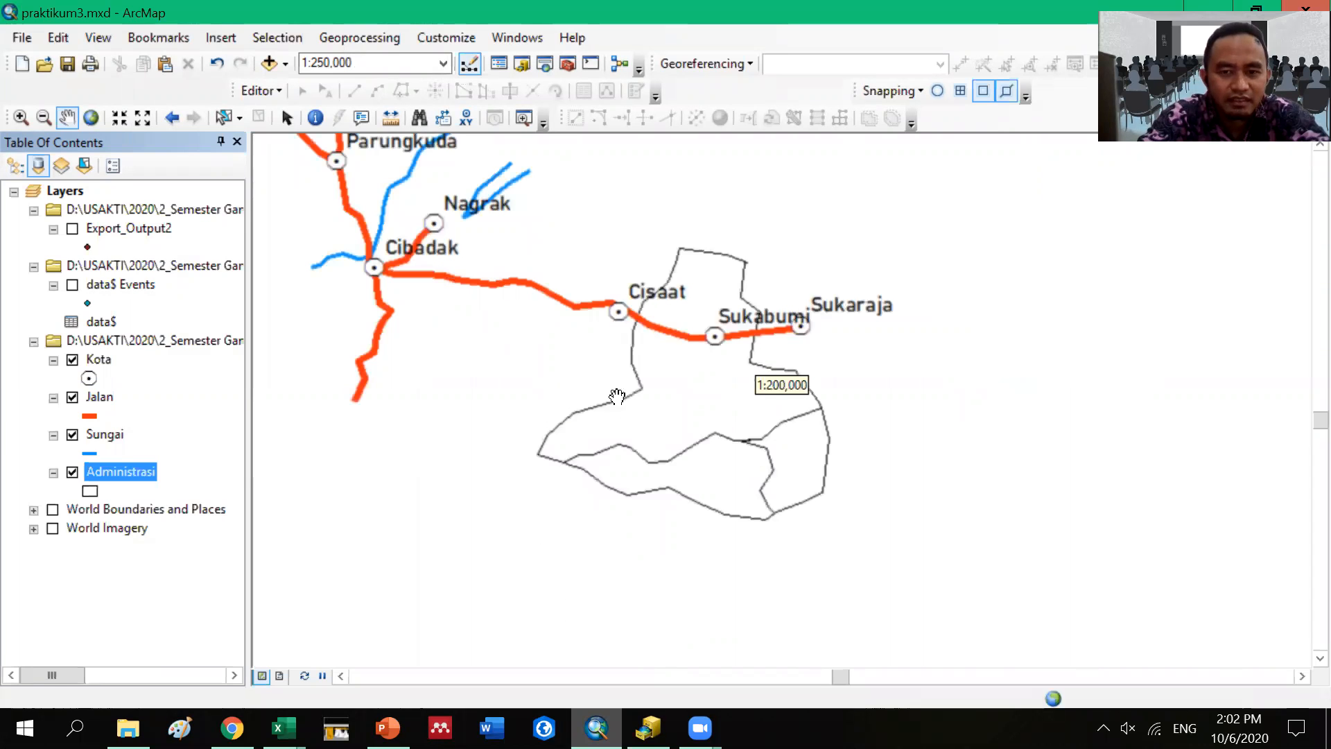
{"action": "scroll", "coordinate": [615, 396], "scroll_direction": "up", "scroll_amount": 1}
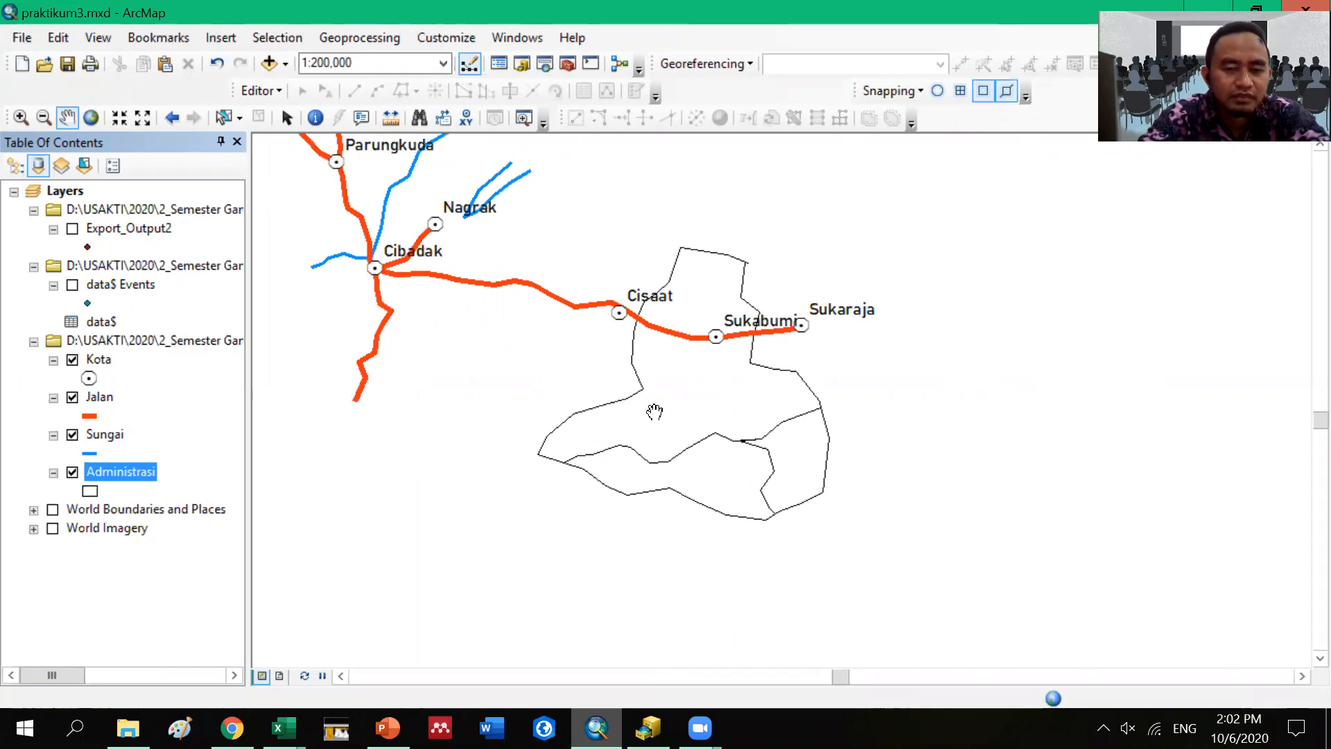
{"action": "left_click_drag", "start_coordinate": [654, 410], "coordinate": [167, 190]}
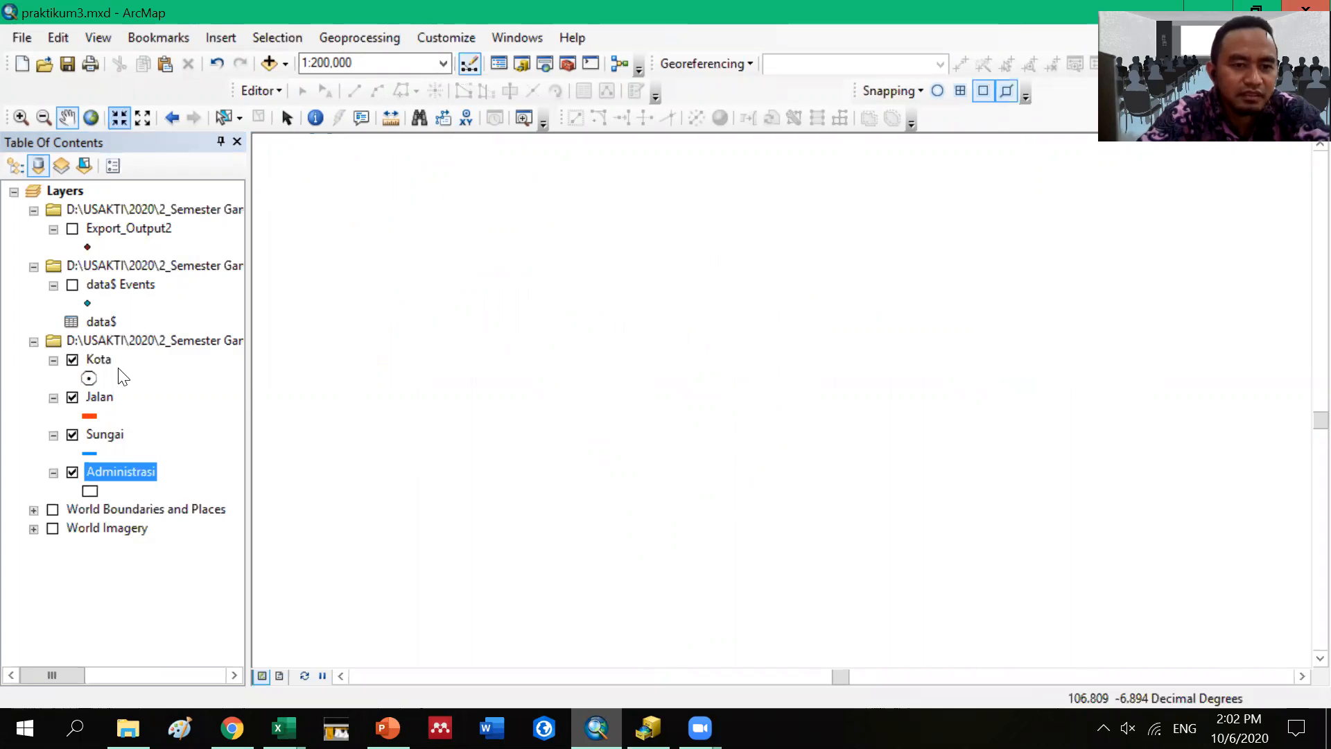
{"action": "left_click", "coordinate": [98, 359], "text": "ctrl"}
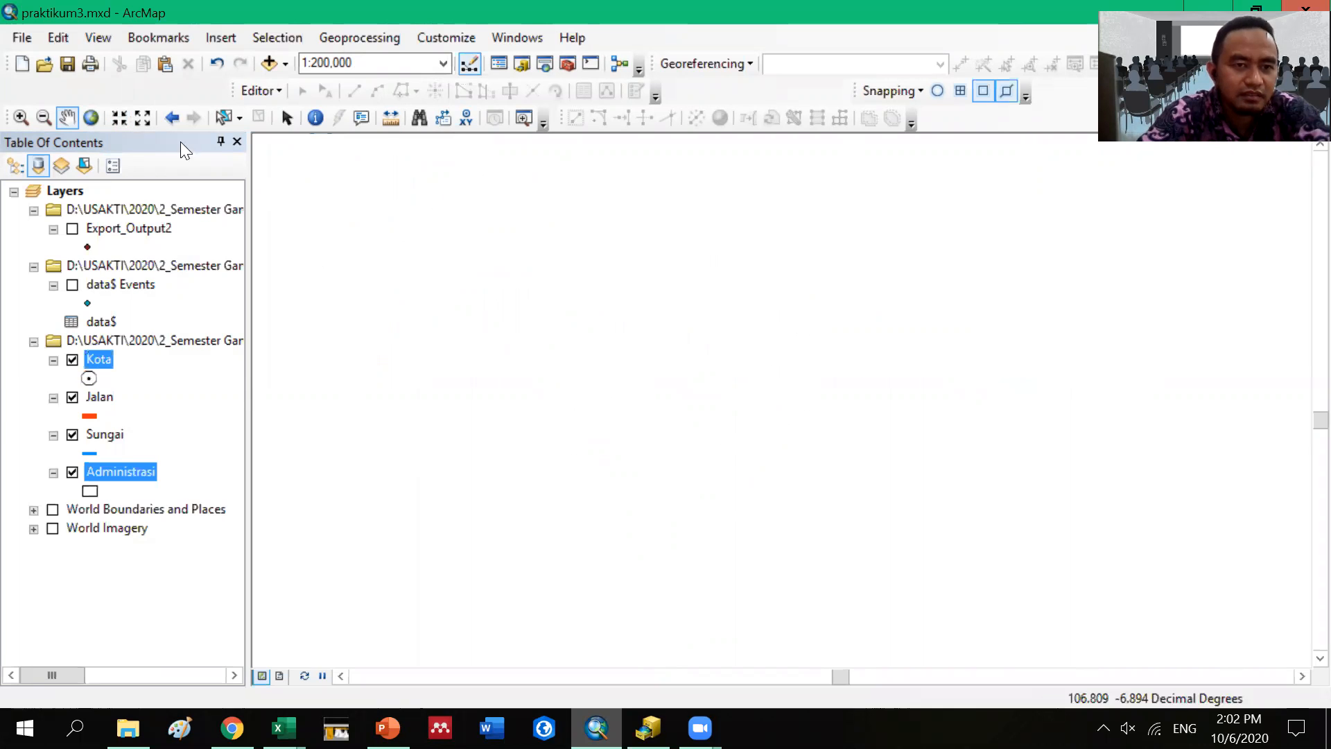
{"action": "right_click", "coordinate": [97, 359]}
{"action": "left_click", "coordinate": [184, 110]}
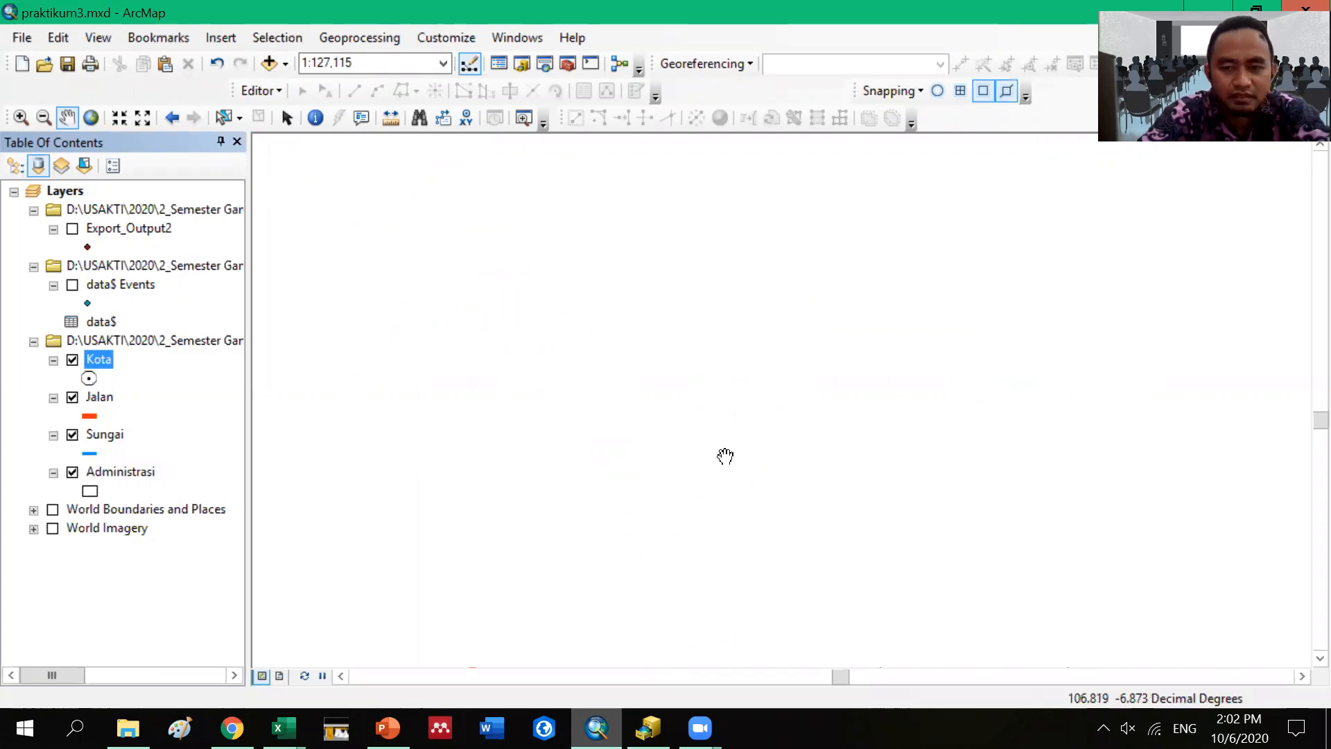
{"action": "left_click", "coordinate": [91, 119]}
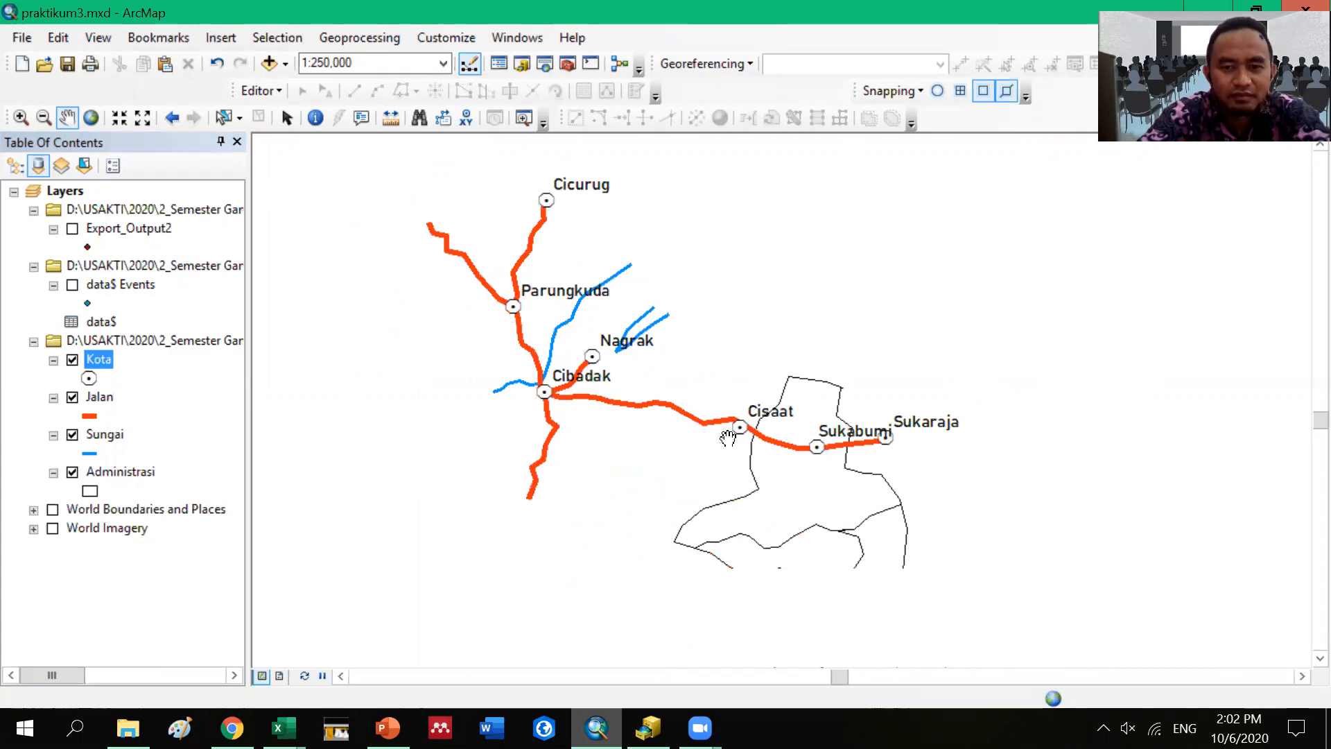
{"action": "left_click_drag", "start_coordinate": [728, 438], "coordinate": [710, 407]}
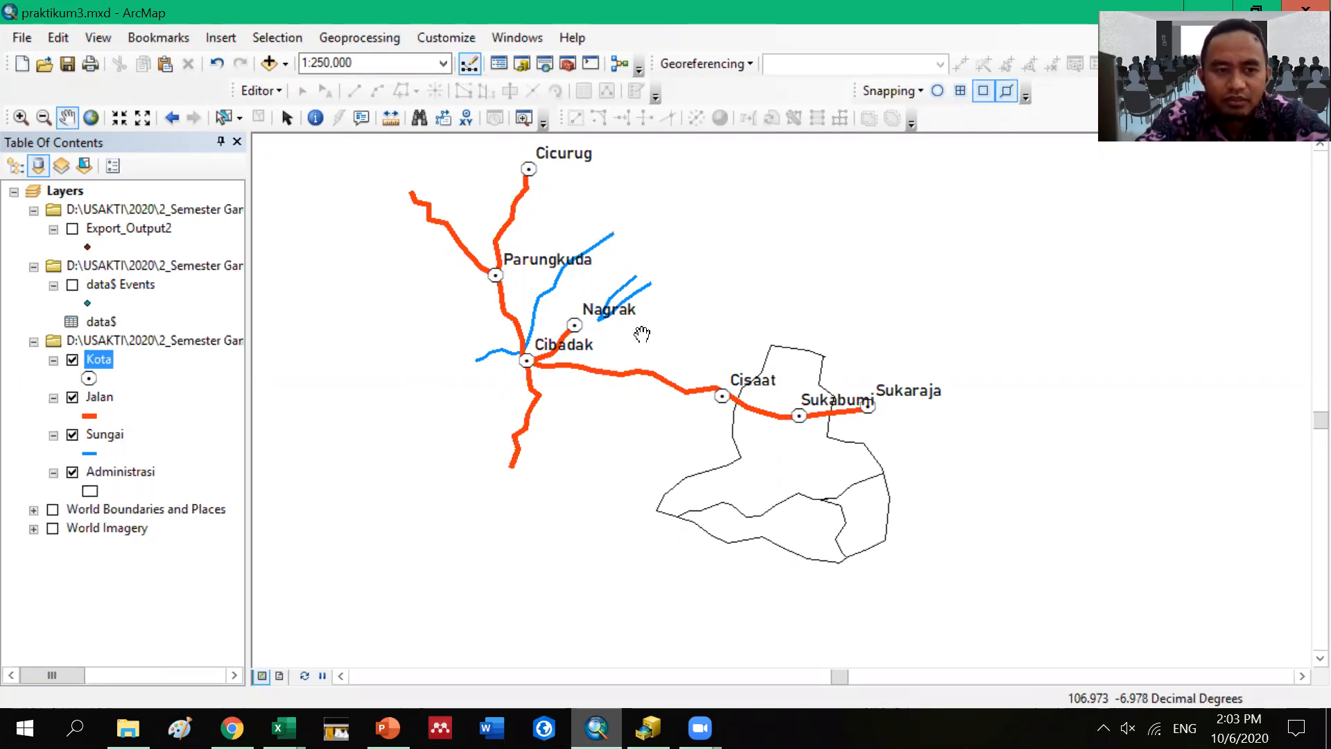
Step: Open the Kota layer's attribute table and bring up Calculate Geometry for the Bujur field
{"action": "right_click", "coordinate": [102, 359]}
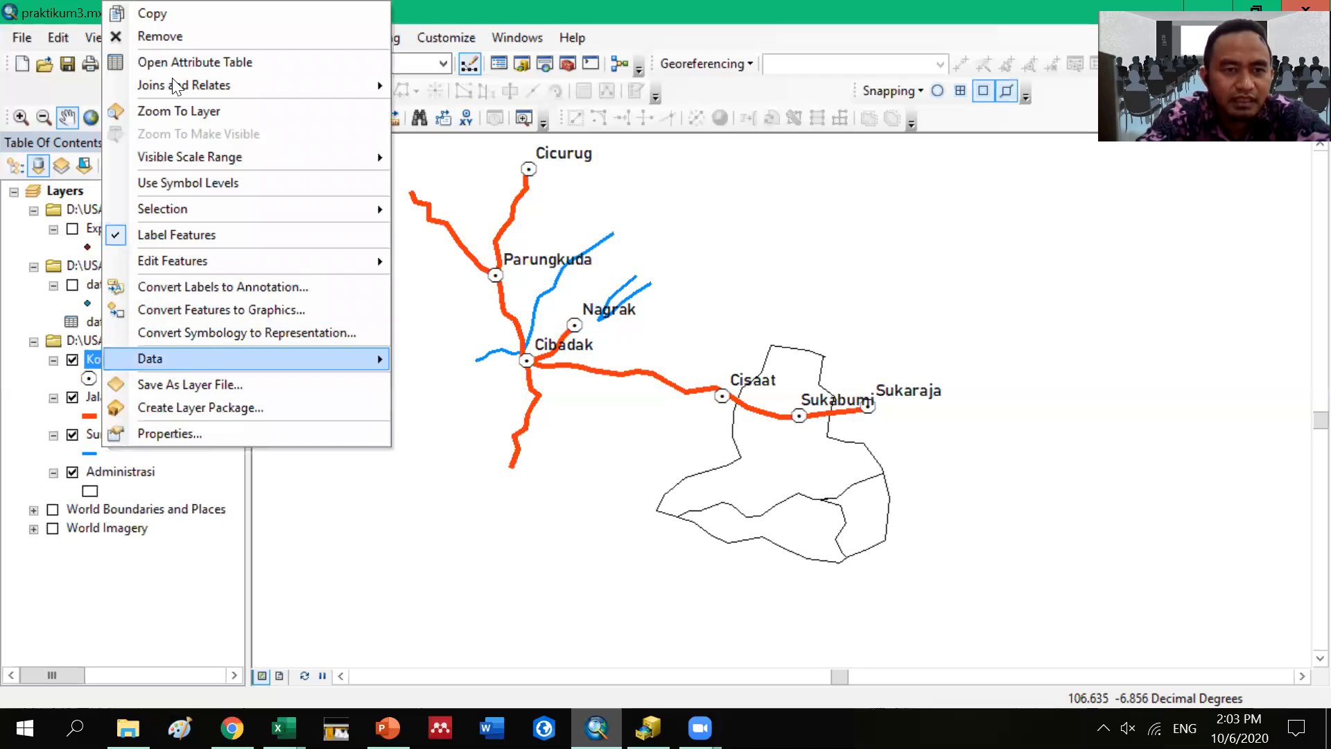
{"action": "left_click", "coordinate": [420, 195]}
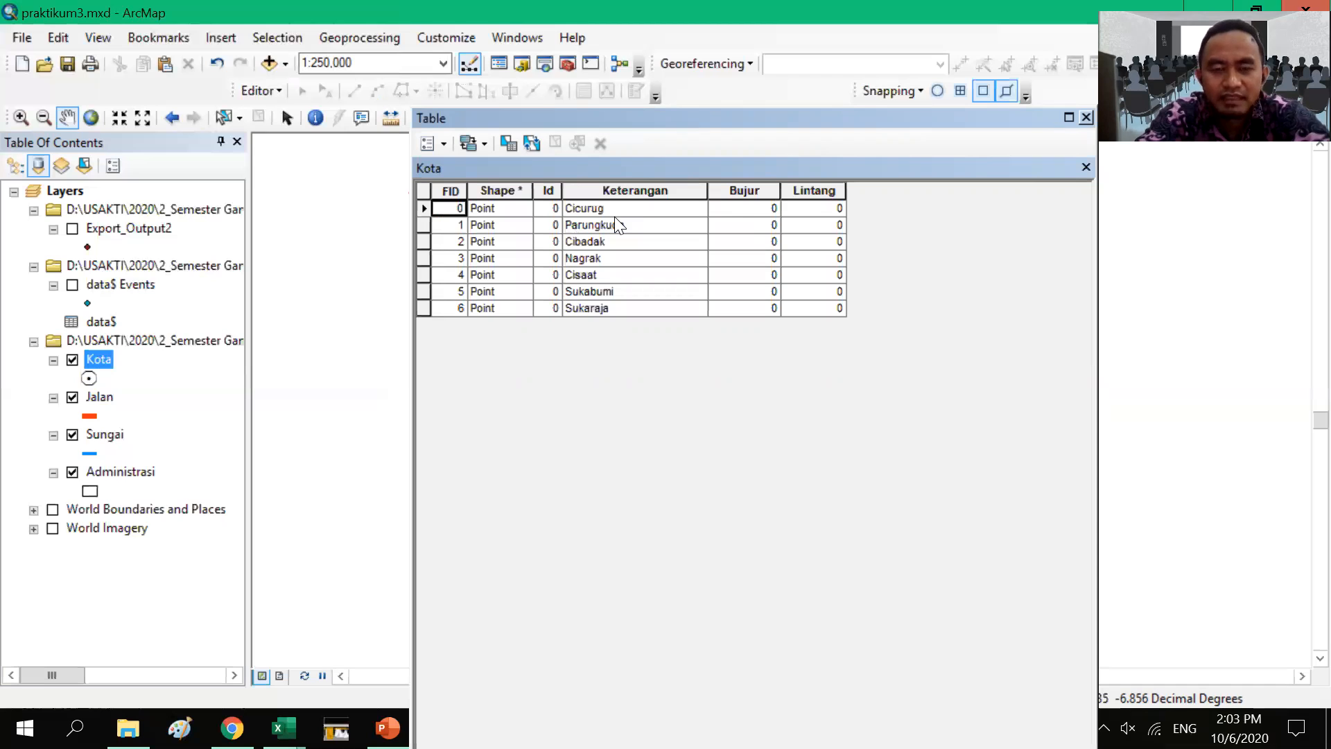
{"action": "right_click", "coordinate": [756, 190]}
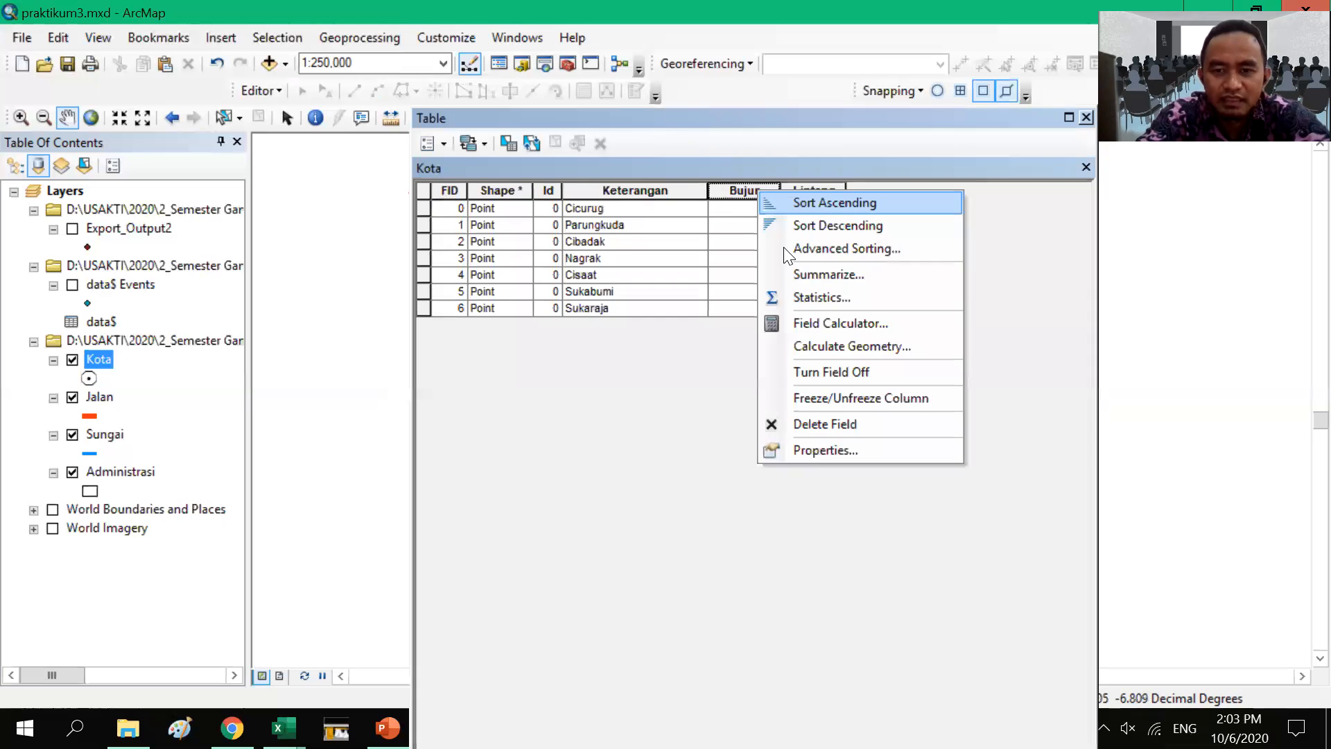
{"action": "left_click", "coordinate": [809, 340]}
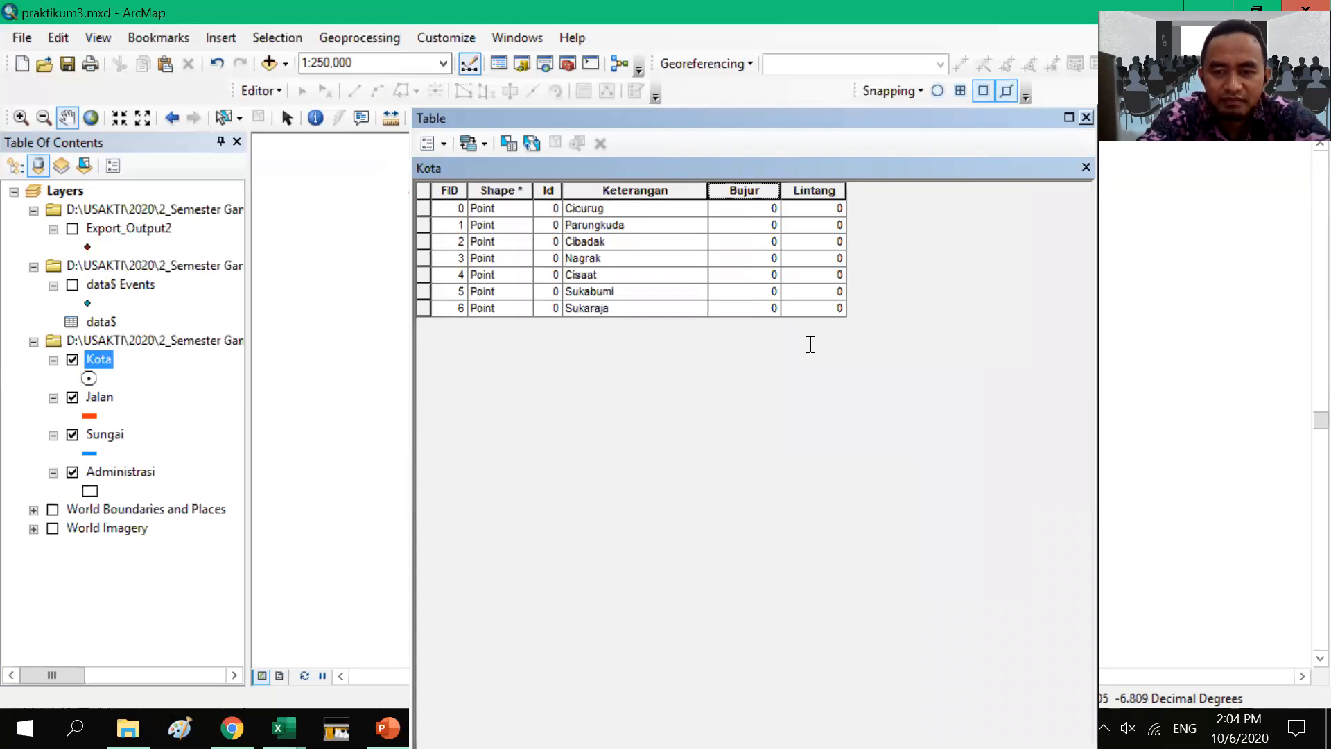
{"action": "left_click", "coordinate": [631, 401]}
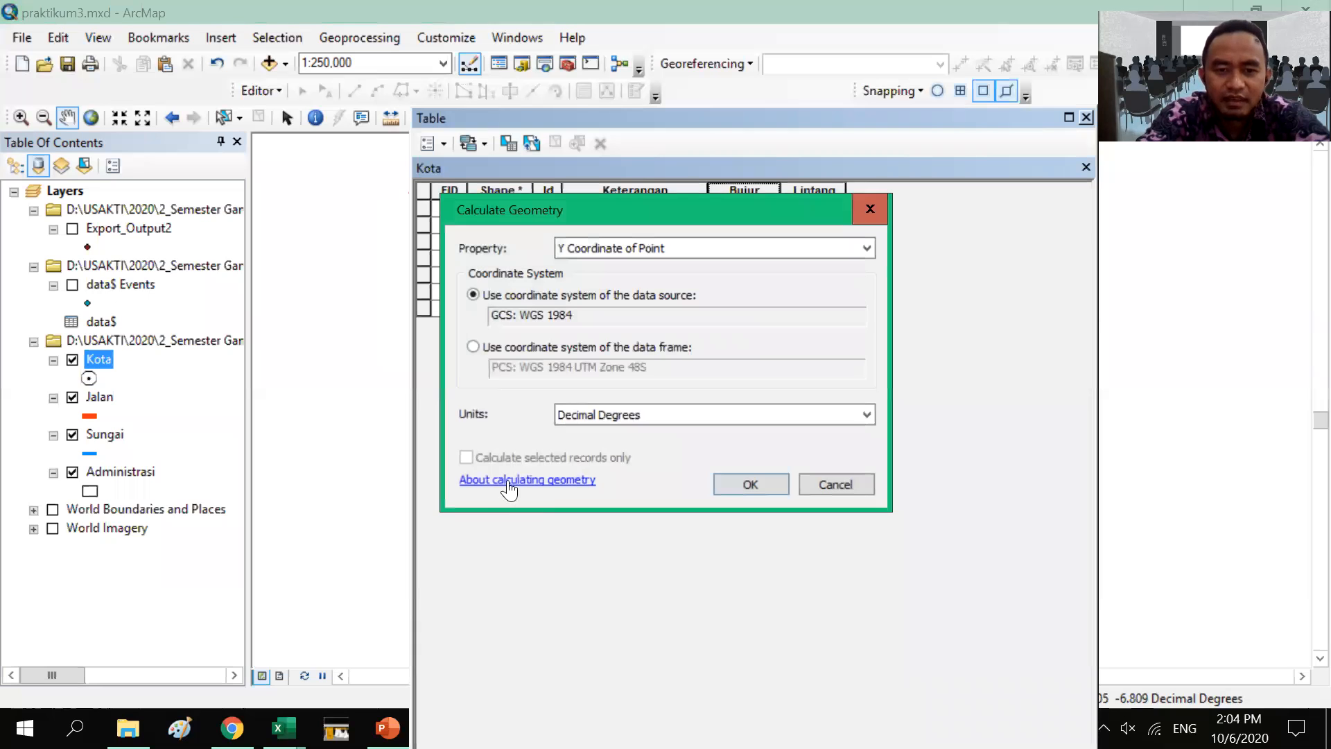
Step: Read the help topic on calculating geometry, examining which properties each feature type supports, and leave the calculation without applying it
{"action": "left_click", "coordinate": [509, 480]}
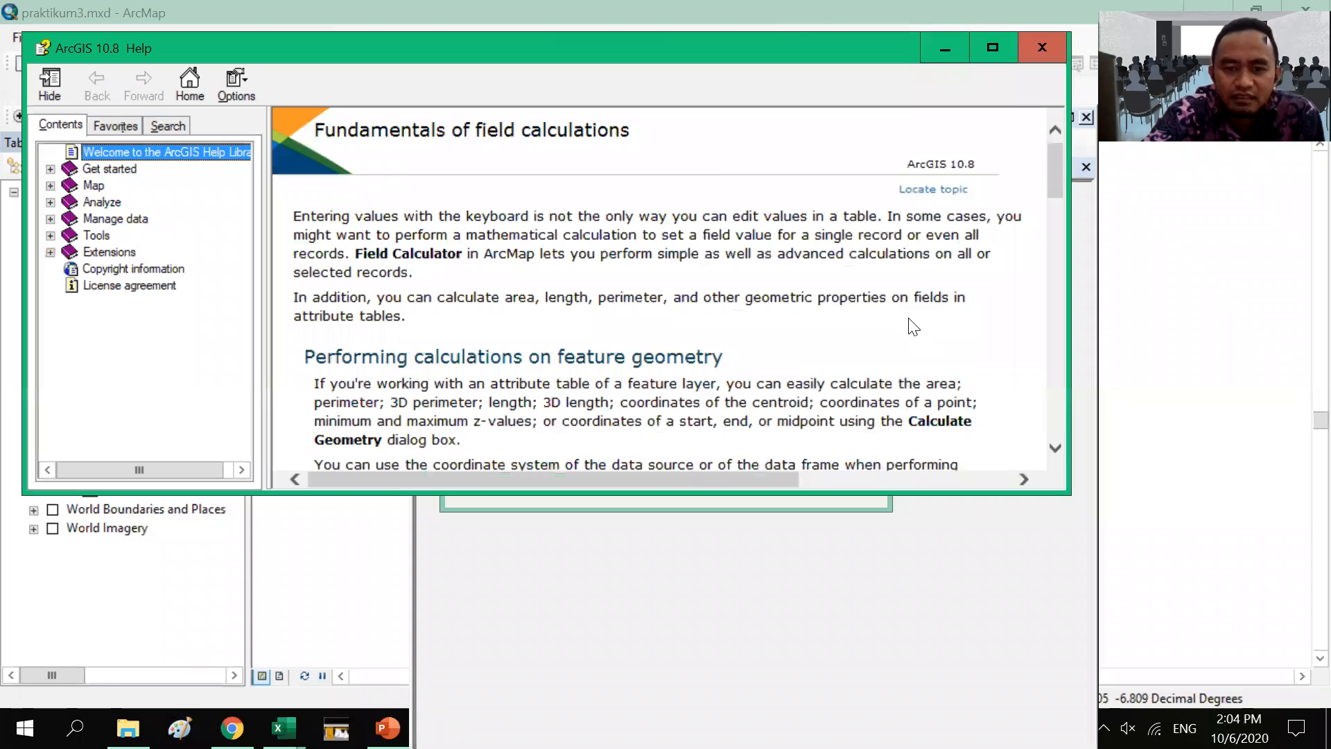
{"action": "scroll", "coordinate": [913, 326], "scroll_direction": "down", "scroll_amount": 3}
{"action": "scroll", "coordinate": [909, 320], "scroll_direction": "down", "scroll_amount": 1}
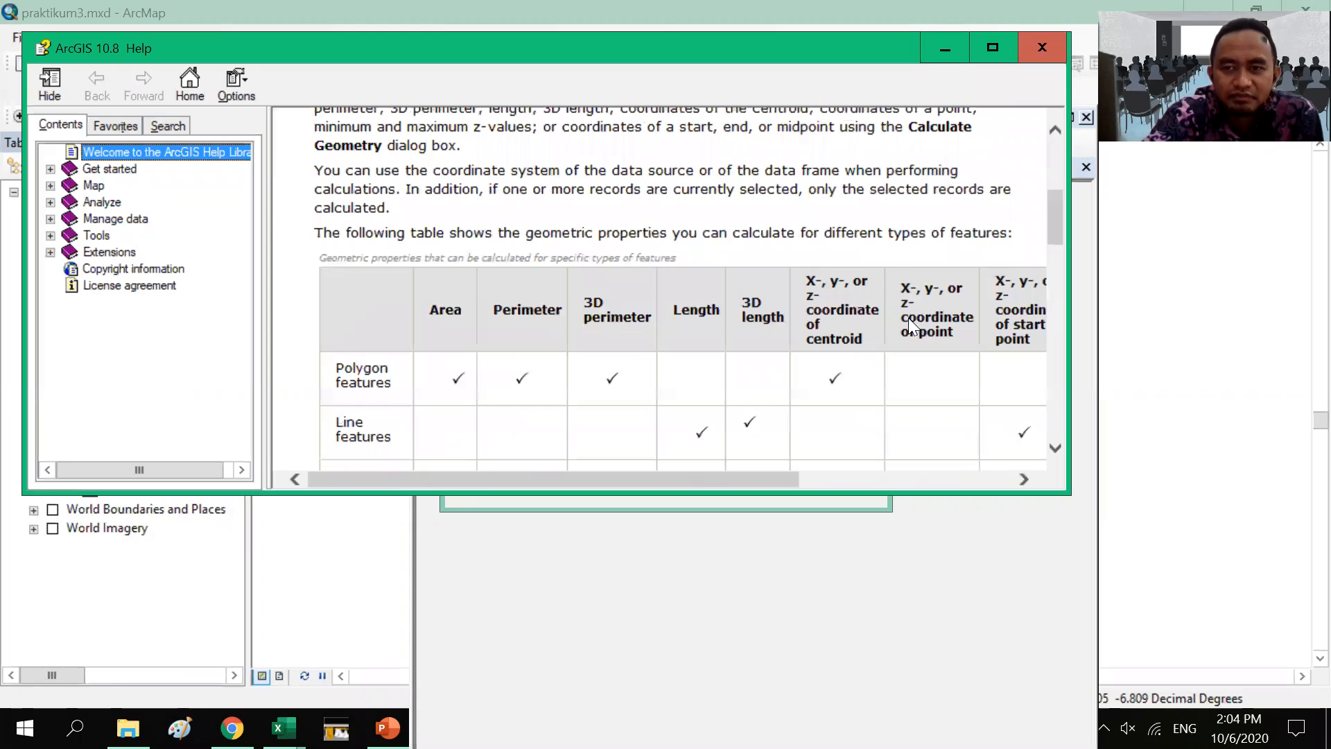
{"action": "scroll", "coordinate": [908, 317], "scroll_direction": "down", "scroll_amount": 1}
{"action": "left_click", "coordinate": [994, 50]}
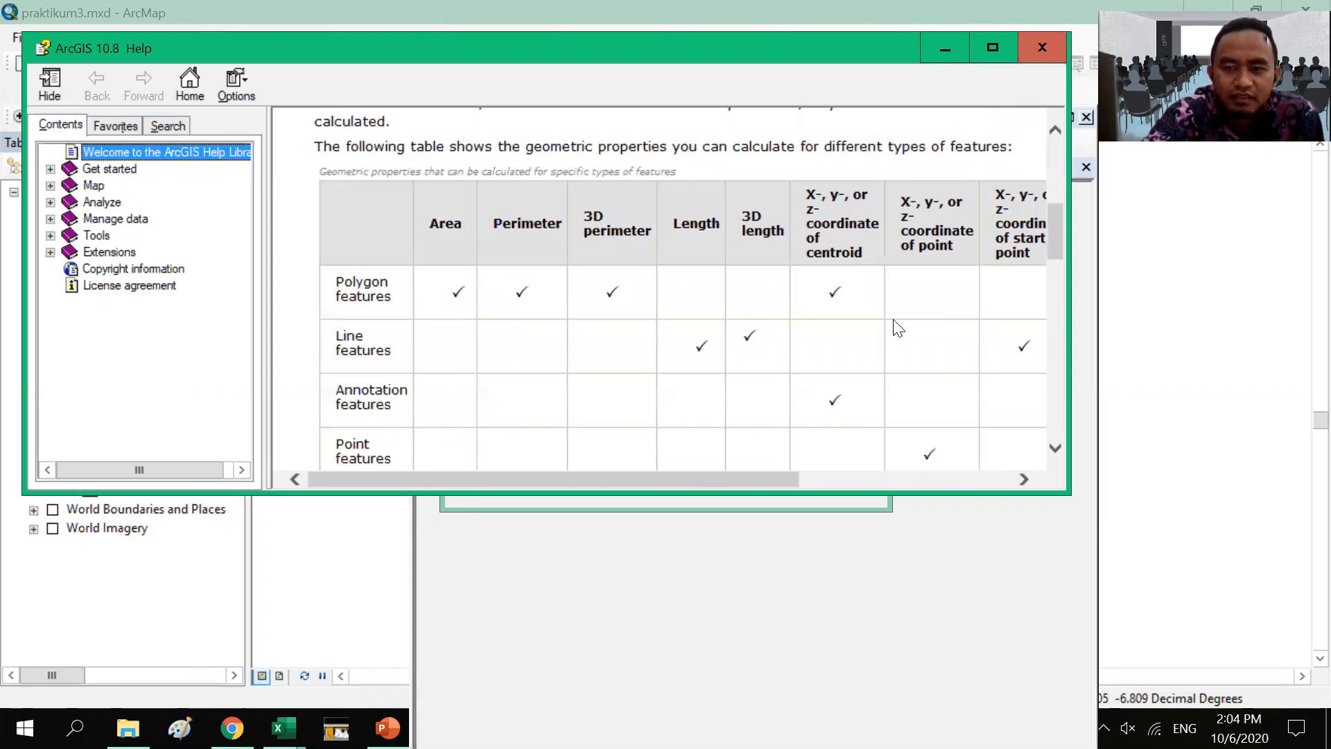
{"action": "scroll", "coordinate": [941, 333], "scroll_direction": "up", "scroll_amount": 1}
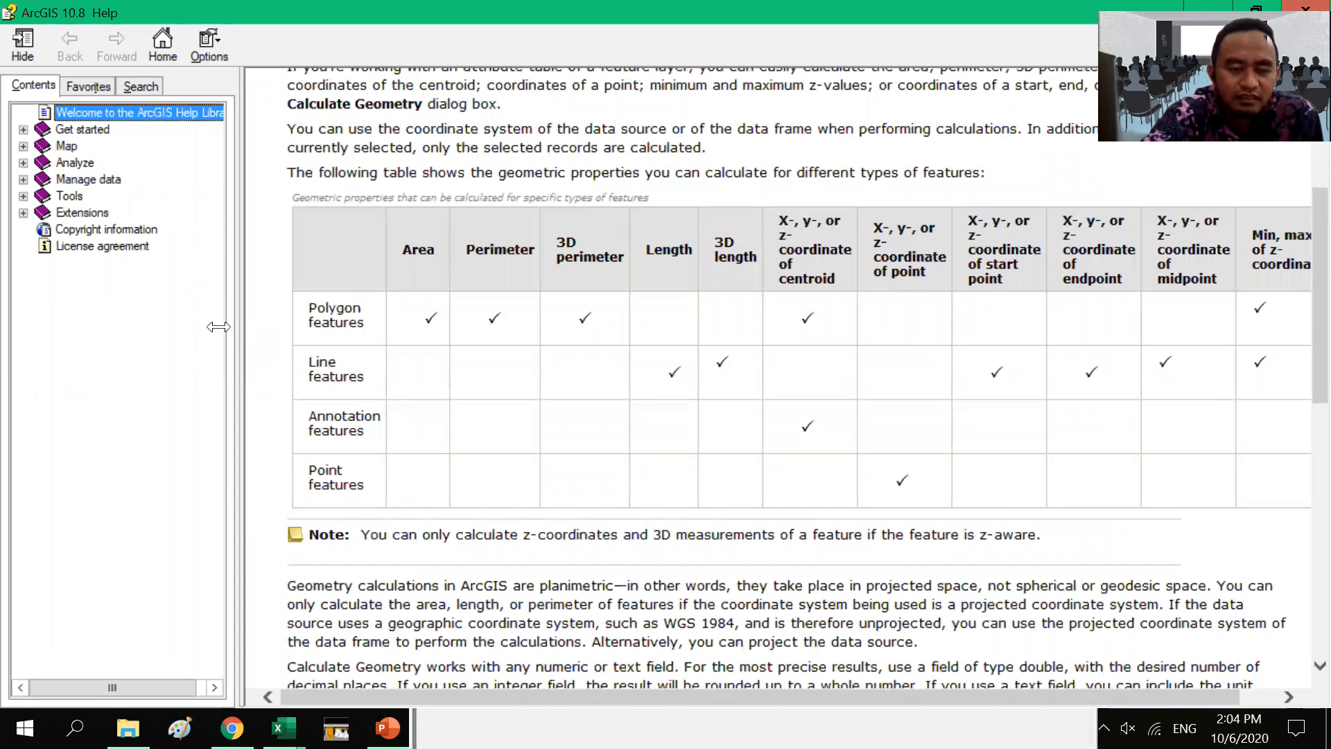
{"action": "left_click_drag", "start_coordinate": [165, 332], "coordinate": [157, 332]}
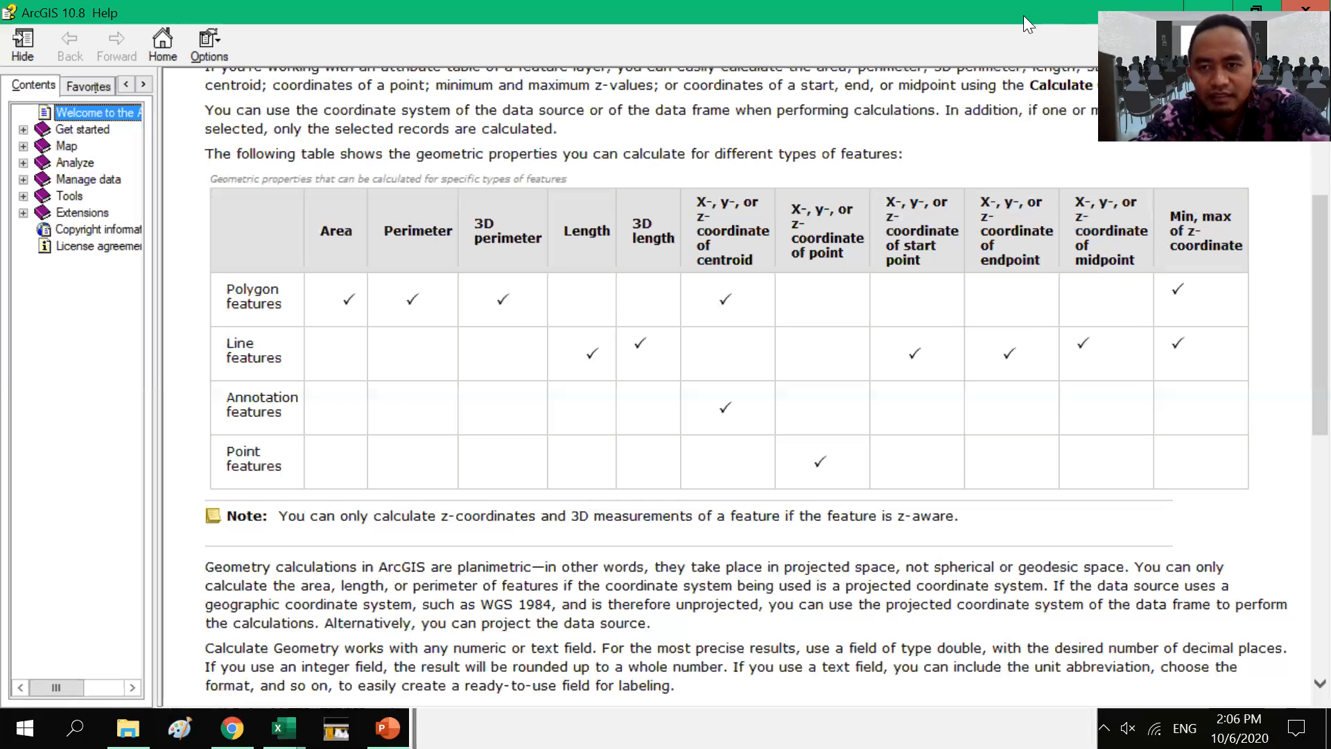
{"action": "left_click_drag", "start_coordinate": [1034, 16], "coordinate": [1027, 322]}
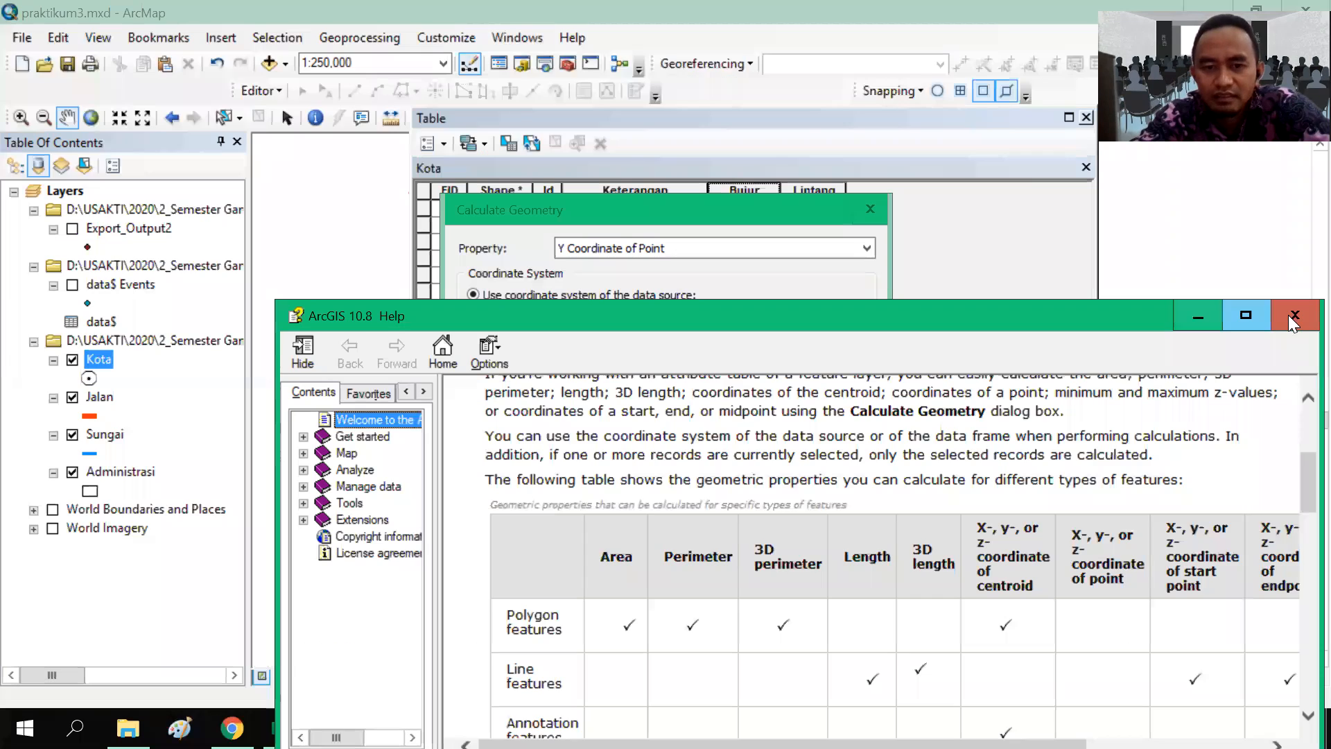
{"action": "left_click", "coordinate": [1294, 316]}
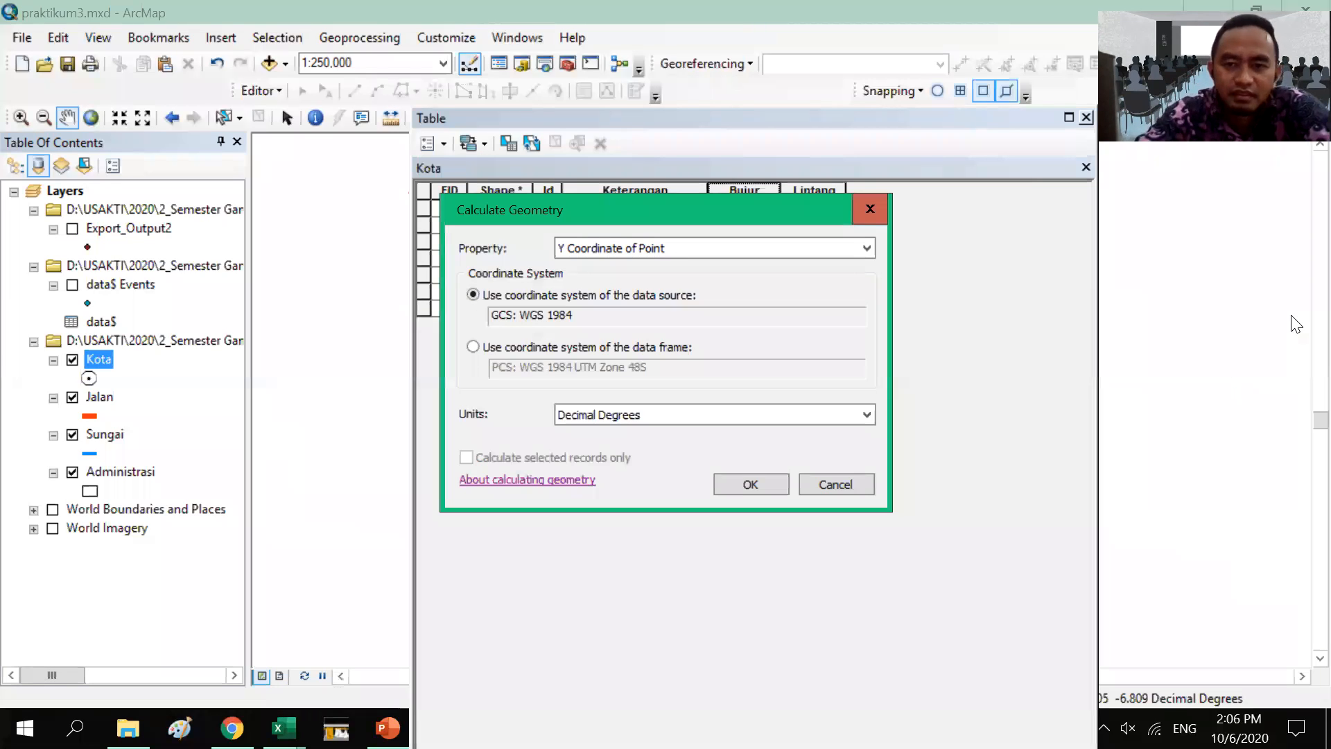
{"action": "left_click", "coordinate": [871, 210]}
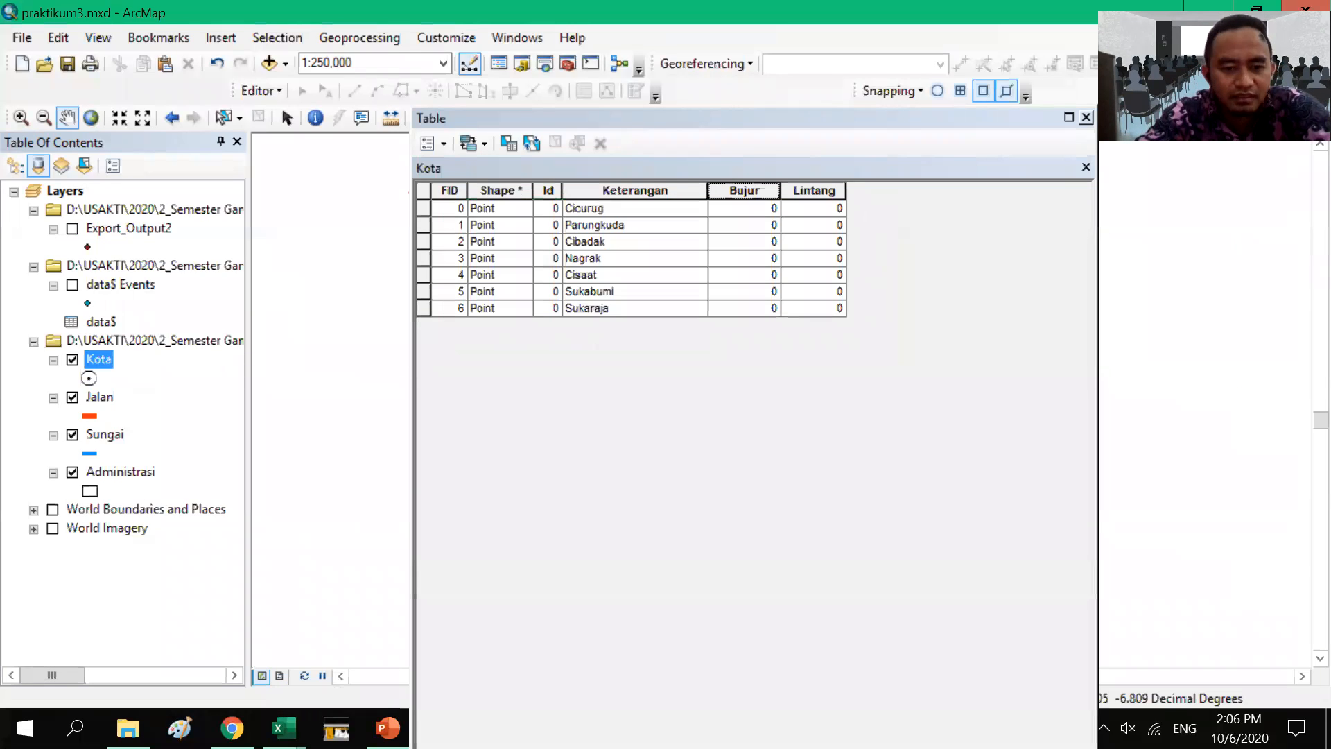
Step: Switch to PowerPoint to view slide 20 on creating new double-type fields, and return to ArcMap
{"action": "left_click", "coordinate": [305, 633]}
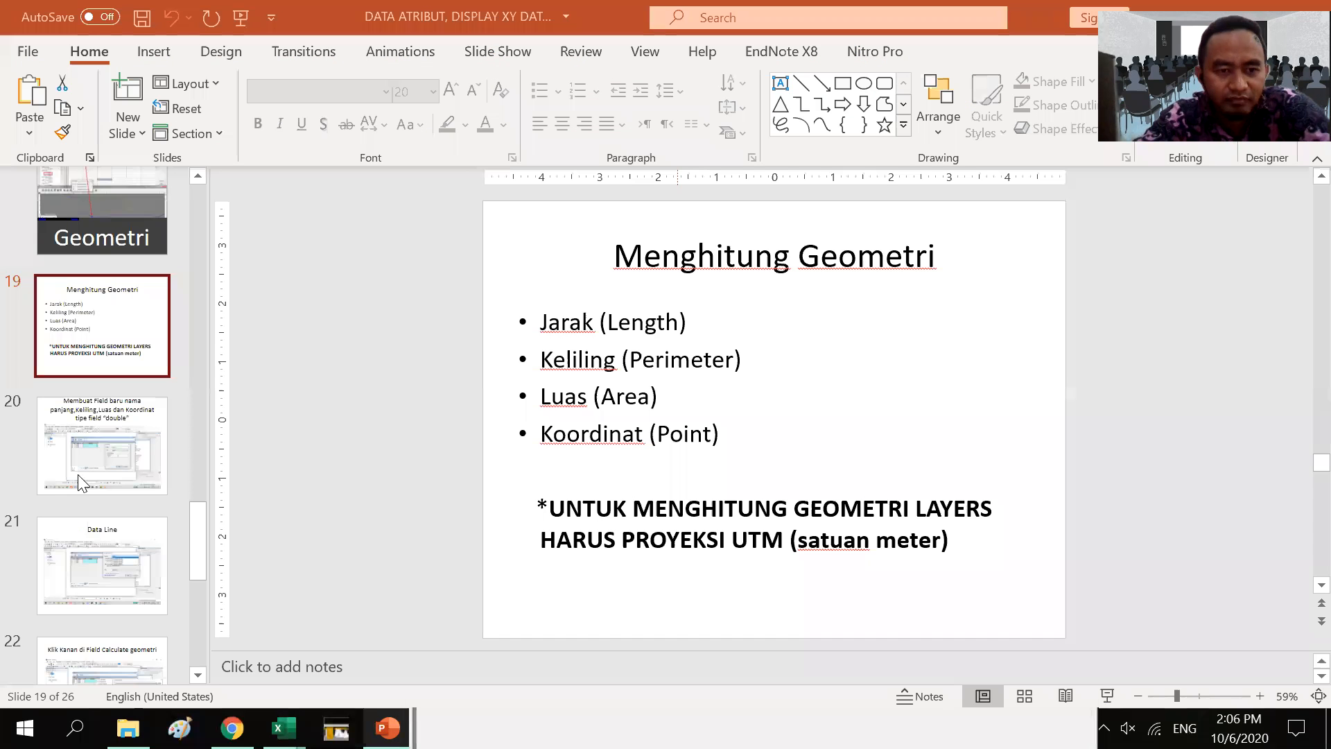
{"action": "left_click", "coordinate": [82, 470]}
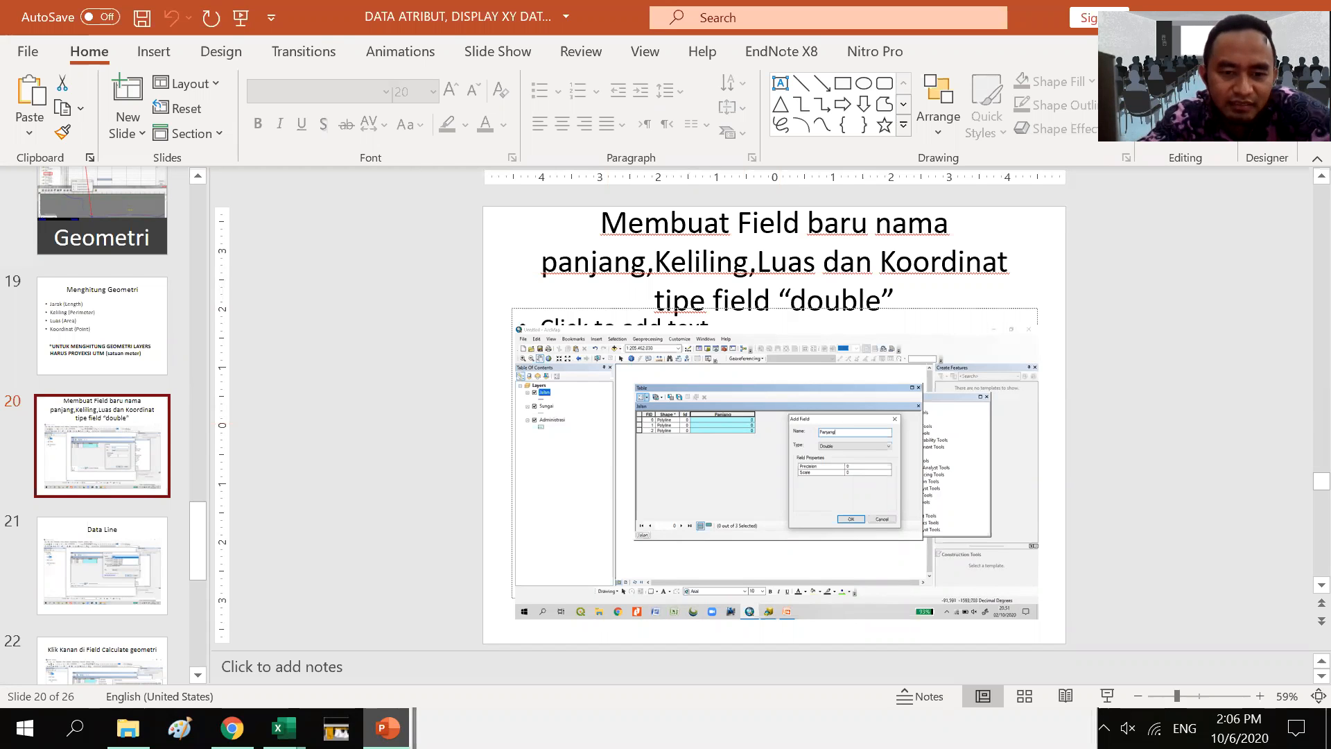
{"action": "left_click", "coordinate": [440, 728]}
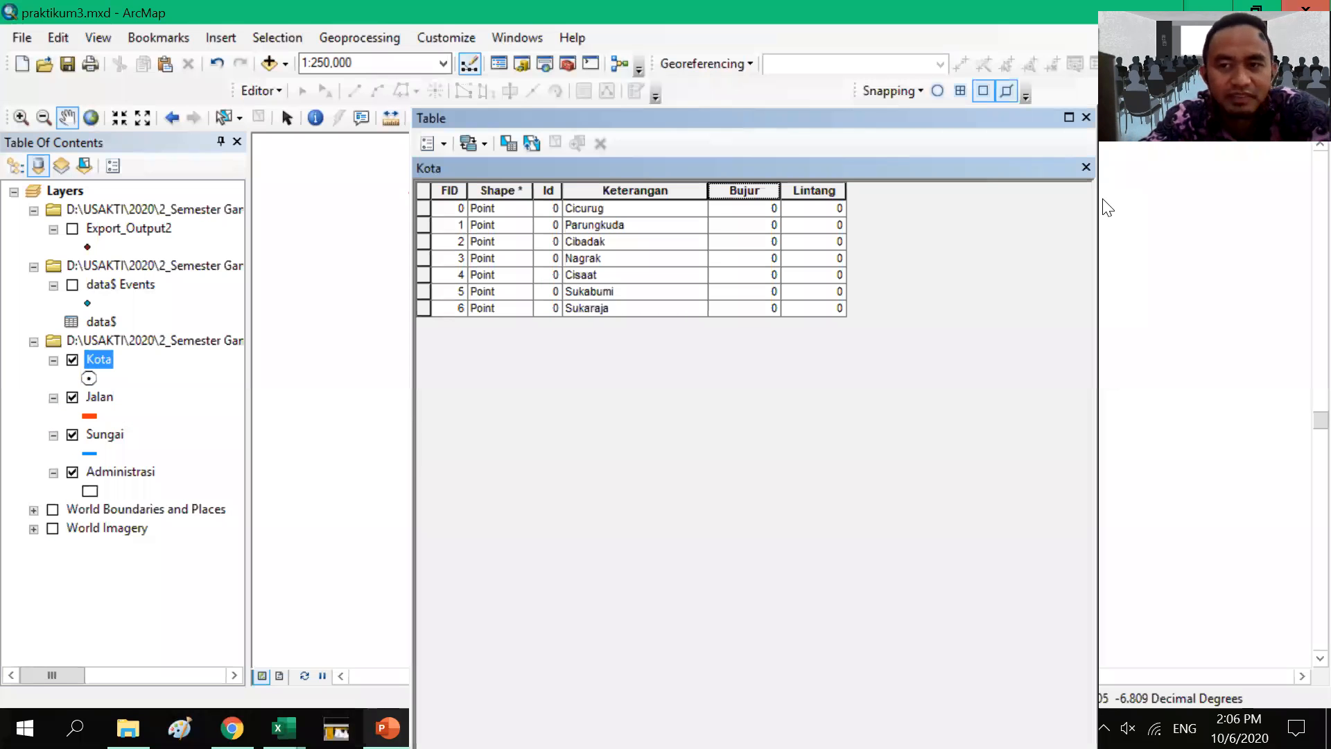
Step: Close the Kota table, open the Jalan layer's attribute table and delete its Jarak field
{"action": "left_click", "coordinate": [1086, 117]}
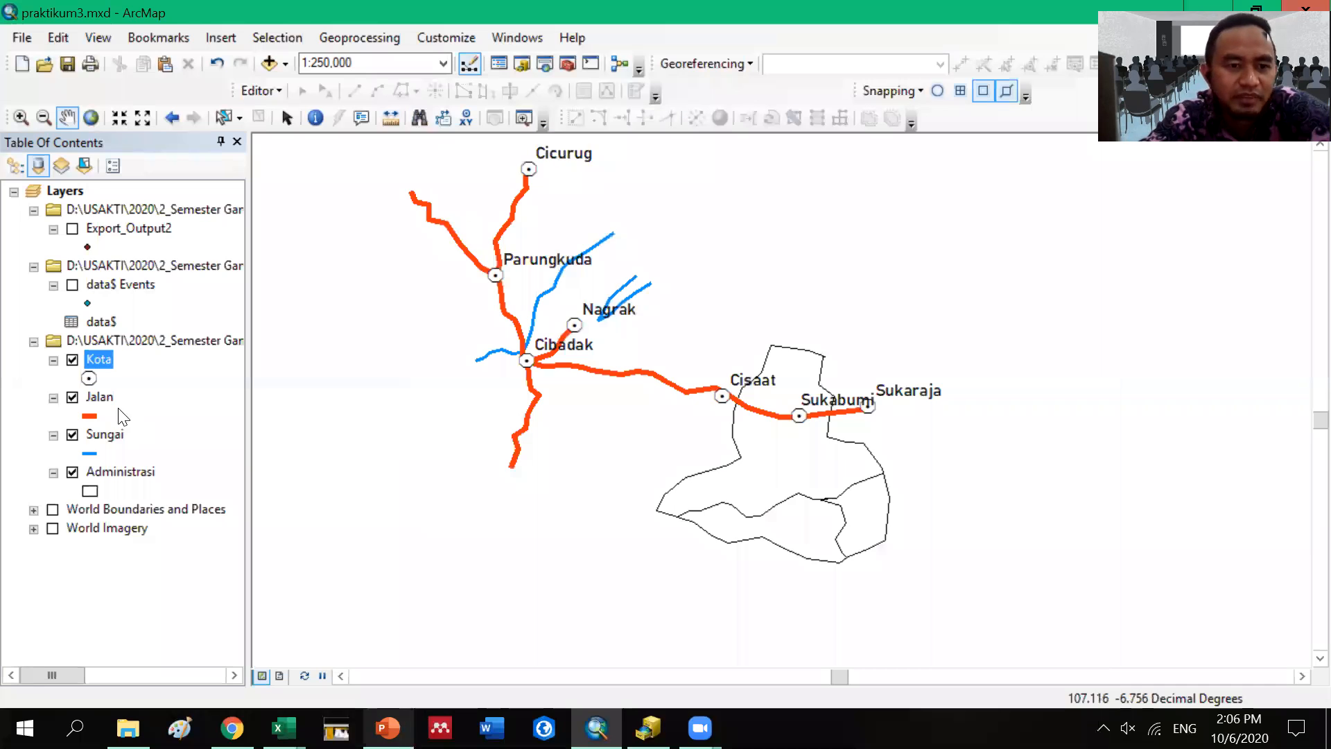
{"action": "right_click", "coordinate": [93, 394]}
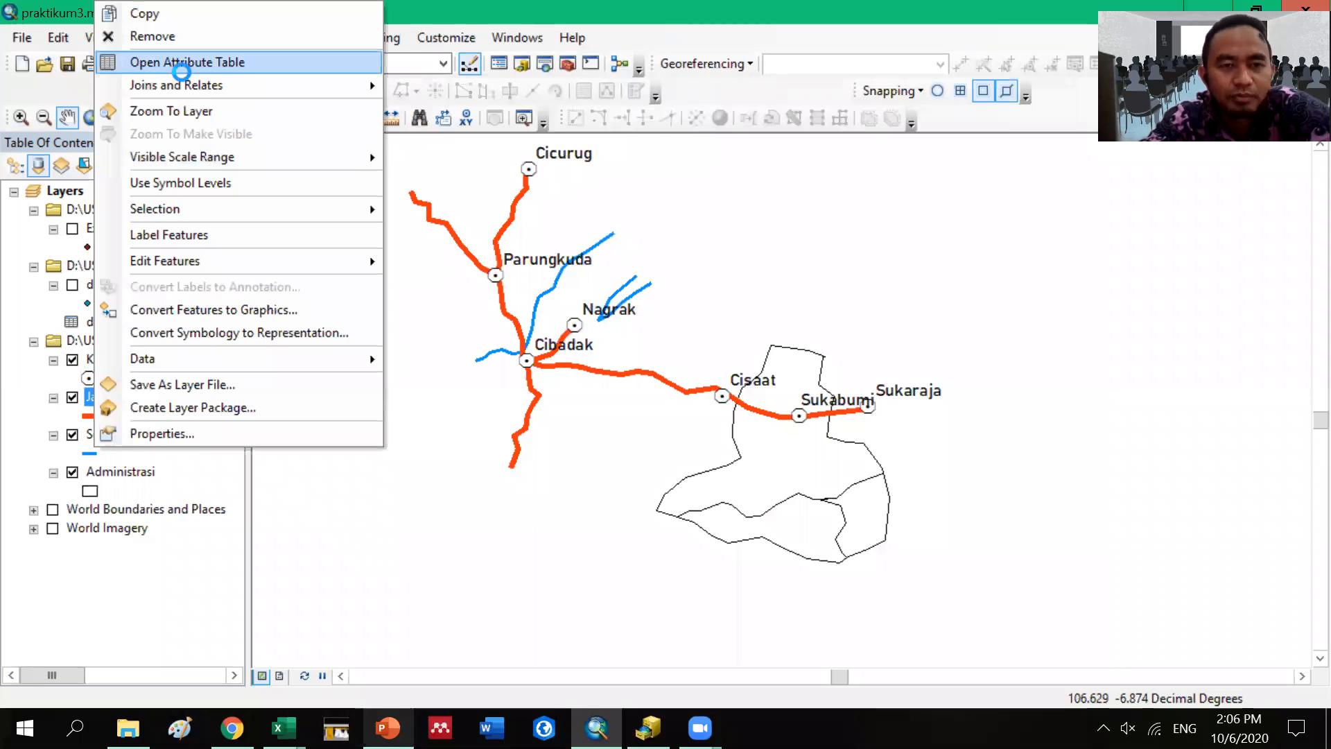
{"action": "left_click", "coordinate": [177, 68]}
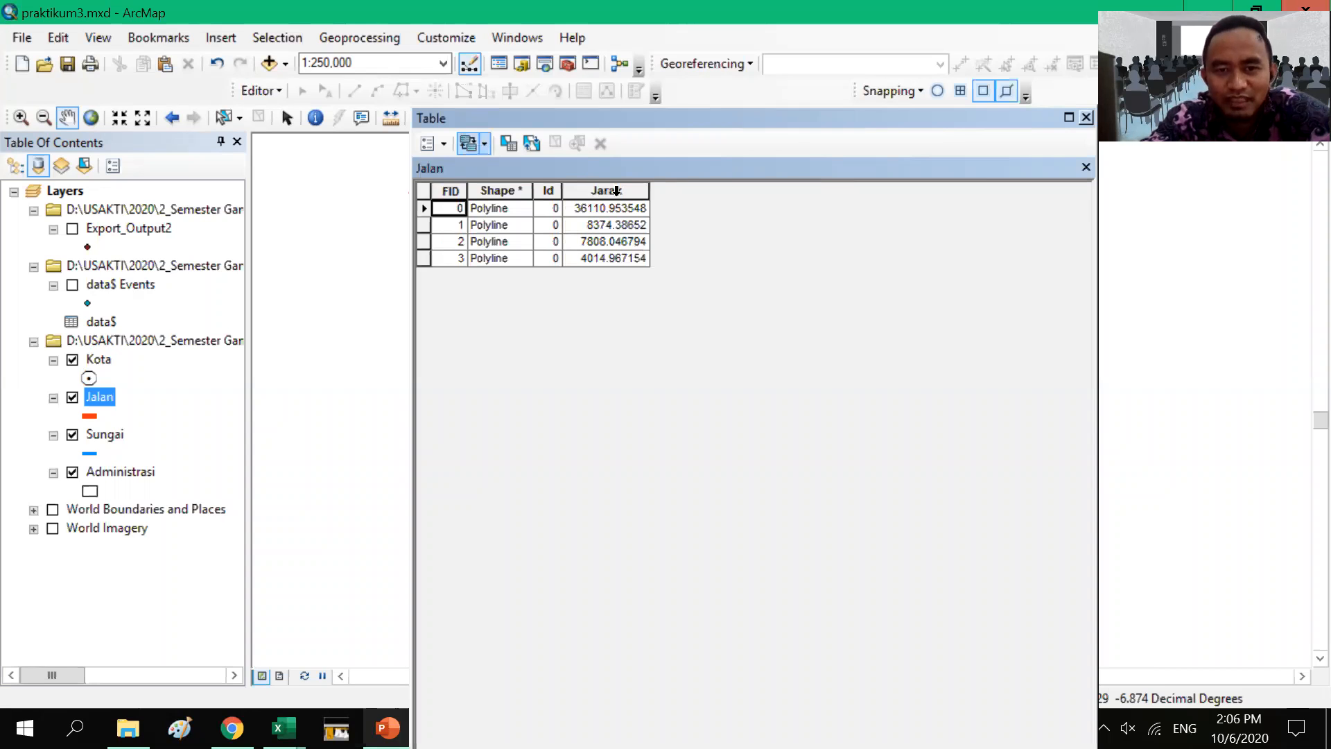
{"action": "left_click", "coordinate": [619, 190]}
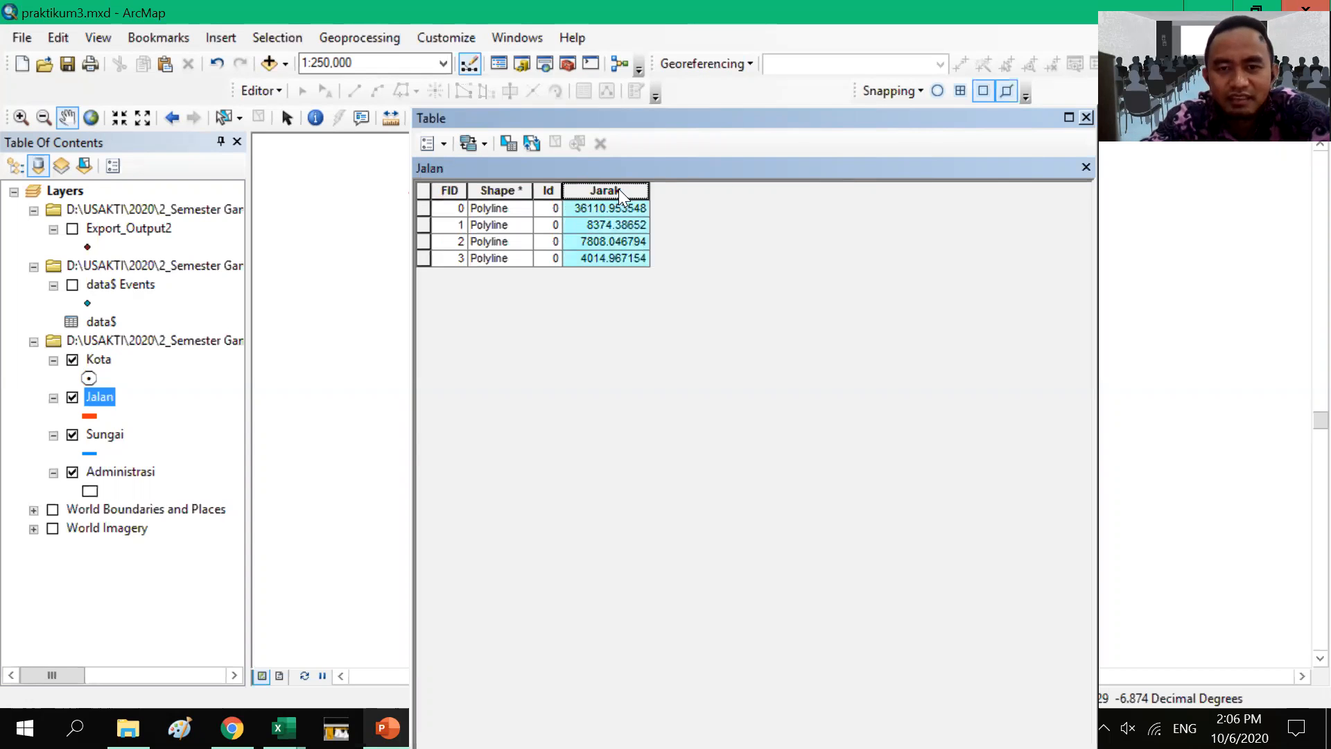
{"action": "right_click", "coordinate": [621, 223]}
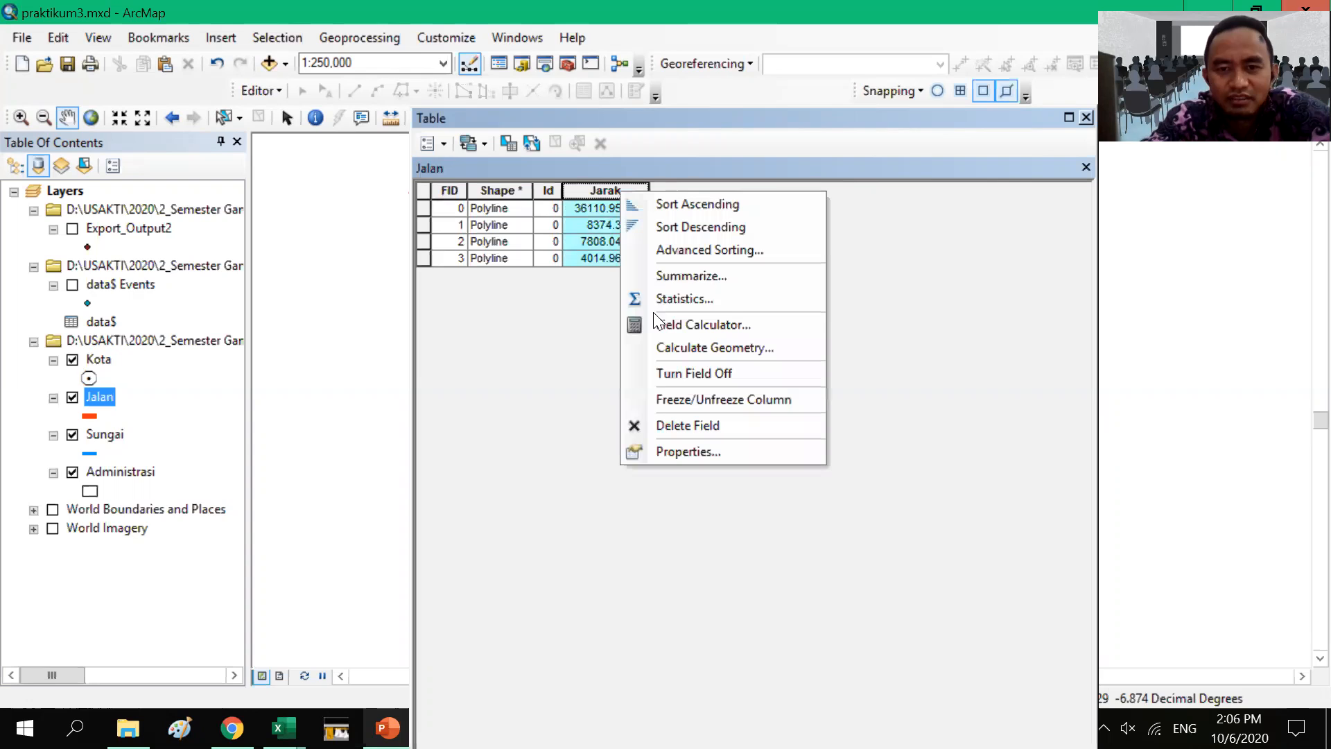
{"action": "left_click", "coordinate": [685, 430]}
{"action": "left_click", "coordinate": [739, 450]}
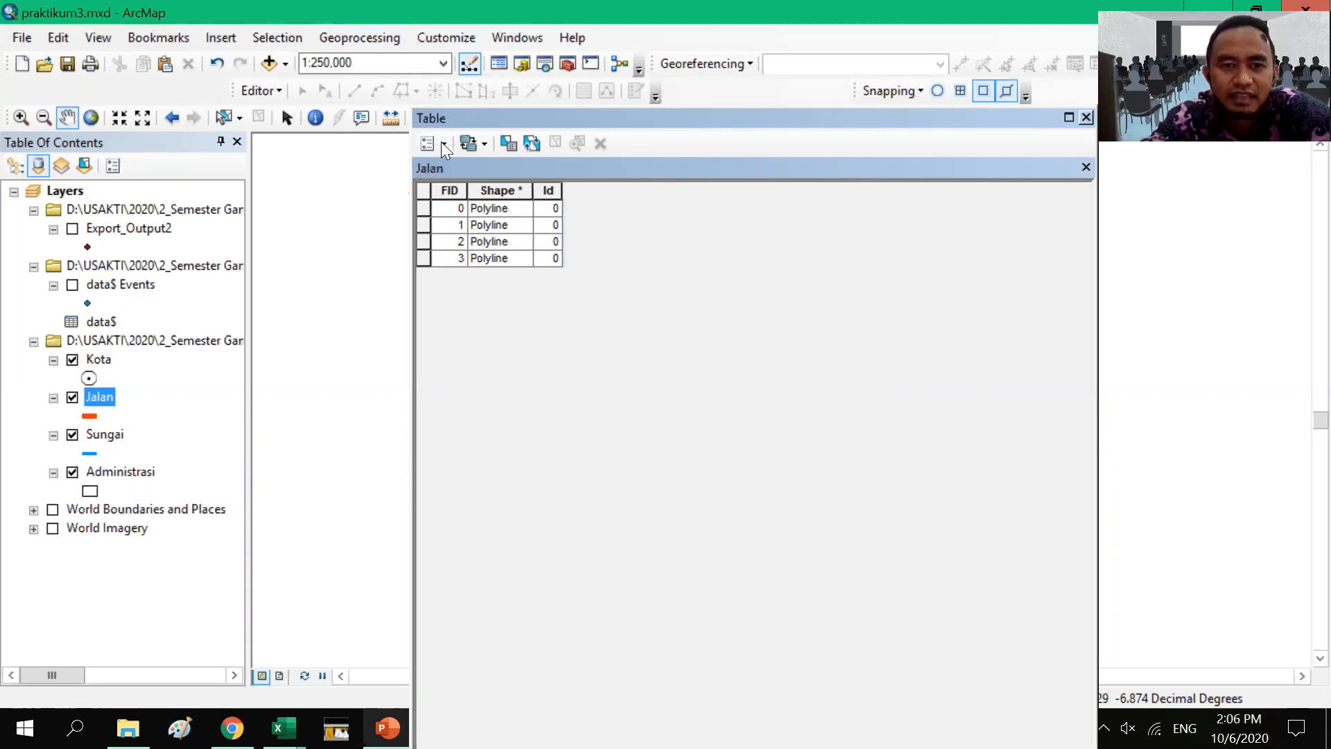
Step: Add a Double field named Panjang to the Jalan attribute table
{"action": "left_click", "coordinate": [443, 144]}
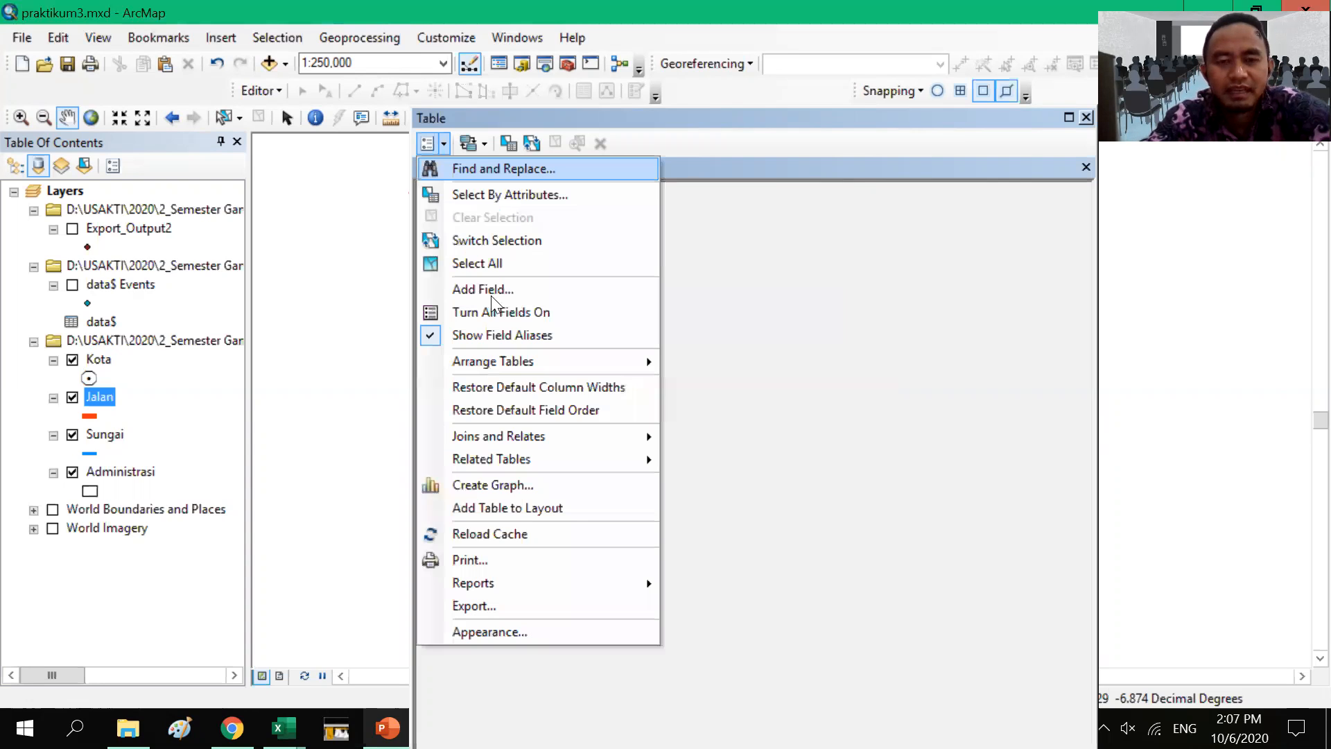
{"action": "left_click", "coordinate": [490, 290]}
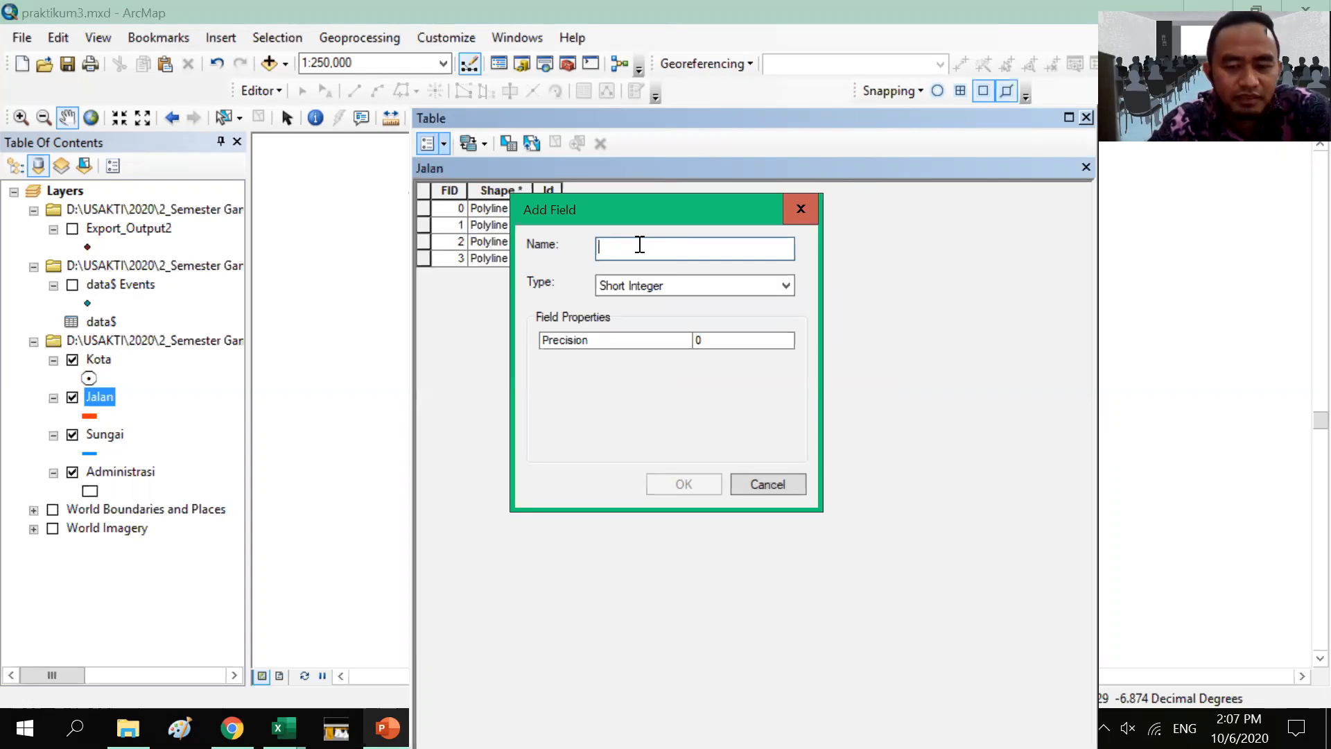
{"action": "type", "text": "Panjang"}
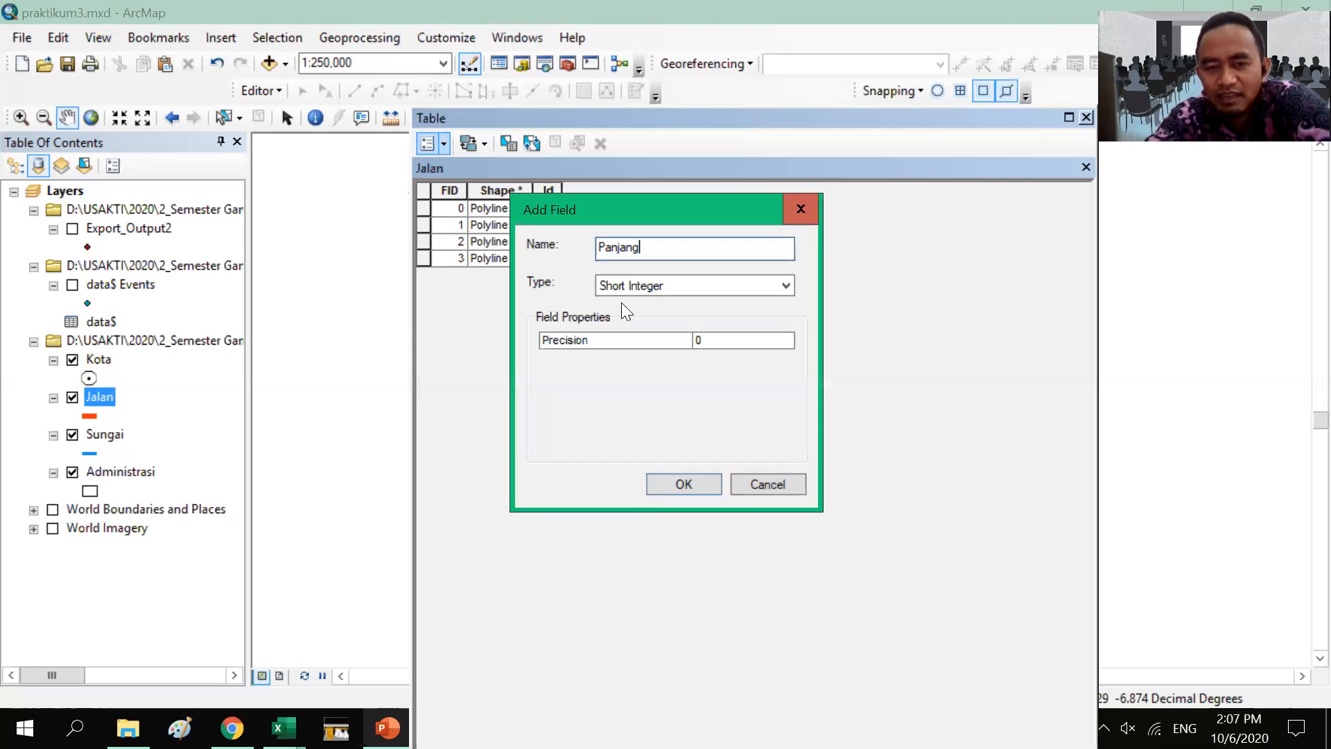
{"action": "left_click", "coordinate": [783, 286]}
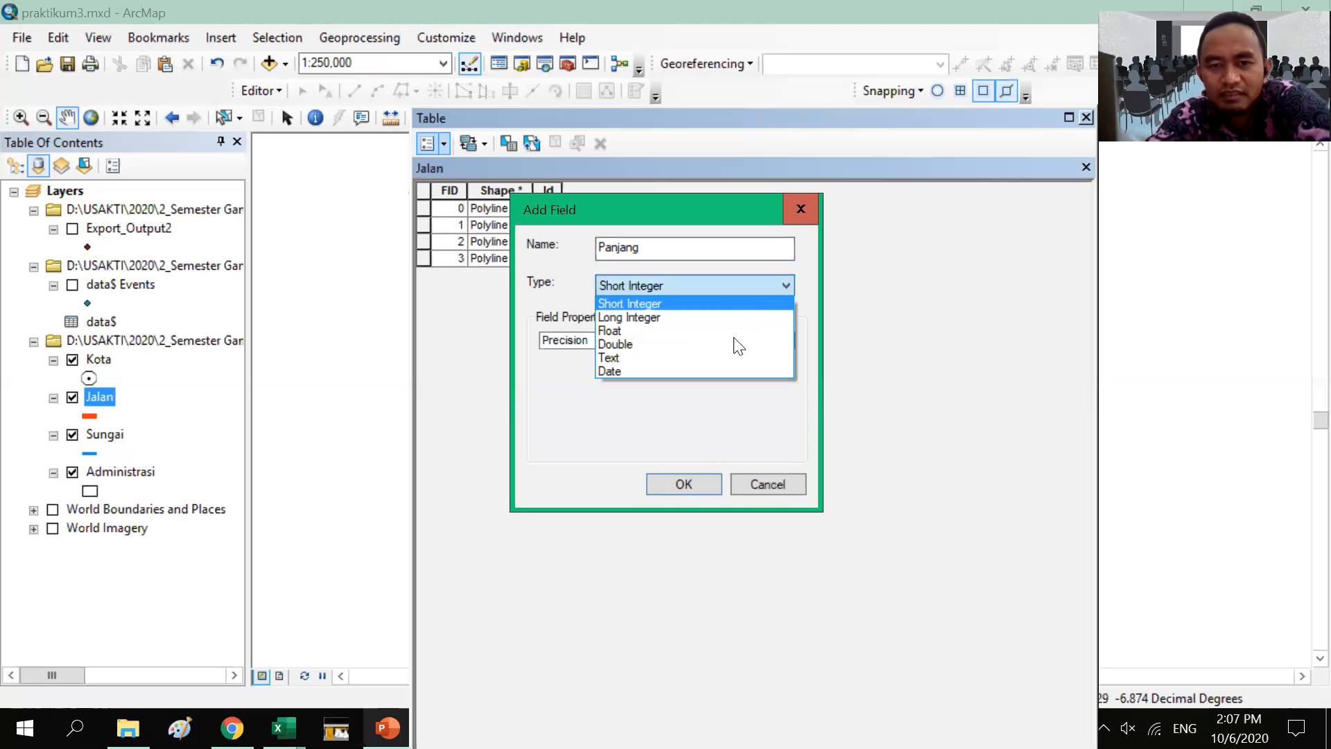
{"action": "left_click", "coordinate": [689, 474]}
{"action": "left_click", "coordinate": [691, 478]}
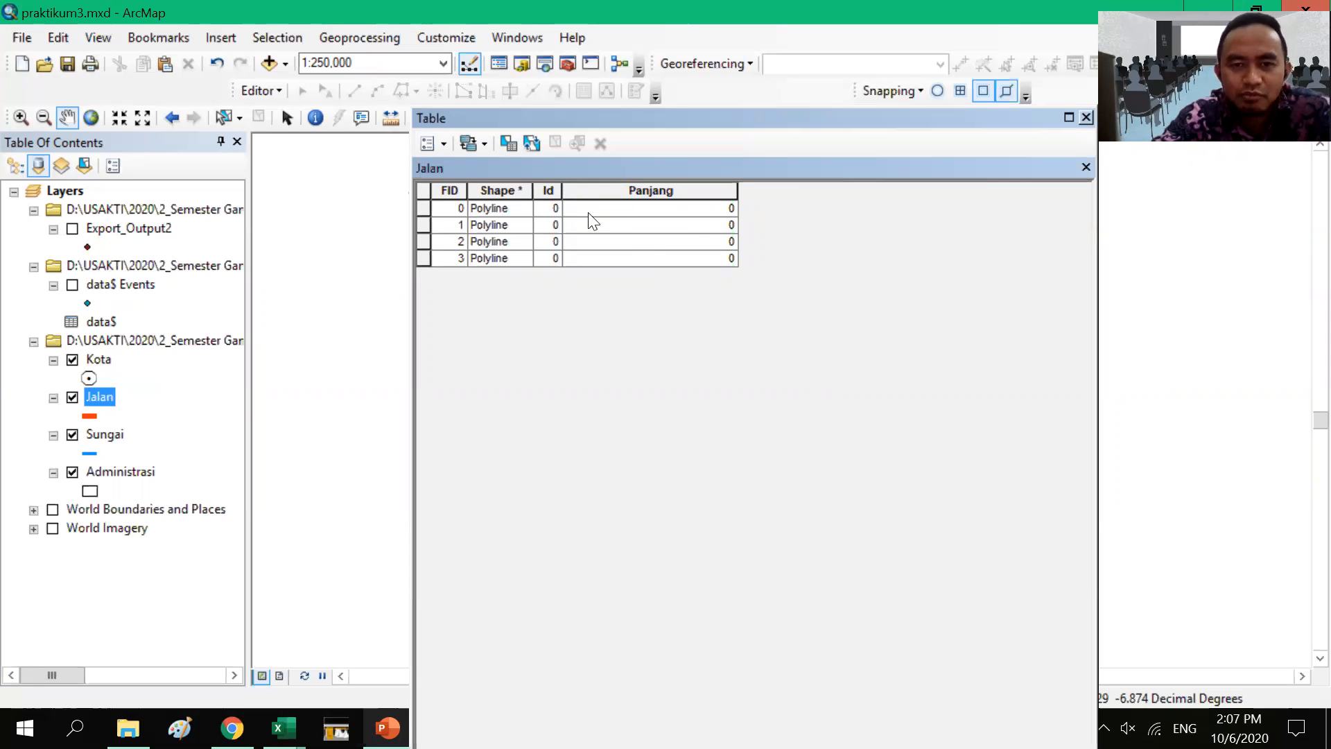
Step: Move the Jalan table clear of the map and select records FID 0 and FID 1 to locate their roads
{"action": "left_click_drag", "start_coordinate": [940, 241], "coordinate": [935, 324]}
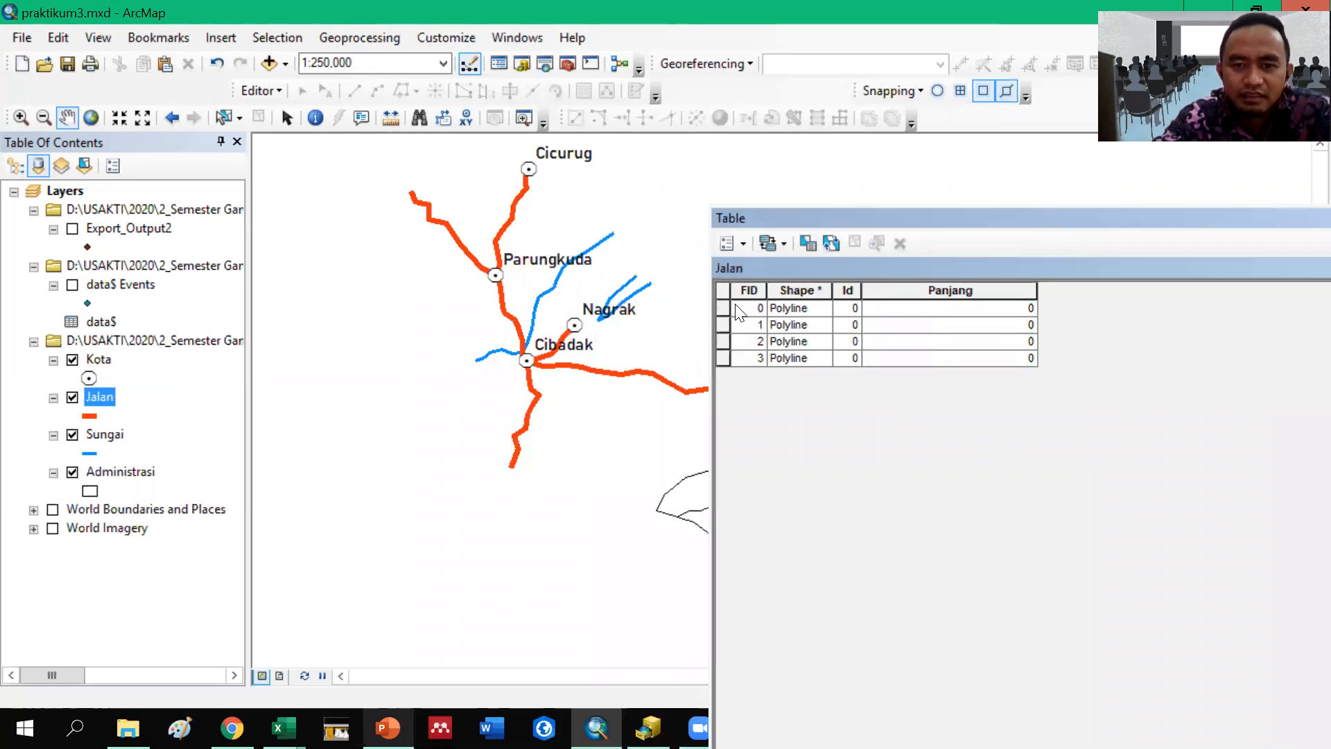
{"action": "left_click", "coordinate": [723, 308]}
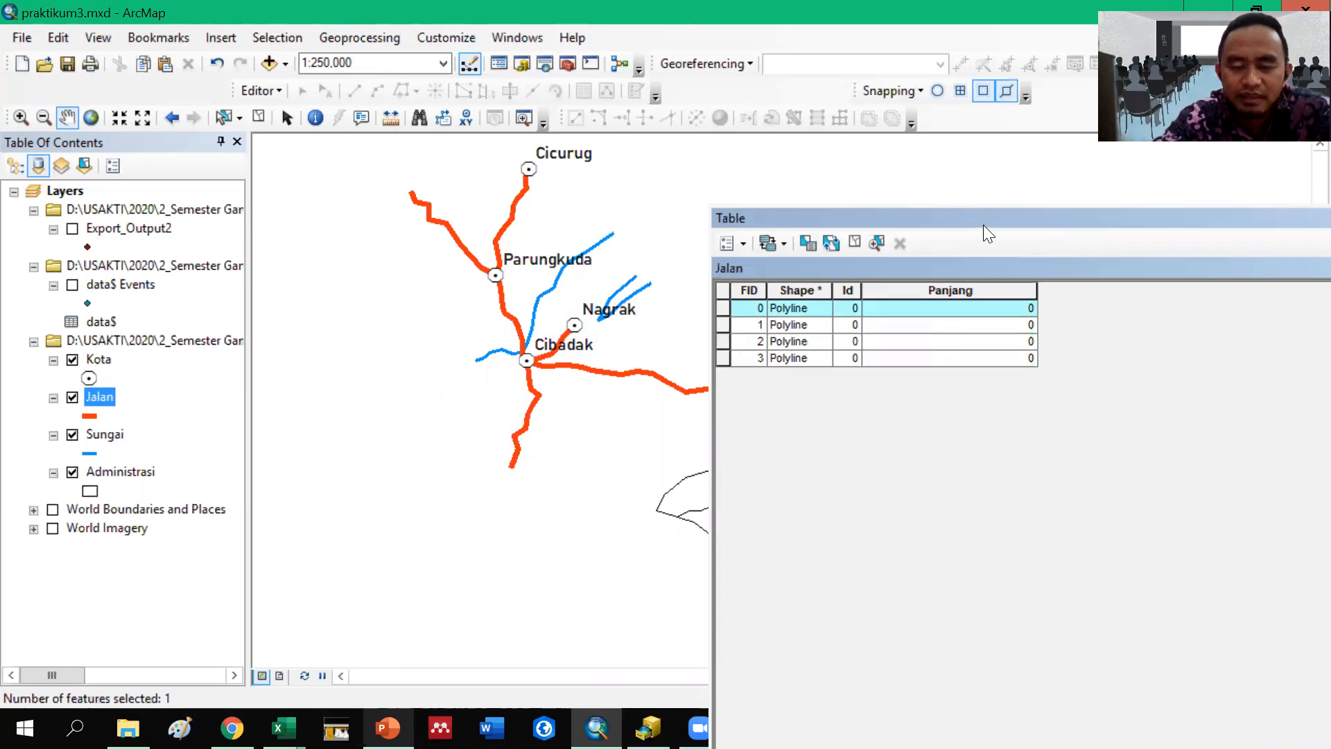
{"action": "left_click_drag", "start_coordinate": [383, 459], "coordinate": [384, 460]}
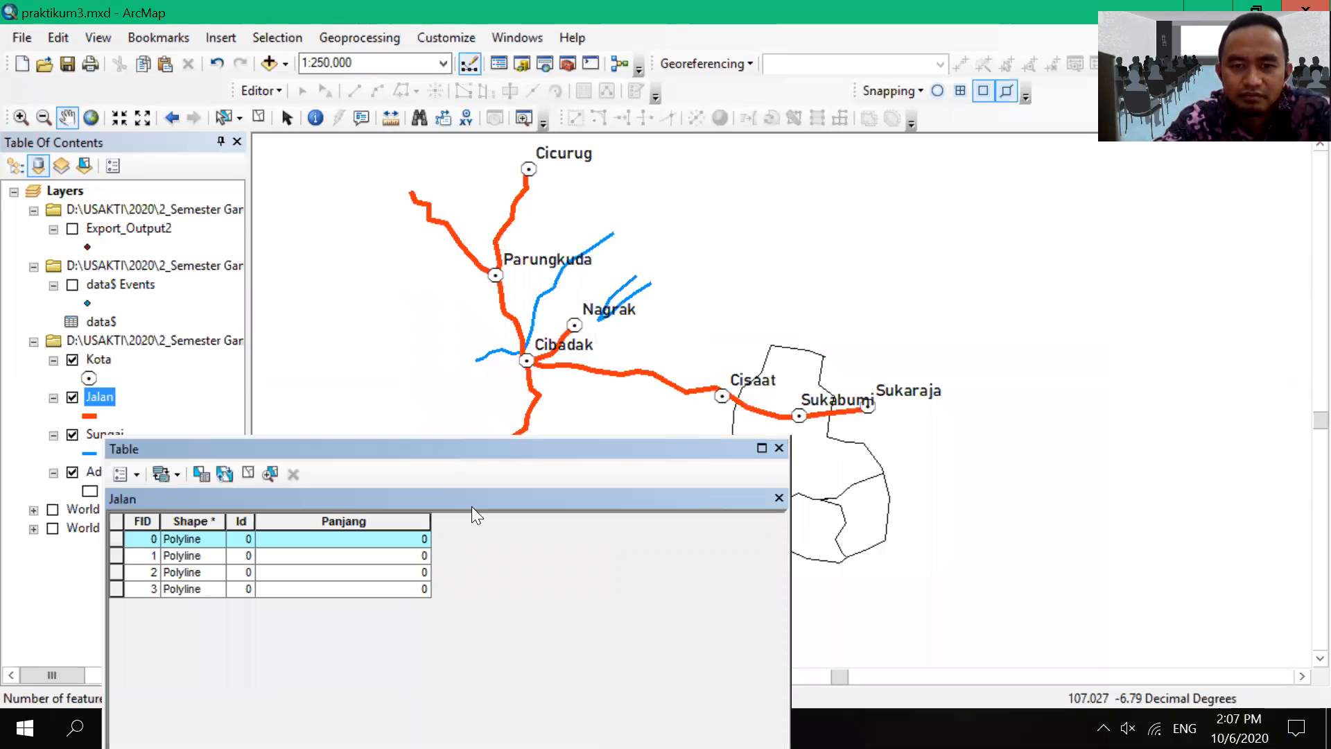
{"action": "left_click_drag", "start_coordinate": [643, 449], "coordinate": [444, 511]}
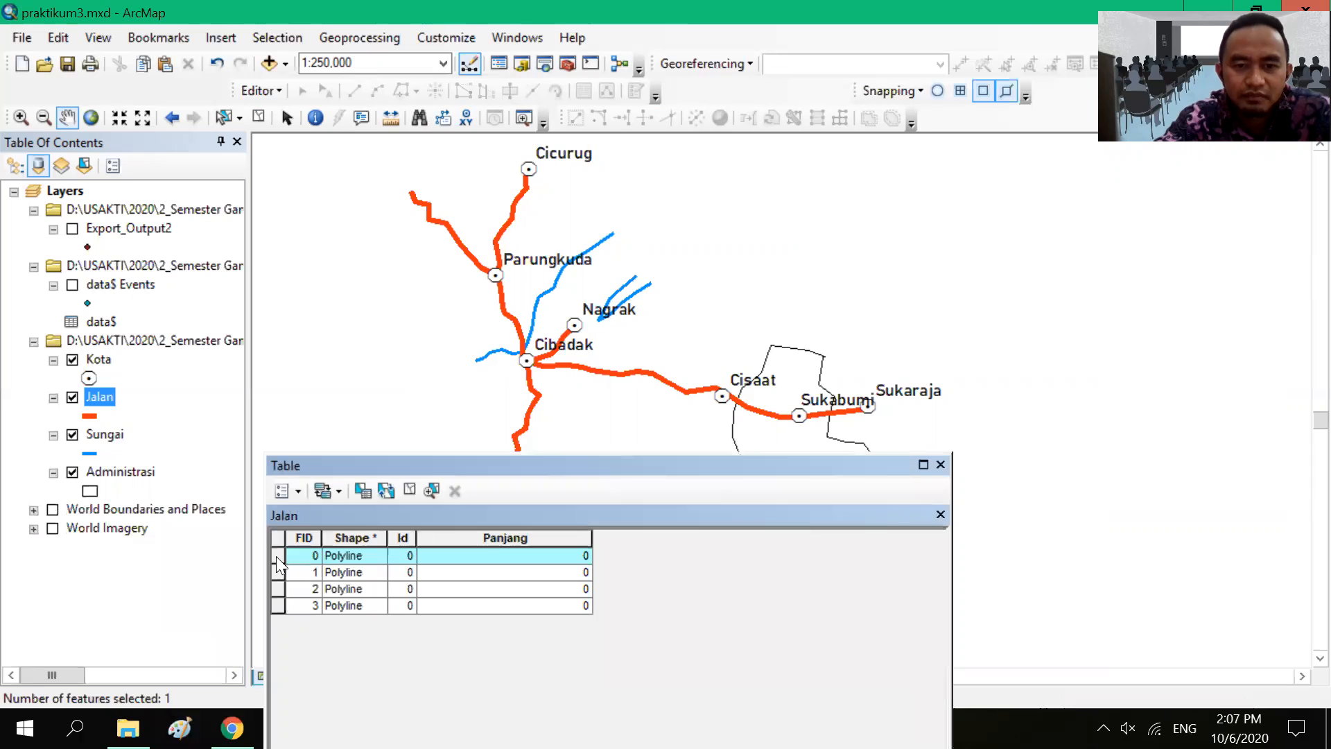
{"action": "left_click", "coordinate": [278, 571]}
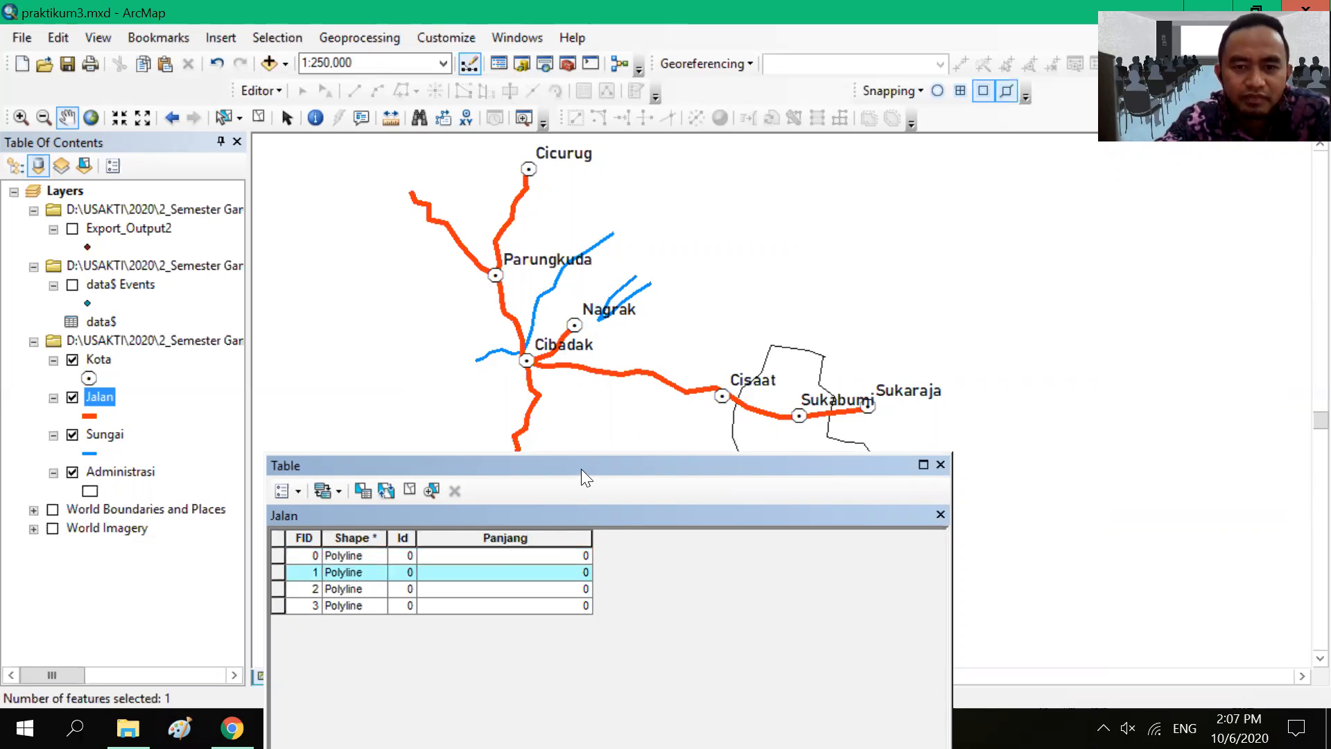
{"action": "left_click_drag", "start_coordinate": [635, 606], "coordinate": [619, 588]}
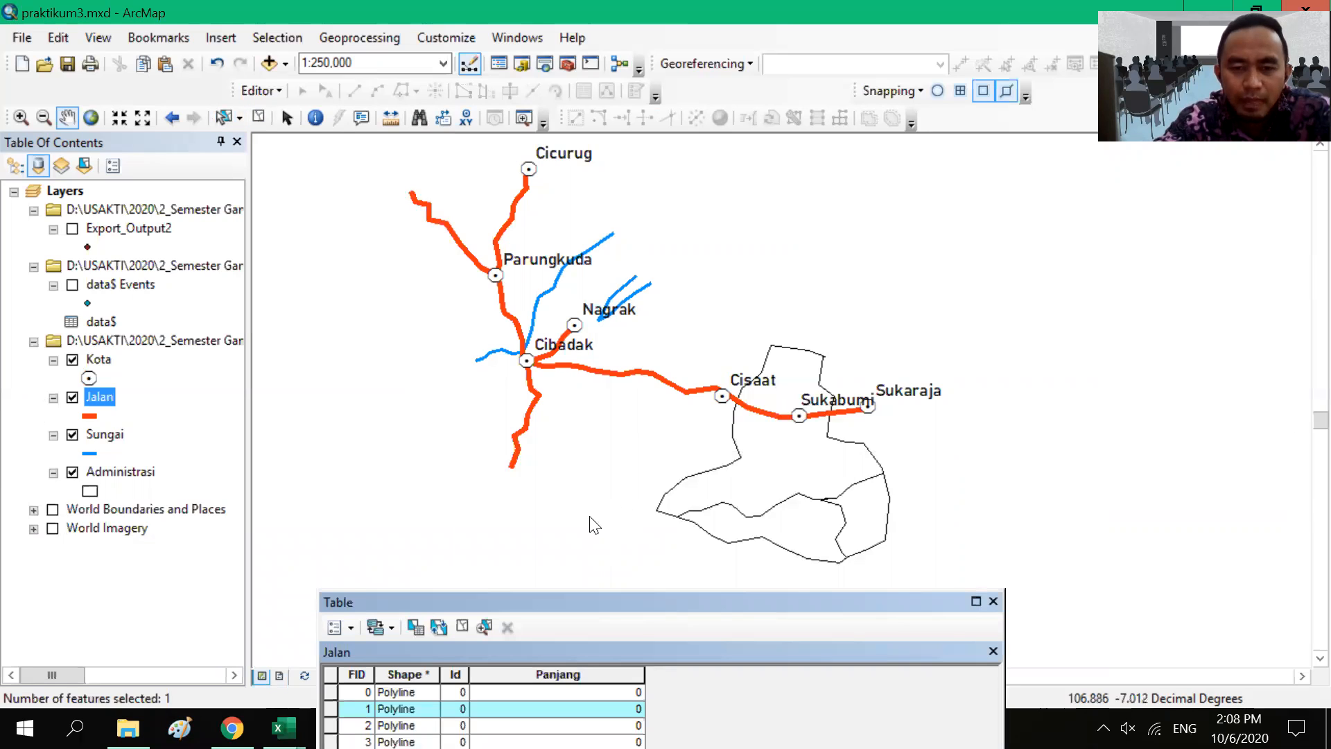
Step: Select individual roads on the map and rows in the Jalan table to examine which record belongs to which road
{"action": "left_click", "coordinate": [225, 118]}
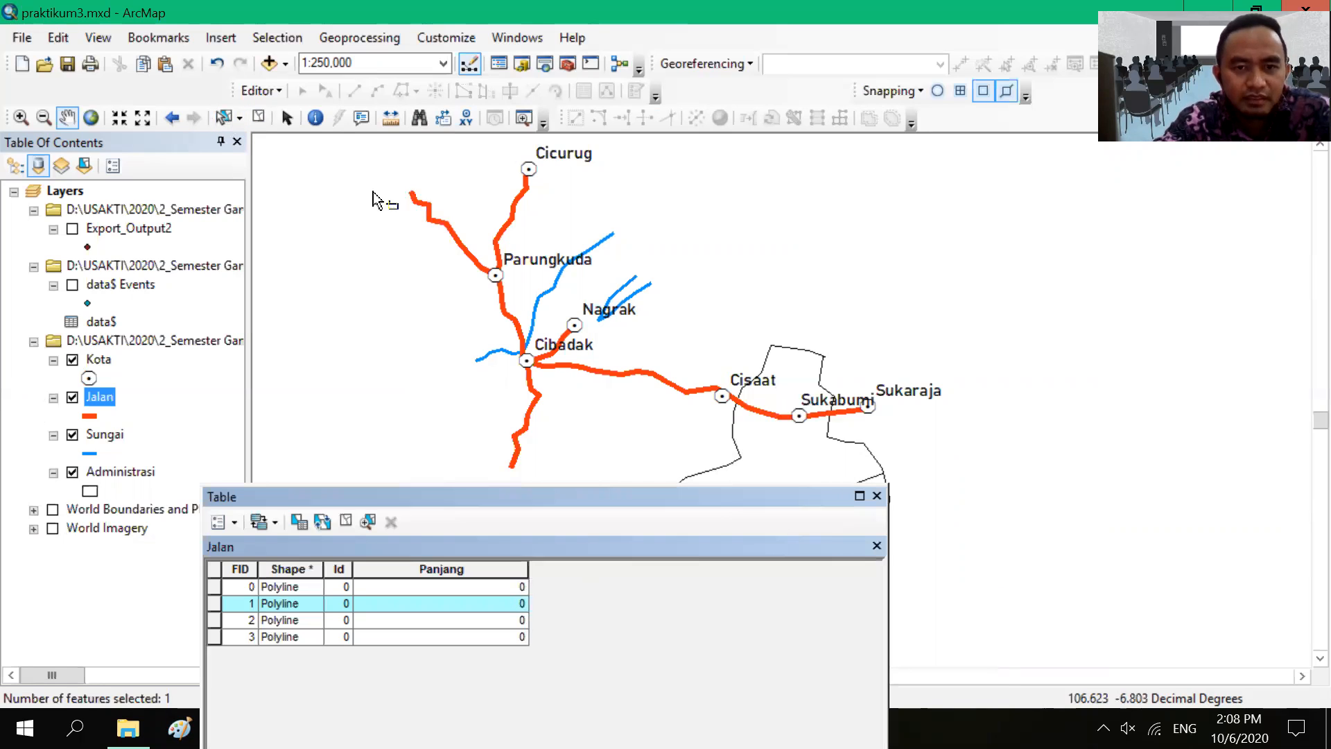
{"action": "left_click", "coordinate": [464, 247]}
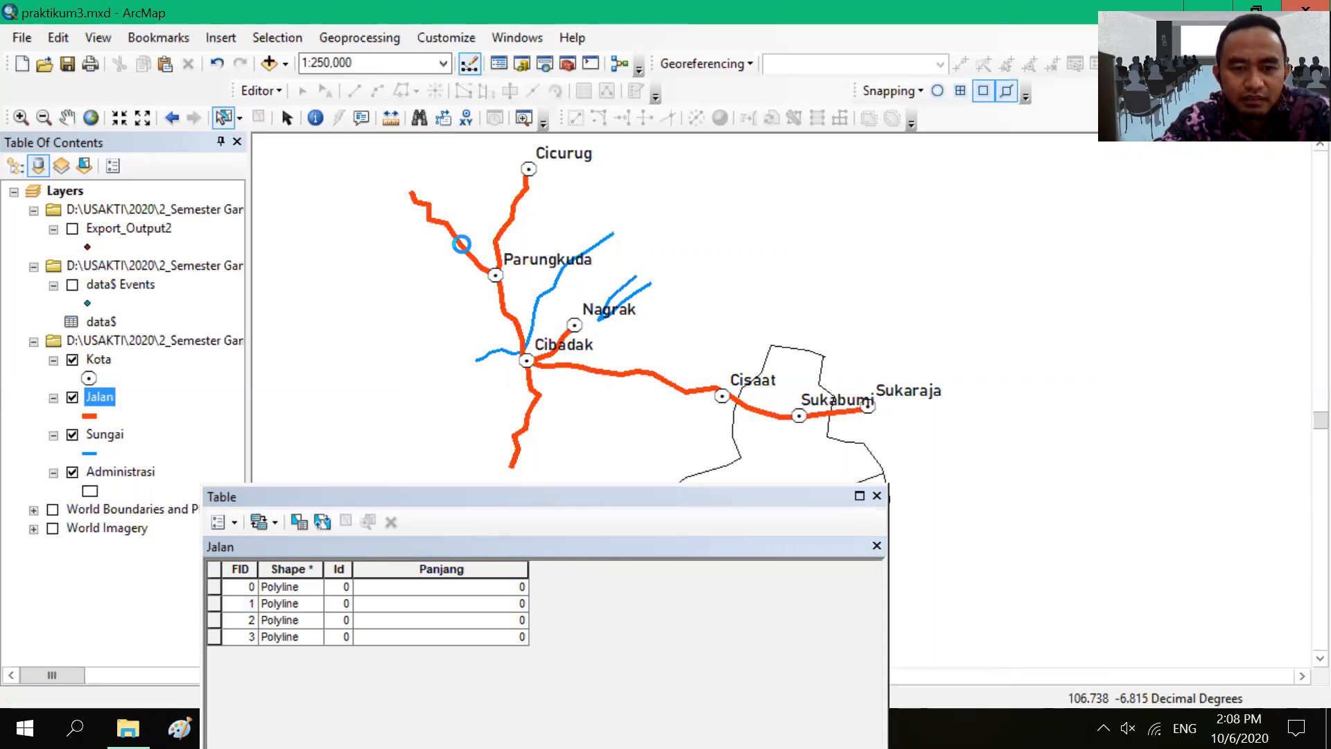
{"action": "left_click", "coordinate": [464, 248]}
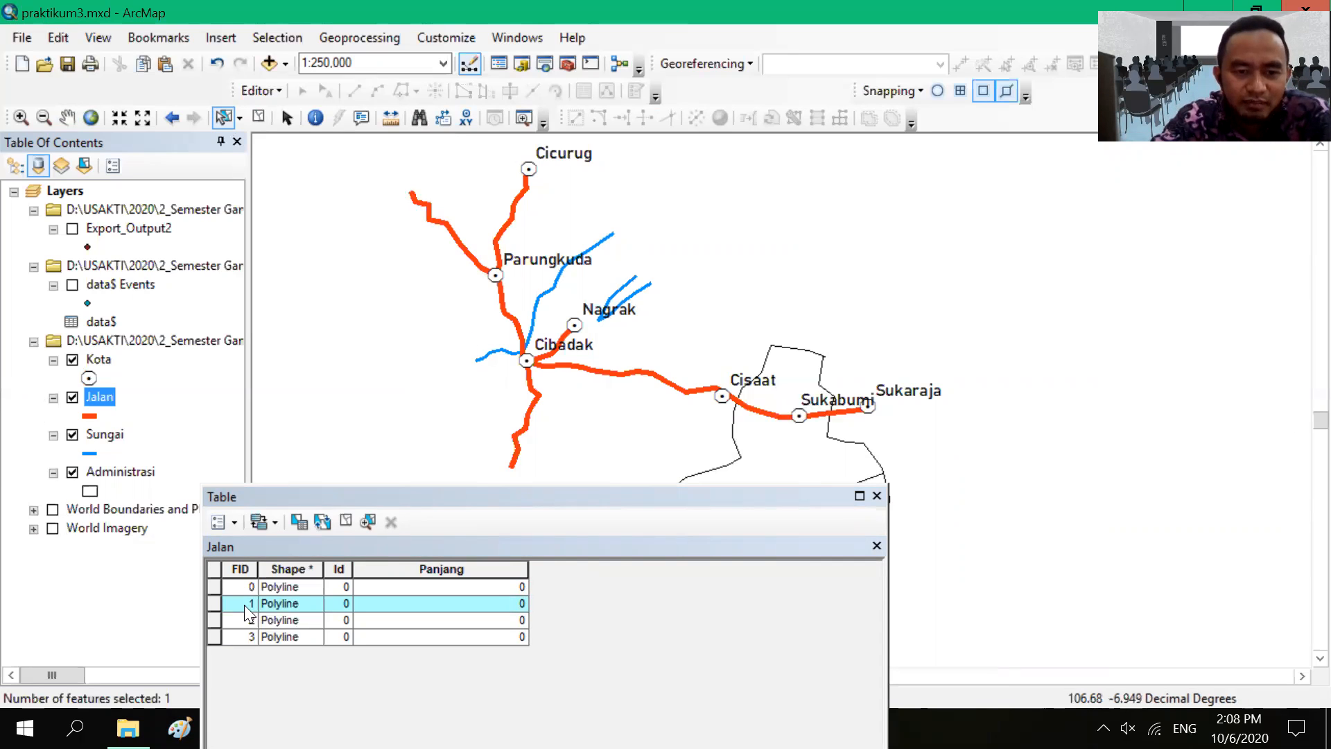
{"action": "left_click", "coordinate": [506, 236]}
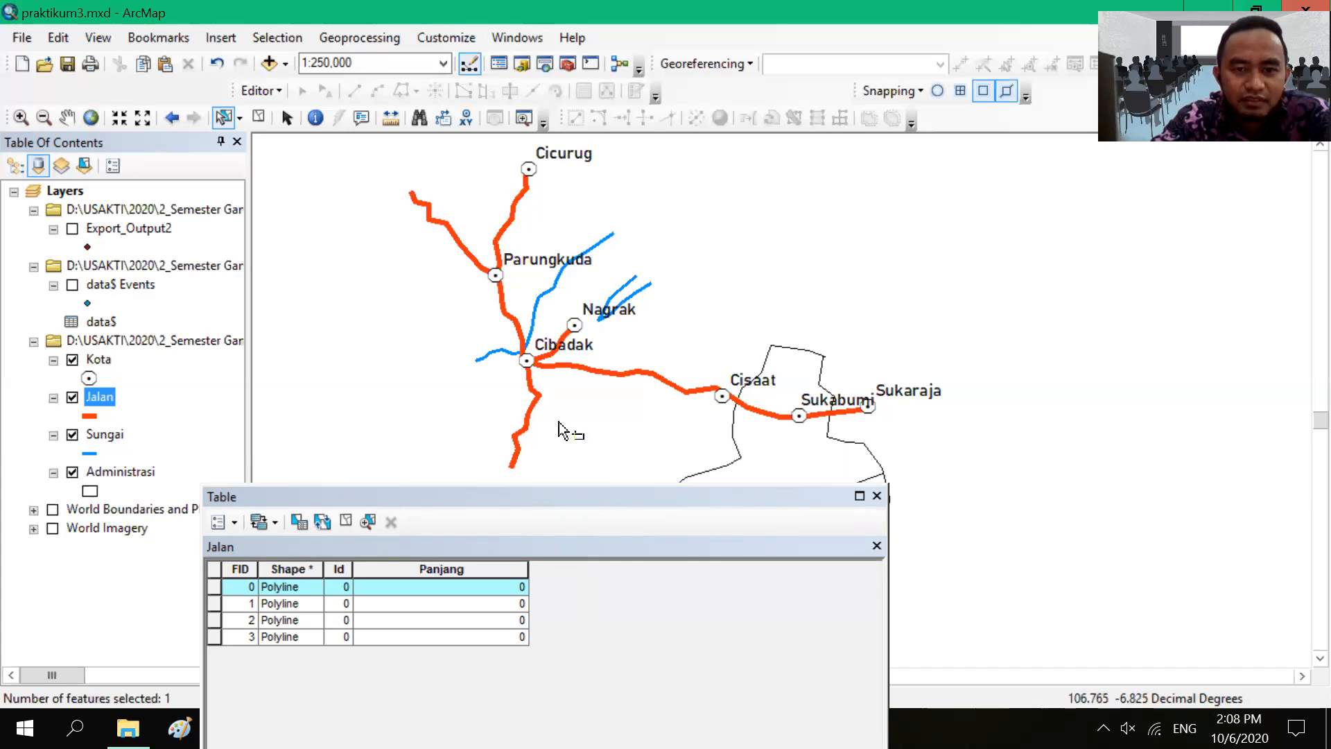
{"action": "left_click", "coordinate": [217, 622]}
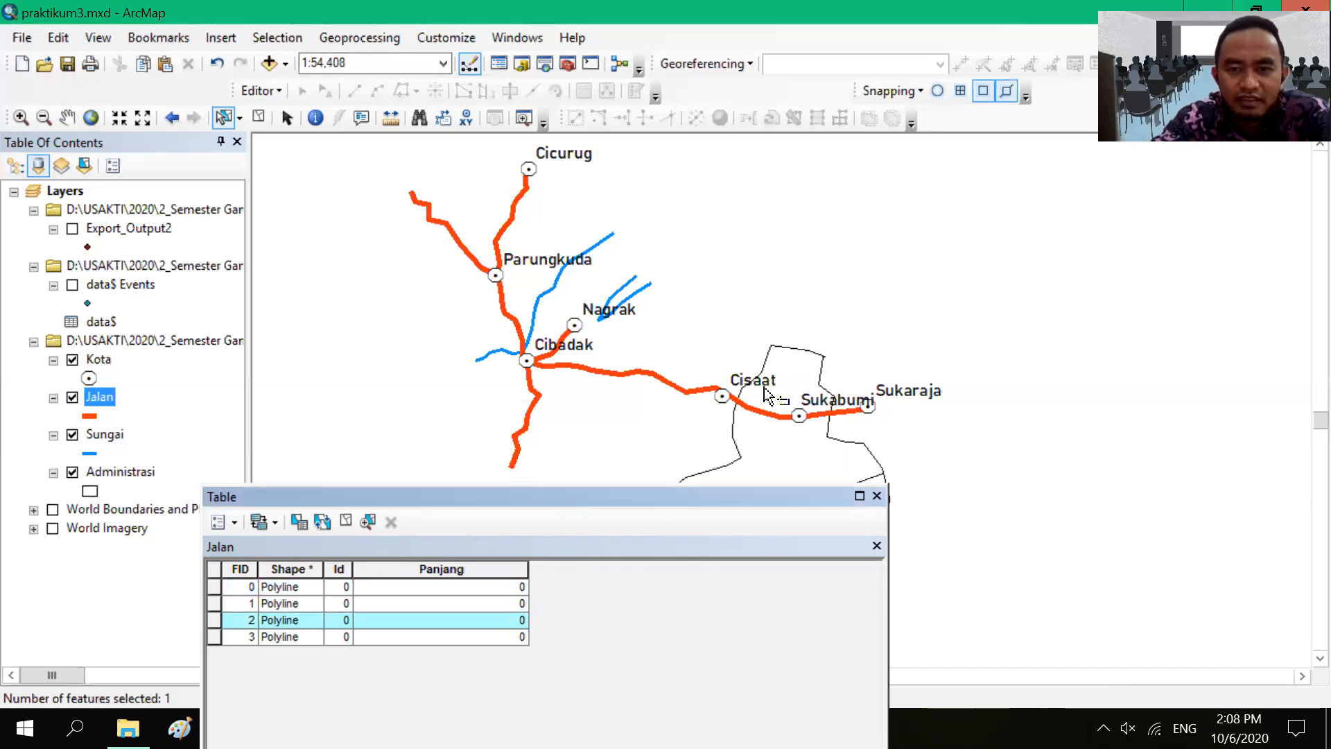
{"action": "left_click", "coordinate": [525, 421]}
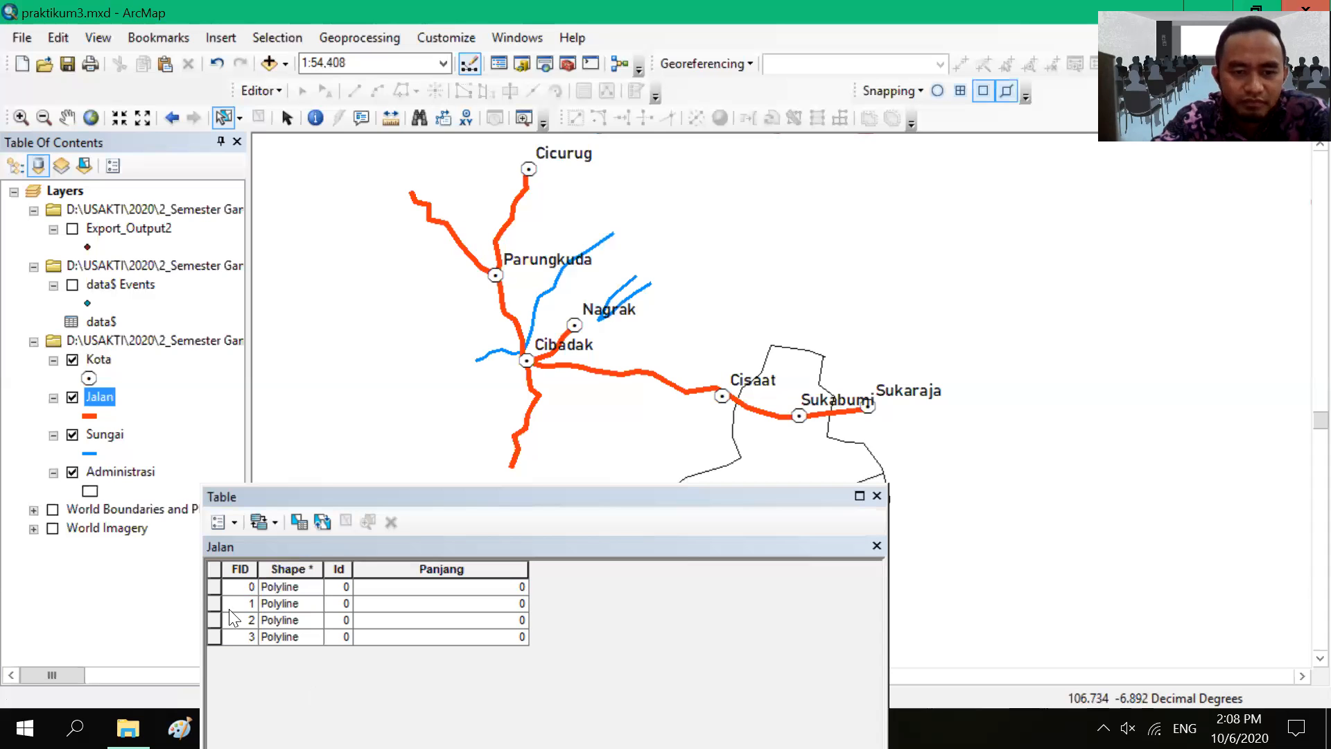
{"action": "left_click", "coordinate": [214, 587]}
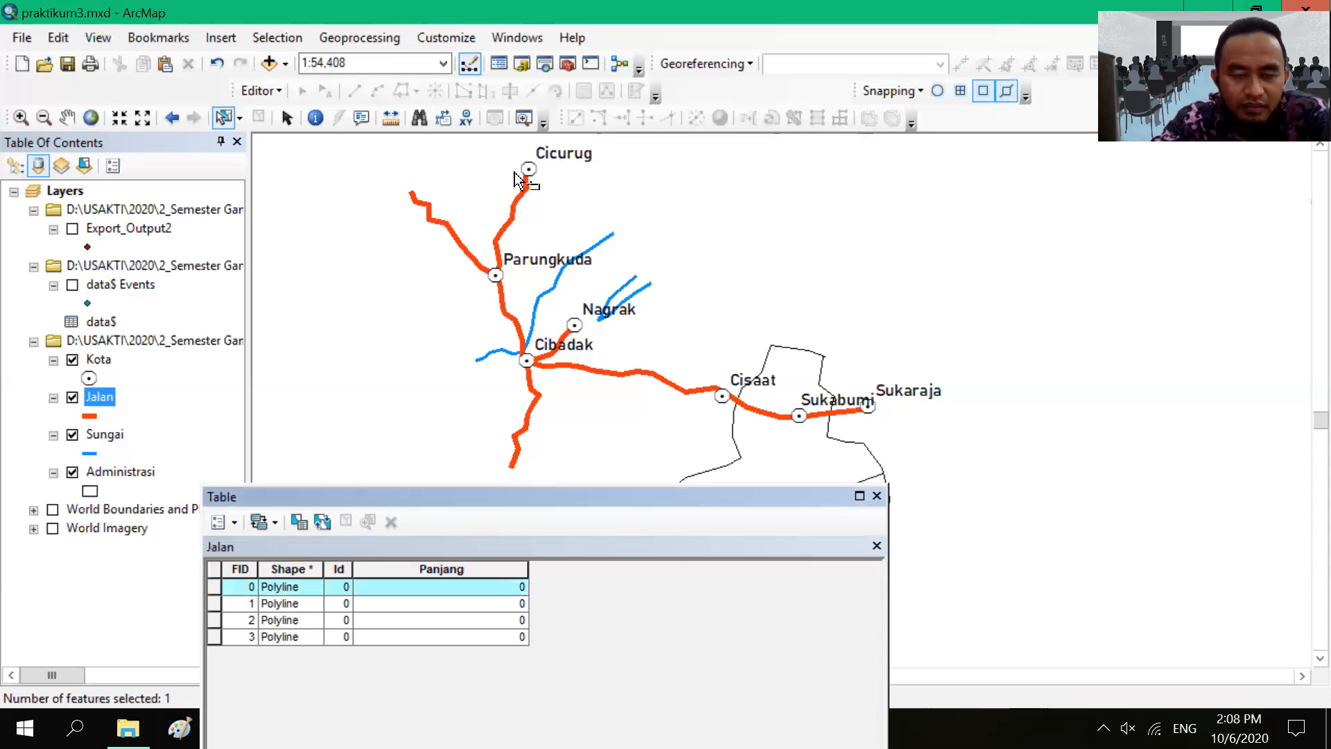
{"action": "left_click", "coordinate": [506, 232]}
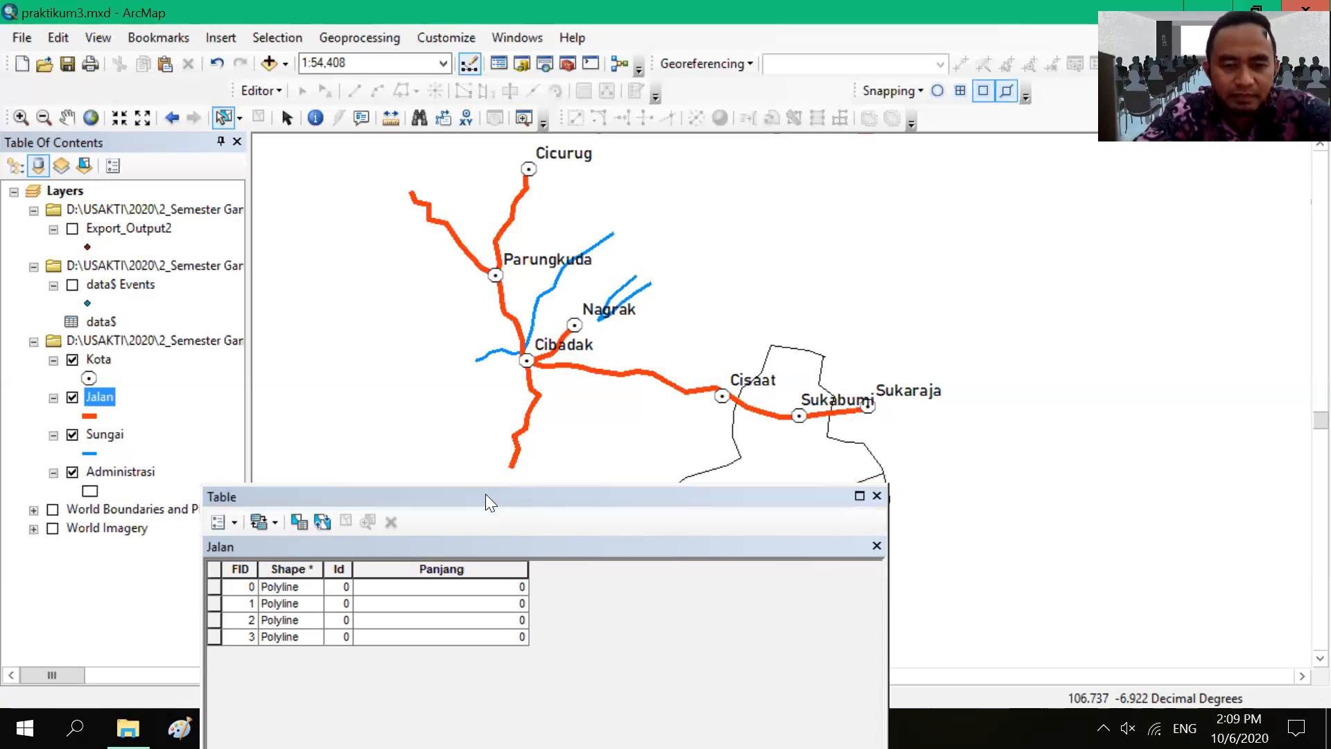
Step: Calculate the Panjang field for all roads as Length in Meters [m], using the data frame's coordinate system WGS 1984 UTM Zone 48S
{"action": "left_click_drag", "start_coordinate": [492, 495], "coordinate": [531, 335]}
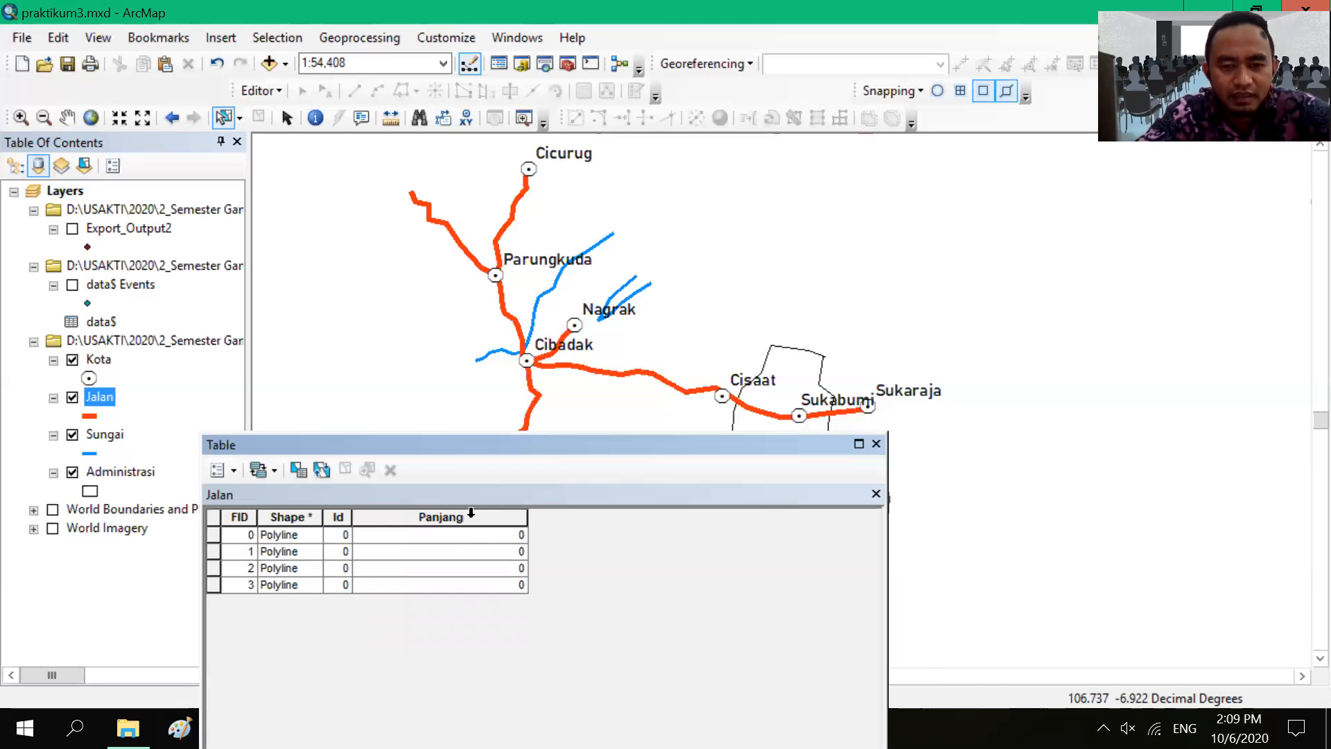
{"action": "right_click", "coordinate": [469, 517]}
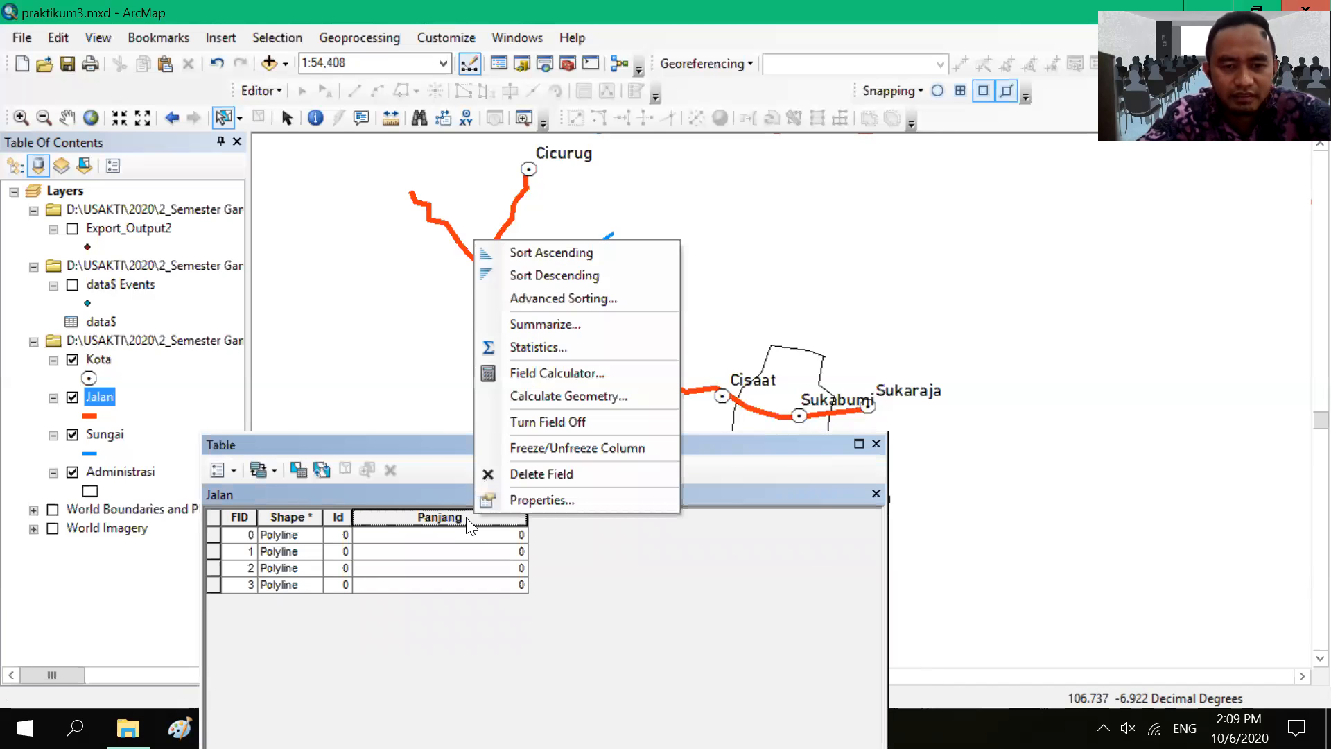
{"action": "left_click", "coordinate": [466, 518]}
{"action": "right_click", "coordinate": [465, 520]}
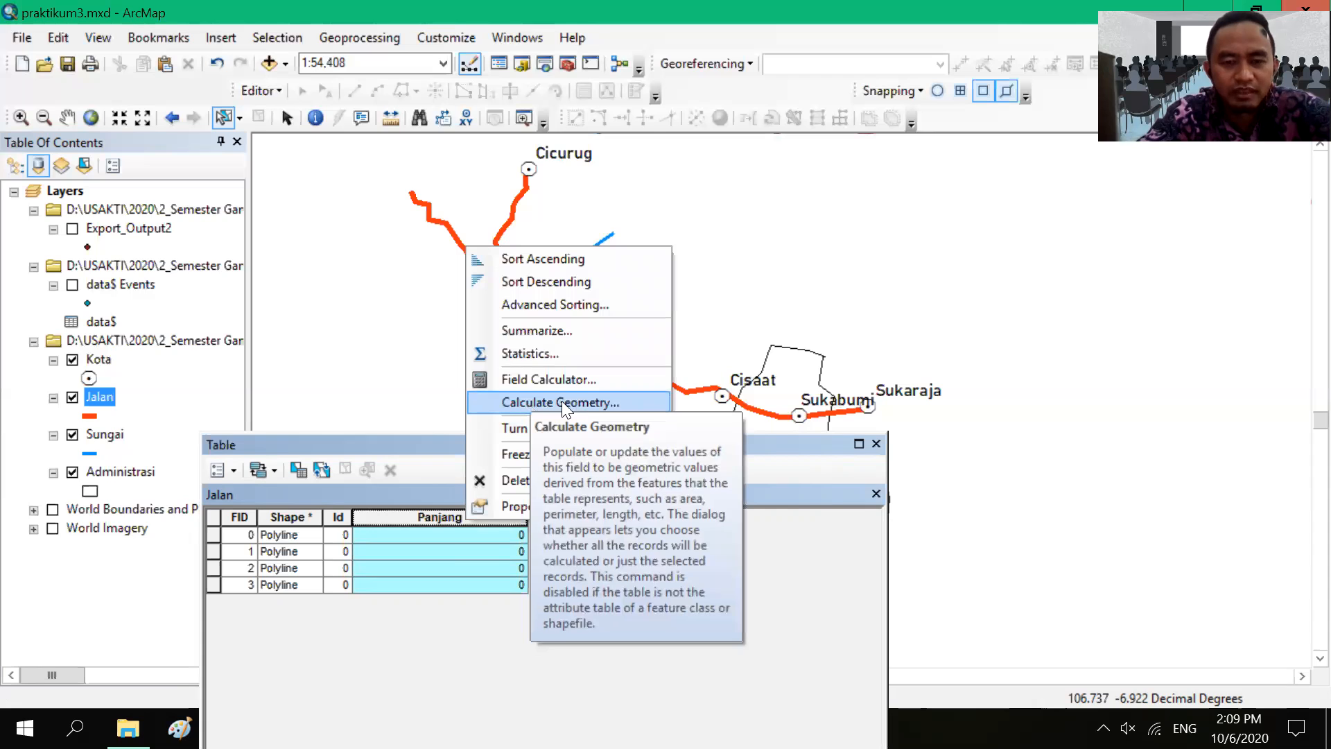
{"action": "left_click", "coordinate": [517, 401]}
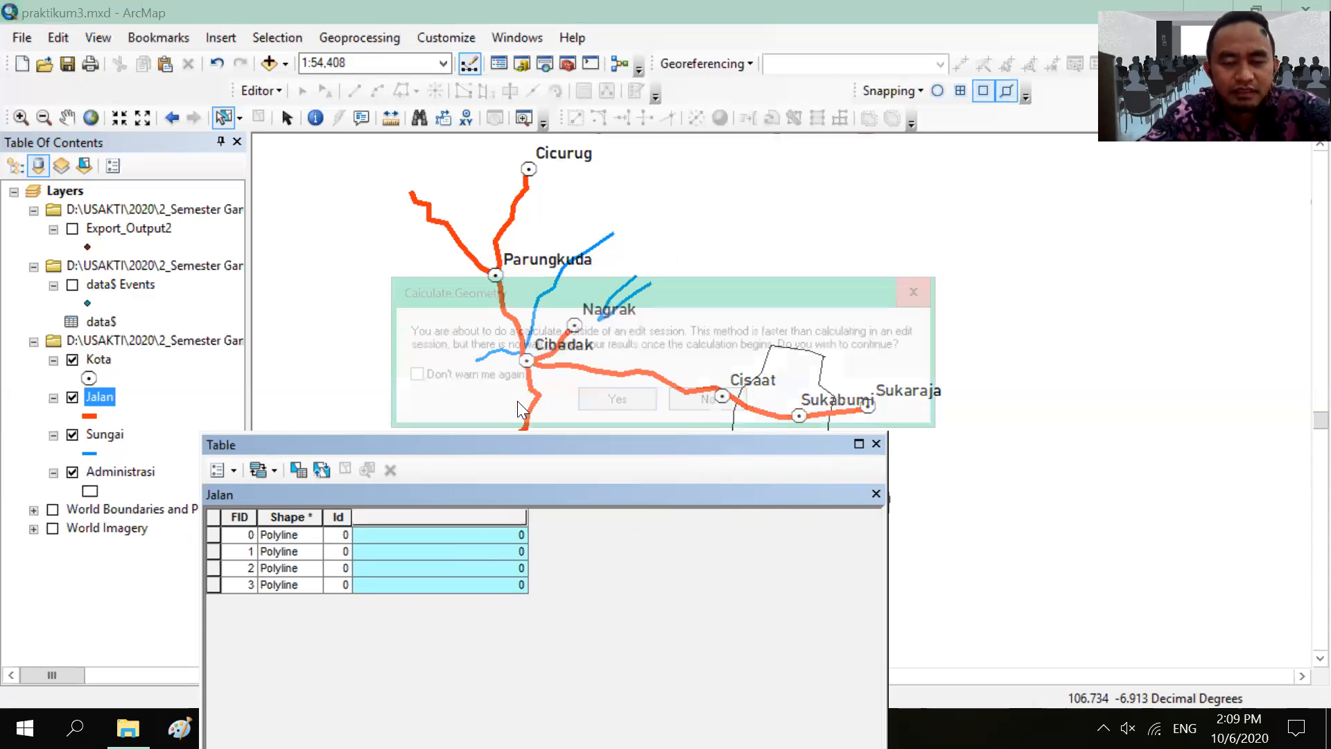
{"action": "left_click", "coordinate": [619, 402]}
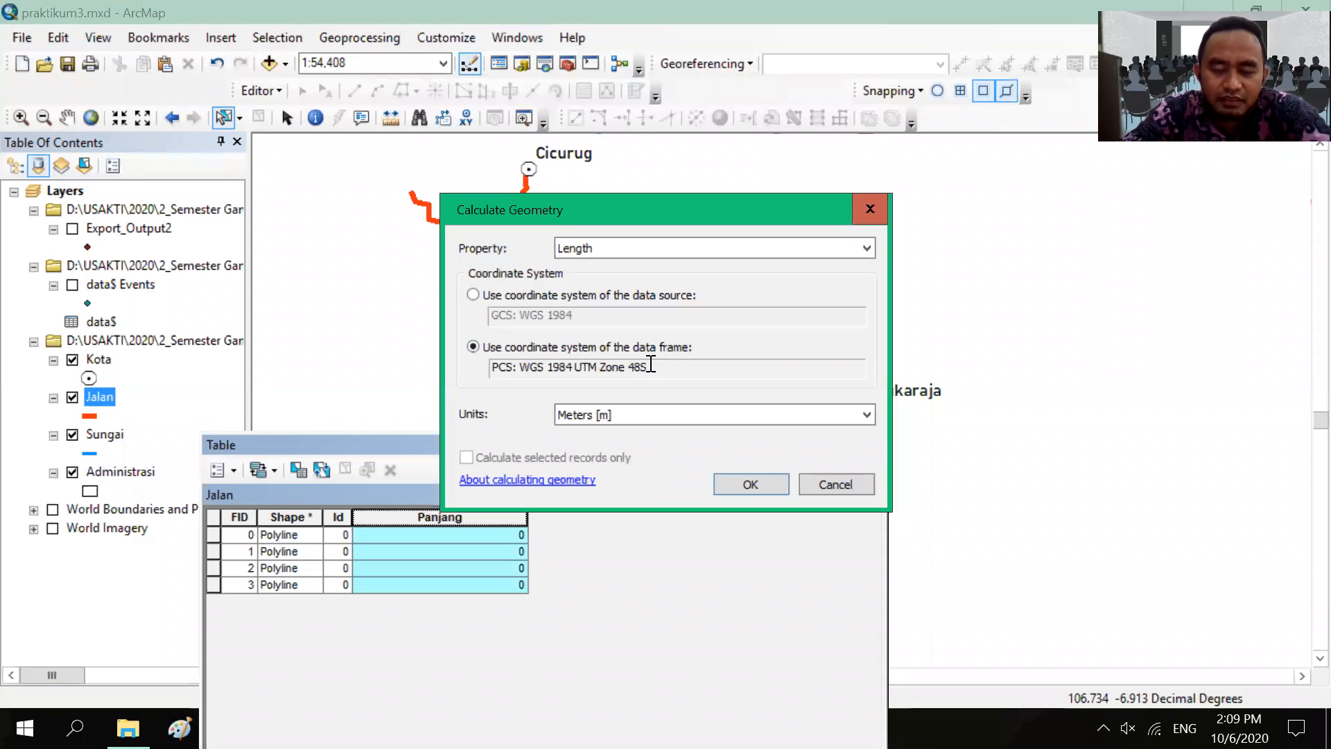
{"action": "left_click", "coordinate": [473, 294]}
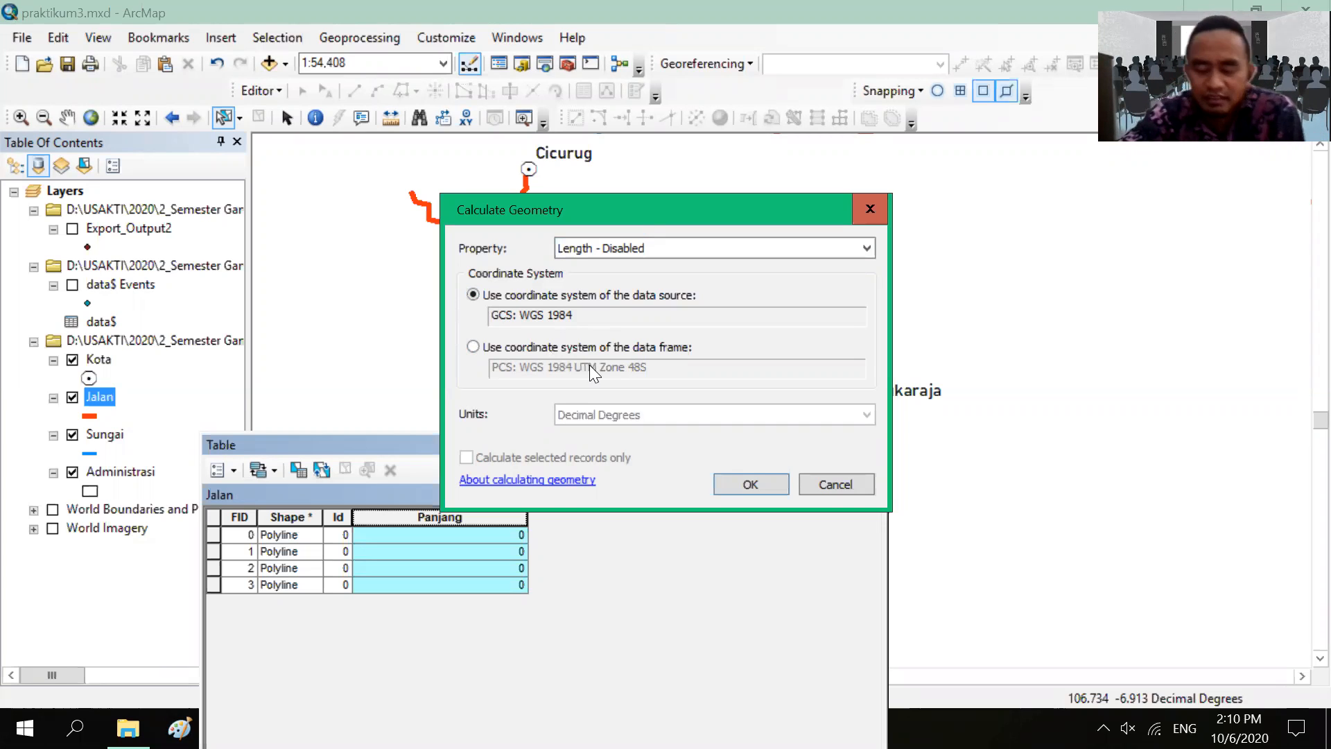
{"action": "left_click", "coordinate": [474, 348]}
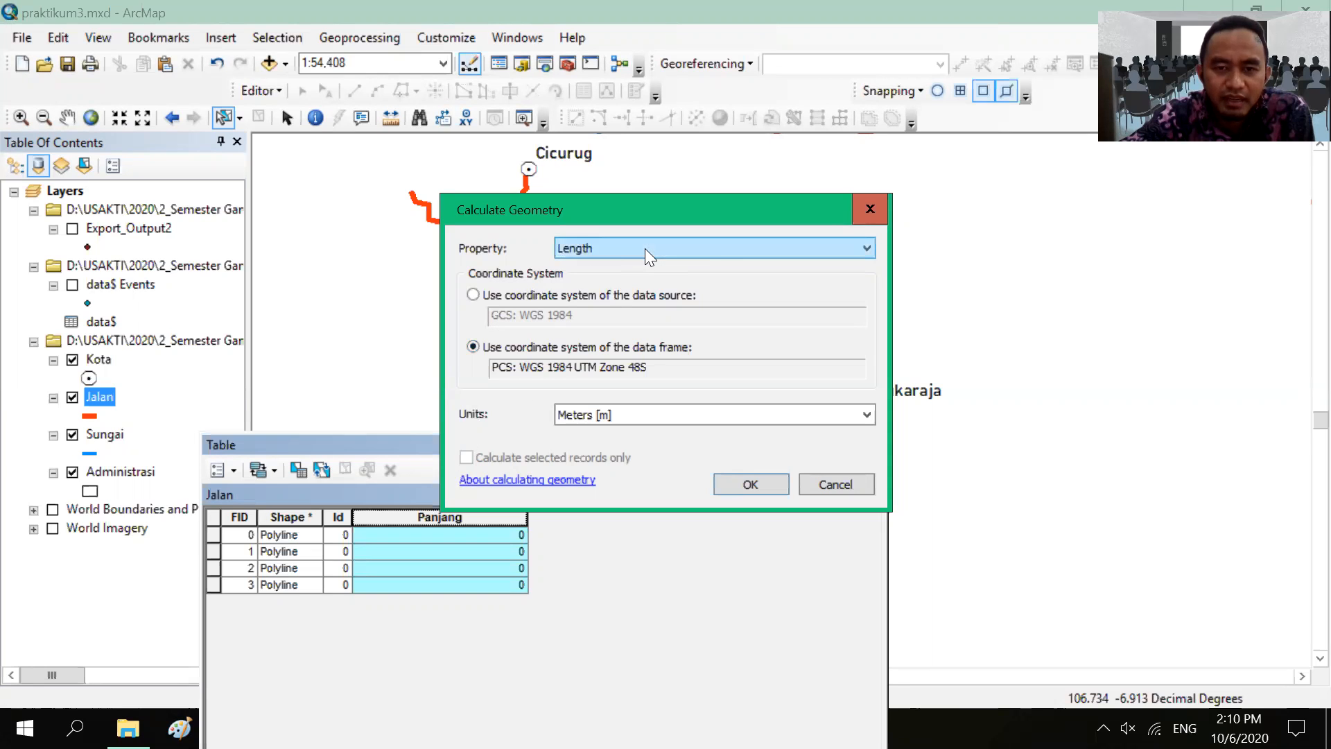
{"action": "left_click", "coordinate": [868, 250]}
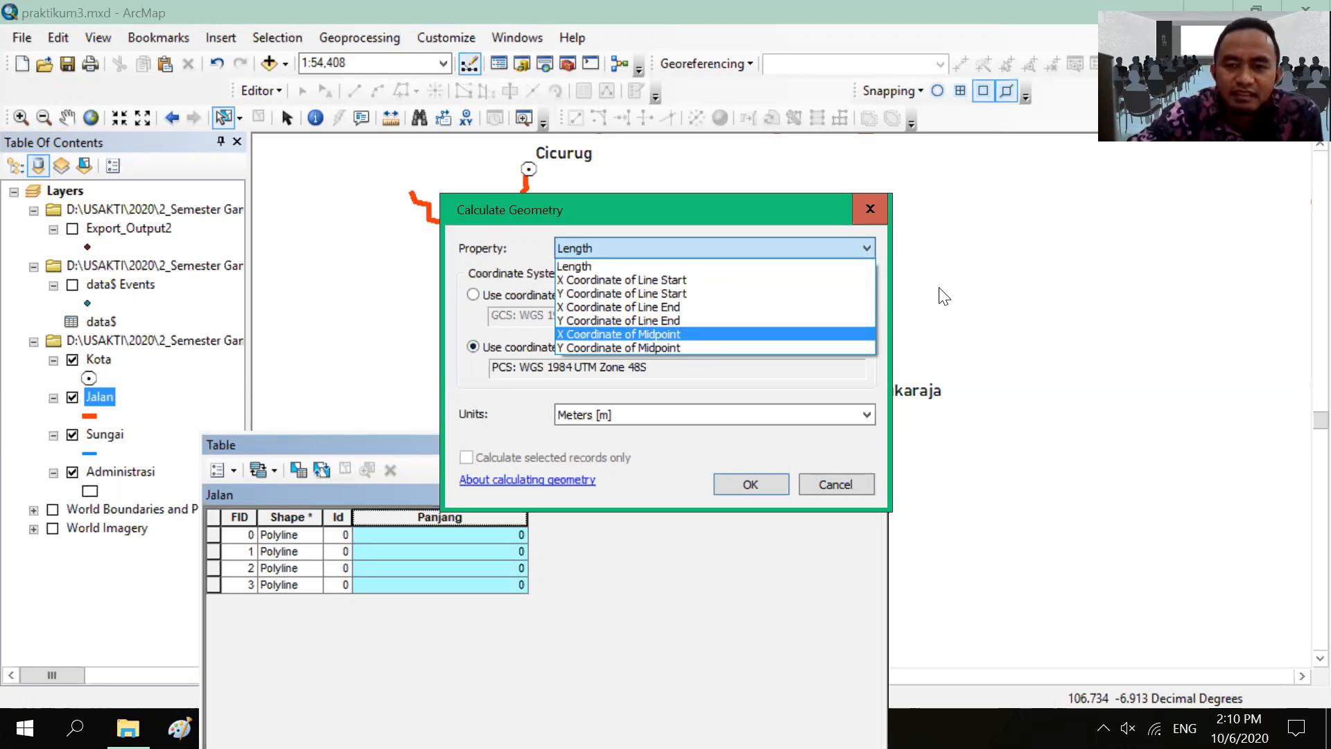
{"action": "left_click", "coordinate": [596, 265]}
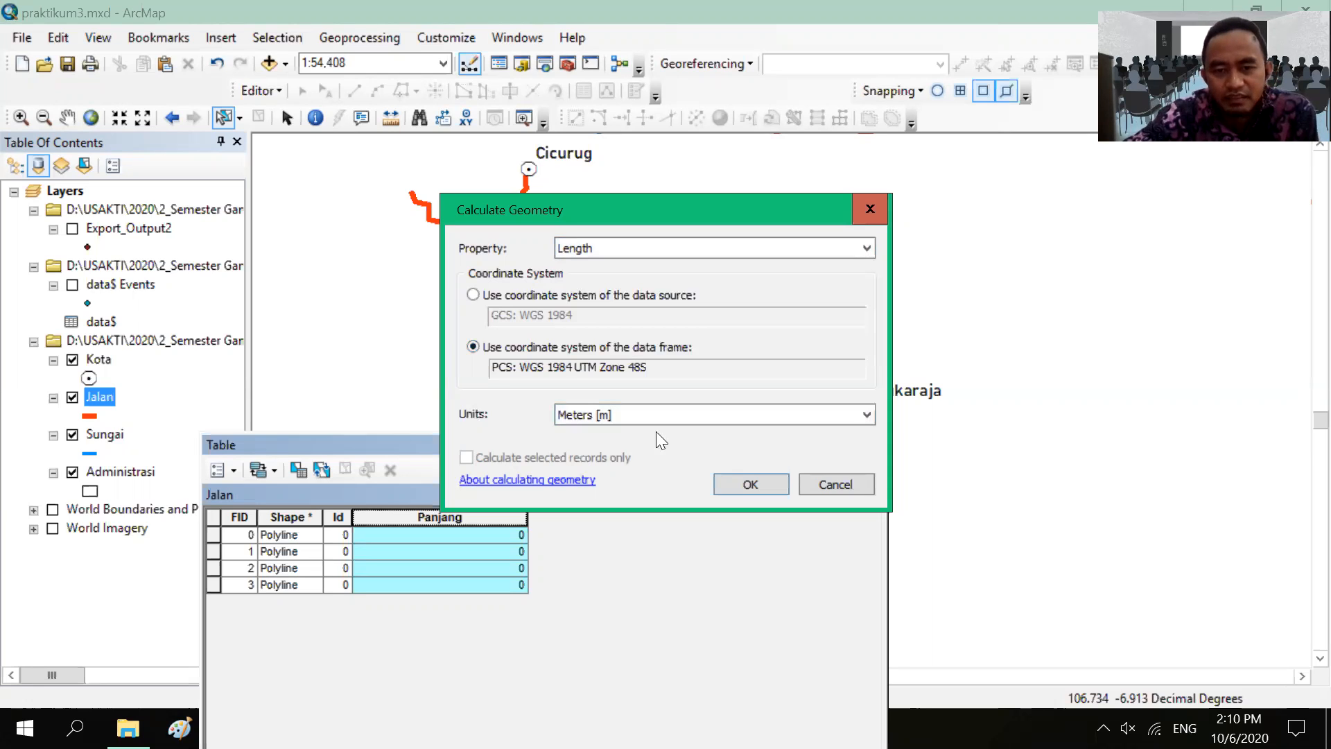
{"action": "left_click", "coordinate": [747, 484]}
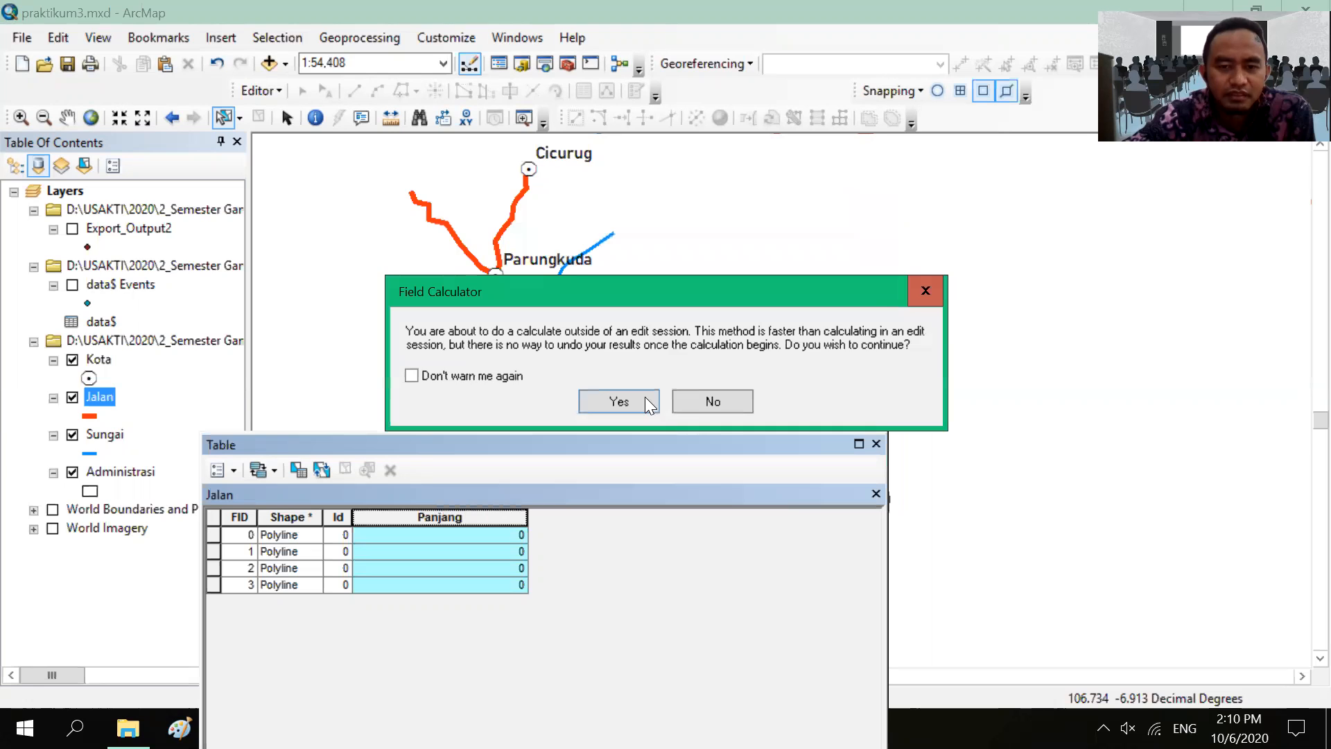
{"action": "left_click", "coordinate": [645, 401]}
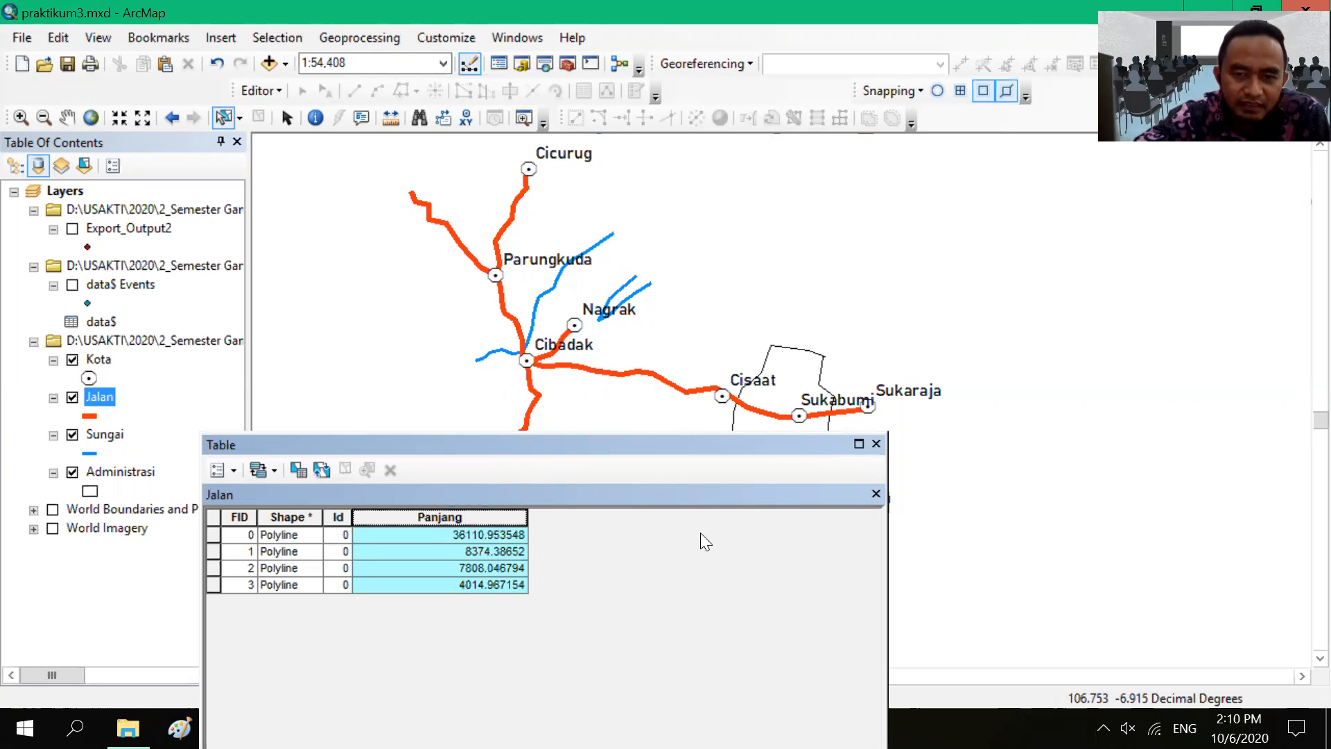
Step: Select the FID 0 road record in the Jalan table and set the Jalan layer's line symbol width to 1
{"action": "left_click_drag", "start_coordinate": [567, 443], "coordinate": [665, 478]}
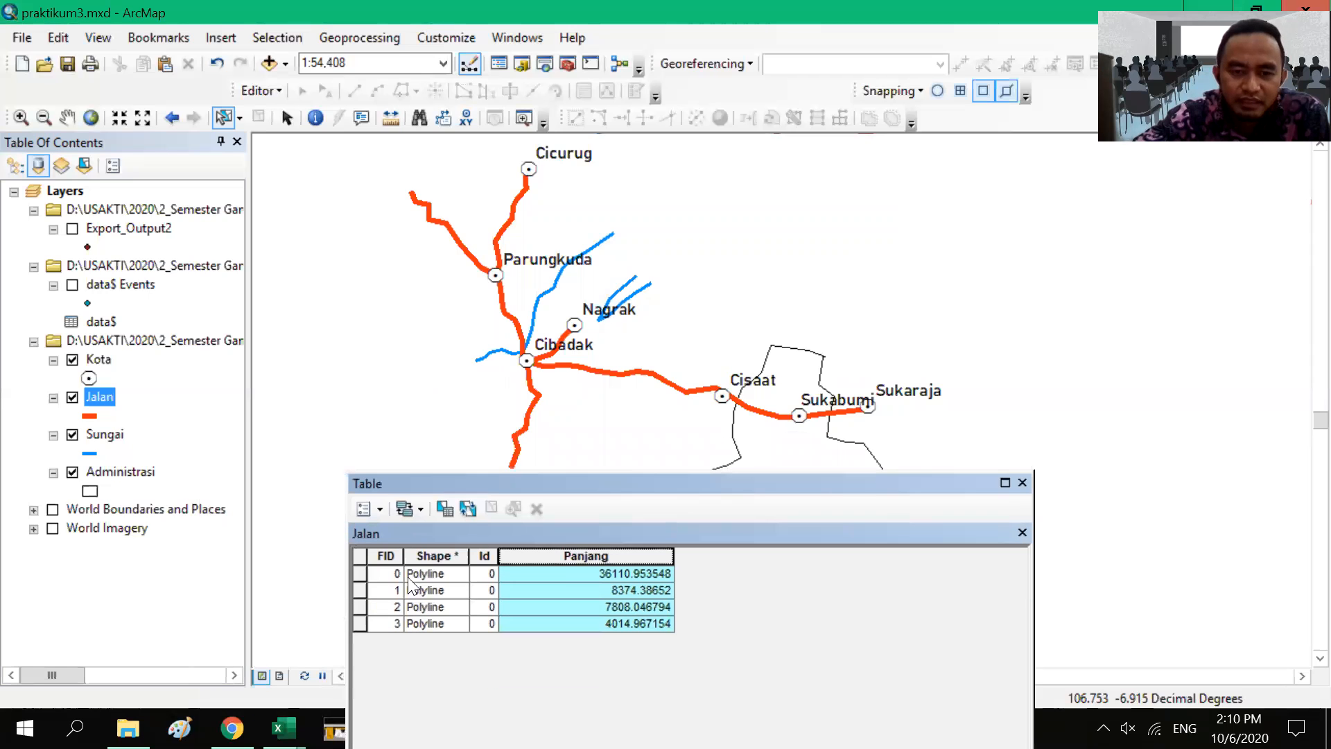
{"action": "left_click", "coordinate": [360, 575]}
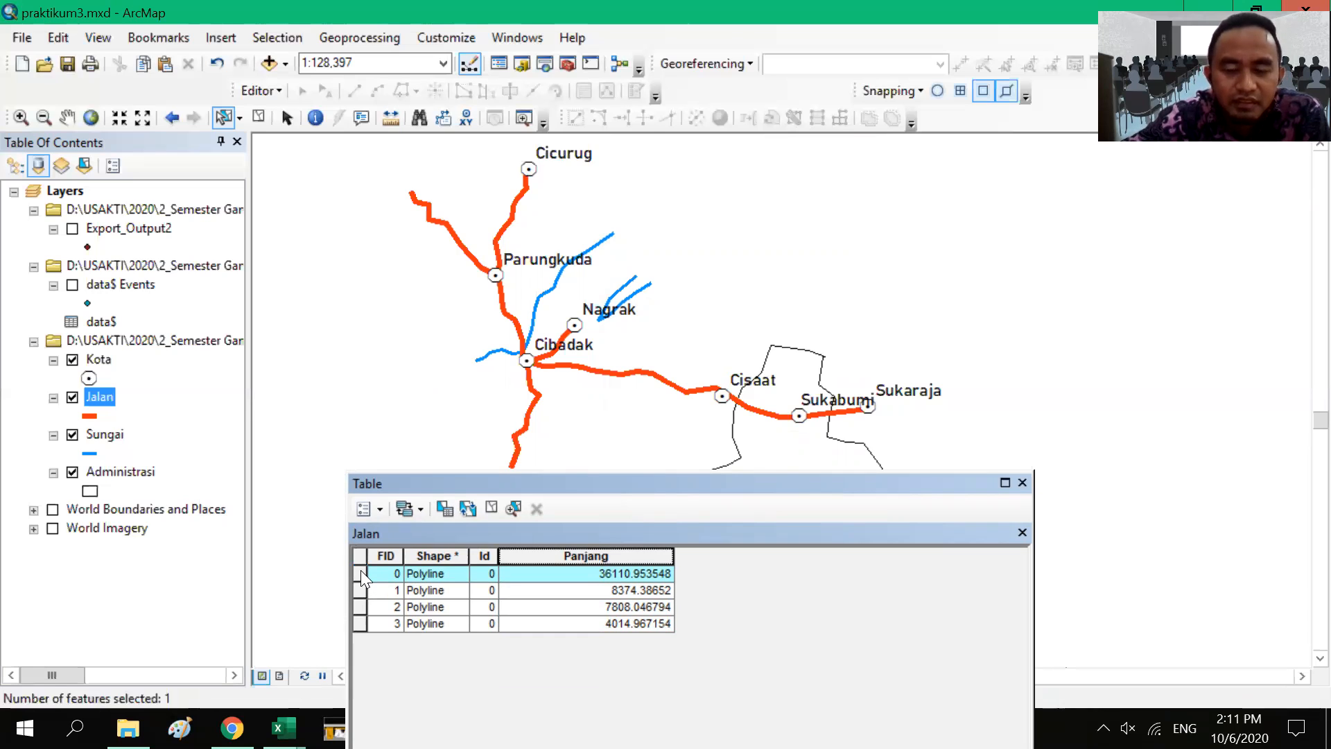
{"action": "left_click", "coordinate": [91, 414]}
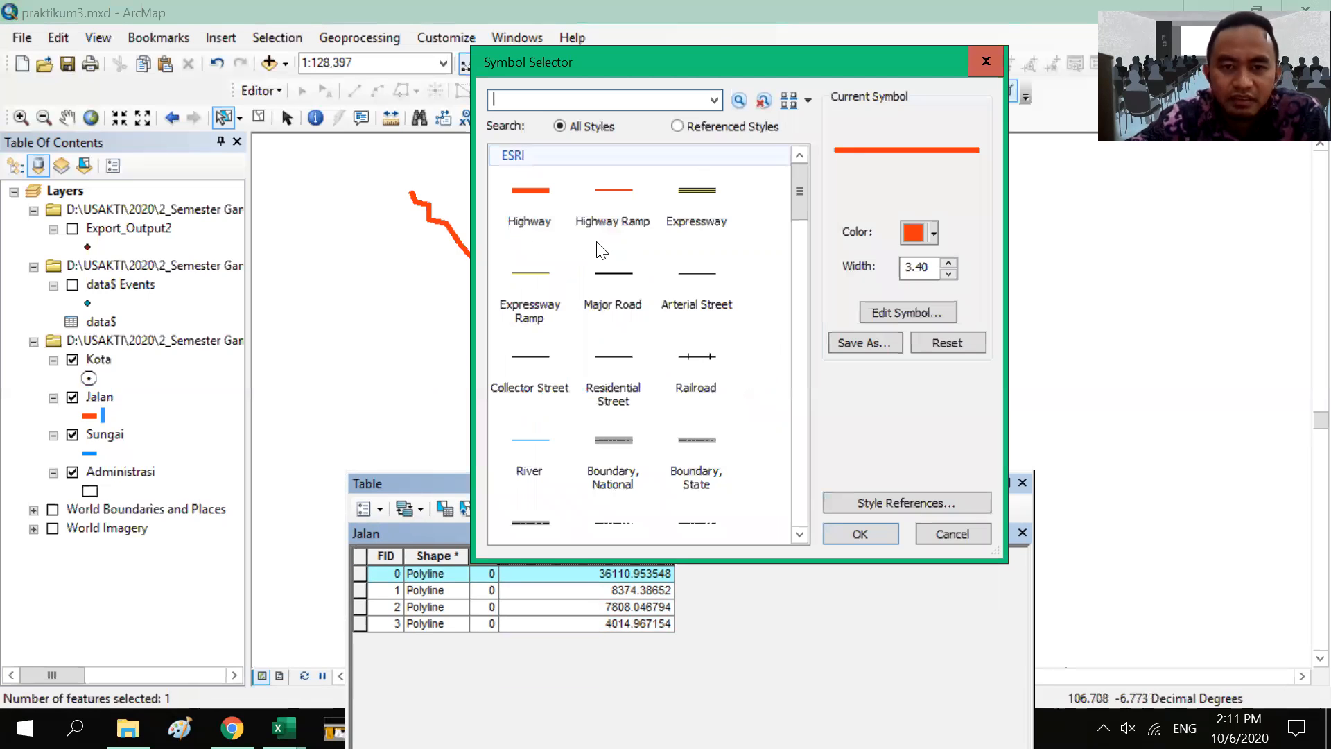
{"action": "left_click", "coordinate": [948, 274]}
{"action": "left_click", "coordinate": [949, 262]}
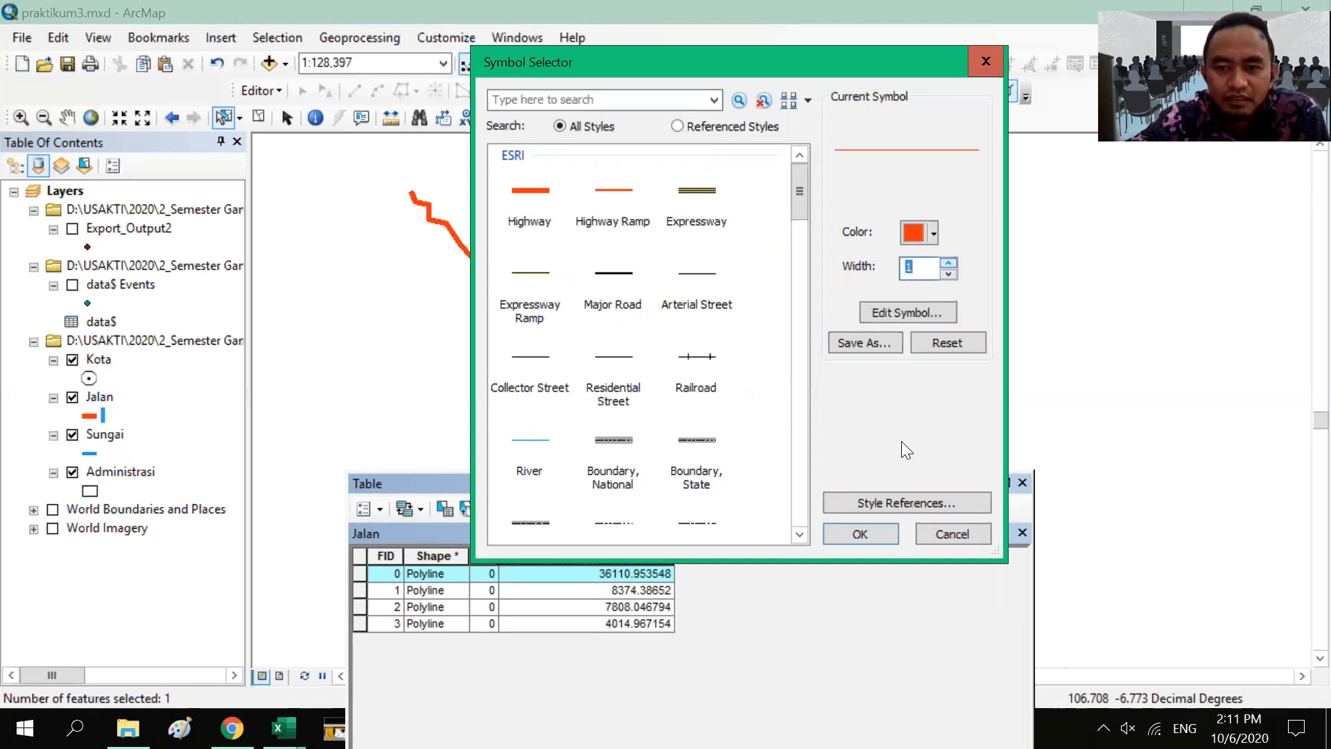
{"action": "left_click", "coordinate": [886, 539]}
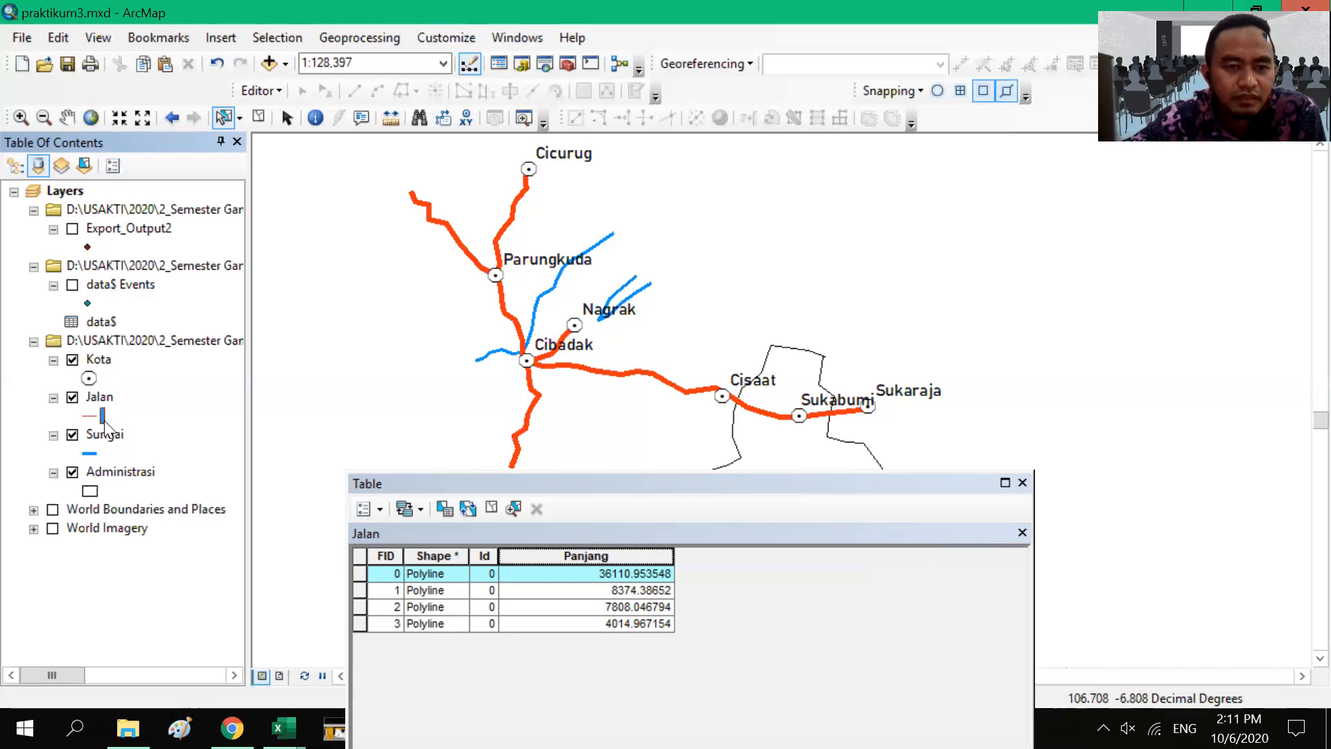
Step: Close the Jalan table and change the Jalan layer's line symbol to a thicker orange-red line
{"action": "left_click", "coordinate": [1023, 483]}
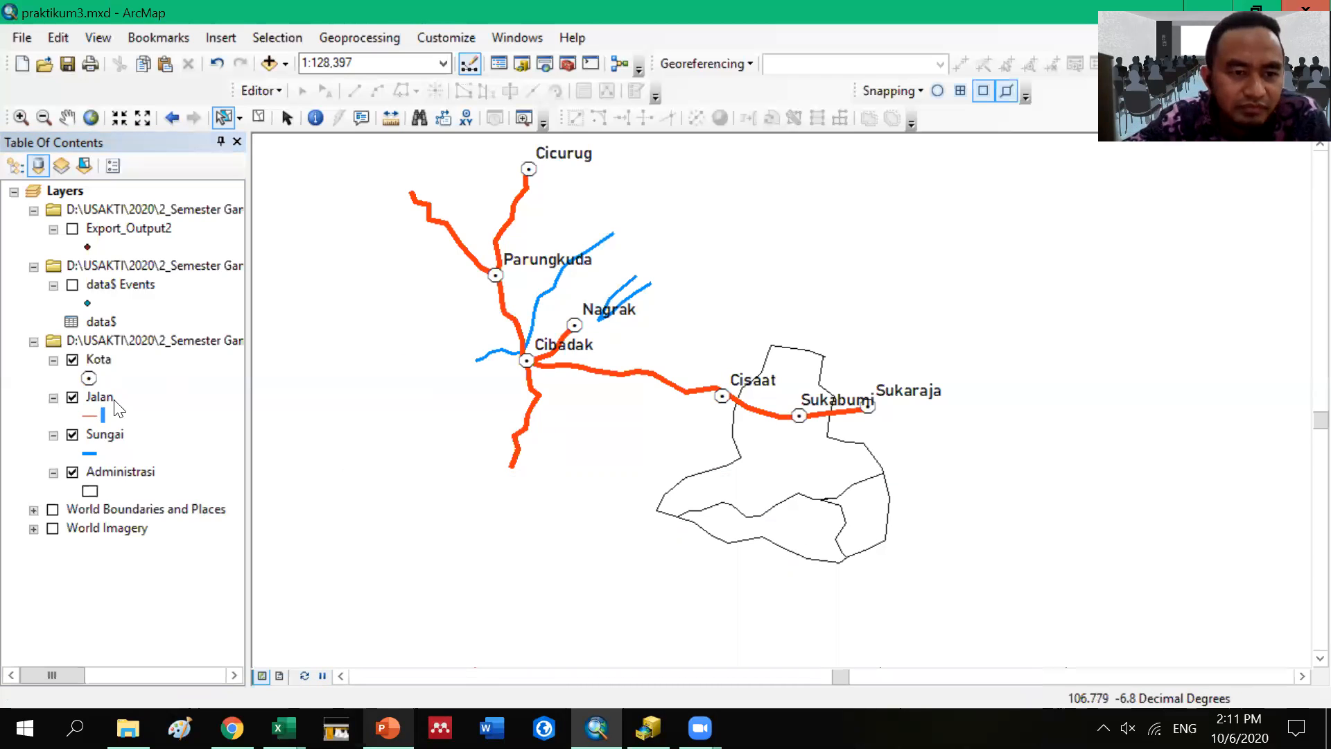
{"action": "left_click", "coordinate": [88, 418]}
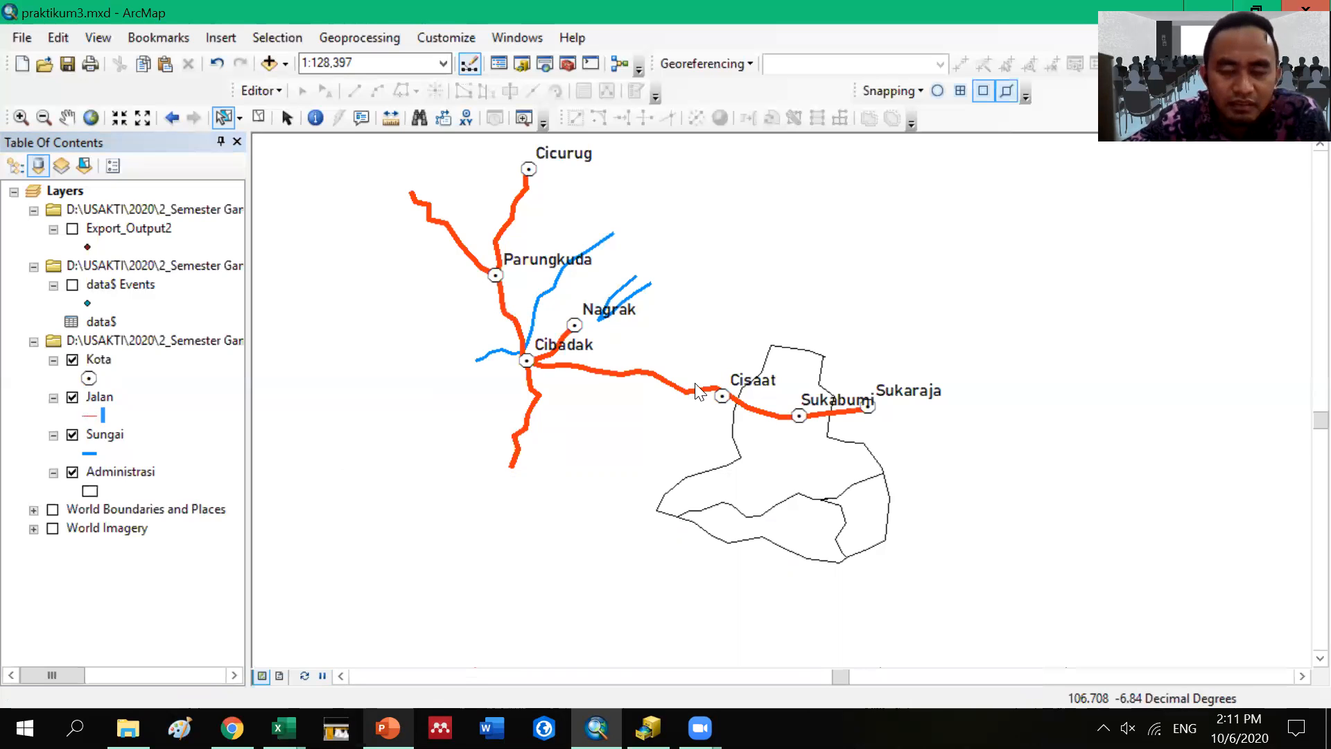
{"action": "left_click", "coordinate": [951, 264]}
{"action": "left_click", "coordinate": [871, 535]}
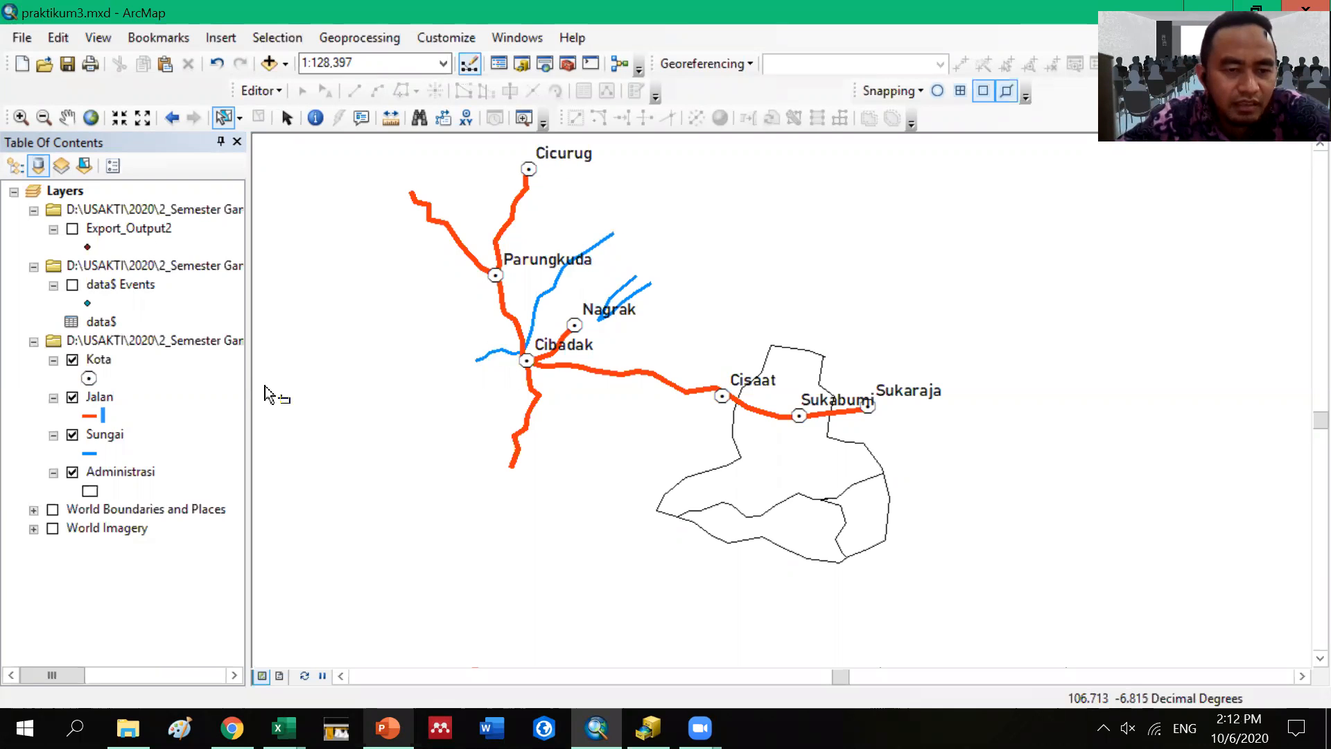
Step: Open the Jalan attribute table again and select records FID 1 and FID 0 to locate their roads on the map
{"action": "right_click", "coordinate": [91, 406]}
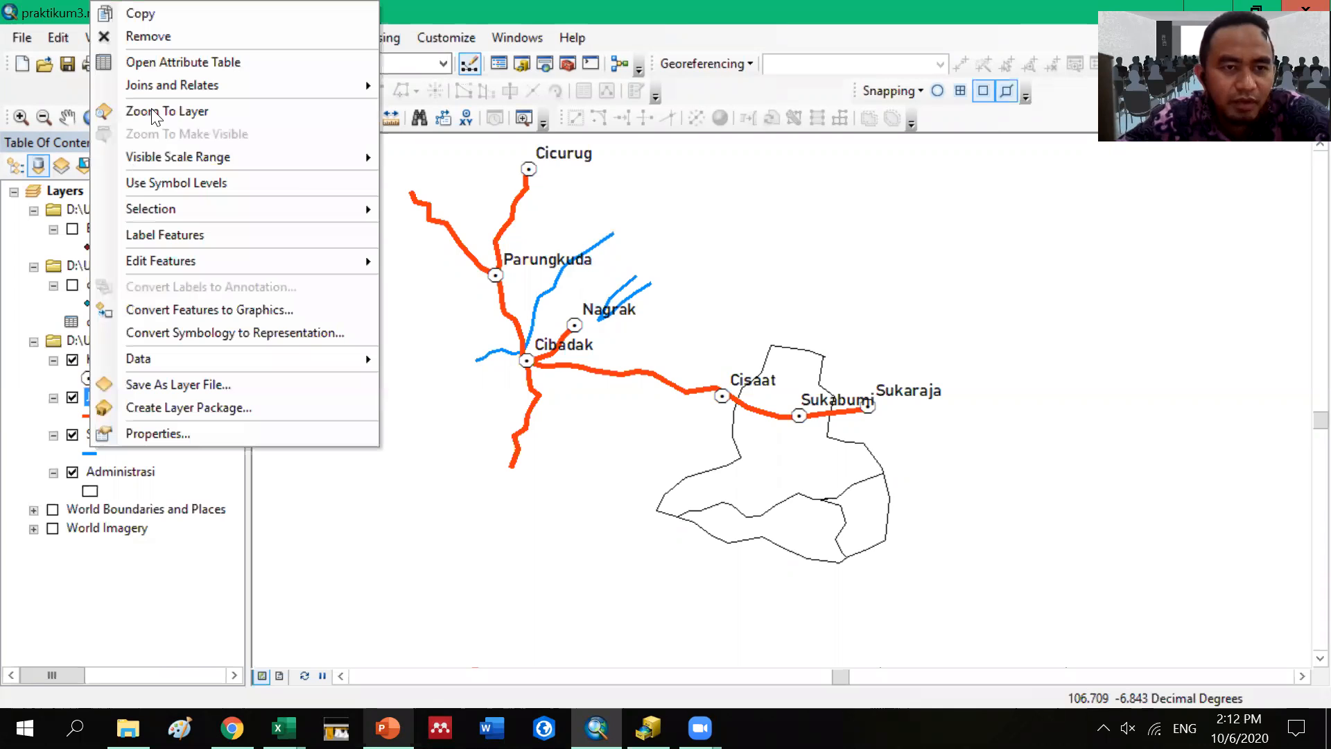
{"action": "left_click", "coordinate": [705, 357]}
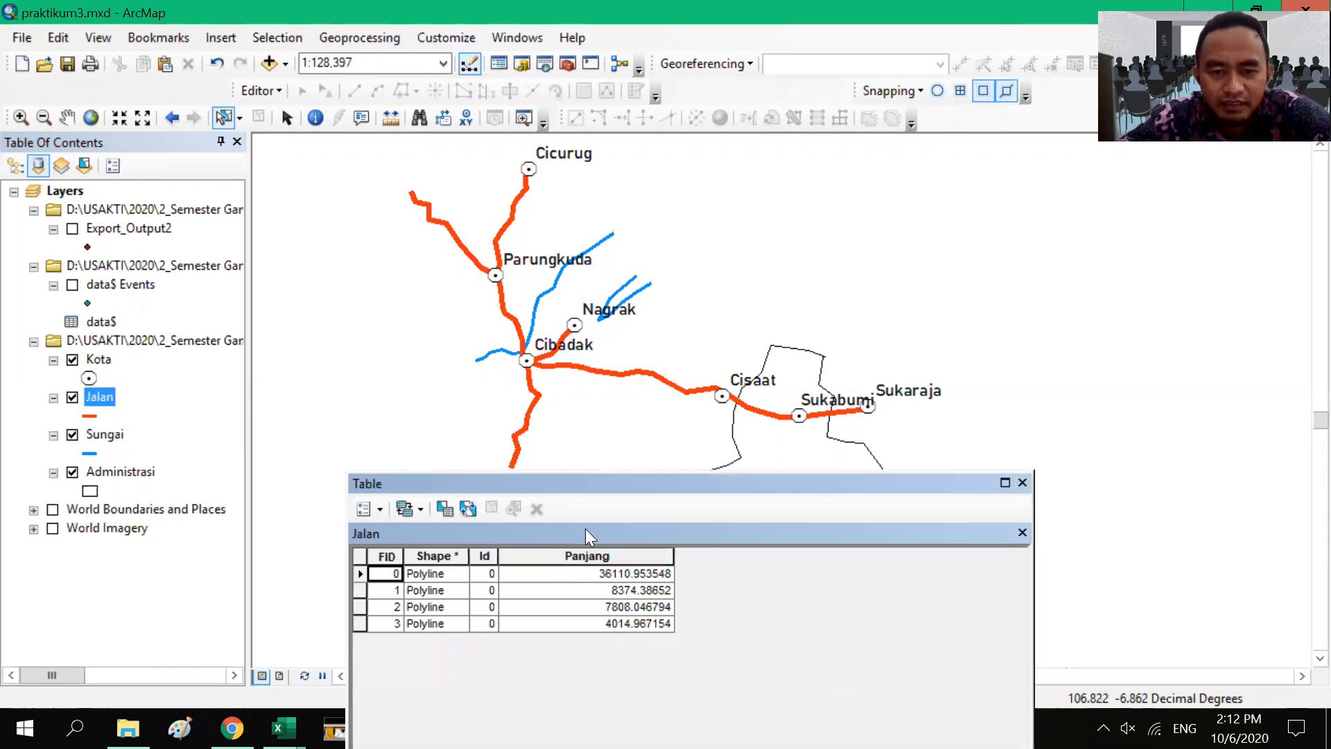
{"action": "left_click_drag", "start_coordinate": [585, 528], "coordinate": [574, 512]}
{"action": "left_click", "coordinate": [348, 574]}
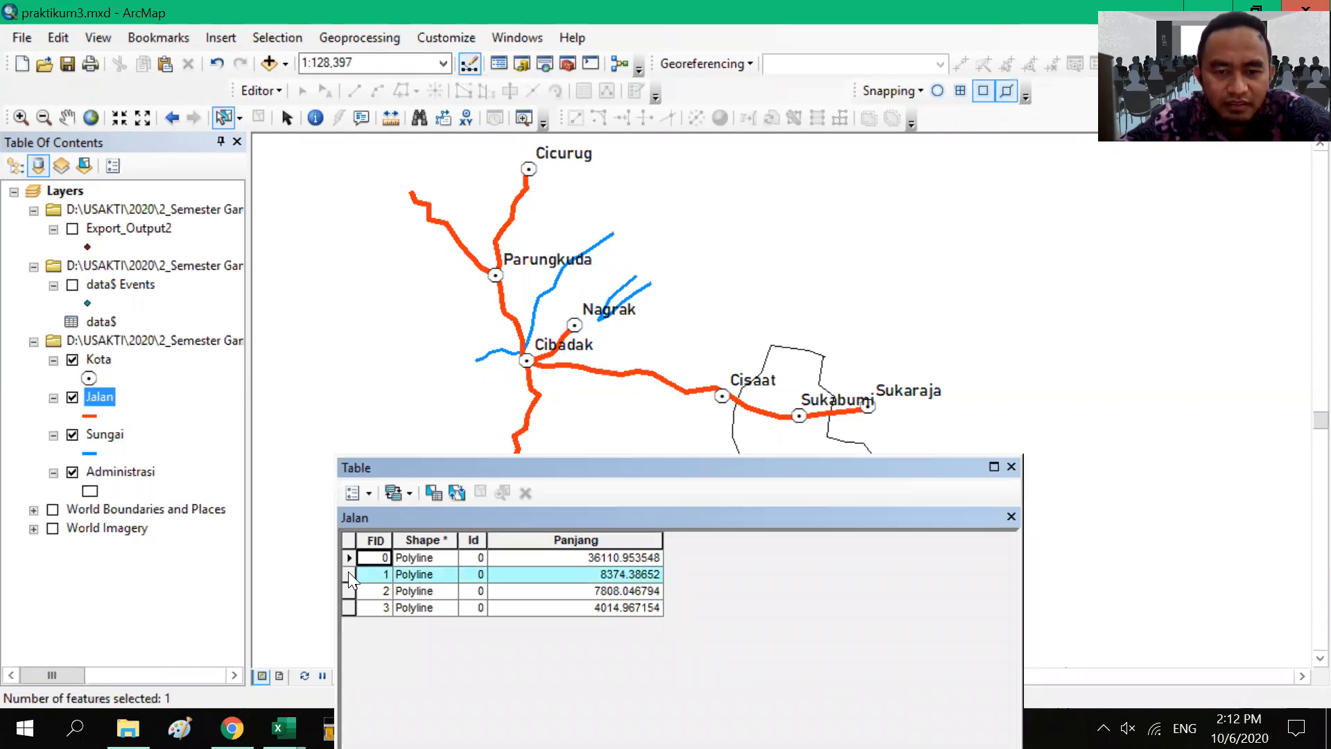
{"action": "left_click", "coordinate": [348, 572]}
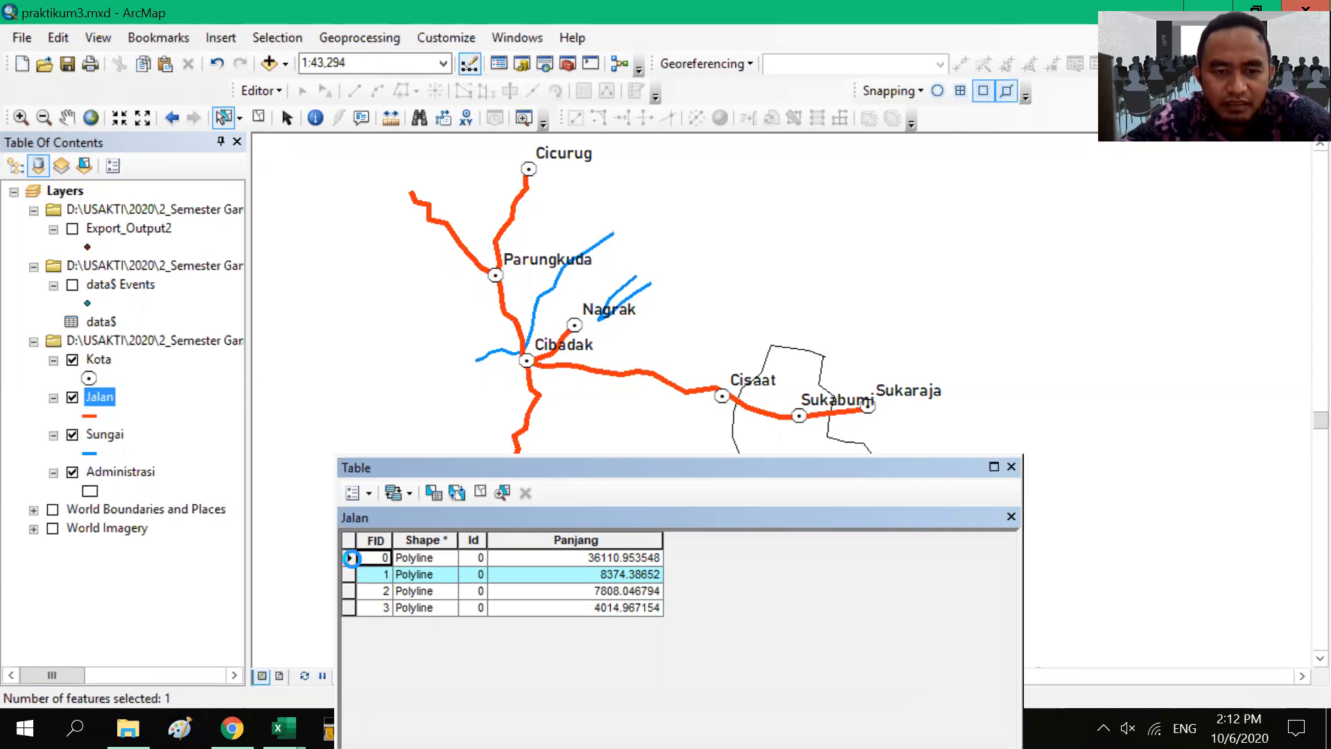
{"action": "left_click", "coordinate": [349, 558]}
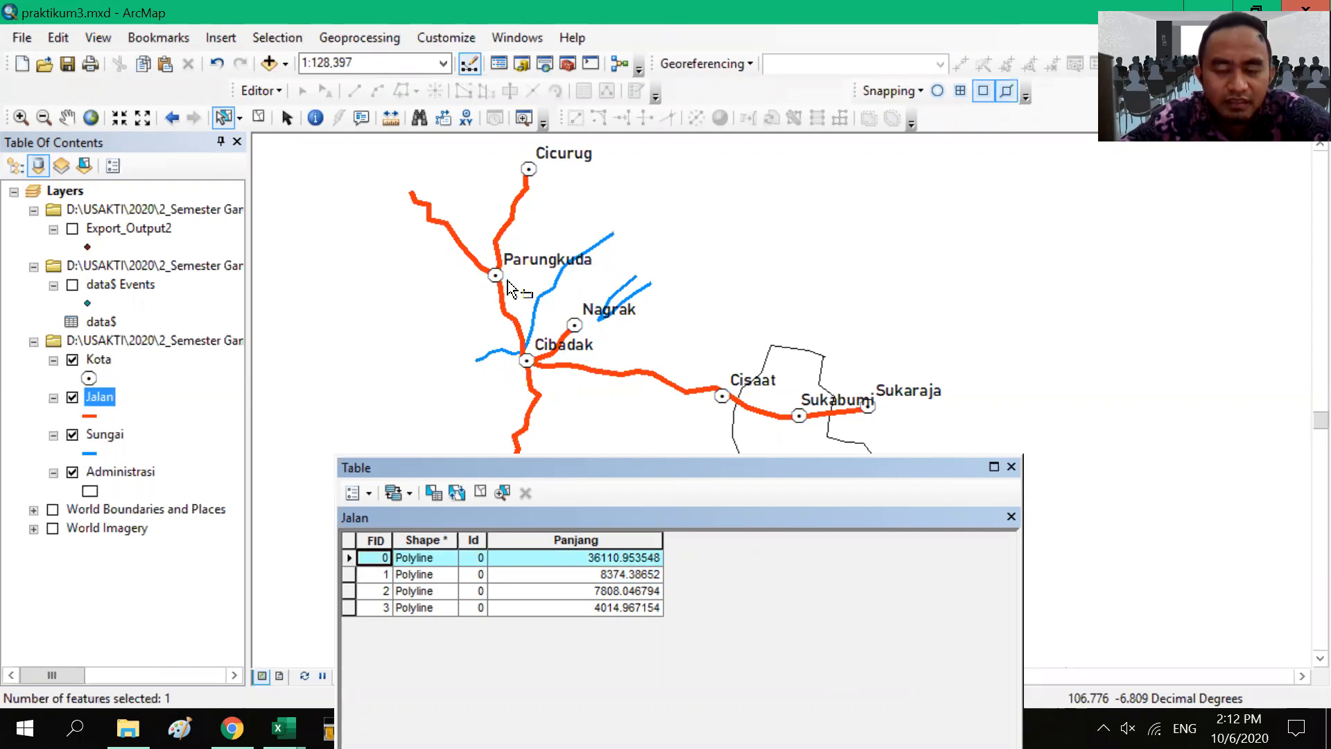
Step: Clear the selection, reselect the FID 0 and FID 1 records in turn, and highlight the Panjang column to examine the road lengths
{"action": "left_click", "coordinate": [258, 117]}
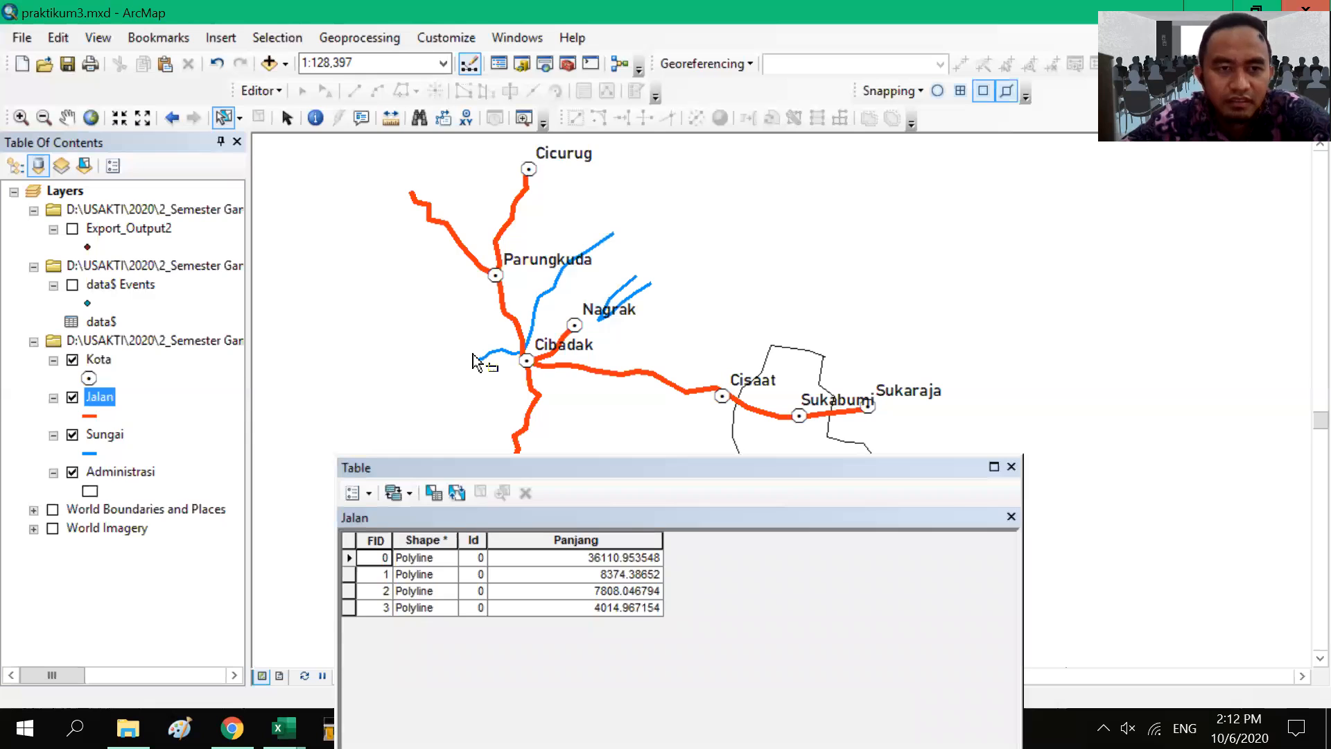
{"action": "left_click", "coordinate": [348, 558]}
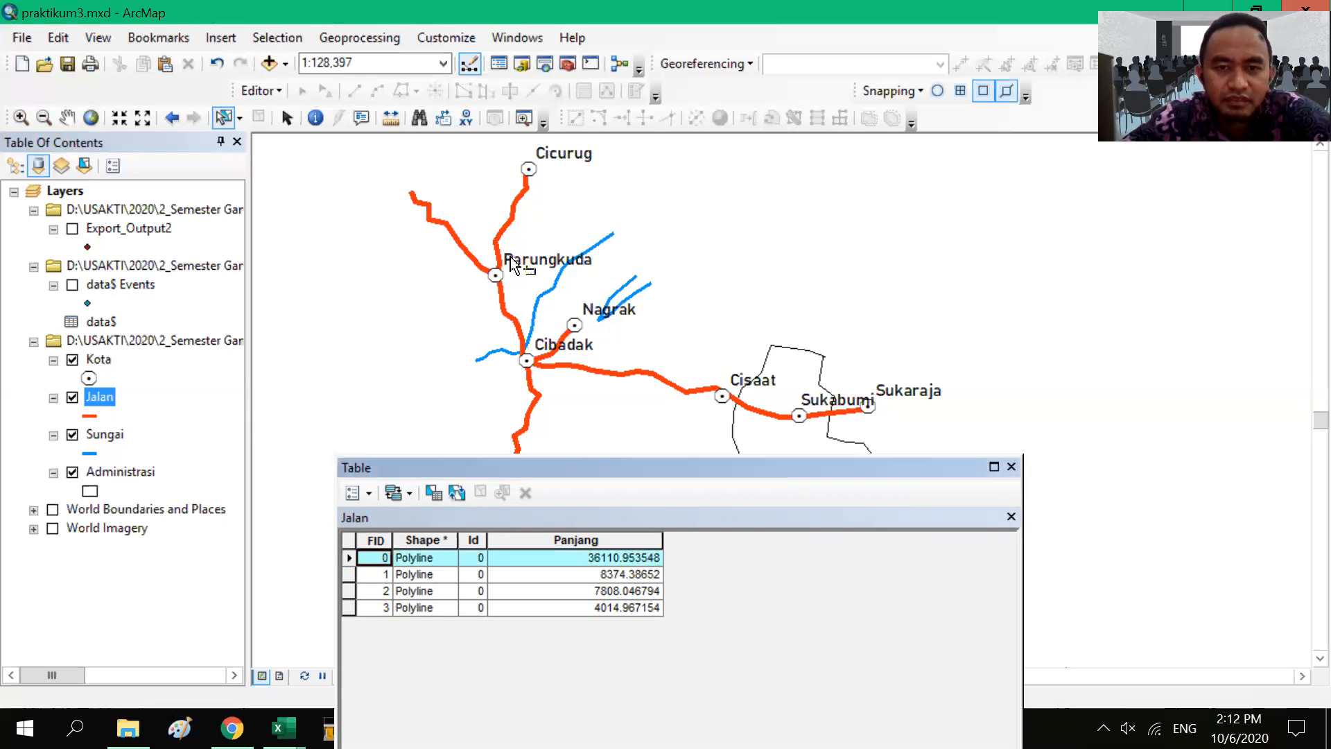
{"action": "left_click", "coordinate": [349, 575]}
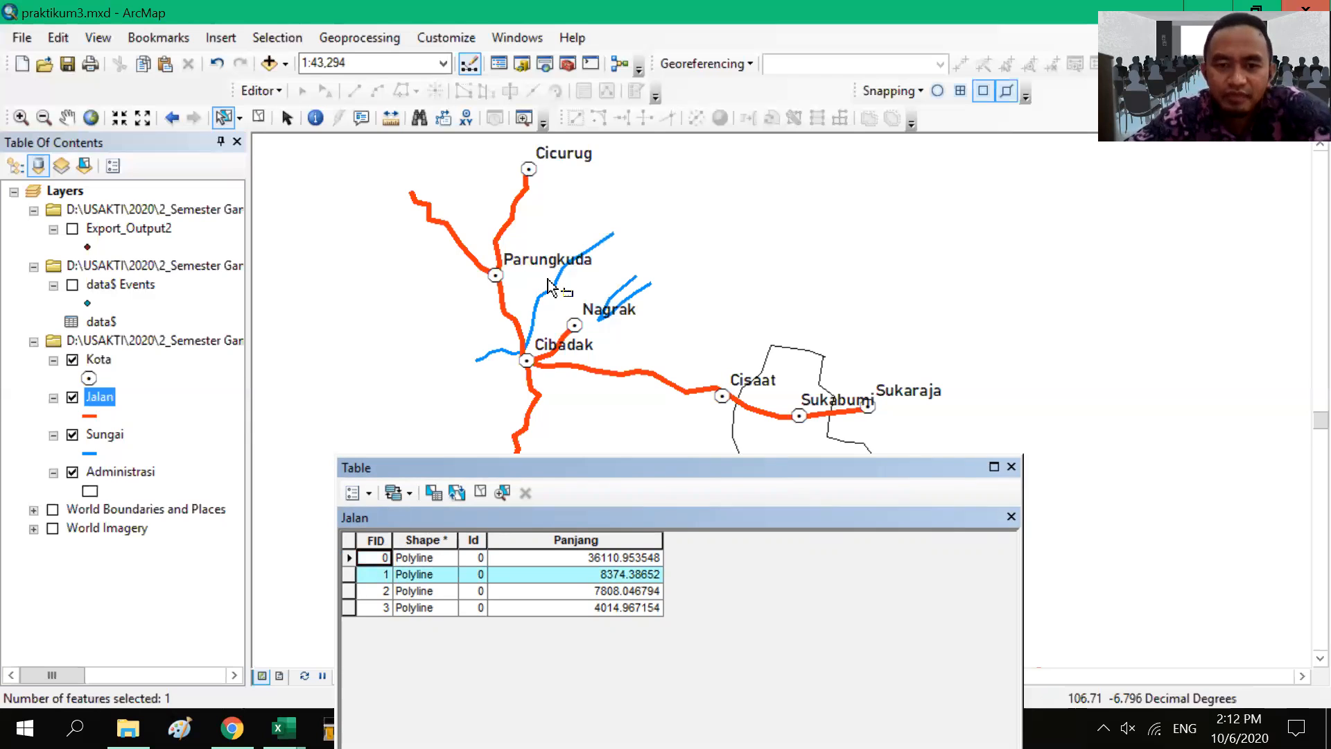
{"action": "left_click", "coordinate": [615, 534]}
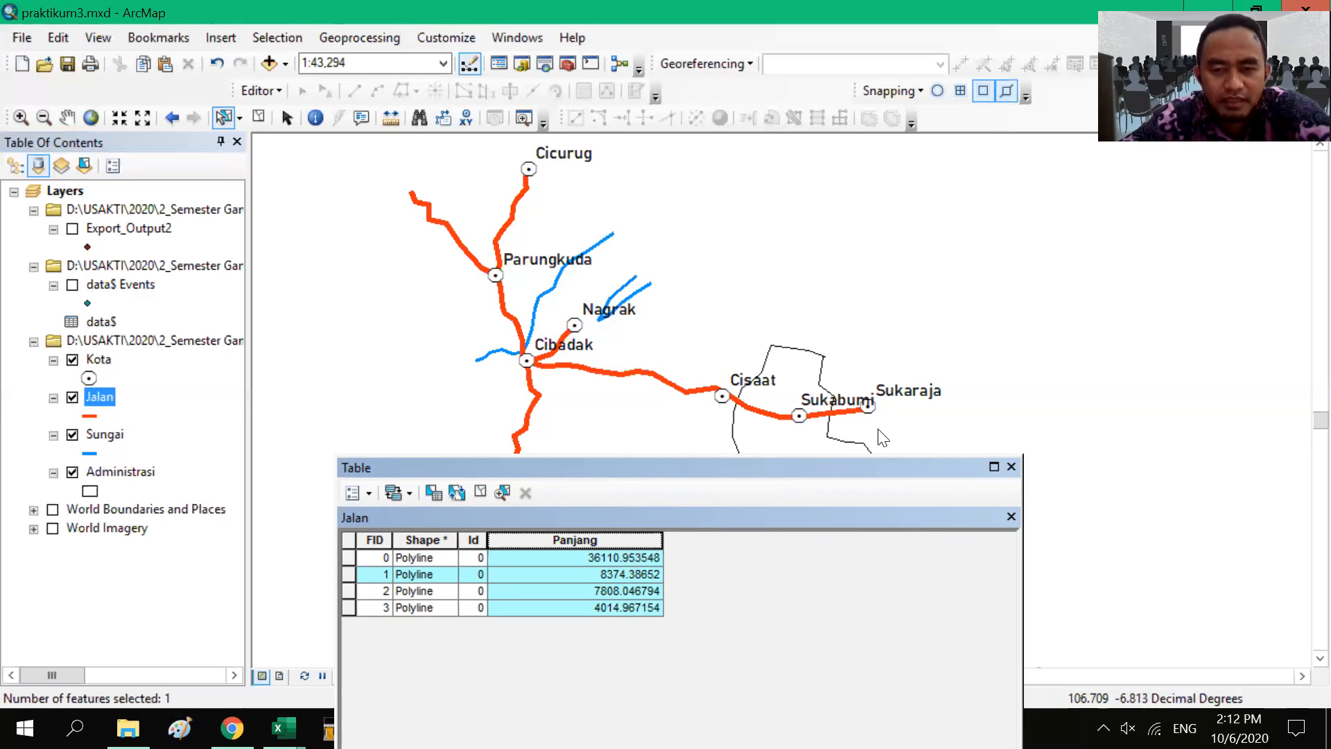
{"action": "left_click_drag", "start_coordinate": [549, 468], "coordinate": [516, 198]}
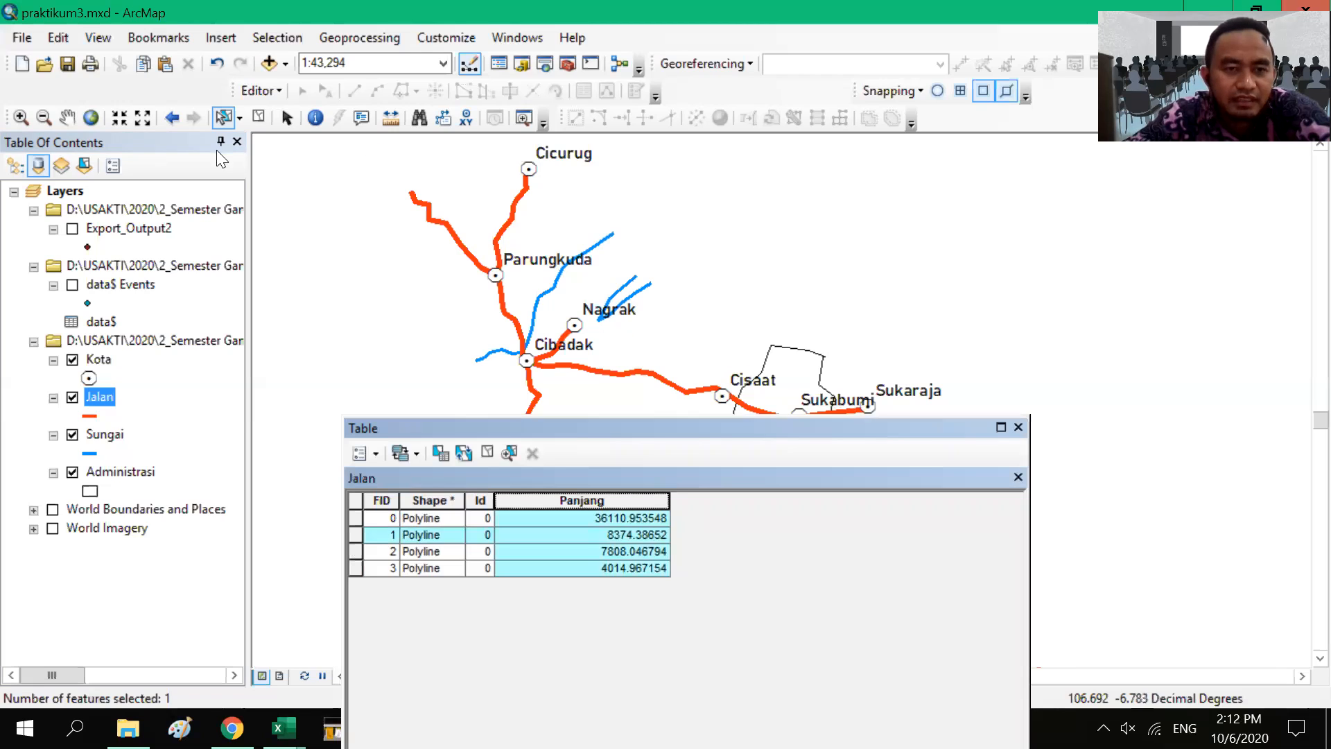
Step: Try selecting roads with Select by Line along the Cicurug–Parungkuda–Cibadak stretch and switch to Select by Polygon
{"action": "left_click", "coordinate": [239, 116]}
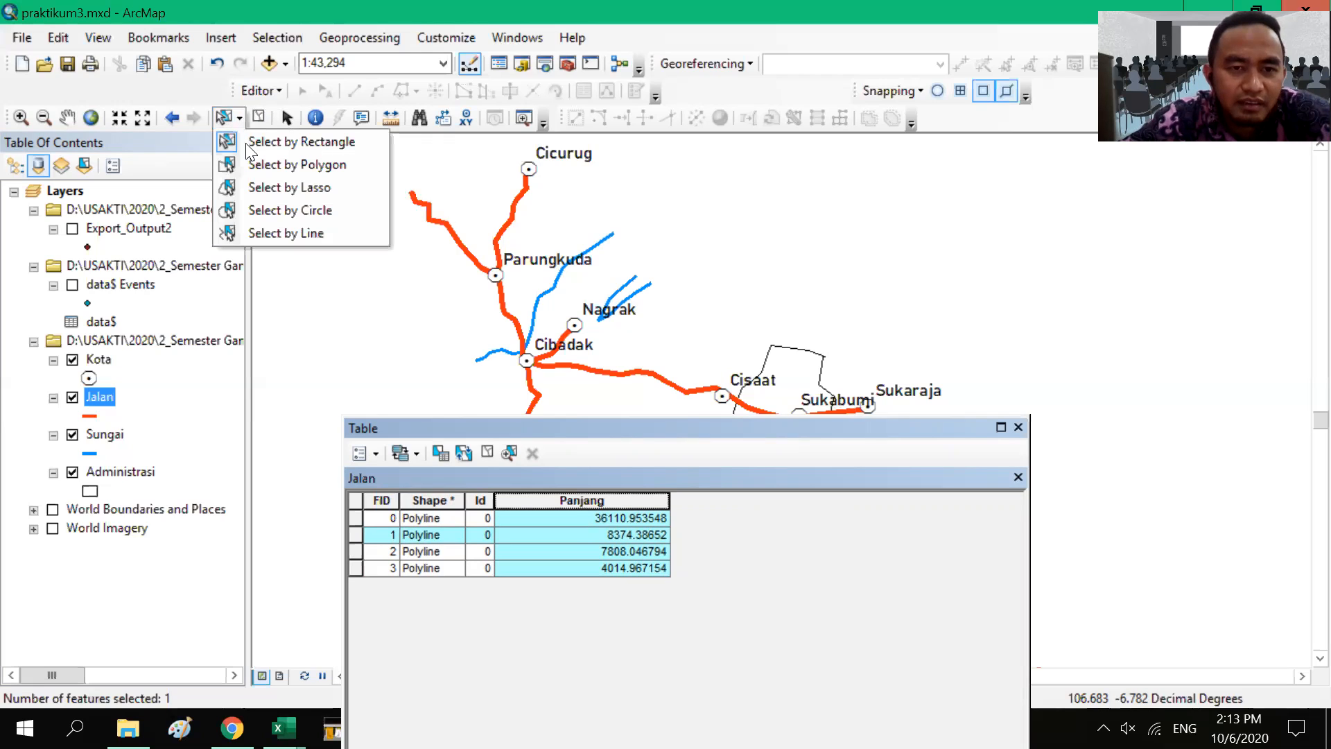
{"action": "left_click", "coordinate": [287, 232]}
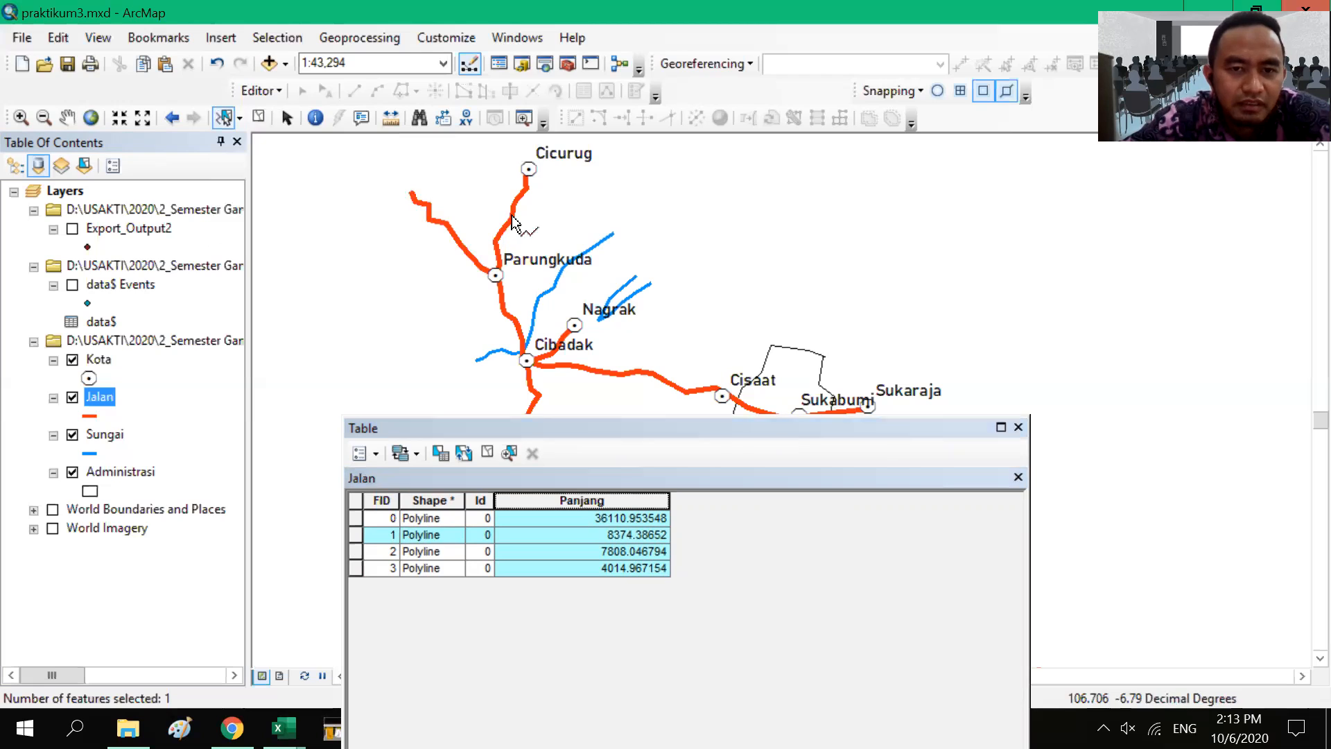
{"action": "left_click", "coordinate": [512, 216]}
{"action": "left_click", "coordinate": [499, 266]}
{"action": "left_click", "coordinate": [536, 361]}
{"action": "left_click", "coordinate": [554, 341]}
{"action": "left_click", "coordinate": [473, 217]}
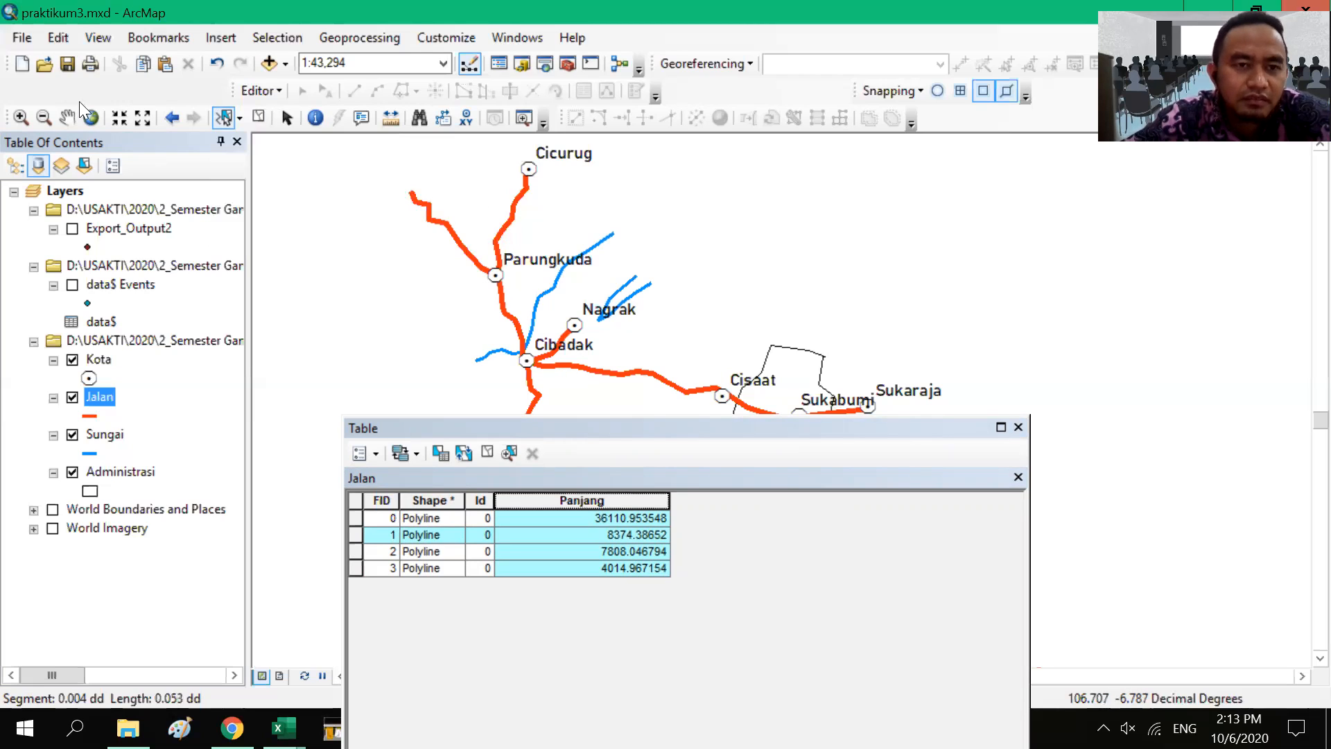
{"action": "left_click", "coordinate": [240, 116]}
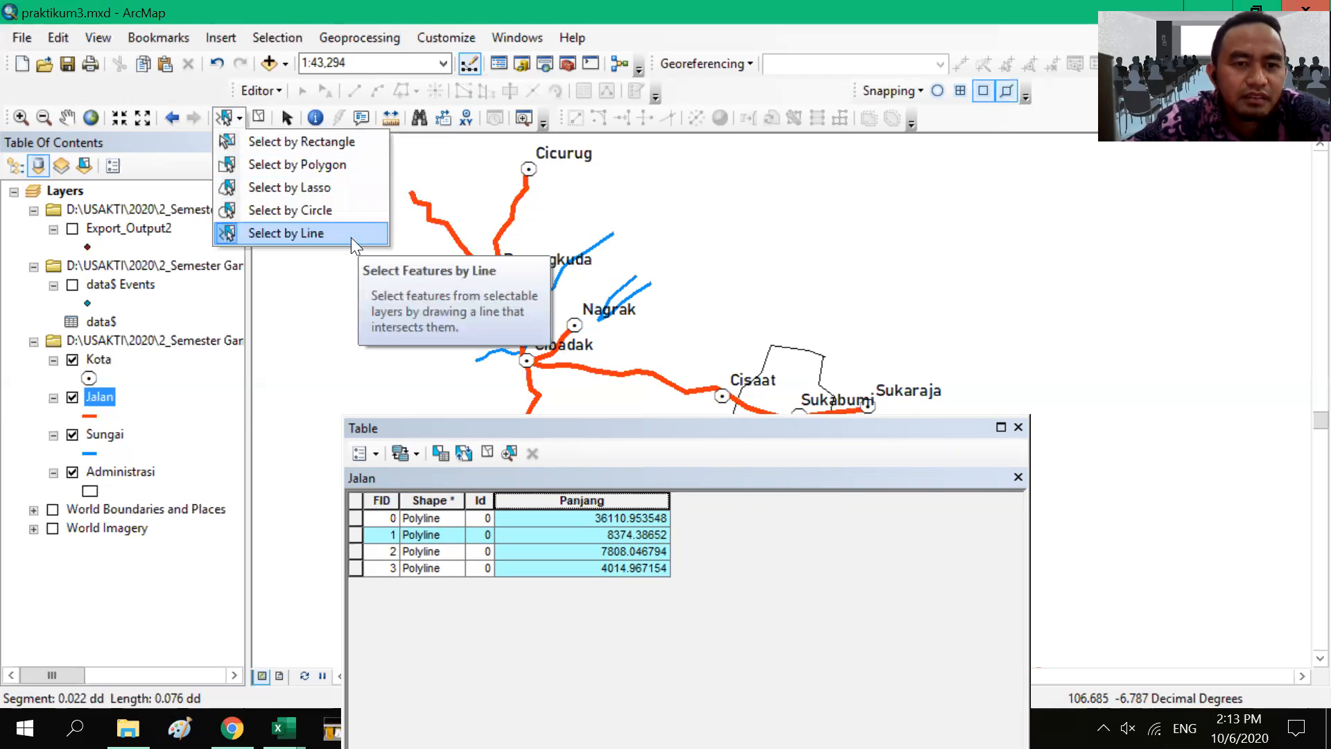
{"action": "left_click", "coordinate": [320, 164]}
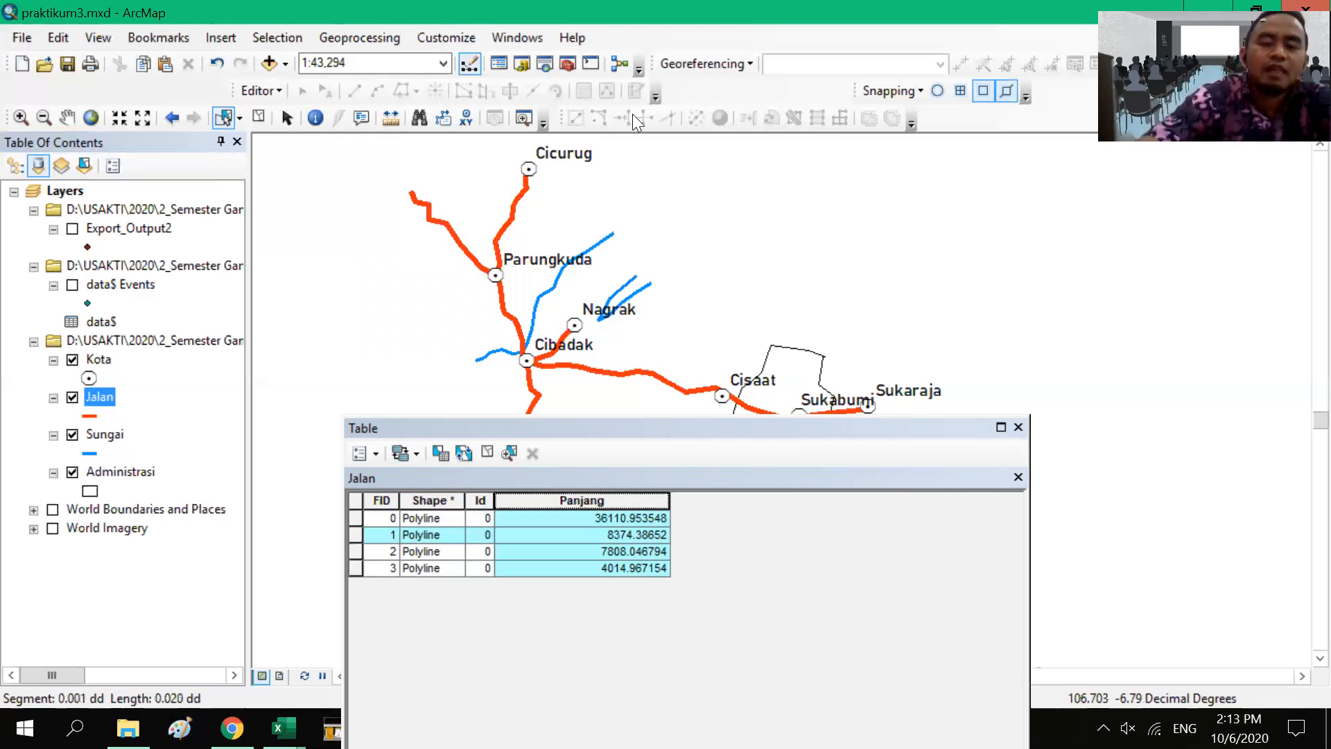
Step: Clear the road selection using Select by Rectangle on an empty map area and close the Jalan table
{"action": "left_click", "coordinate": [240, 119]}
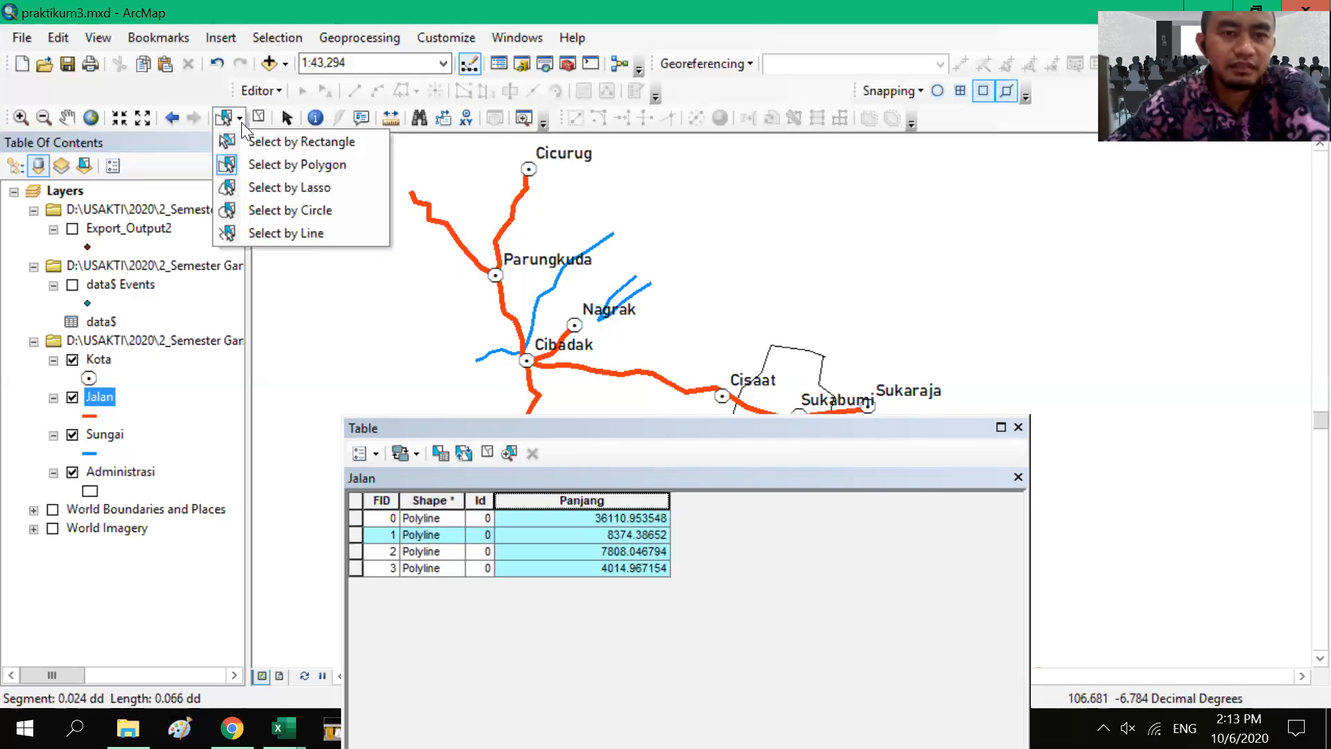
{"action": "left_click", "coordinate": [272, 143]}
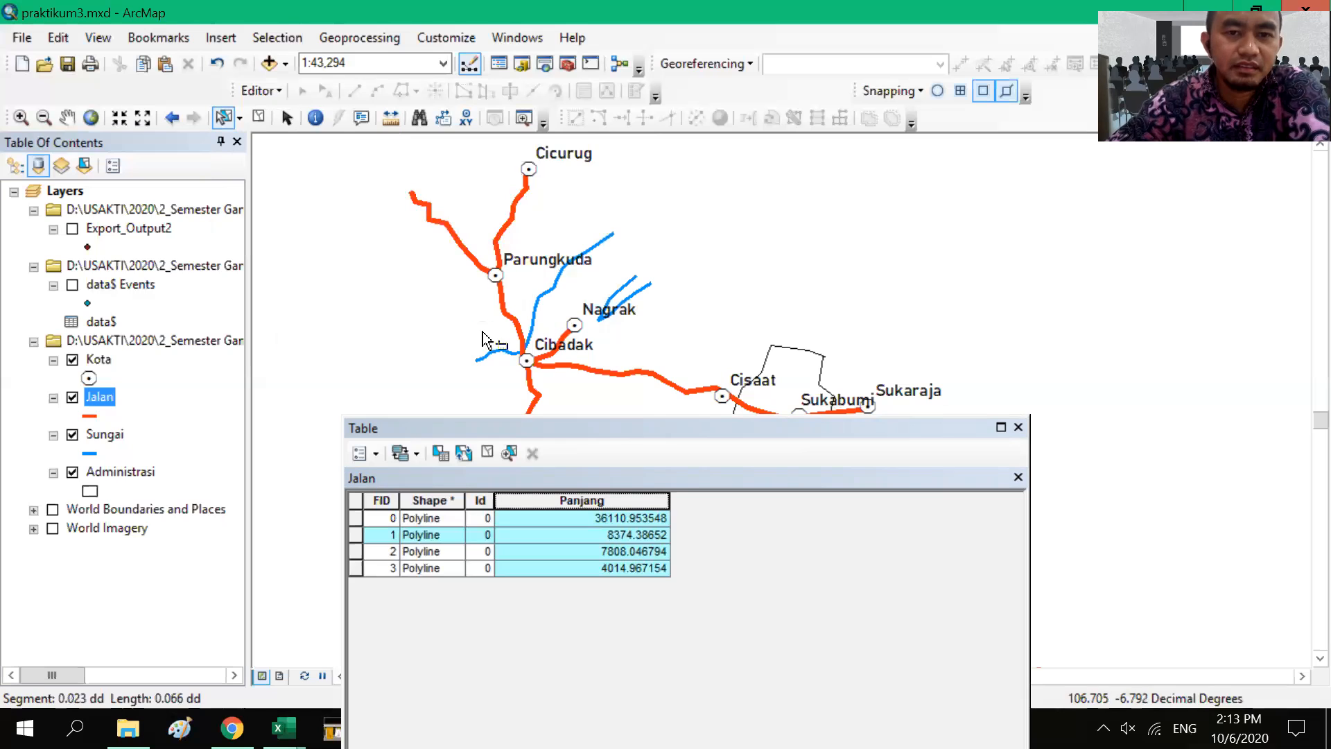
{"action": "left_click", "coordinate": [482, 332]}
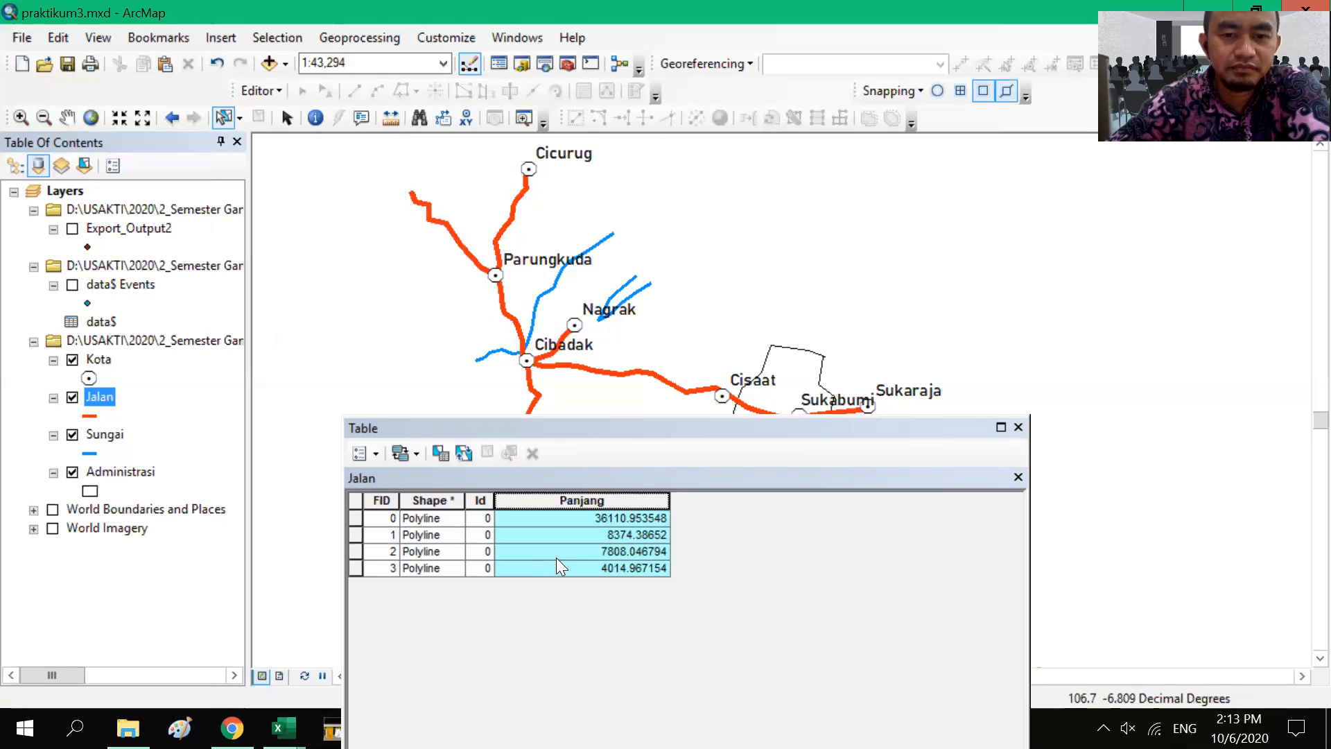
{"action": "left_click", "coordinate": [567, 625]}
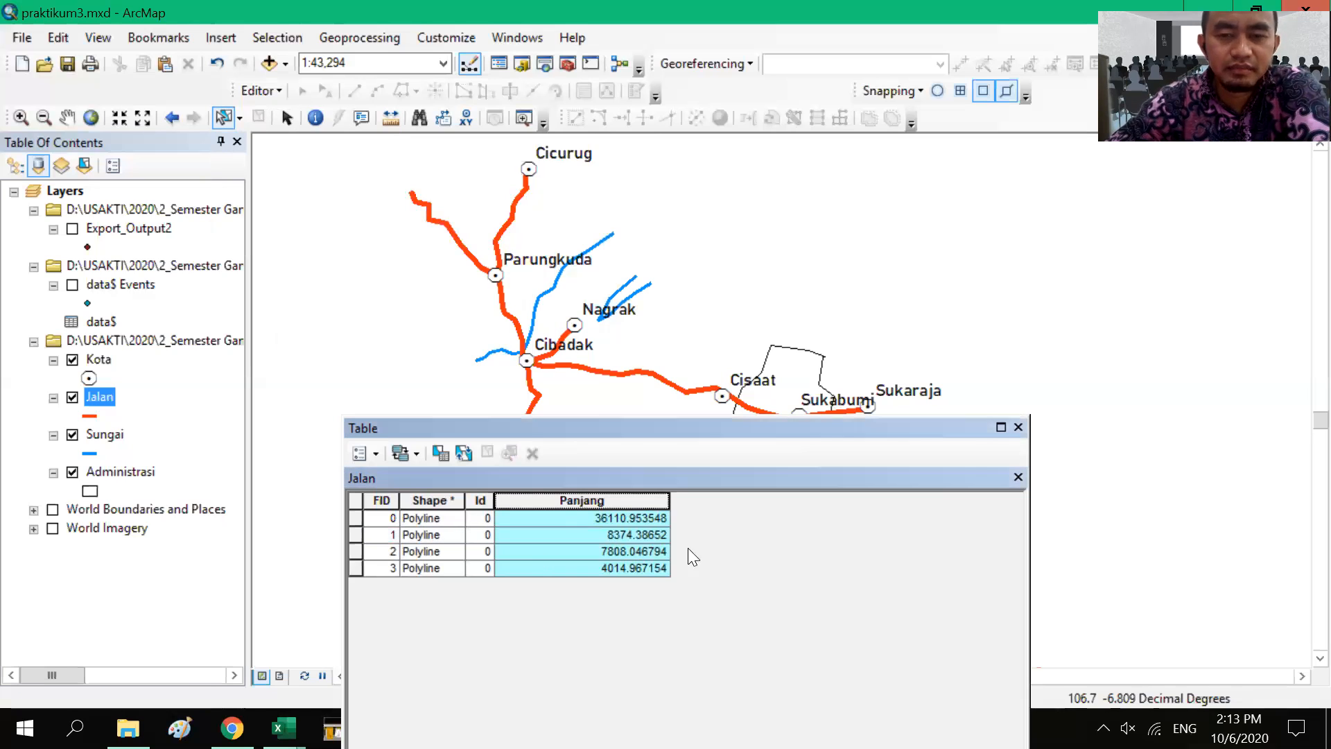
{"action": "left_click", "coordinate": [1018, 427]}
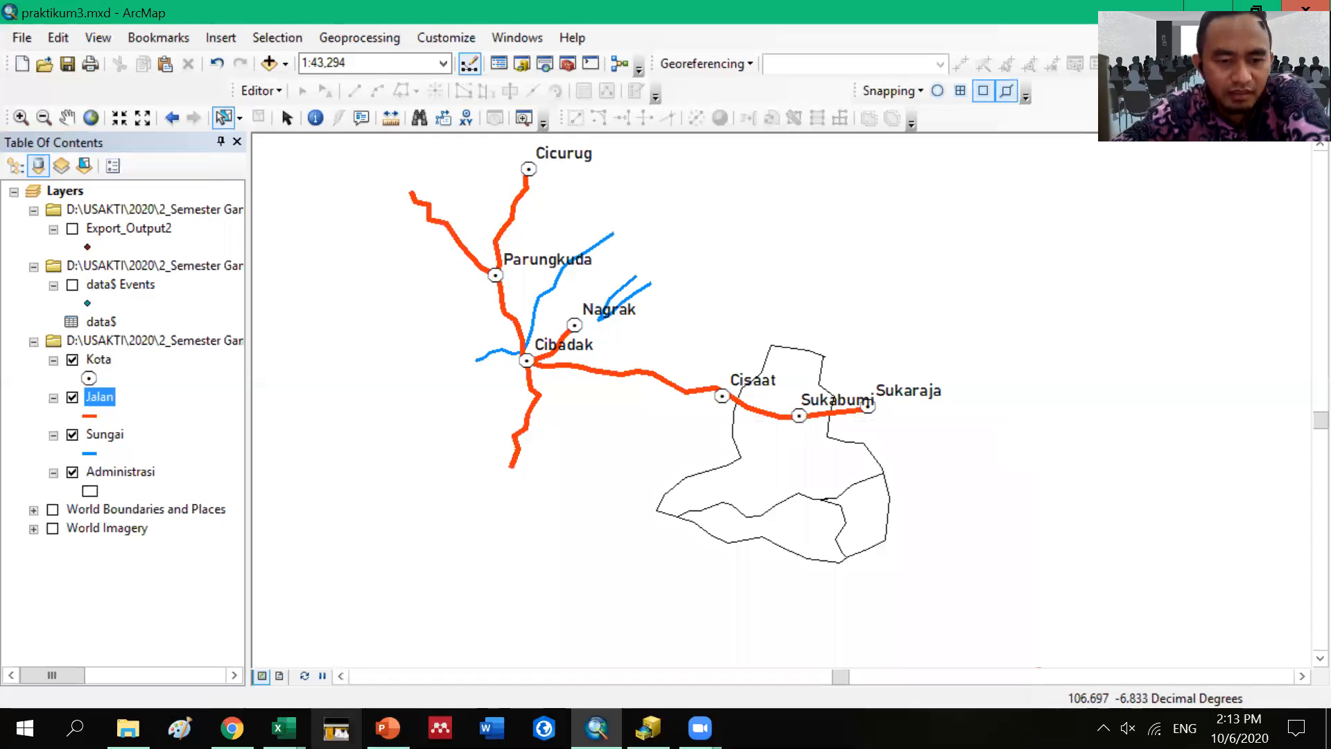
Step: Switch to PowerPoint and review slides 20 to 23 on creating geometry fields and calculating geometry for line and point data
{"action": "key", "text": "alt+Tab"}
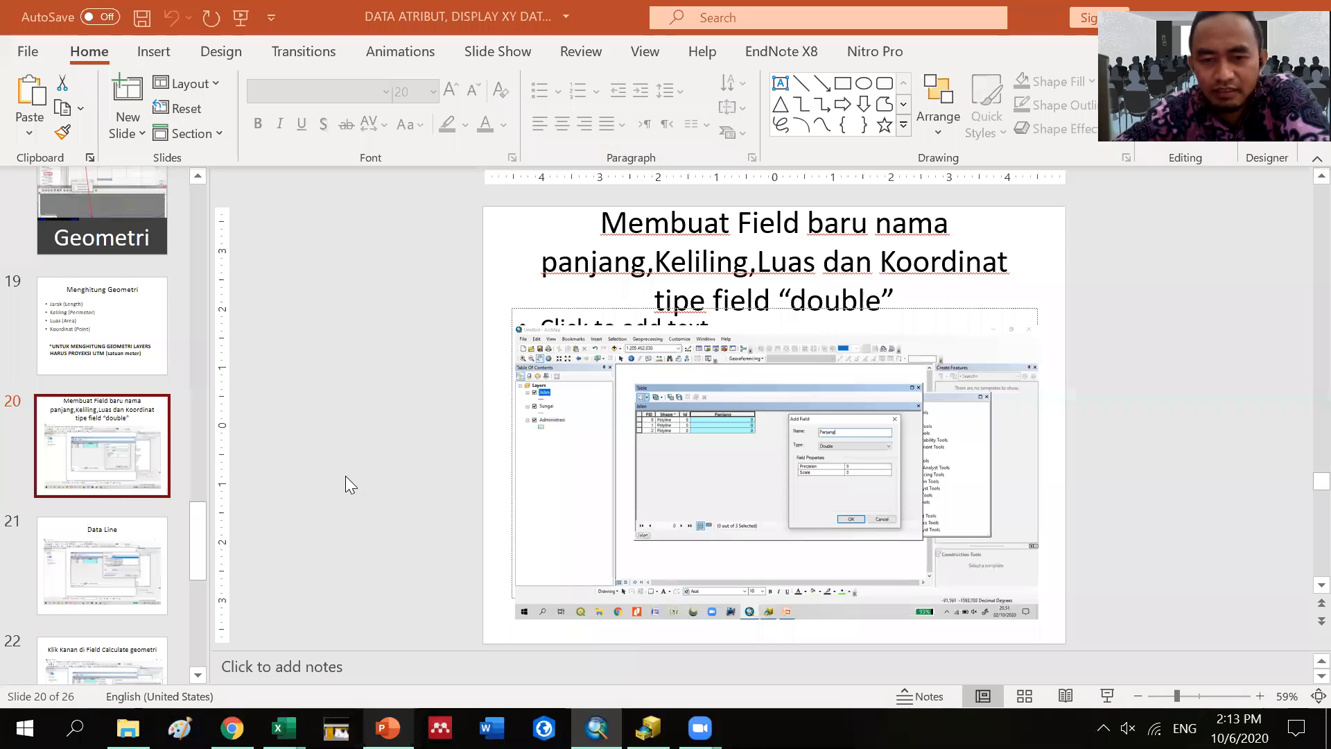
{"action": "left_click", "coordinate": [115, 484]}
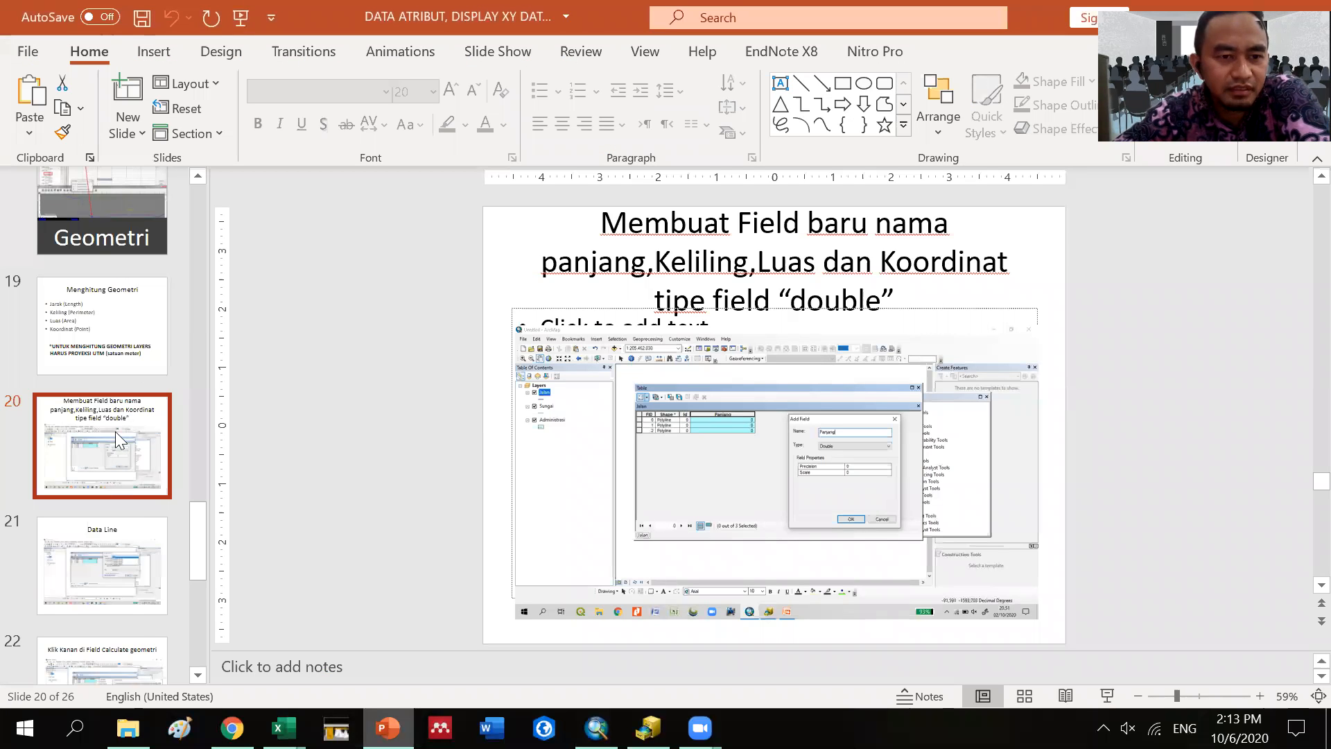
{"action": "scroll", "coordinate": [118, 416], "scroll_direction": "down", "scroll_amount": 1}
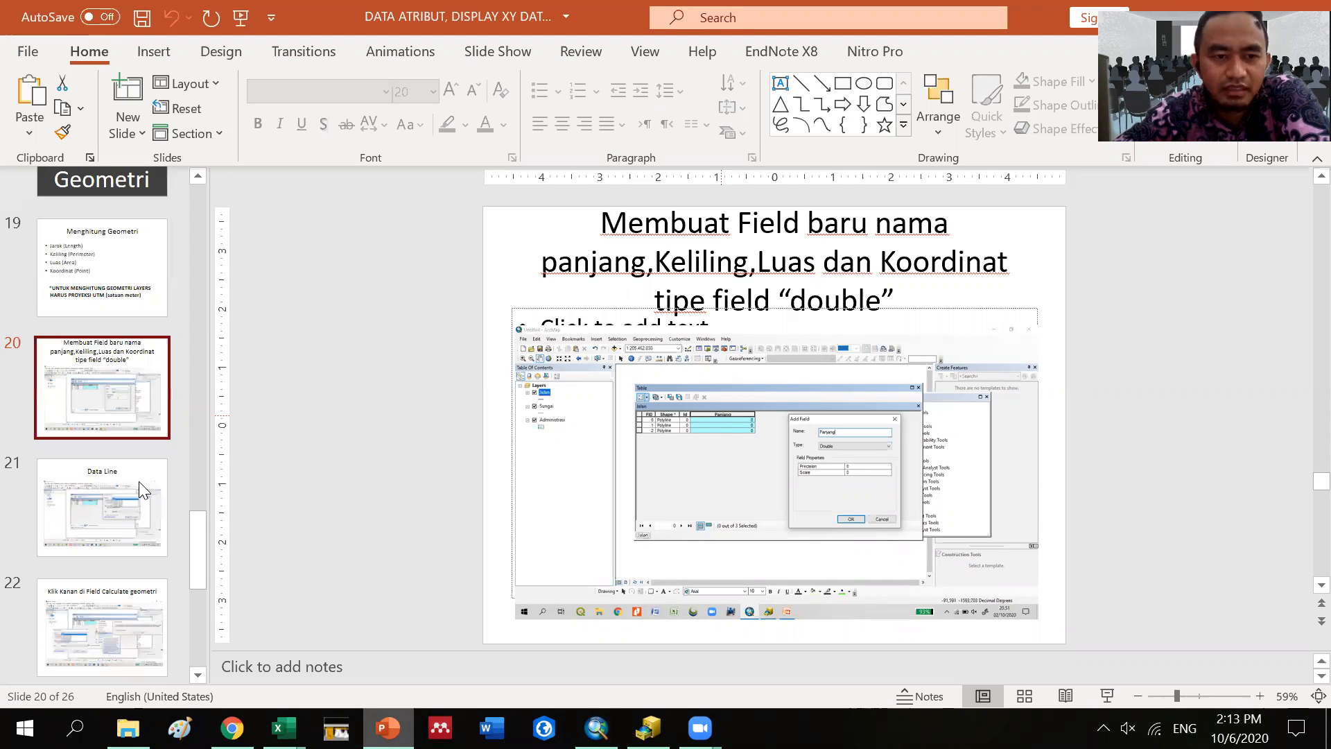
{"action": "scroll", "coordinate": [900, 441], "scroll_direction": "down", "scroll_amount": 2}
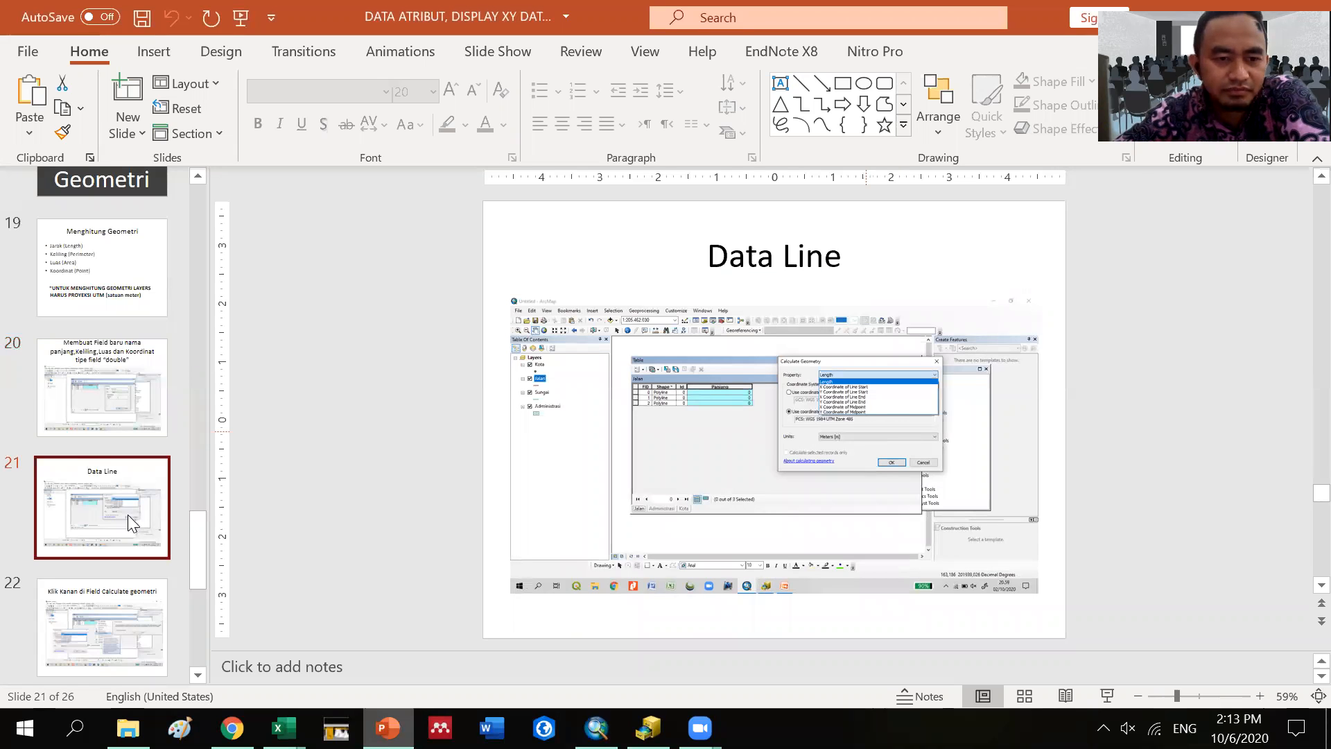
{"action": "scroll", "coordinate": [96, 371], "scroll_direction": "down", "scroll_amount": 3}
{"action": "left_click", "coordinate": [108, 339]}
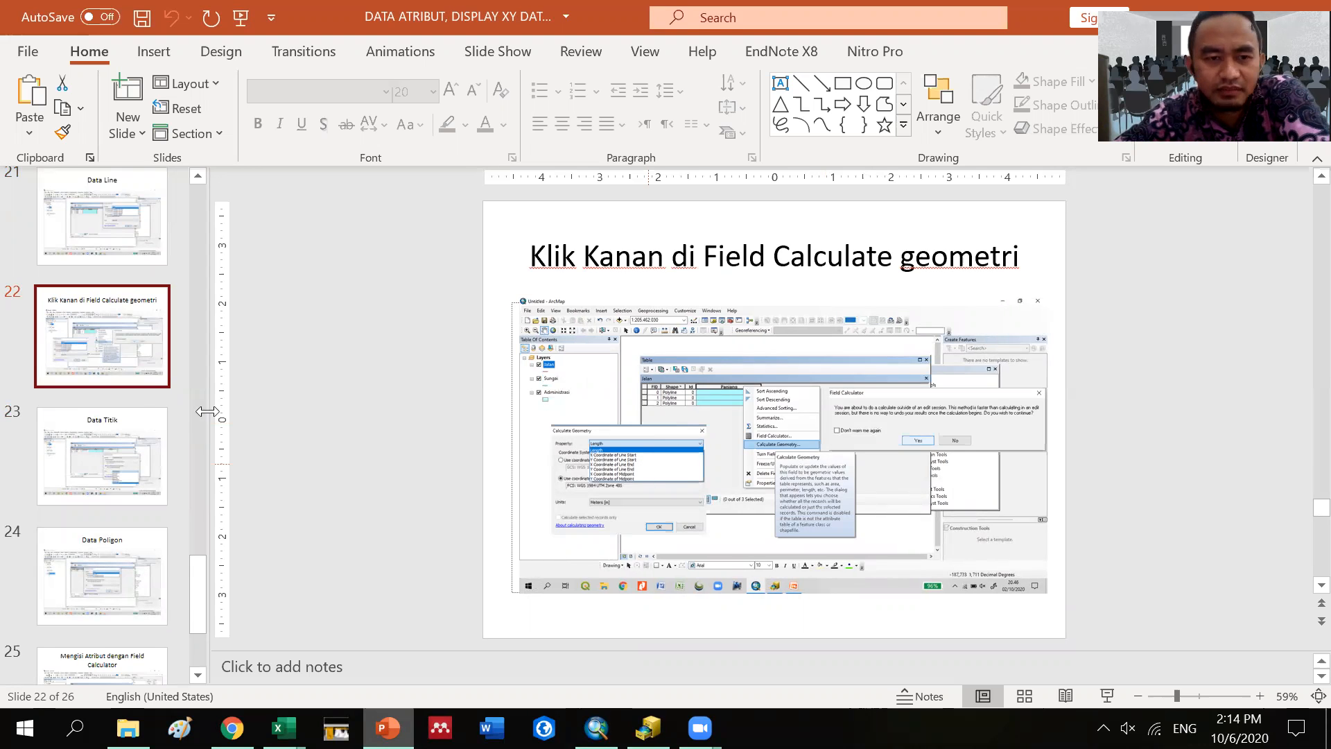
{"action": "key", "text": "Down"}
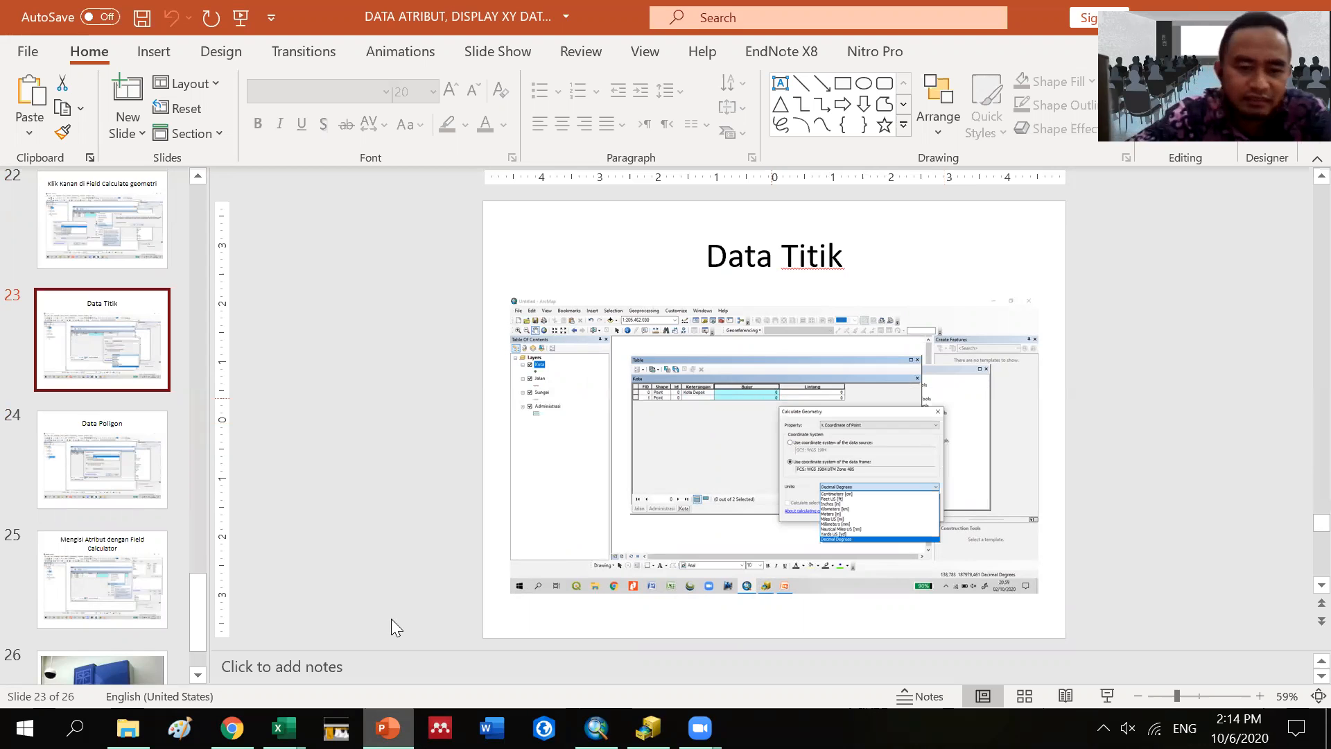
Step: Switch back to ArcMap, open the Kota layer's attribute table, and select the Cicurug and Parungkuda records in turn
{"action": "key", "text": "alt+Tab"}
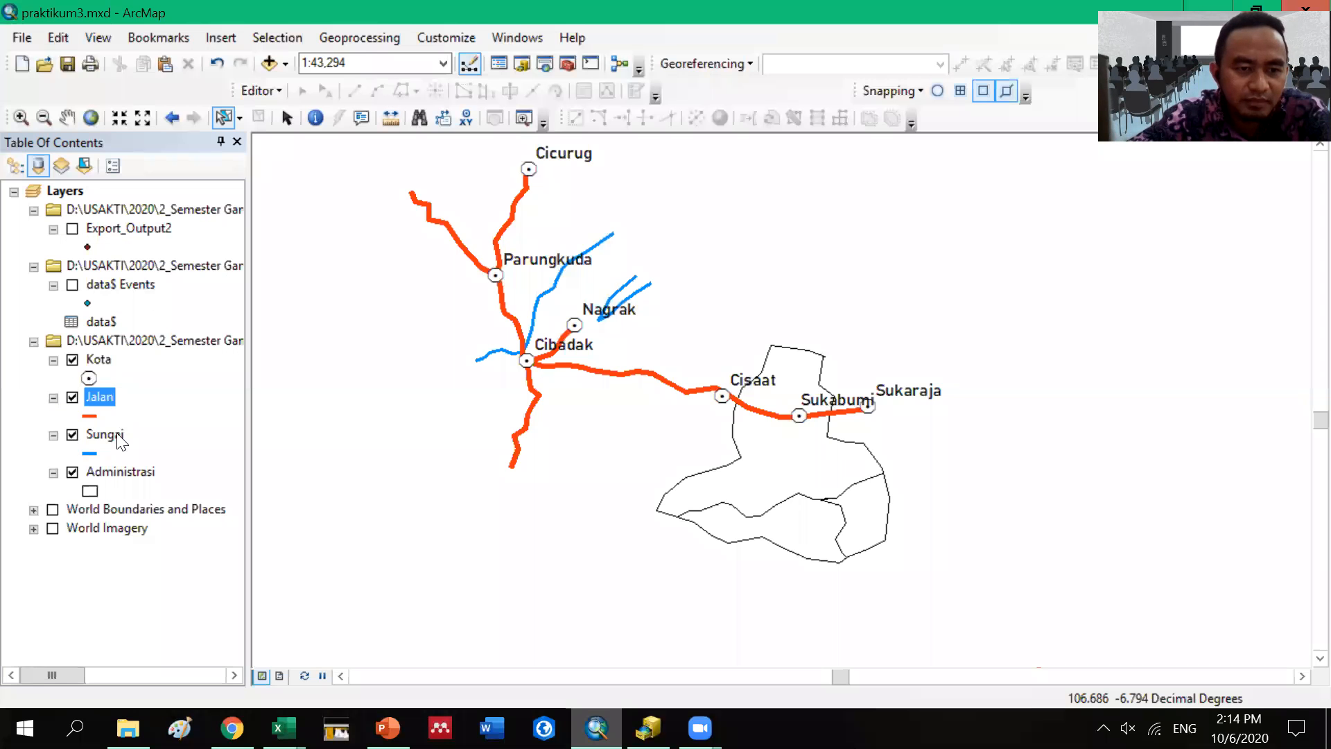
{"action": "left_click", "coordinate": [100, 362]}
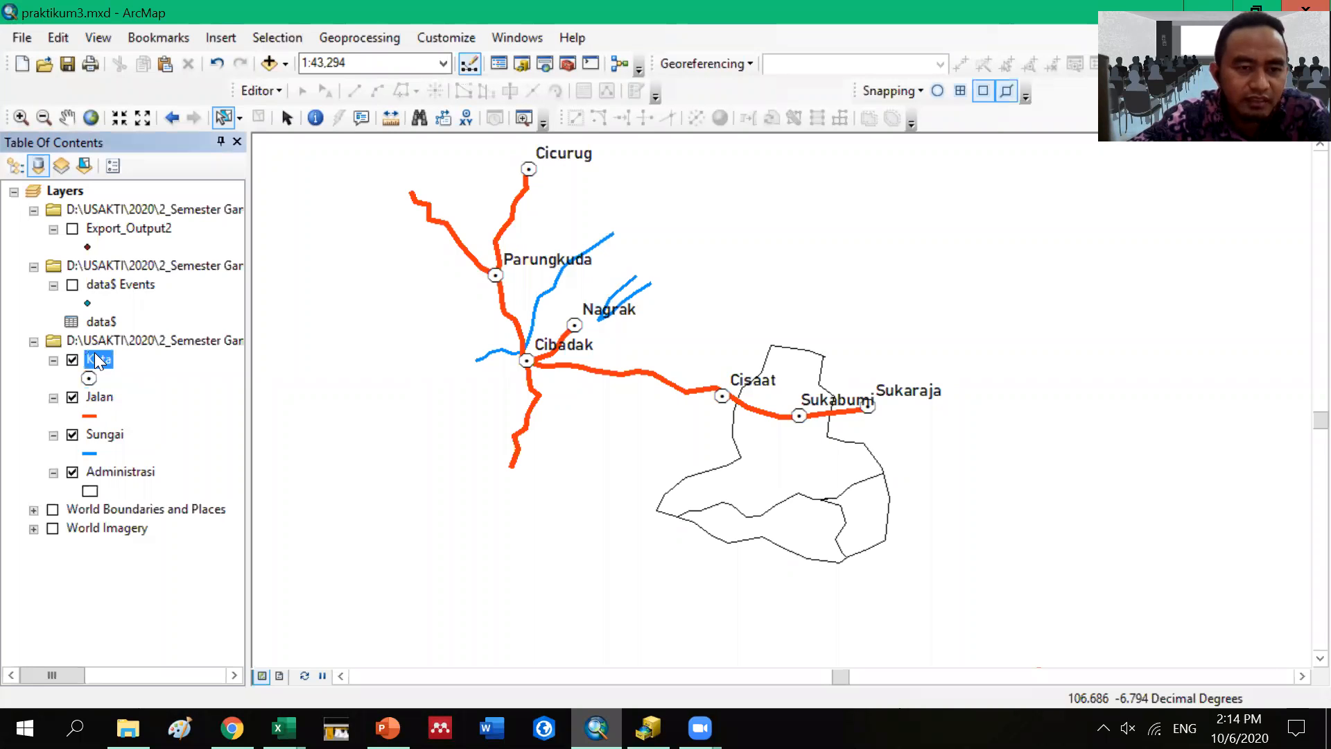
{"action": "right_click", "coordinate": [94, 352]}
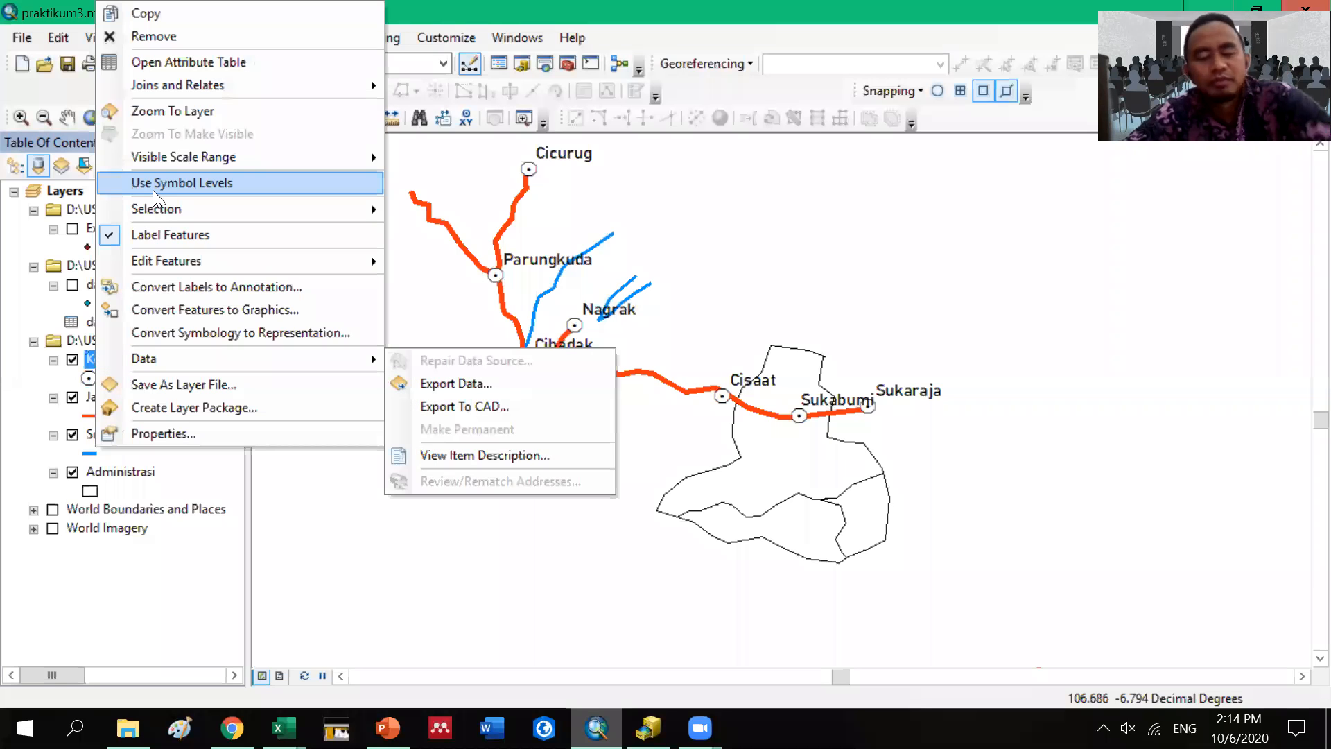
{"action": "left_click", "coordinate": [218, 61]}
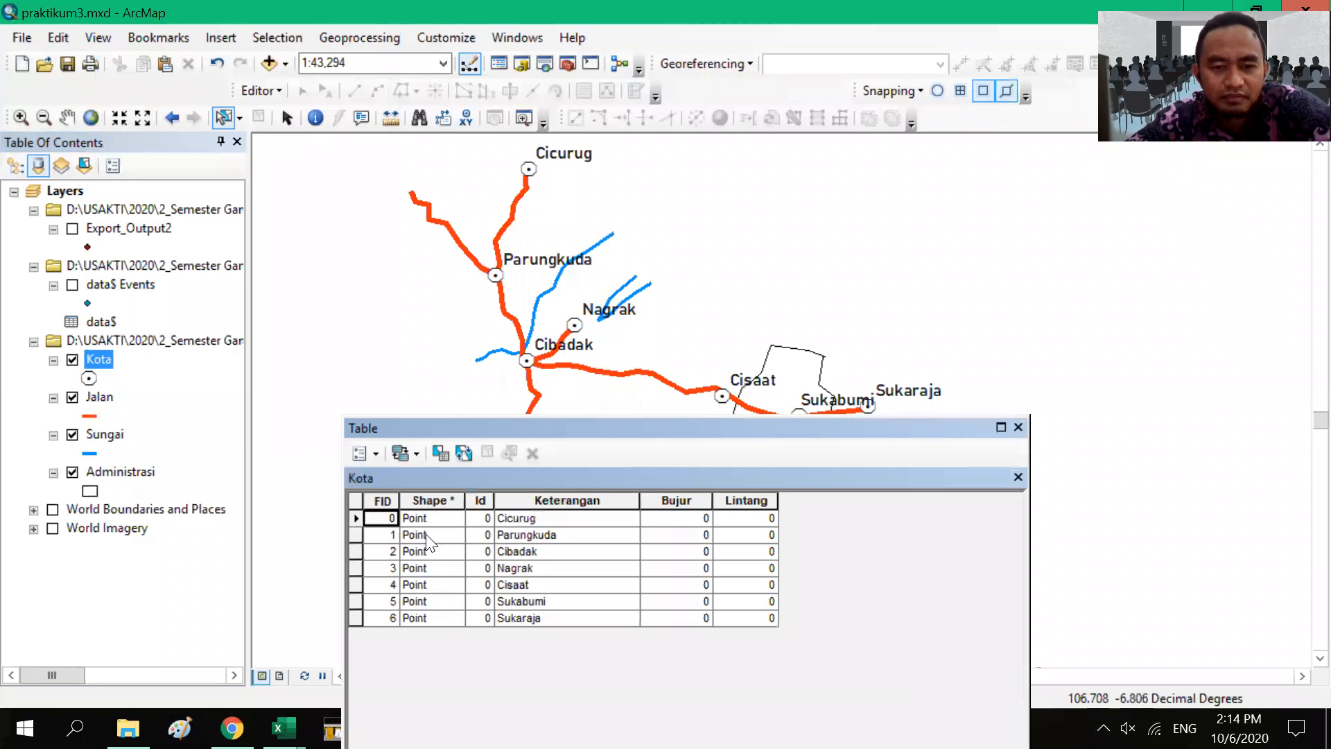
{"action": "left_click", "coordinate": [354, 518]}
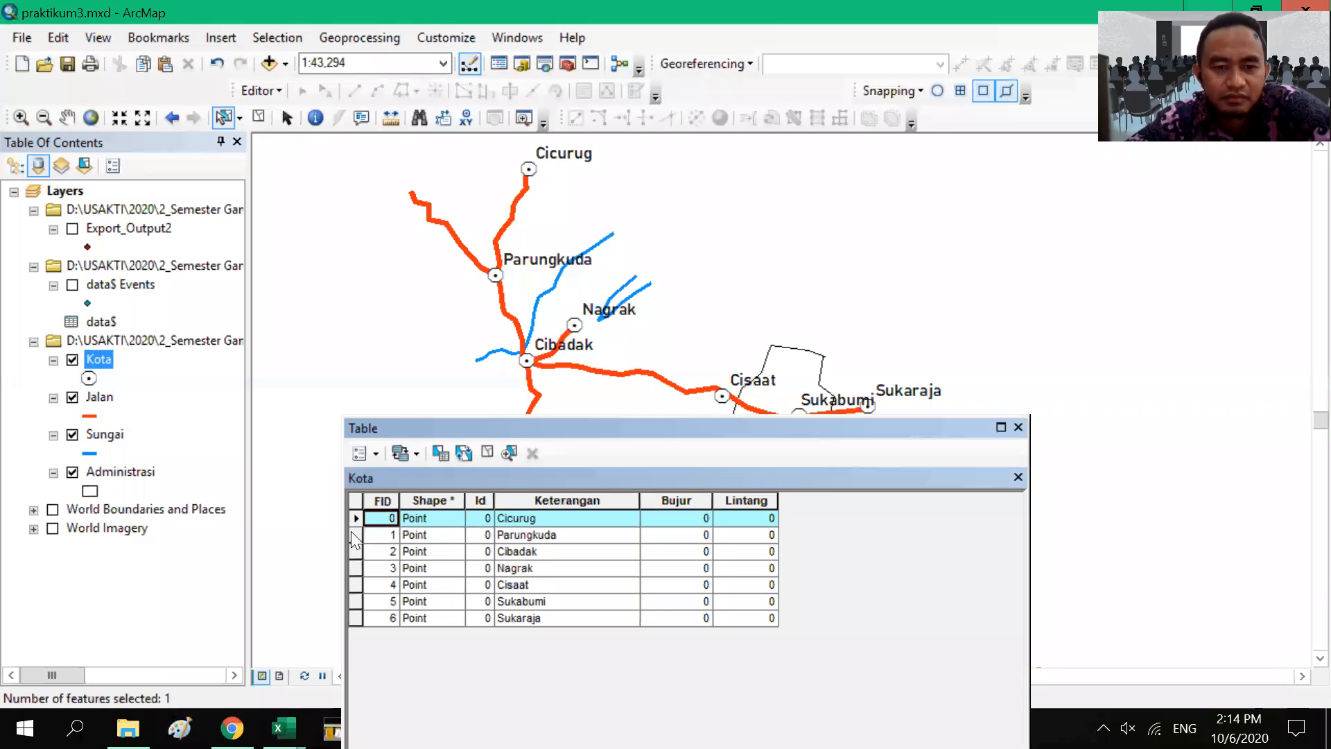
{"action": "double_click", "coordinate": [355, 534]}
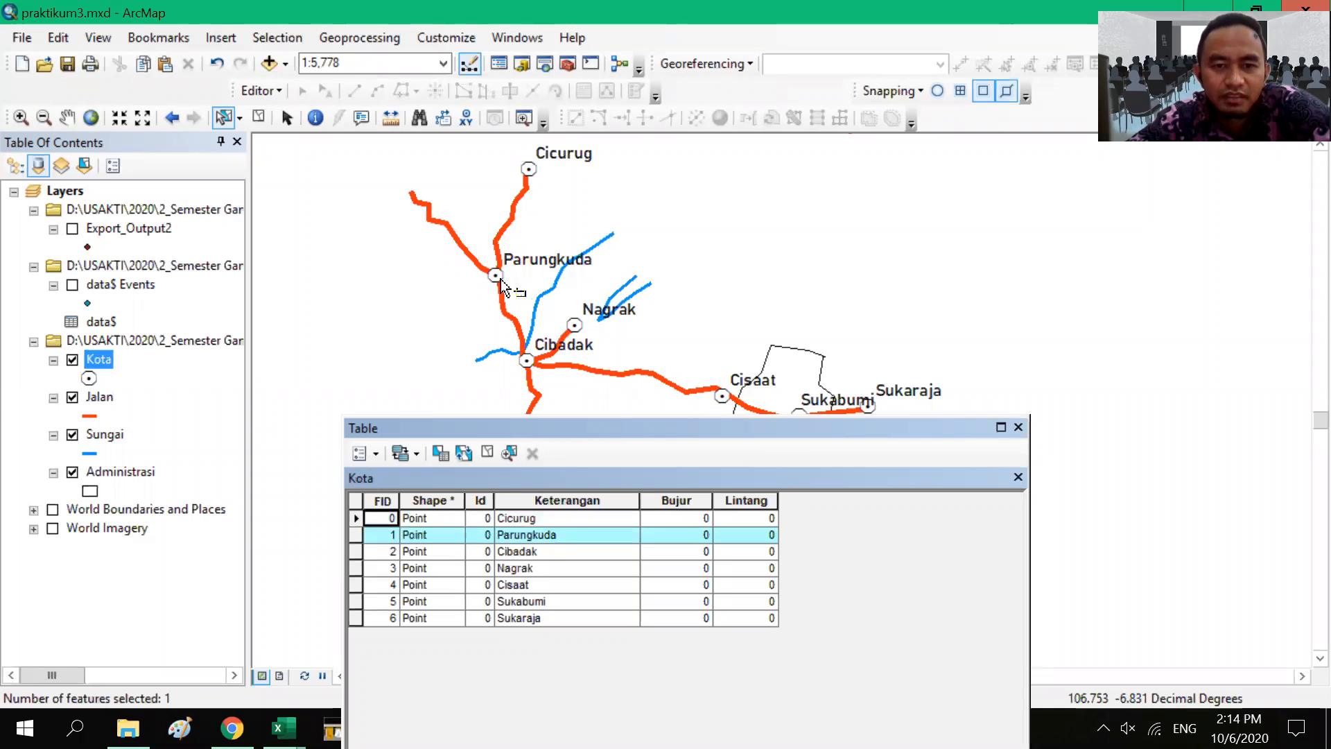
Step: Select the Nagrak record in the Kota attribute table
{"action": "left_click", "coordinate": [352, 533]}
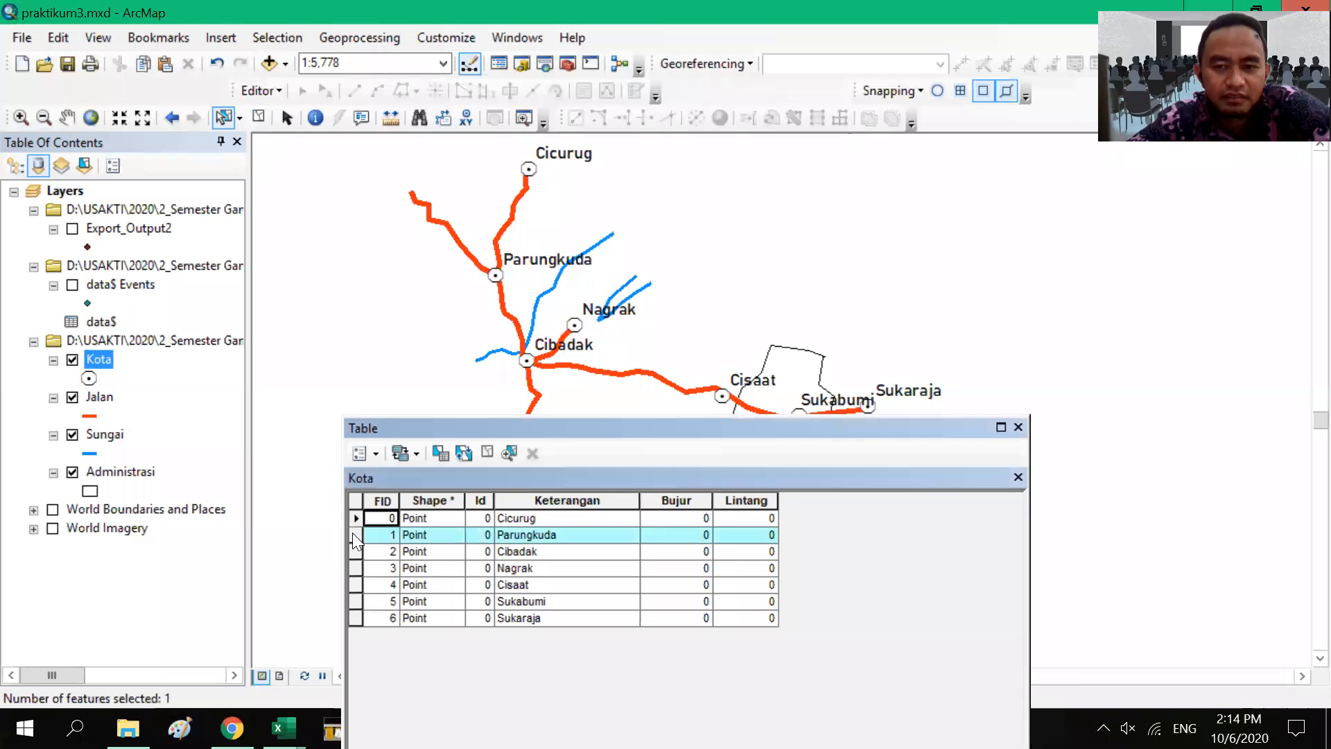
{"action": "left_click", "coordinate": [355, 568]}
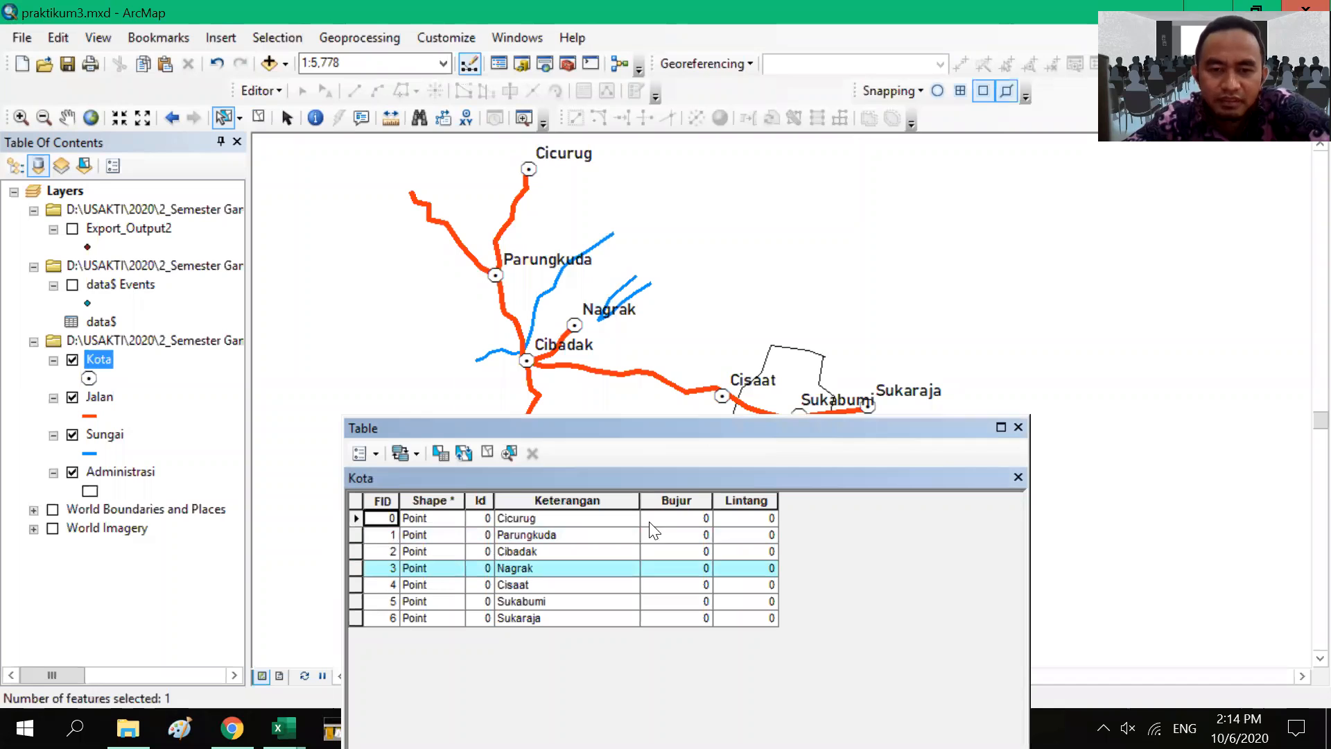
{"action": "right_click", "coordinate": [702, 498]}
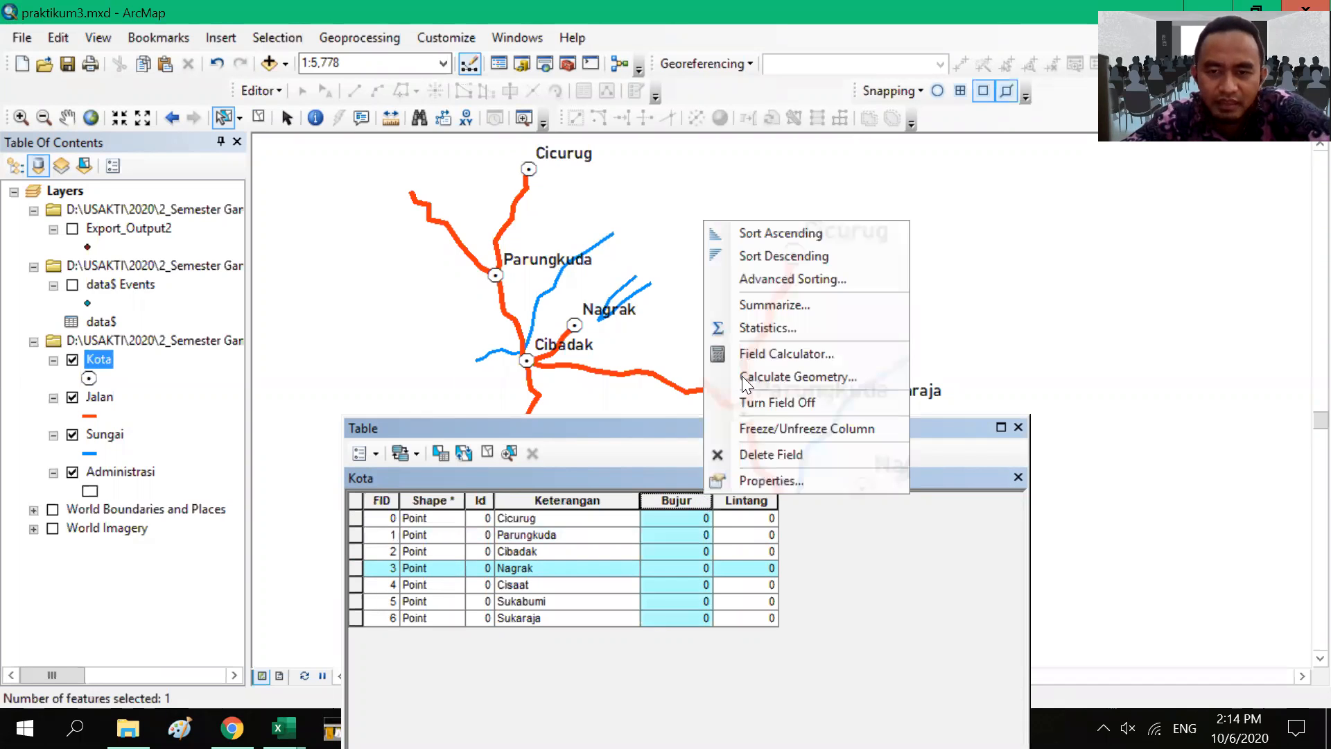
{"action": "left_click", "coordinate": [744, 457]}
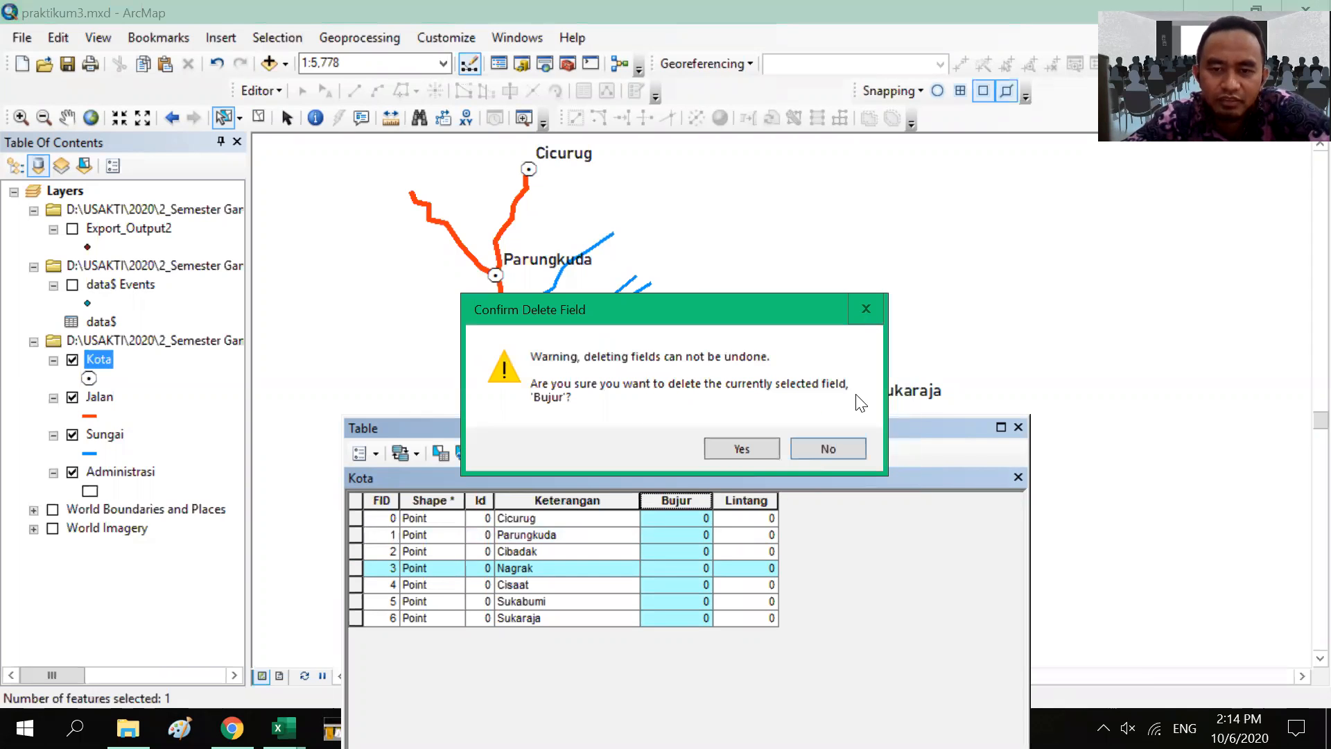
{"action": "left_click", "coordinate": [818, 451]}
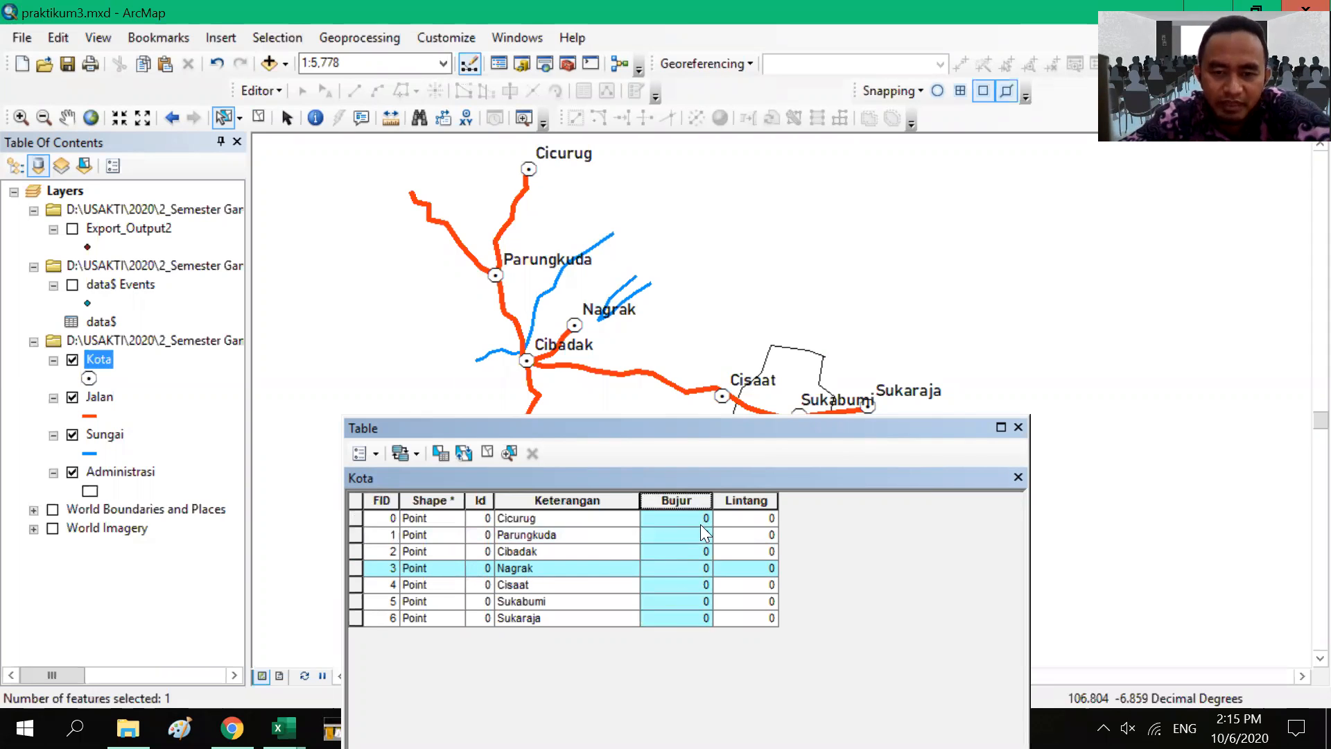
Step: Calculate Bujur for only the selected Nagrak record as X Coordinate of Point, using the data frame's coordinate system and decimal degrees
{"action": "right_click", "coordinate": [696, 500]}
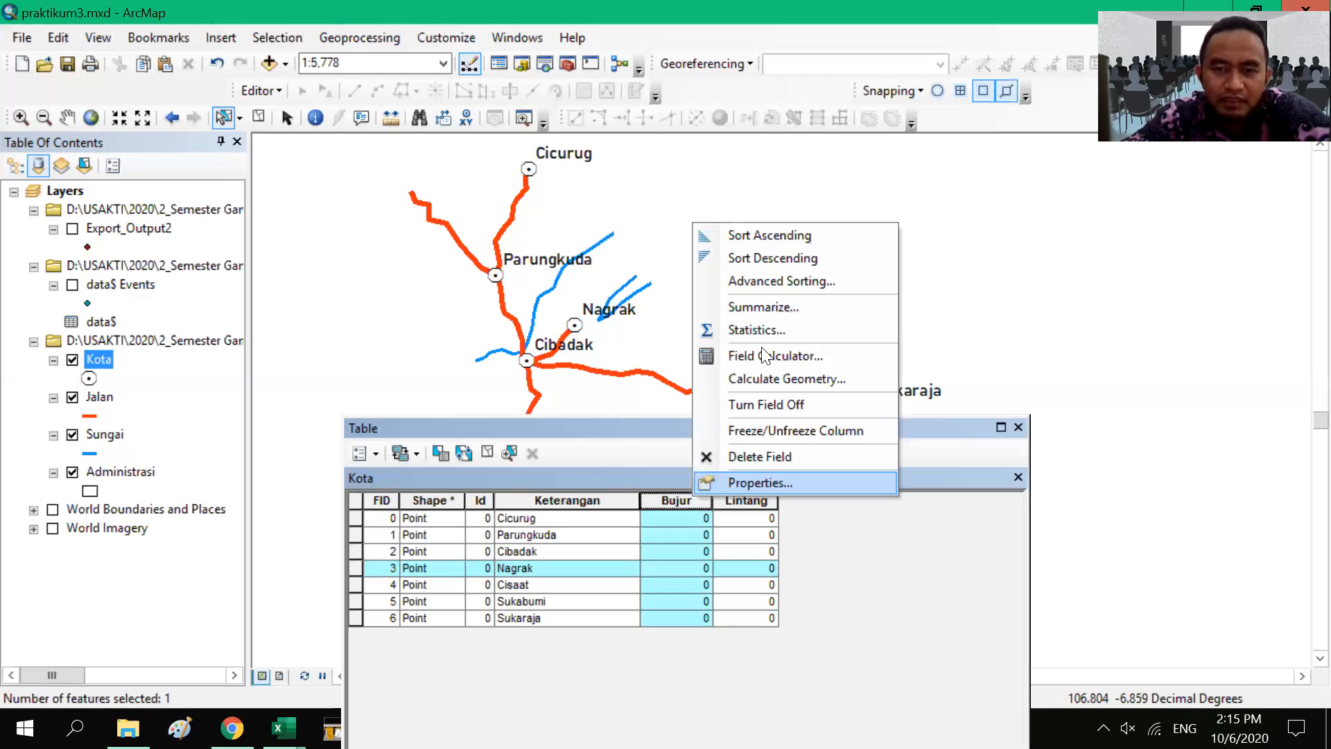
{"action": "left_click", "coordinate": [766, 378]}
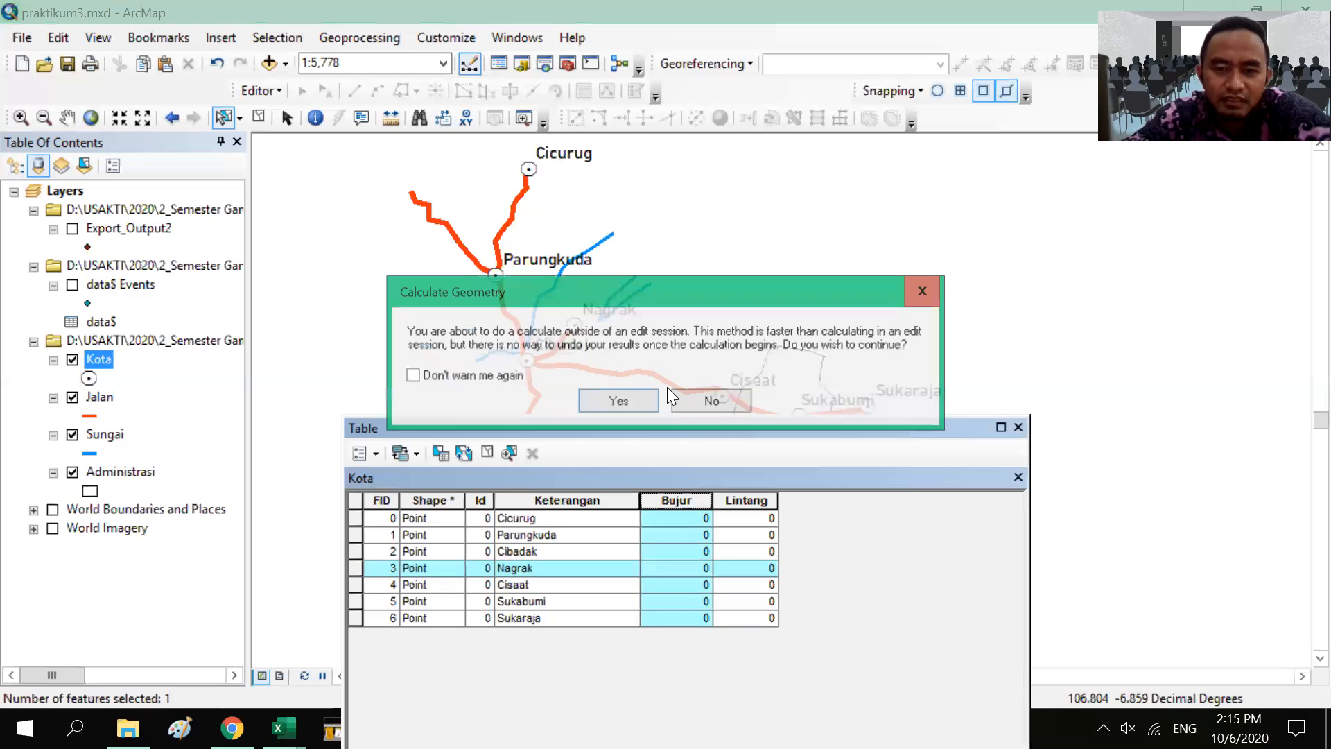
{"action": "left_click", "coordinate": [649, 401]}
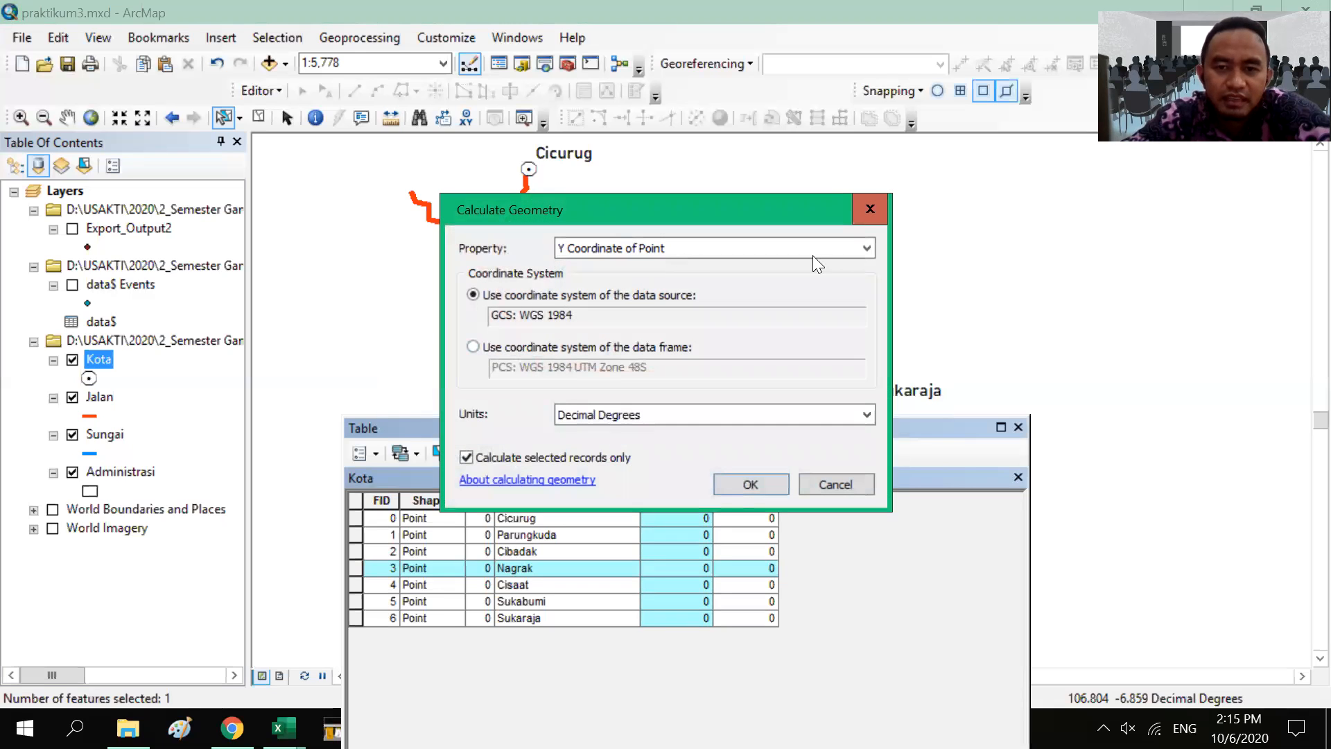
{"action": "left_click", "coordinate": [765, 254]}
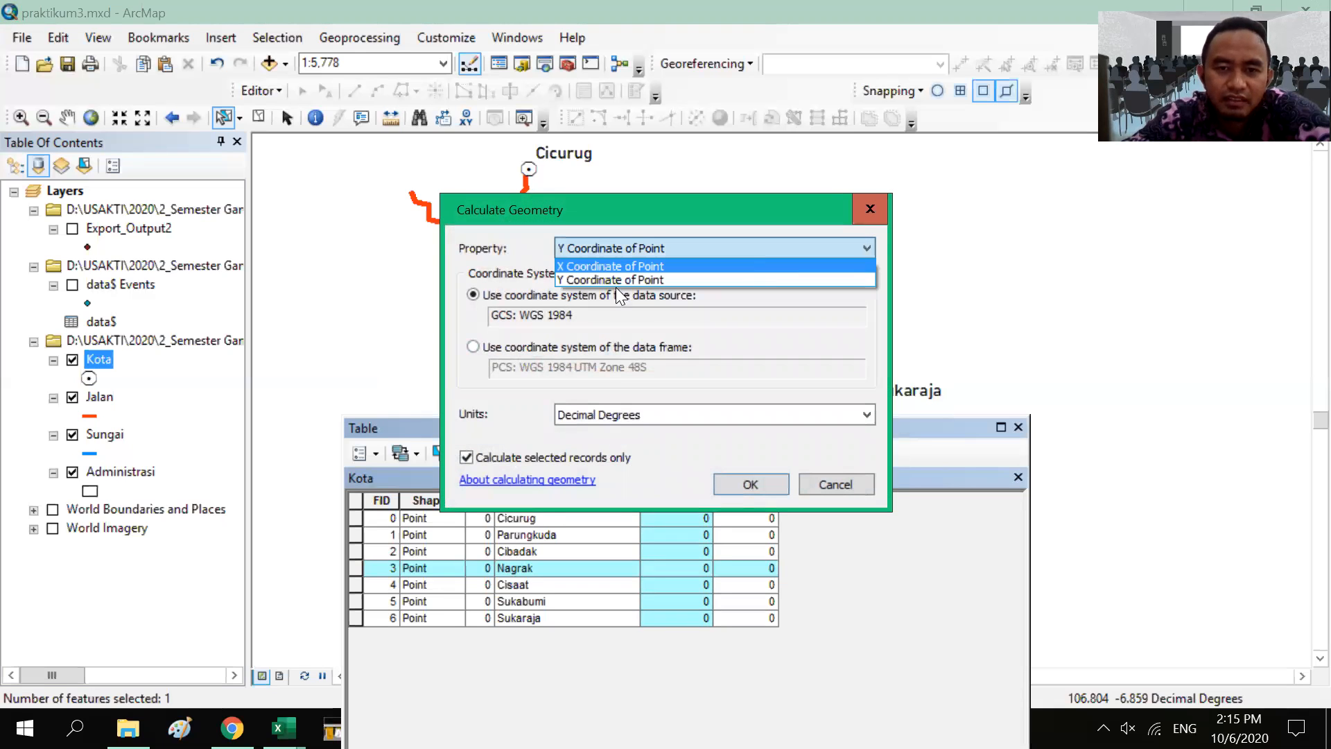
{"action": "left_click", "coordinate": [470, 348]}
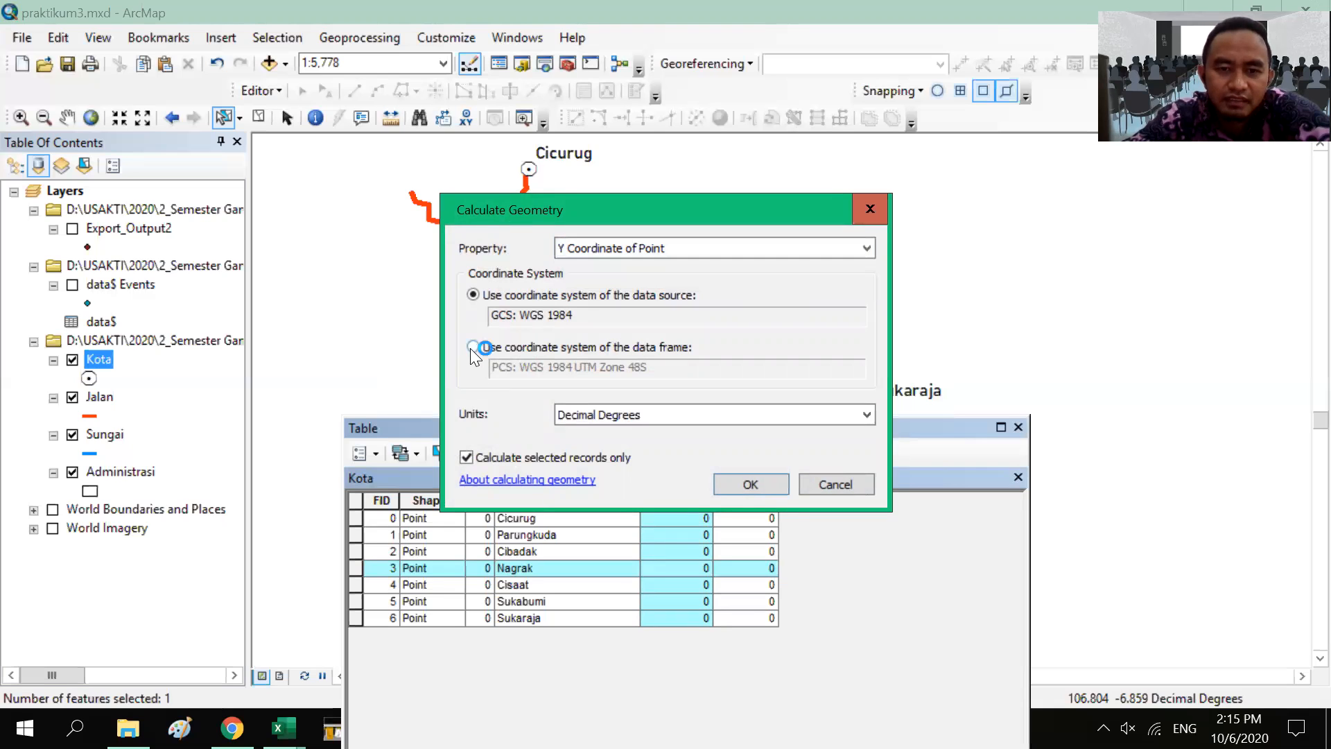
{"action": "left_click", "coordinate": [472, 348]}
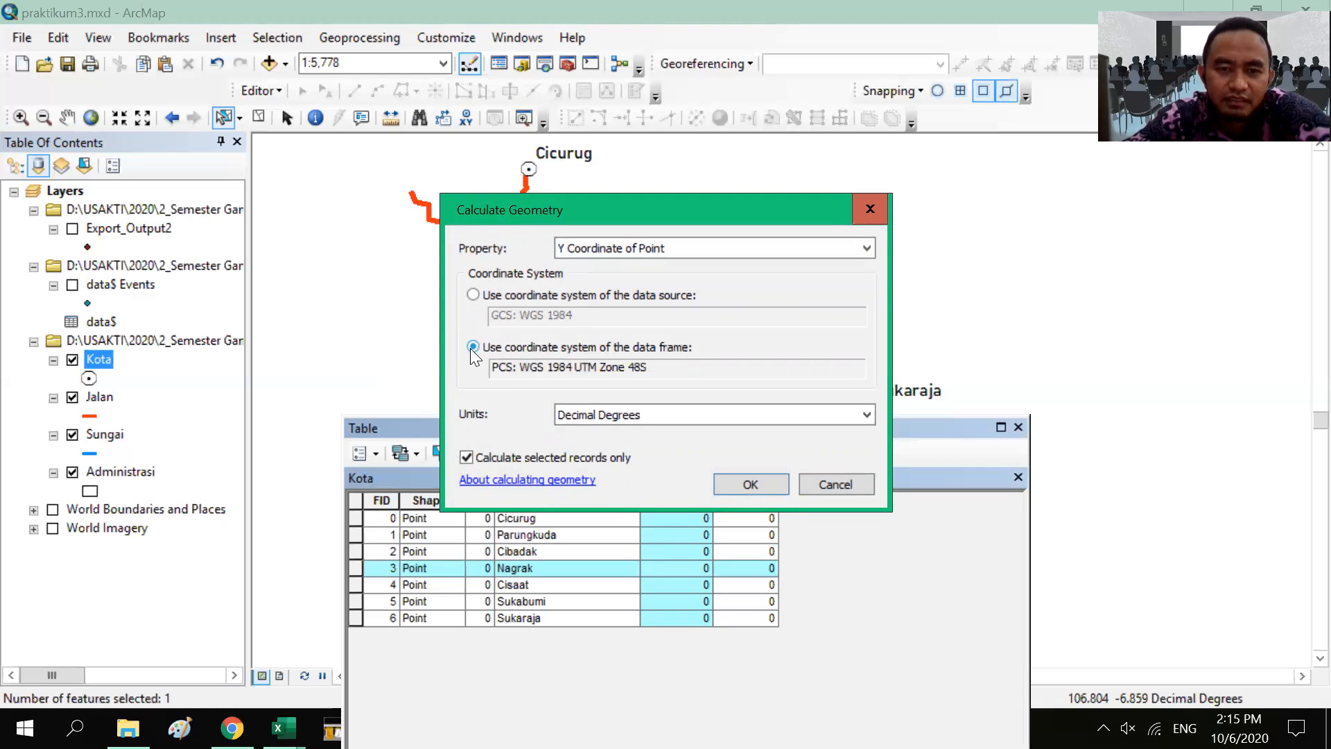
{"action": "left_click", "coordinate": [867, 248]}
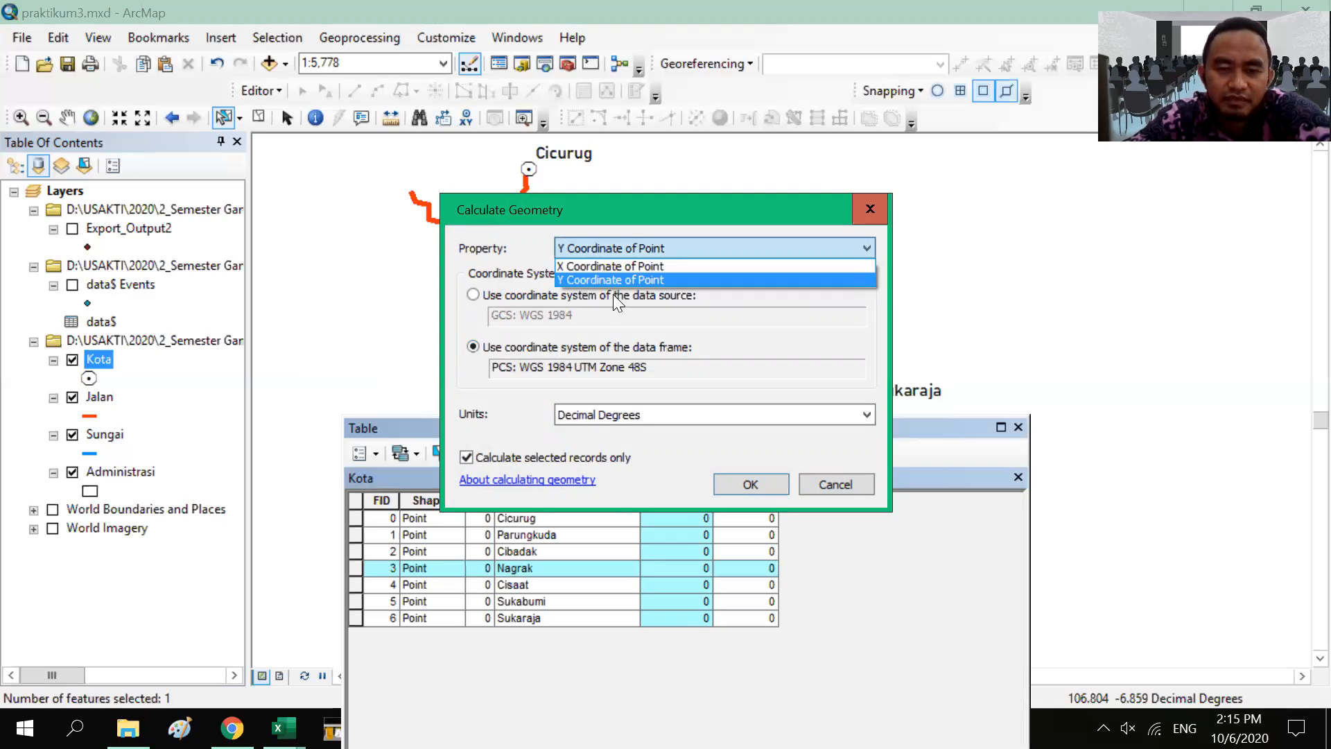
{"action": "left_click", "coordinate": [635, 265]}
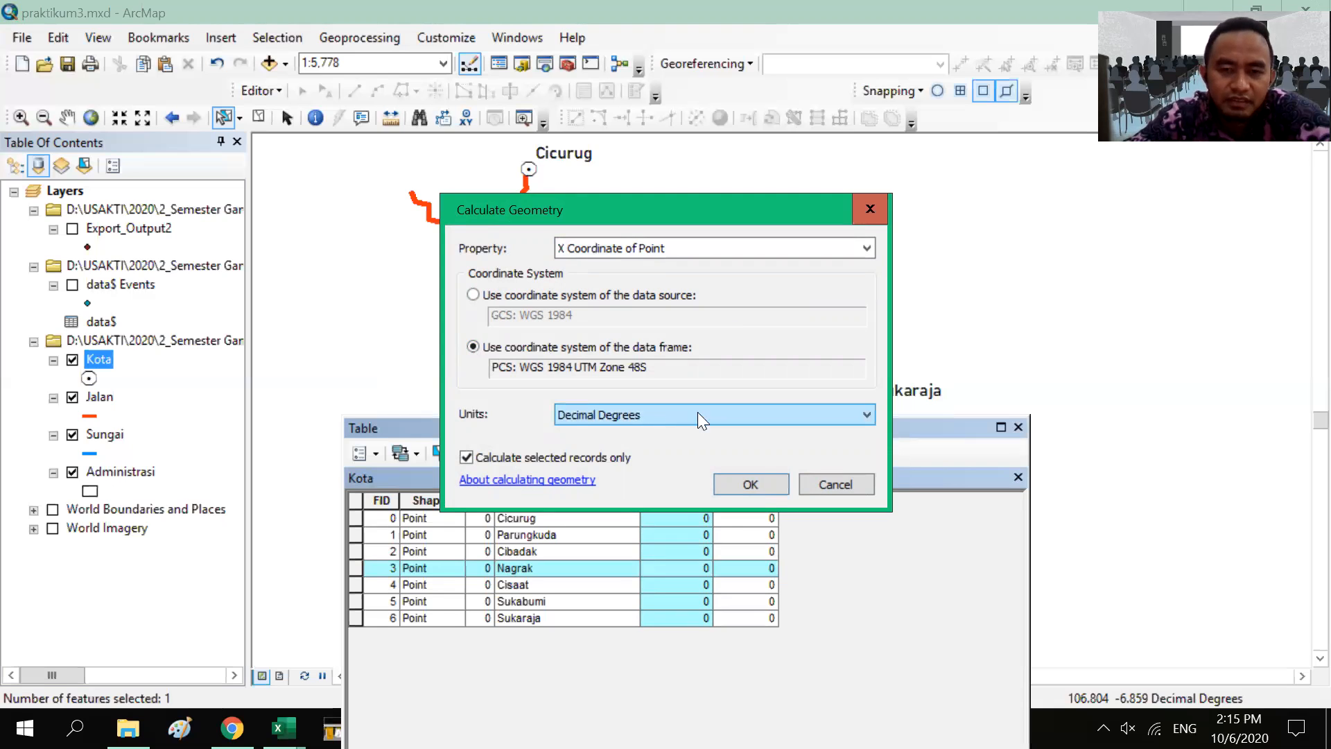
{"action": "left_click", "coordinate": [762, 485]}
{"action": "left_click", "coordinate": [628, 402]}
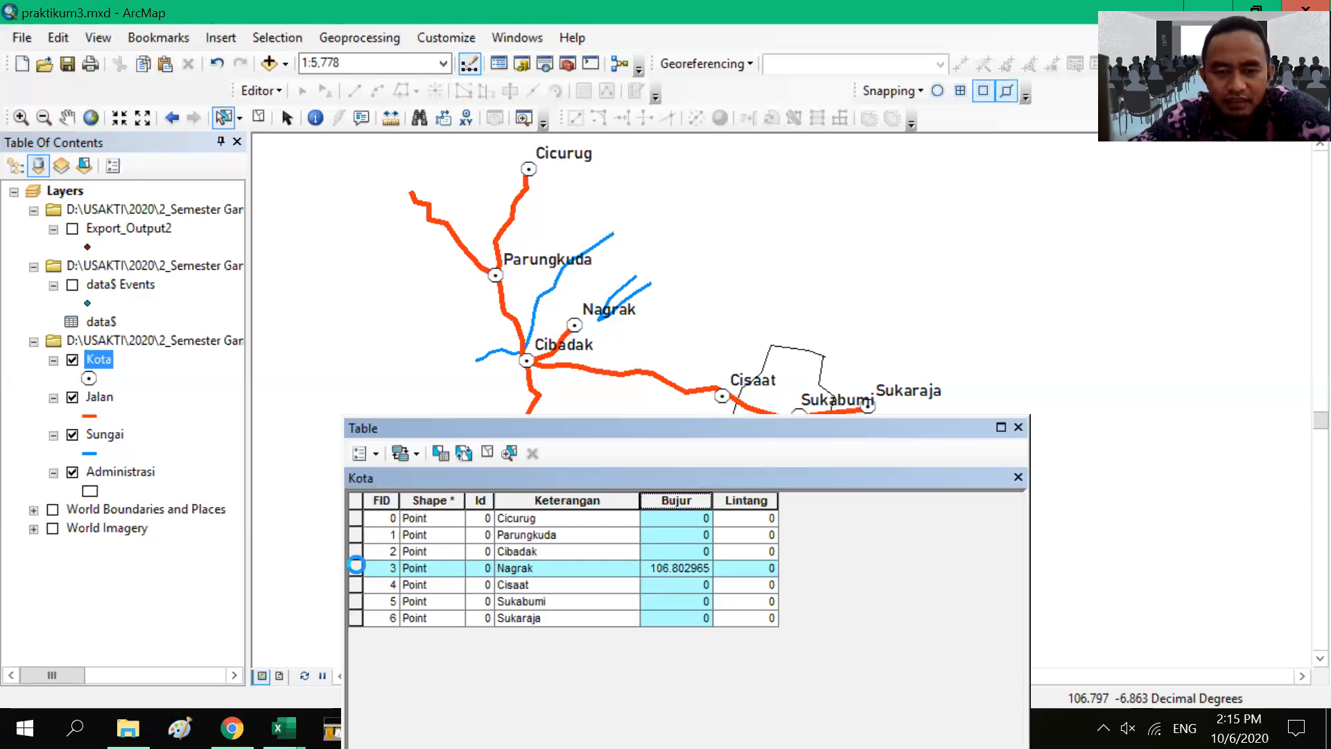
Step: Sort the Kota table by Bujur in ascending order and clear the Nagrak selection
{"action": "left_click", "coordinate": [665, 500]}
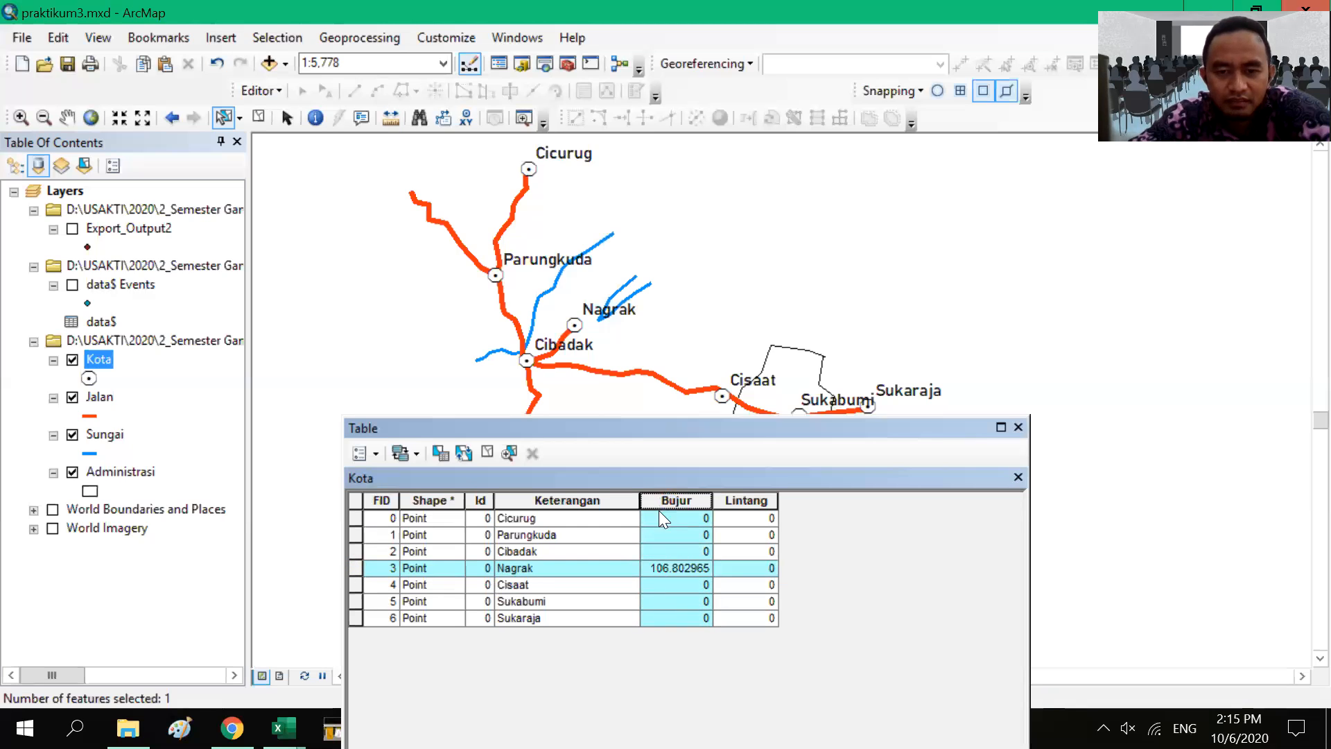
{"action": "double_click", "coordinate": [660, 499]}
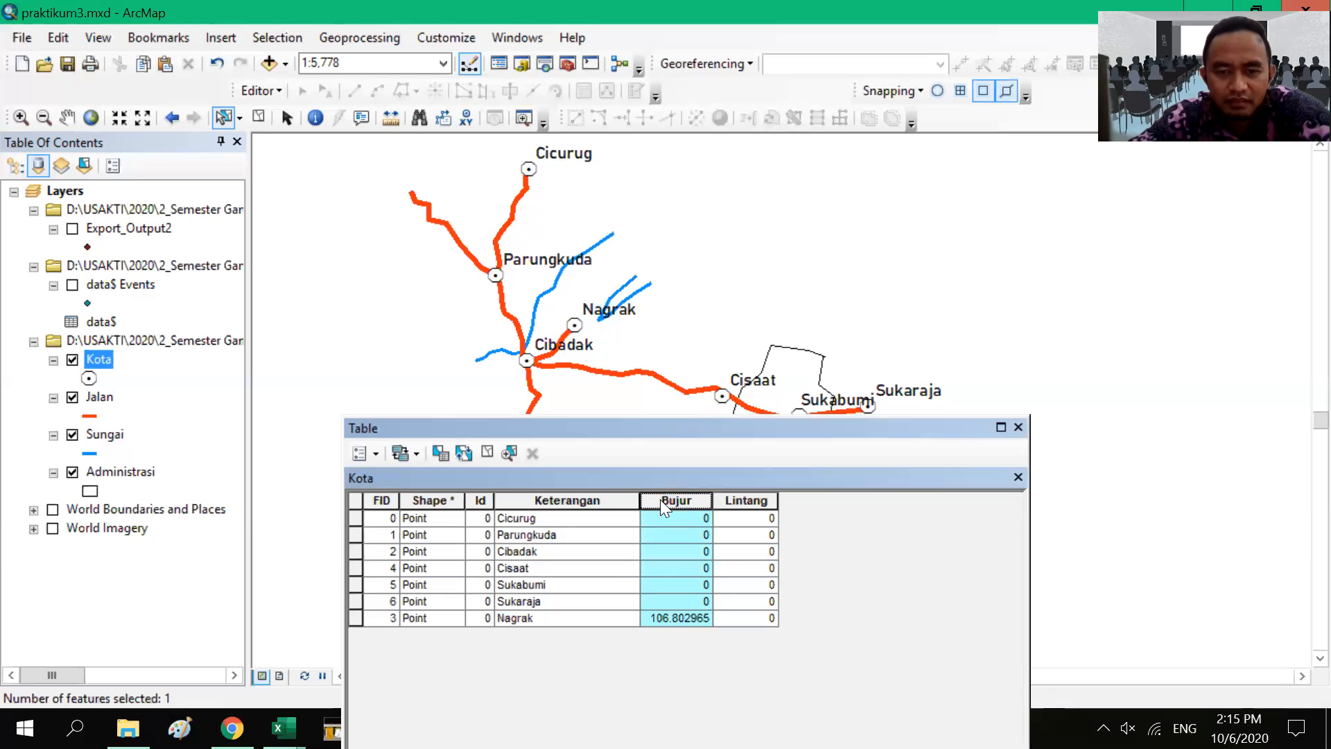
{"action": "left_click", "coordinate": [386, 616]}
{"action": "left_click", "coordinate": [353, 618]}
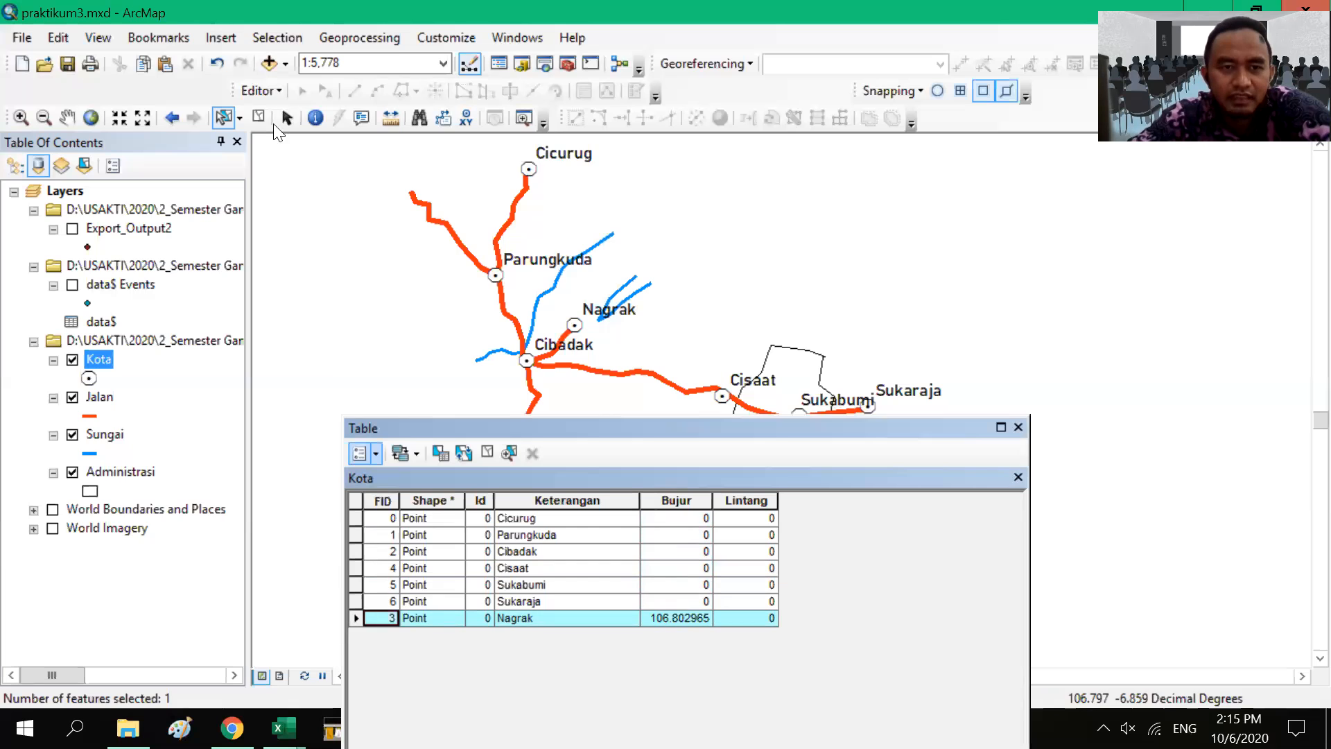
{"action": "left_click", "coordinate": [258, 118]}
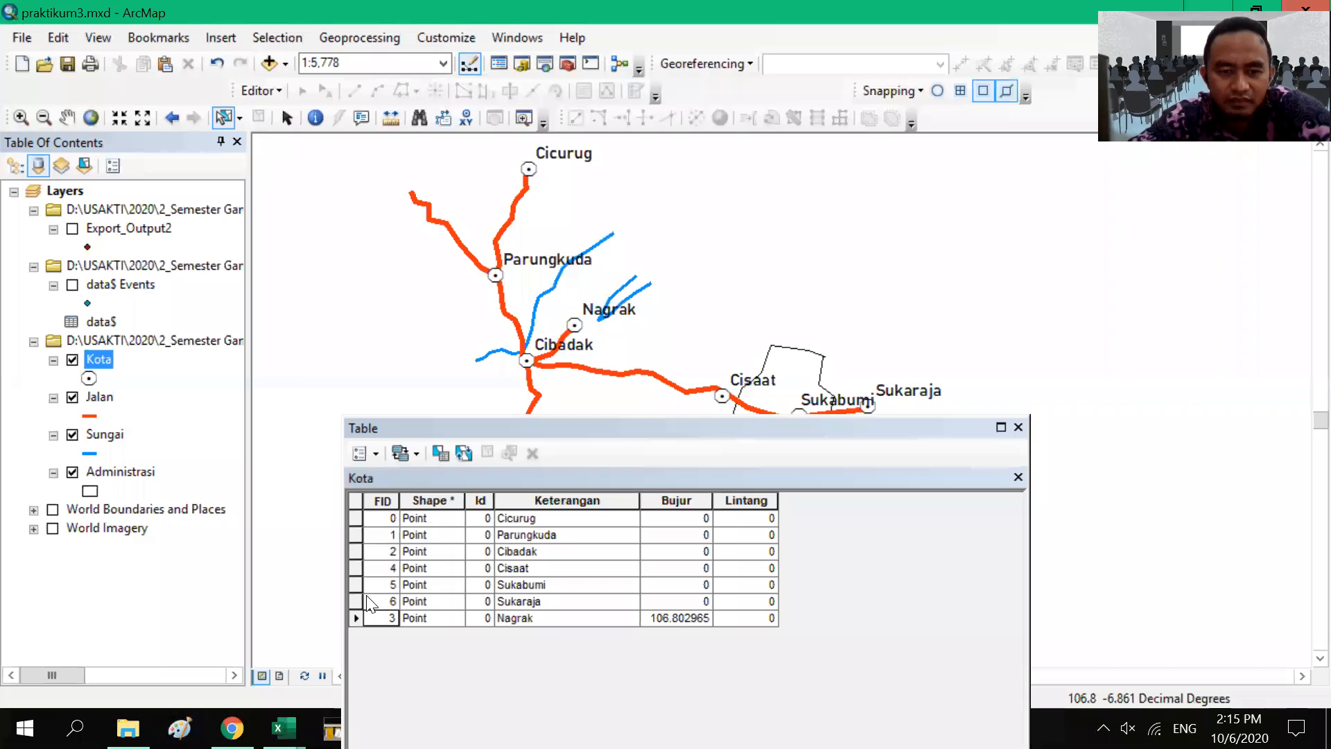
Step: Select the Cisaat, Sukabumi, Sukaraja and Nagrak records, add Cibadak to the selection, and clear all selected features
{"action": "left_click_drag", "start_coordinate": [367, 572], "coordinate": [356, 617]}
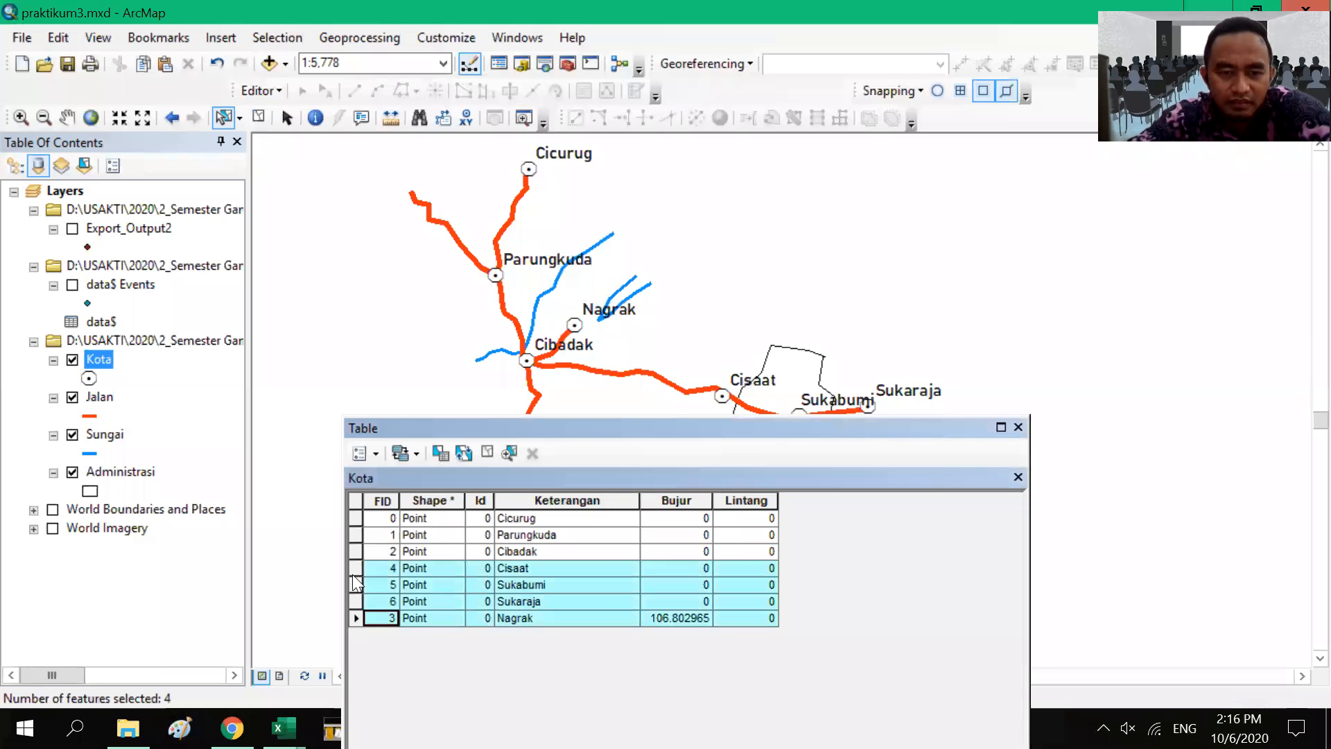
{"action": "left_click", "coordinate": [355, 552], "text": "ctrl"}
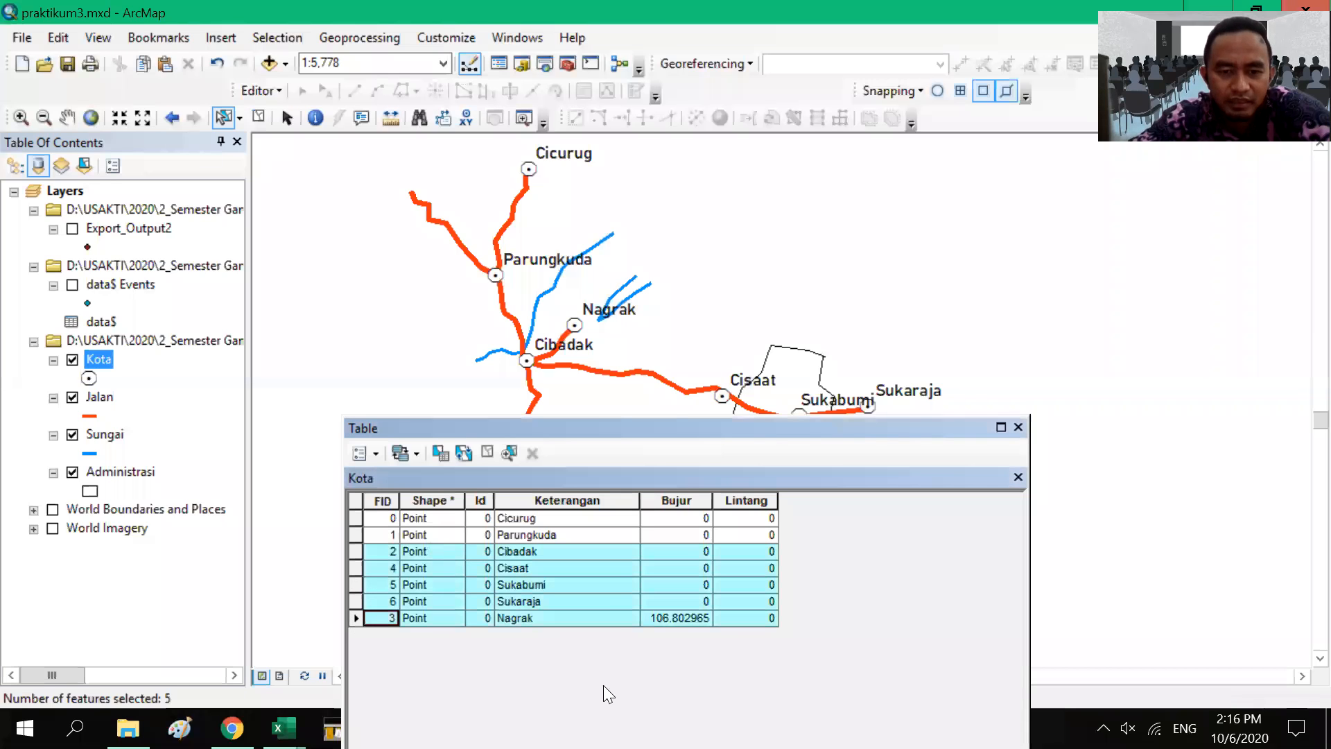
{"action": "left_click", "coordinate": [668, 505]}
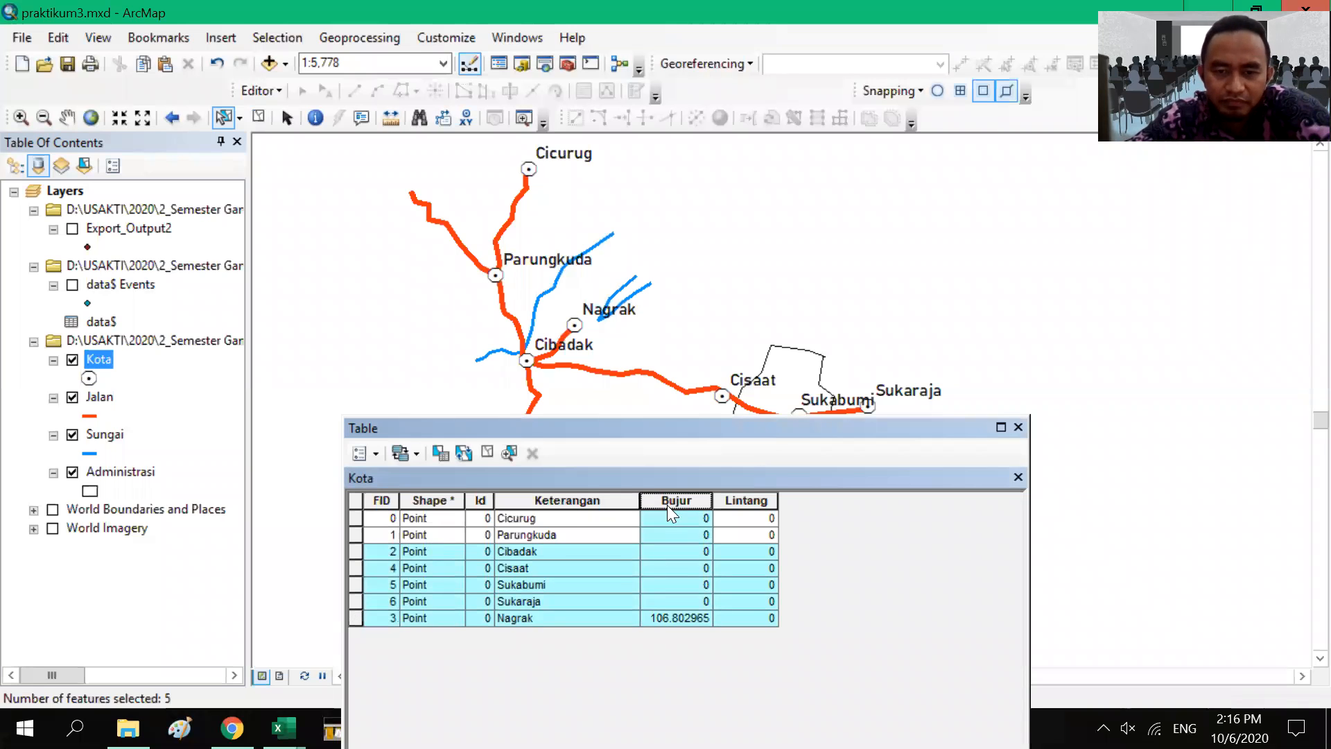
{"action": "left_click", "coordinate": [259, 119]}
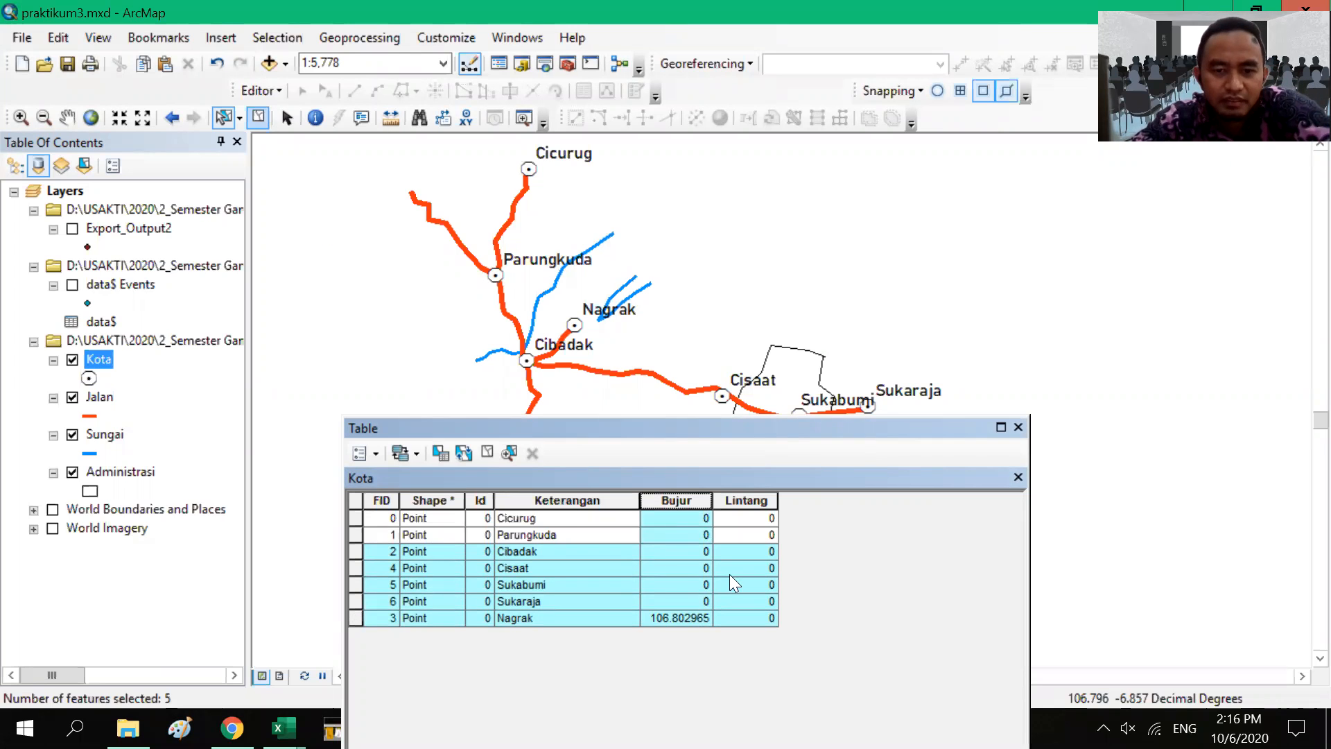
Step: Calculate the Bujur field for all Kota records as X Coordinate of Point in decimal degrees
{"action": "right_click", "coordinate": [684, 495]}
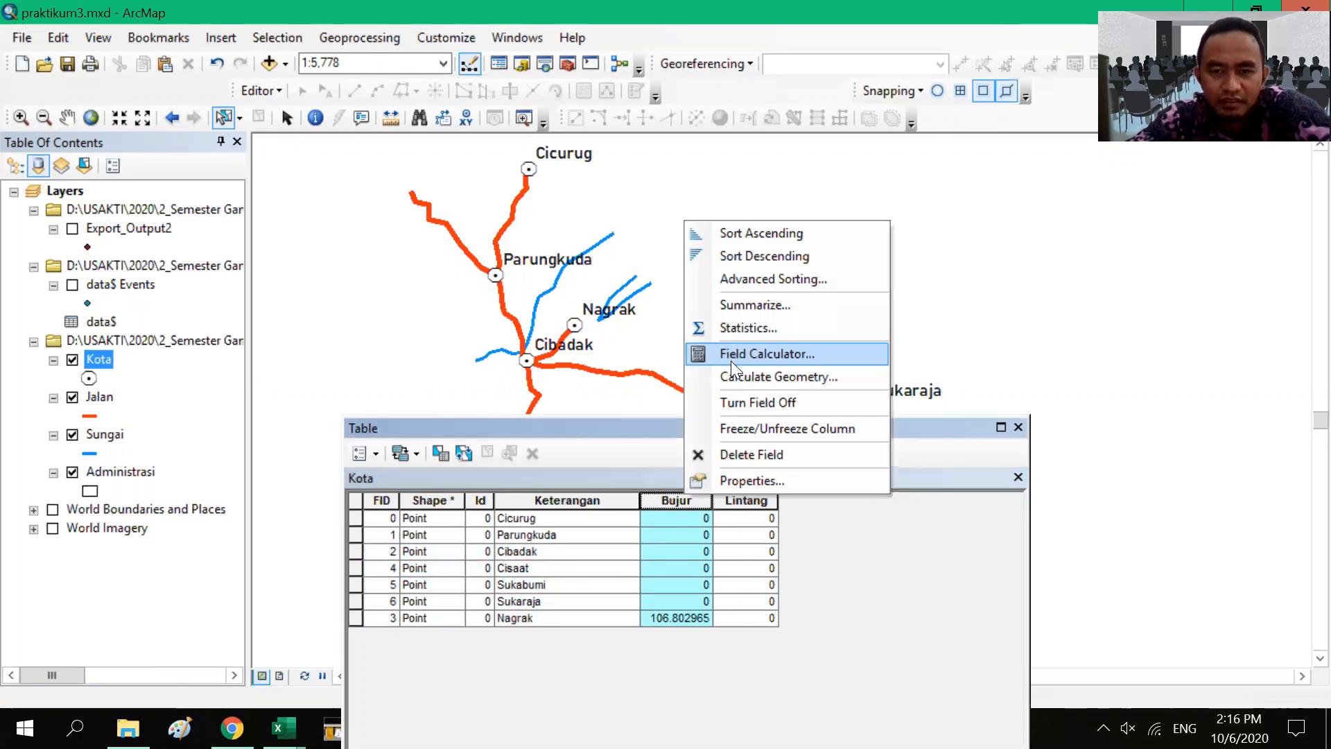
{"action": "left_click", "coordinate": [734, 377]}
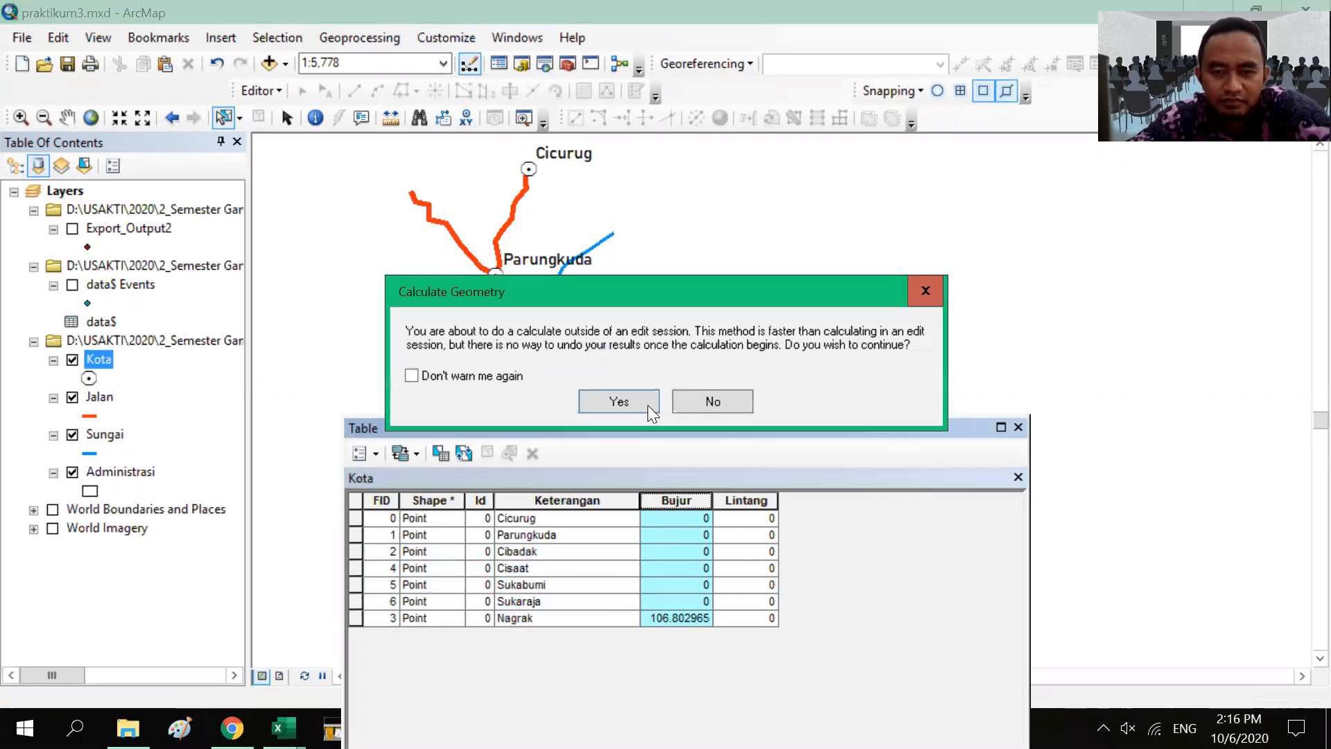
{"action": "left_click", "coordinate": [645, 399]}
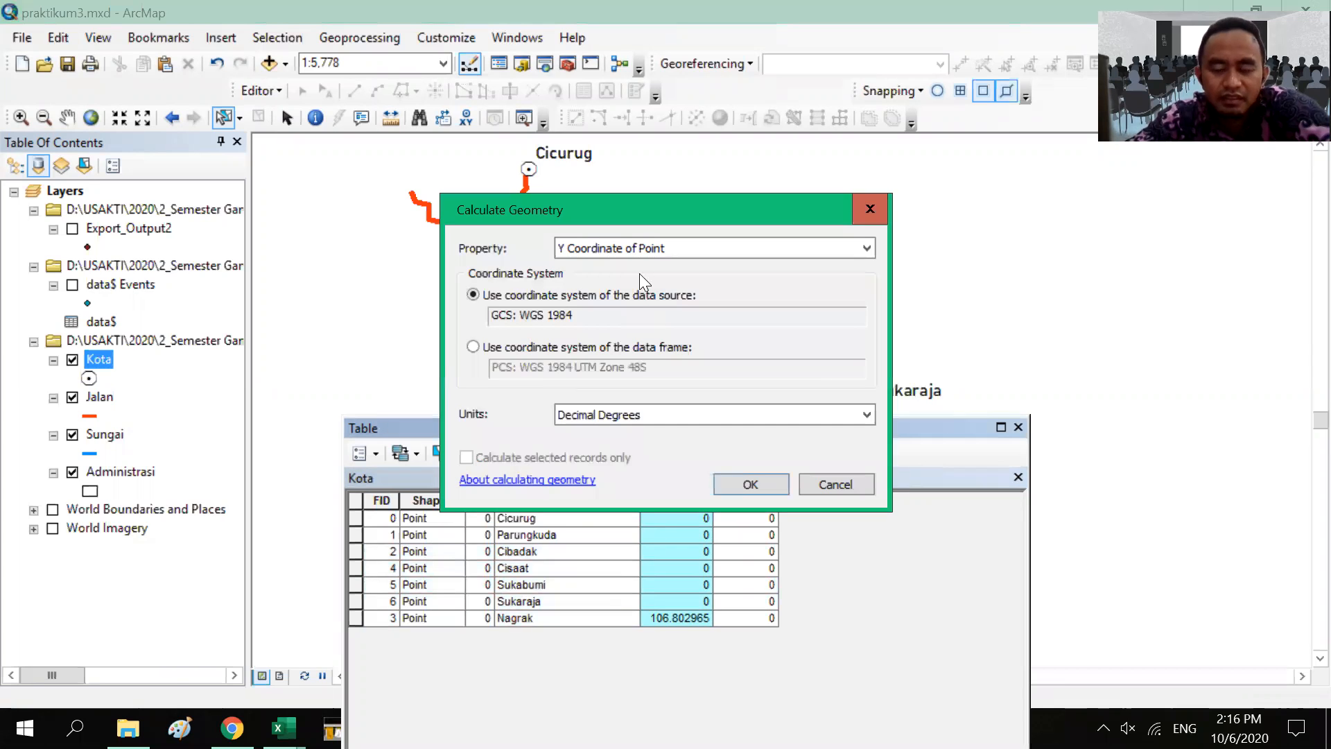
{"action": "left_click", "coordinate": [711, 254]}
{"action": "left_click", "coordinate": [707, 267]}
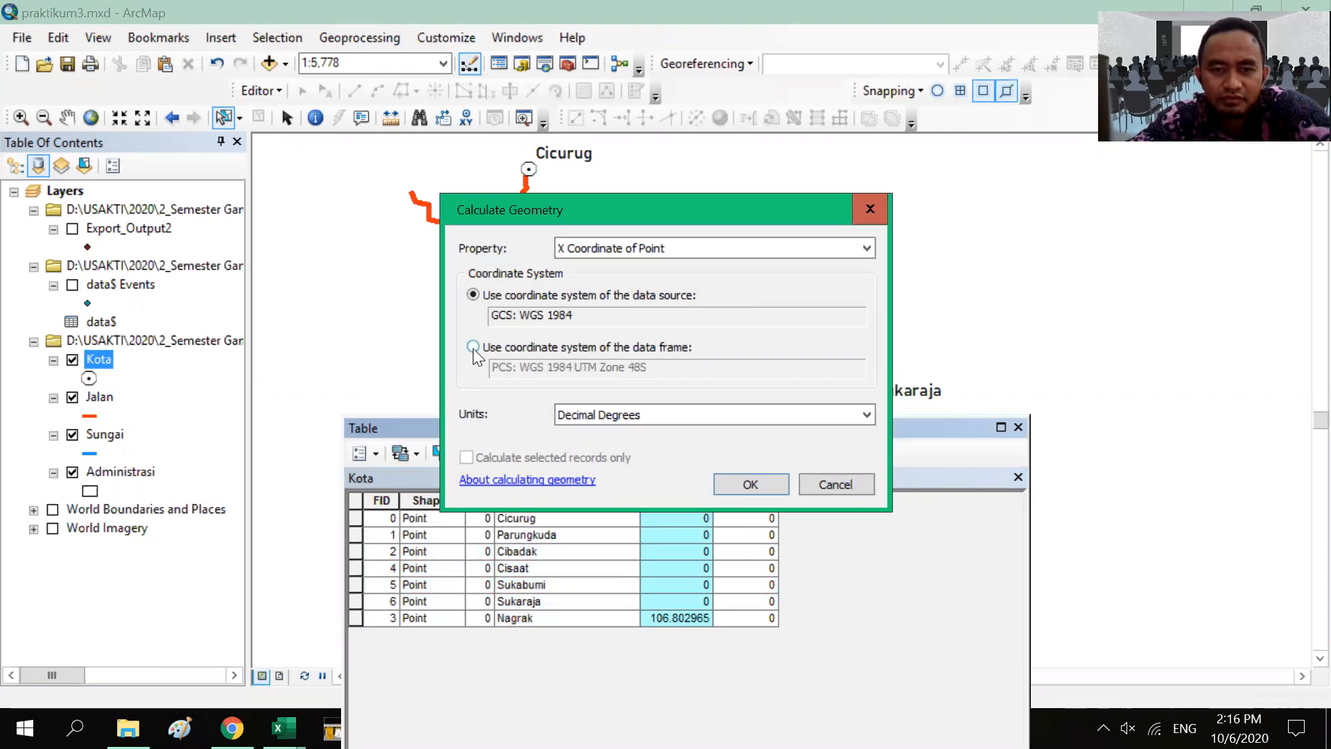
{"action": "left_click", "coordinate": [735, 483]}
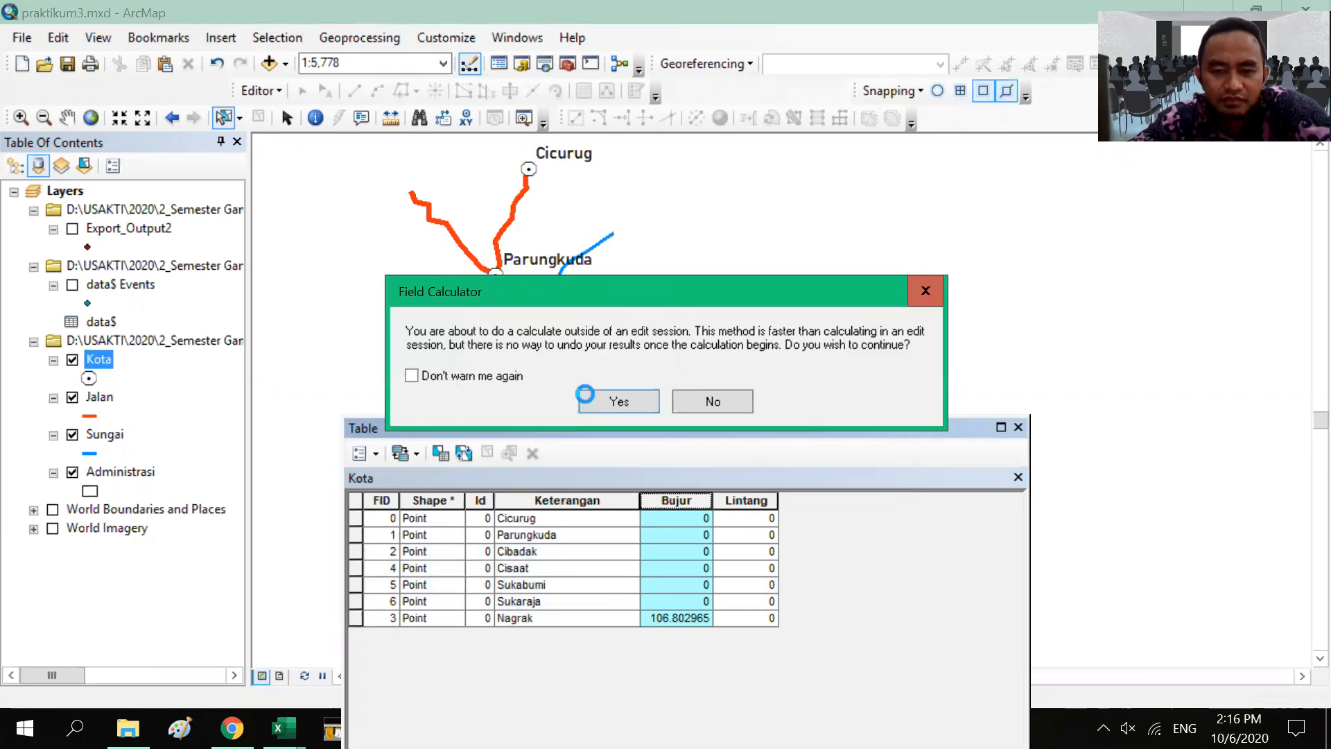
{"action": "left_click", "coordinate": [586, 395]}
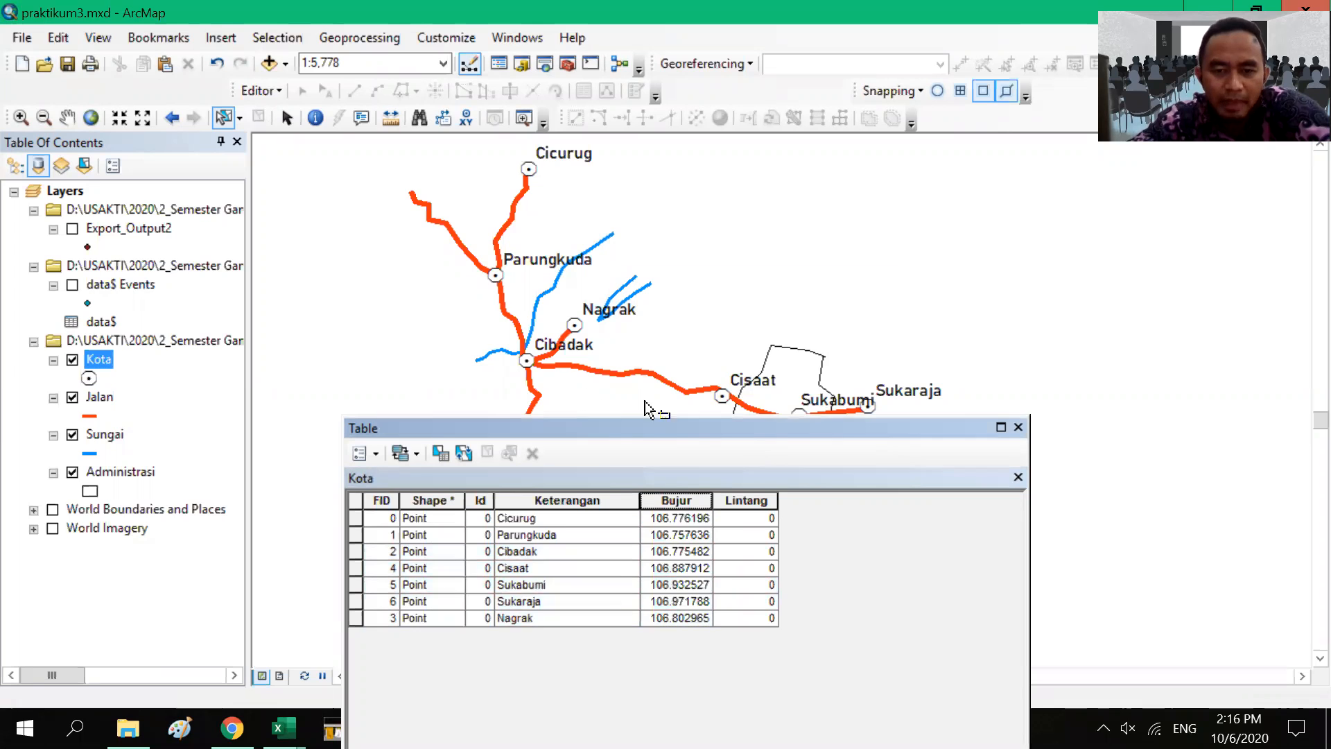
Step: Calculate Lintang for all Kota records as Y Coordinate of Point in decimal degrees, using the data frame's coordinate system, and close the table
{"action": "right_click", "coordinate": [753, 499]}
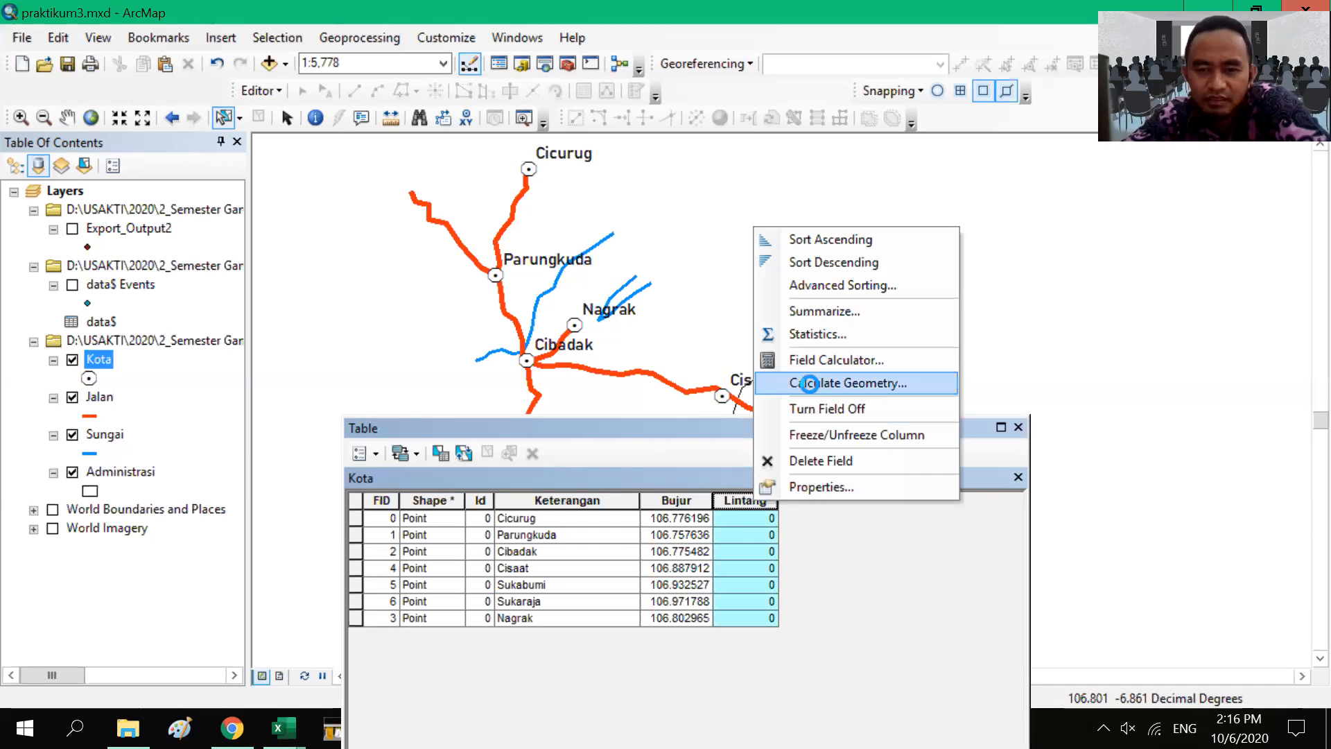
{"action": "left_click", "coordinate": [810, 384]}
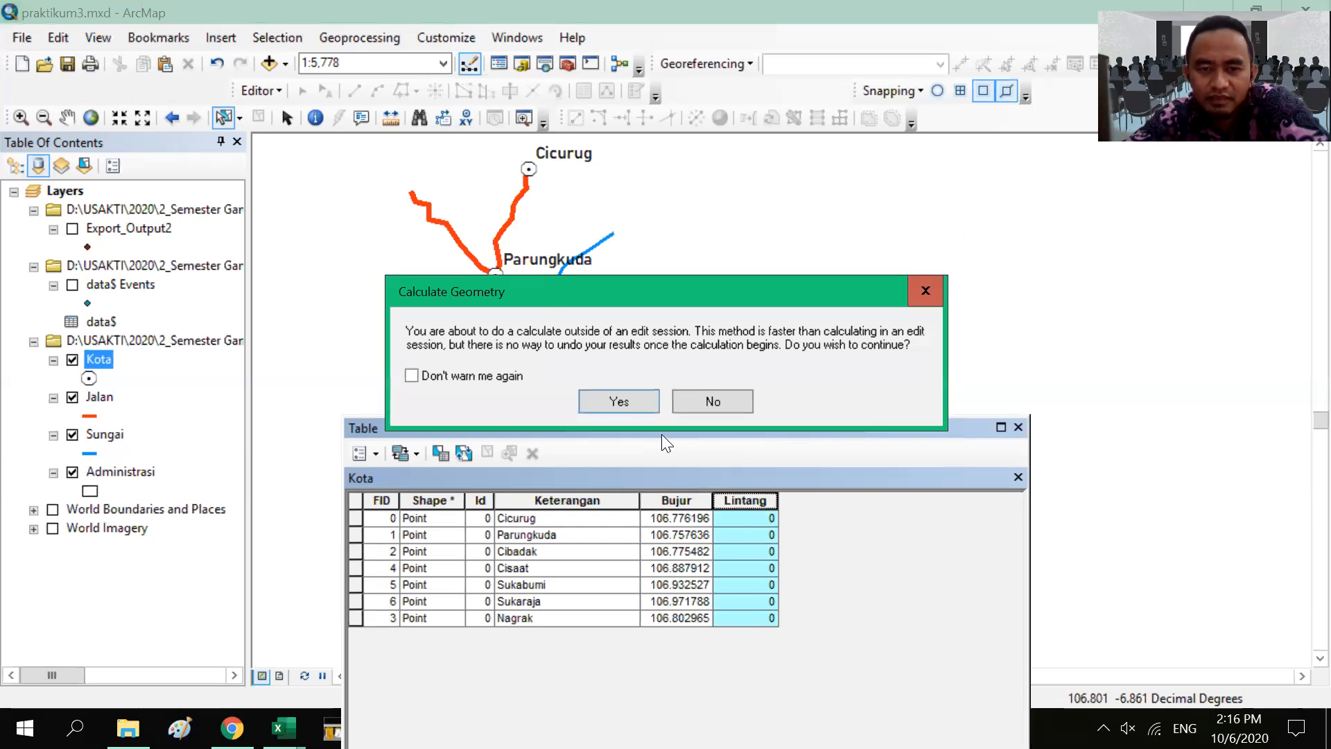
{"action": "left_click", "coordinate": [642, 400]}
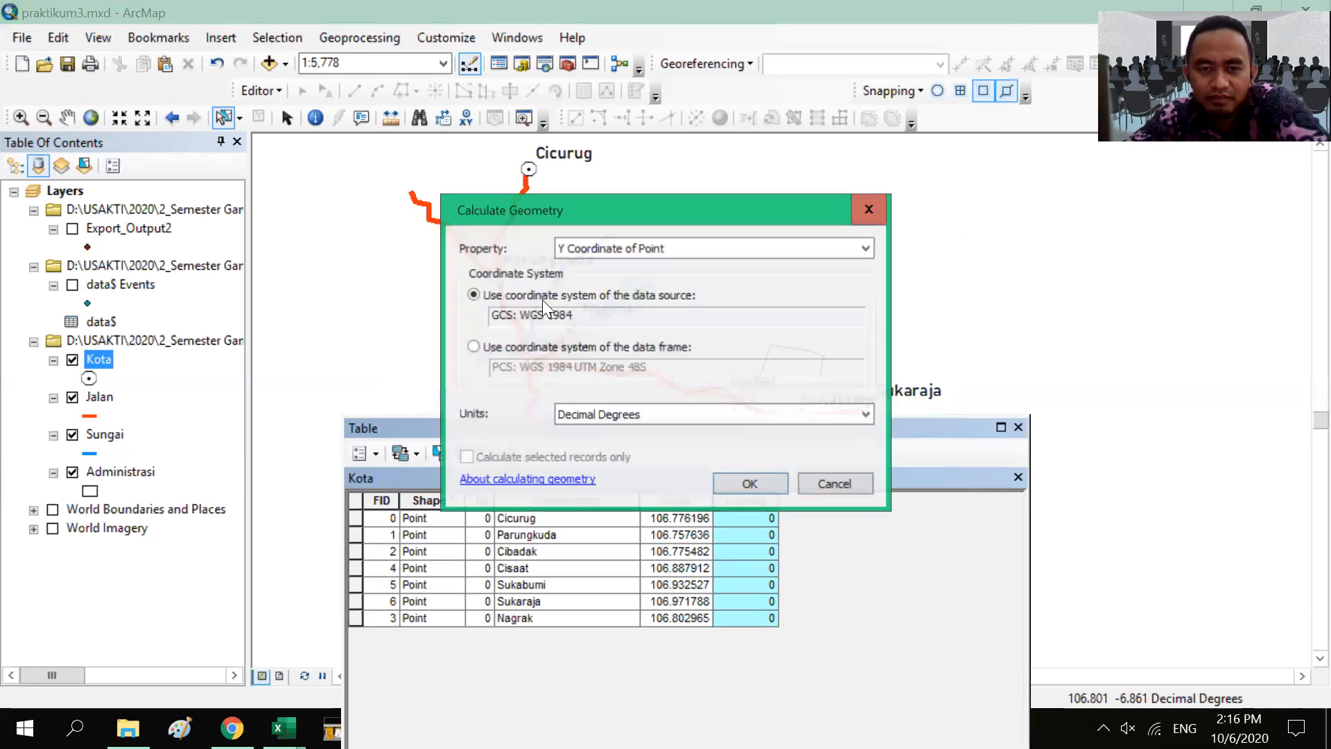
{"action": "left_click", "coordinate": [474, 347]}
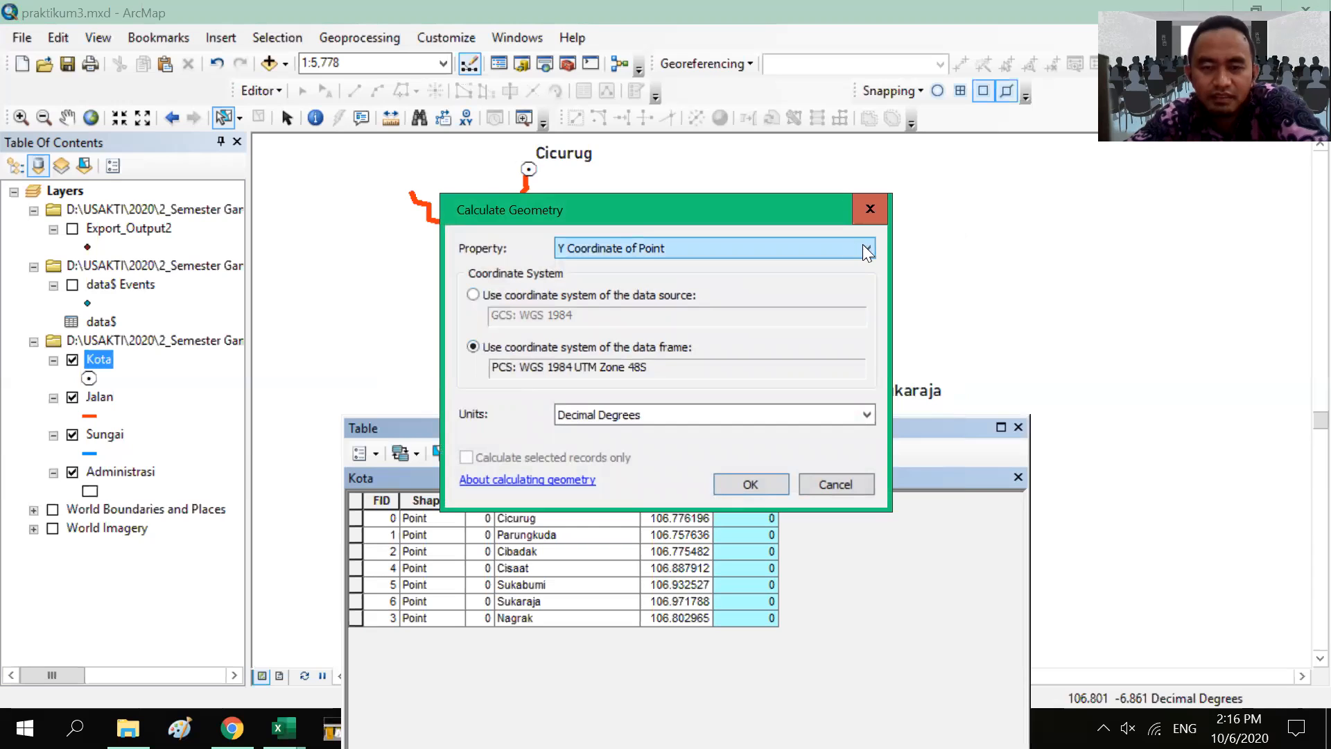
{"action": "left_click", "coordinate": [752, 485]}
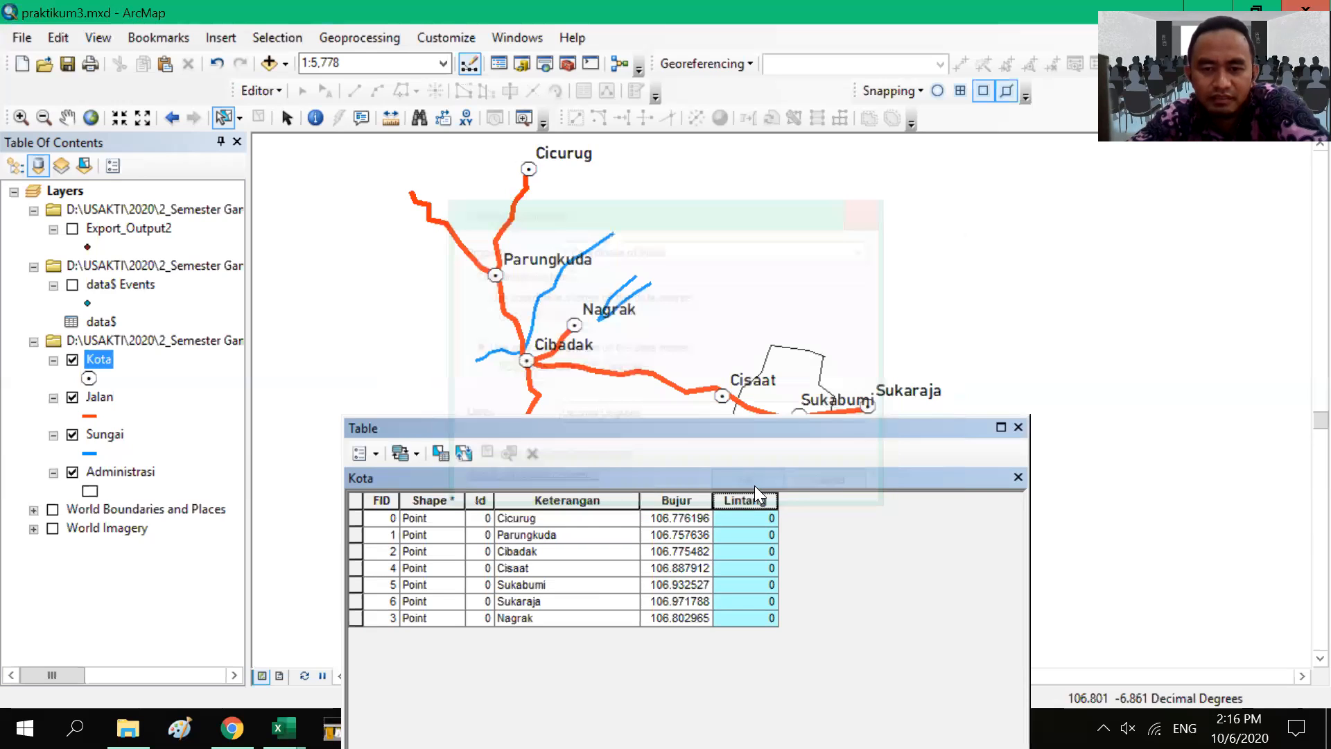
{"action": "left_click", "coordinate": [600, 390]}
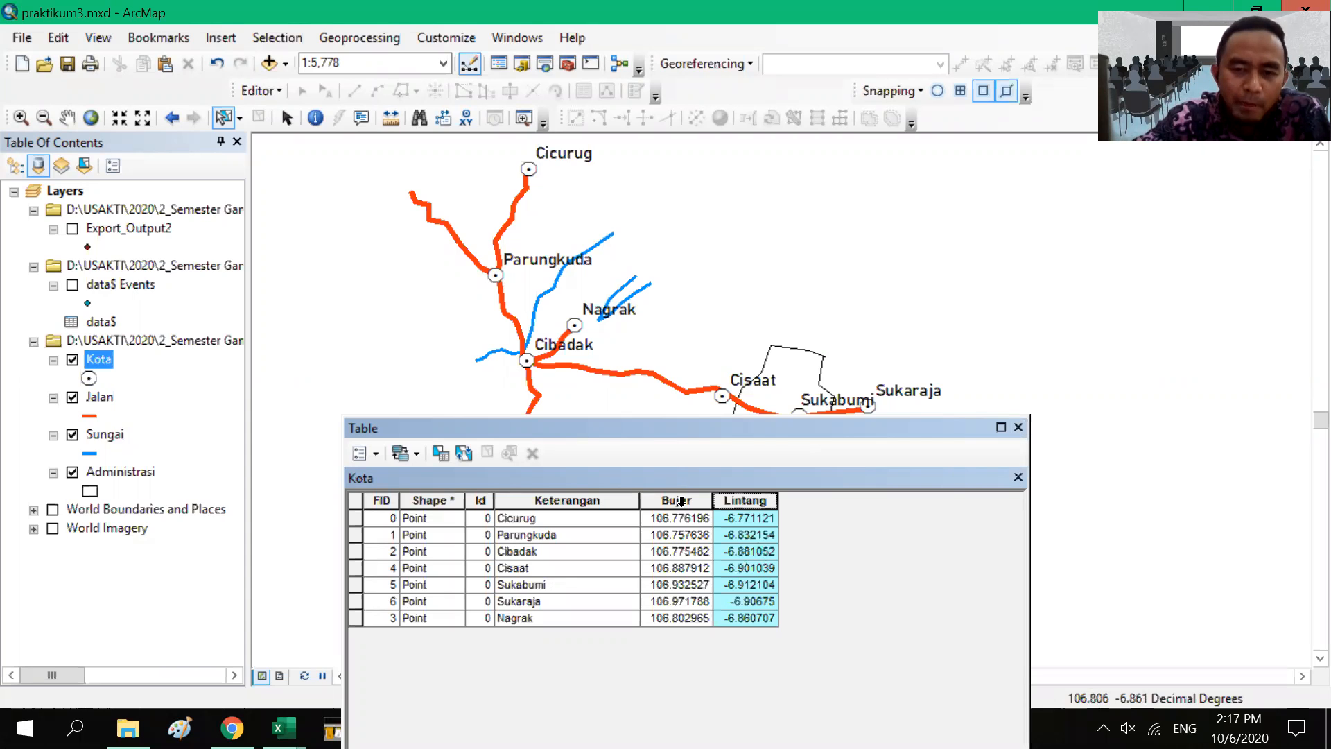
{"action": "left_click", "coordinate": [1018, 428]}
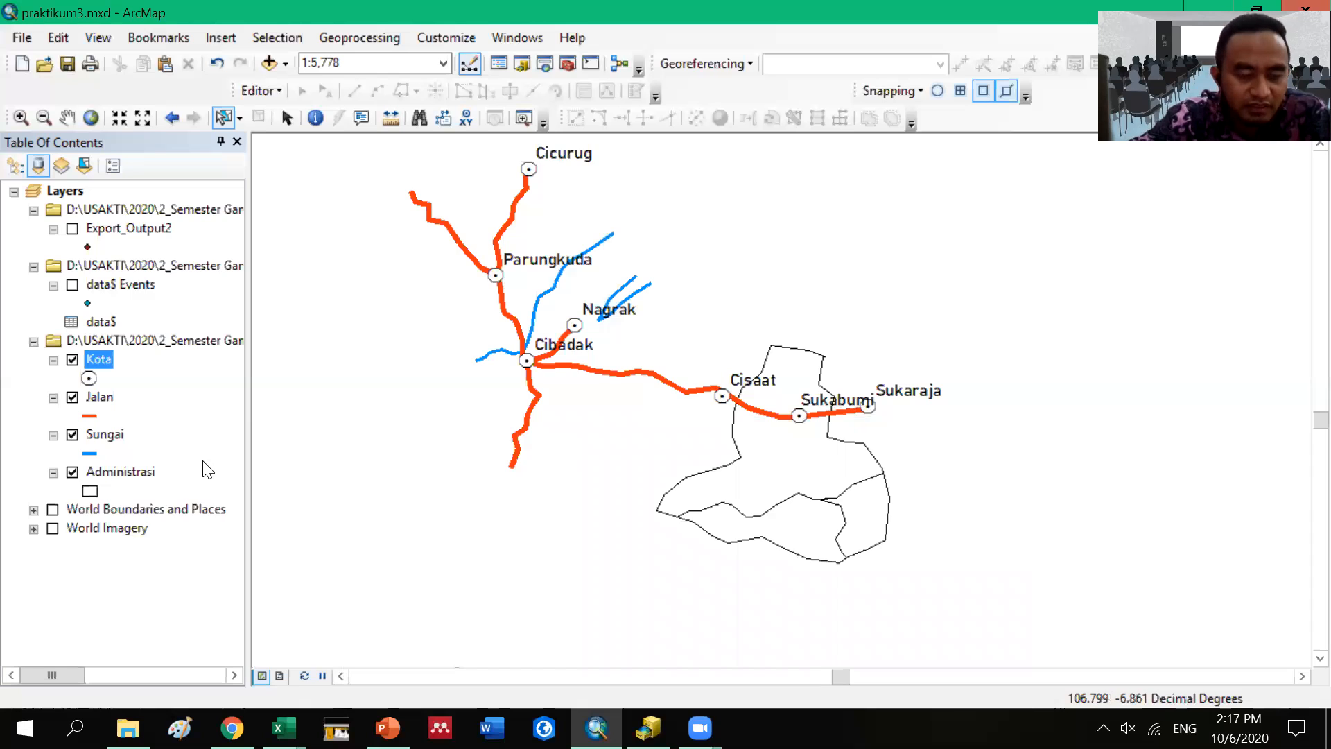
Step: Open the attribute table of the Administrasi layer
{"action": "left_click", "coordinate": [95, 477]}
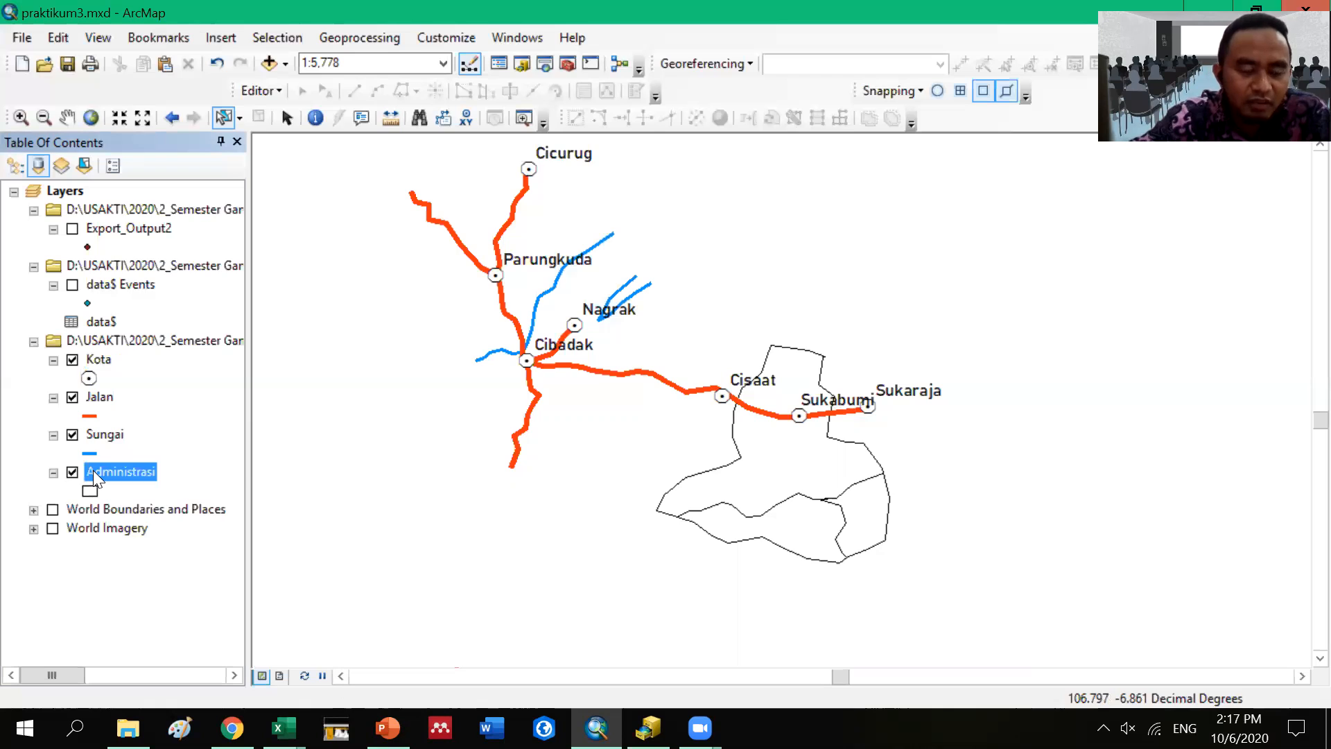
{"action": "right_click", "coordinate": [93, 470]}
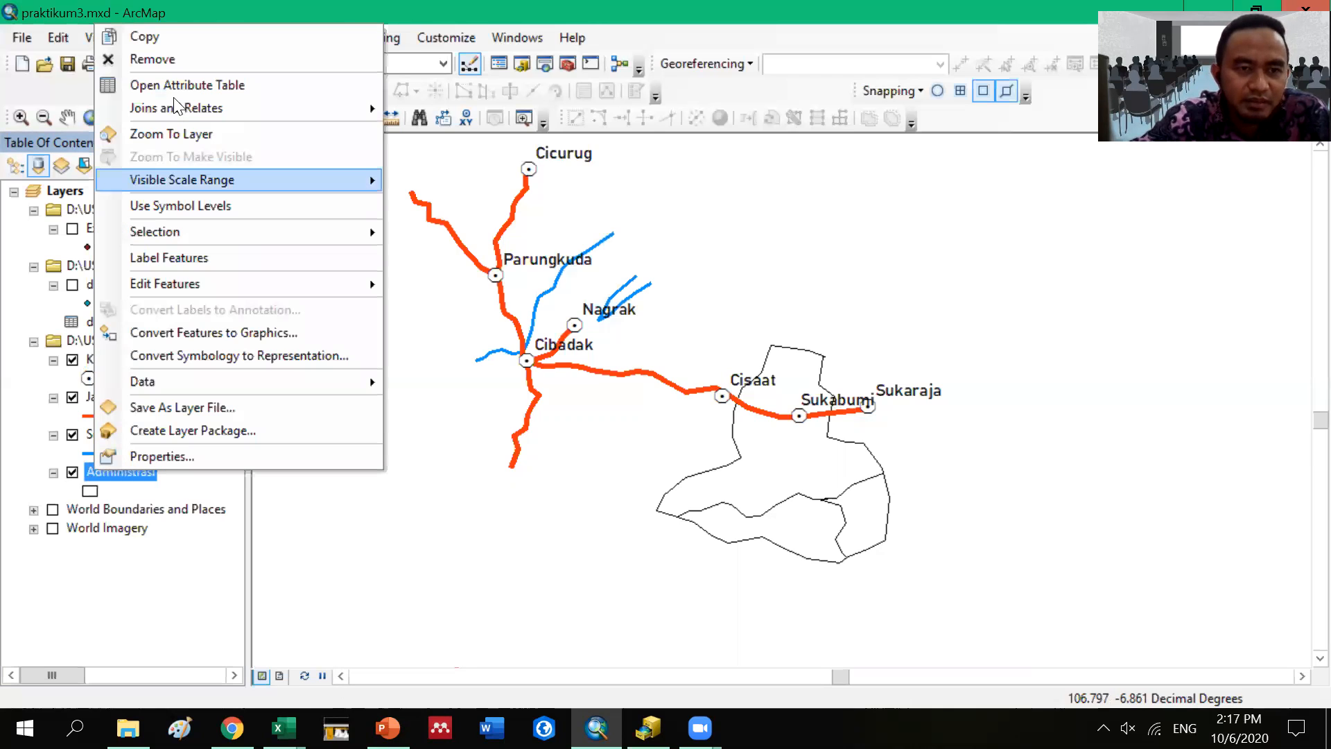
{"action": "left_click", "coordinate": [177, 85]}
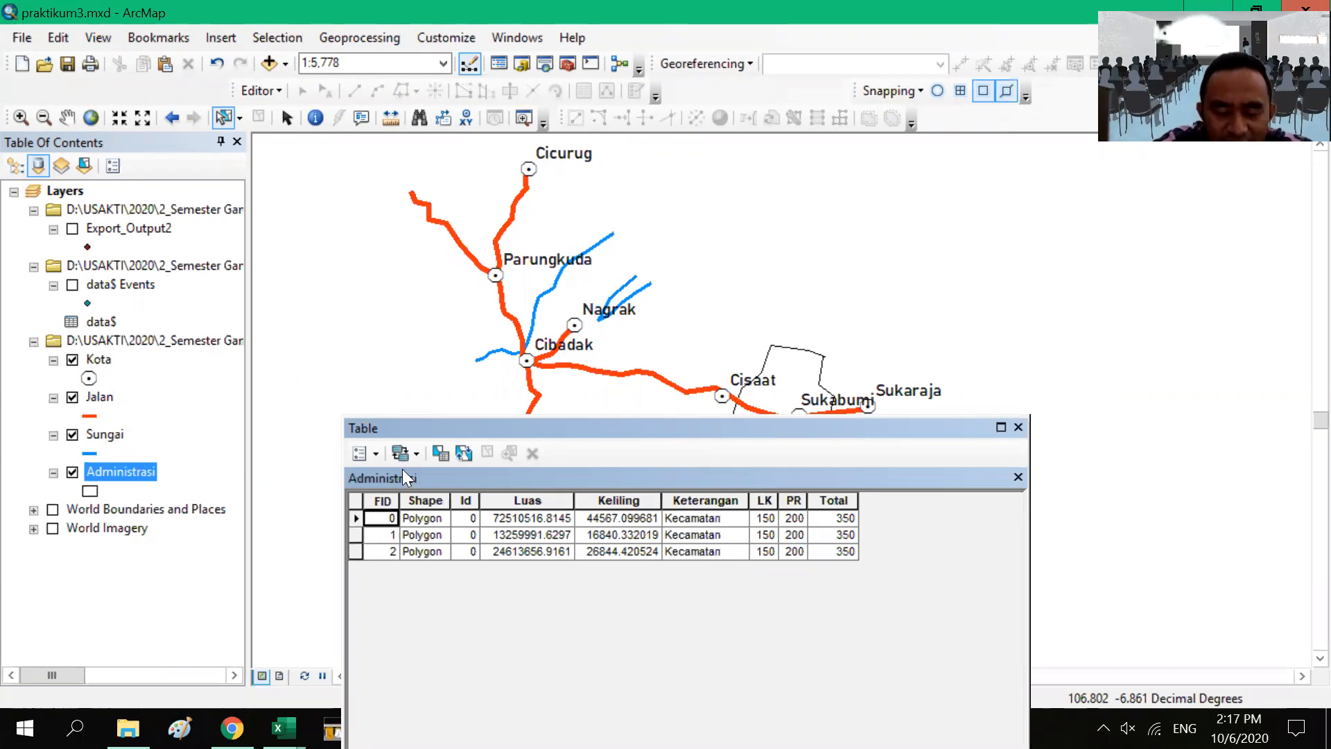
{"action": "left_click", "coordinate": [556, 501]}
{"action": "right_click", "coordinate": [556, 500]}
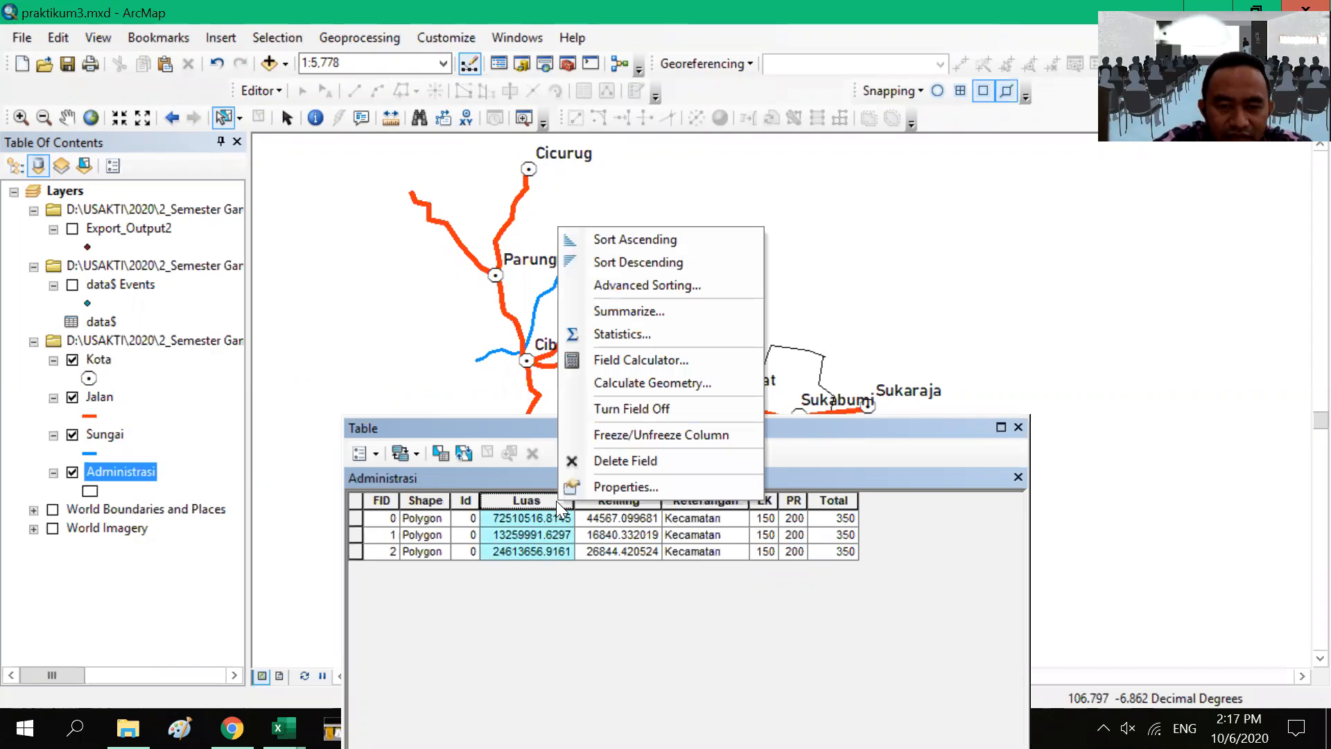
{"action": "left_click", "coordinate": [556, 642]}
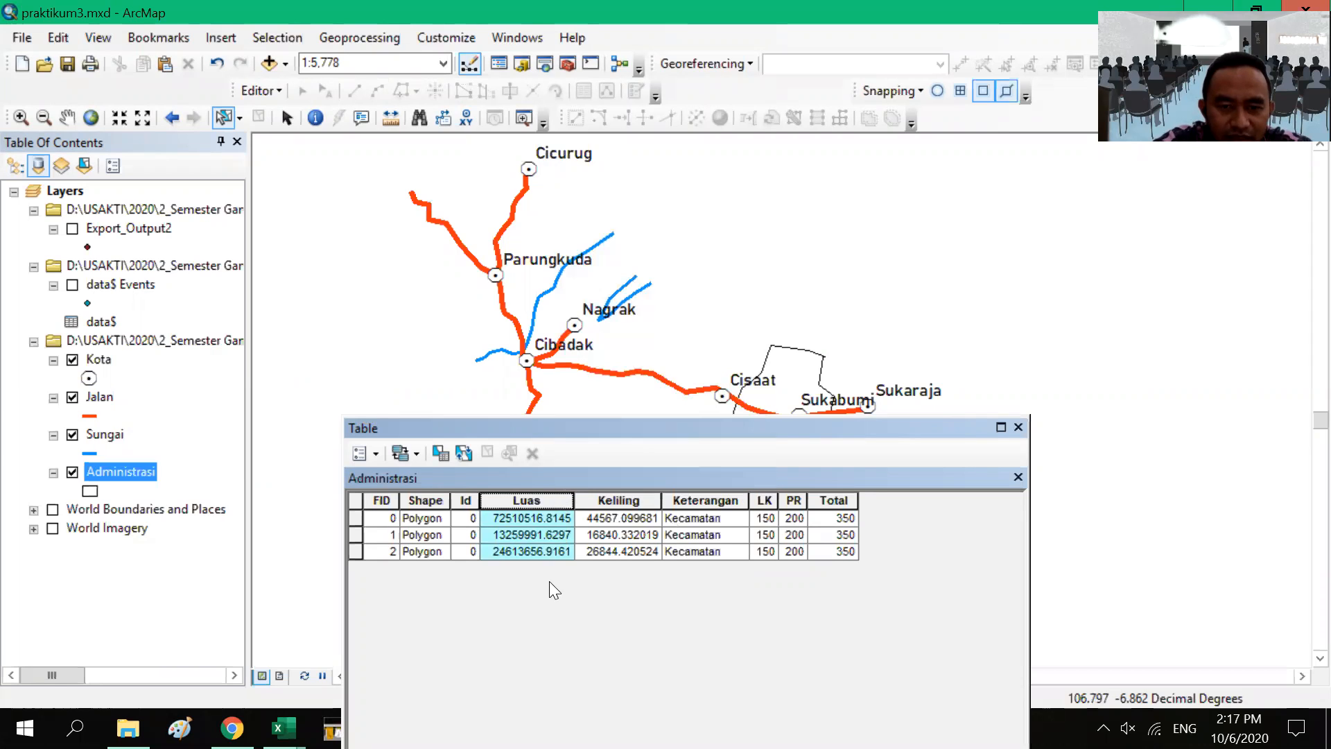
{"action": "left_click", "coordinate": [553, 517]}
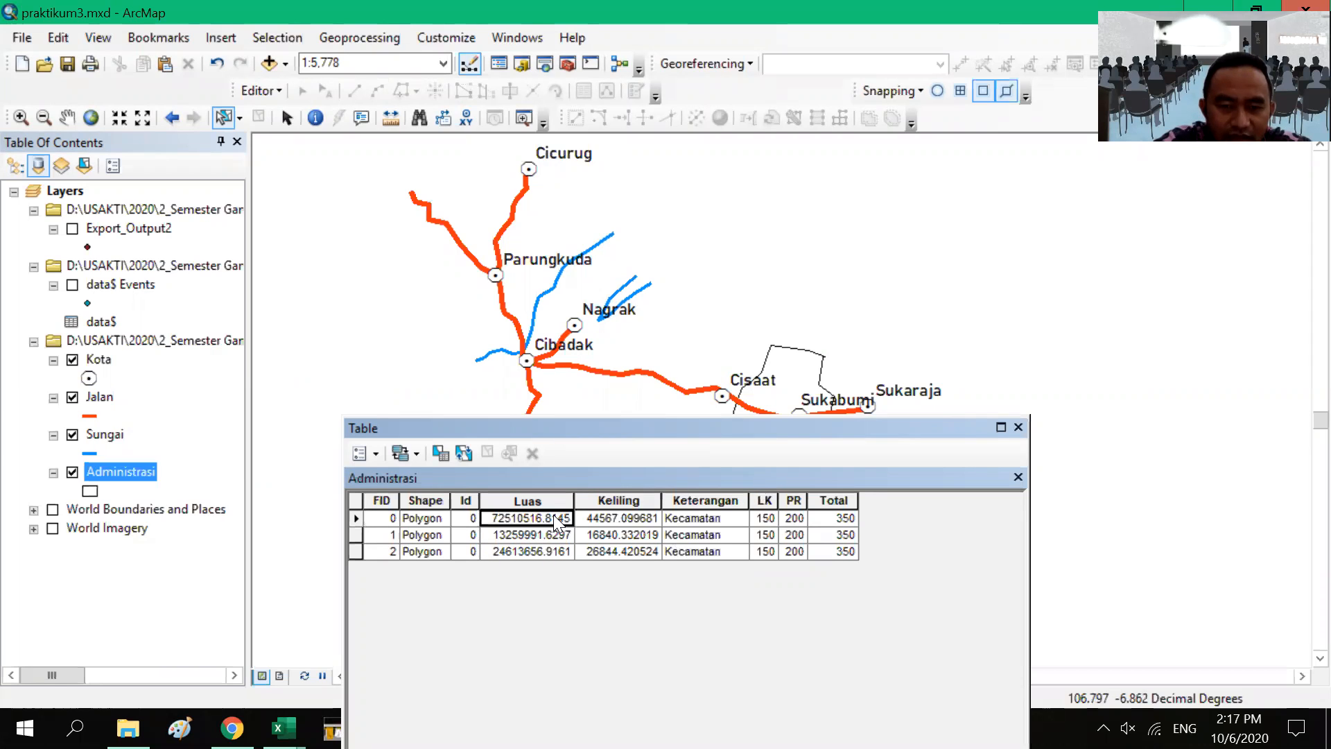
{"action": "left_click", "coordinate": [557, 552]}
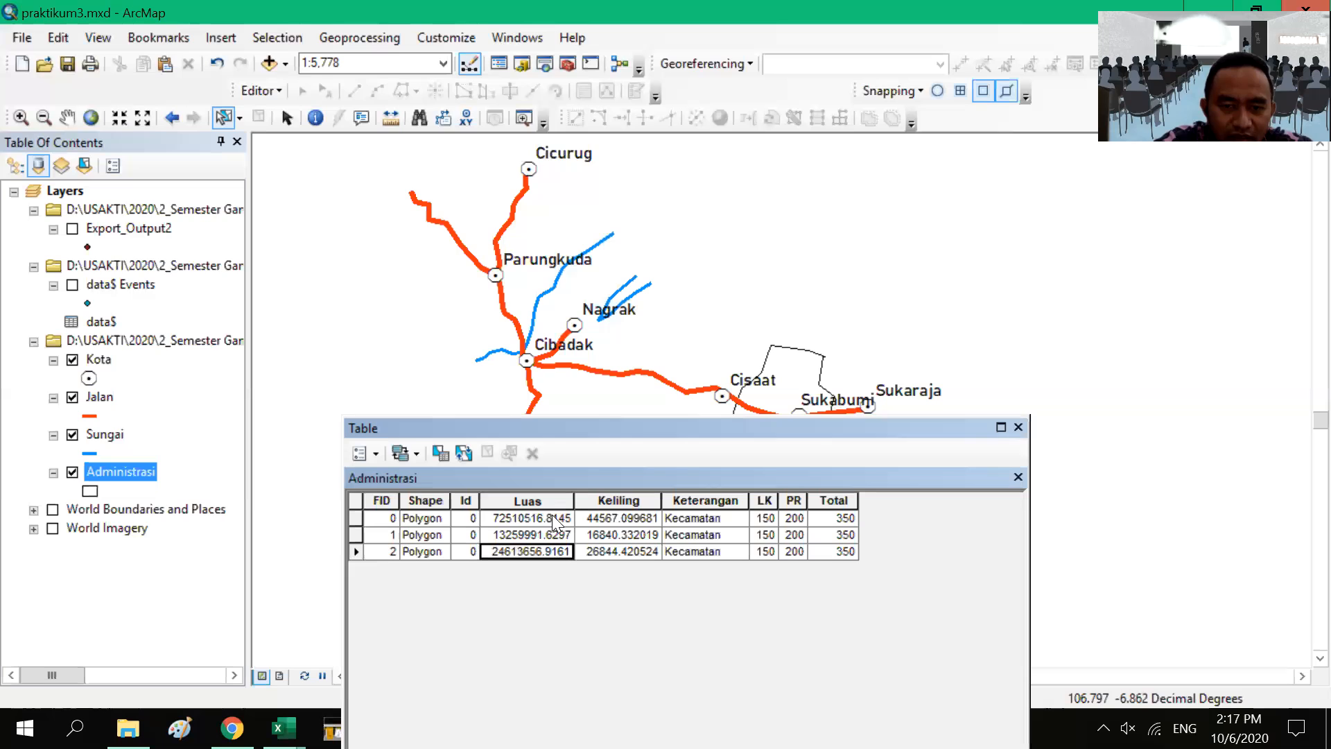
{"action": "left_click", "coordinate": [554, 500]}
{"action": "left_click", "coordinate": [553, 517]}
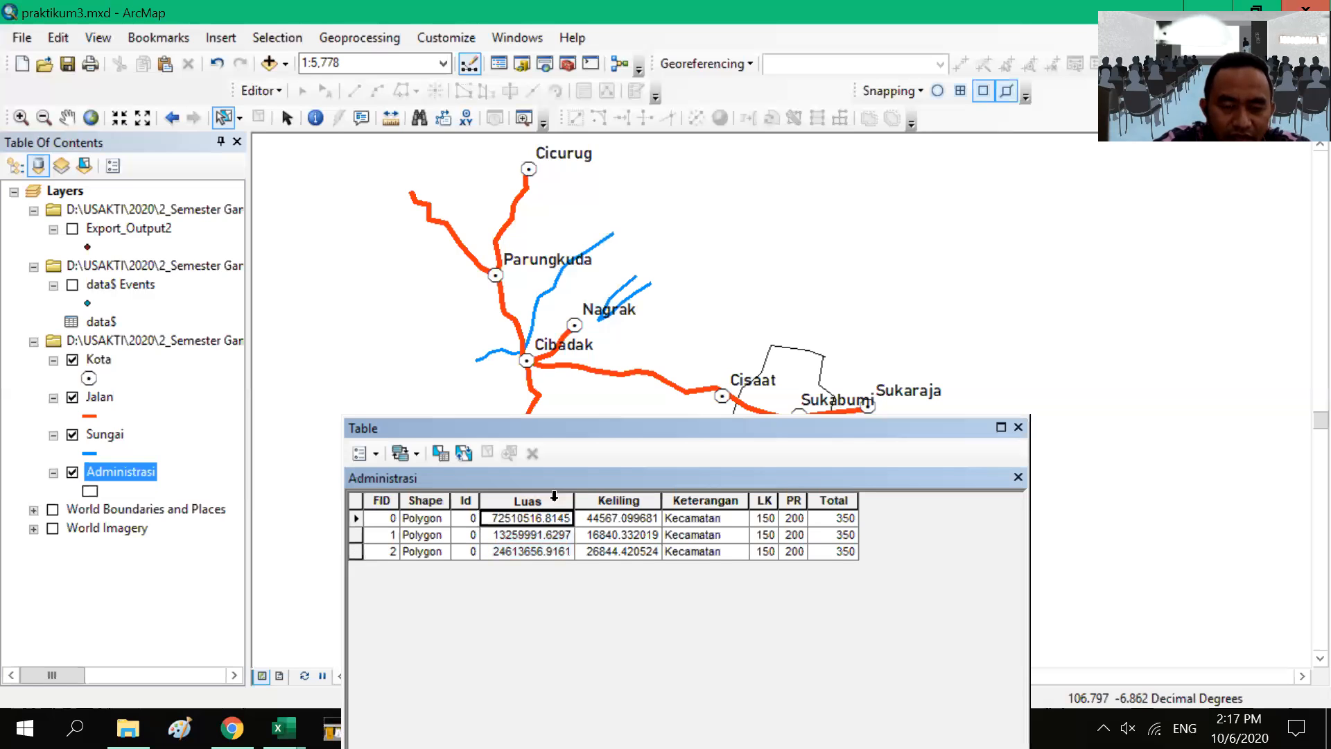
{"action": "left_click", "coordinate": [555, 500]}
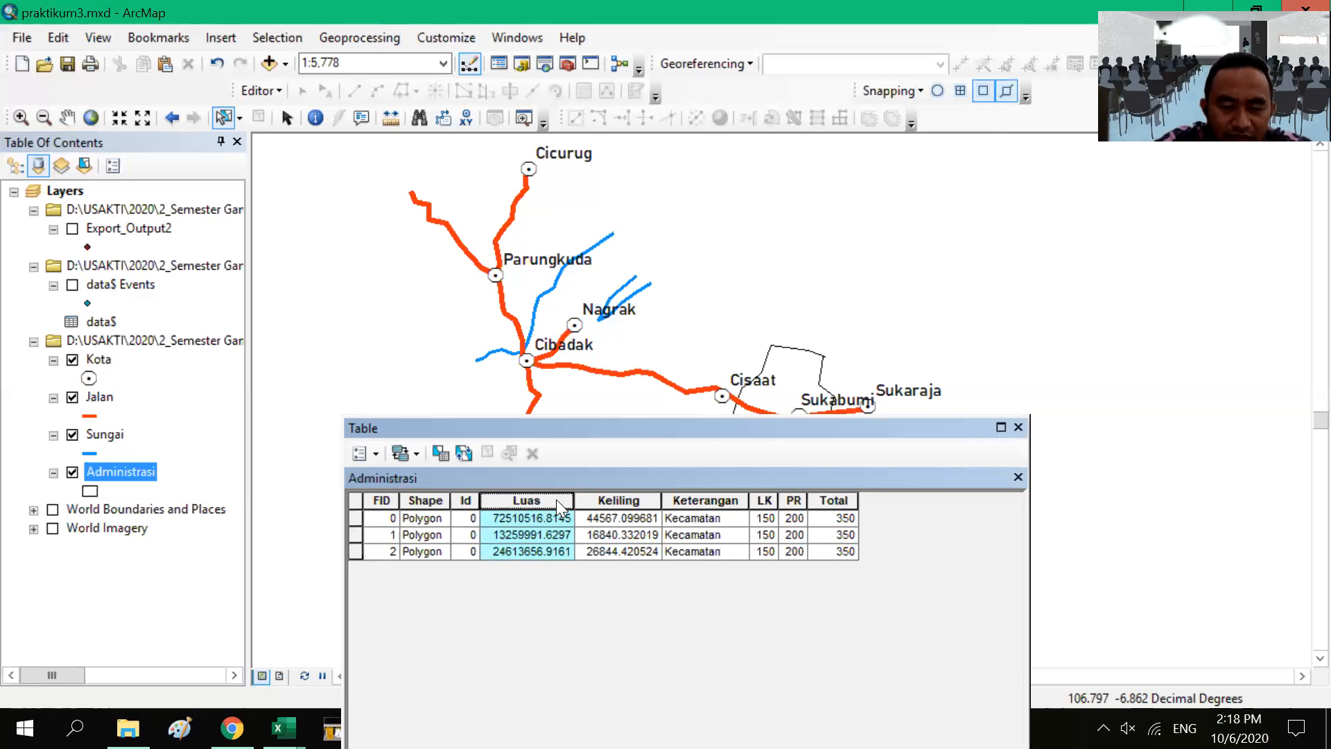
{"action": "right_click", "coordinate": [556, 500]}
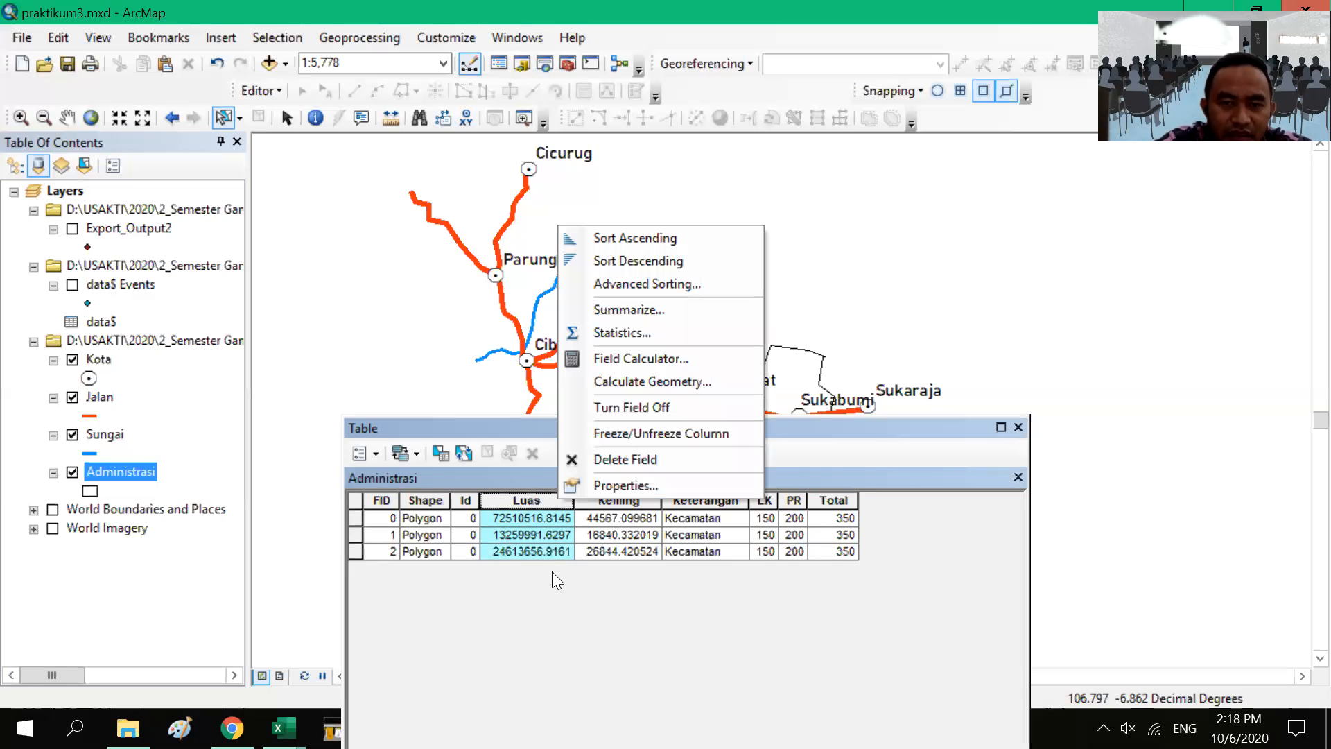
{"action": "left_click", "coordinate": [558, 520]}
{"action": "left_click", "coordinate": [558, 520]}
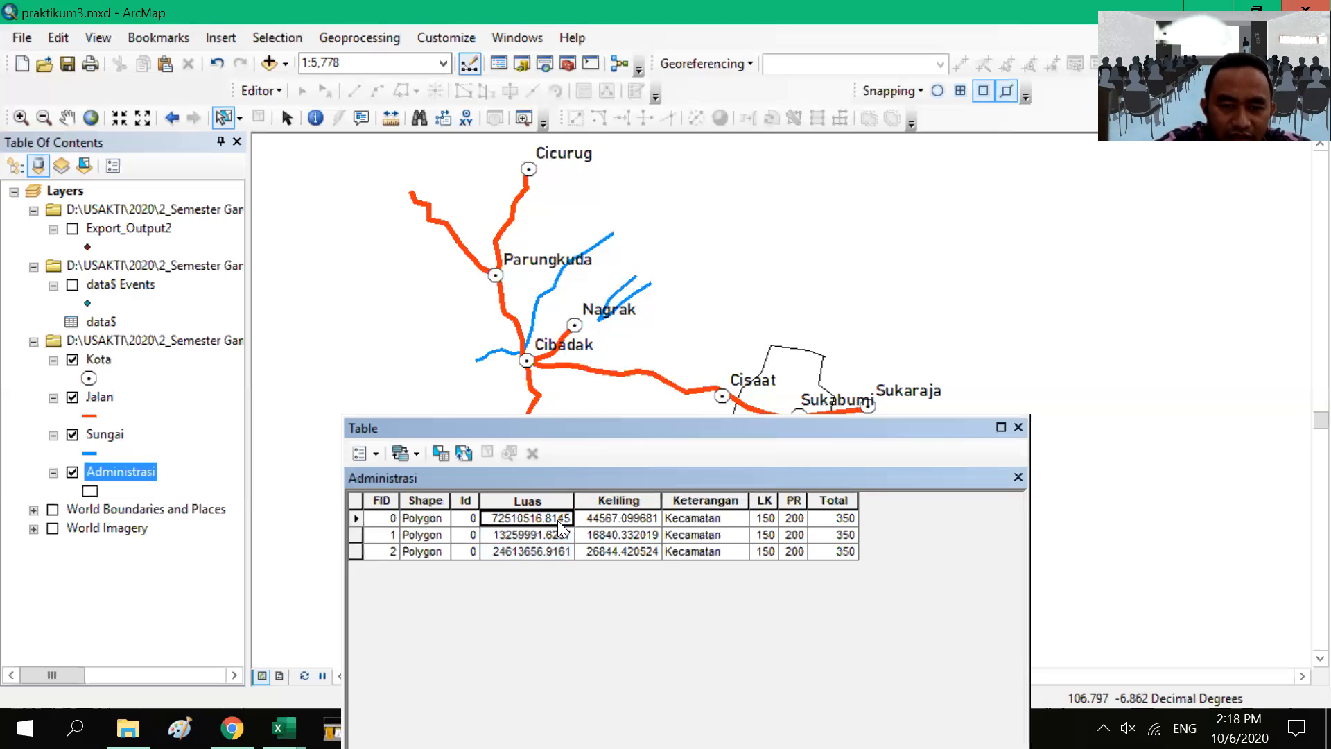
{"action": "right_click", "coordinate": [557, 519]}
{"action": "left_click", "coordinate": [556, 506]}
{"action": "left_click", "coordinate": [560, 501]}
{"action": "right_click", "coordinate": [563, 501]}
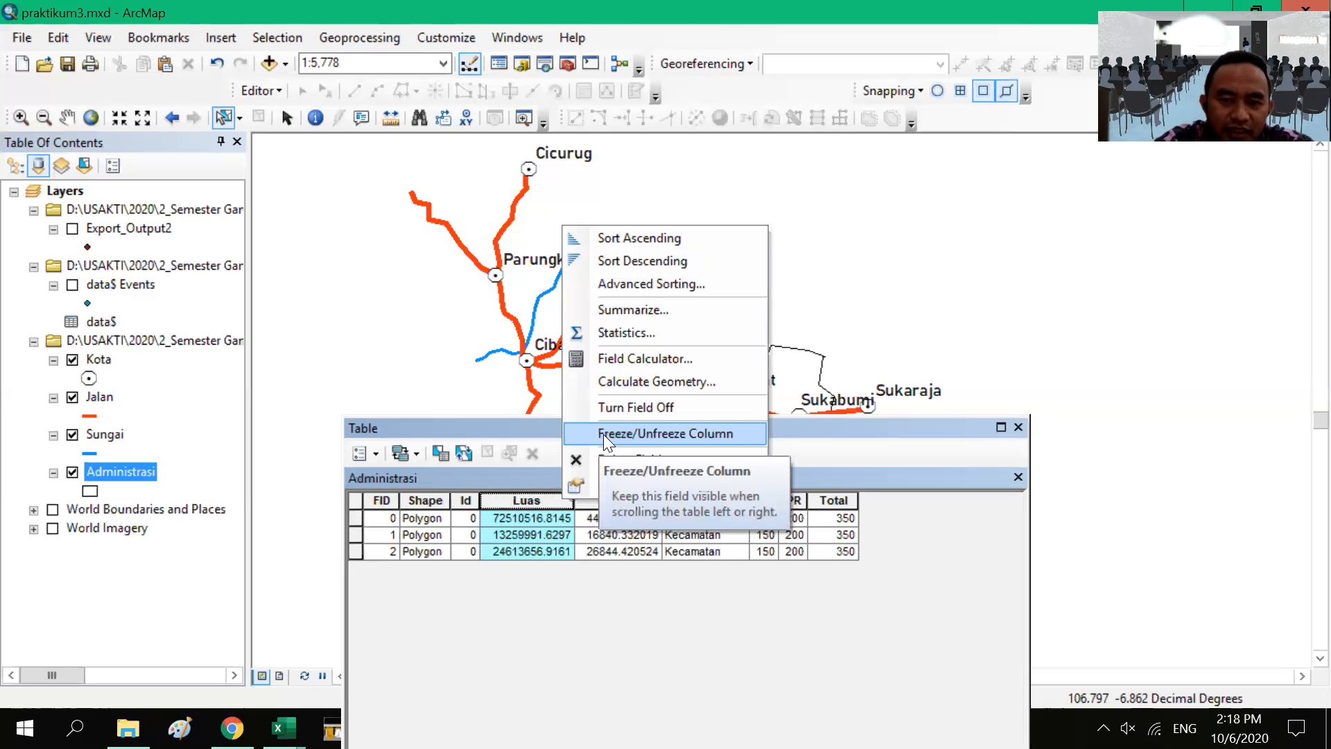
{"action": "left_click", "coordinate": [567, 520]}
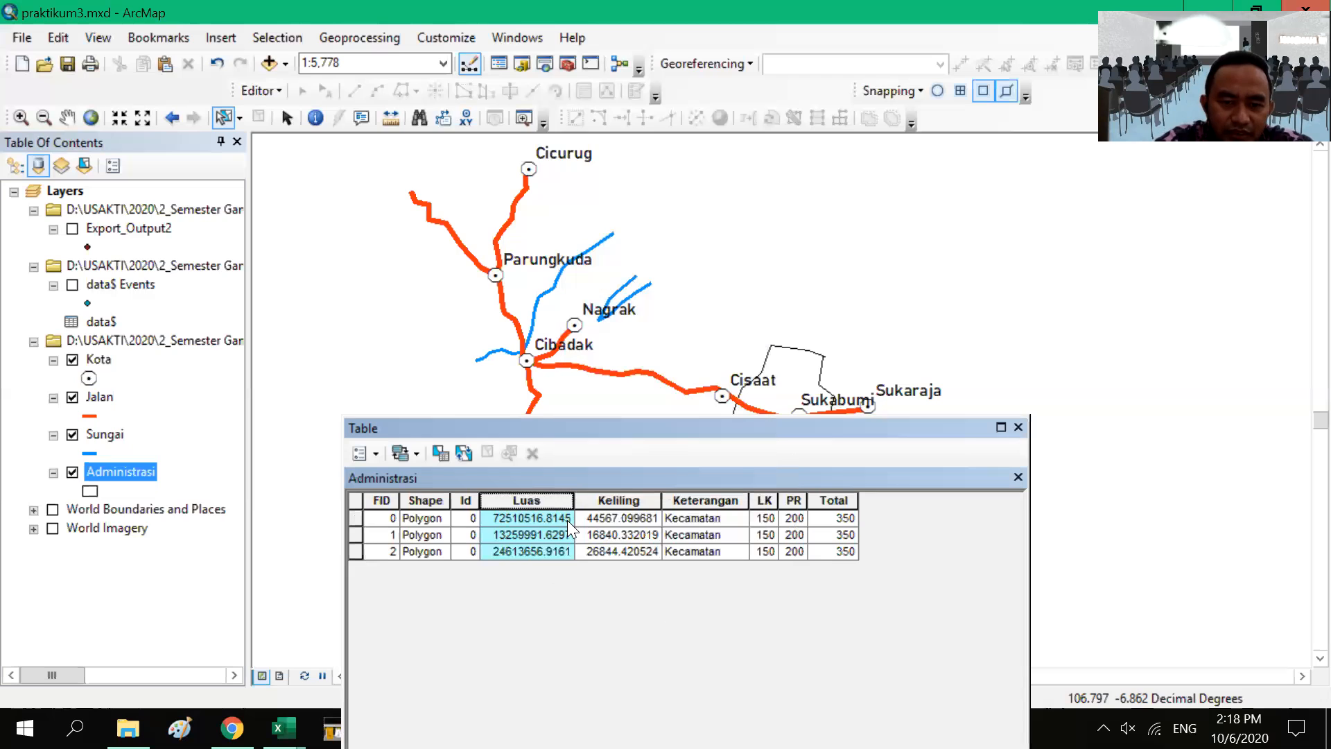
{"action": "left_click", "coordinate": [567, 520]}
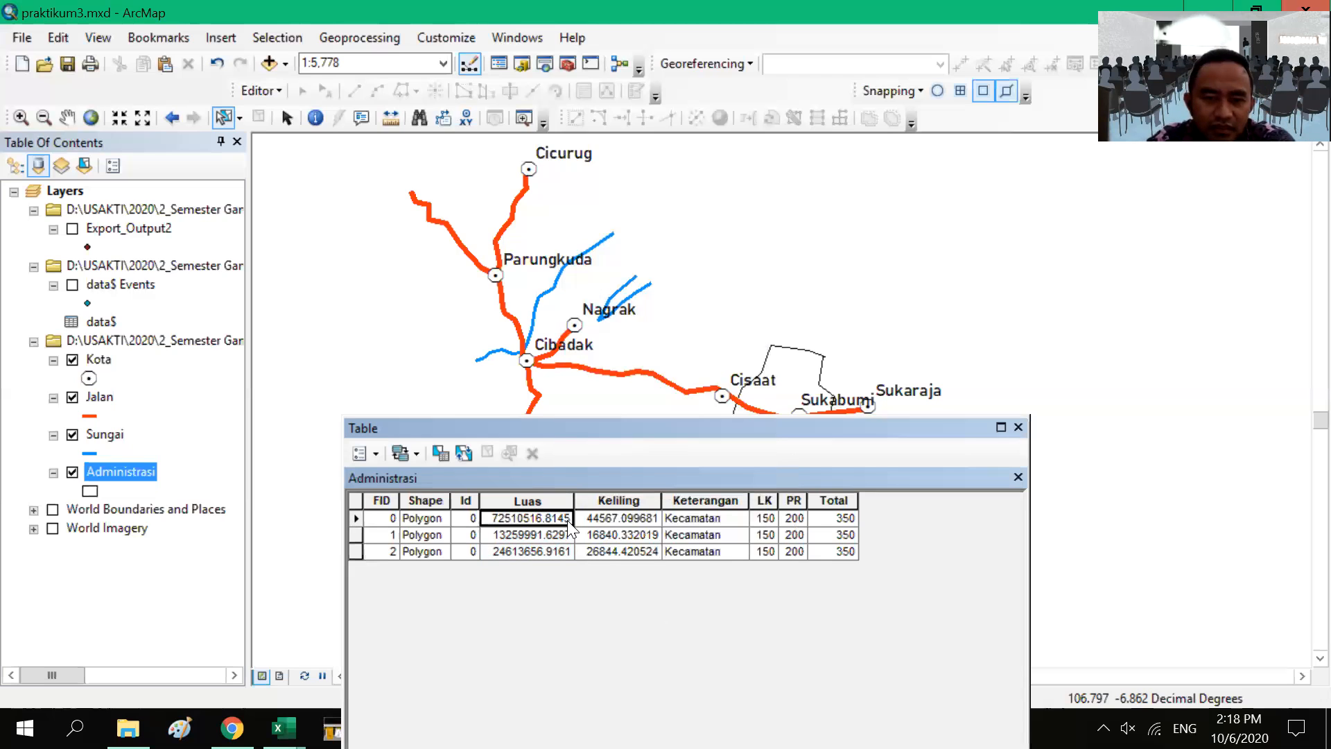
{"action": "left_click", "coordinate": [577, 613]}
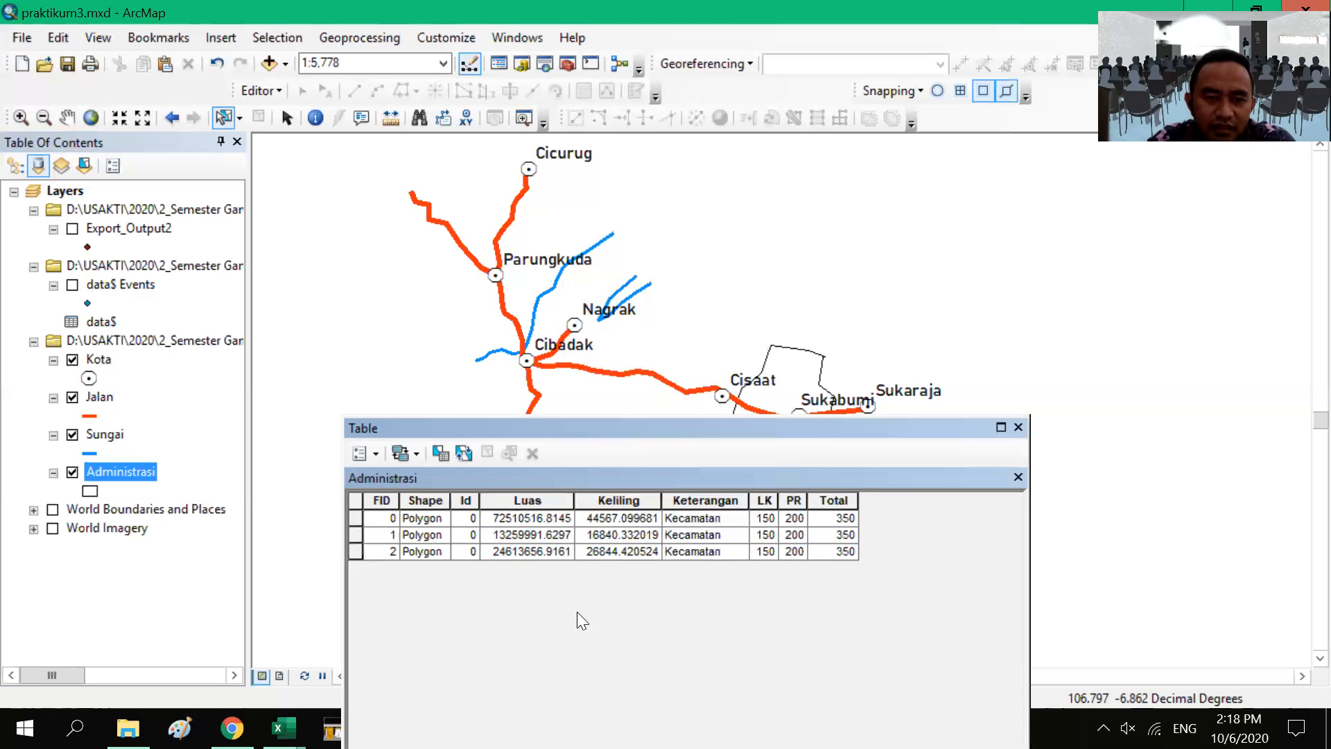
Step: Delete the Luas and Keliling fields from the Administrasi table
{"action": "right_click", "coordinate": [558, 499]}
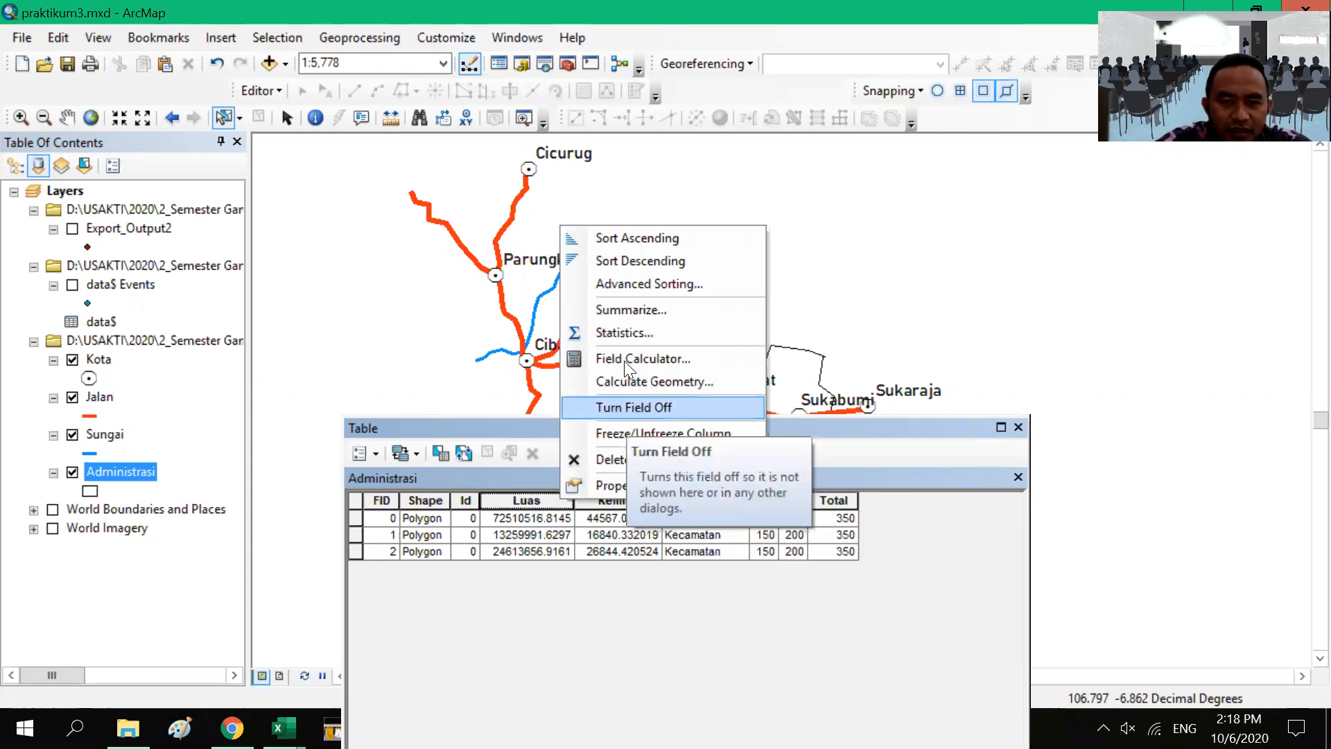
{"action": "left_click", "coordinate": [617, 460]}
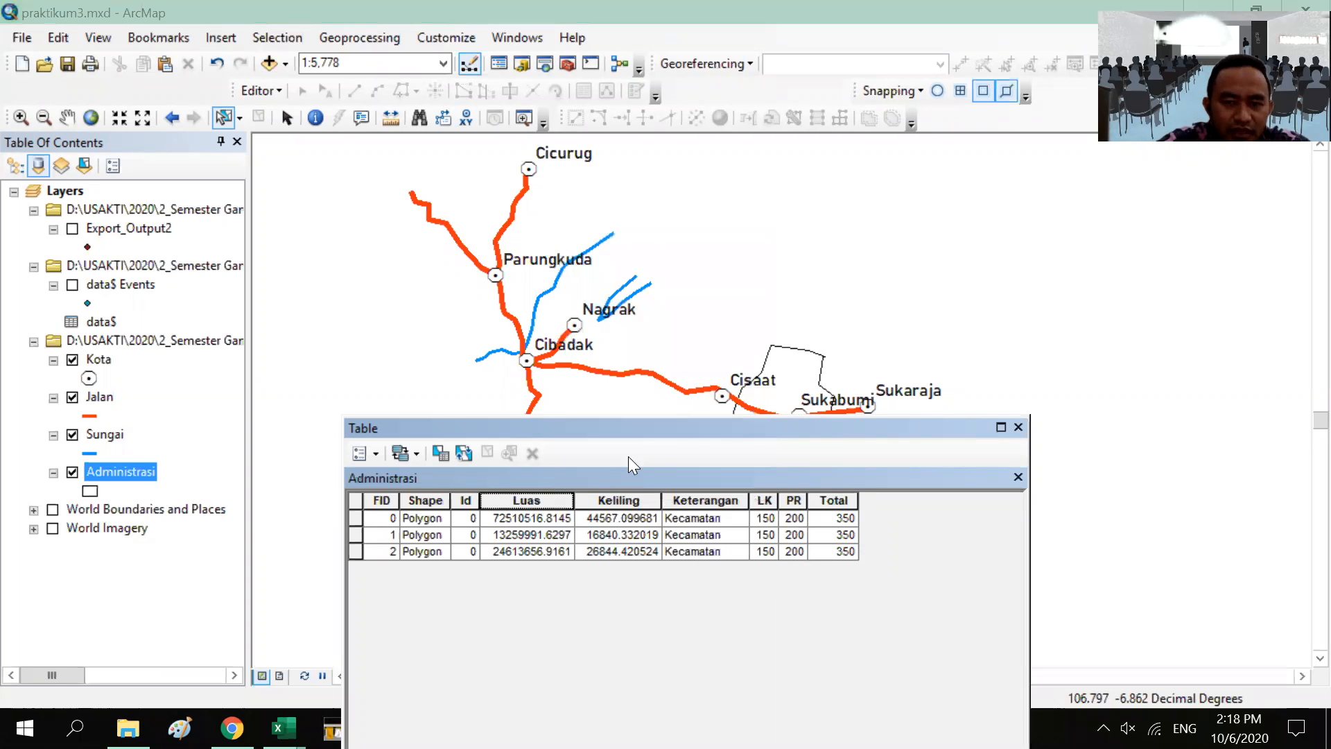
{"action": "left_click", "coordinate": [765, 444]}
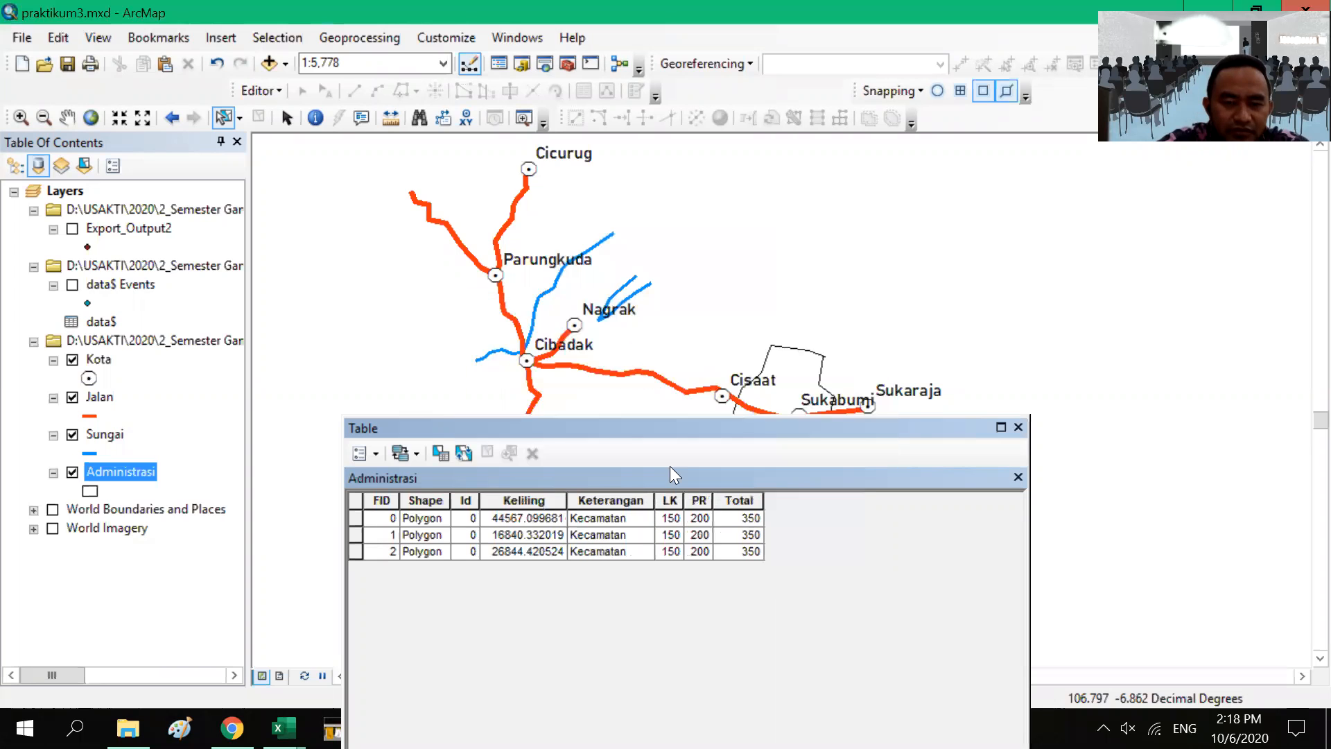
{"action": "right_click", "coordinate": [535, 498]}
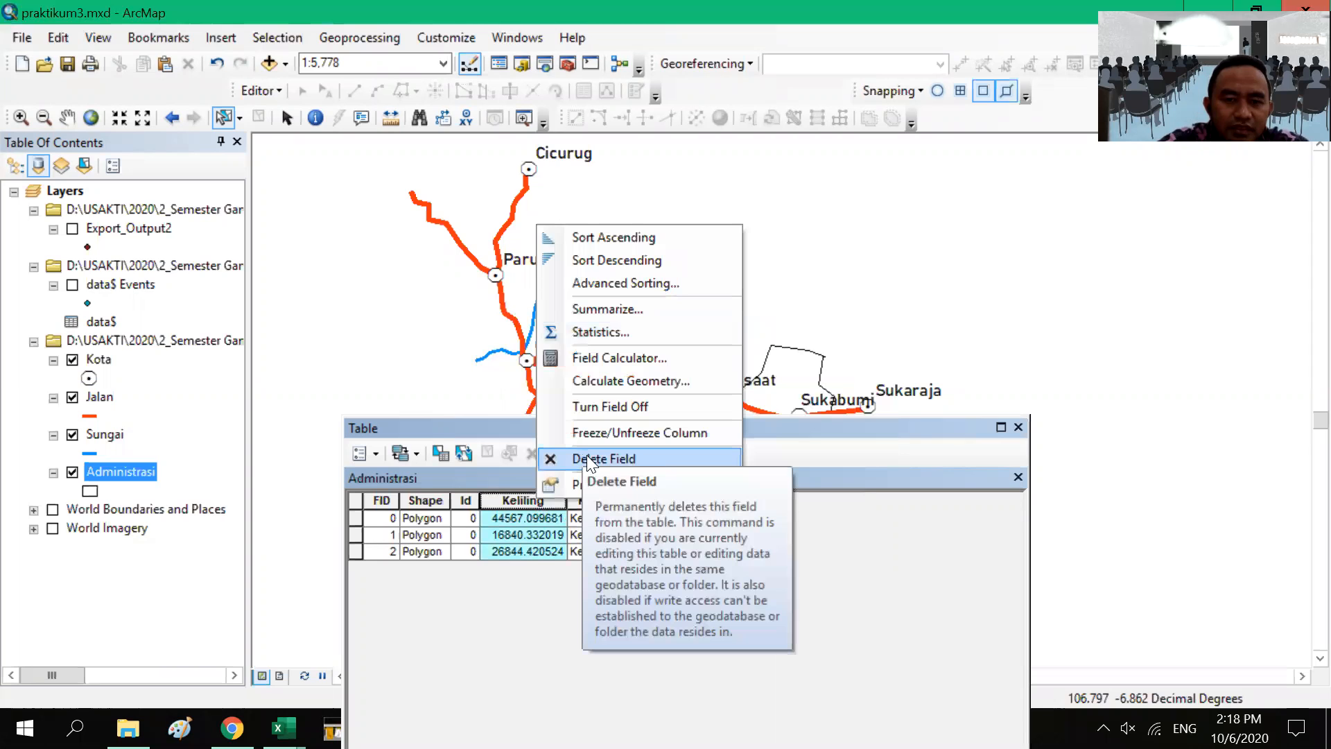
{"action": "left_click", "coordinate": [588, 457]}
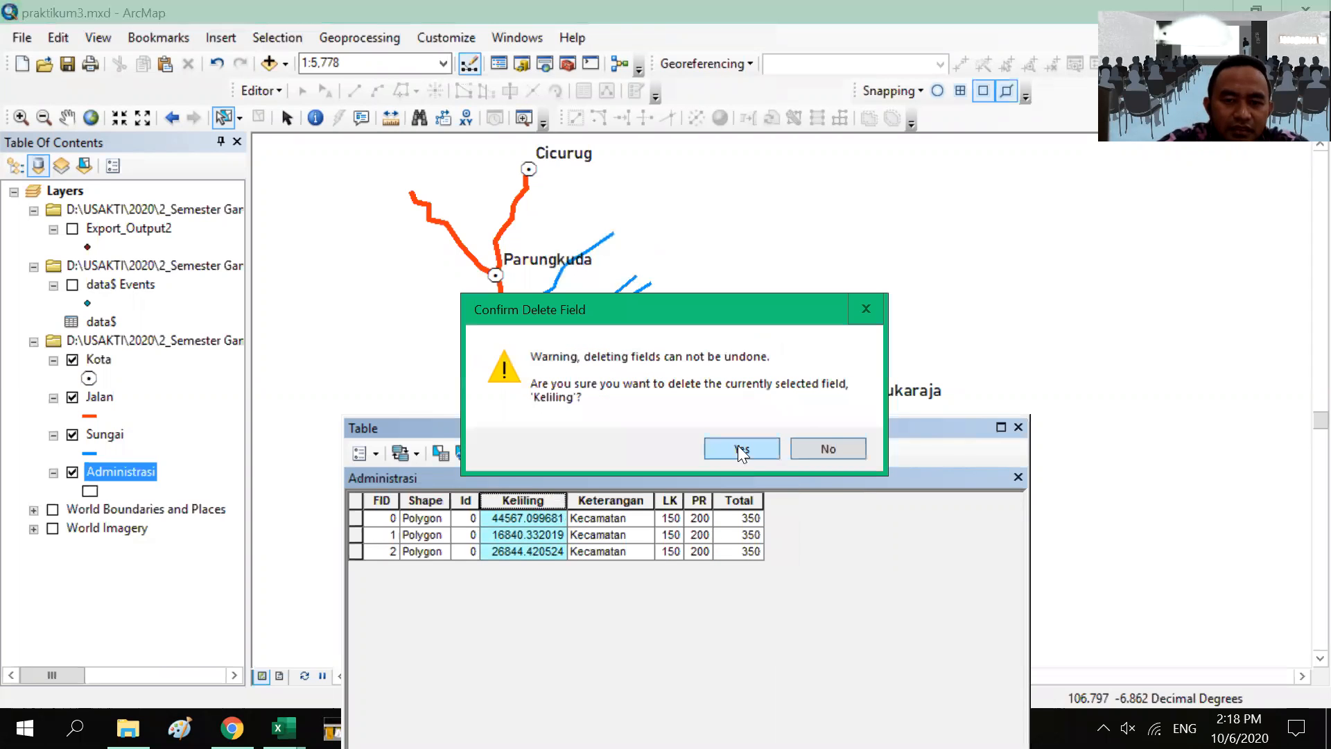
{"action": "left_click", "coordinate": [741, 451]}
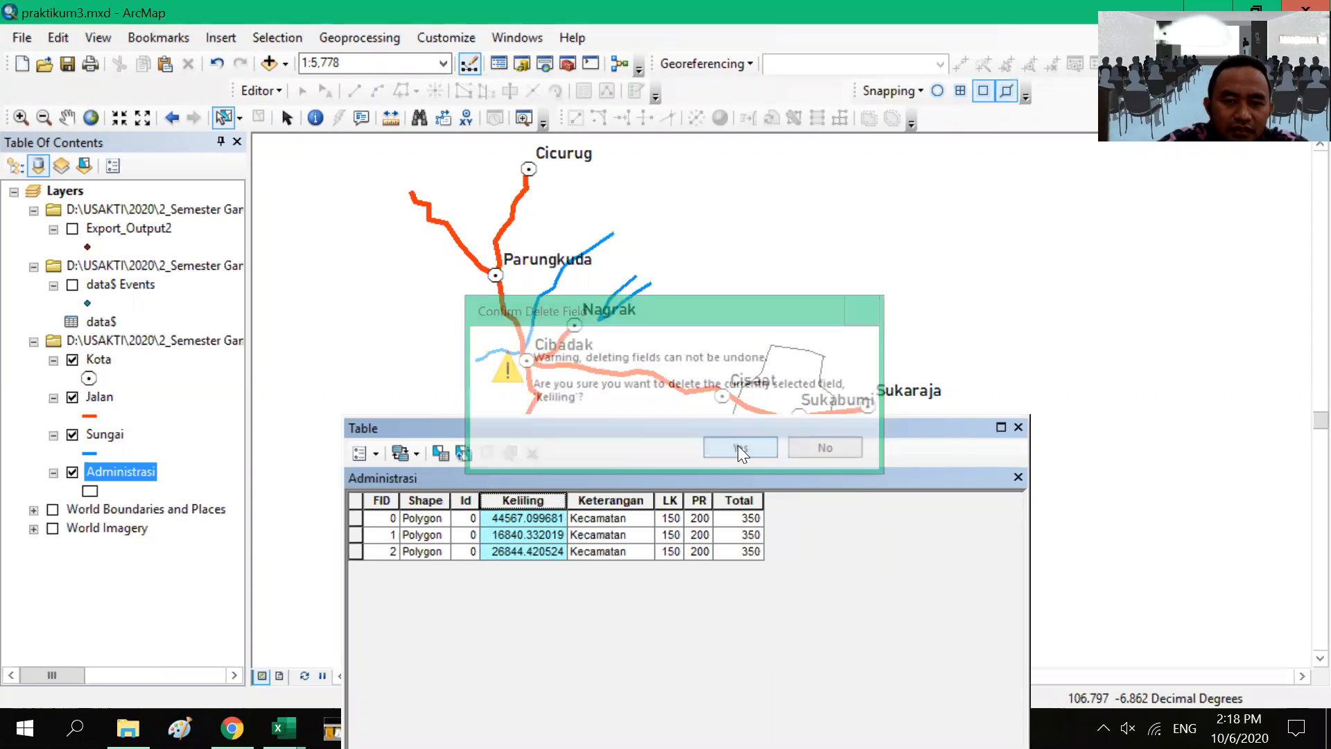
Step: Add a new field named Luas with type Double to the Administrasi table
{"action": "left_click", "coordinate": [375, 452]}
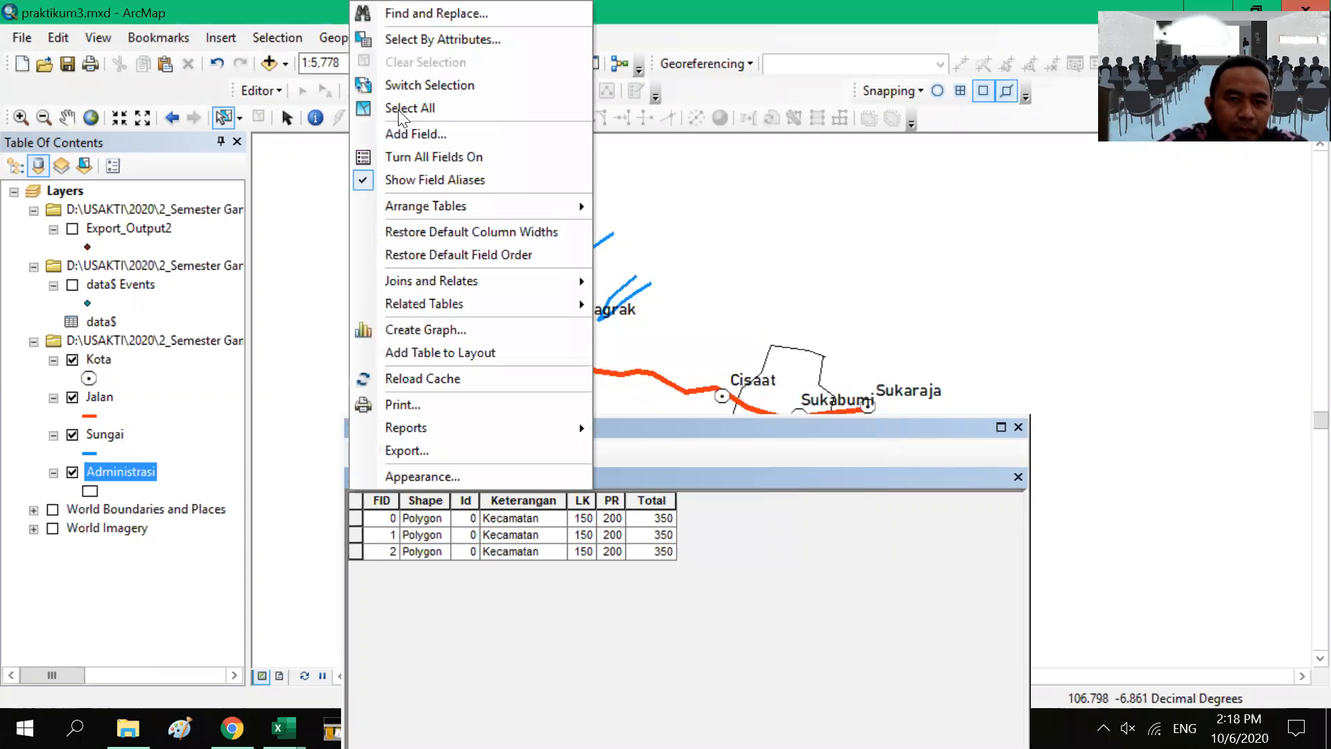
{"action": "left_click", "coordinate": [404, 135]}
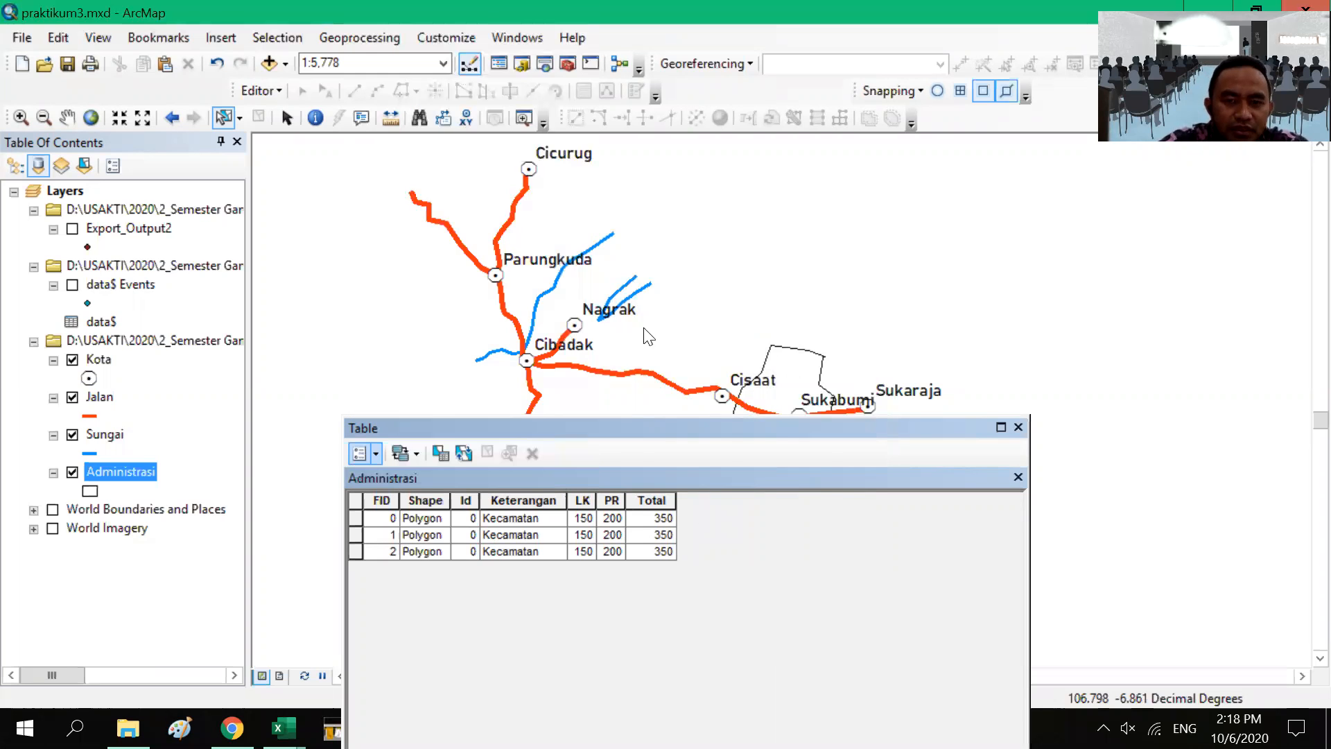
{"action": "type", "text": "Luas"}
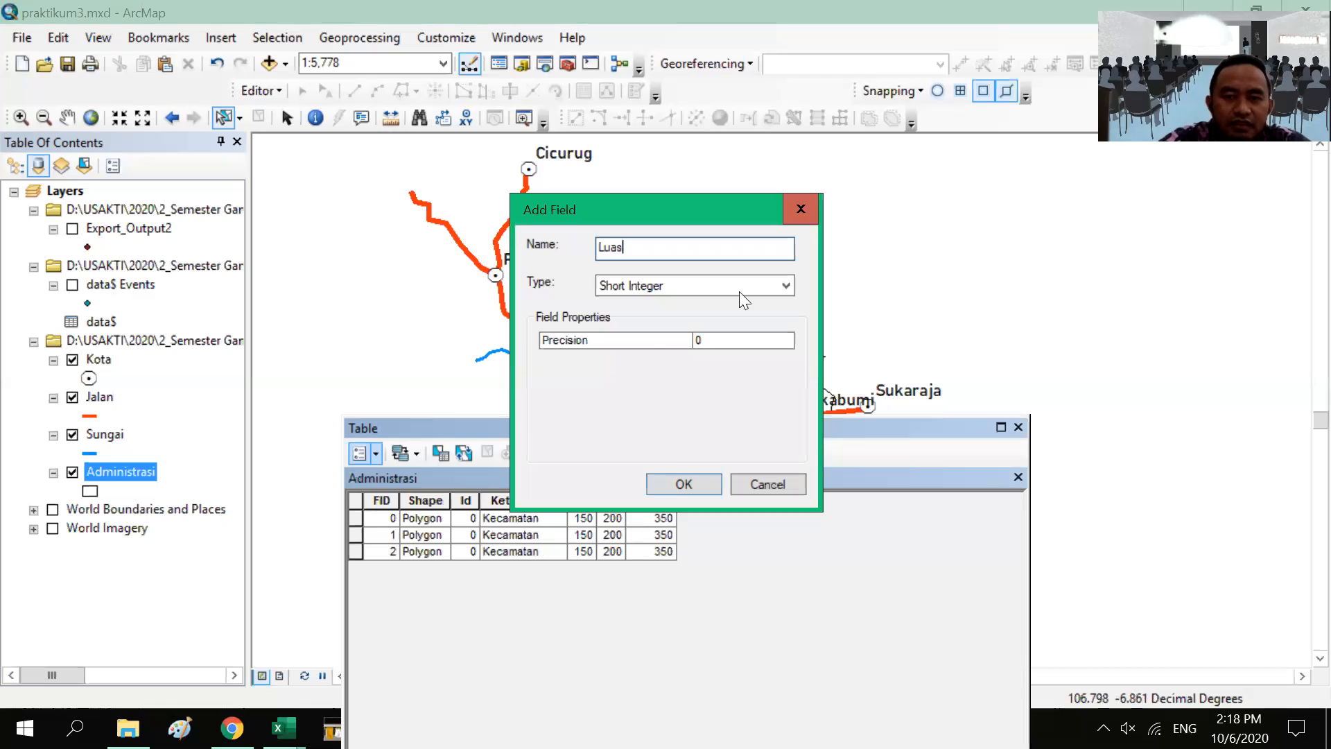
{"action": "left_click", "coordinate": [788, 283]}
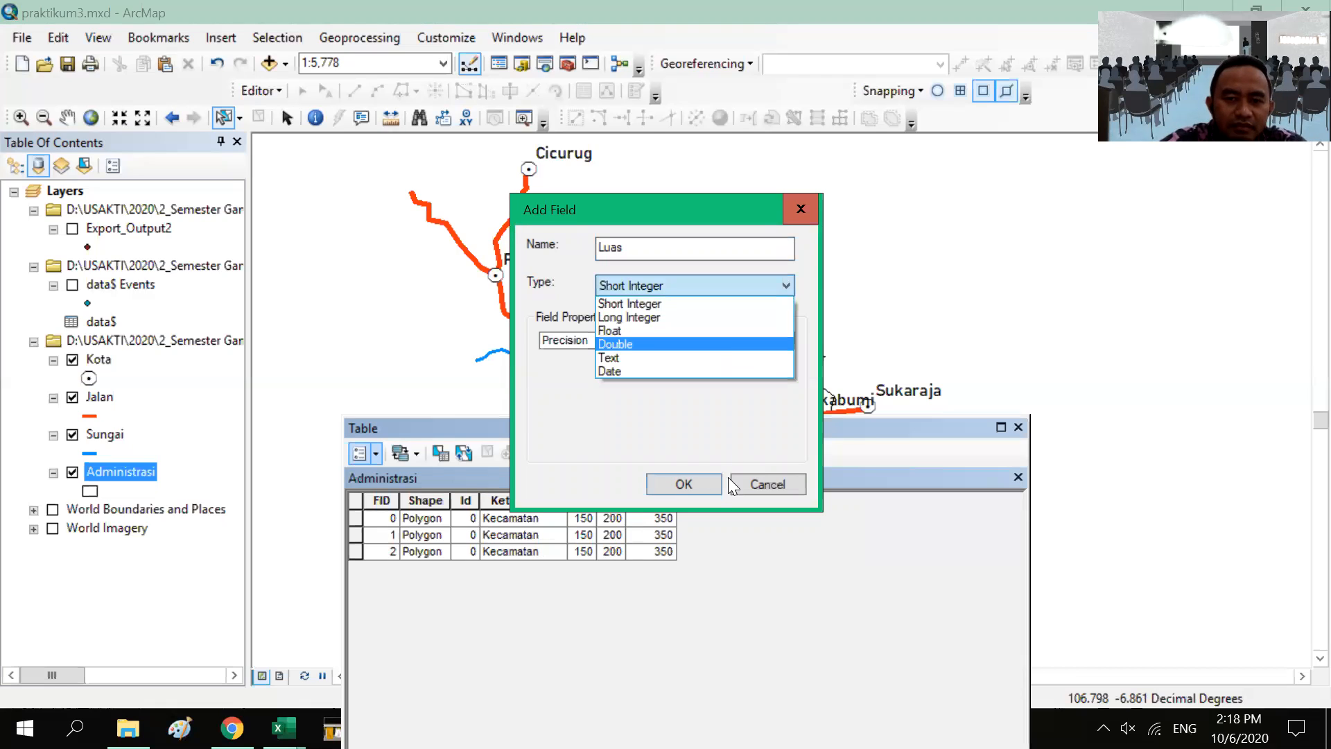
{"action": "left_click", "coordinate": [712, 484]}
{"action": "left_click", "coordinate": [711, 484]}
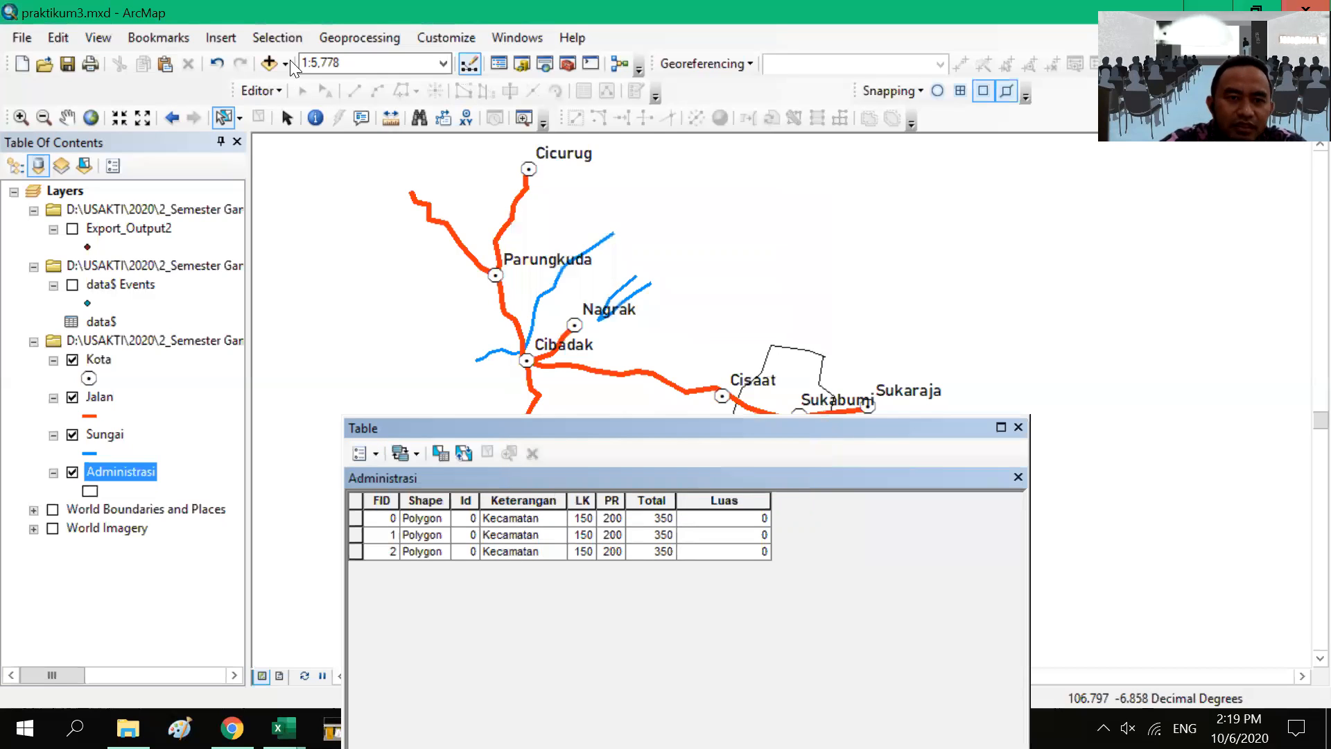
Step: Add a new field named Keliling with type Double to the Administrasi table, keeping precision and scale at 0
{"action": "left_click", "coordinate": [379, 450]}
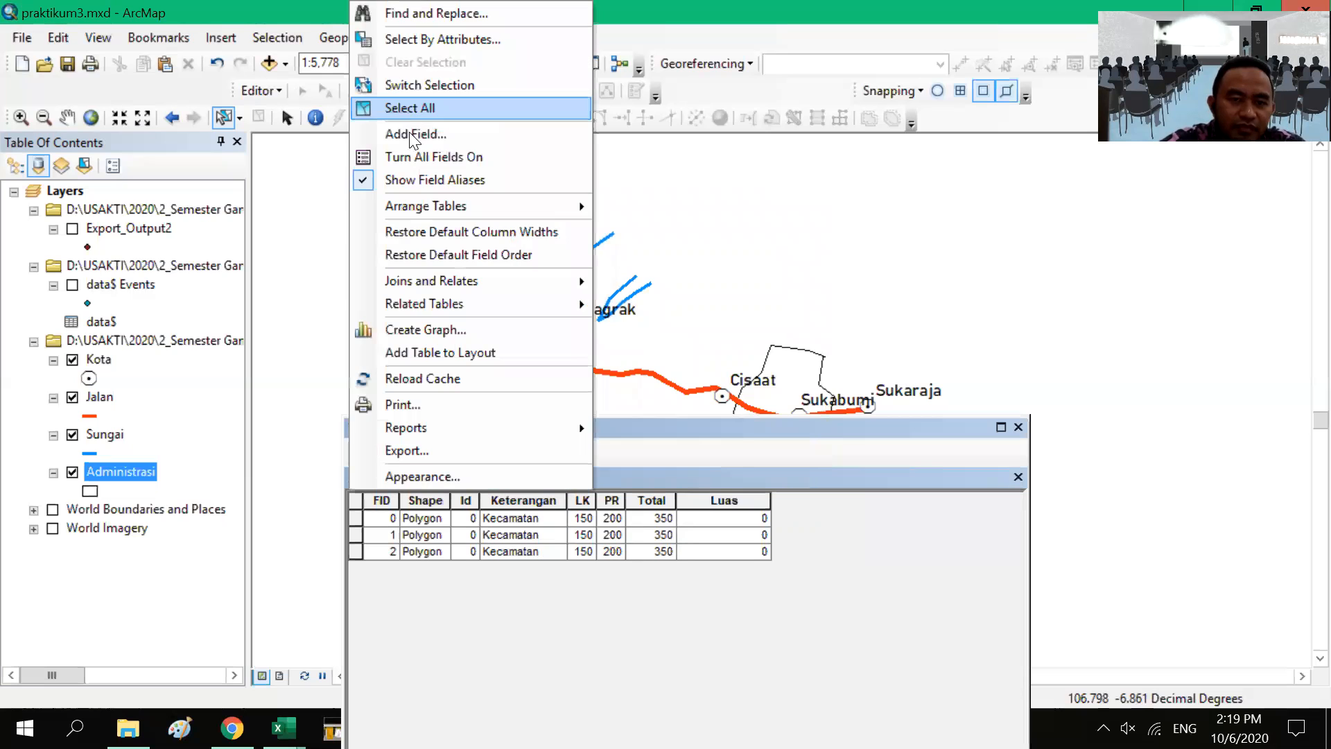
{"action": "key", "text": "Return"}
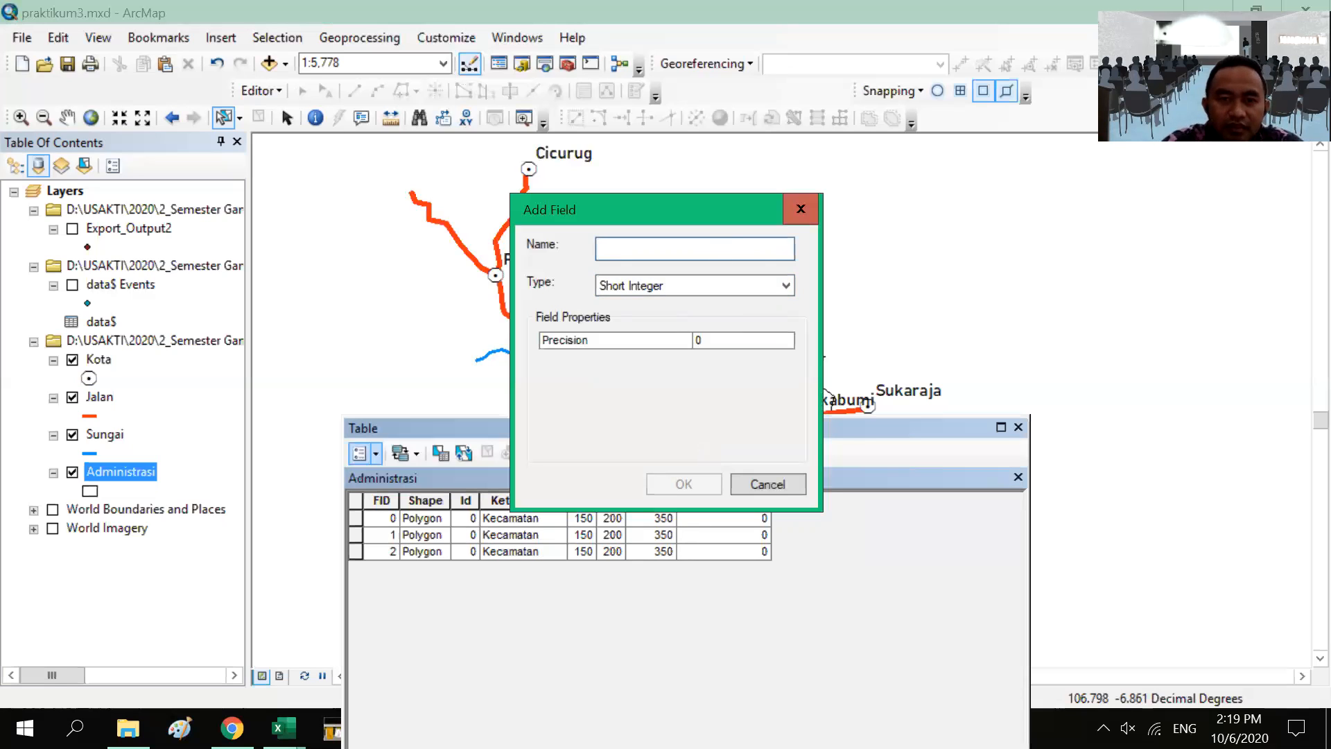
{"action": "type", "text": "ke"}
{"action": "key", "text": "BackSpace"}
{"action": "key", "text": "BackSpace"}
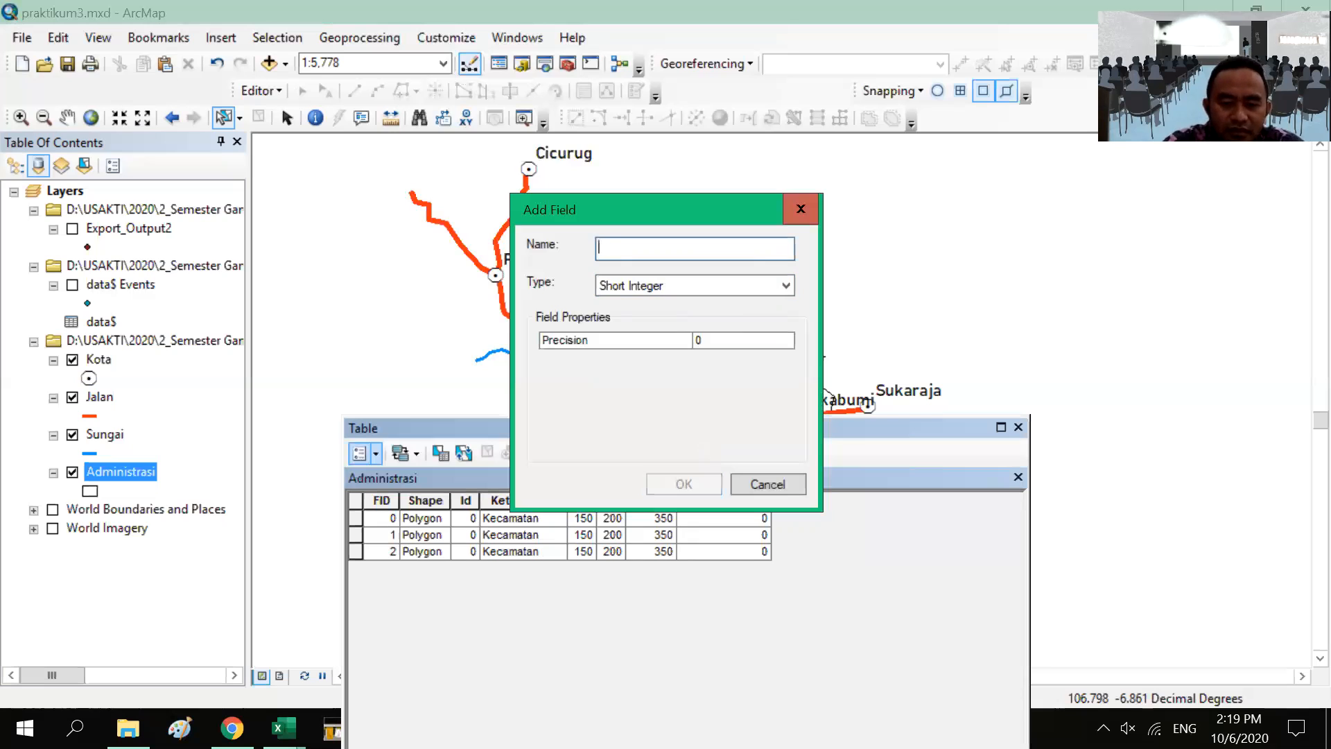
{"action": "type", "text": "Keliling"}
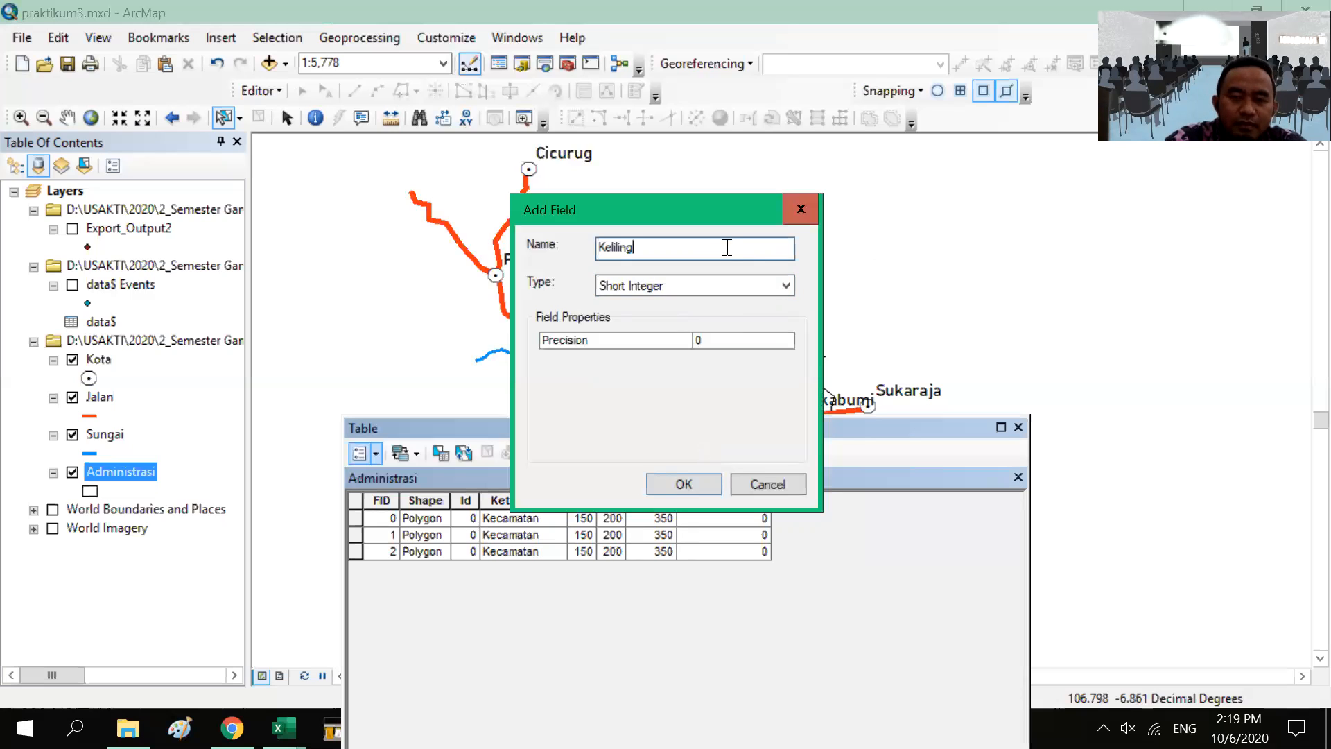
{"action": "left_click", "coordinate": [774, 287]}
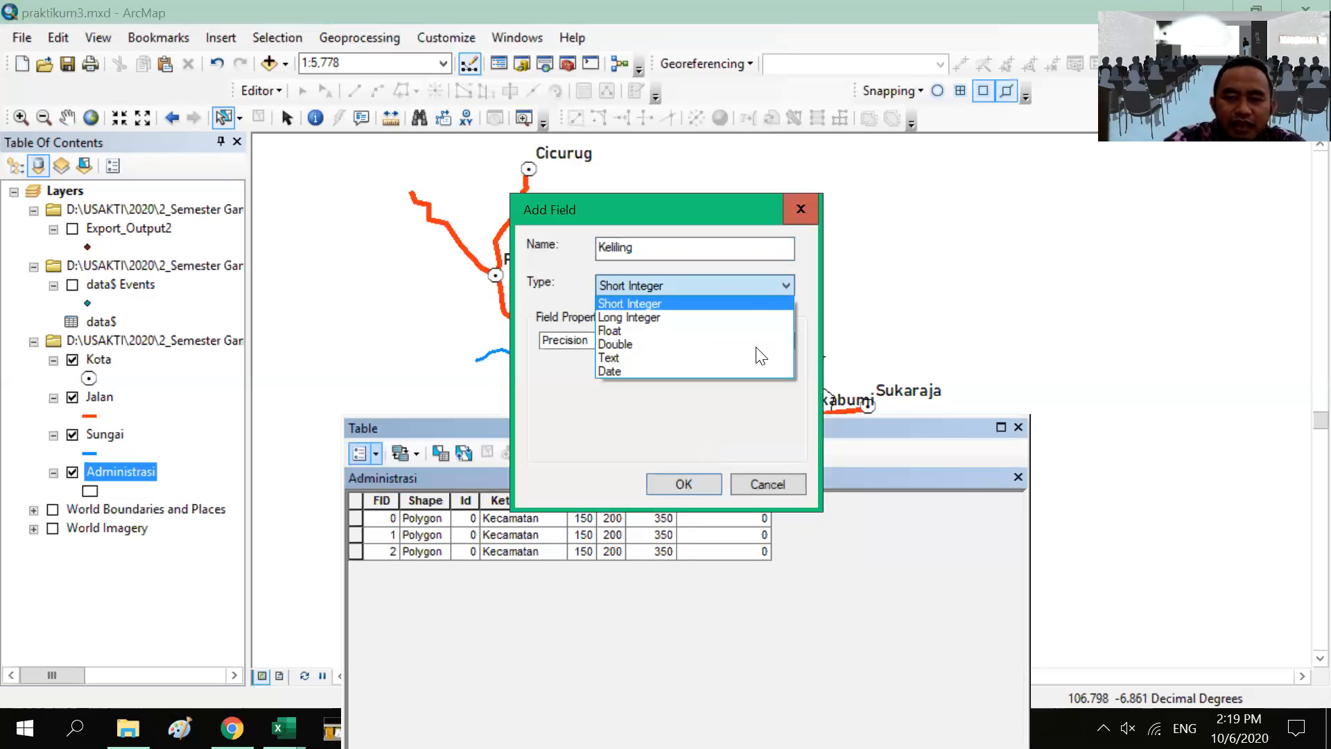
{"action": "left_click", "coordinate": [755, 346]}
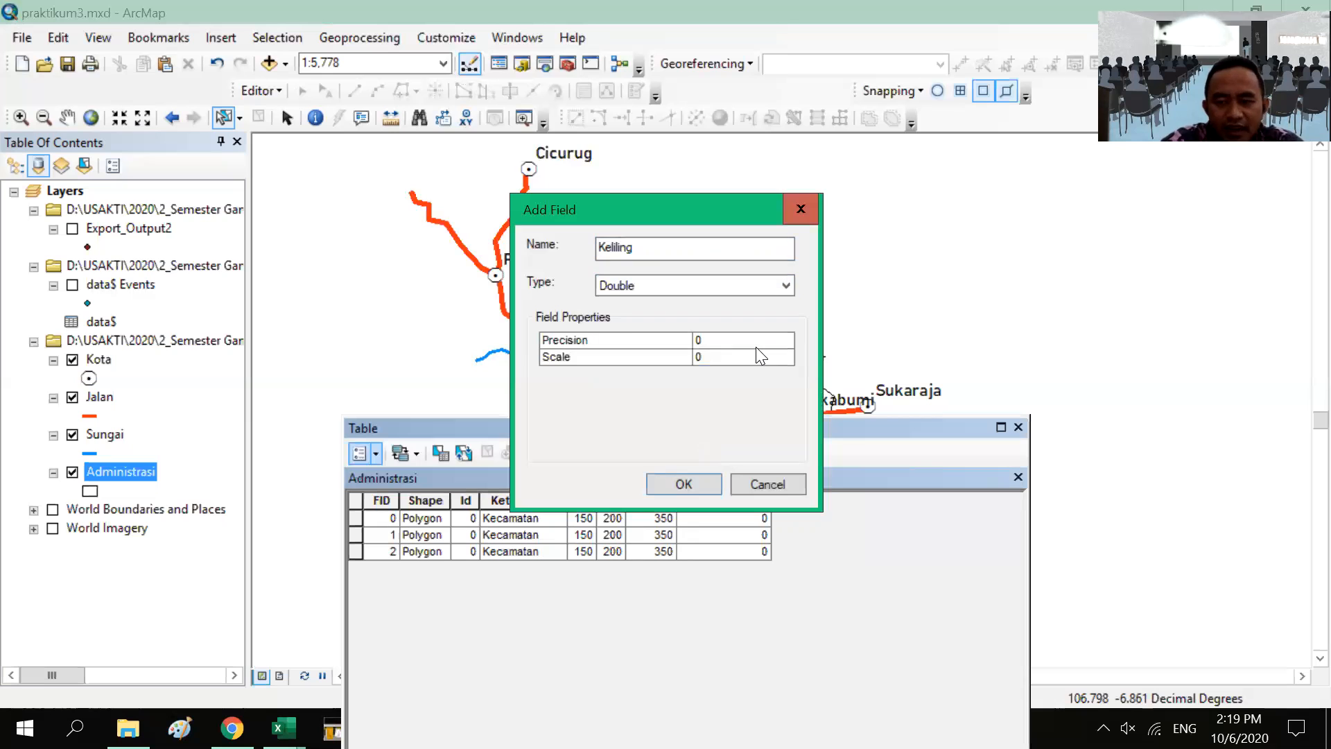
{"action": "left_click", "coordinate": [674, 485]}
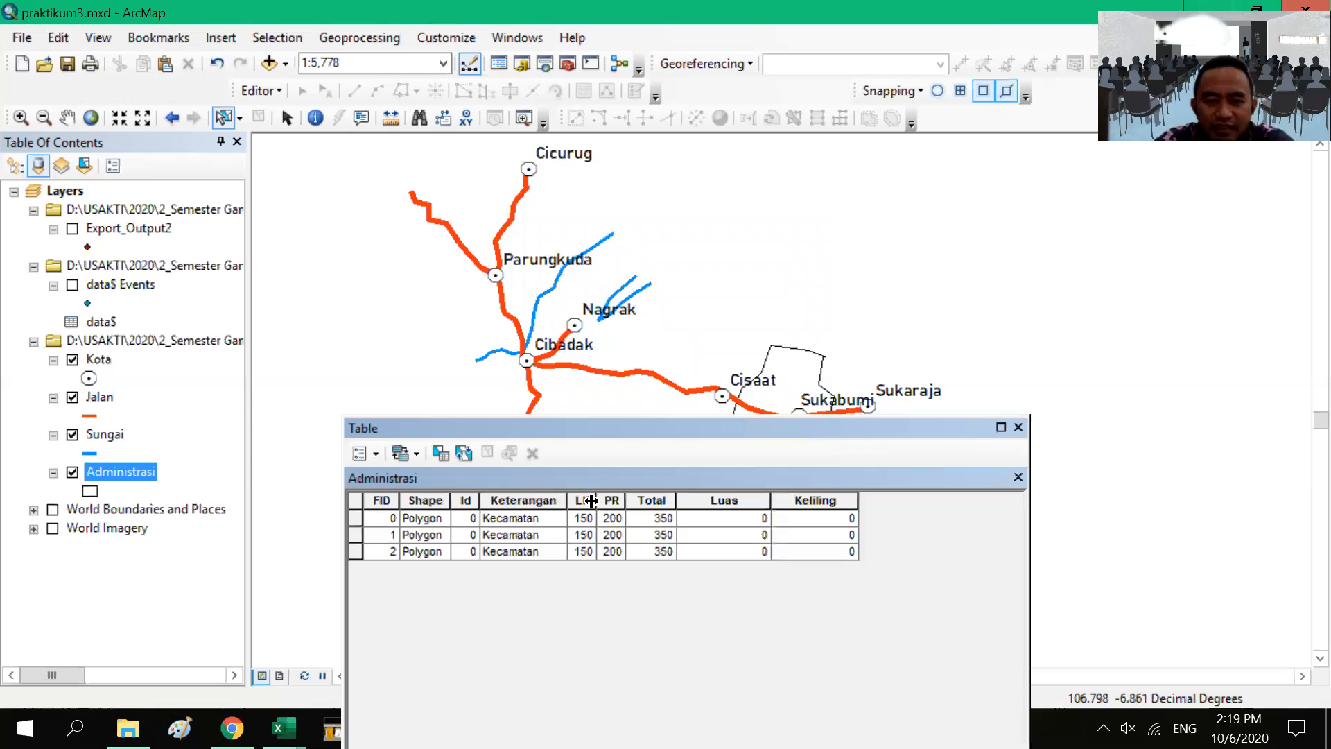
Step: Calculate the Luas field as Area in Square Meters, using the data frame's WGS 1984 UTM Zone 48S coordinate system
{"action": "left_click", "coordinate": [741, 496]}
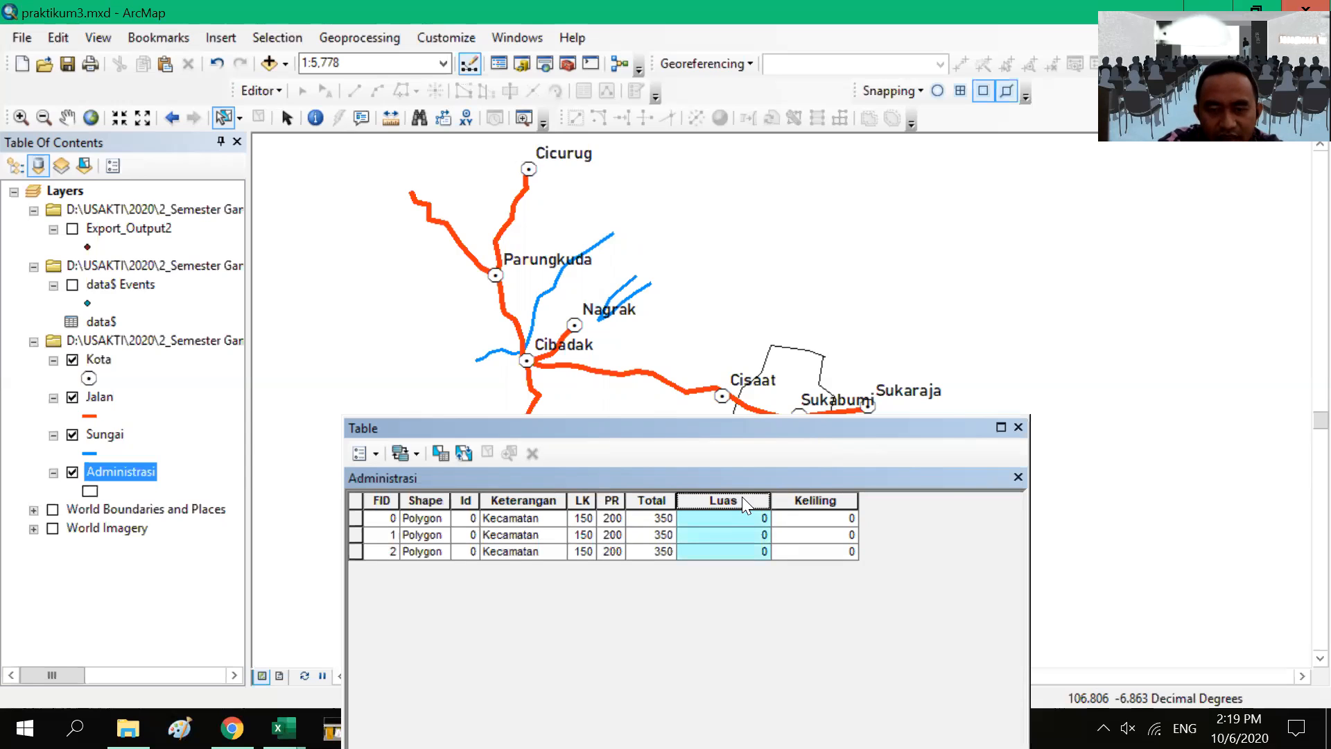
{"action": "right_click", "coordinate": [742, 497]}
{"action": "left_click", "coordinate": [797, 379]}
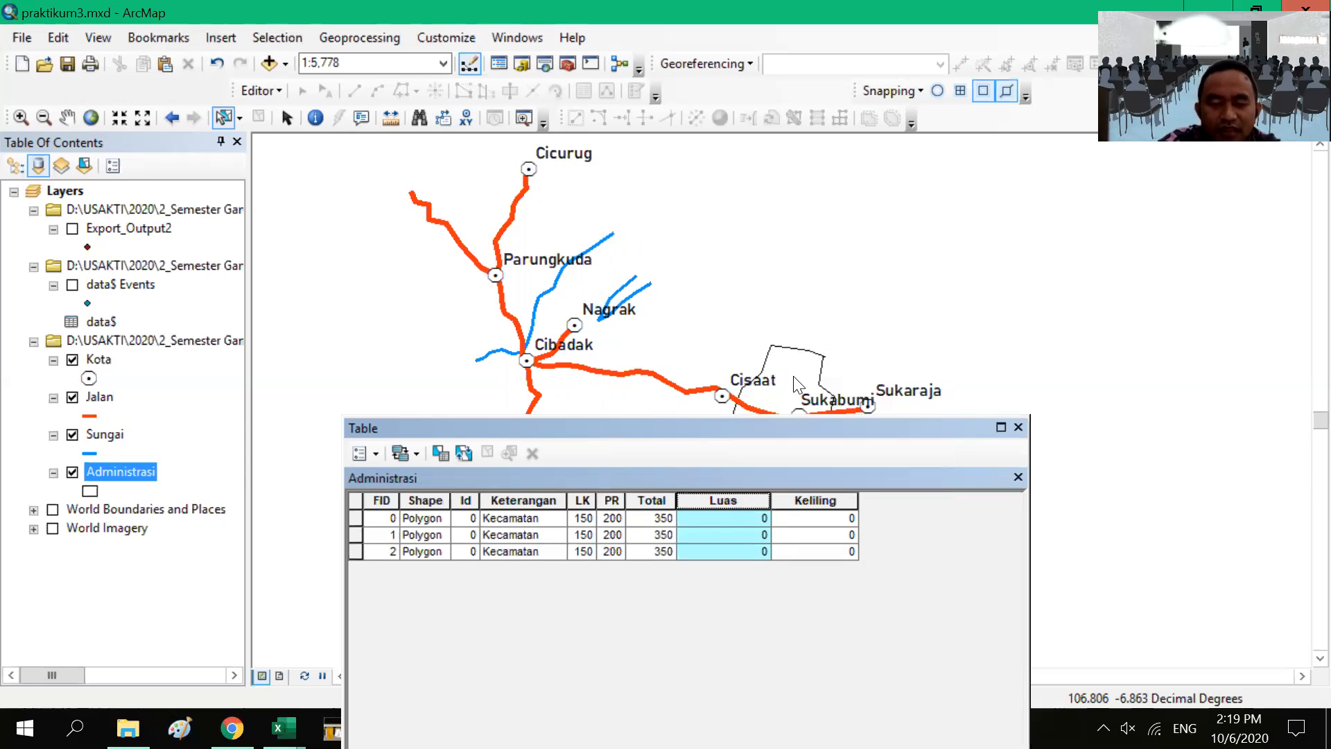
{"action": "left_click", "coordinate": [654, 401]}
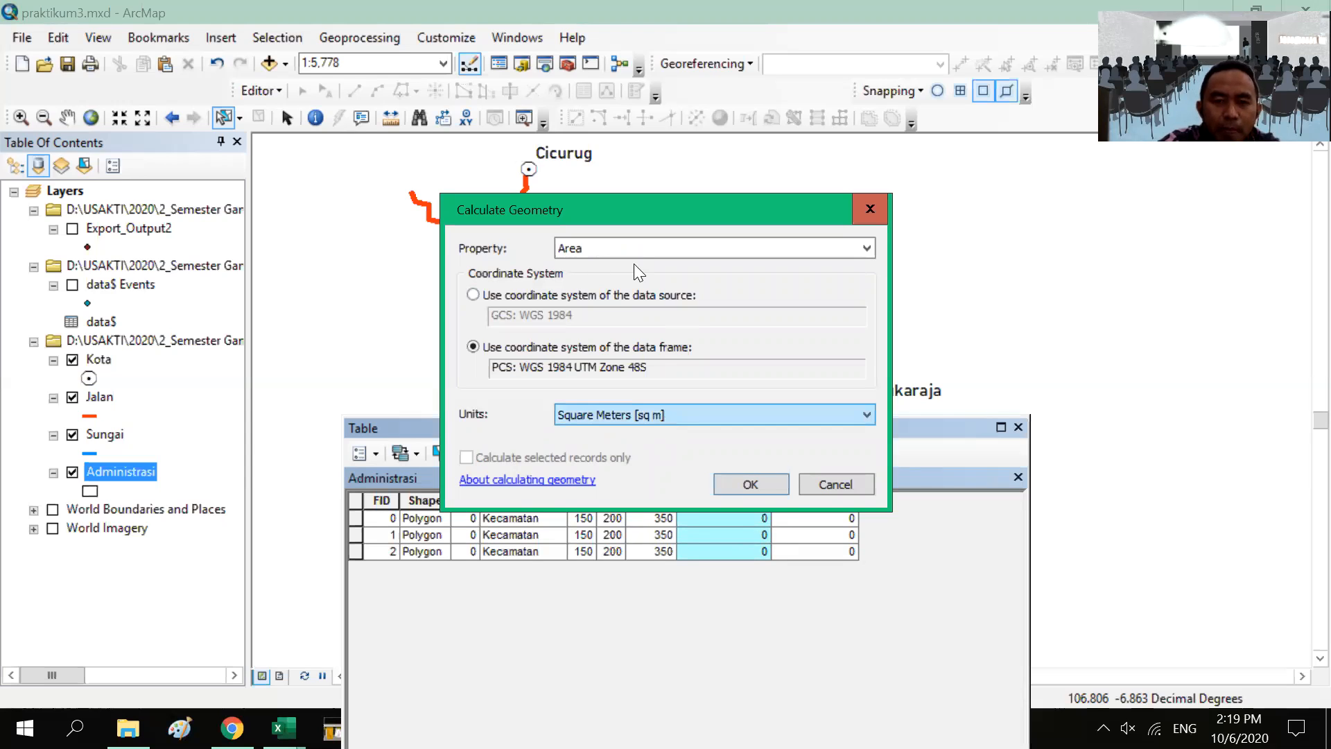
{"action": "left_click", "coordinate": [773, 487]}
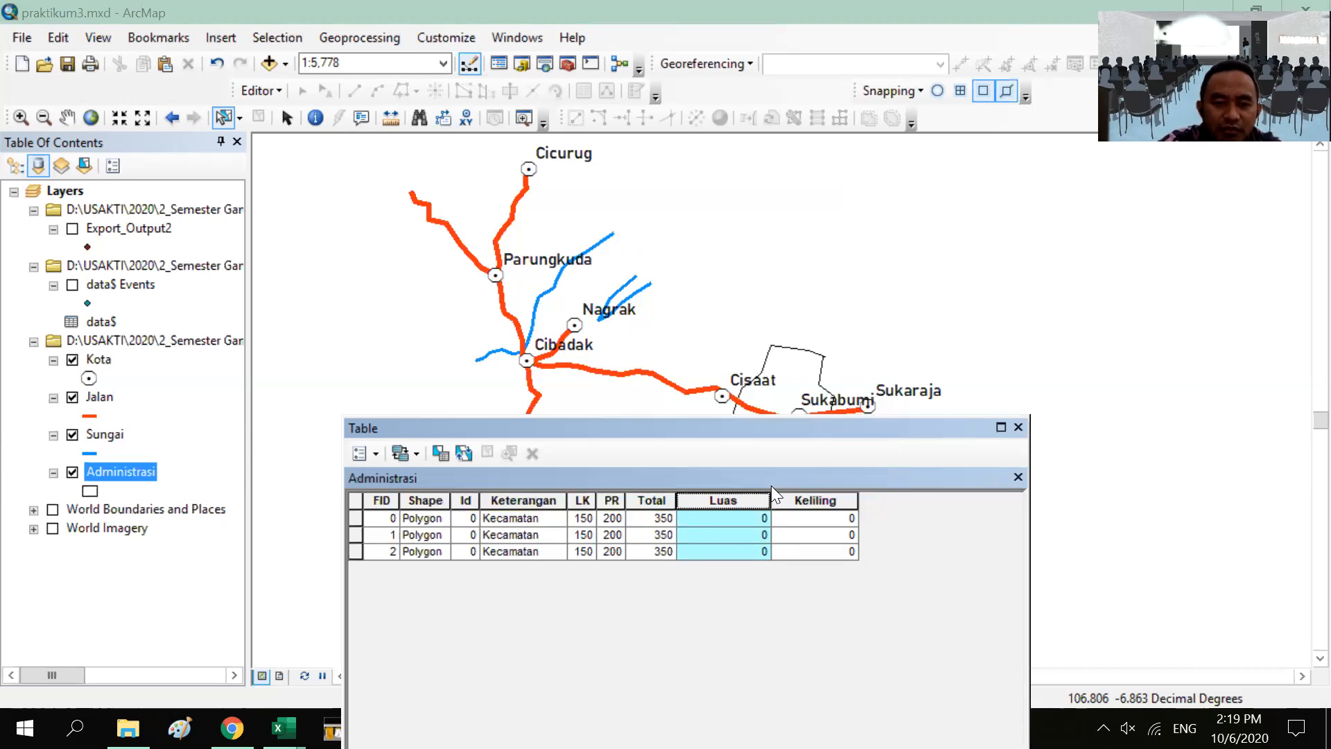
{"action": "left_click", "coordinate": [620, 401]}
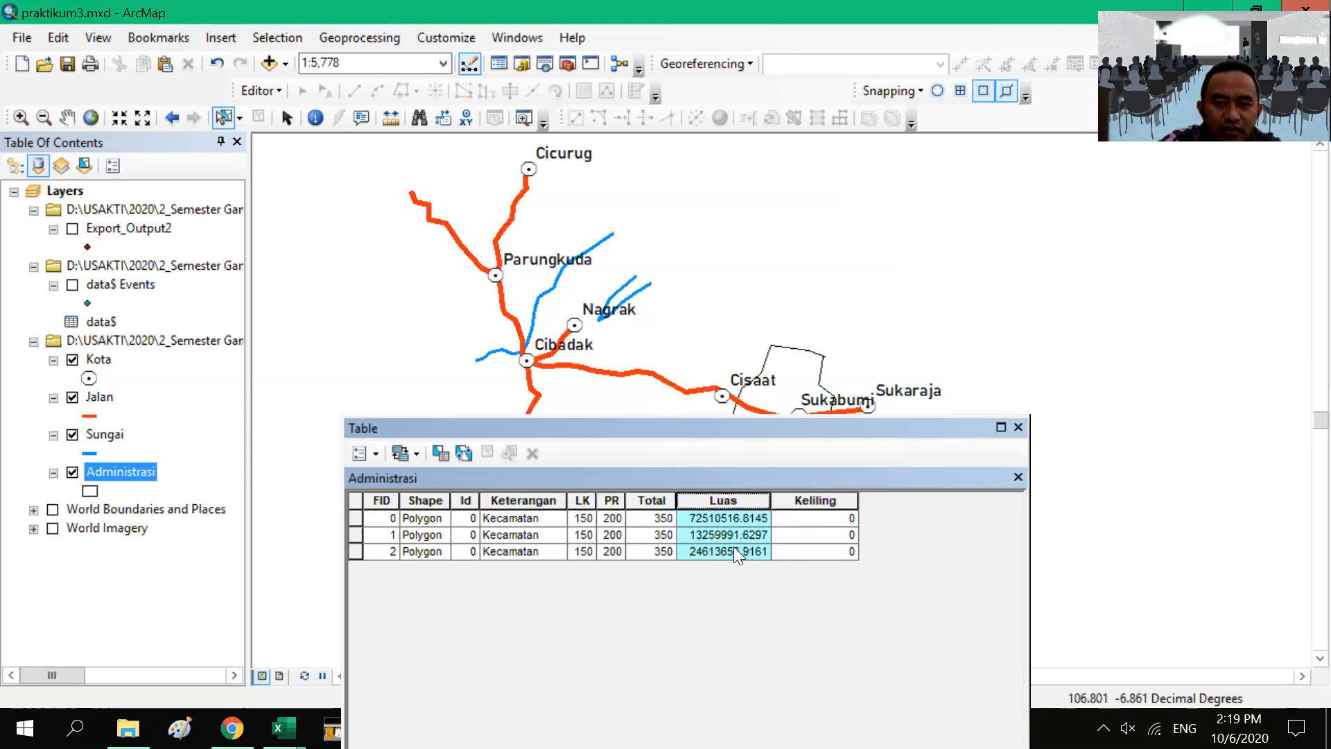
Step: Uncover the Administrasi polygons on the map and match the FID 0 record to its polygon by zooming and selecting
{"action": "left_click_drag", "start_coordinate": [776, 434], "coordinate": [812, 575]}
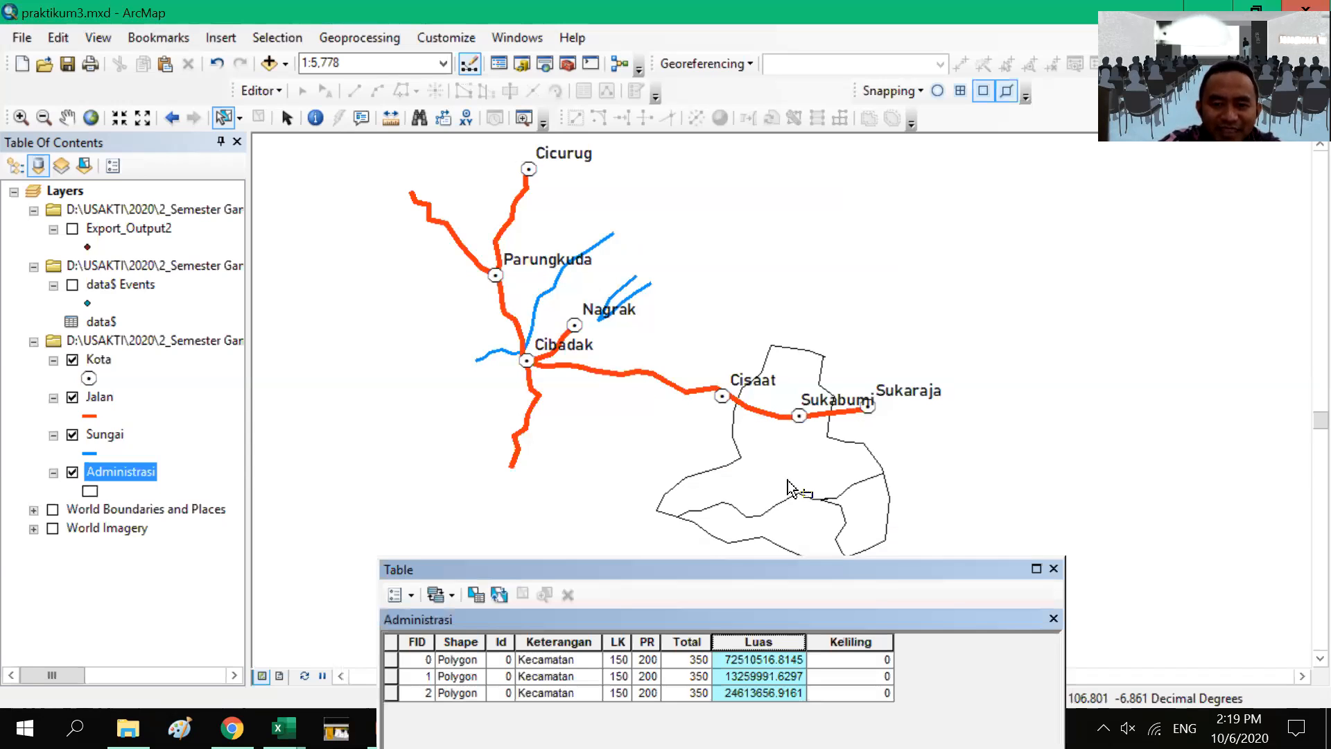
{"action": "left_click", "coordinate": [810, 516]}
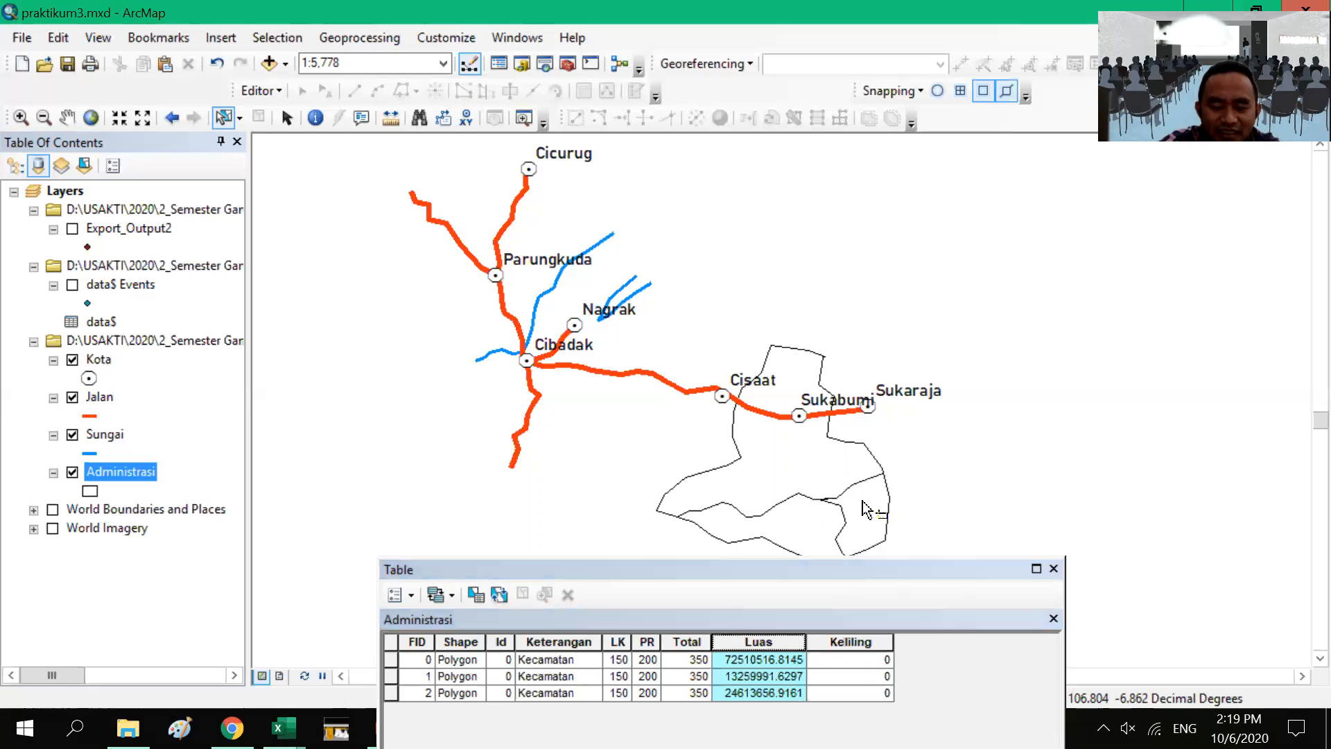
{"action": "left_click", "coordinate": [392, 659]}
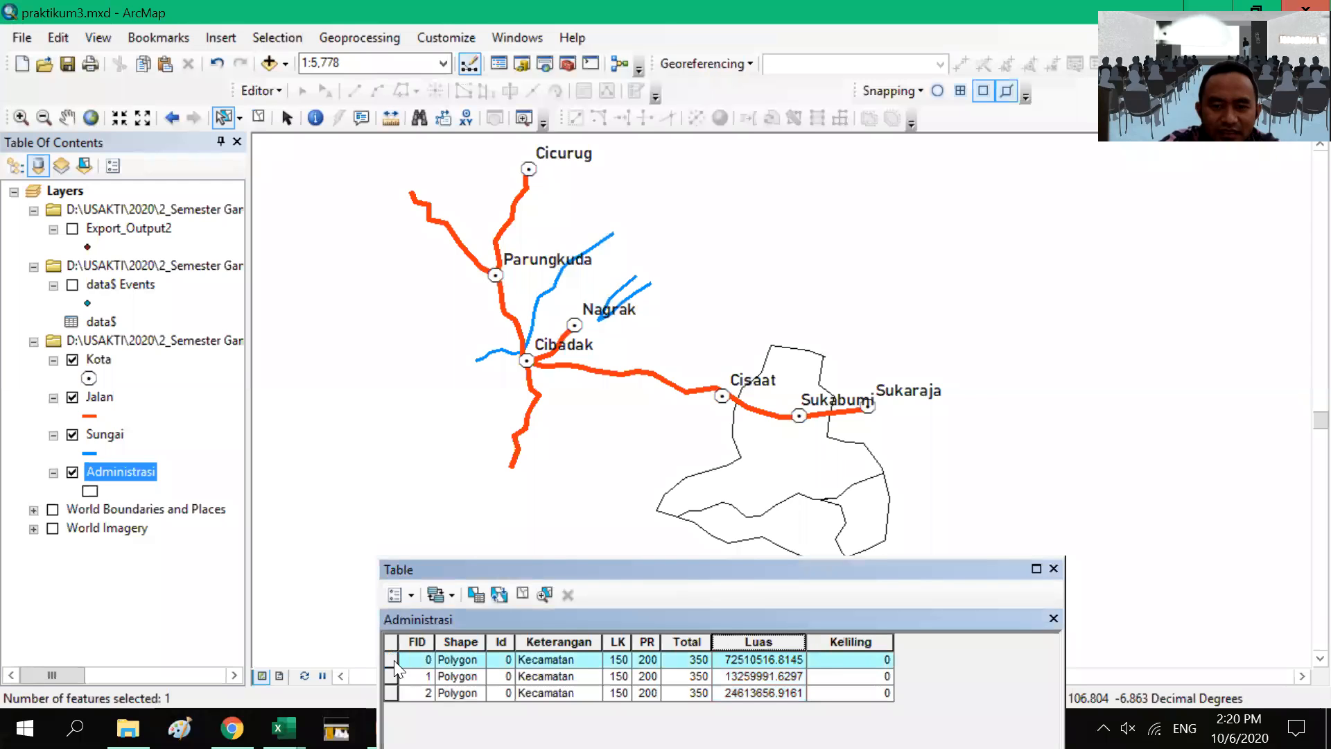
{"action": "double_click", "coordinate": [393, 660]}
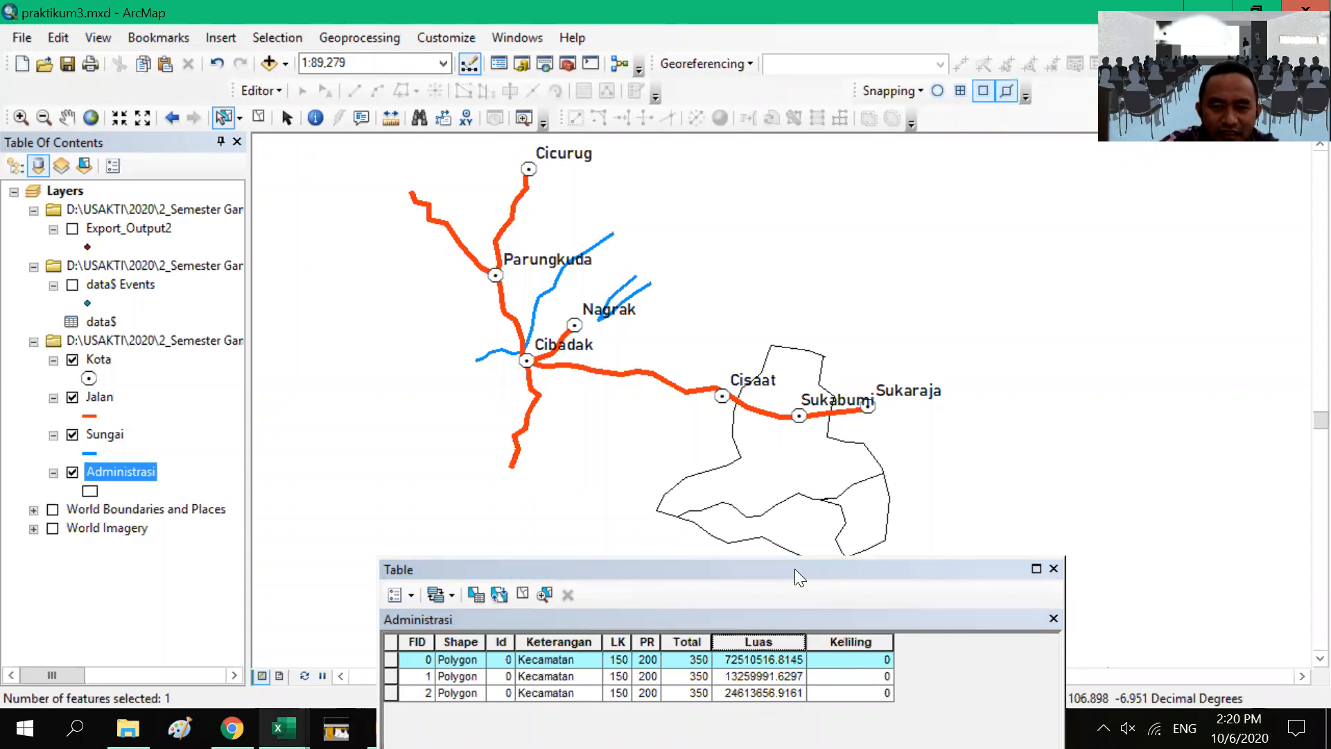
{"action": "left_click", "coordinate": [804, 521]}
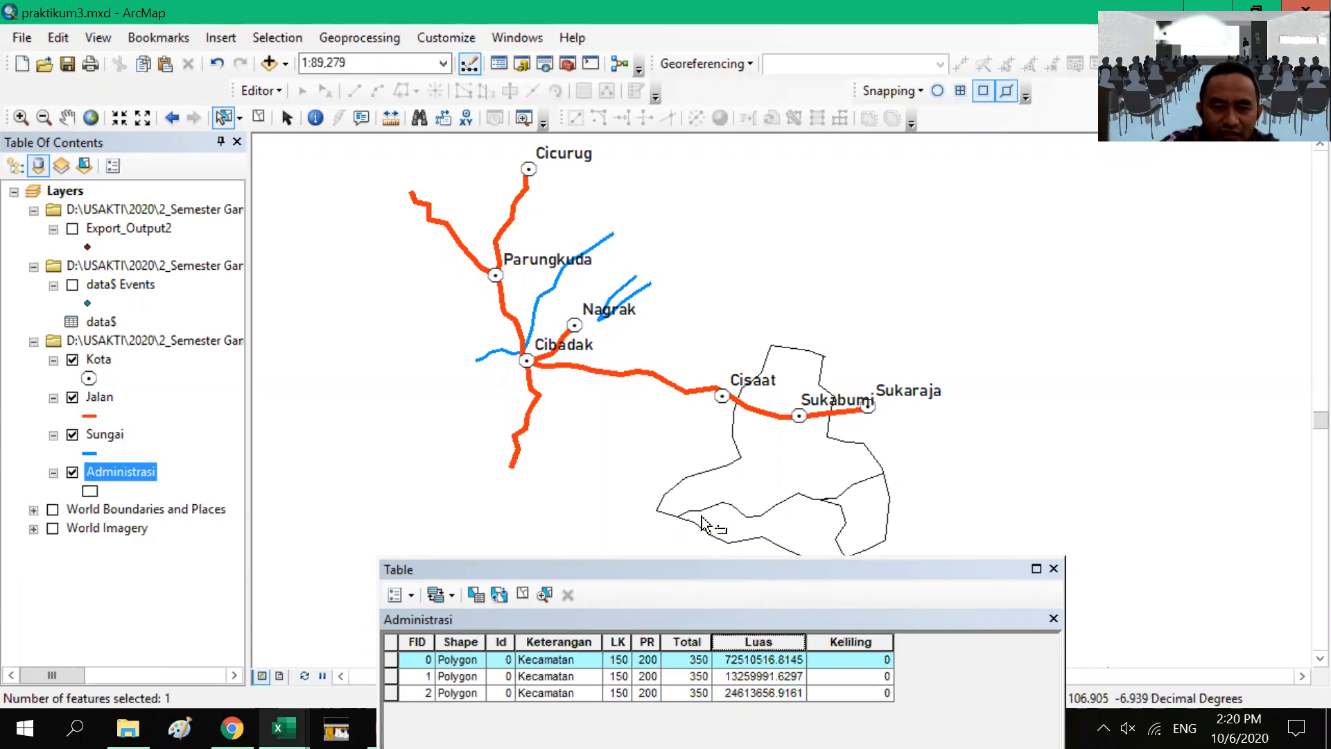
{"action": "left_click", "coordinate": [258, 117]}
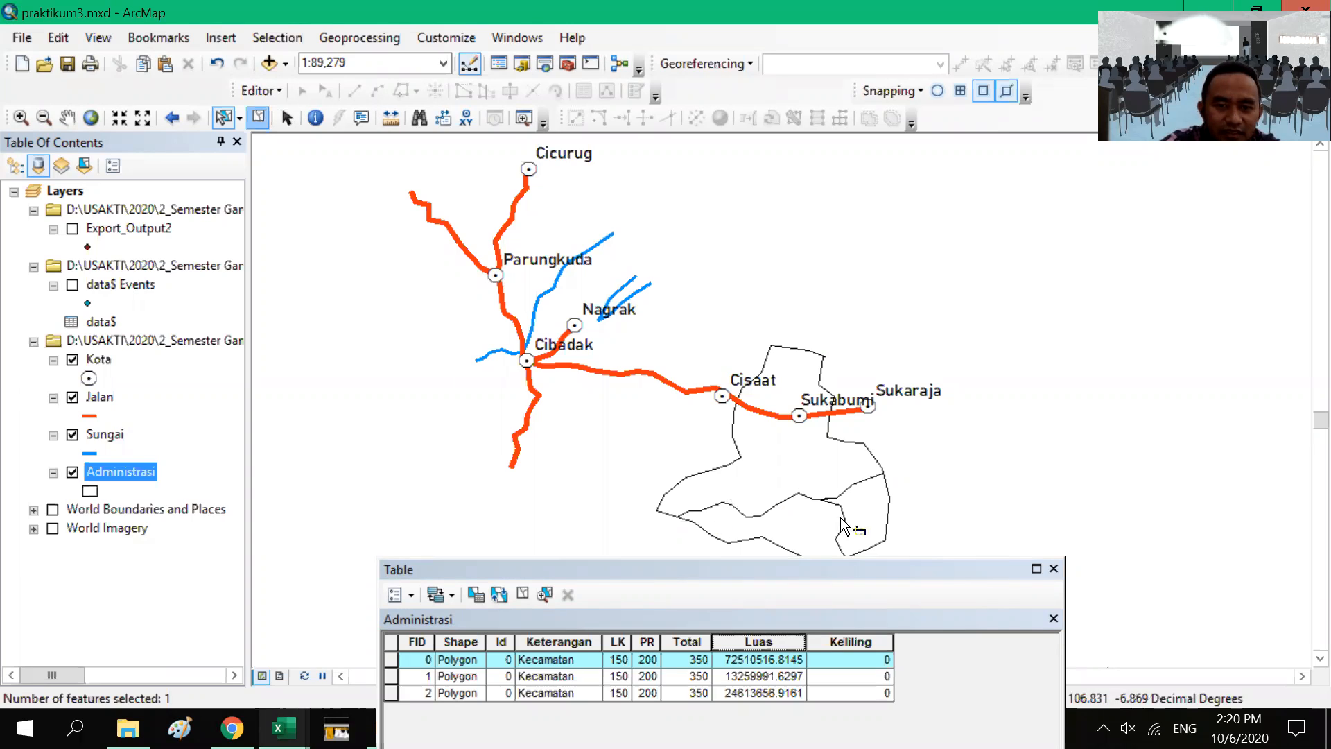
{"action": "left_click", "coordinate": [813, 535]}
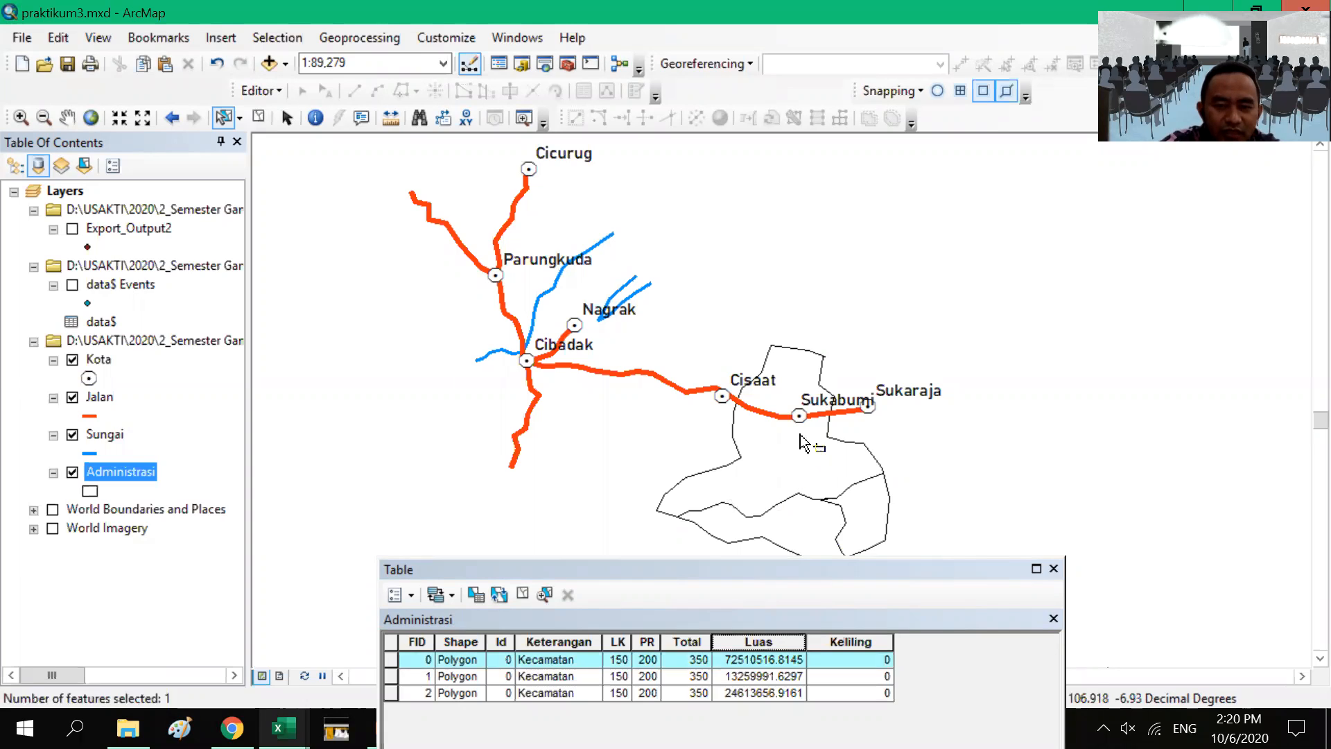
{"action": "left_click", "coordinate": [258, 117]}
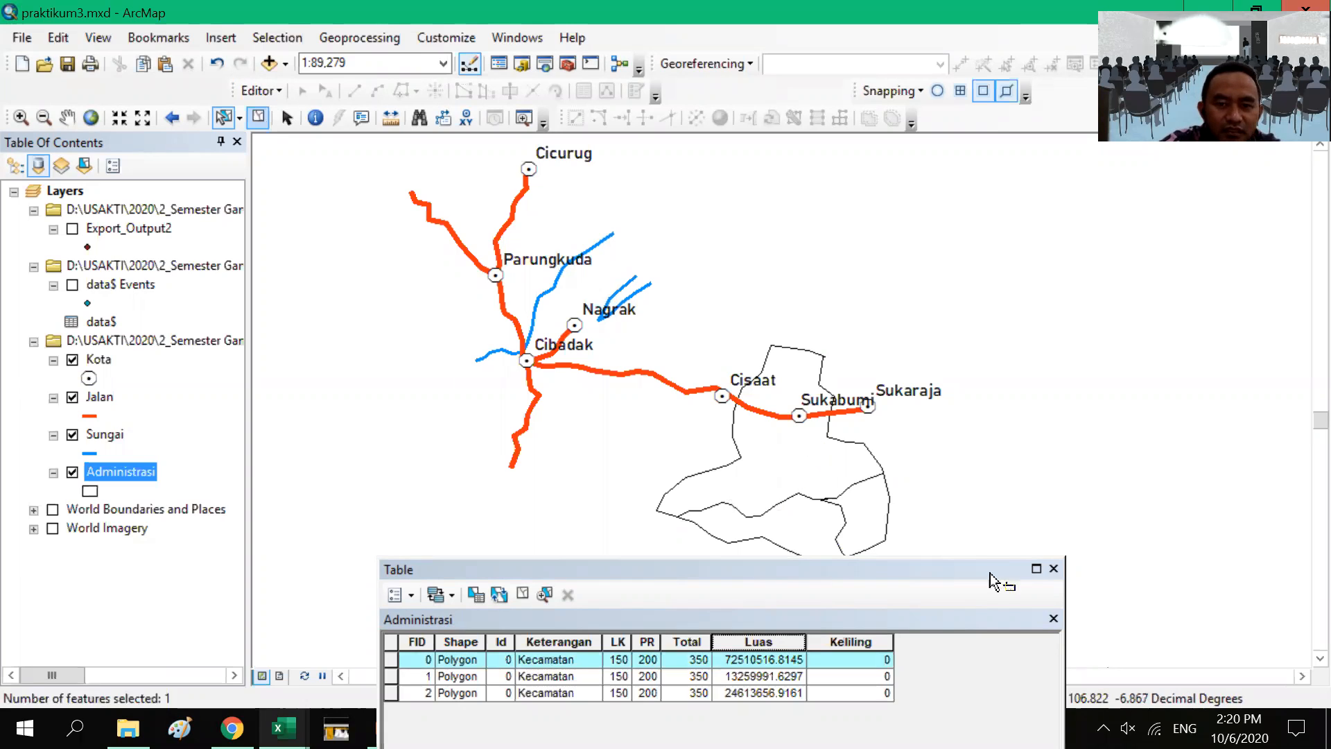
{"action": "left_click", "coordinate": [818, 462]}
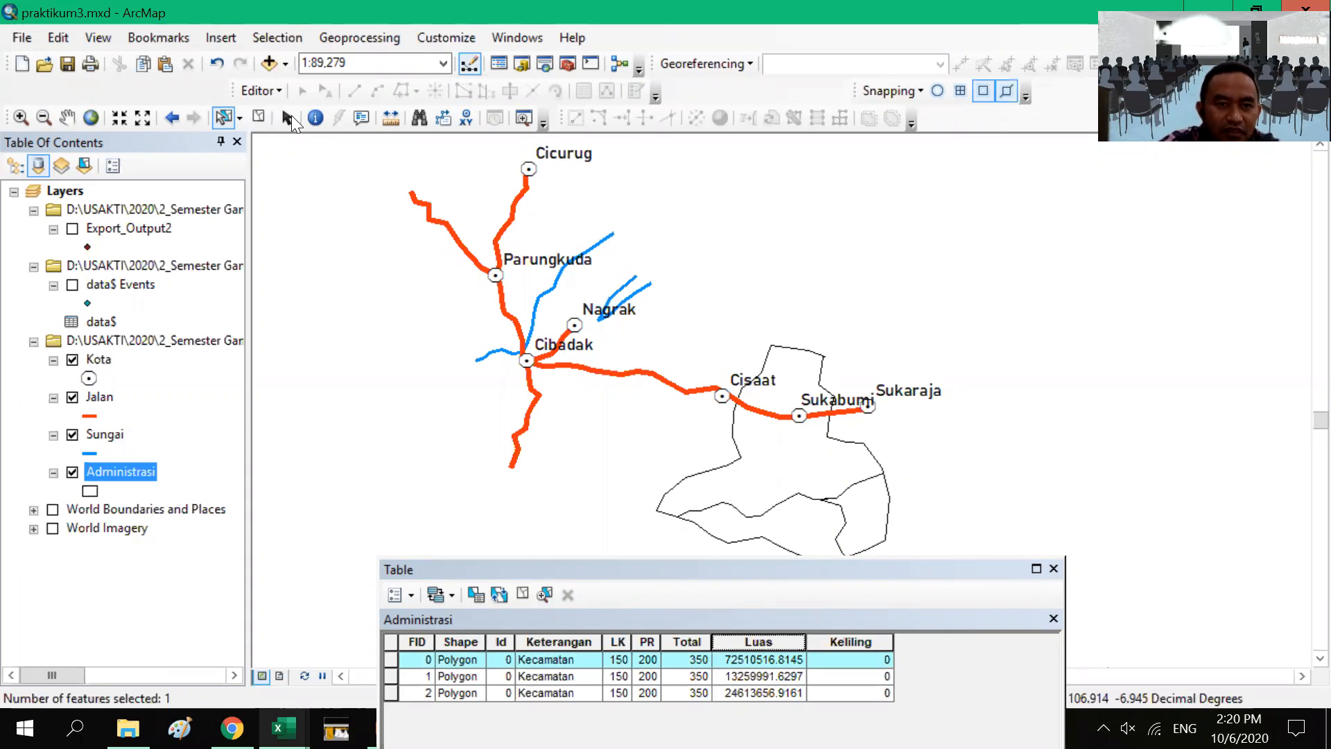
{"action": "left_click", "coordinate": [801, 532]}
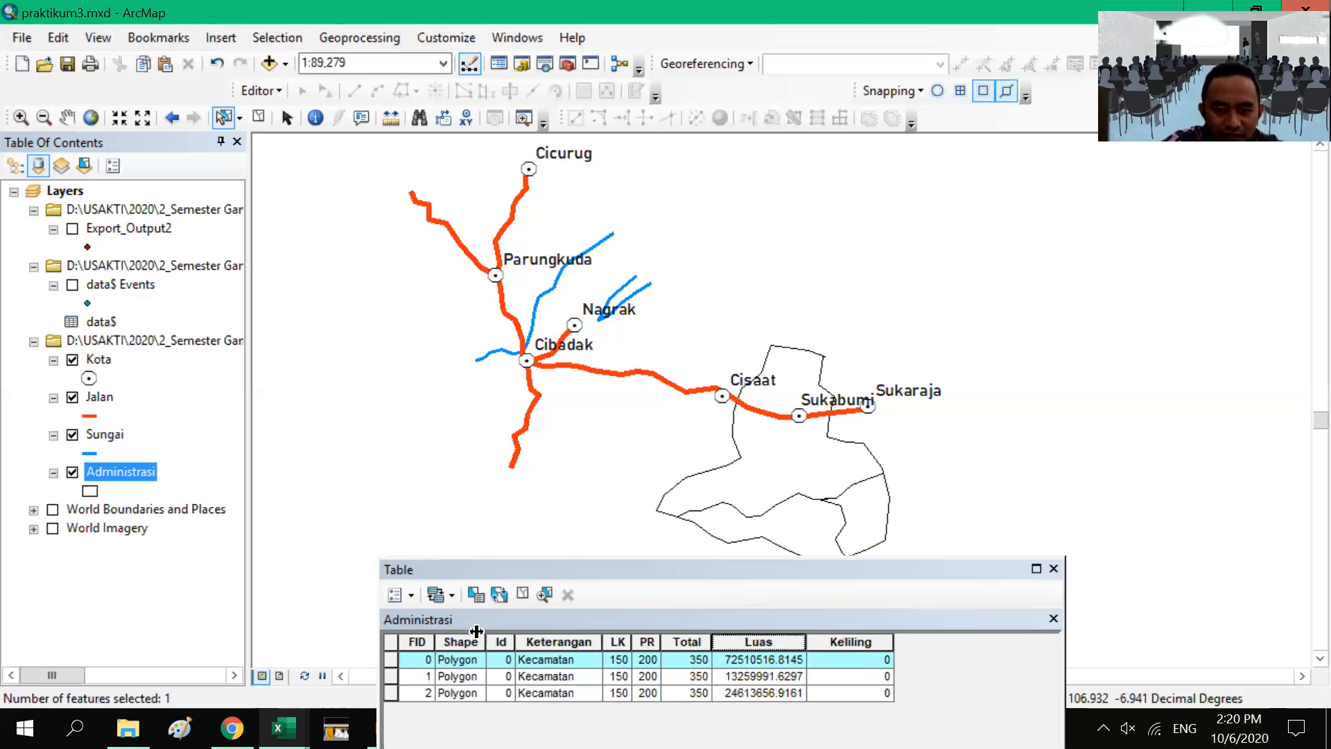
Step: Select the FID 1 record of Administrasi, zoom to its polygon for inspection, and clear the selection
{"action": "left_click", "coordinate": [391, 676]}
{"action": "double_click", "coordinate": [391, 675]}
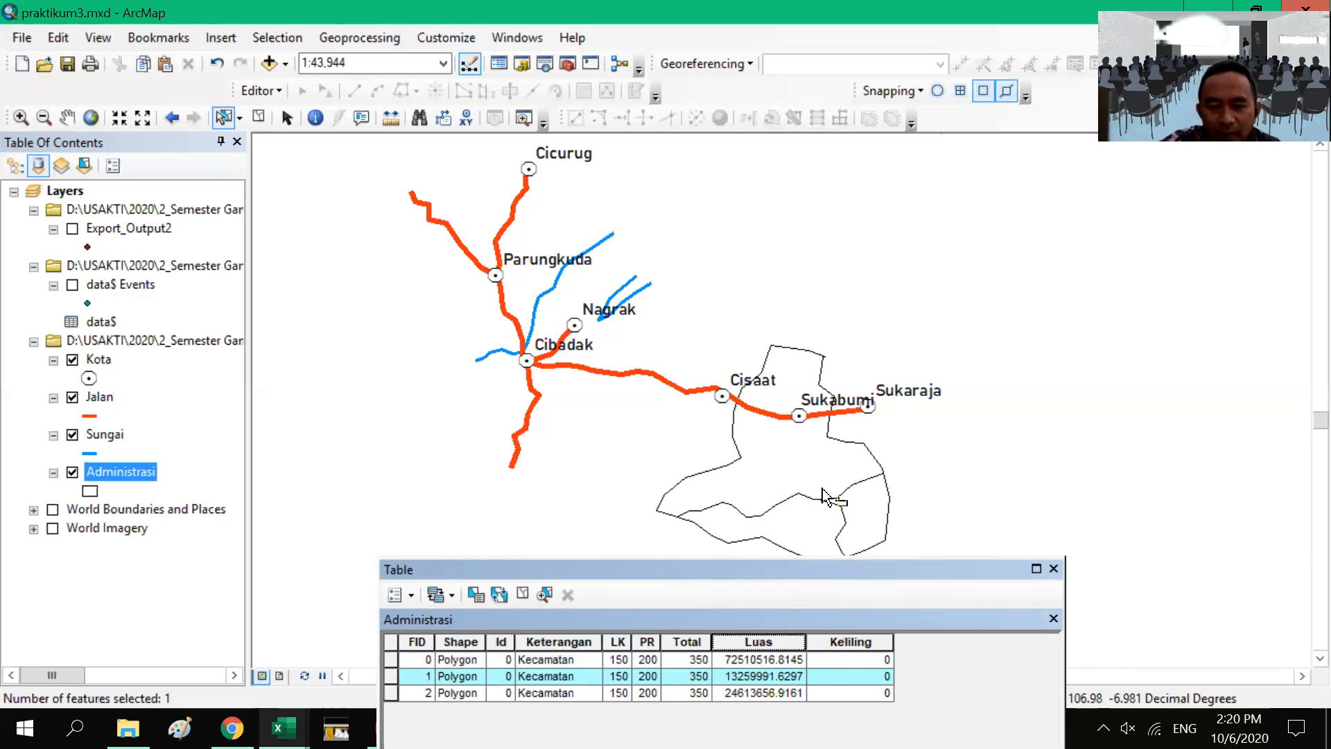
{"action": "left_click", "coordinate": [863, 643]}
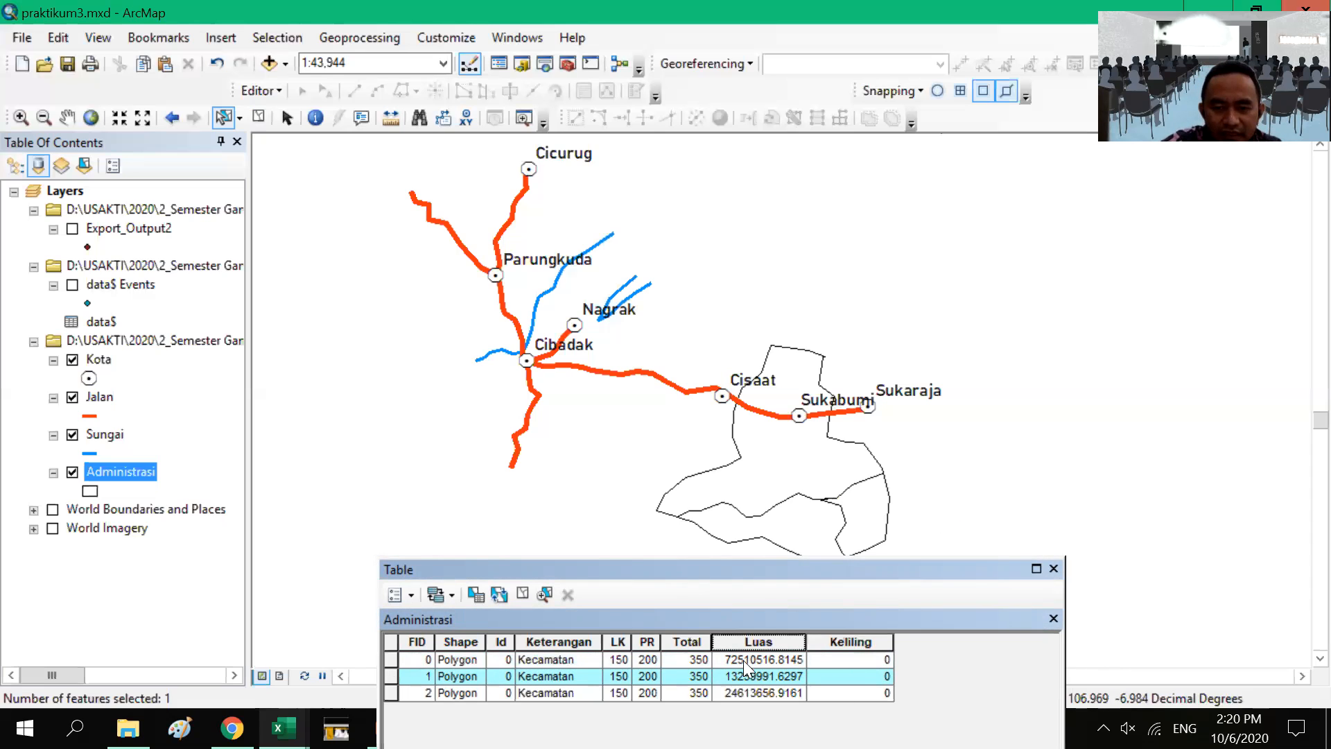
{"action": "left_click", "coordinate": [392, 675]}
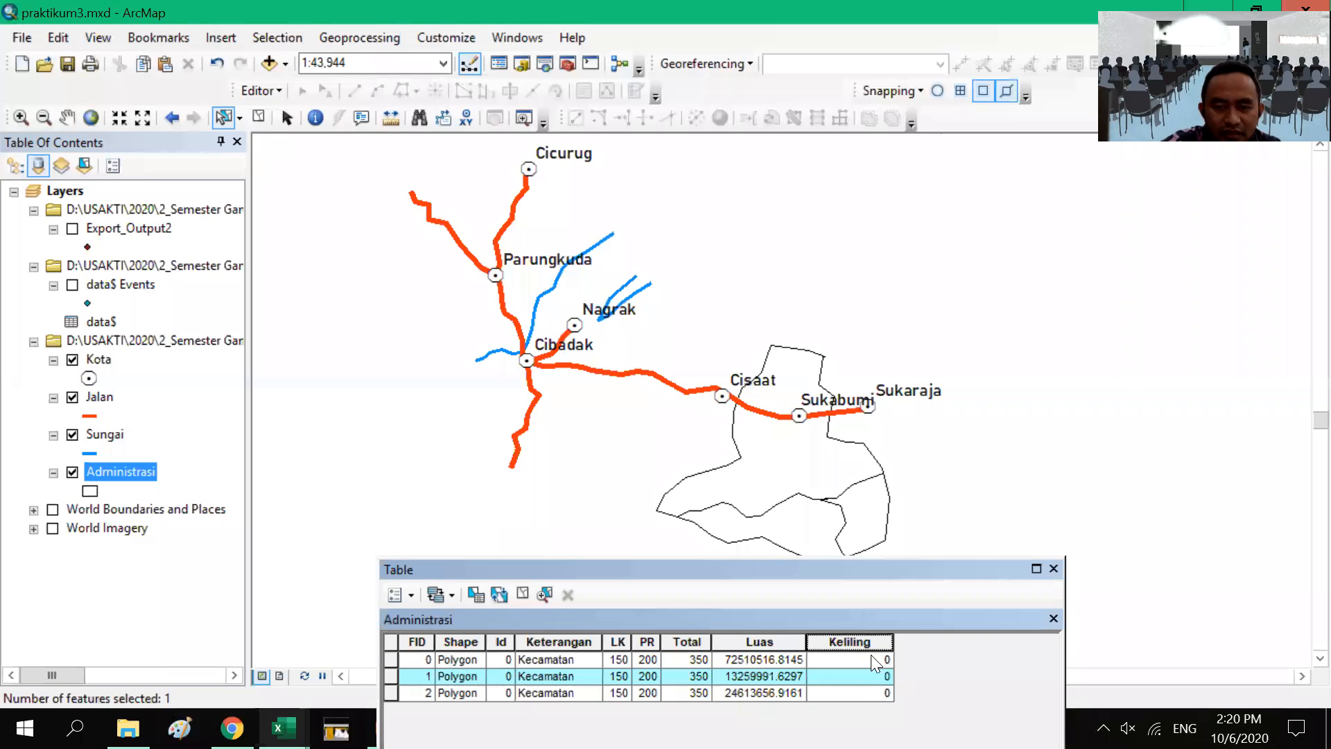
{"action": "left_click", "coordinate": [258, 116]}
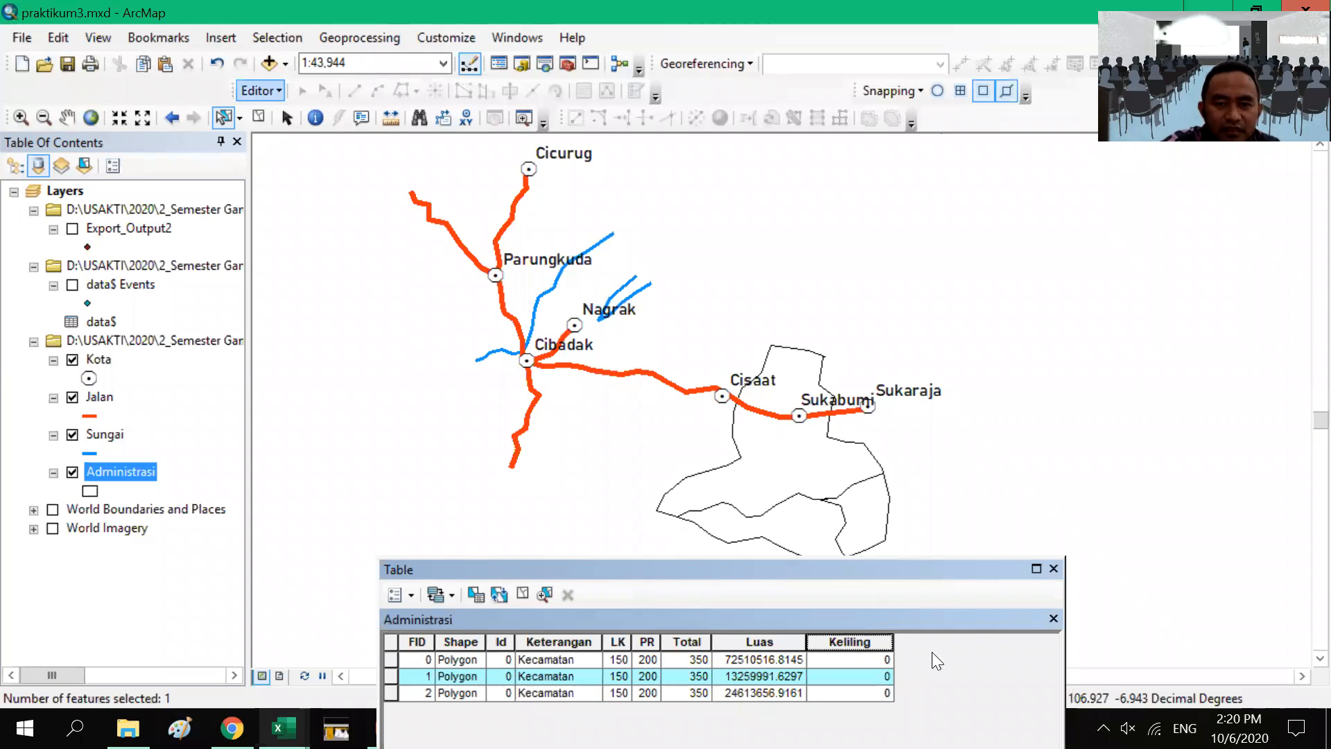
Step: Calculate the Keliling field as Perimeter in Meters, using the data frame's WGS 1984 UTM Zone 48S coordinate system
{"action": "right_click", "coordinate": [868, 638]}
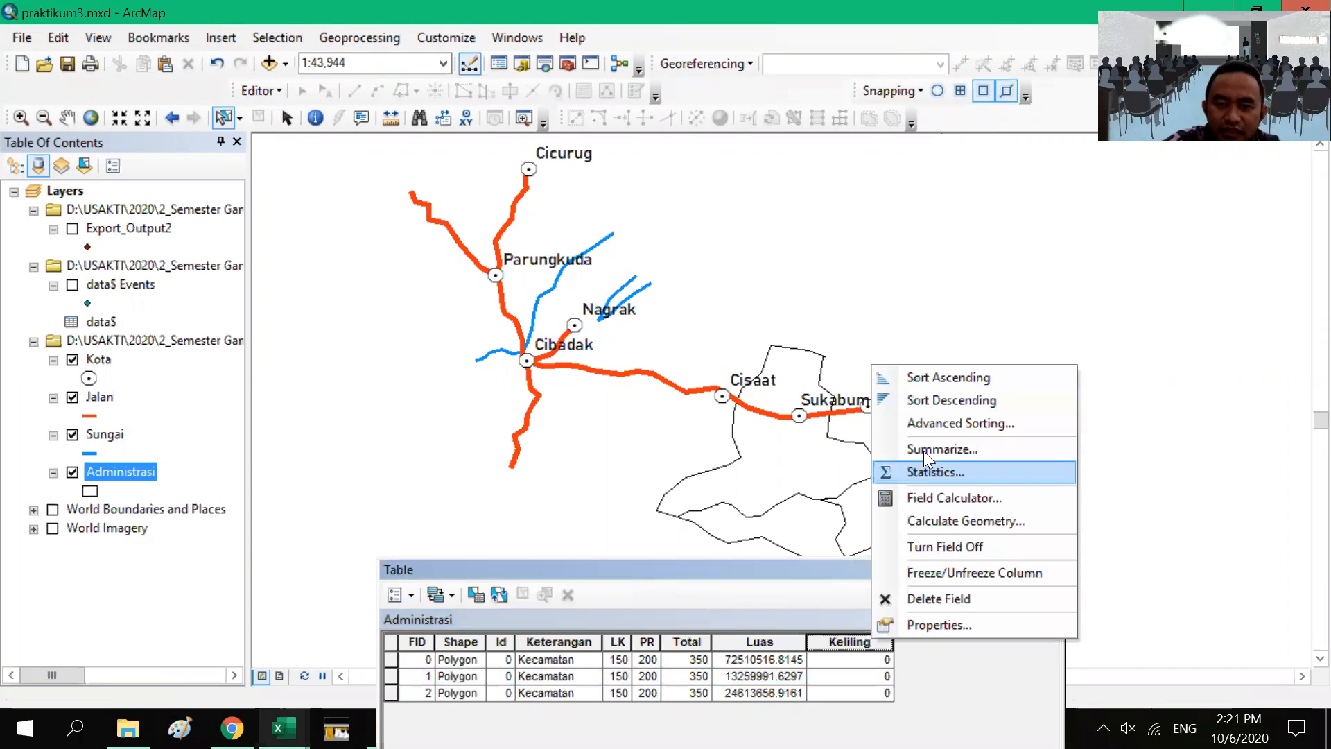
{"action": "left_click", "coordinate": [934, 522]}
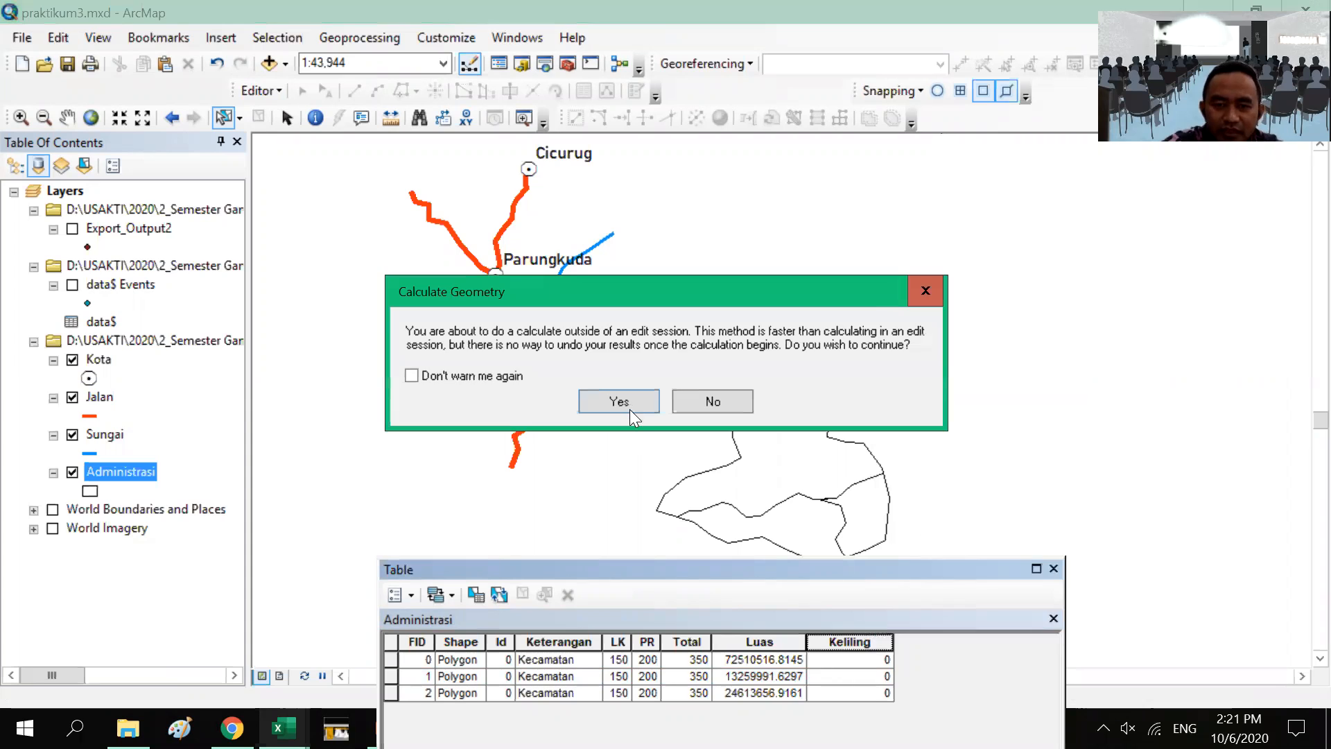
{"action": "left_click", "coordinate": [630, 409]}
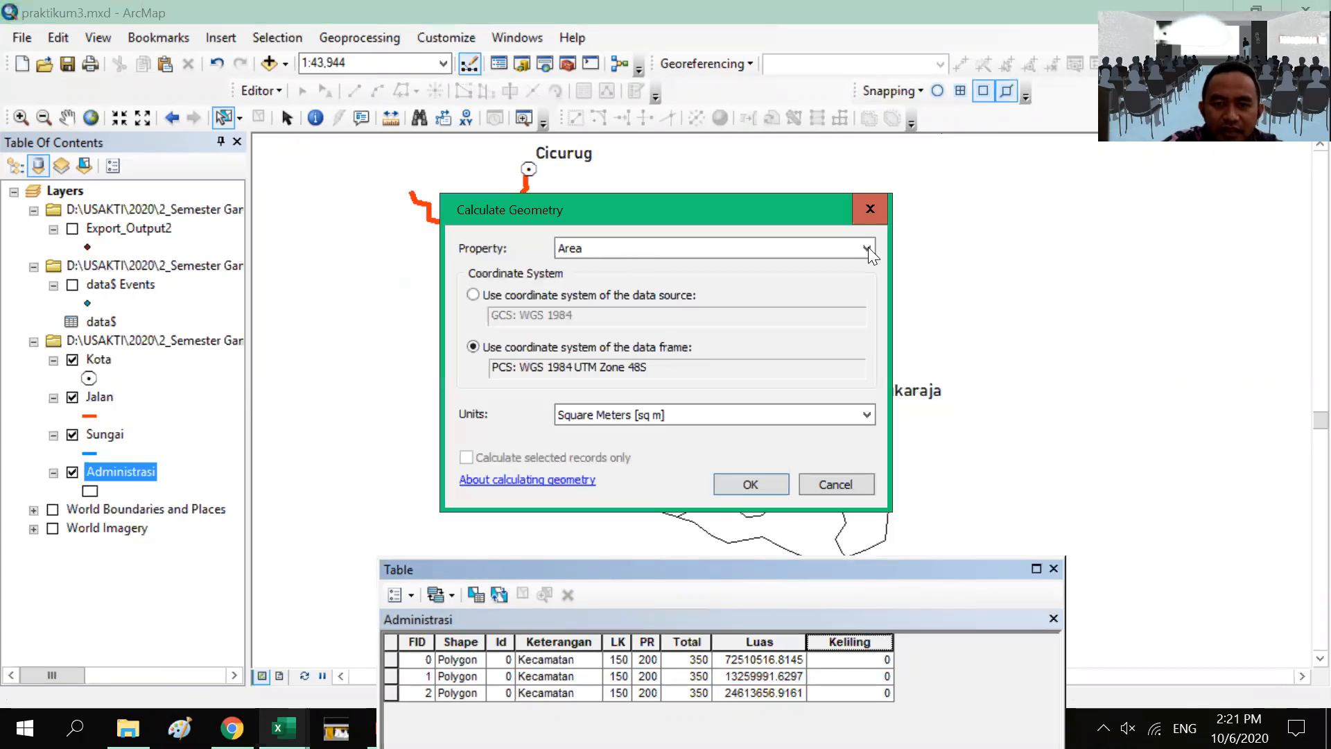
{"action": "left_click", "coordinate": [799, 254]}
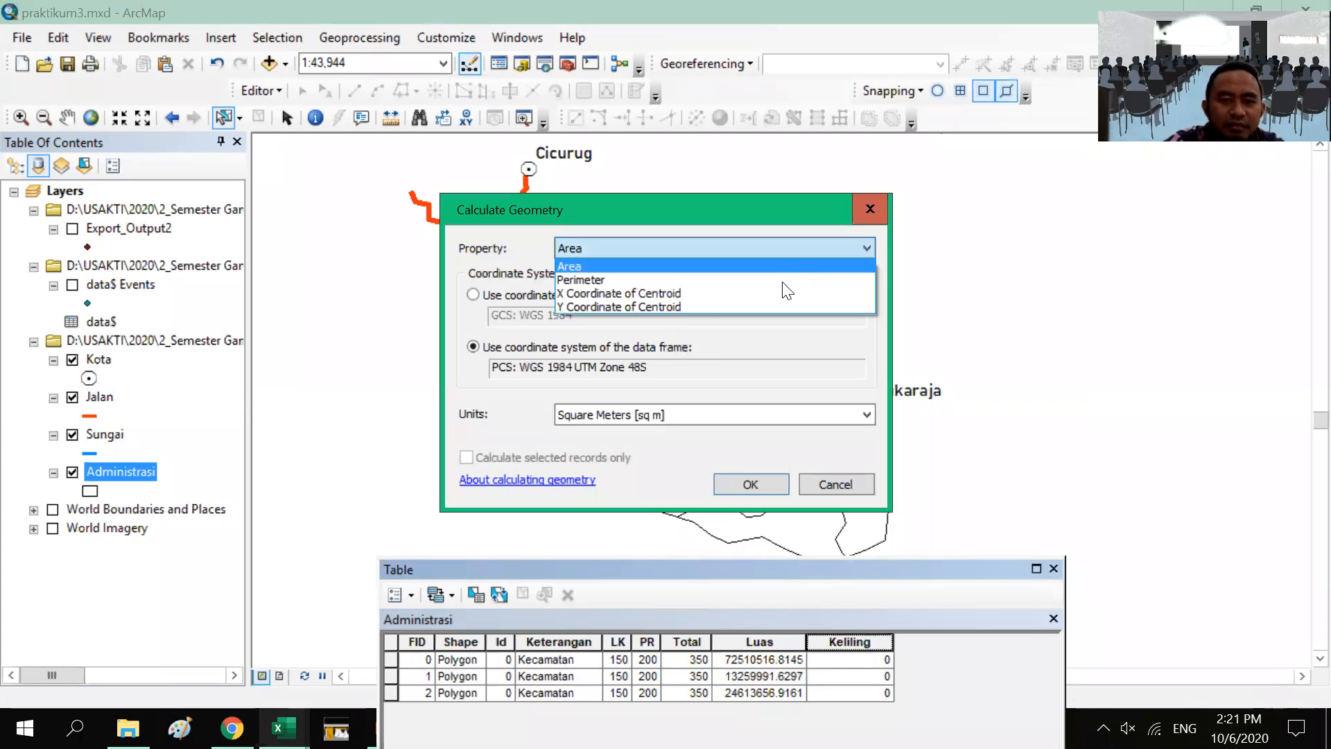
{"action": "left_click", "coordinate": [611, 280]}
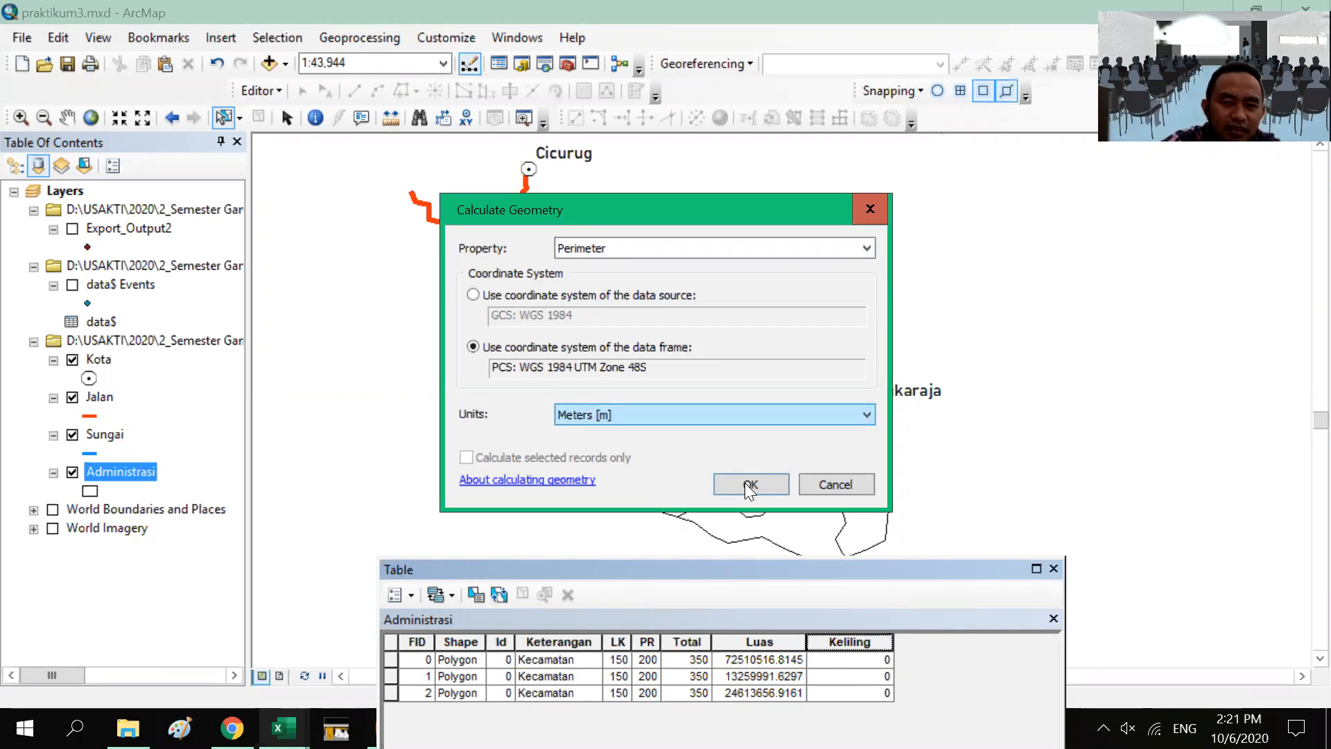
{"action": "left_click", "coordinate": [747, 485]}
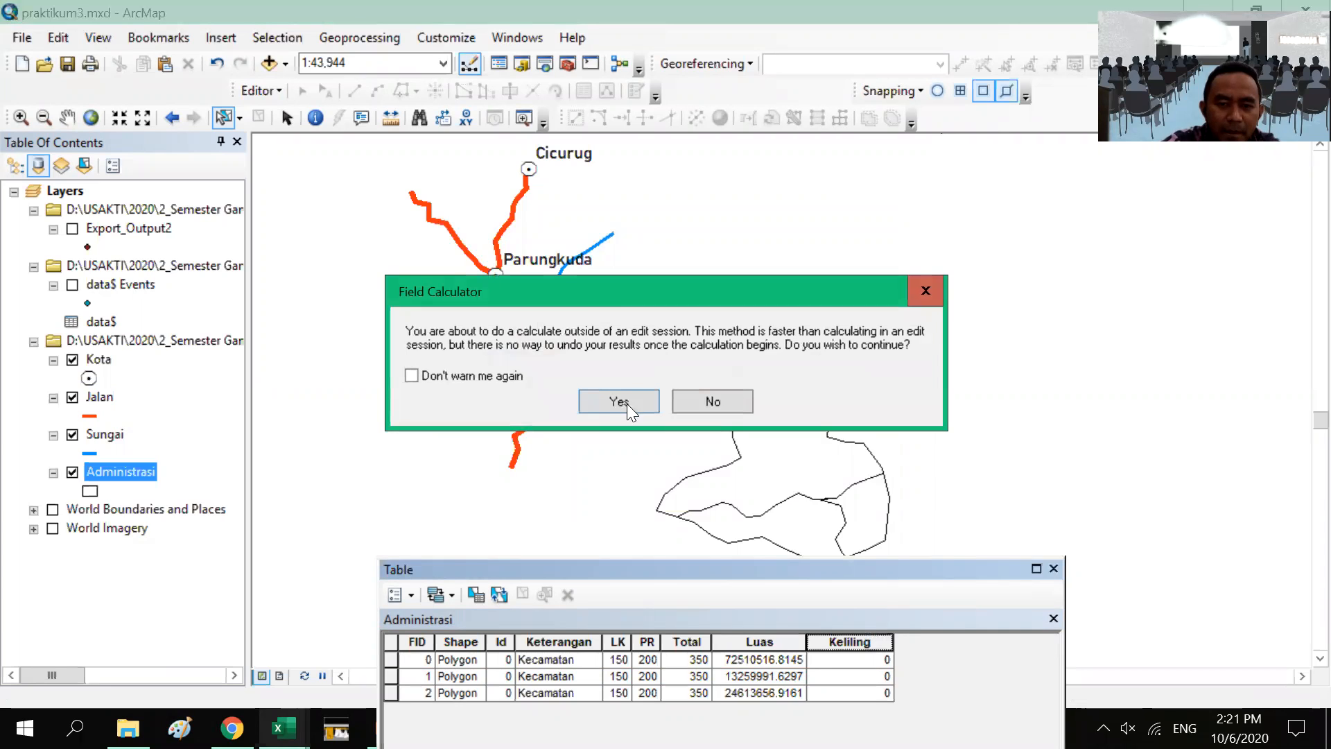
{"action": "left_click", "coordinate": [627, 403]}
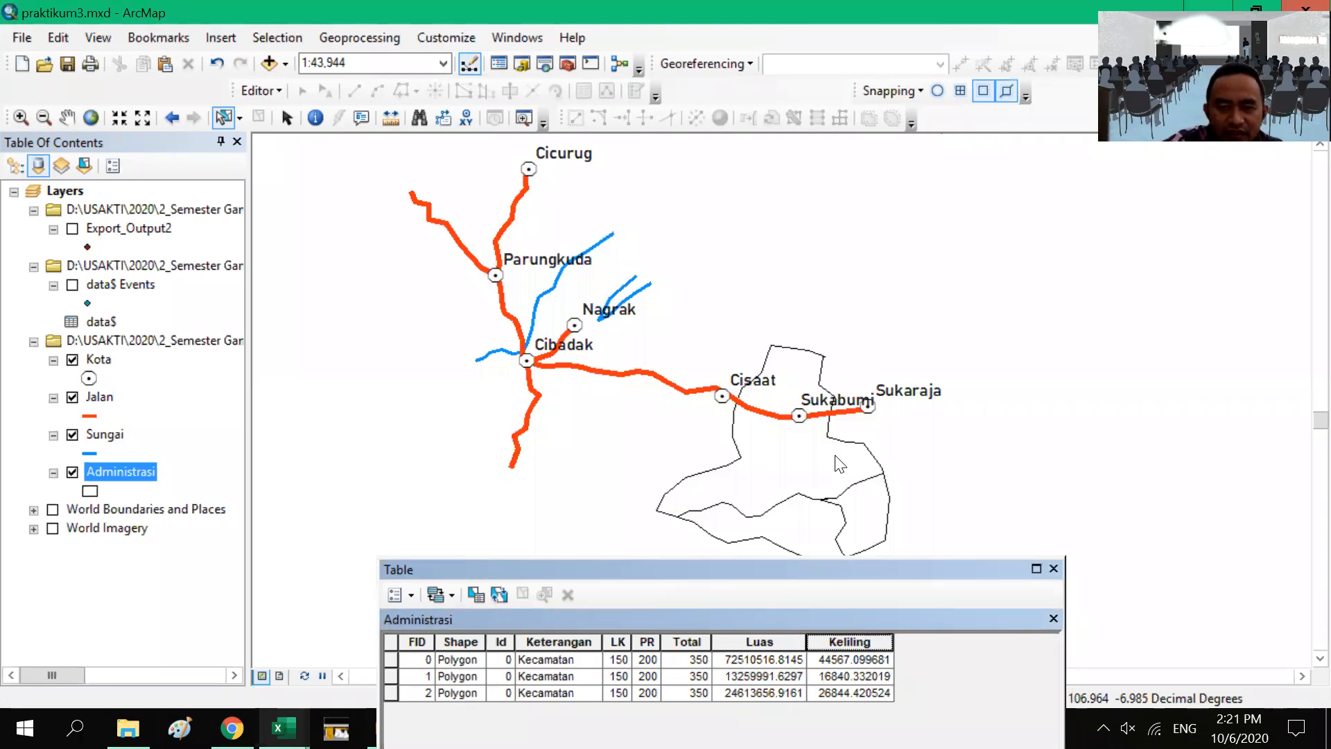
Step: Move the attribute table aside, switch to PowerPoint and review the Data Poligon and Mengisi Atribut dengan Field Calculator slides
{"action": "left_click_drag", "start_coordinate": [791, 565], "coordinate": [810, 451]}
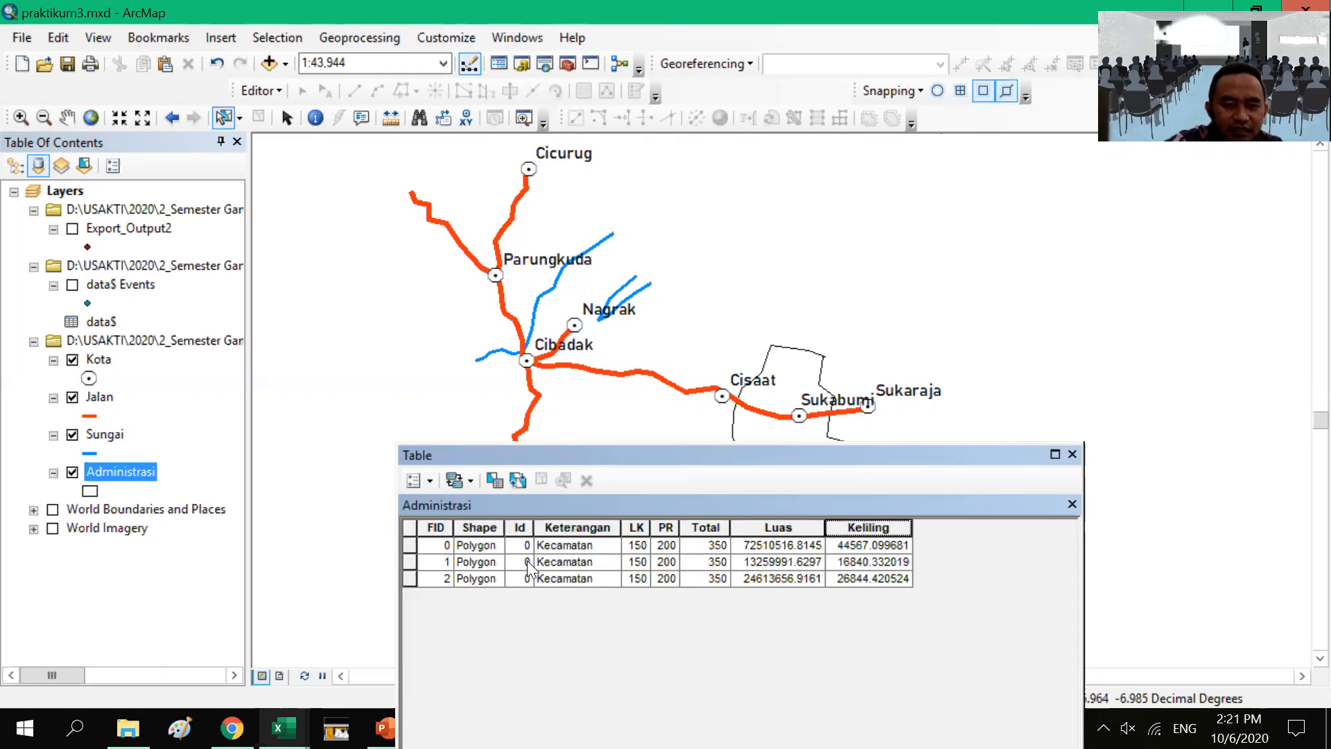
{"action": "left_click_drag", "start_coordinate": [749, 456], "coordinate": [961, 305]}
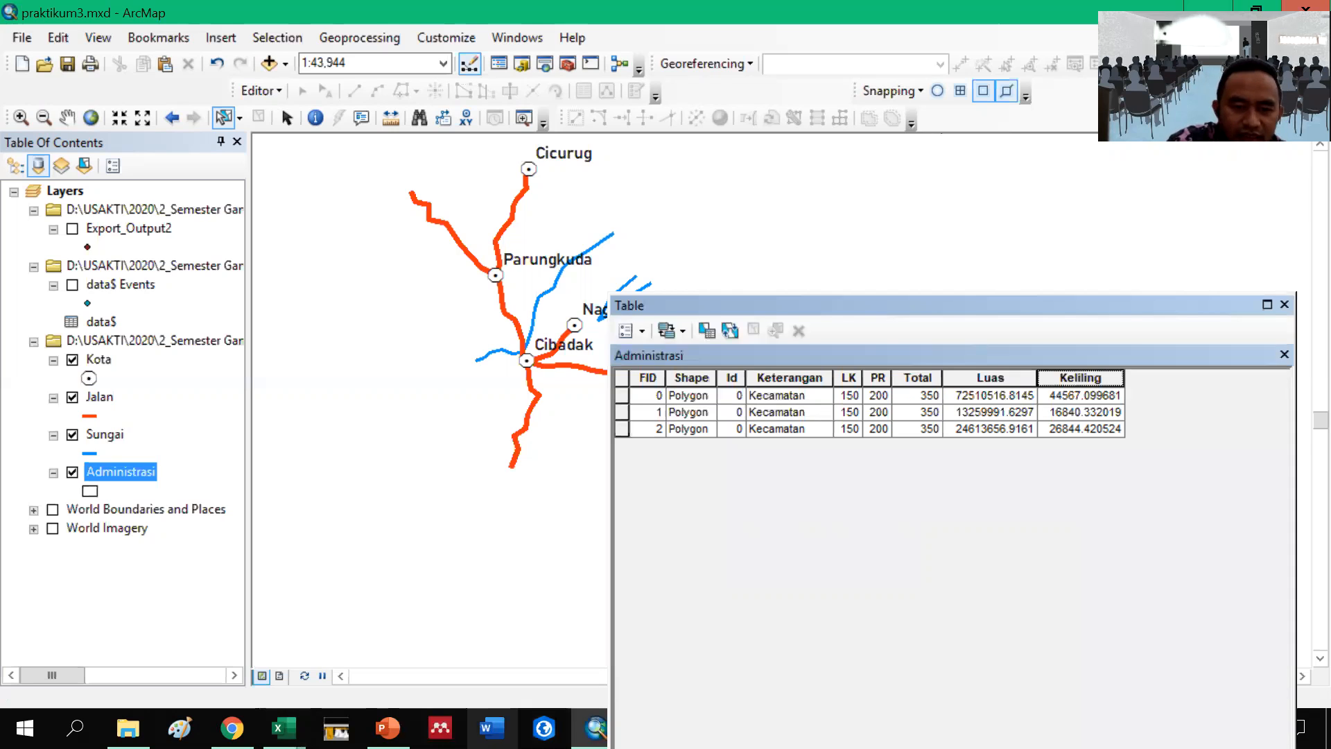
{"action": "left_click", "coordinate": [388, 728]}
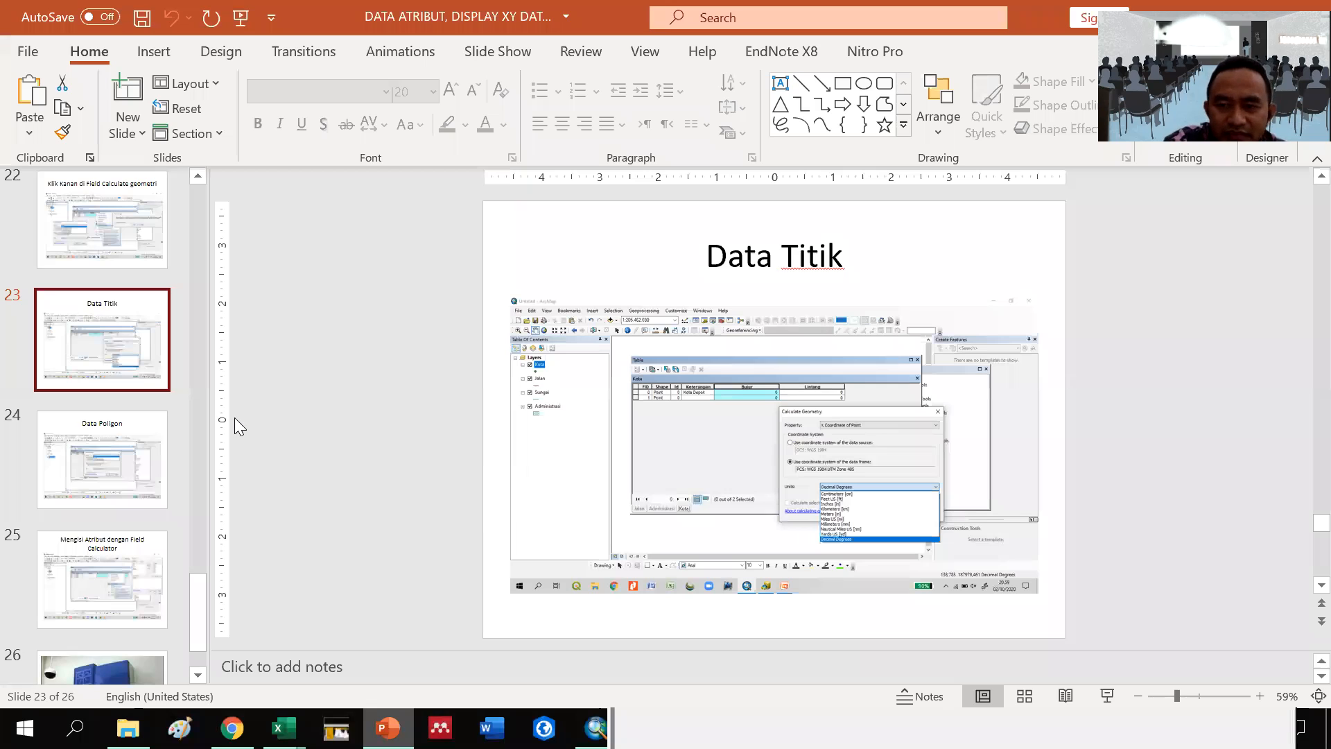
{"action": "left_click", "coordinate": [104, 431]}
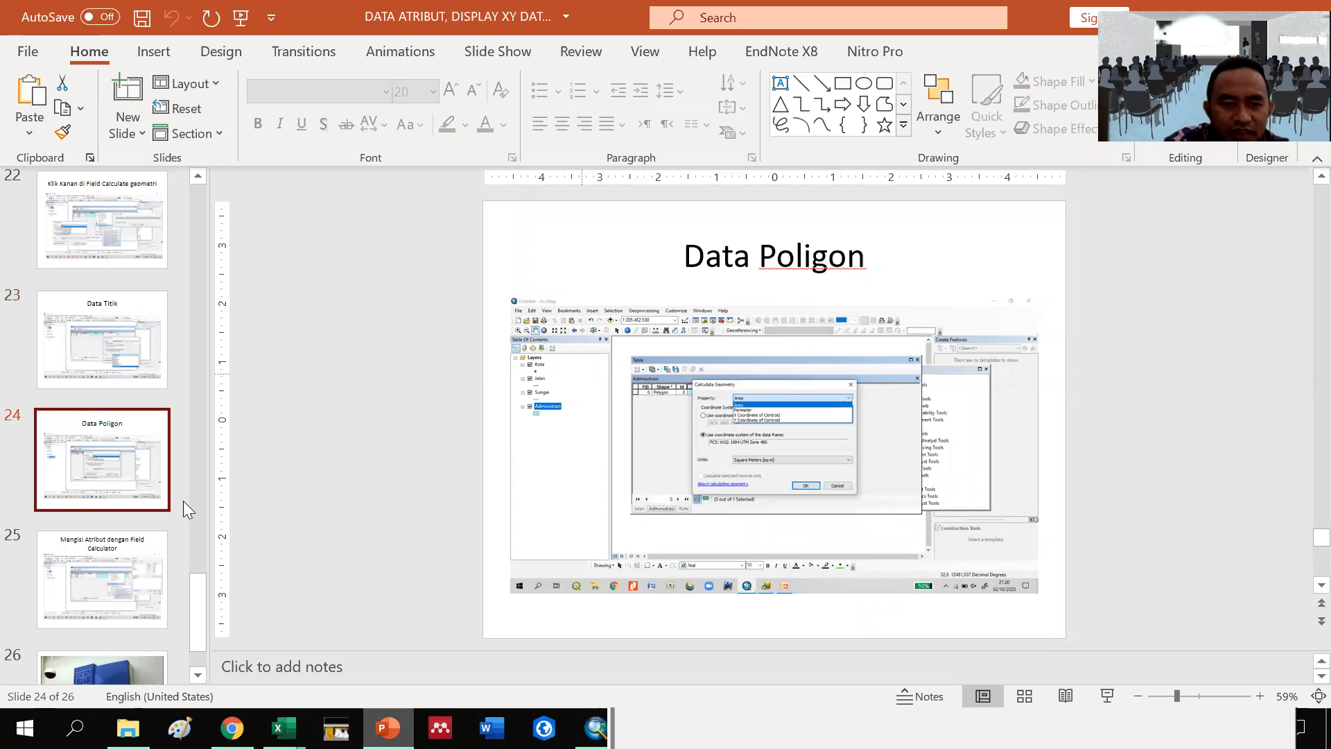
{"action": "key", "text": "Down"}
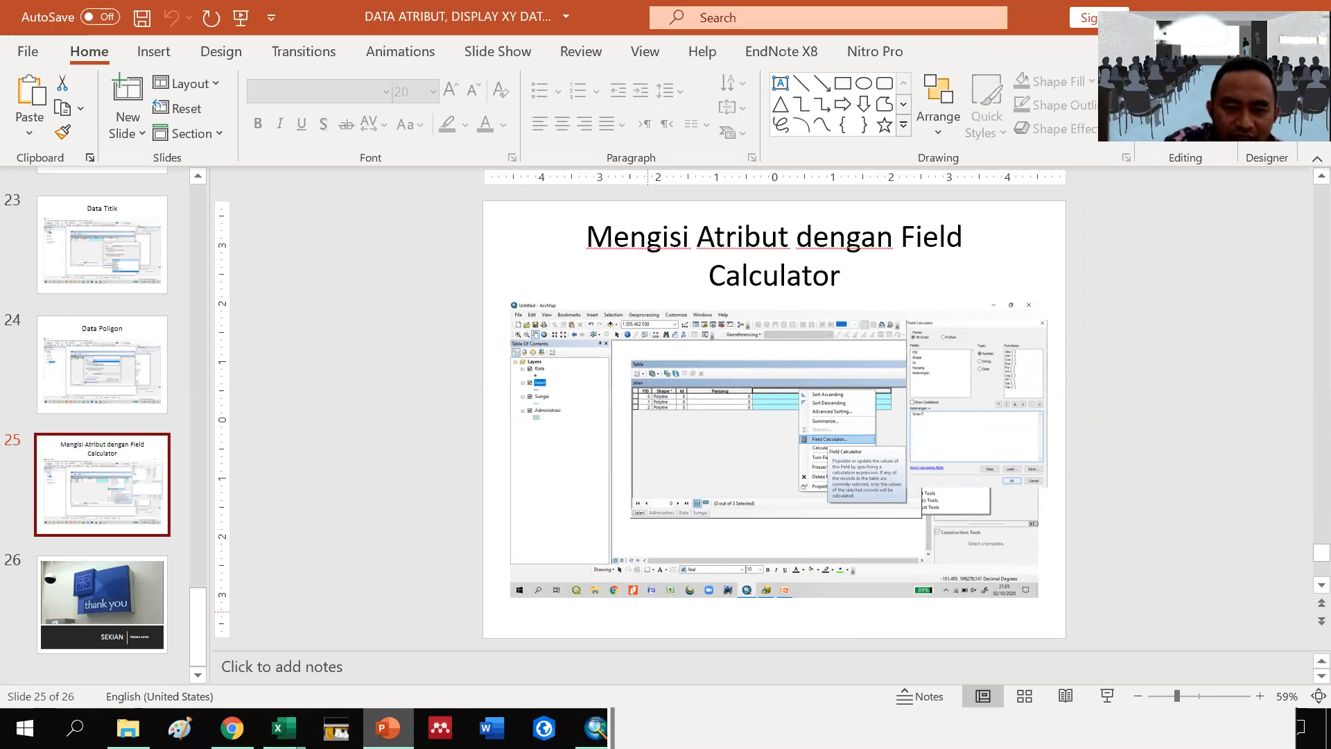
Step: Switch back to ArcMap, look at the commands available for the Keliling field, and move the table to uncover the map
{"action": "left_click", "coordinate": [597, 728]}
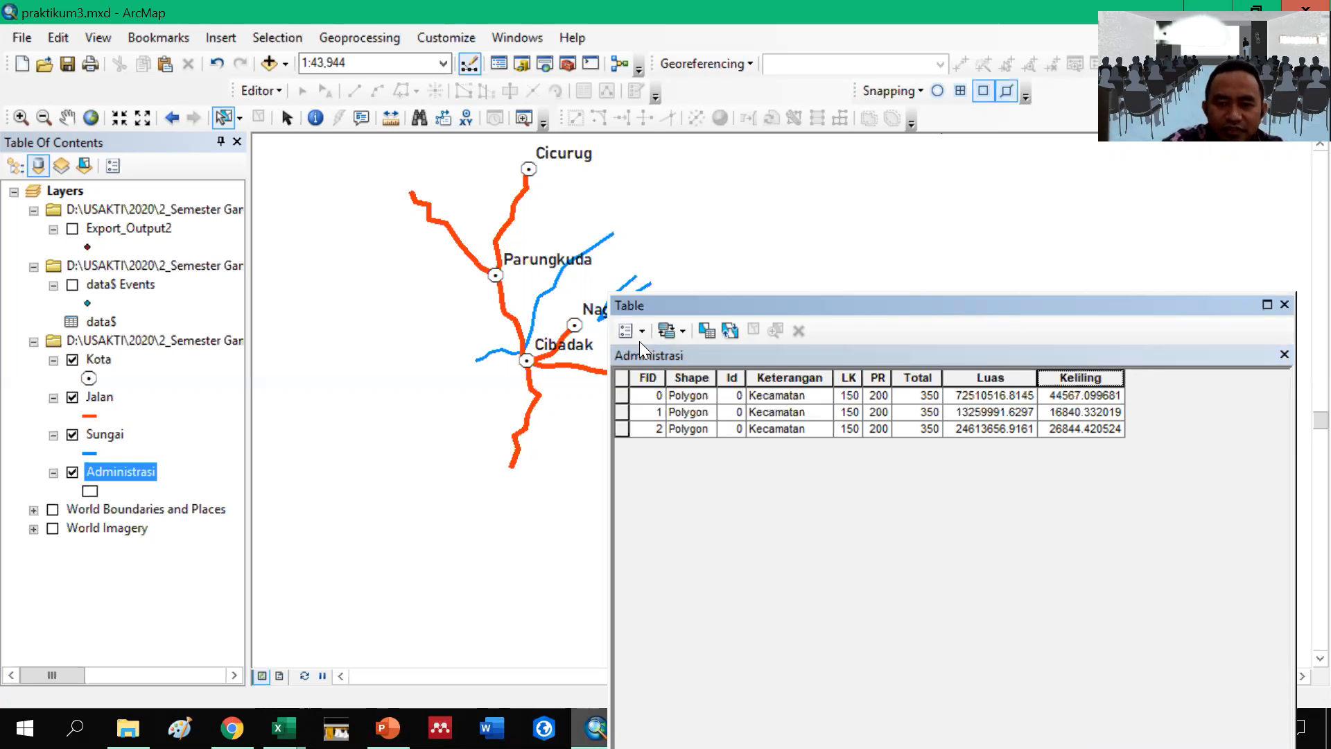
{"action": "right_click", "coordinate": [1063, 377]}
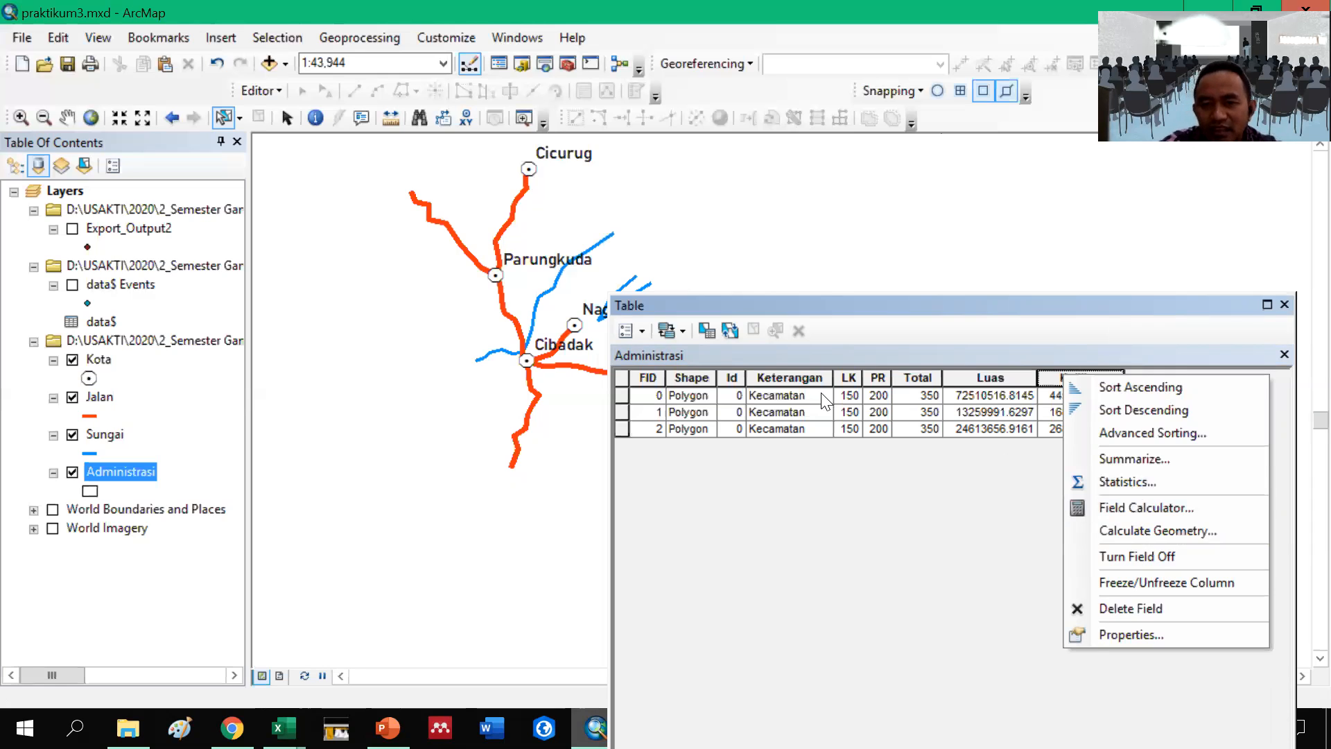
{"action": "left_click", "coordinate": [988, 560]}
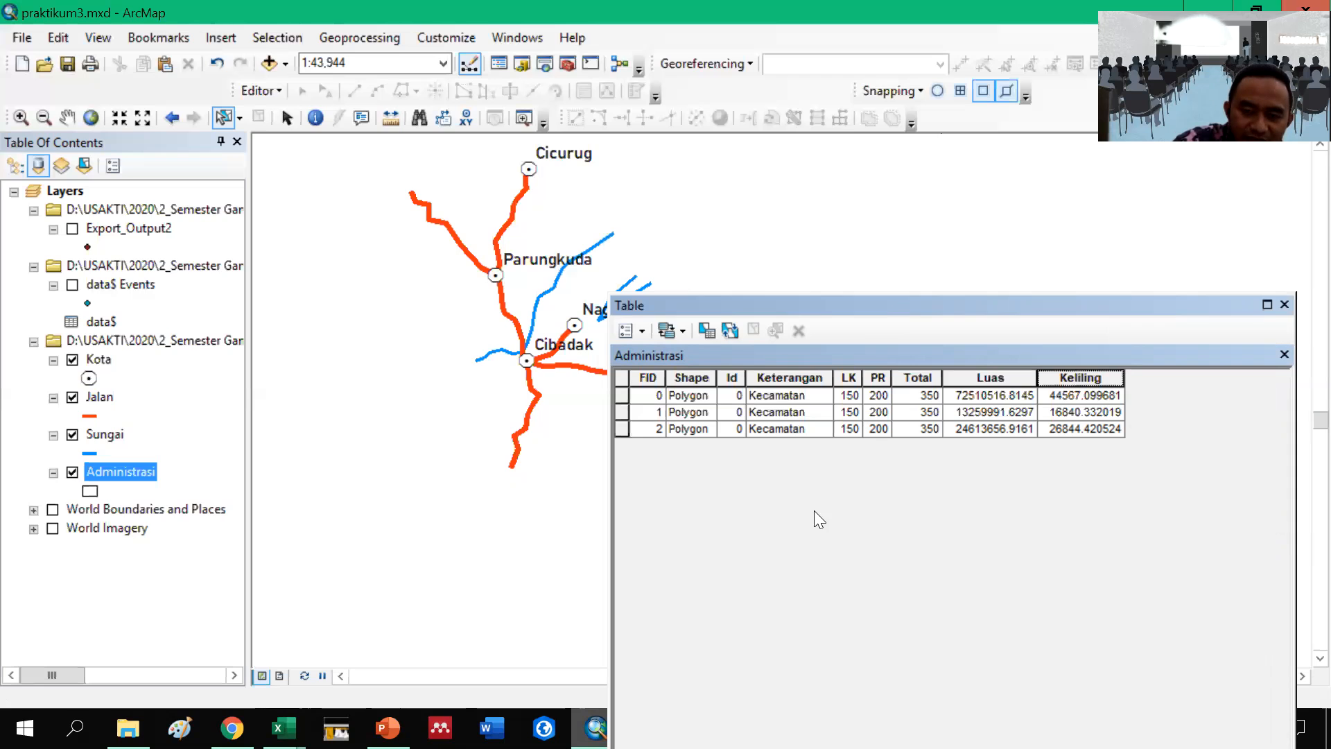
{"action": "left_click_drag", "start_coordinate": [875, 301], "coordinate": [840, 513]}
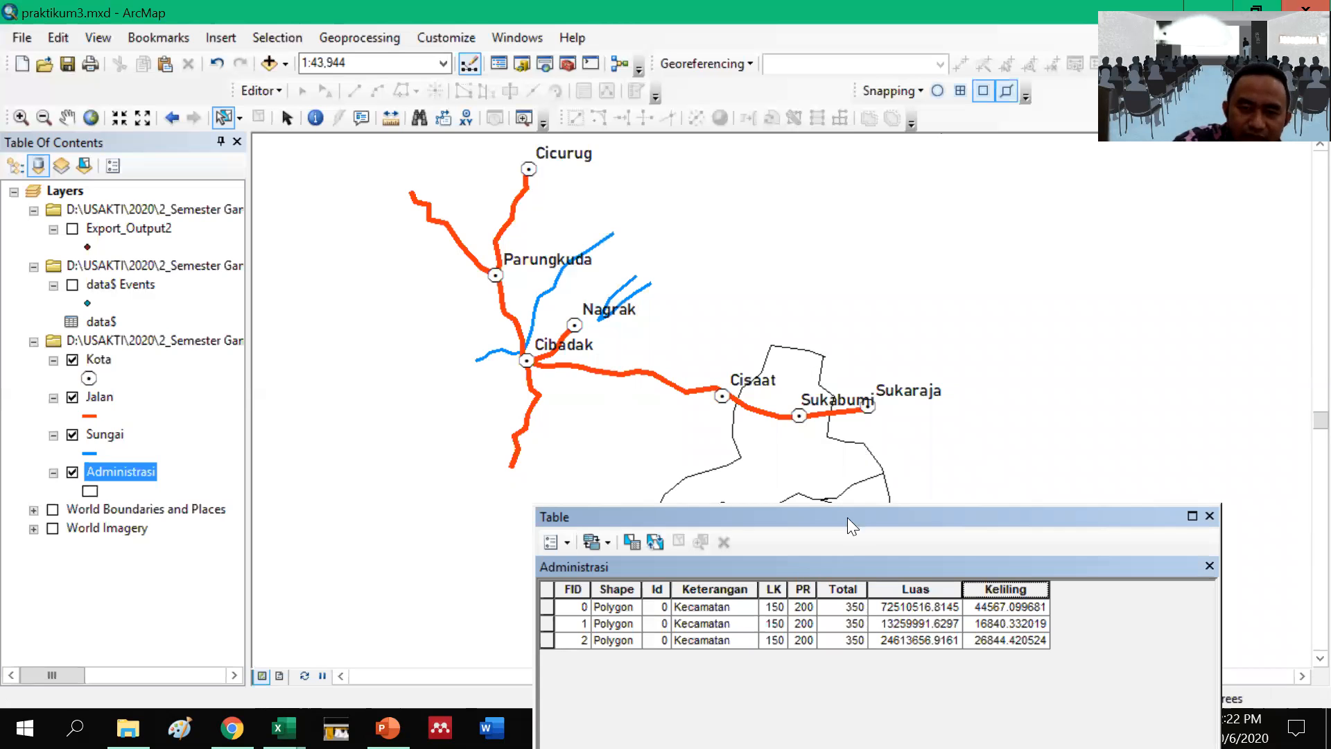
Step: Reposition the attribute table and delete the Keterangan field from the Administrasi layer
{"action": "left_click_drag", "start_coordinate": [907, 518], "coordinate": [863, 570]}
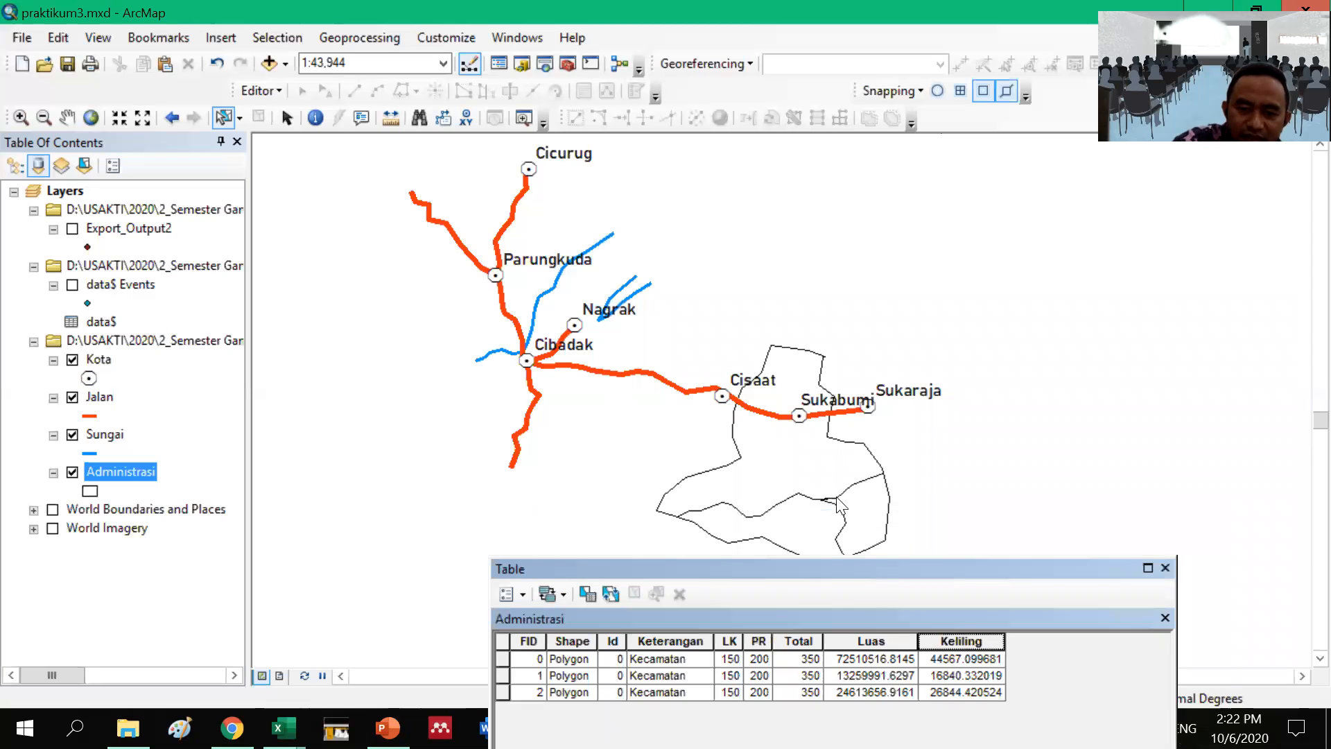
{"action": "left_click_drag", "start_coordinate": [722, 568], "coordinate": [685, 468]}
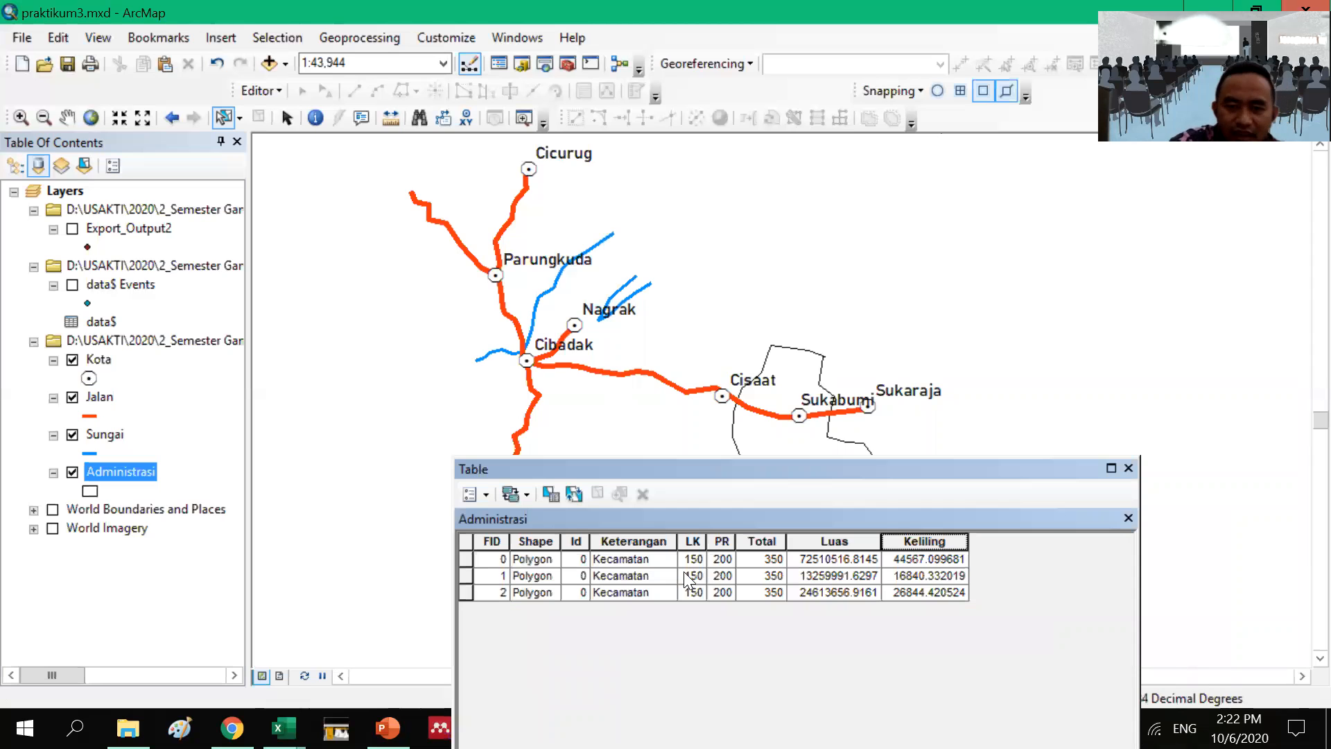
{"action": "left_click", "coordinate": [644, 540]}
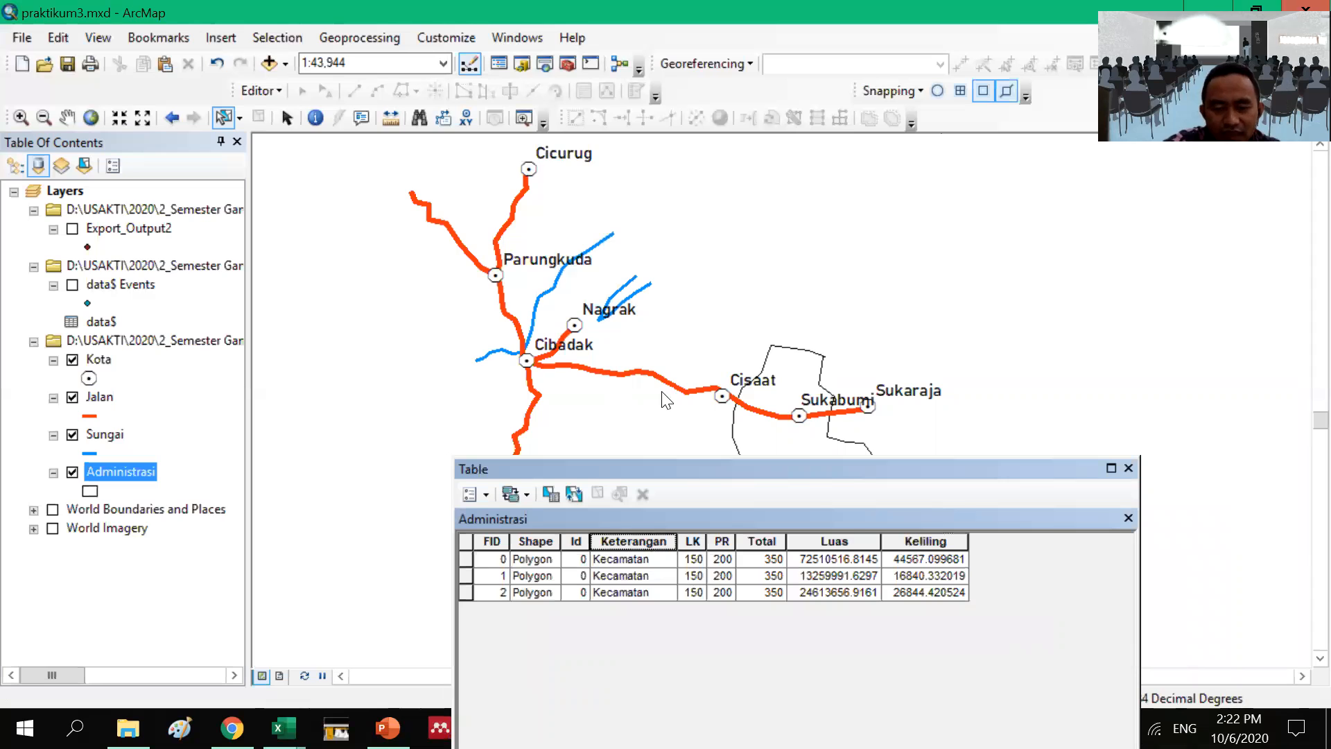
{"action": "right_click", "coordinate": [646, 541]}
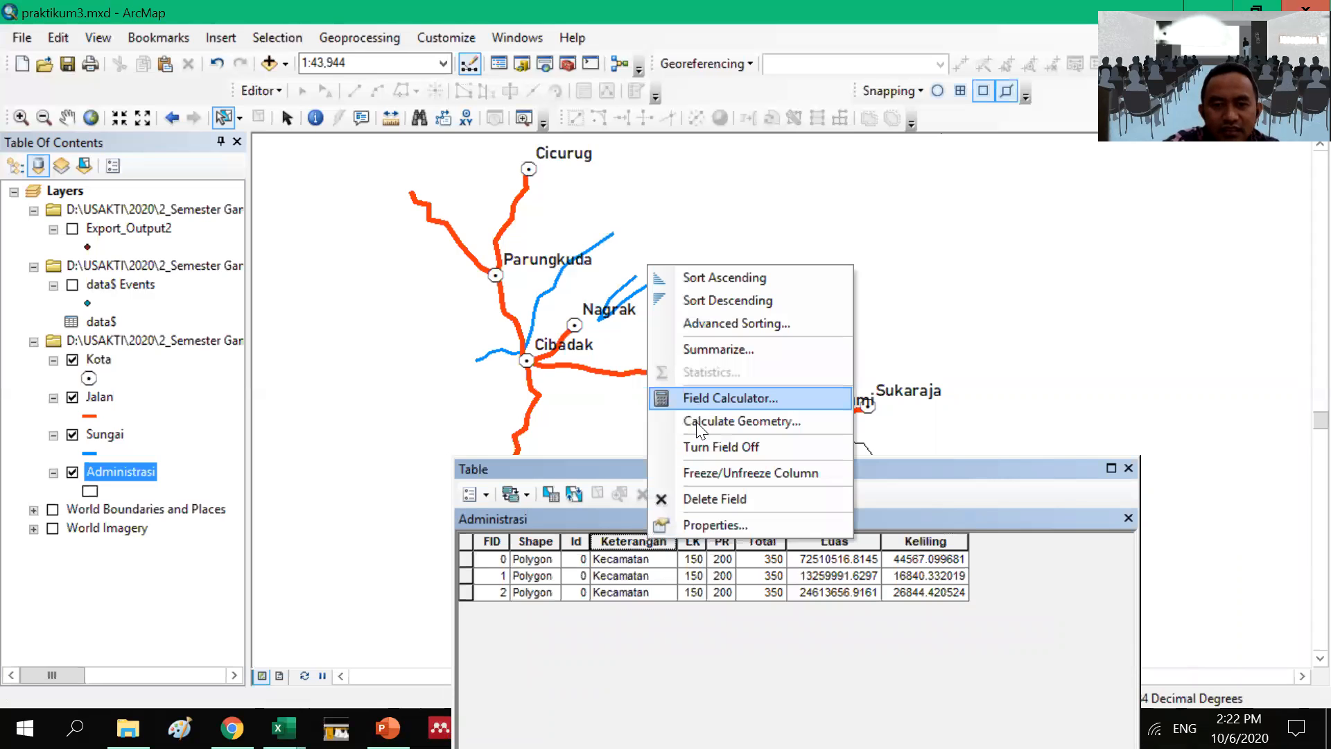
{"action": "right_click", "coordinate": [624, 539]}
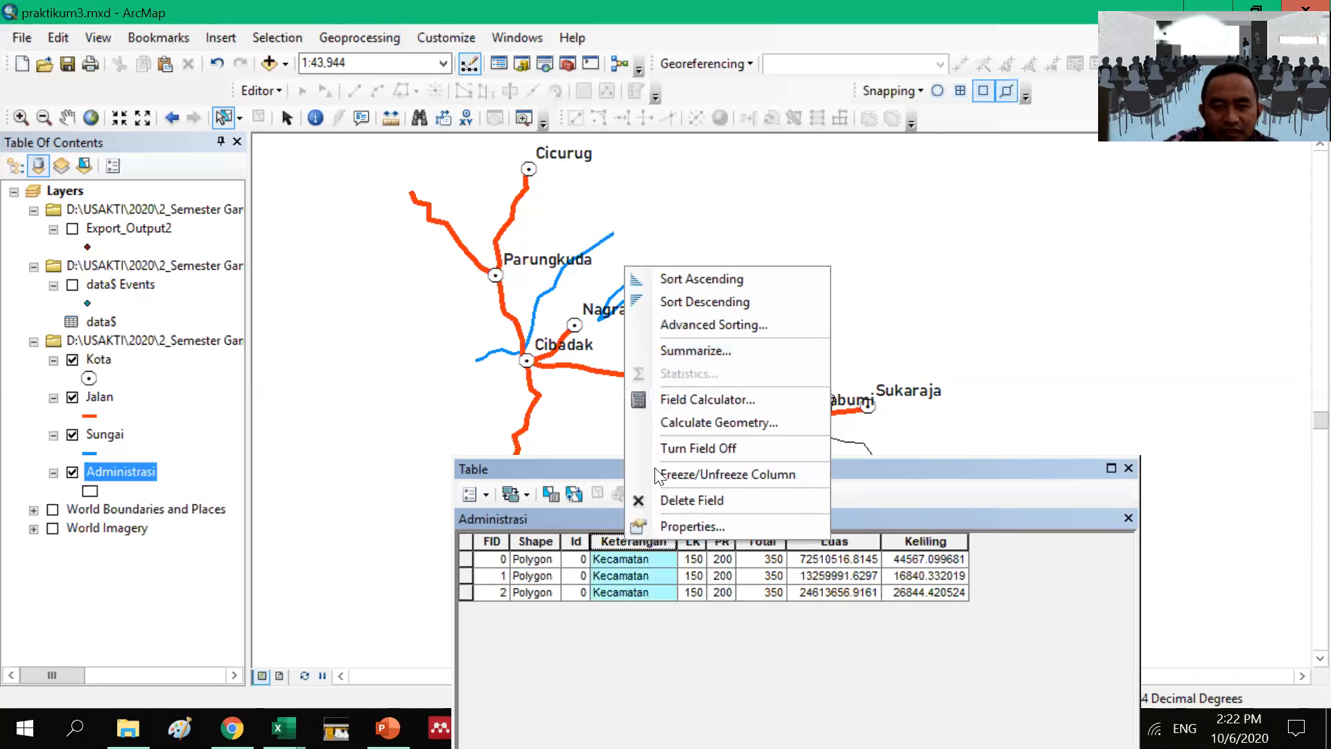
{"action": "left_click", "coordinate": [678, 501]}
{"action": "left_click", "coordinate": [724, 448]}
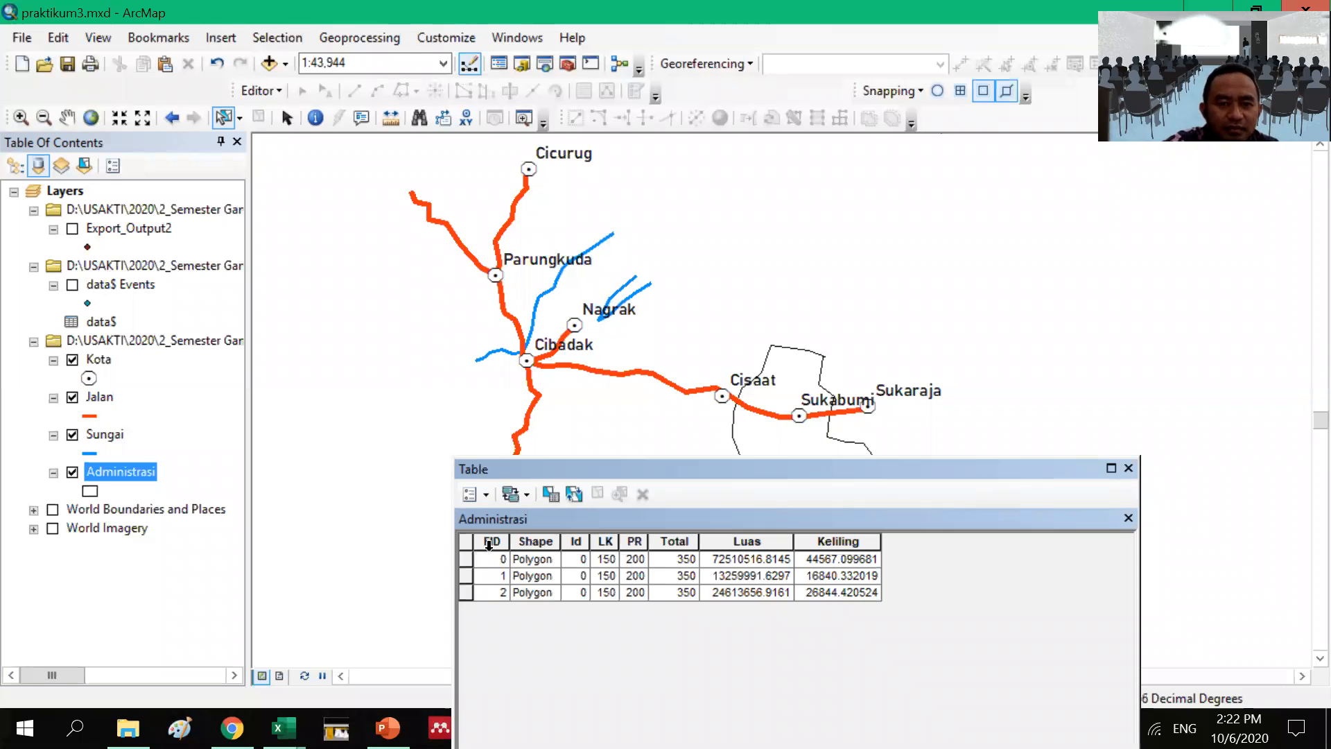
Step: Add a Text field named Keterangan with a length of 50 to the Administrasi attribute table
{"action": "left_click", "coordinate": [486, 496]}
{"action": "left_click", "coordinate": [494, 150]}
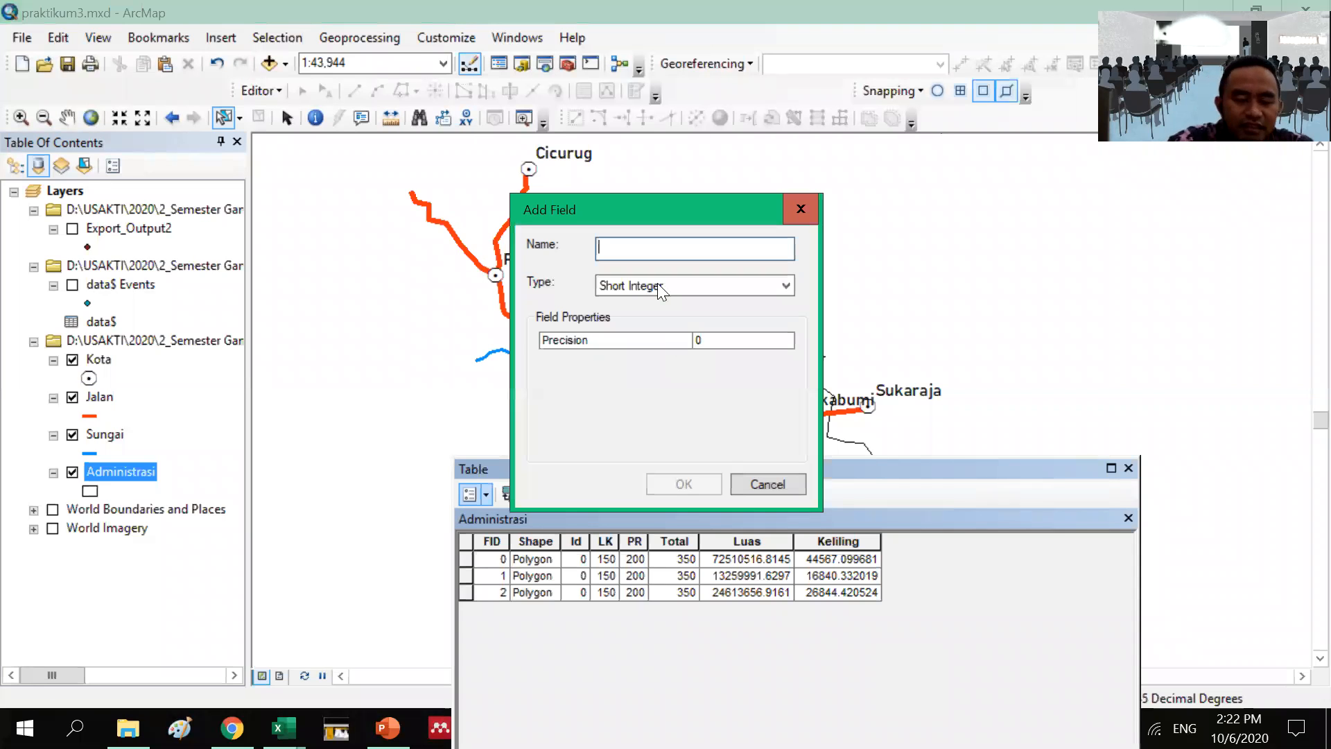
{"action": "type", "text": "Keterangan"}
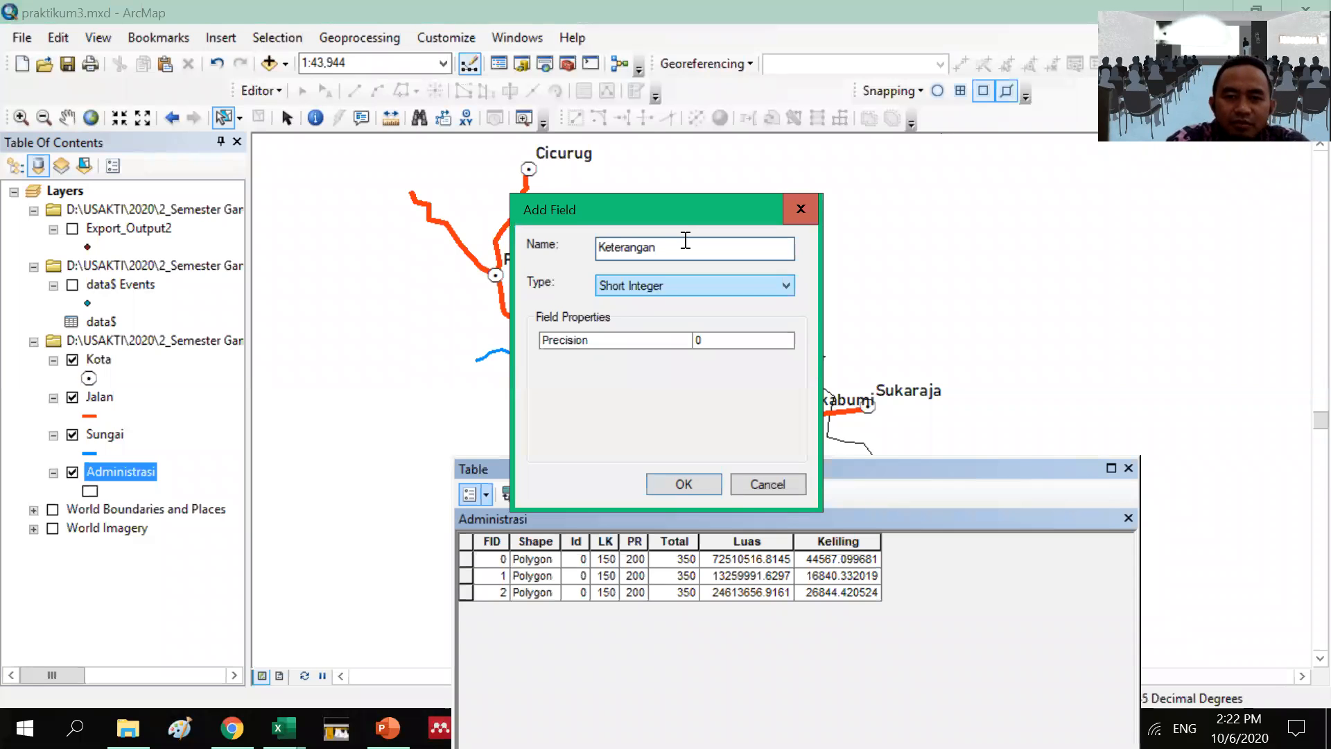
{"action": "left_click", "coordinate": [789, 287]}
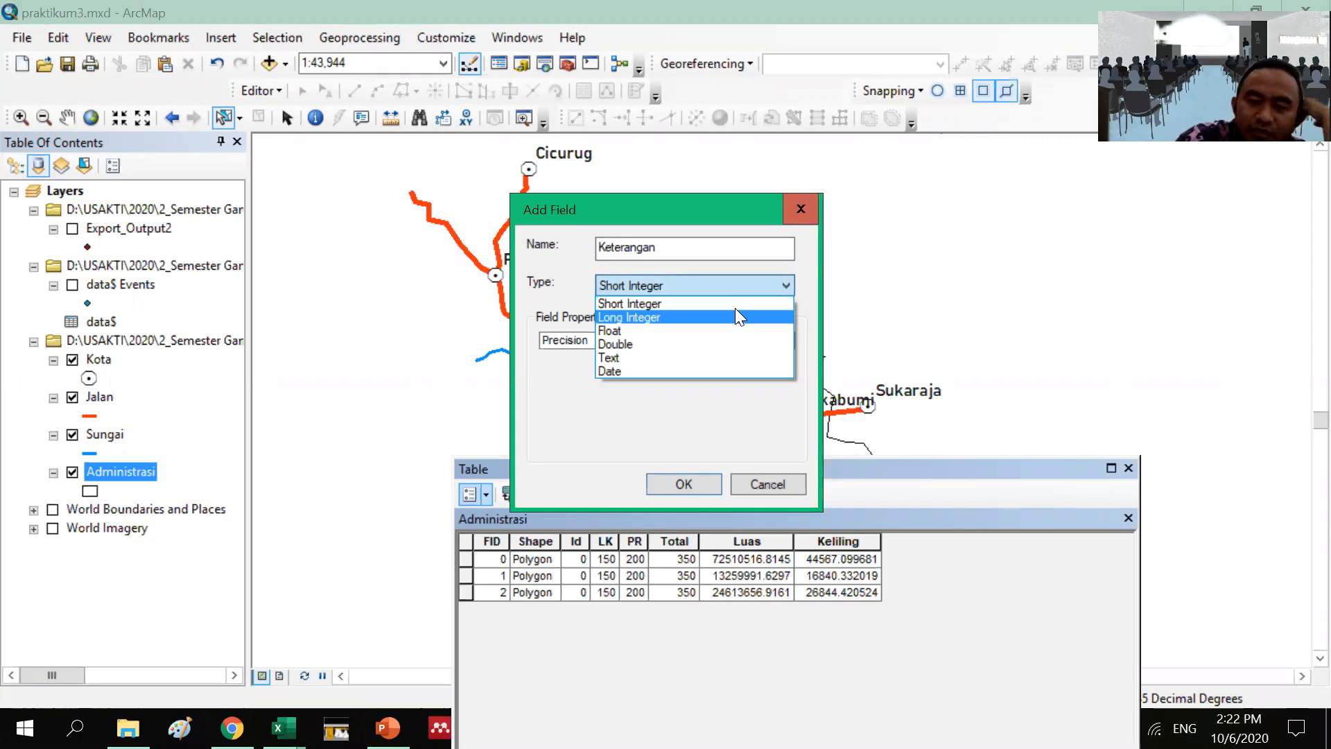
{"action": "left_click", "coordinate": [728, 358]}
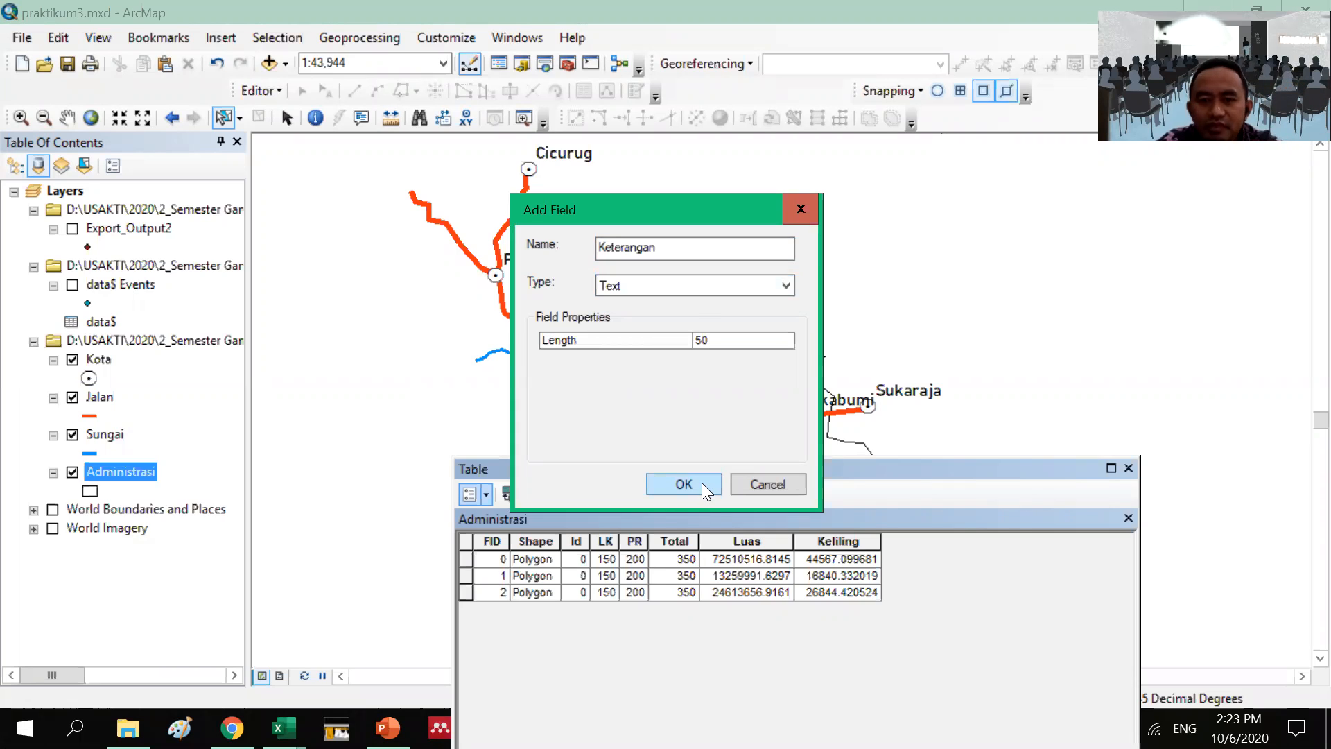
{"action": "left_click", "coordinate": [701, 482]}
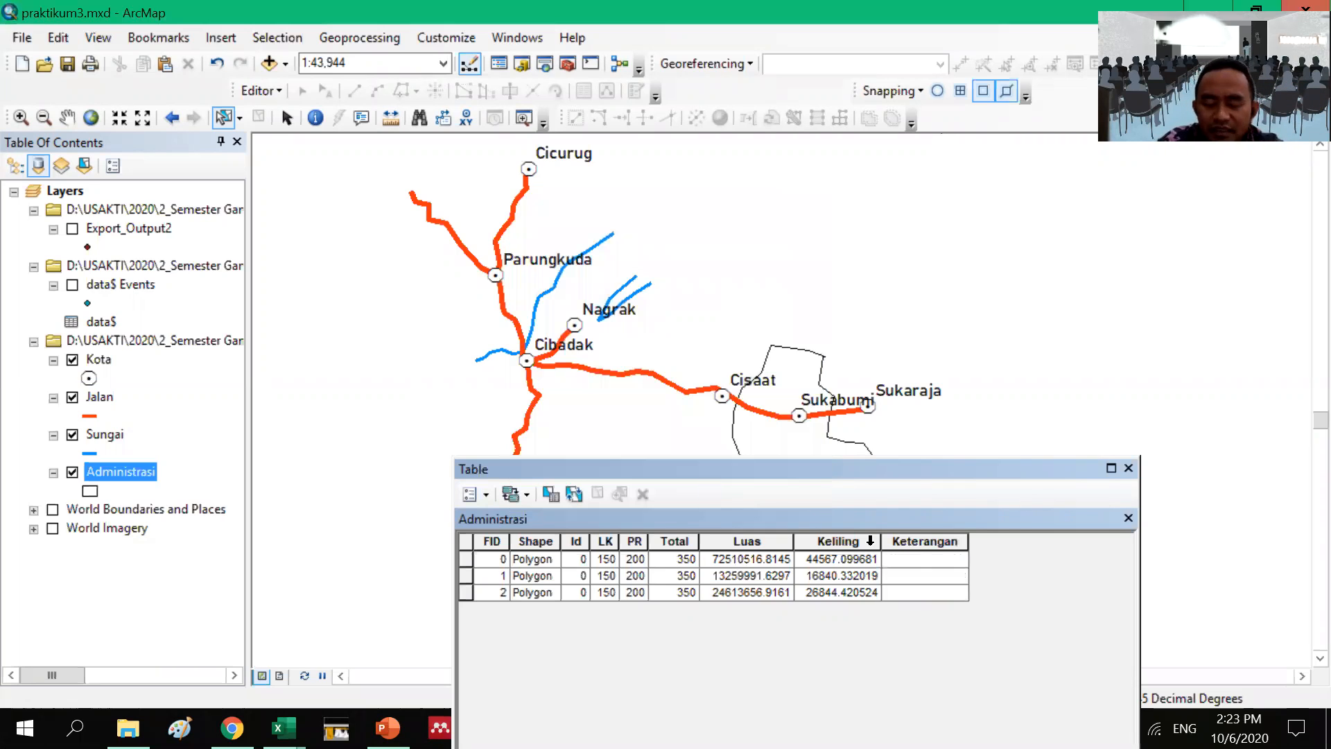
Step: Fill the Keterangan field with "Kecamatan" for all records using the Field Calculator with the VB Script parser
{"action": "right_click", "coordinate": [934, 543]}
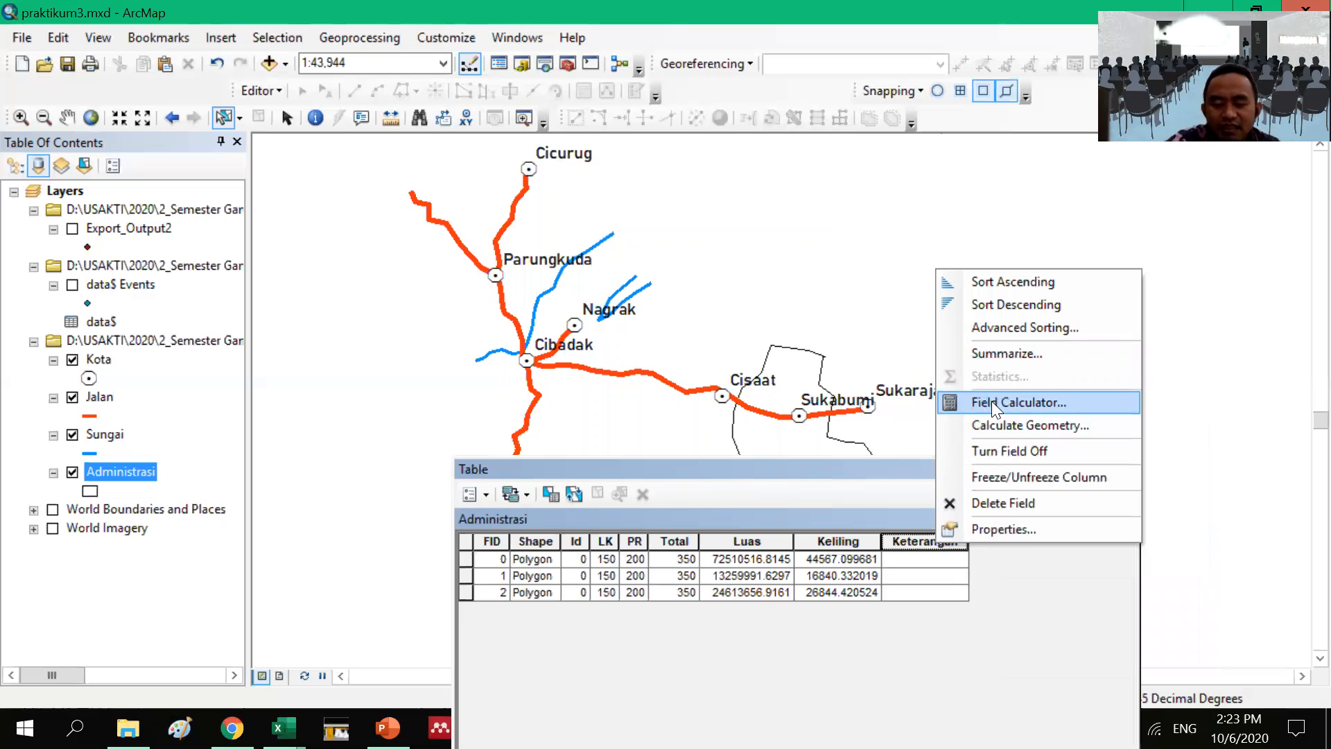
{"action": "left_click", "coordinate": [991, 400]}
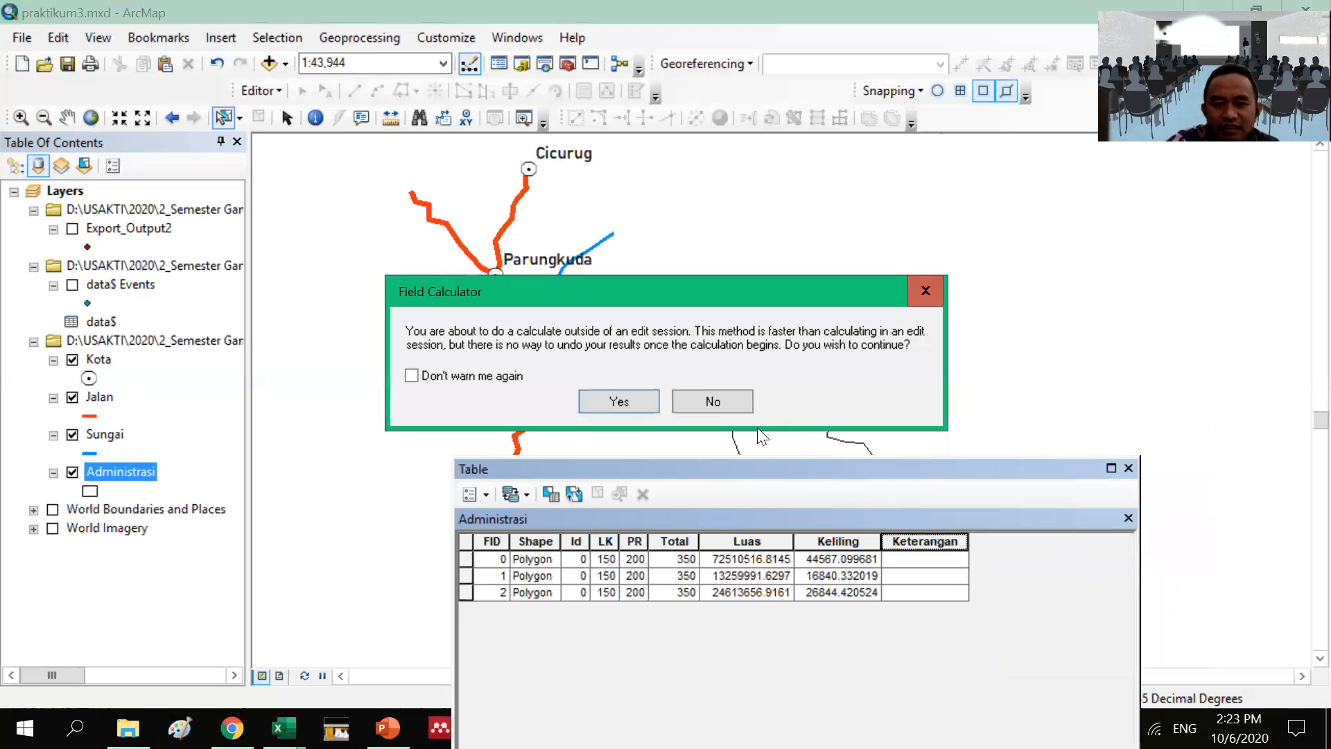
{"action": "left_click", "coordinate": [638, 405]}
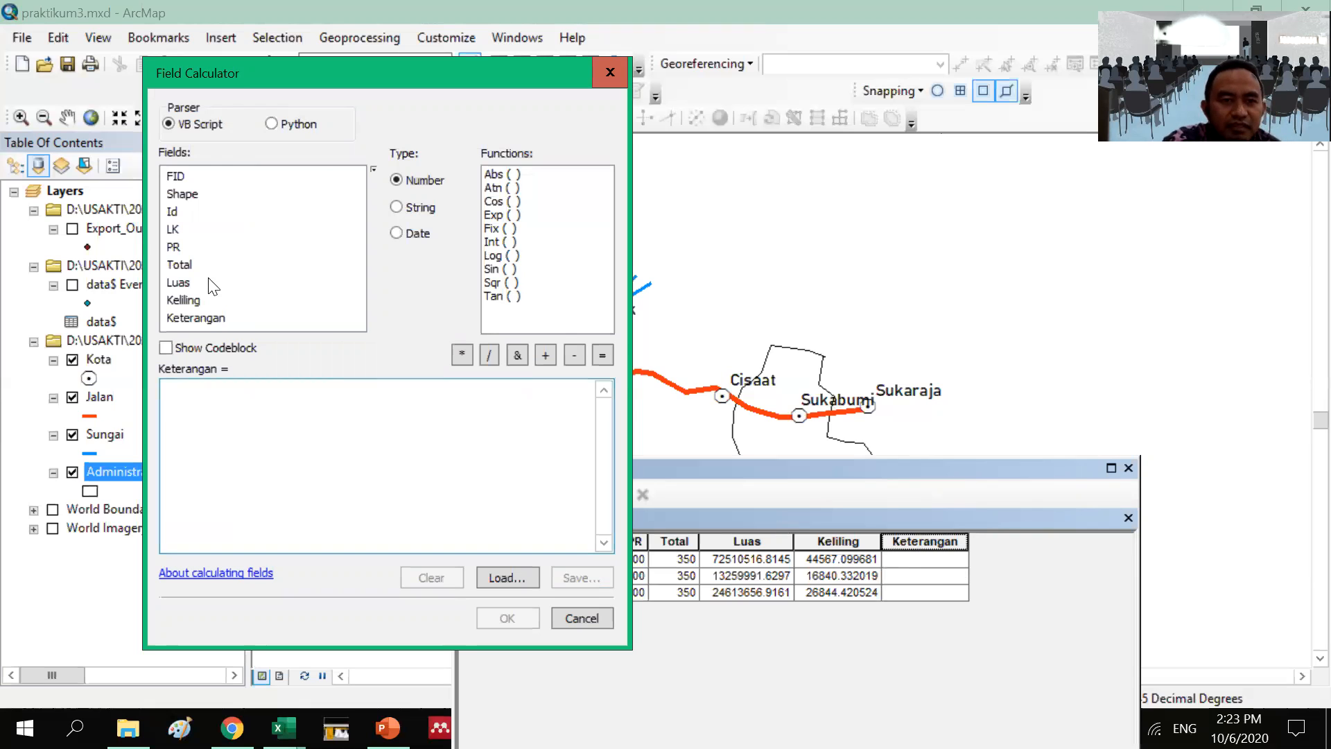
{"action": "left_click", "coordinate": [271, 123]}
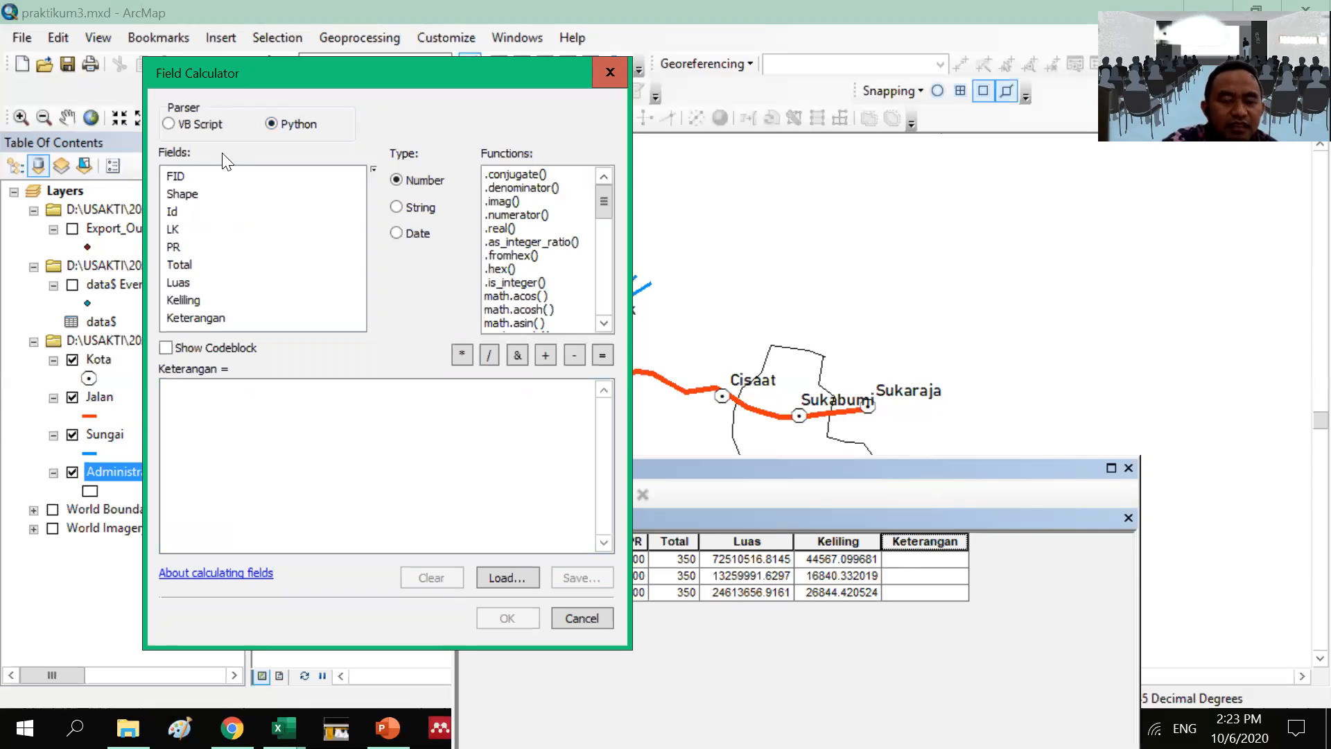
{"action": "left_click", "coordinate": [169, 124]}
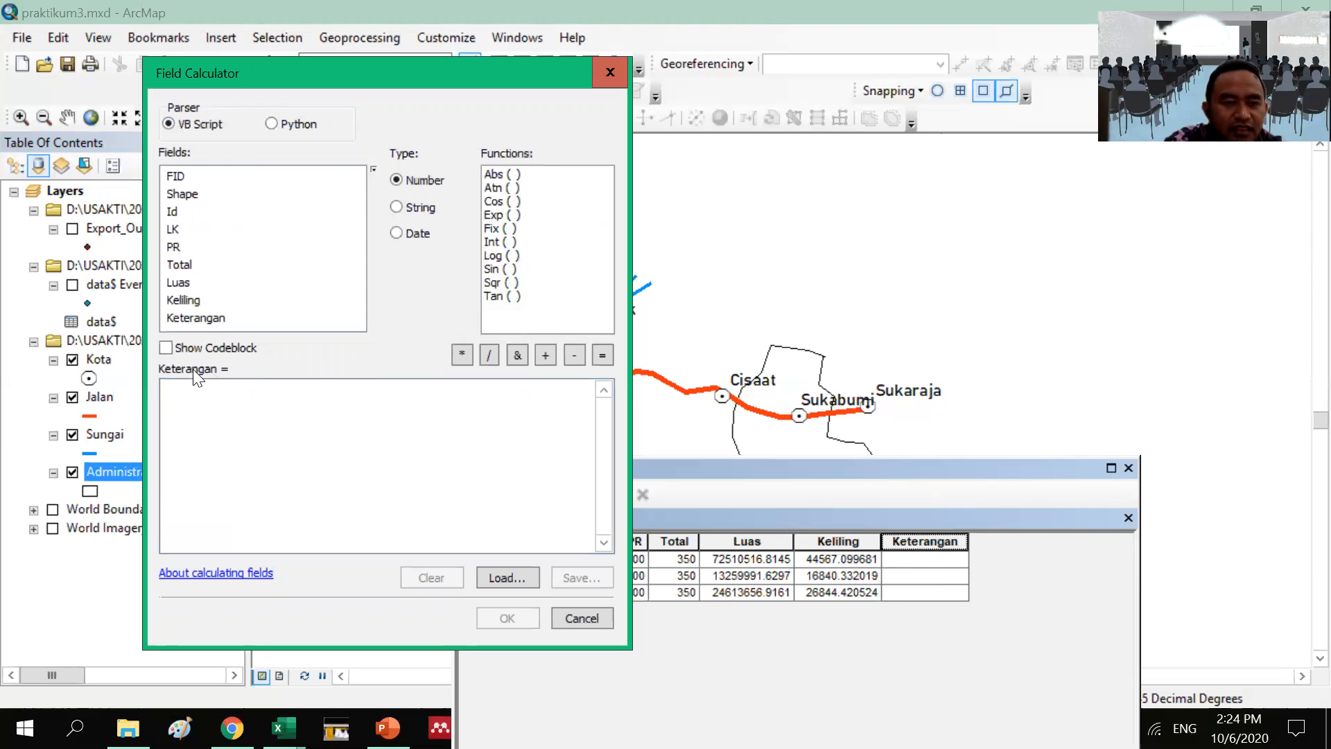
{"action": "left_click", "coordinate": [220, 409]}
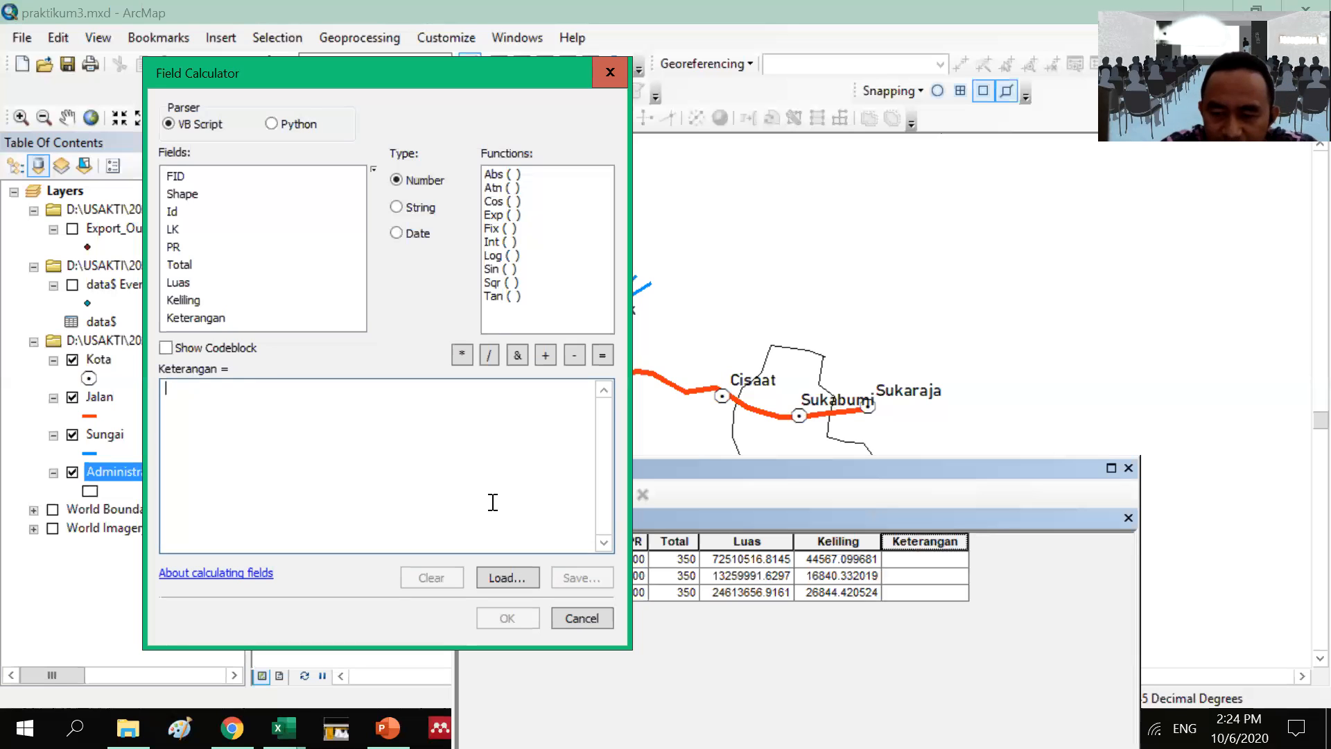
{"action": "type", "text": "\""}
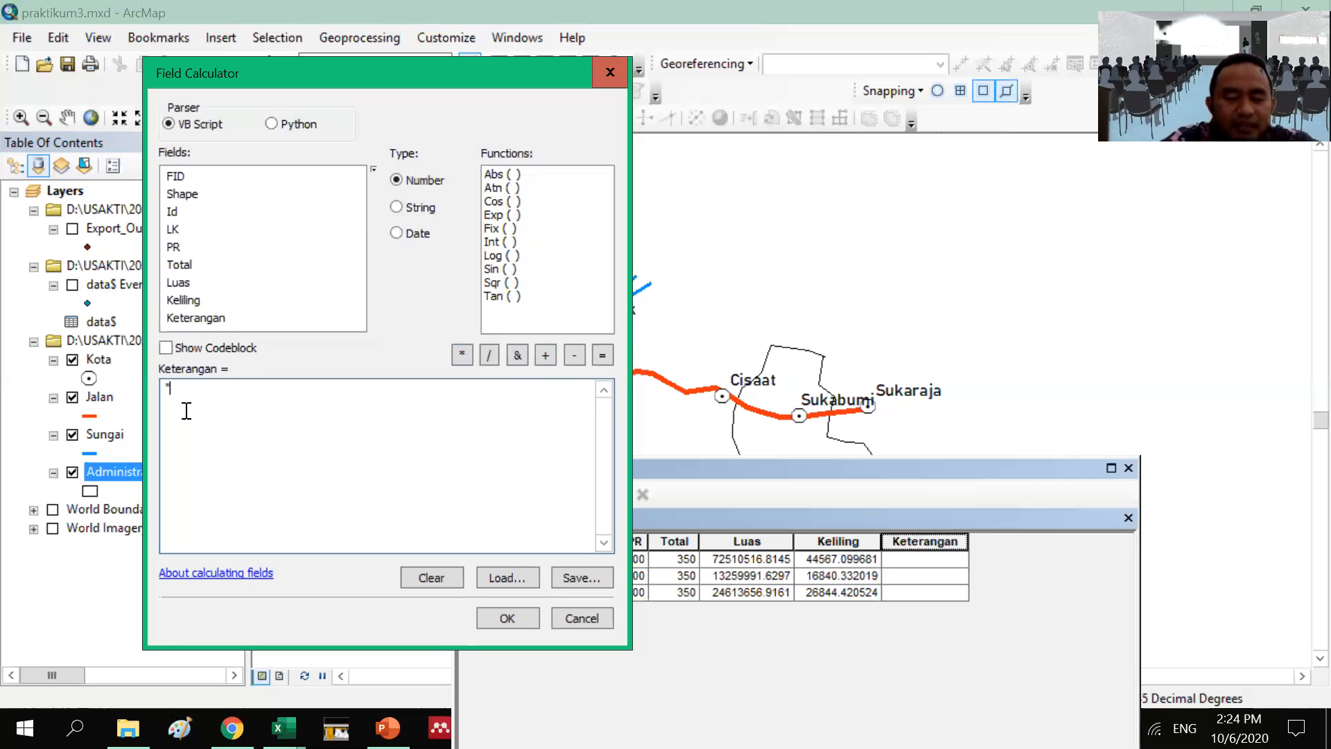
{"action": "type", "text": "Kecamatan\""}
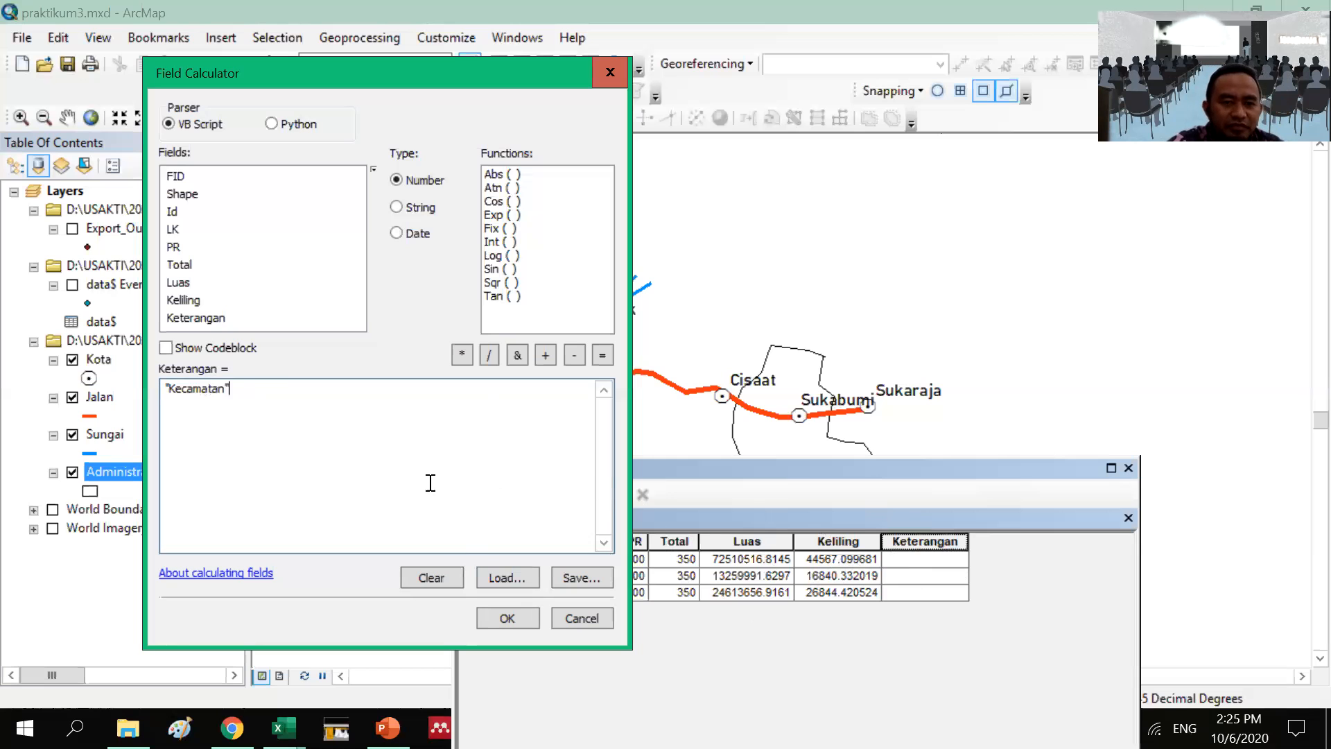
{"action": "left_click", "coordinate": [508, 618]}
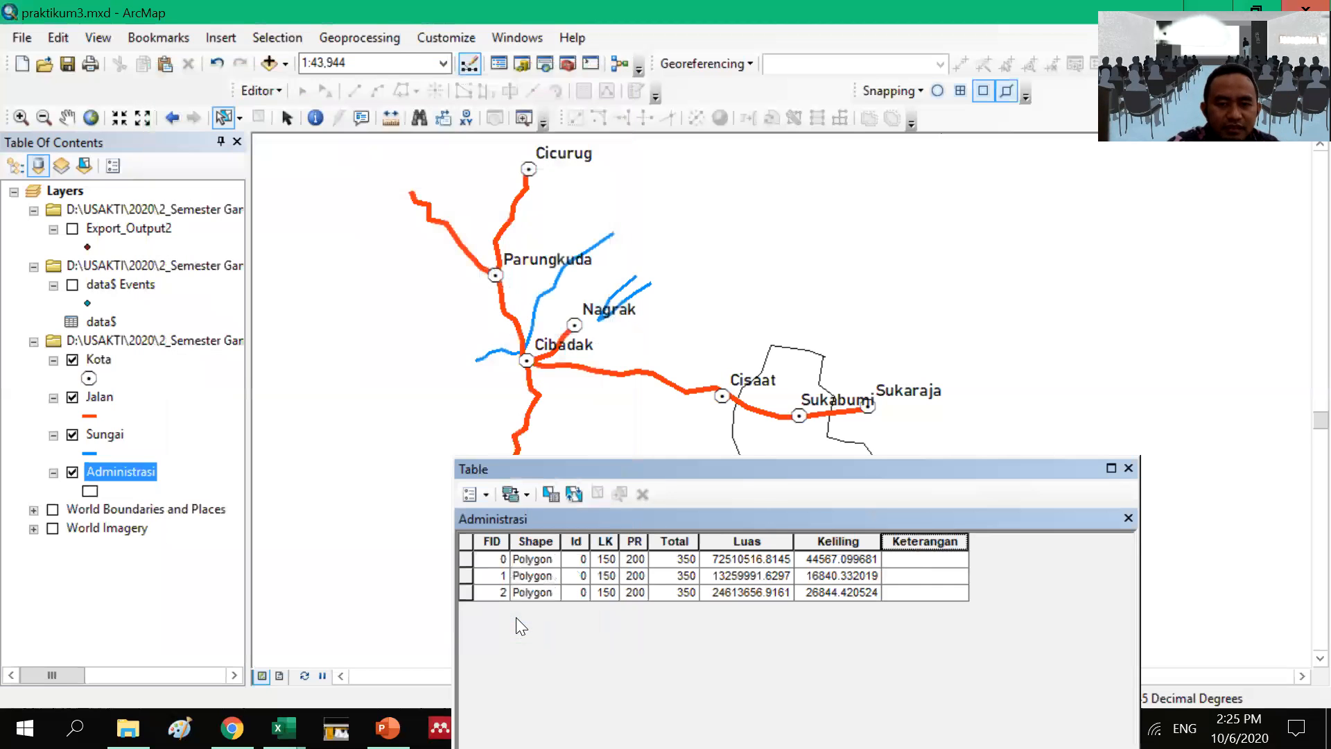
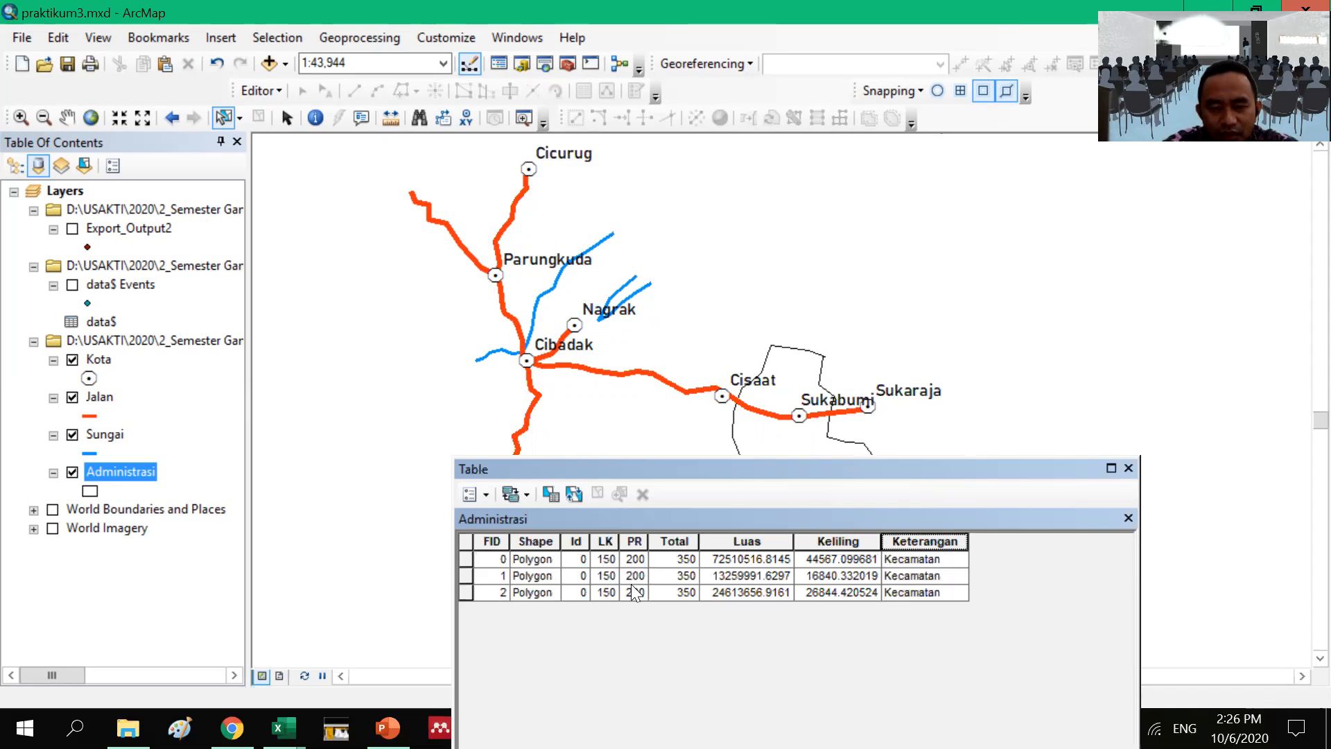
{"action": "left_click", "coordinate": [679, 558]}
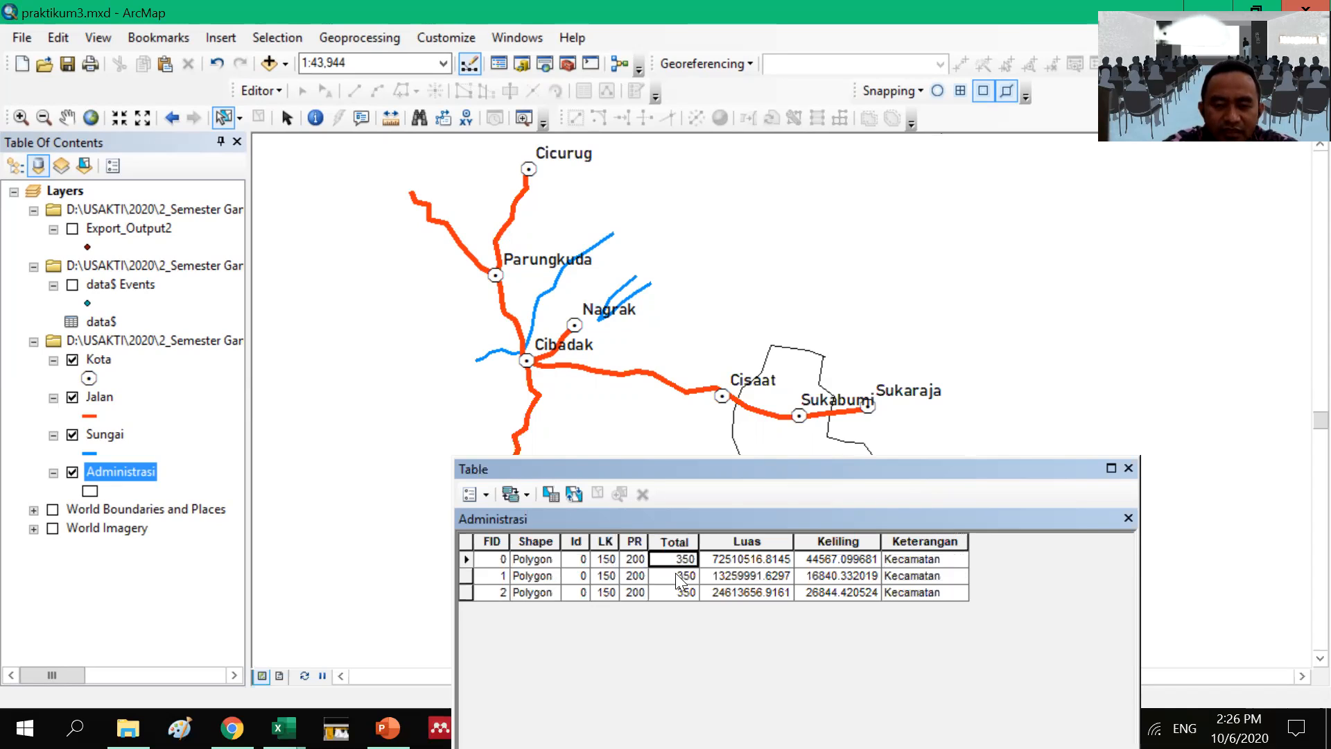
{"action": "left_click", "coordinate": [671, 573]}
{"action": "left_click", "coordinate": [676, 564]}
{"action": "left_click", "coordinate": [675, 592]}
{"action": "left_click", "coordinate": [674, 576]}
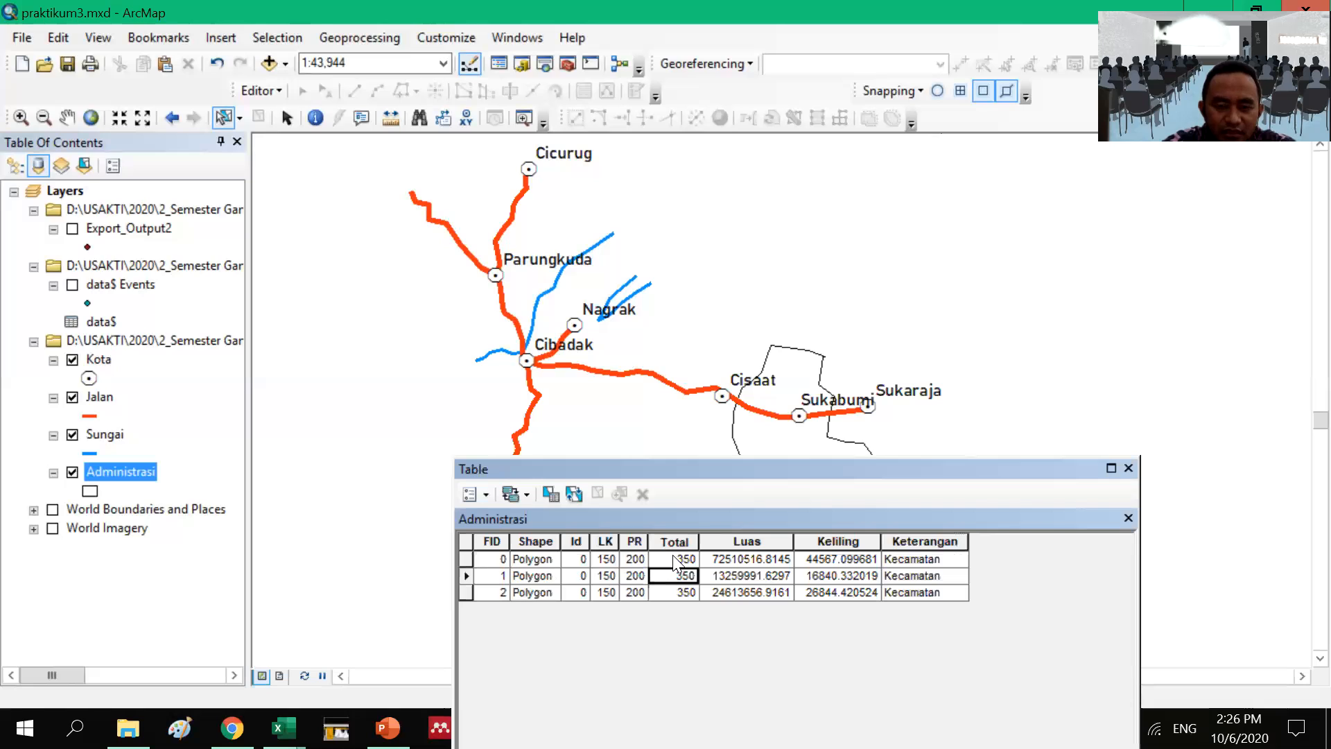
{"action": "left_click", "coordinate": [675, 560]}
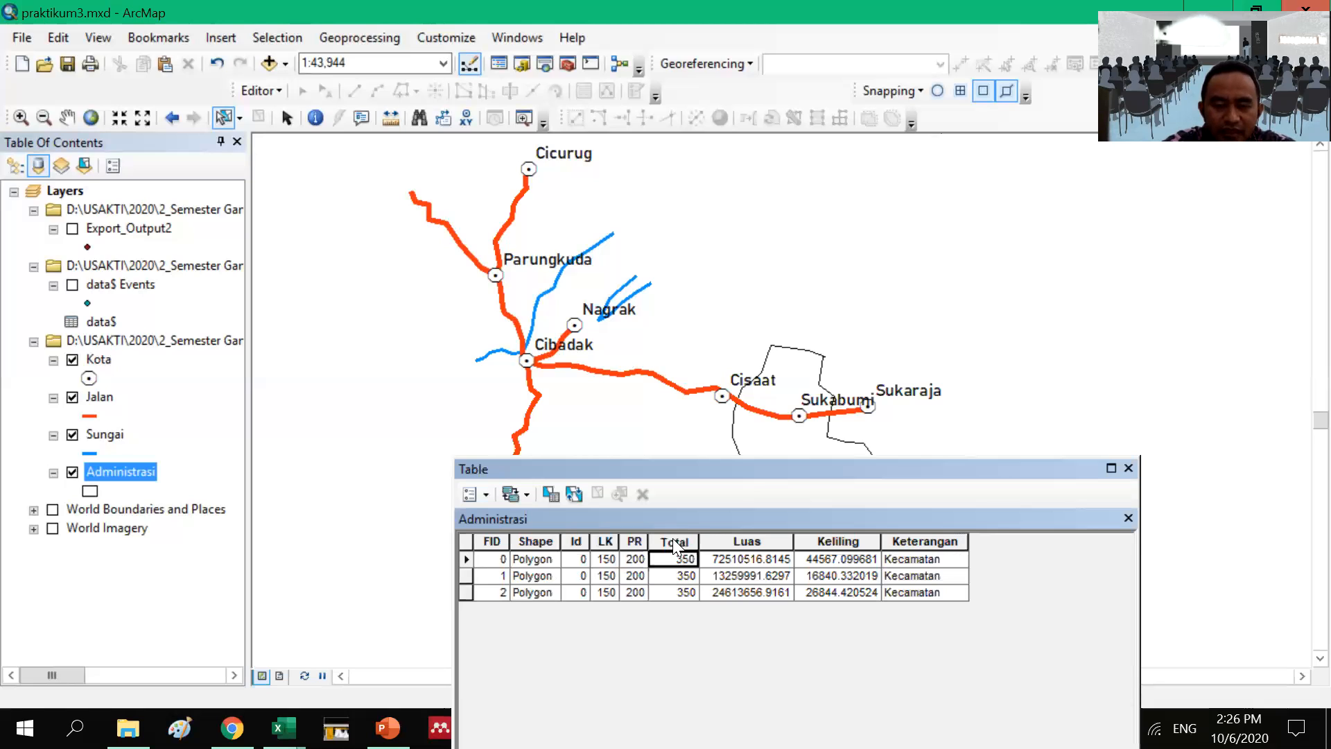
Step: Start the Field Calculator for the Total field, clear the old expression, and build the expression [PR] - [LK]
{"action": "left_click", "coordinate": [675, 543]}
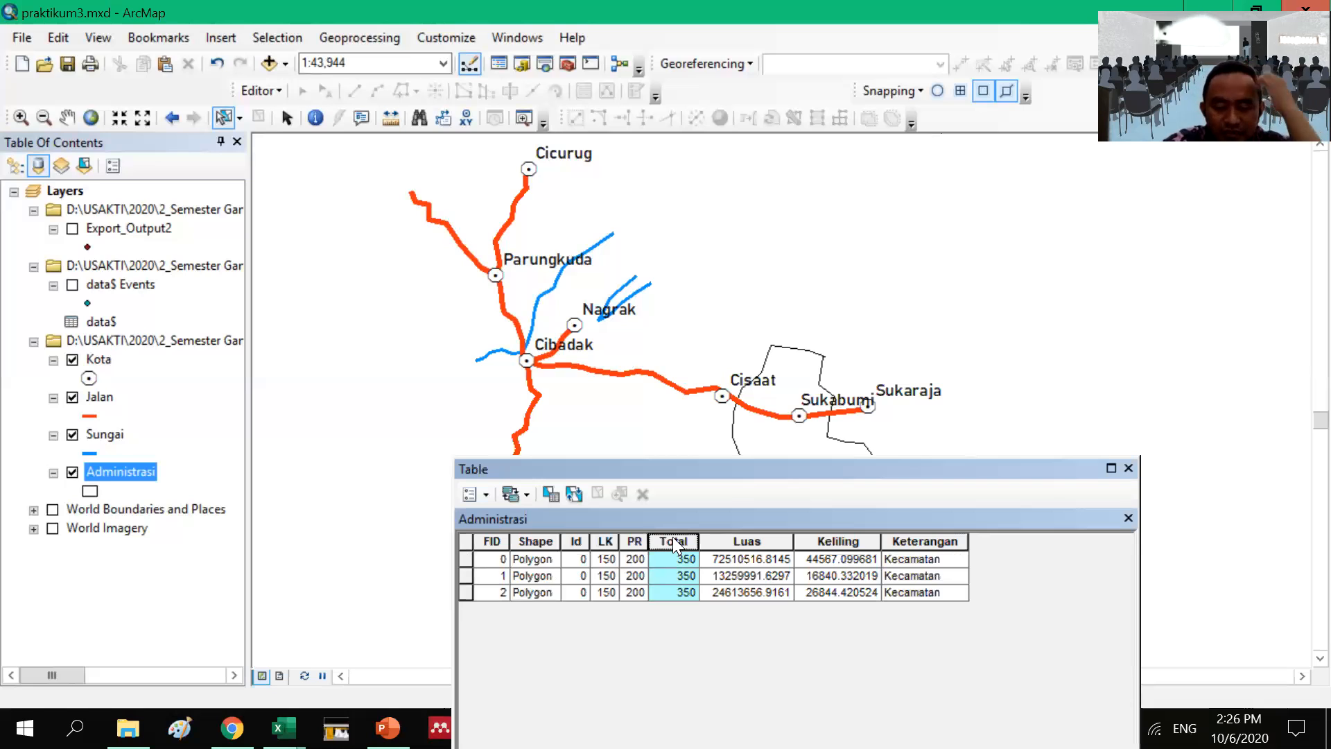
{"action": "right_click", "coordinate": [673, 538]}
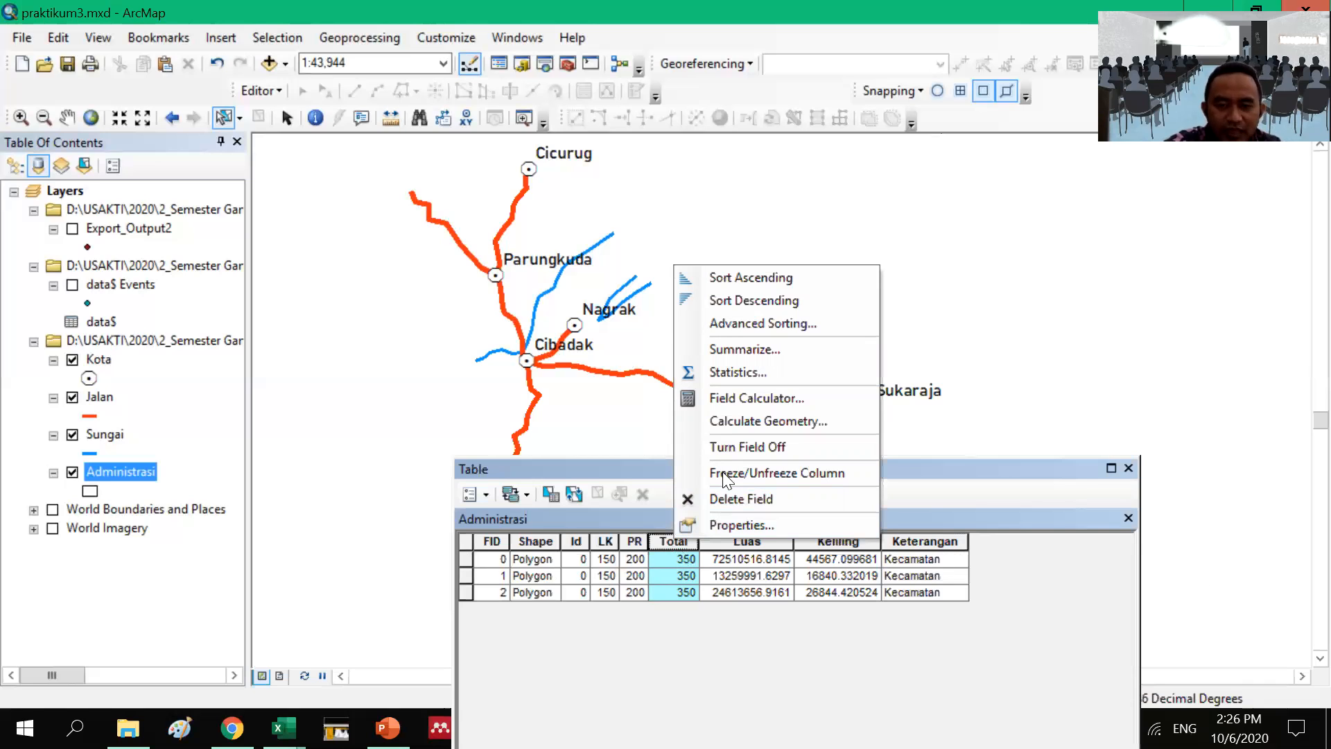
{"action": "left_click", "coordinate": [762, 401]}
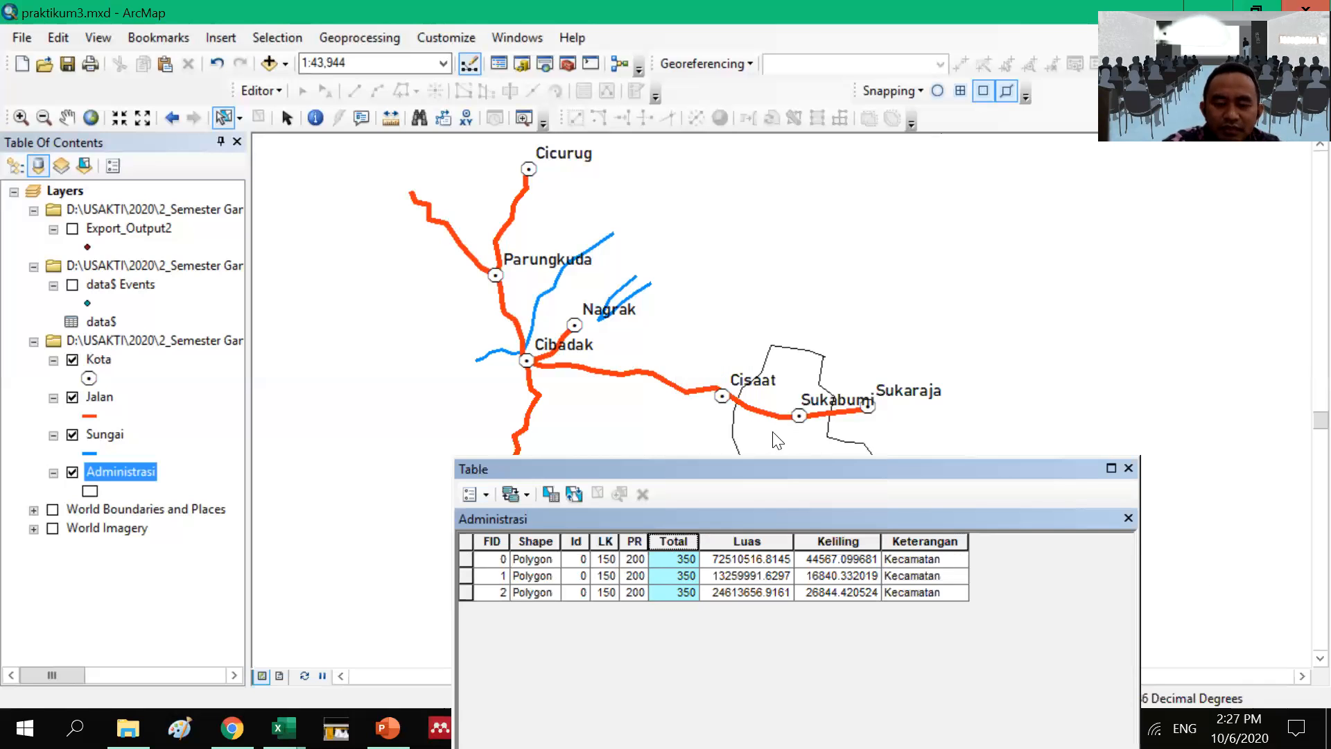
{"action": "left_click", "coordinate": [635, 401]}
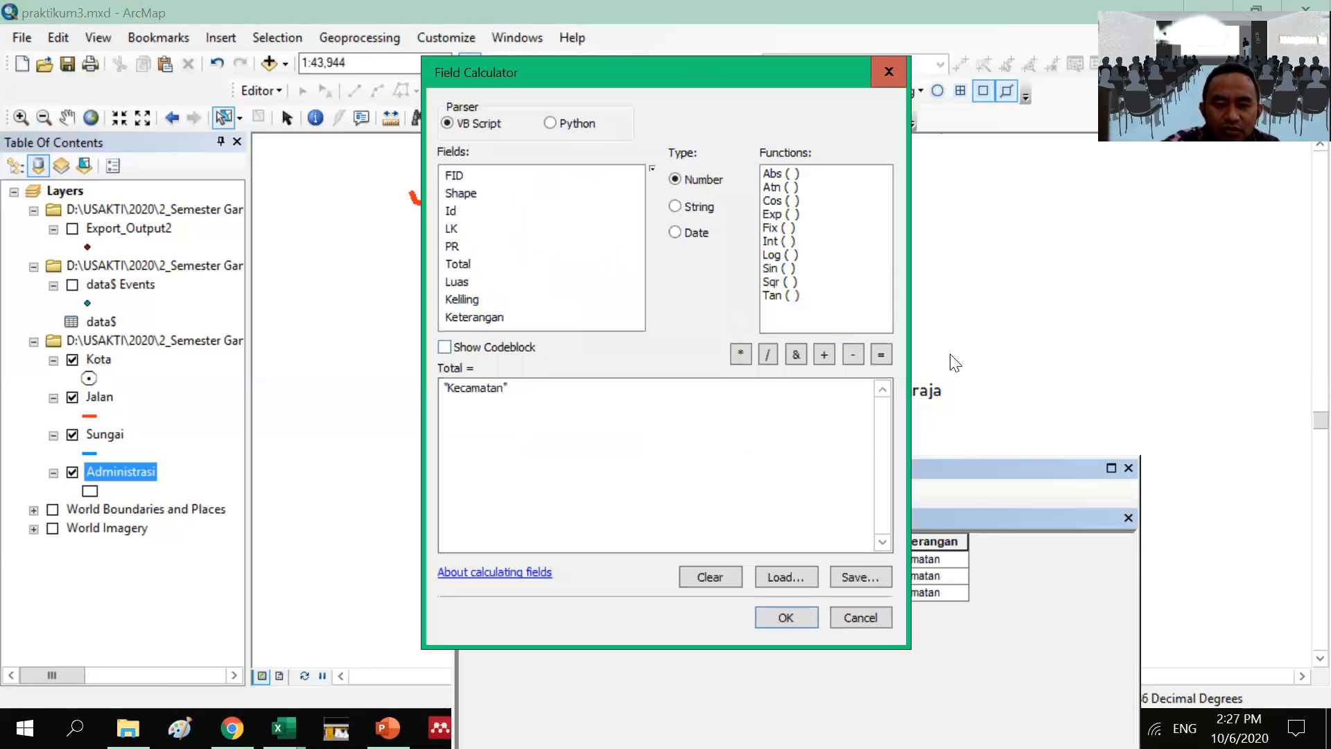
{"action": "left_click_drag", "start_coordinate": [697, 74], "coordinate": [1115, 158]}
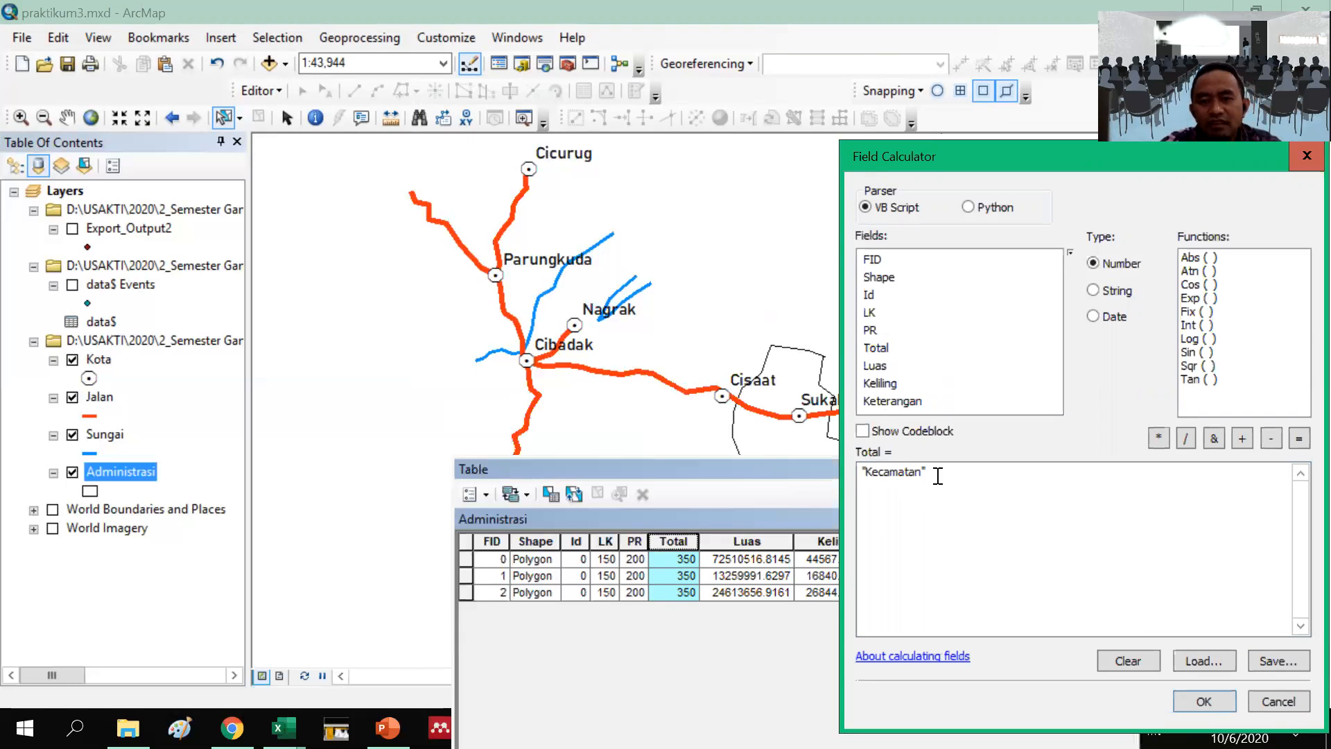
{"action": "left_click", "coordinate": [1127, 660]}
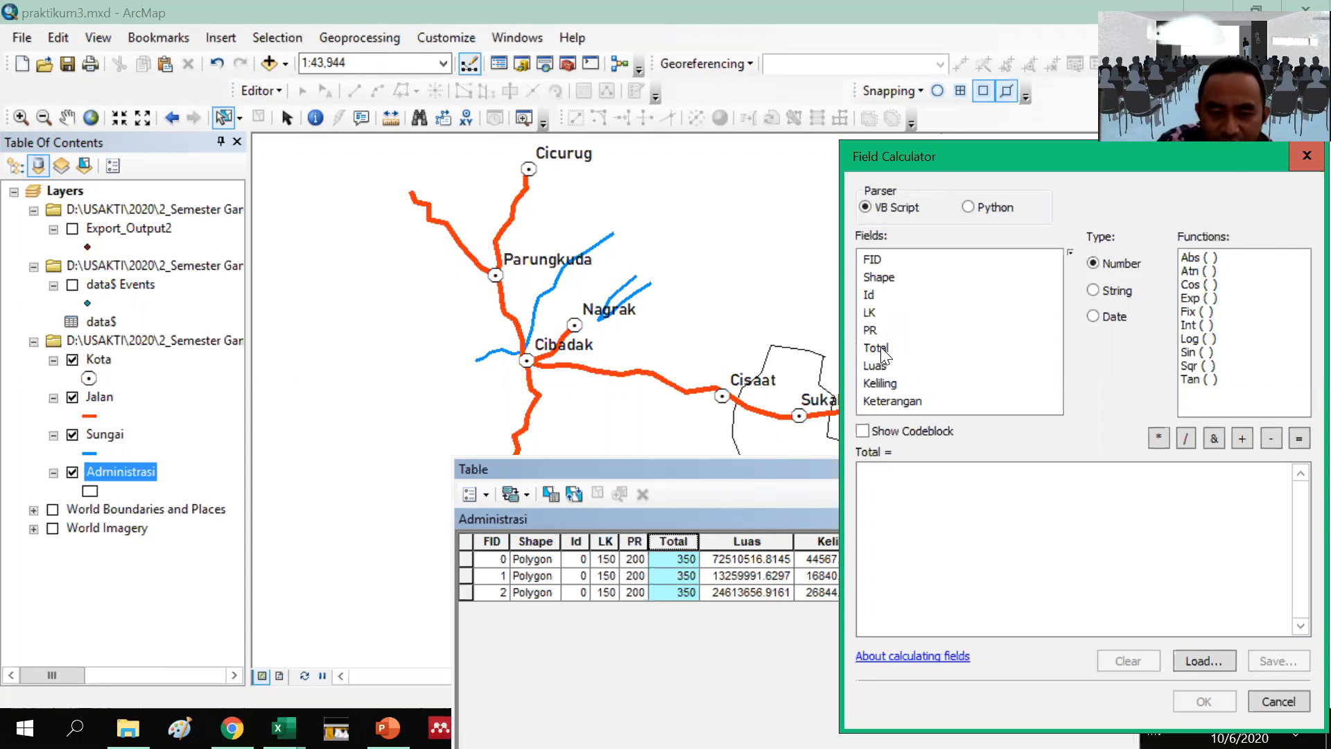
{"action": "double_click", "coordinate": [868, 329]}
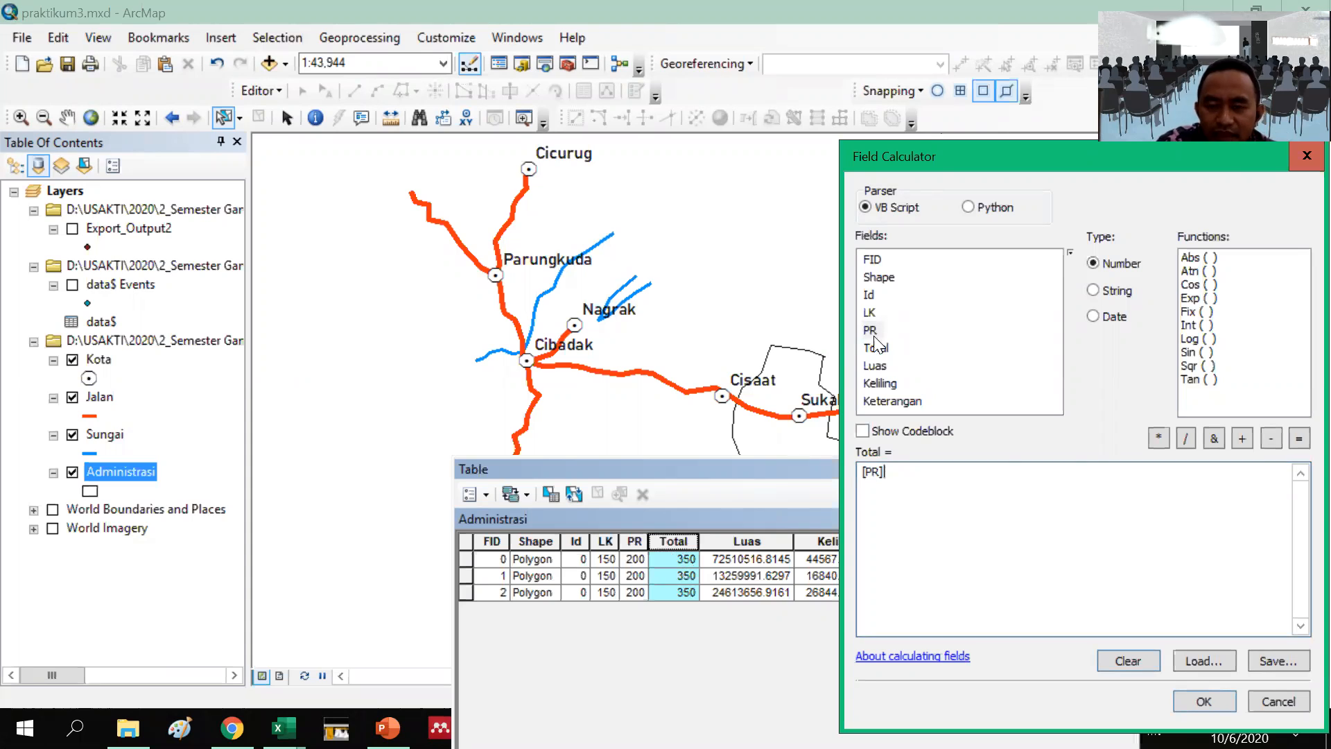
{"action": "left_click", "coordinate": [1271, 439]}
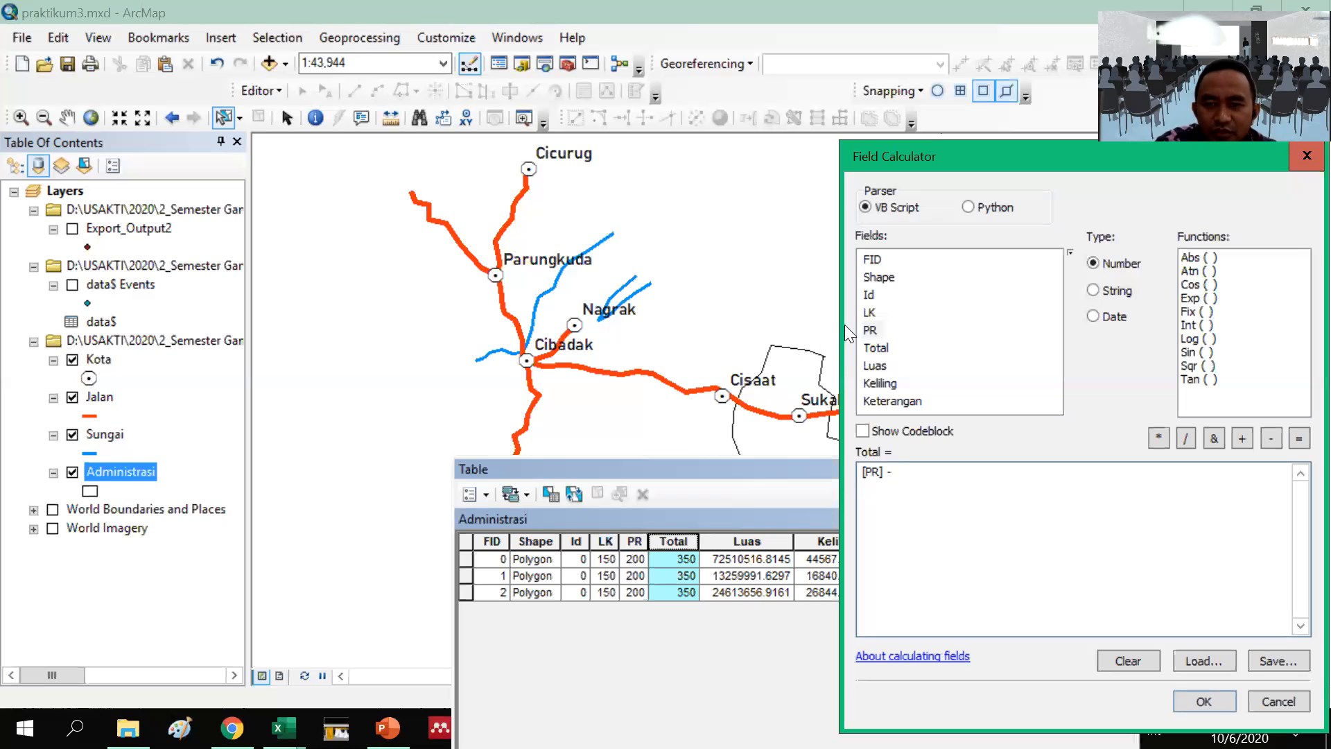
{"action": "double_click", "coordinate": [874, 311]}
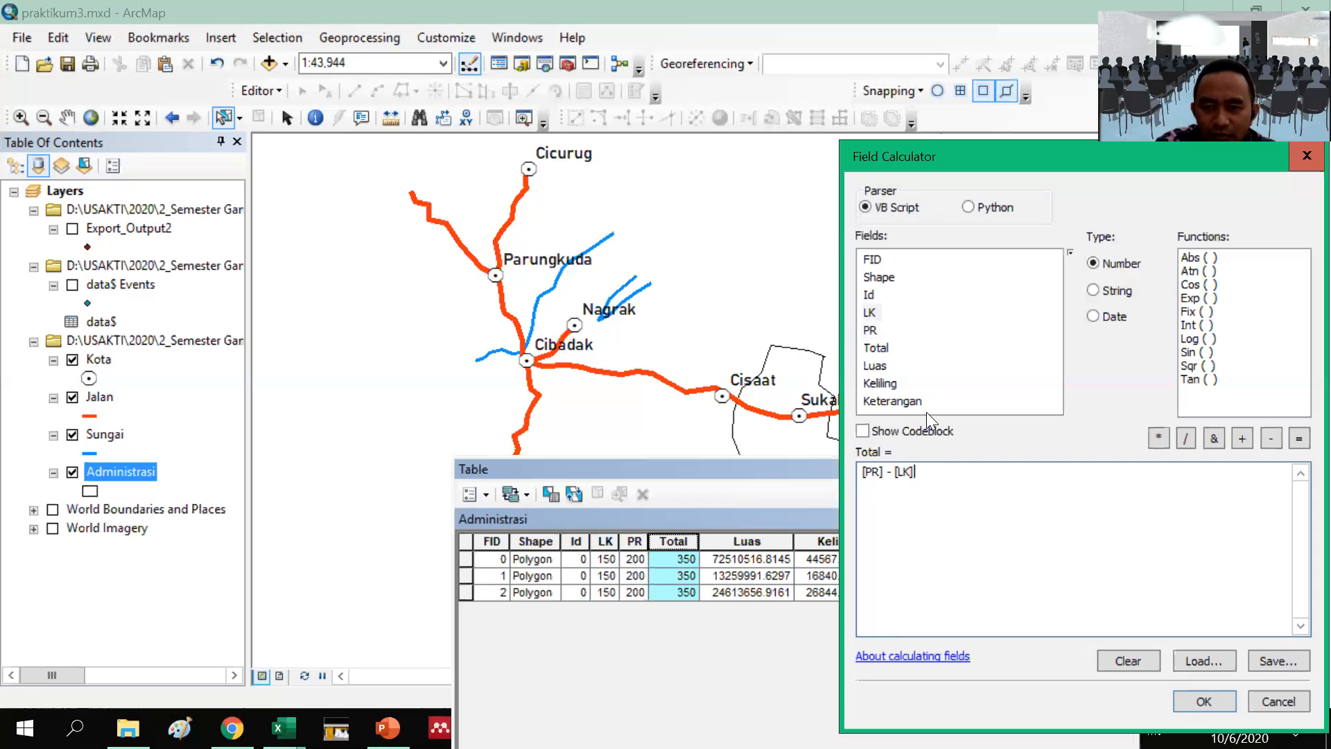
Step: Open the help topic about calculating fields and maximize its window to read the Calculate Field examples
{"action": "left_click", "coordinate": [941, 657]}
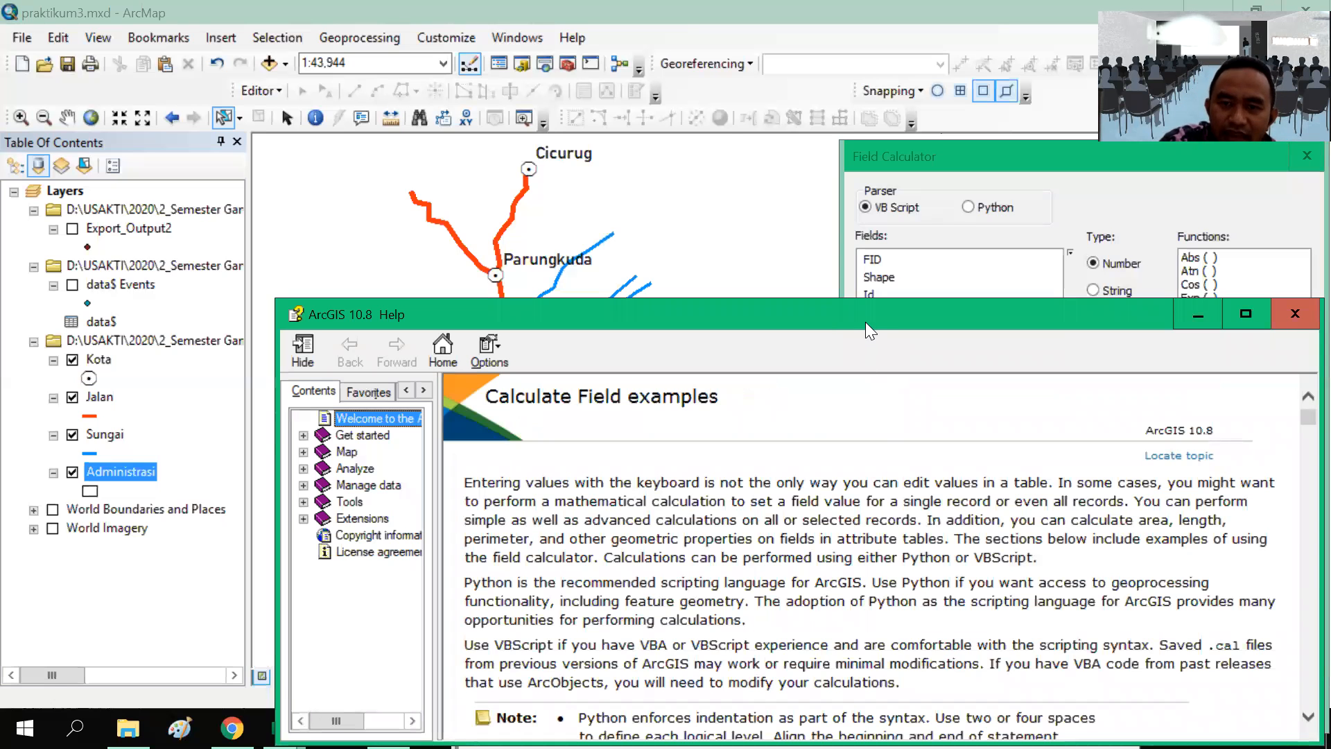
{"action": "left_click_drag", "start_coordinate": [842, 317], "coordinate": [632, 37]}
{"action": "left_click", "coordinate": [1036, 36]}
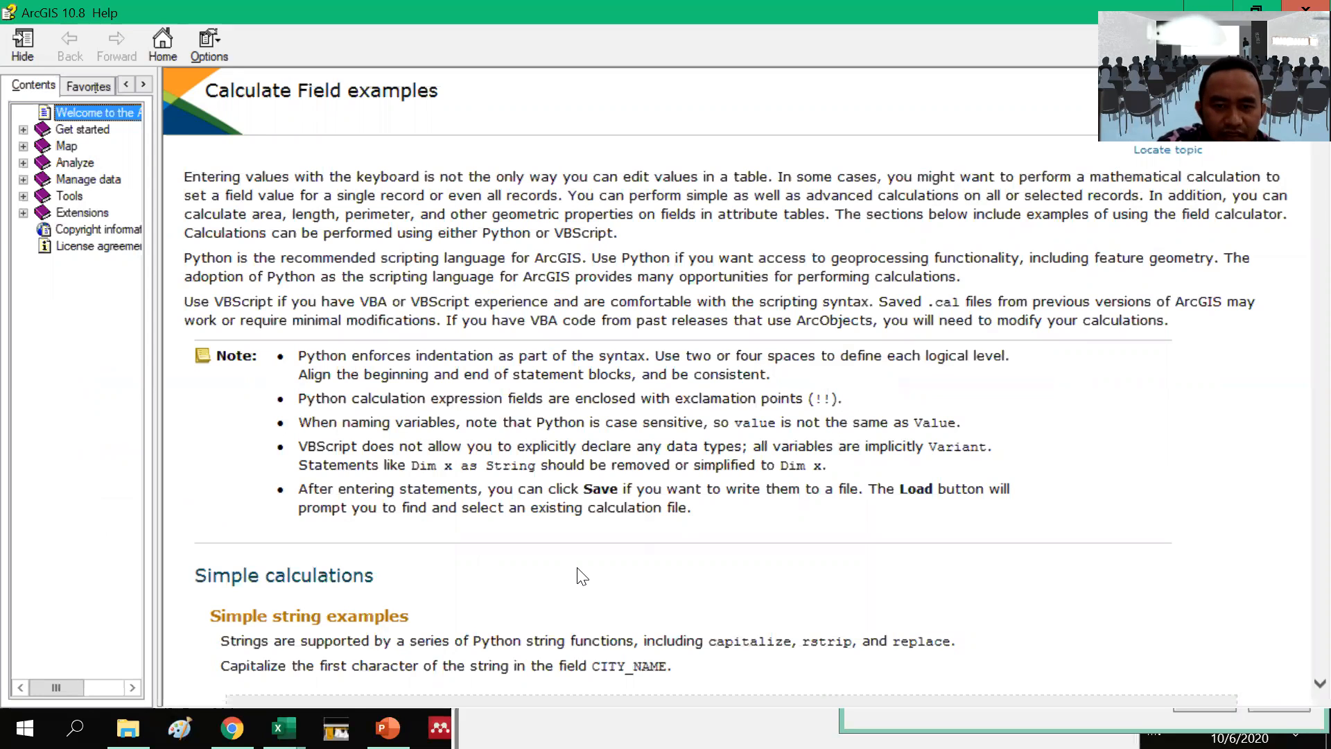
Step: Read the Calculate Field help examples on string functions, math operators and Python built-in functions
{"action": "scroll", "coordinate": [357, 402], "scroll_direction": "down", "scroll_amount": 4}
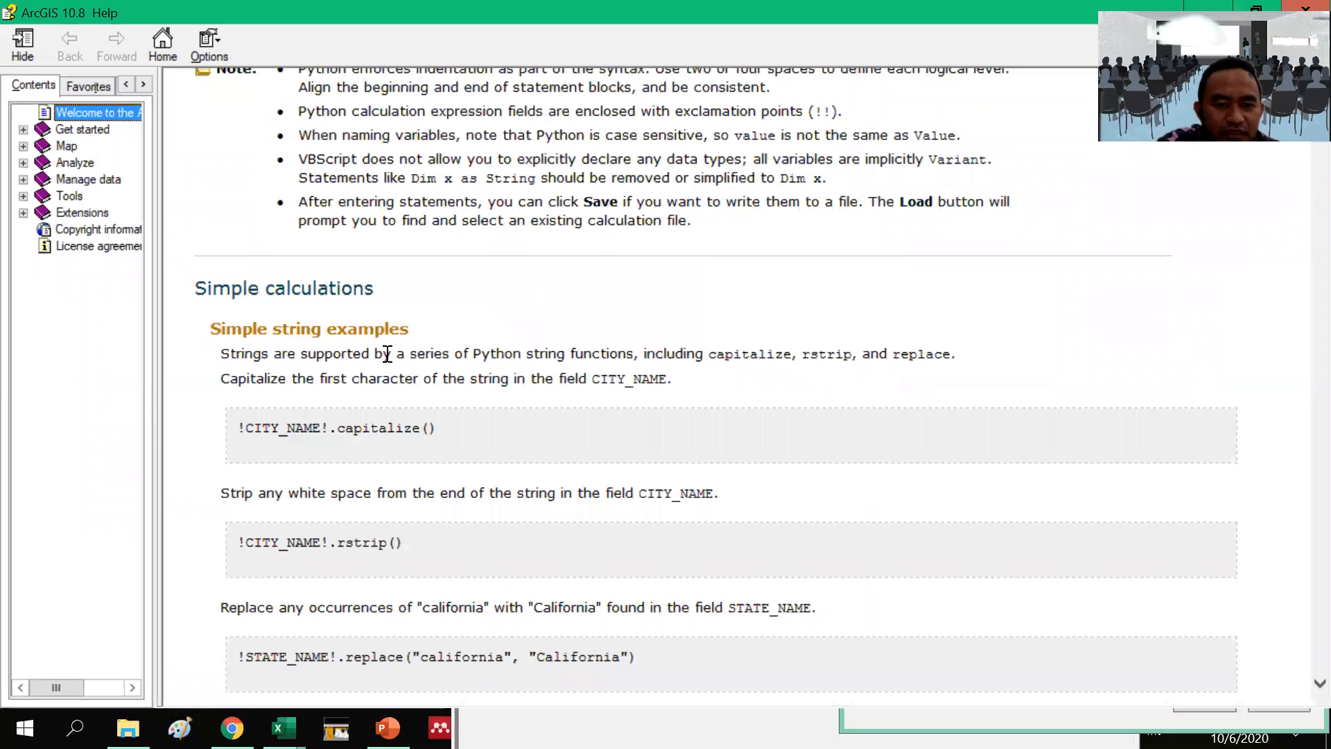
{"action": "scroll", "coordinate": [387, 354], "scroll_direction": "down", "scroll_amount": 4}
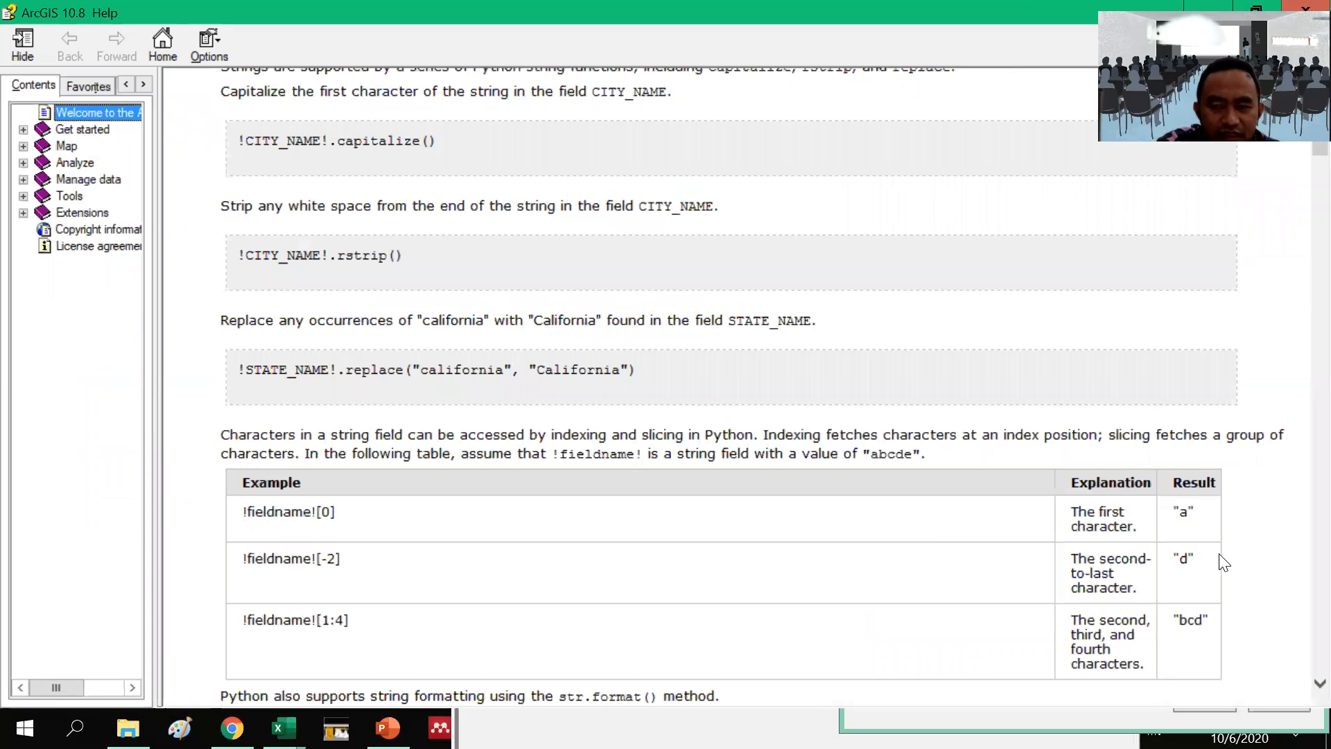
{"action": "scroll", "coordinate": [1181, 585], "scroll_direction": "down", "scroll_amount": 3}
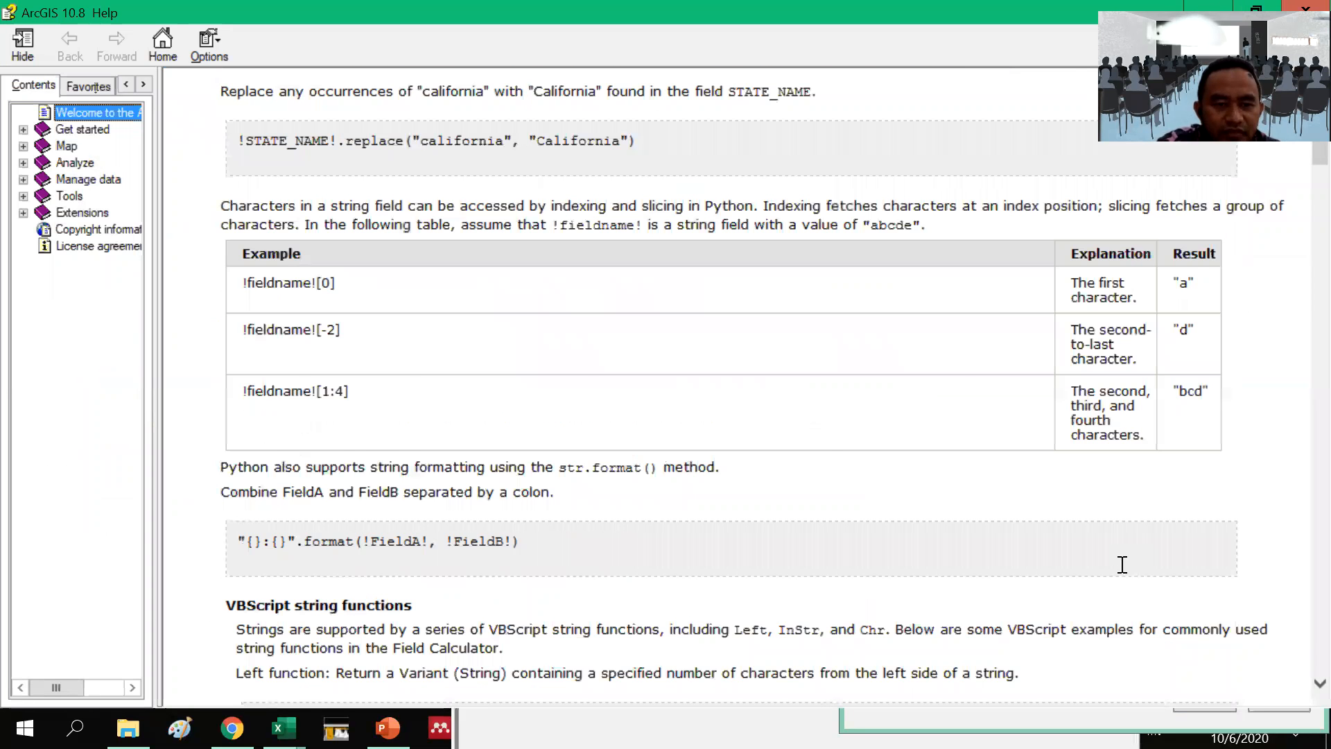
{"action": "scroll", "coordinate": [1123, 565], "scroll_direction": "down", "scroll_amount": 3}
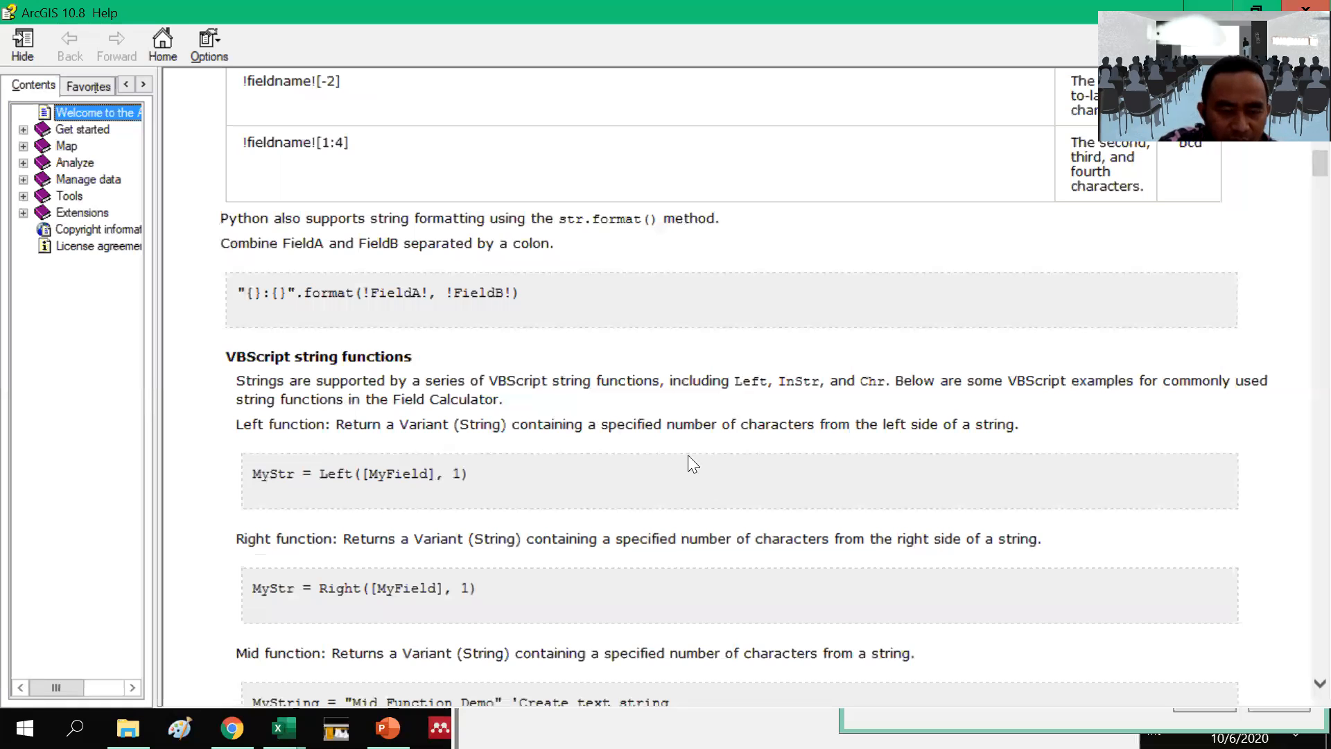
{"action": "scroll", "coordinate": [688, 455], "scroll_direction": "down", "scroll_amount": 3}
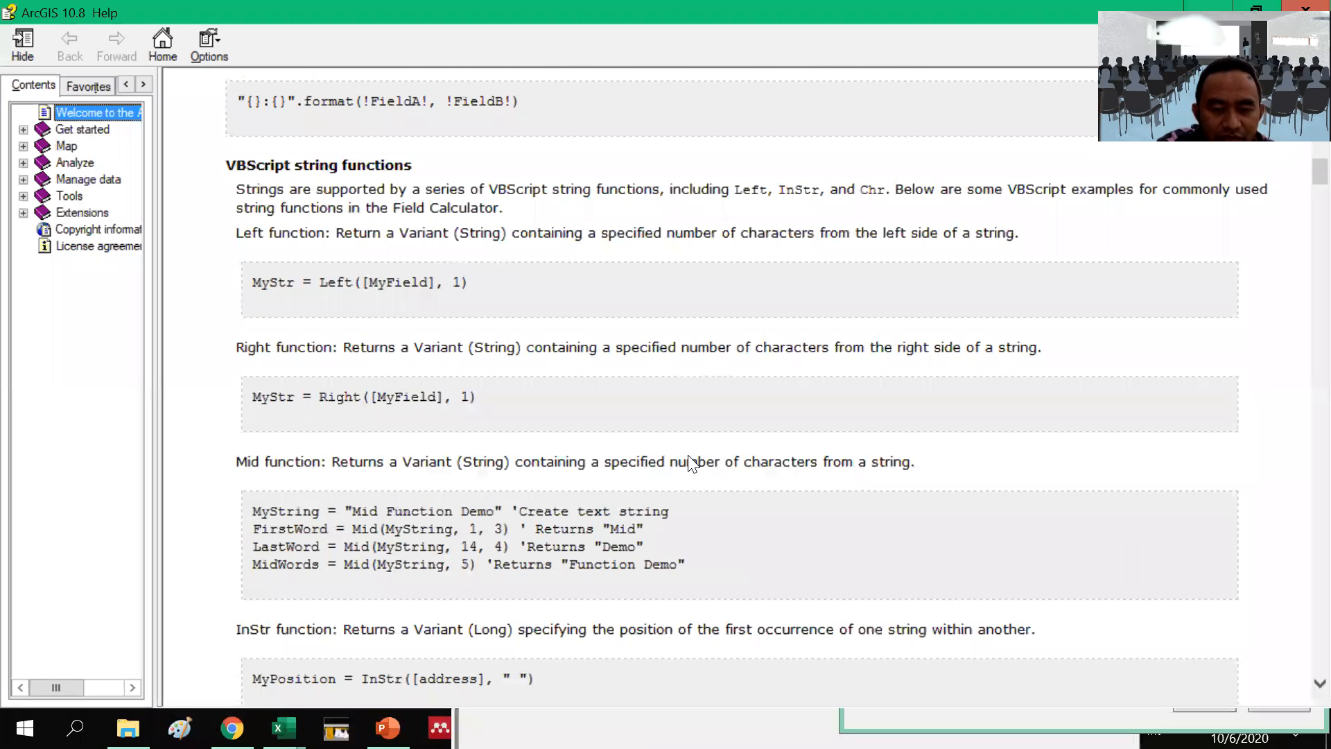
{"action": "scroll", "coordinate": [688, 455], "scroll_direction": "down", "scroll_amount": 10}
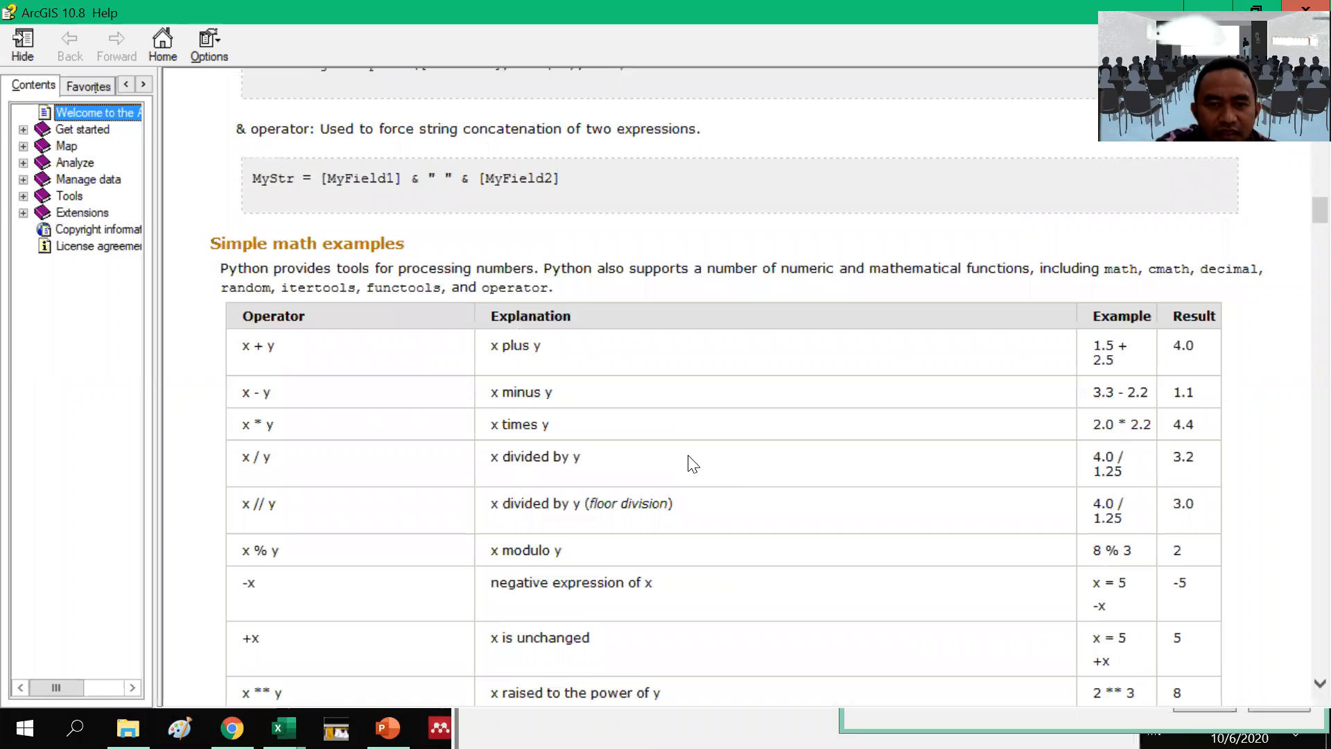
{"action": "scroll", "coordinate": [411, 267], "scroll_direction": "down", "scroll_amount": 1}
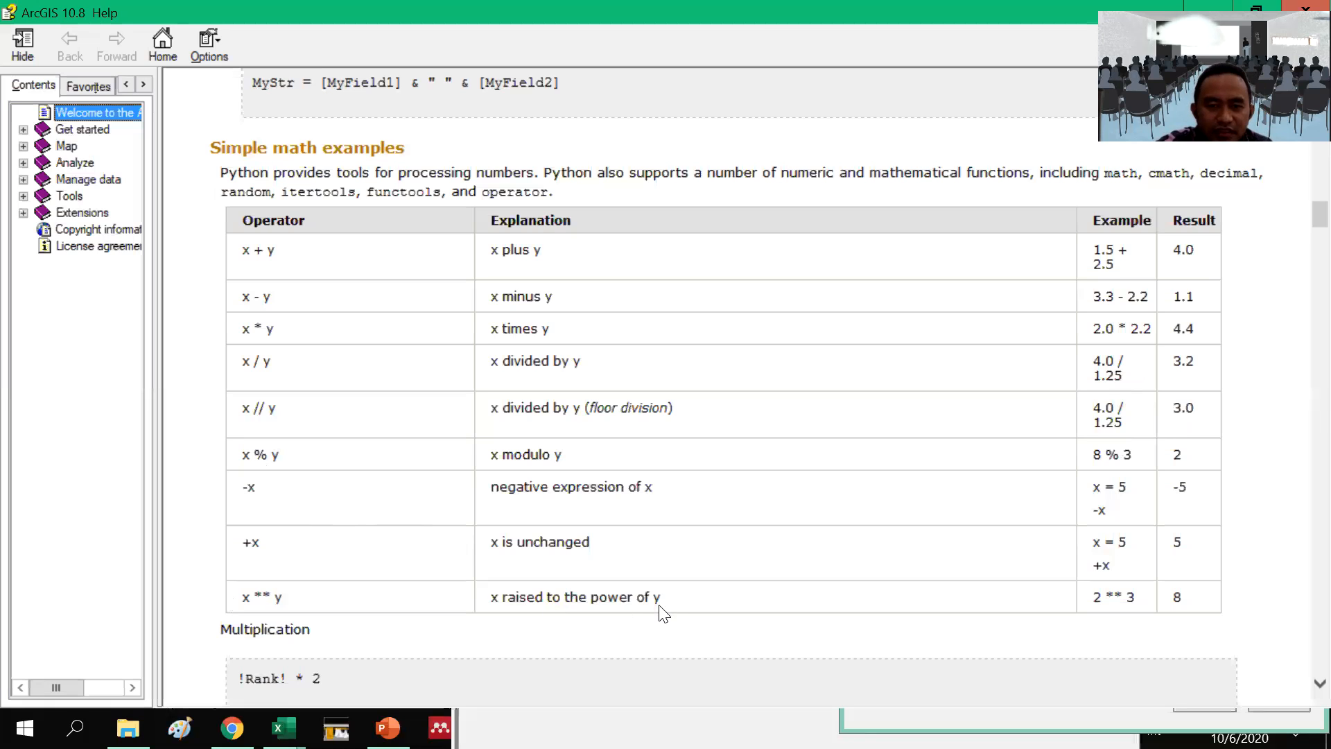
{"action": "scroll", "coordinate": [662, 613], "scroll_direction": "down", "scroll_amount": 4}
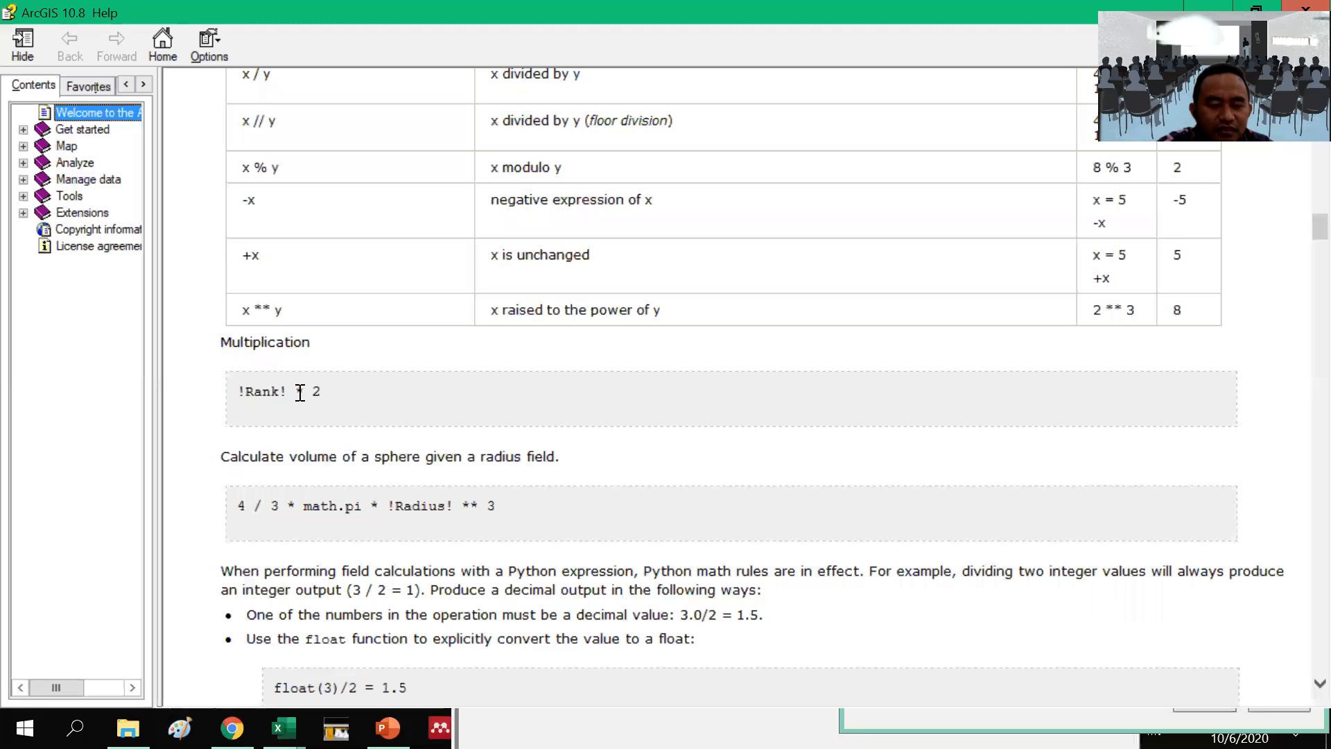
{"action": "scroll", "coordinate": [343, 470], "scroll_direction": "down", "scroll_amount": 4}
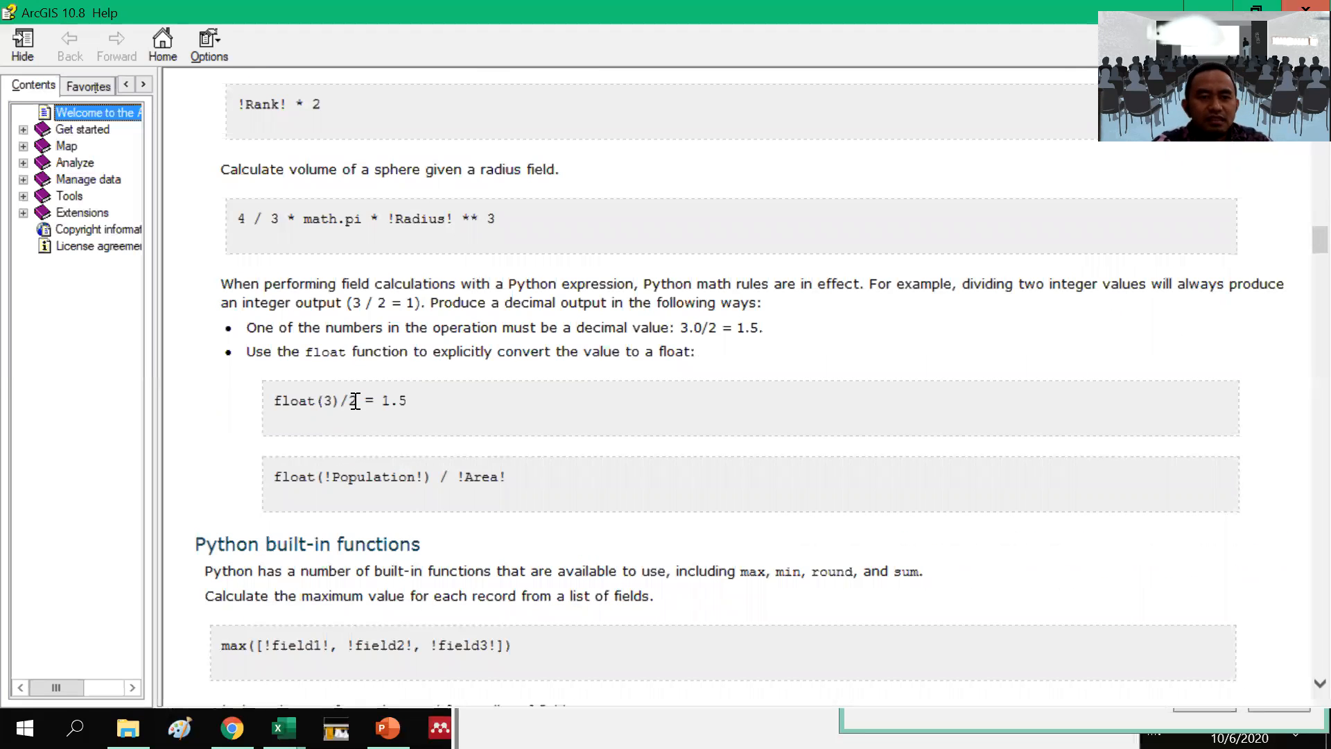
{"action": "scroll", "coordinate": [355, 401], "scroll_direction": "down", "scroll_amount": 4}
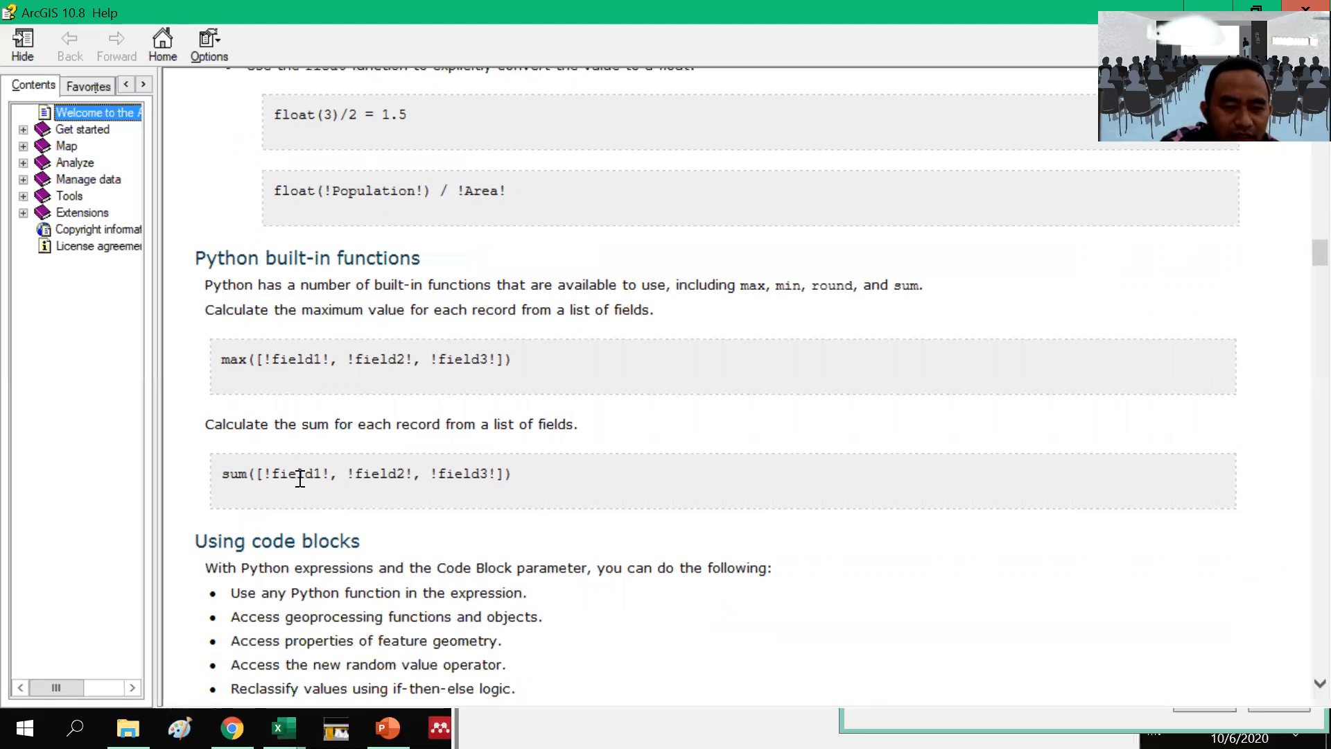
Step: Read the Calculate Field help on code blocks and the code samples for math, logic, geometry, dates and null values
{"action": "scroll", "coordinate": [300, 479], "scroll_direction": "down", "scroll_amount": 8}
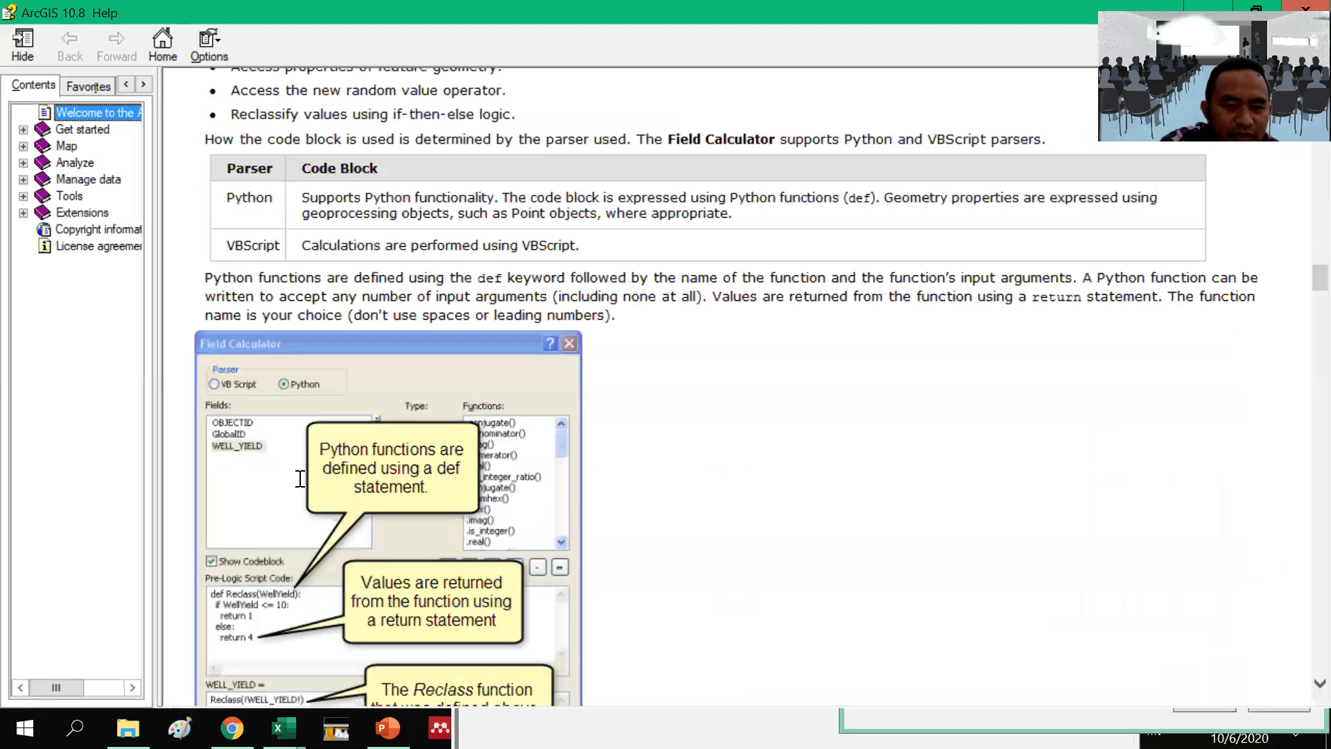
{"action": "scroll", "coordinate": [299, 478], "scroll_direction": "down", "scroll_amount": 2}
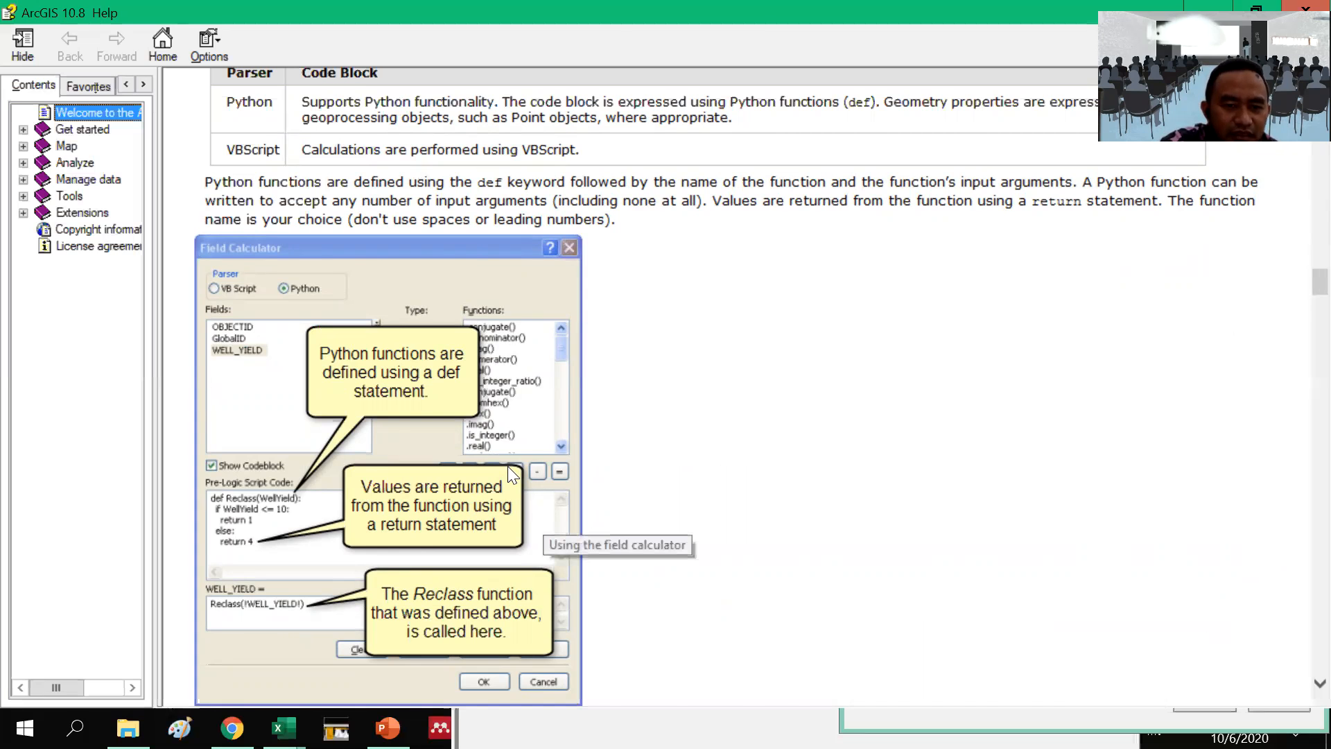
{"action": "scroll", "coordinate": [508, 466], "scroll_direction": "down", "scroll_amount": 5}
{"action": "scroll", "coordinate": [461, 420], "scroll_direction": "down", "scroll_amount": 5}
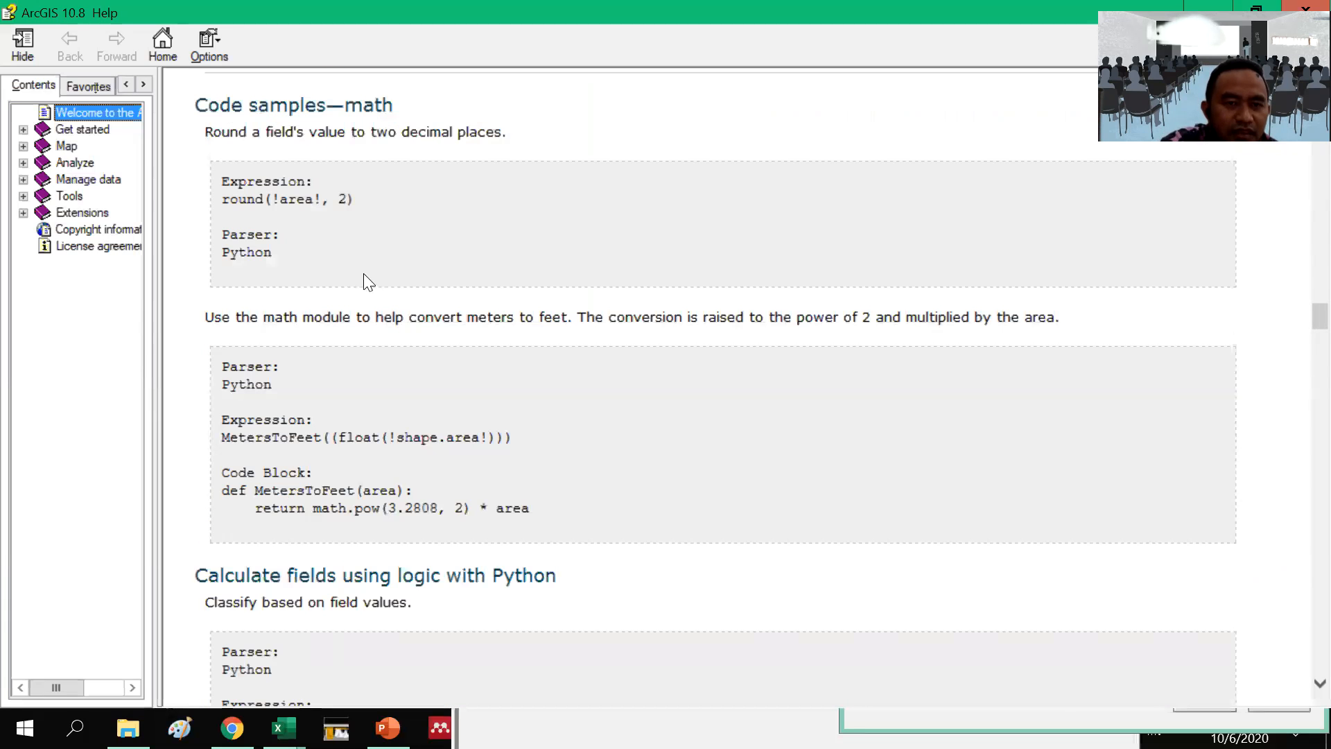
{"action": "scroll", "coordinate": [350, 250], "scroll_direction": "up", "scroll_amount": 1}
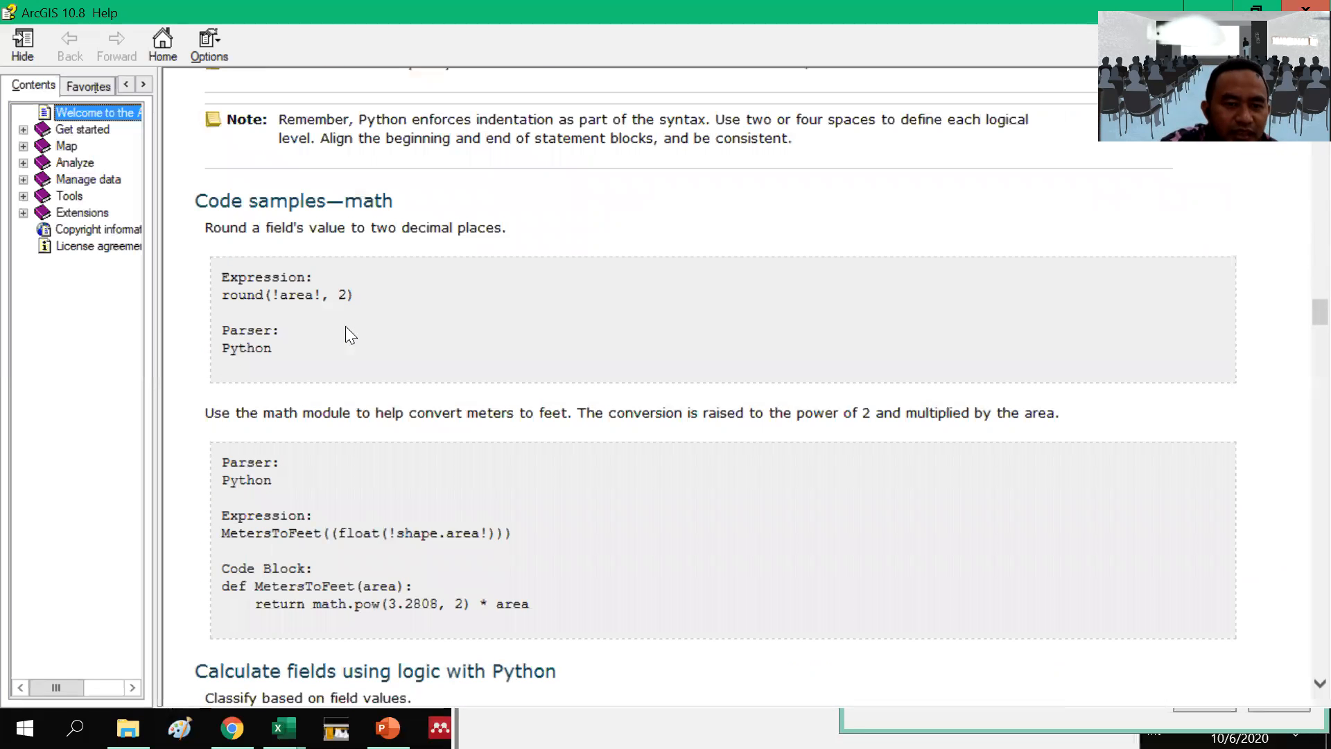
{"action": "scroll", "coordinate": [346, 327], "scroll_direction": "down", "scroll_amount": 5}
{"action": "scroll", "coordinate": [345, 328], "scroll_direction": "down", "scroll_amount": 8}
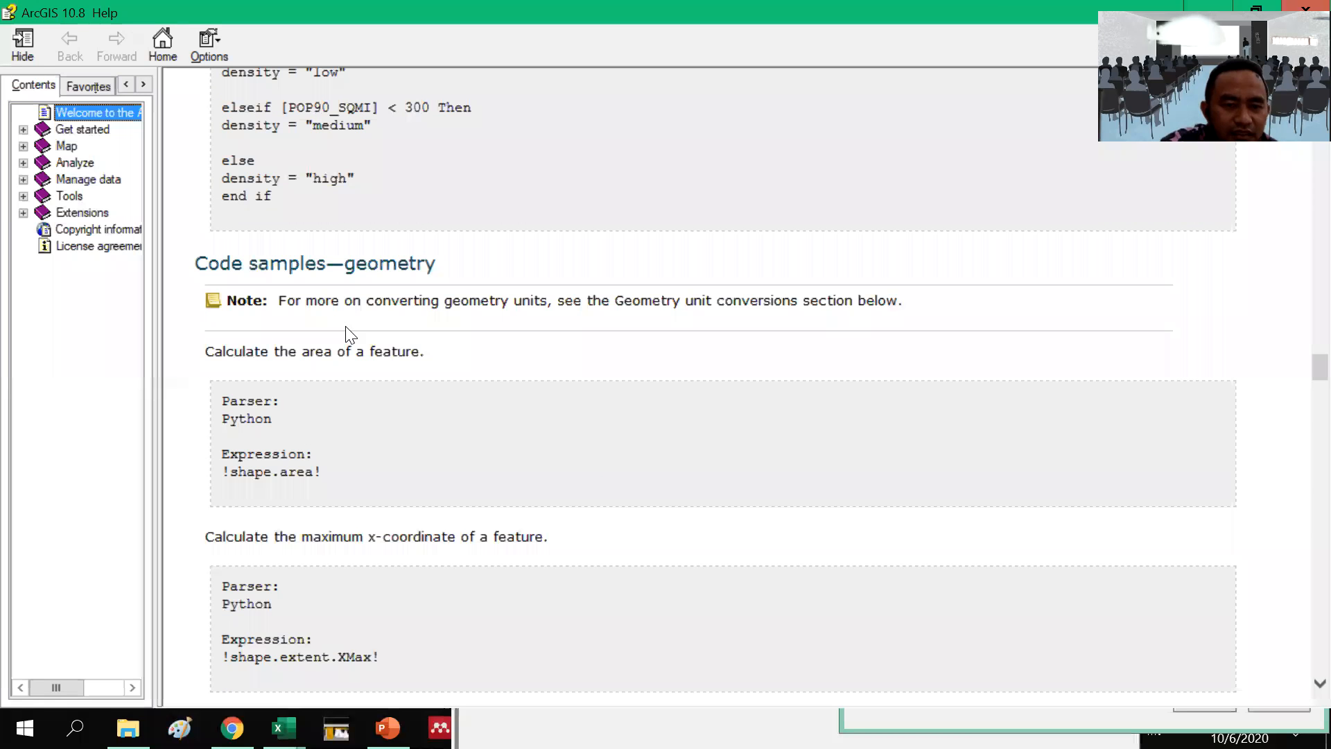
{"action": "scroll", "coordinate": [345, 332], "scroll_direction": "down", "scroll_amount": 10}
{"action": "scroll", "coordinate": [345, 331], "scroll_direction": "down", "scroll_amount": 7}
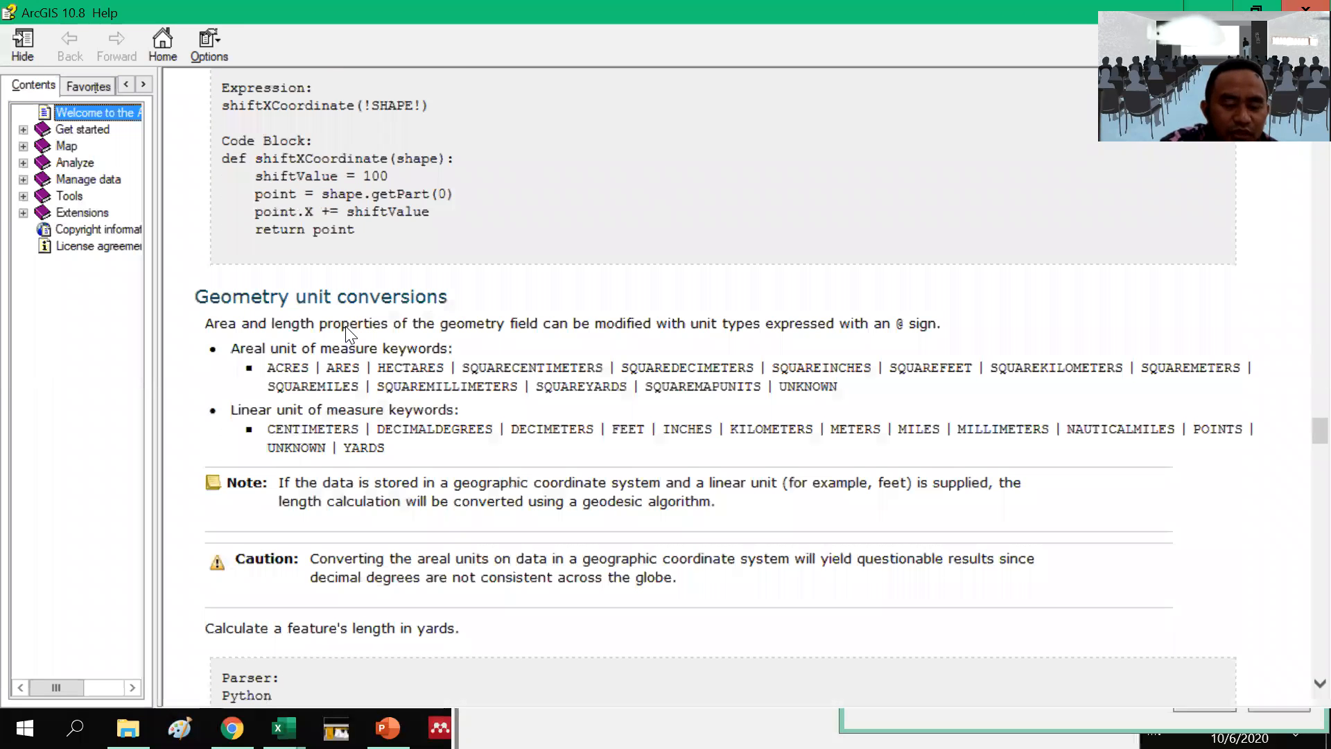
{"action": "scroll", "coordinate": [347, 332], "scroll_direction": "down", "scroll_amount": 7}
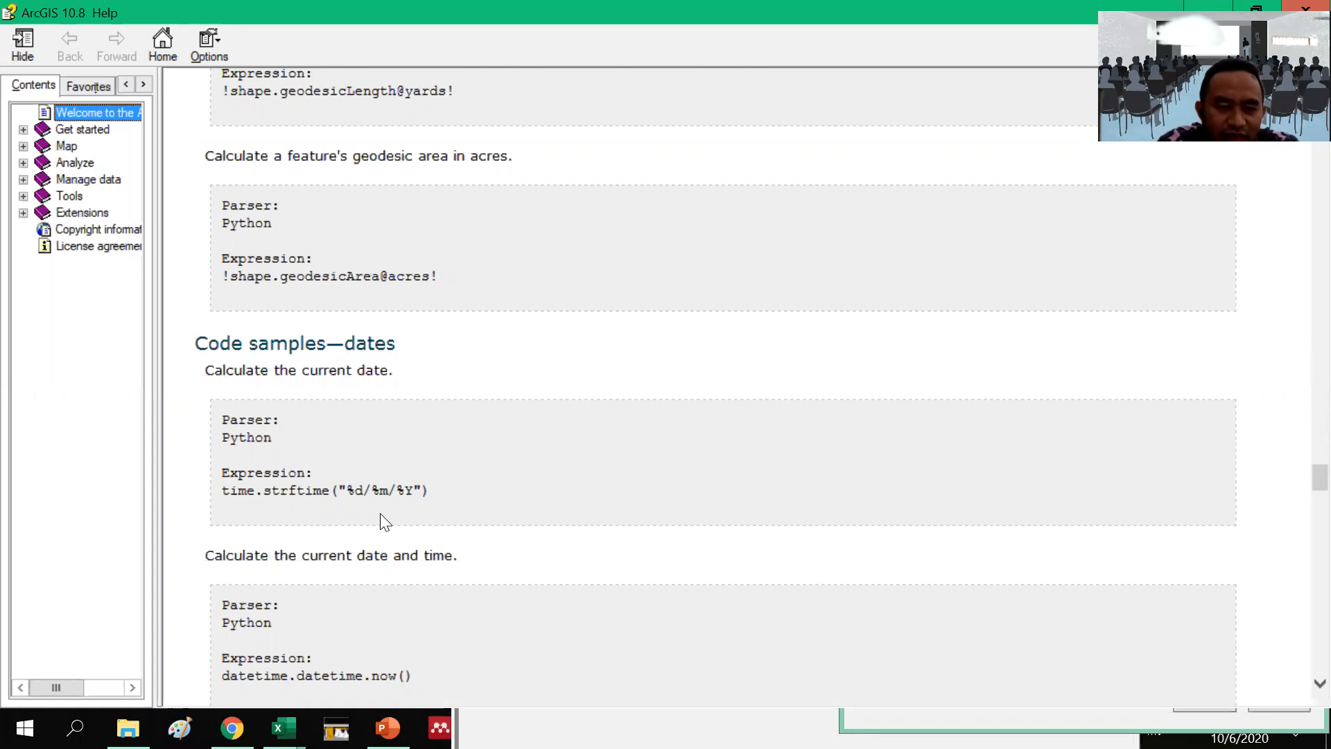
{"action": "scroll", "coordinate": [380, 514], "scroll_direction": "down", "scroll_amount": 10}
{"action": "scroll", "coordinate": [380, 514], "scroll_direction": "down", "scroll_amount": 10}
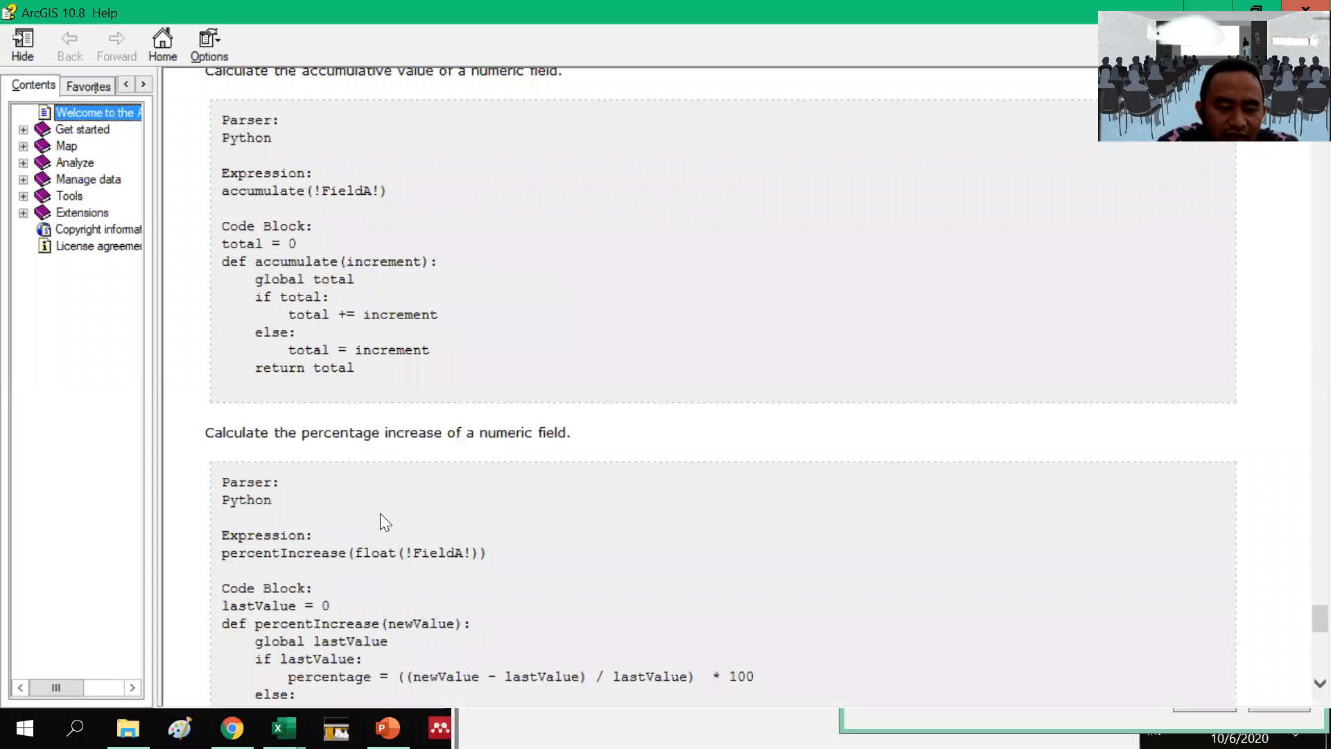
{"action": "scroll", "coordinate": [380, 513], "scroll_direction": "down", "scroll_amount": 10}
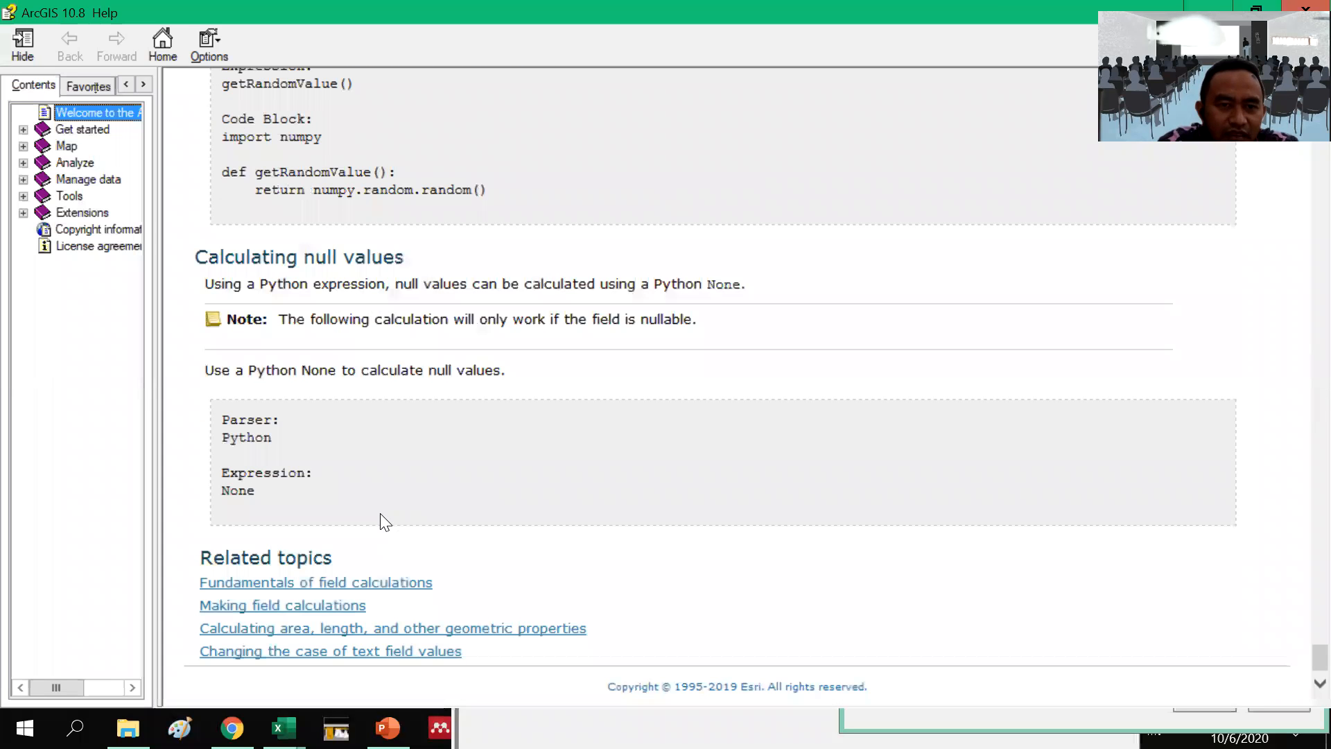
{"action": "scroll", "coordinate": [380, 513], "scroll_direction": "up", "scroll_amount": 15}
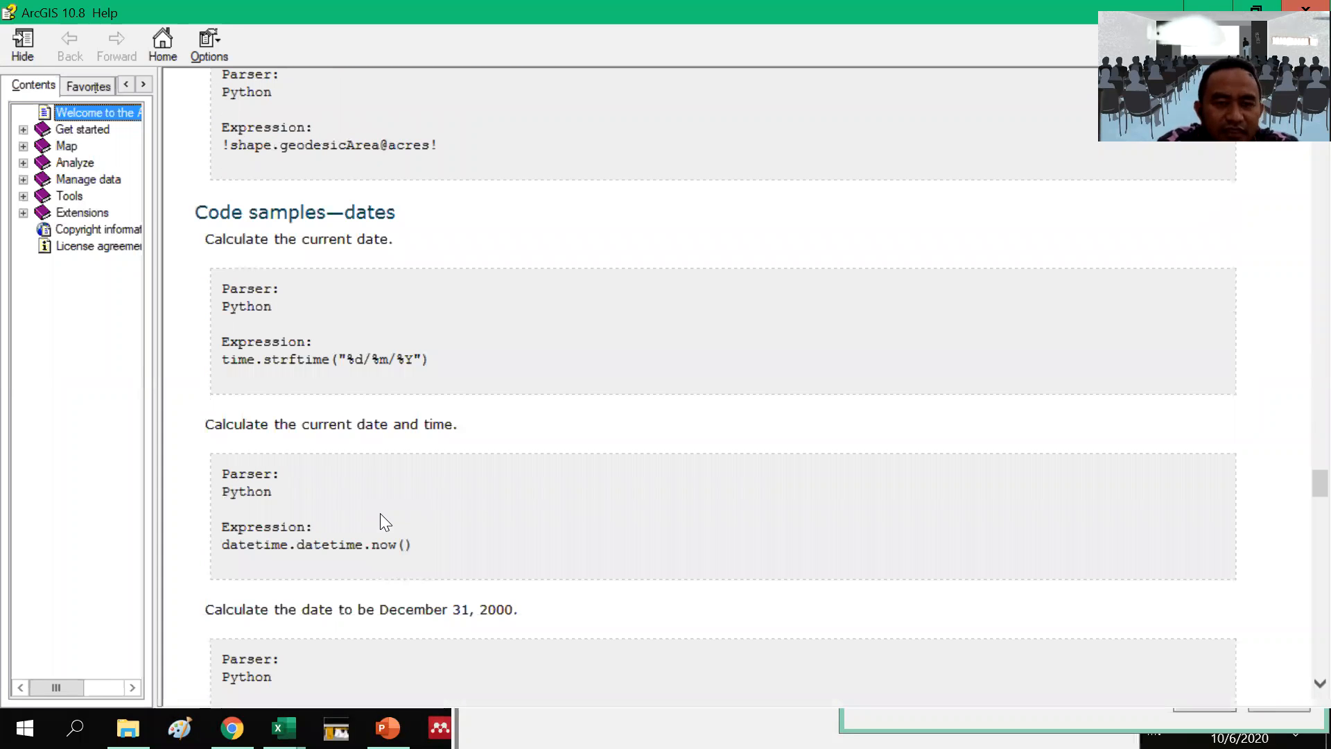
{"action": "scroll", "coordinate": [380, 513], "scroll_direction": "up", "scroll_amount": 10}
{"action": "scroll", "coordinate": [501, 286], "scroll_direction": "up", "scroll_amount": 15}
Step: Leave the help window and calculate the Total field with the expression [PR] - [LK]
{"action": "double_click", "coordinate": [853, 13]}
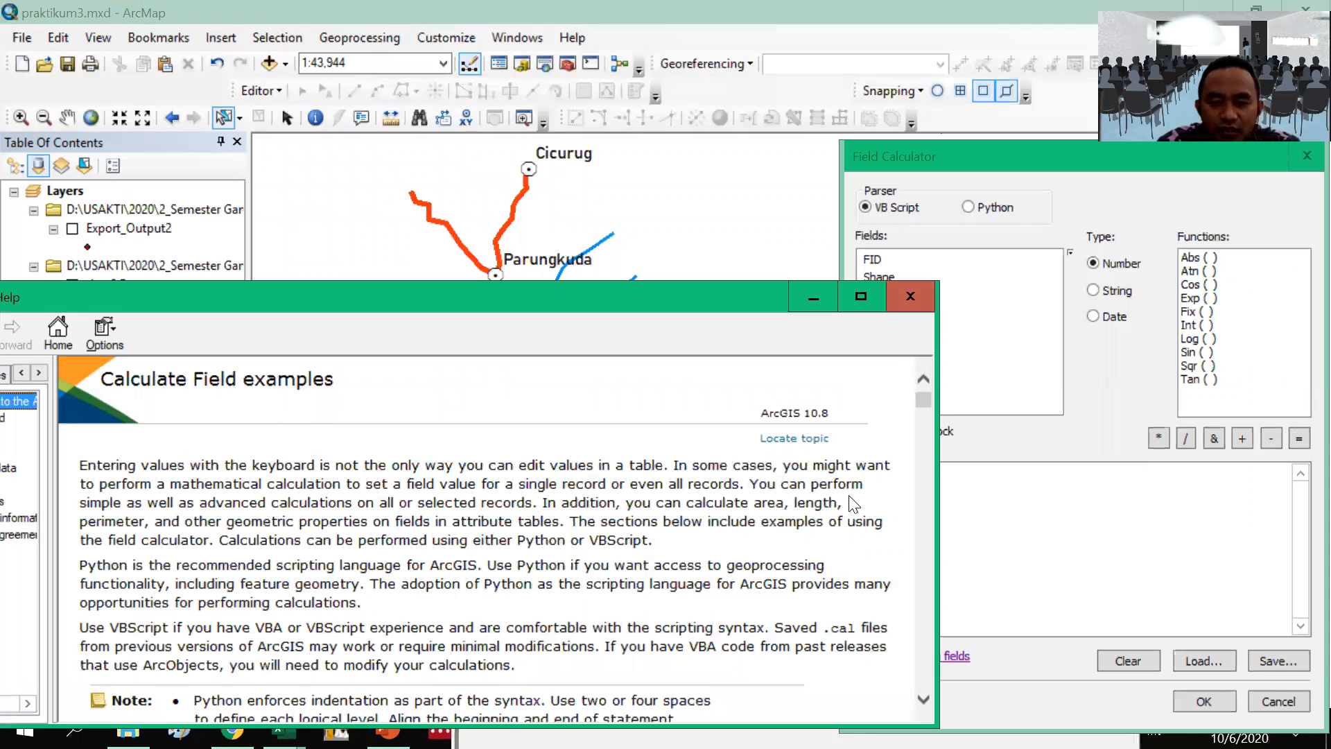
{"action": "left_click", "coordinate": [906, 484]}
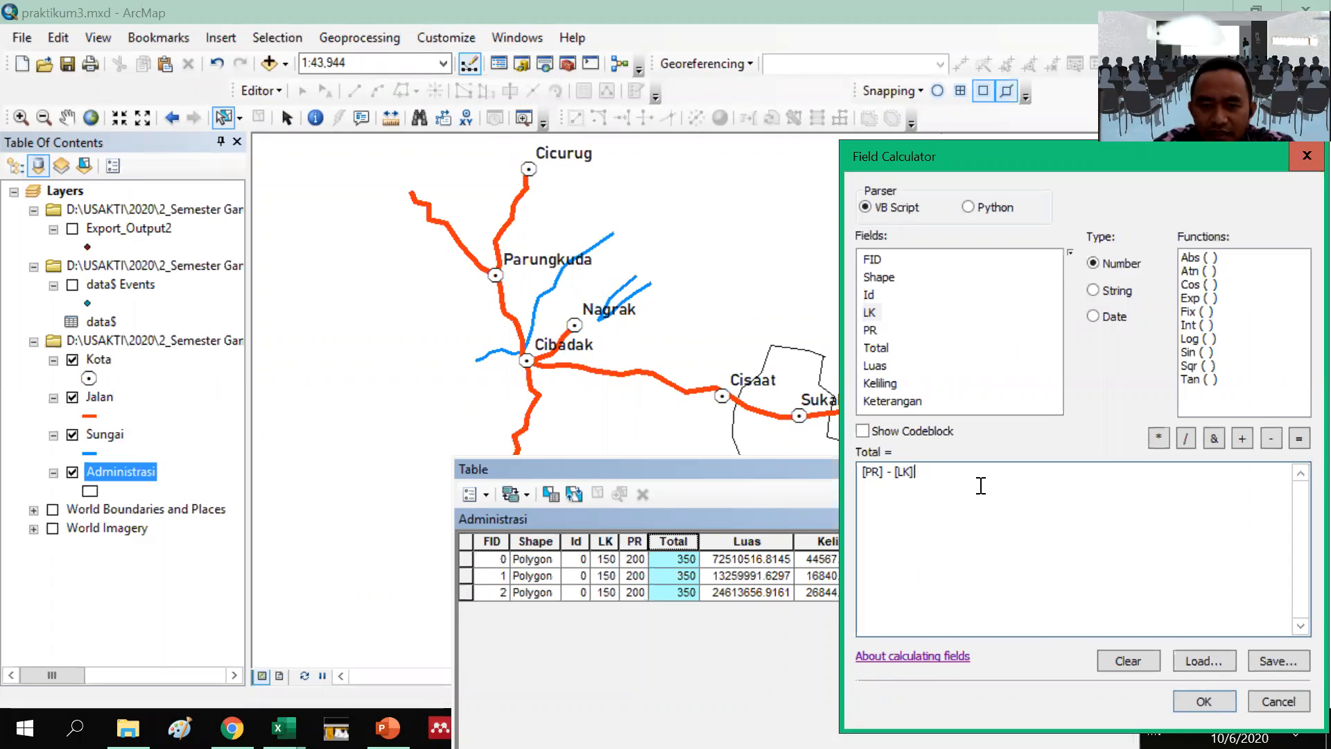
{"action": "left_click", "coordinate": [1198, 703]}
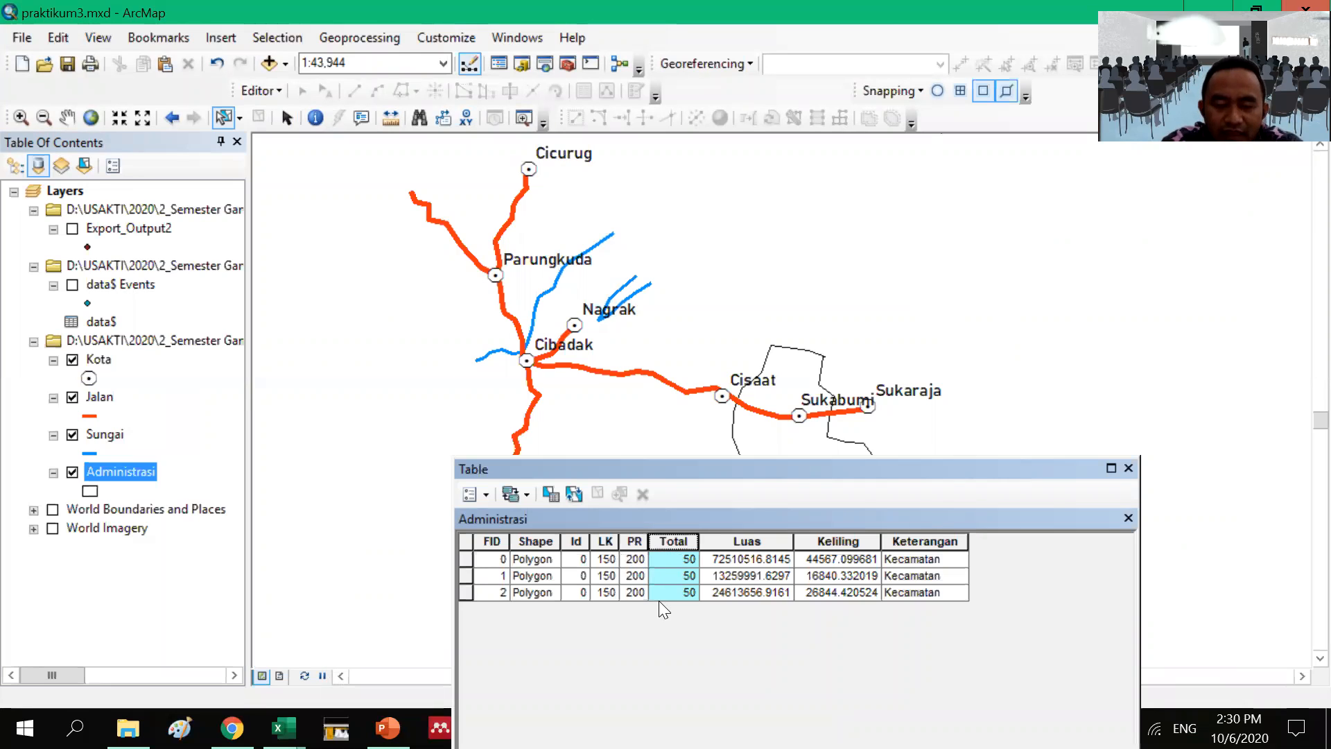
Step: Recalculate the Total field with the expression [LK] + [PR], and close the Administrasi attribute table
{"action": "right_click", "coordinate": [674, 540]}
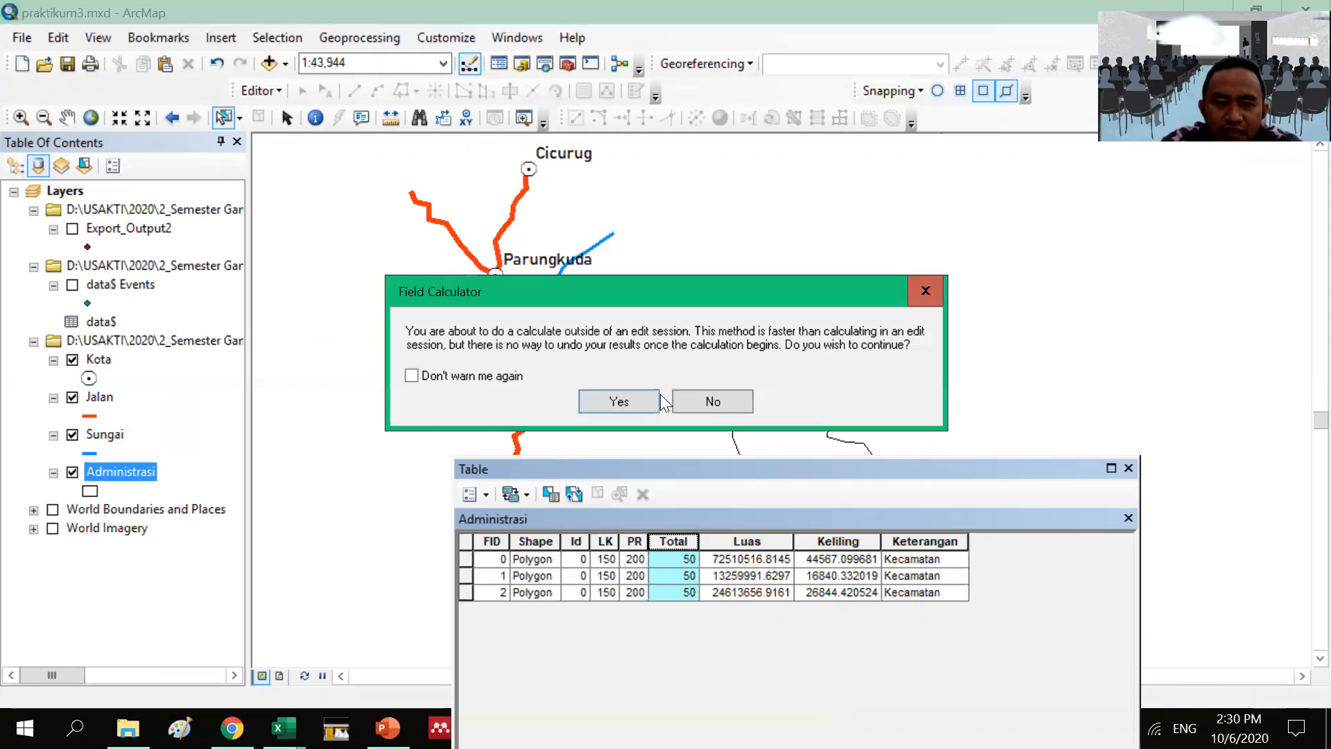
{"action": "left_click", "coordinate": [637, 404]}
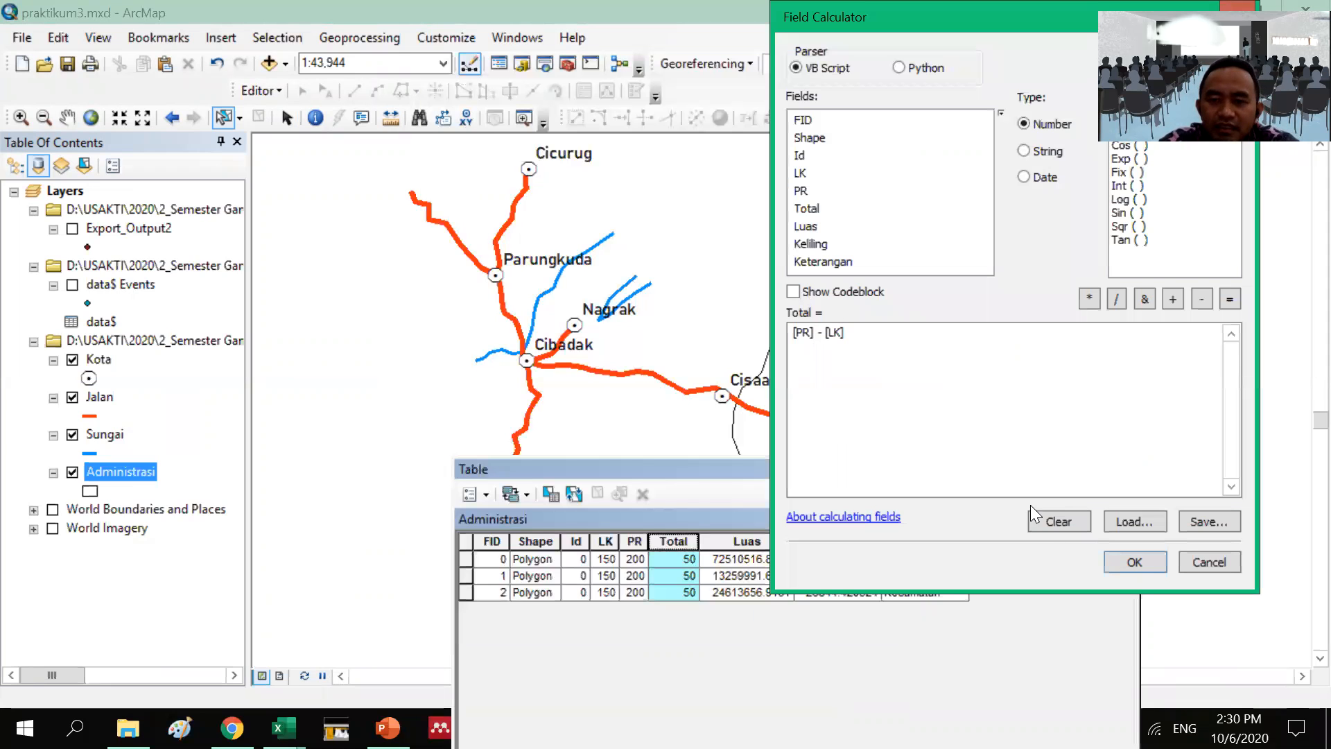
{"action": "left_click", "coordinate": [1054, 526]}
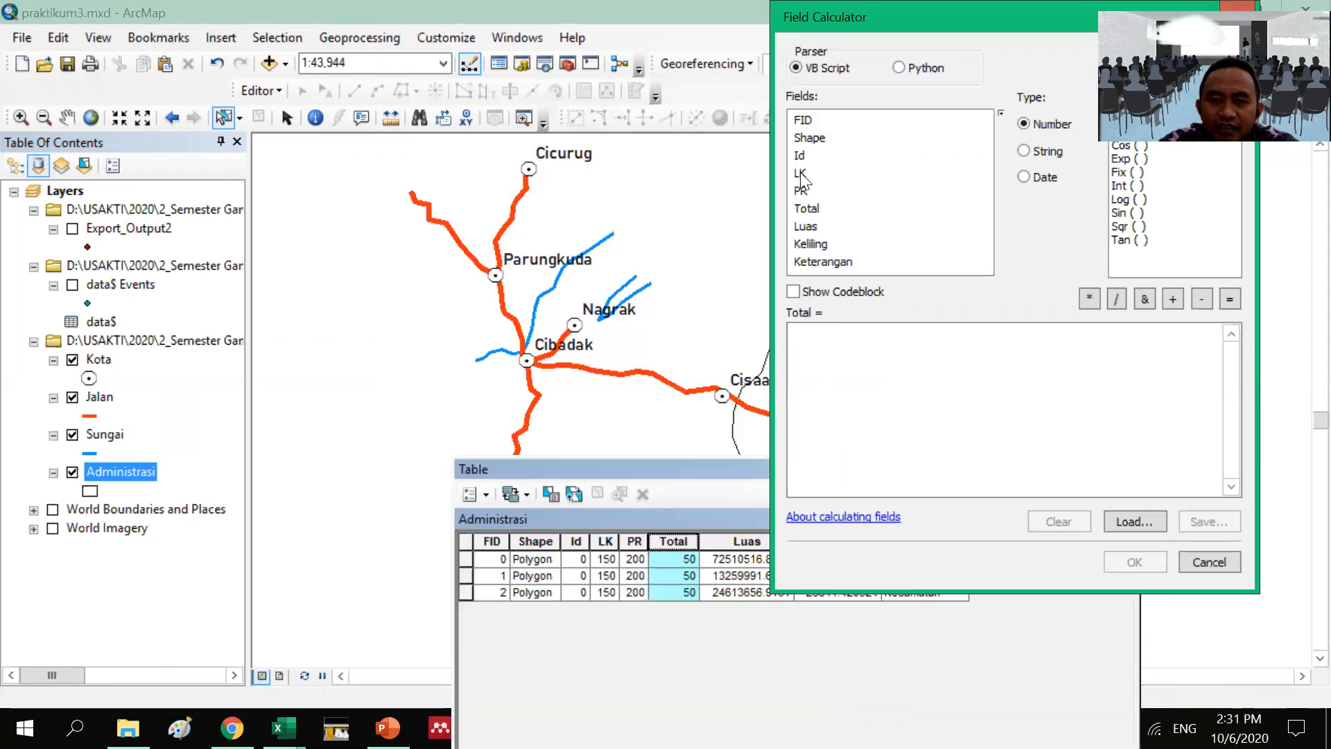
{"action": "double_click", "coordinate": [802, 174]}
{"action": "left_click", "coordinate": [1171, 300]}
{"action": "double_click", "coordinate": [801, 191]}
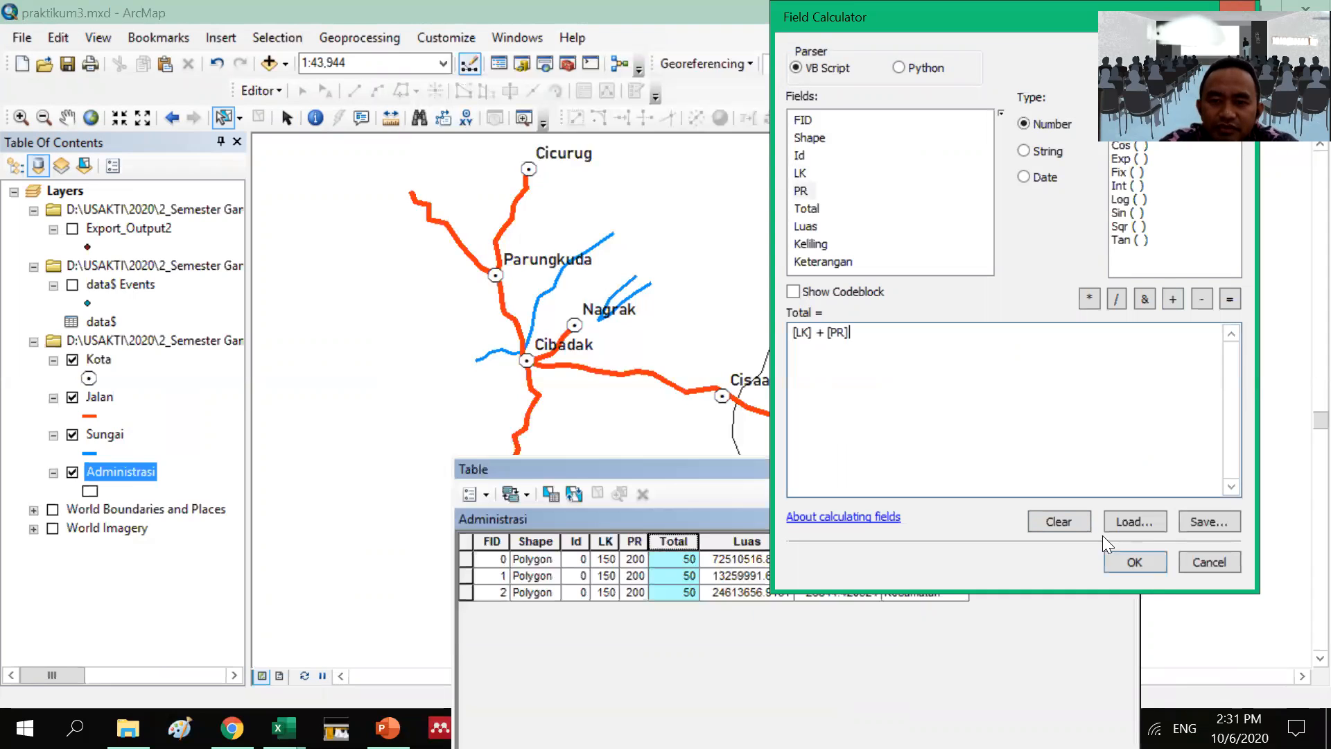
{"action": "left_click", "coordinate": [1133, 560]}
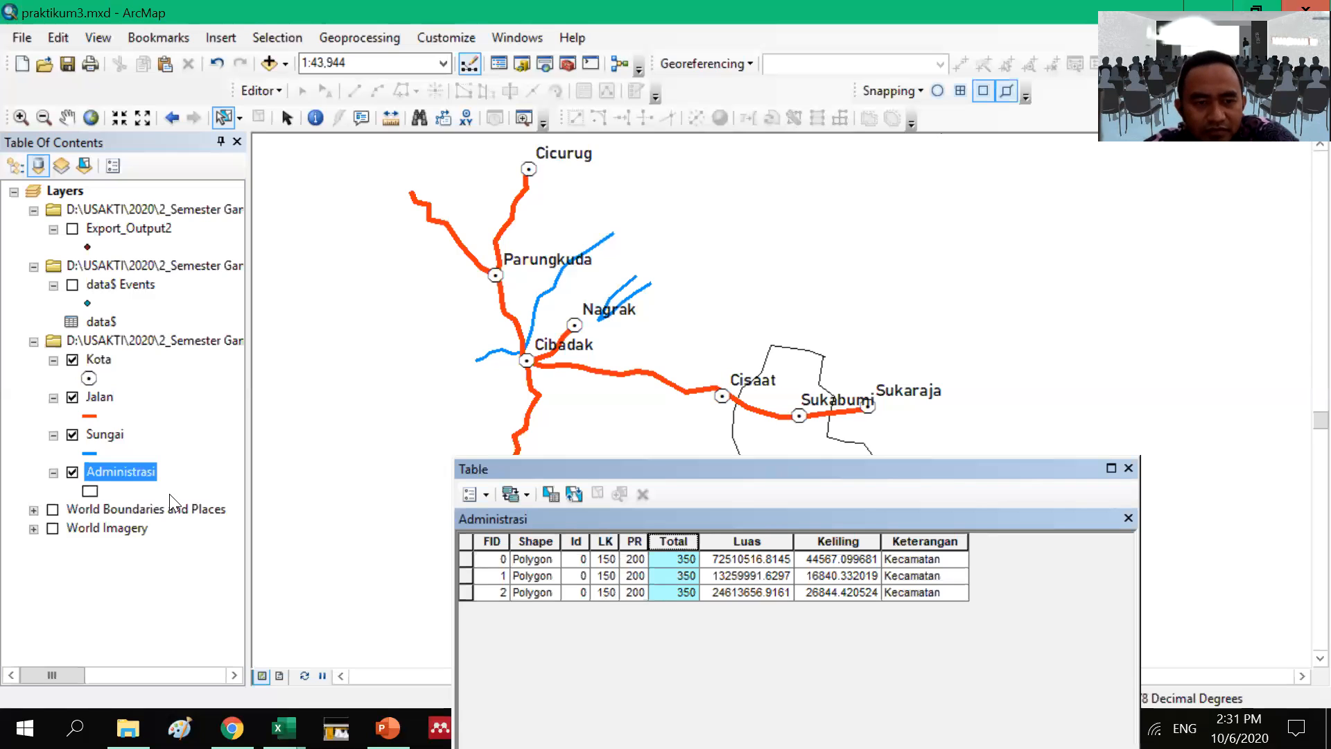
{"action": "left_click_drag", "start_coordinate": [817, 471], "coordinate": [836, 239]}
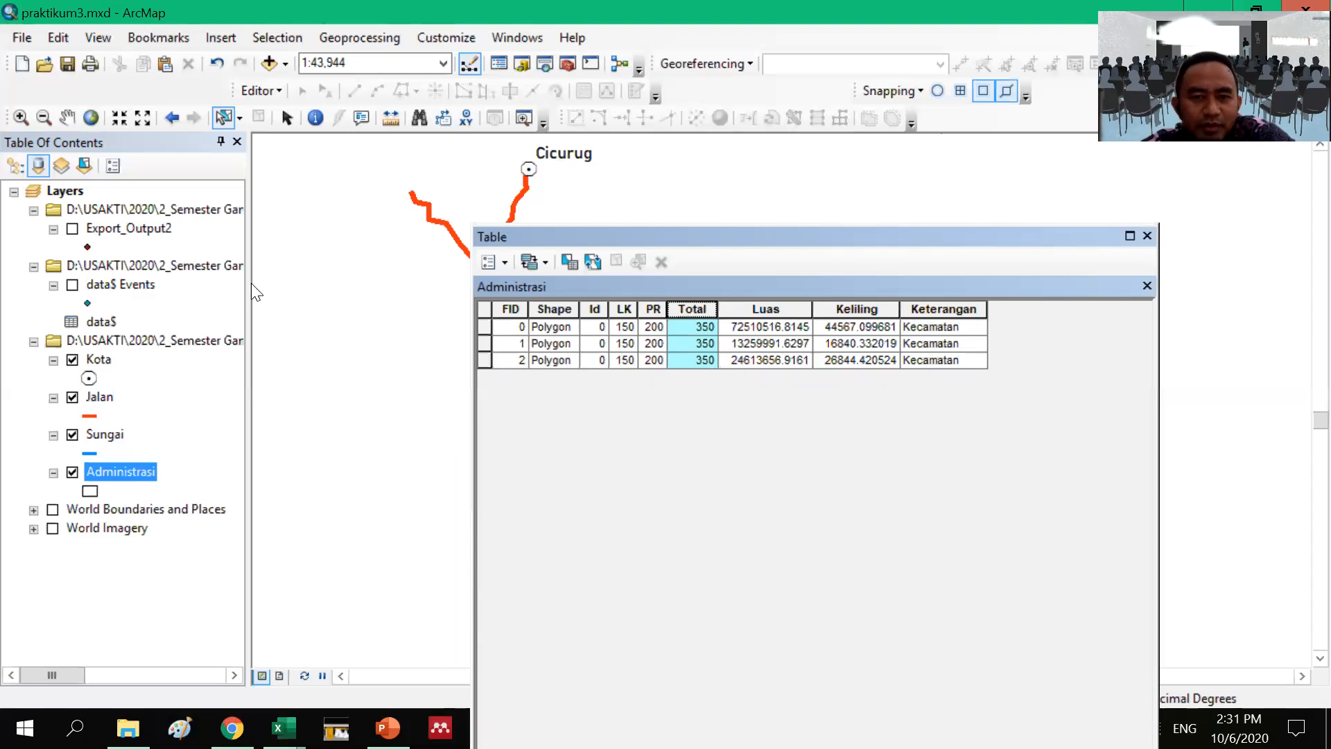
{"action": "left_click", "coordinate": [1148, 237]}
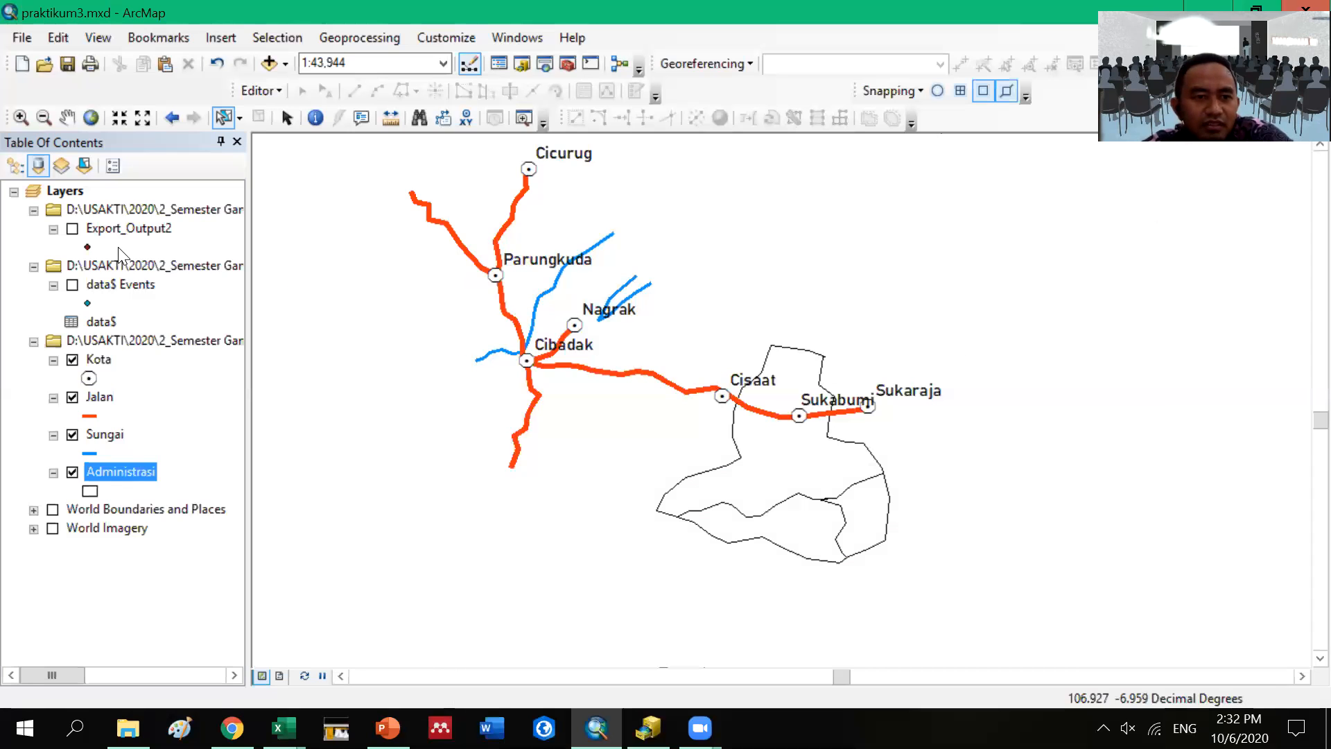
Step: Turn on Export_Output2, turn off the Kota, Jalan, Sungai and Administrasi layers, and zoom to Export_Output2
{"action": "left_click", "coordinate": [73, 229]}
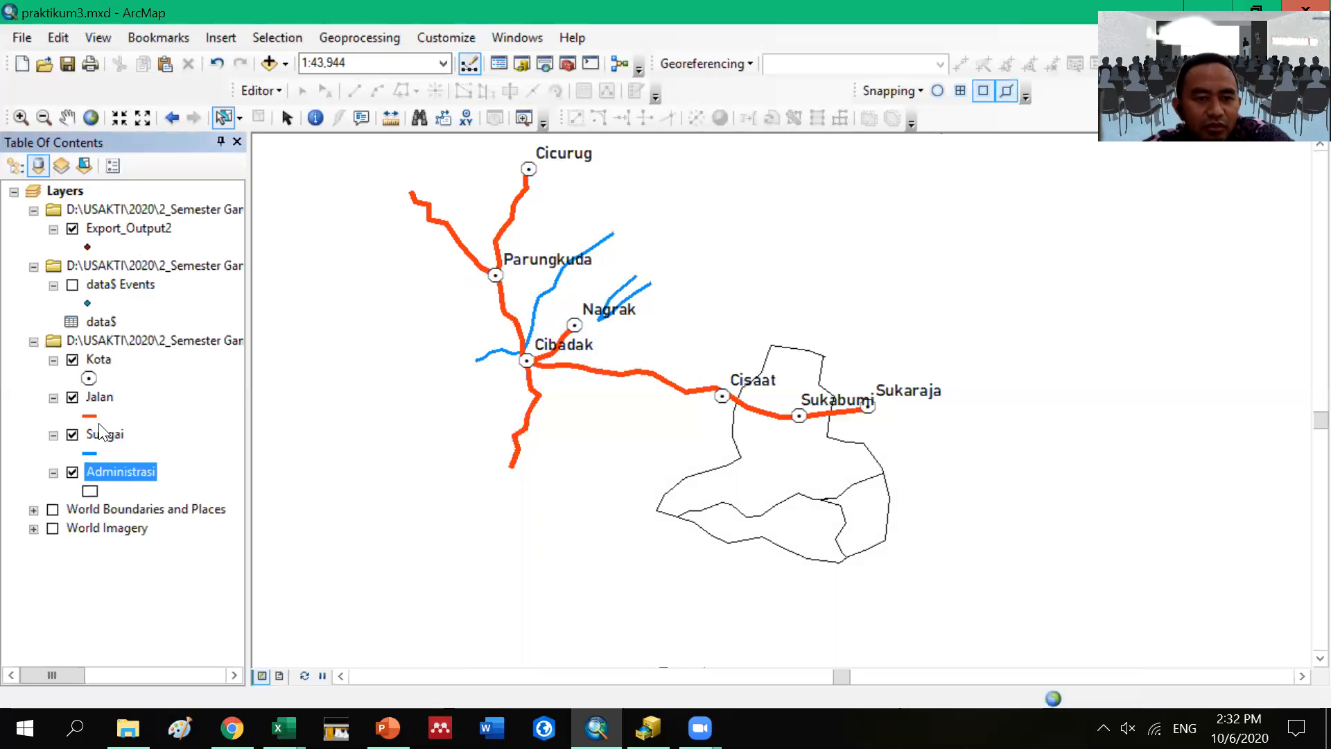
{"action": "left_click", "coordinate": [72, 473]}
{"action": "left_click", "coordinate": [72, 436]}
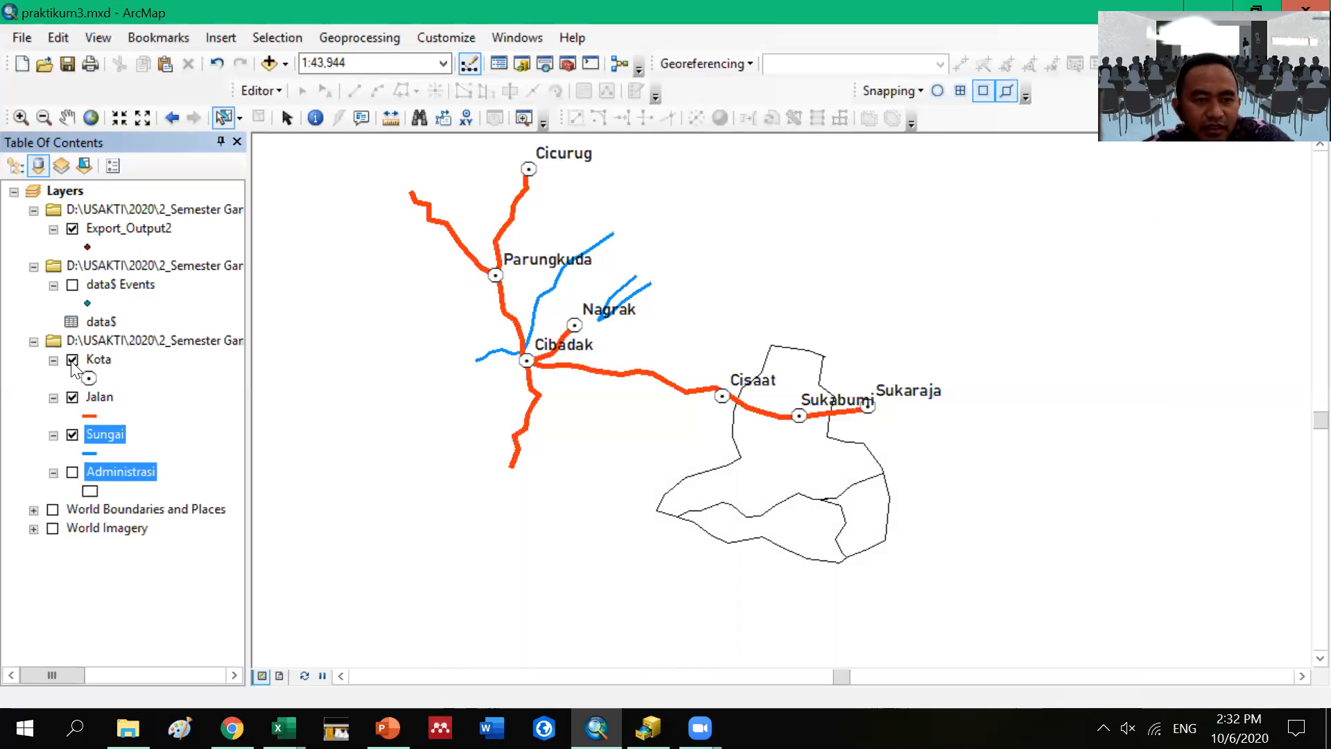
{"action": "left_click", "coordinate": [72, 361], "text": "ctrl"}
{"action": "right_click", "coordinate": [95, 229]}
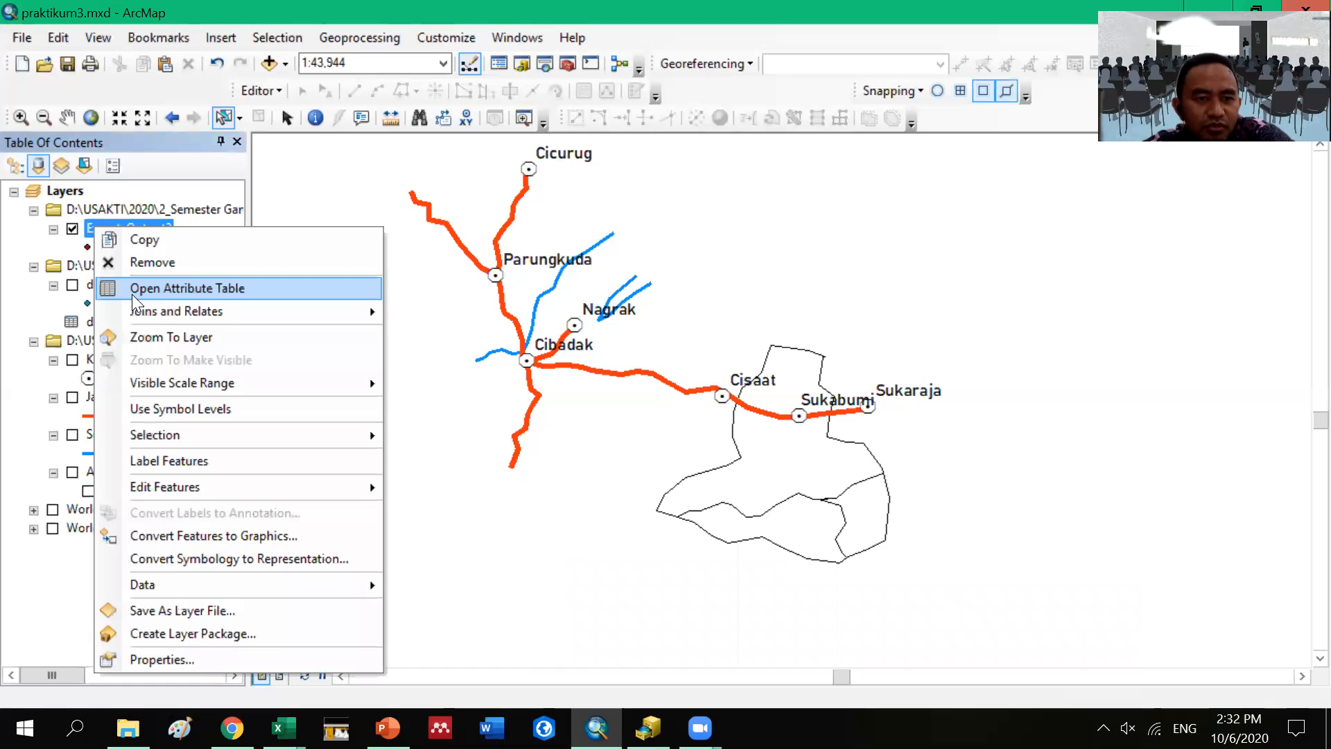
{"action": "left_click", "coordinate": [158, 344]}
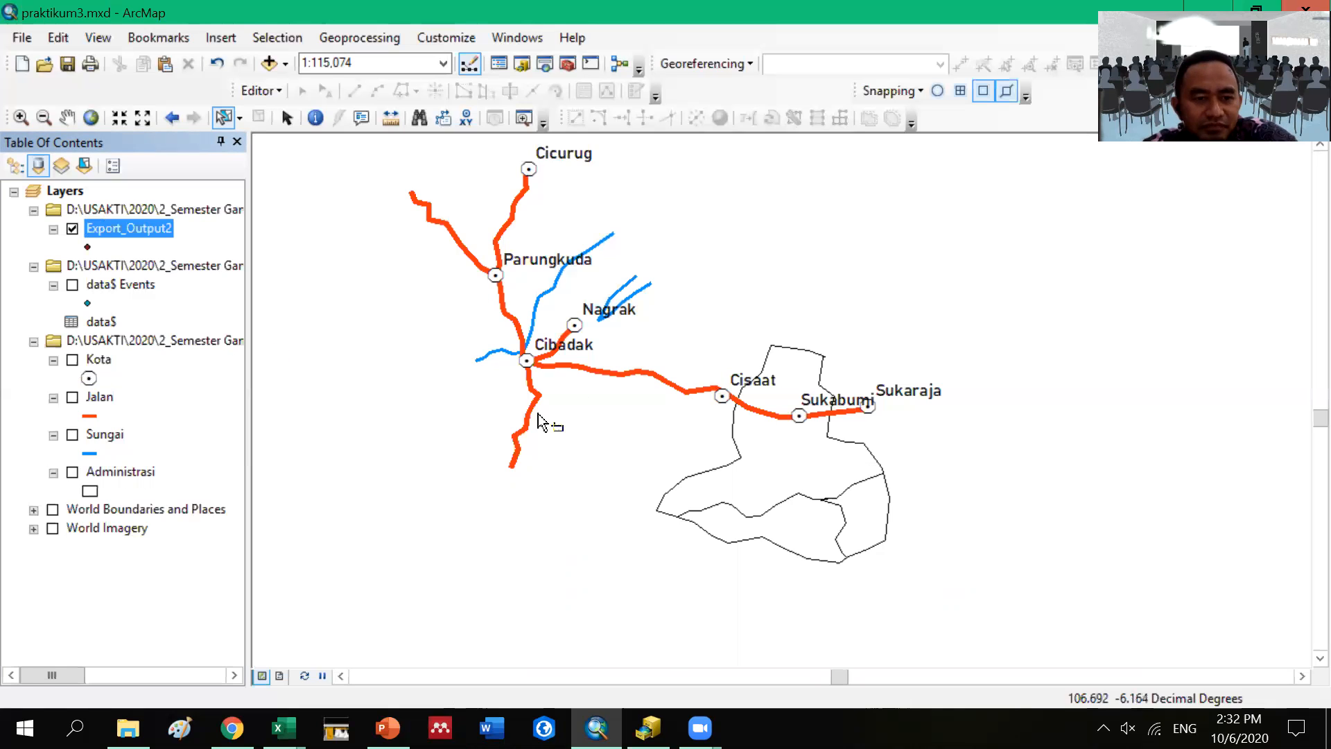
{"action": "scroll", "coordinate": [418, 272], "scroll_direction": "down", "scroll_amount": 1}
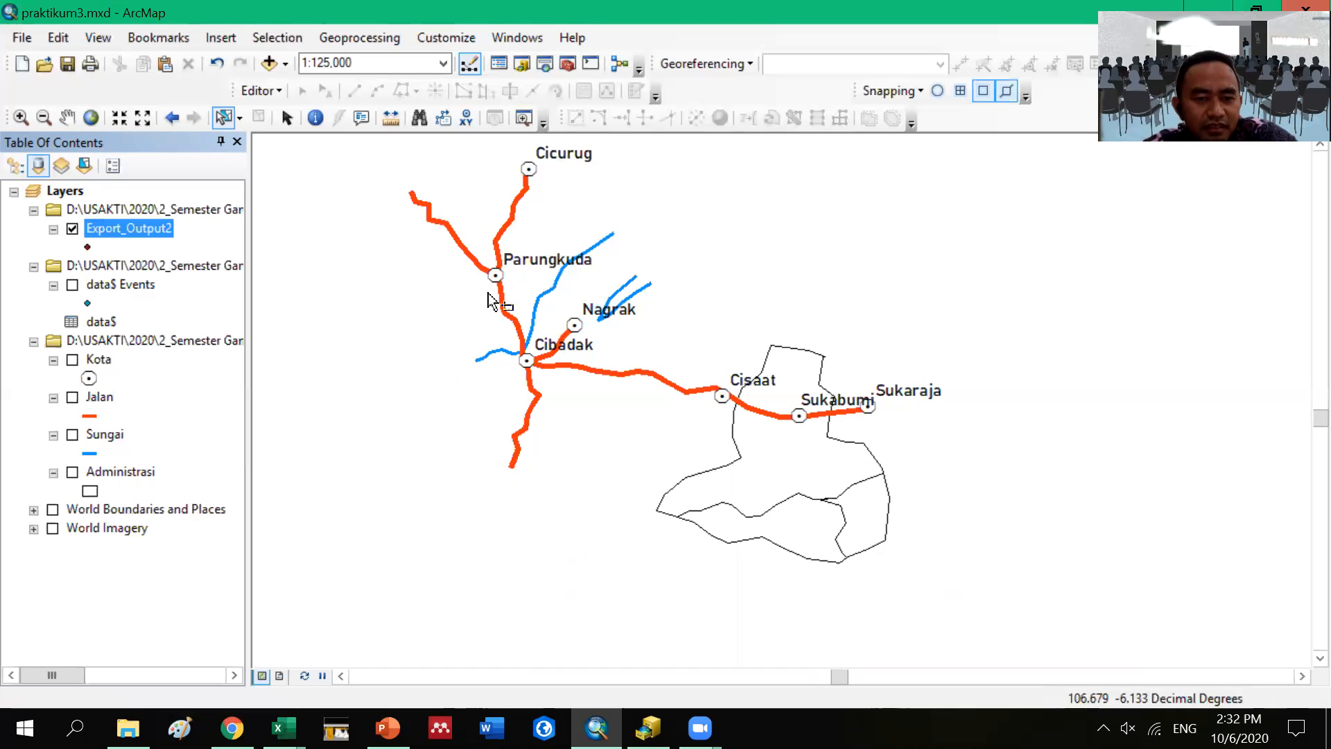
Step: Refresh the map view and zoom to the extent of the Export_Output2 layer
{"action": "left_click", "coordinate": [304, 676]}
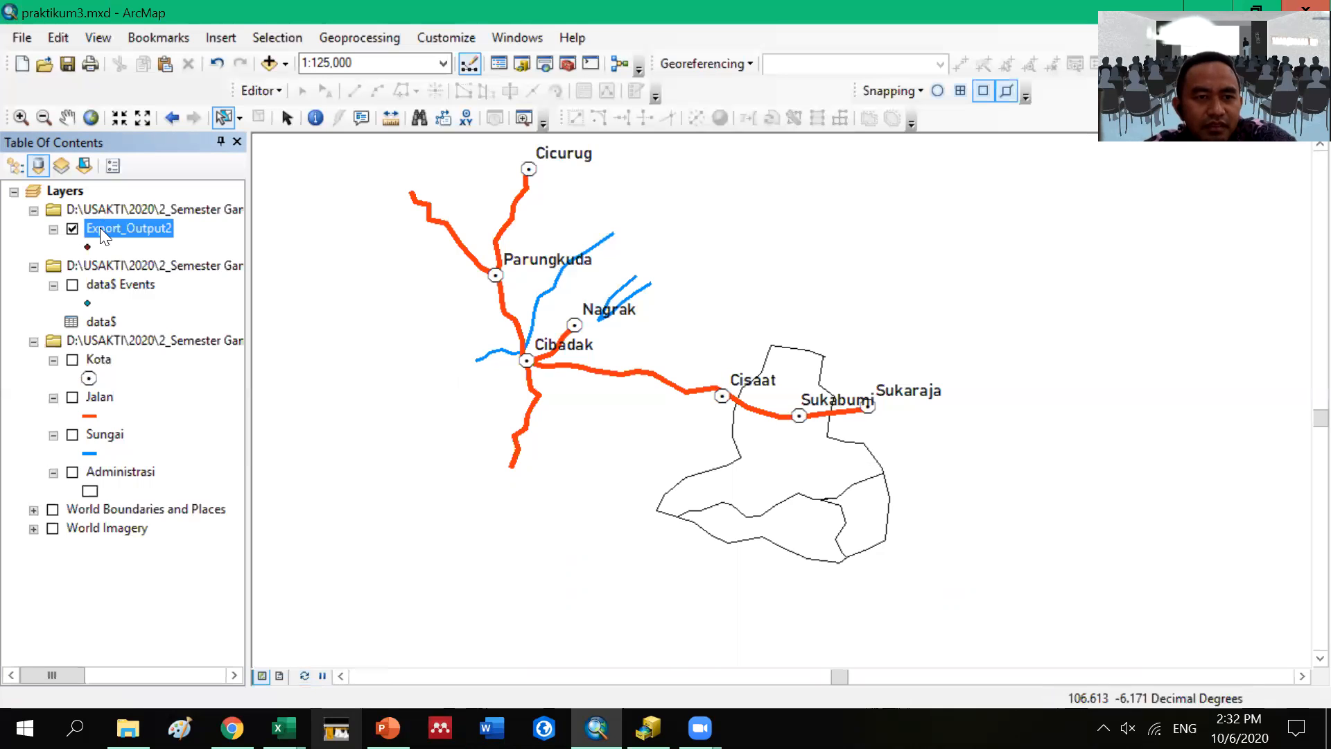
{"action": "right_click", "coordinate": [102, 228]}
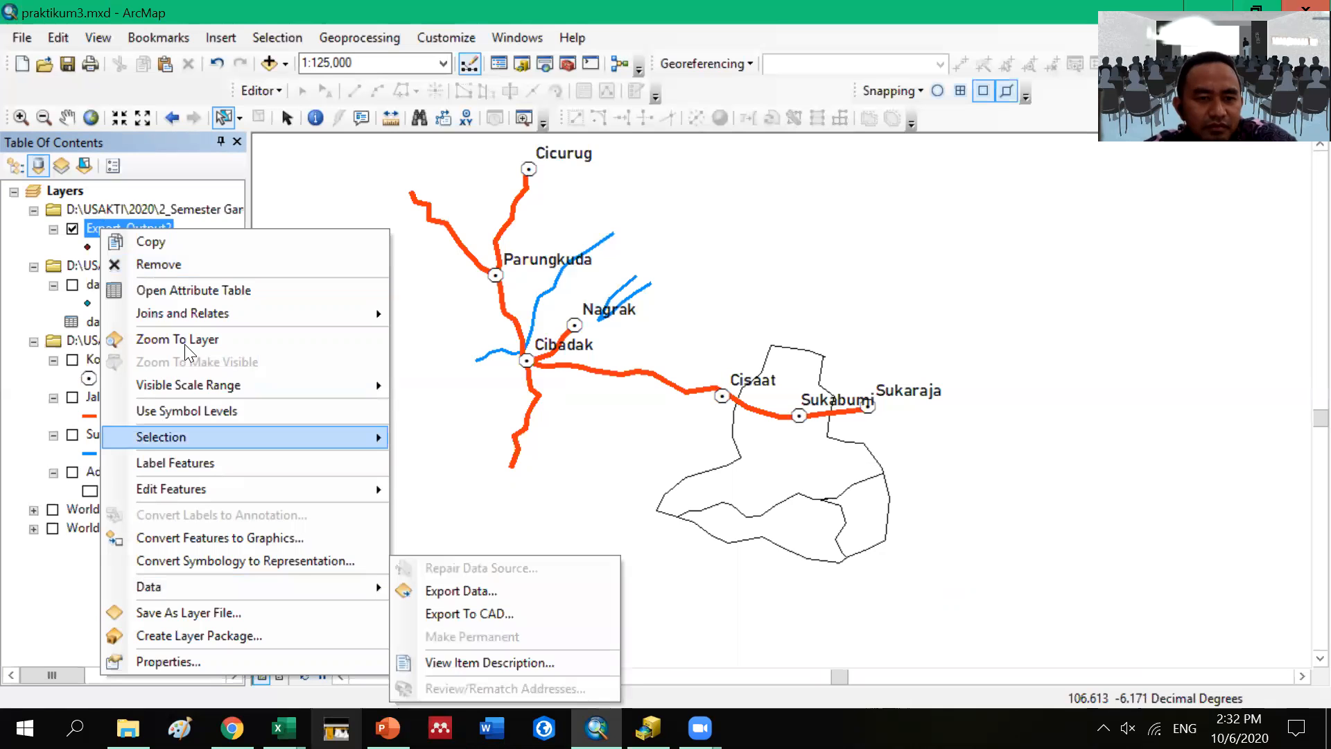
{"action": "left_click", "coordinate": [186, 342]}
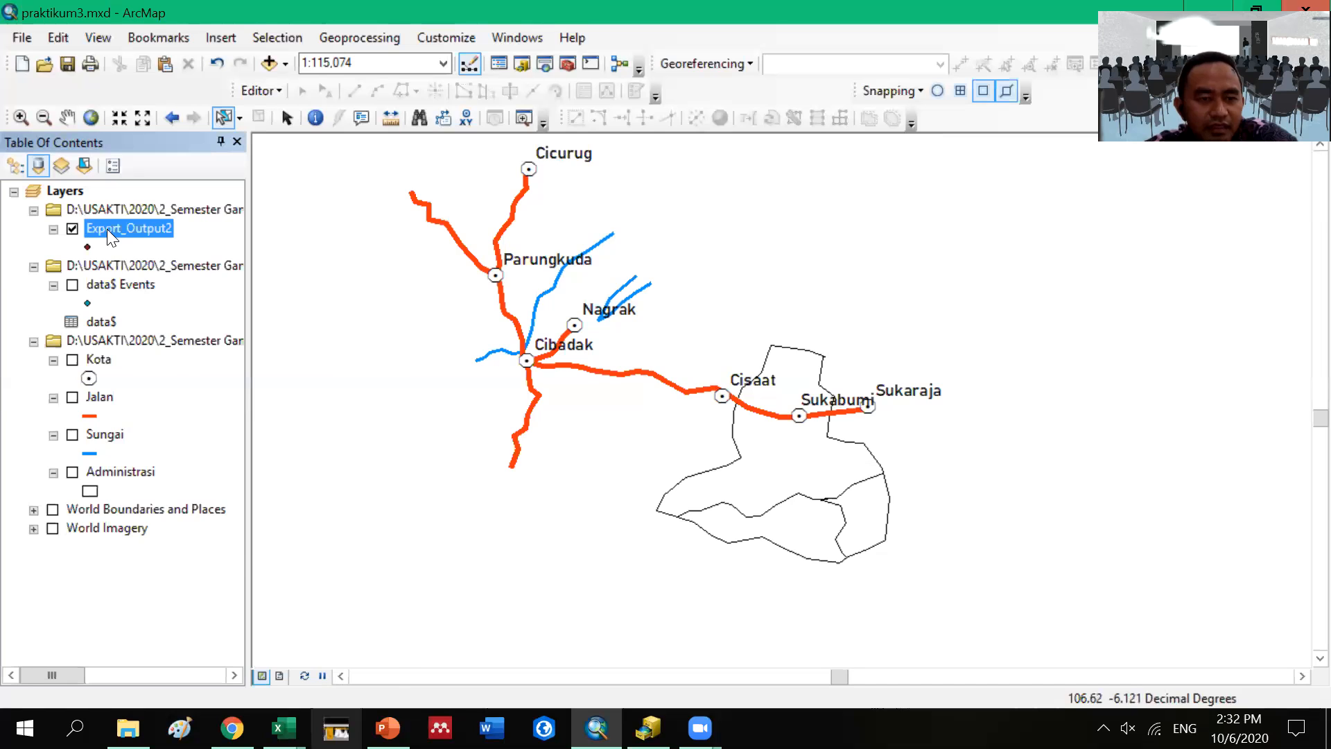
Step: Open the Export_Output2 attribute table, maximize it and look through its point records and coordinate fields
{"action": "right_click", "coordinate": [106, 229]}
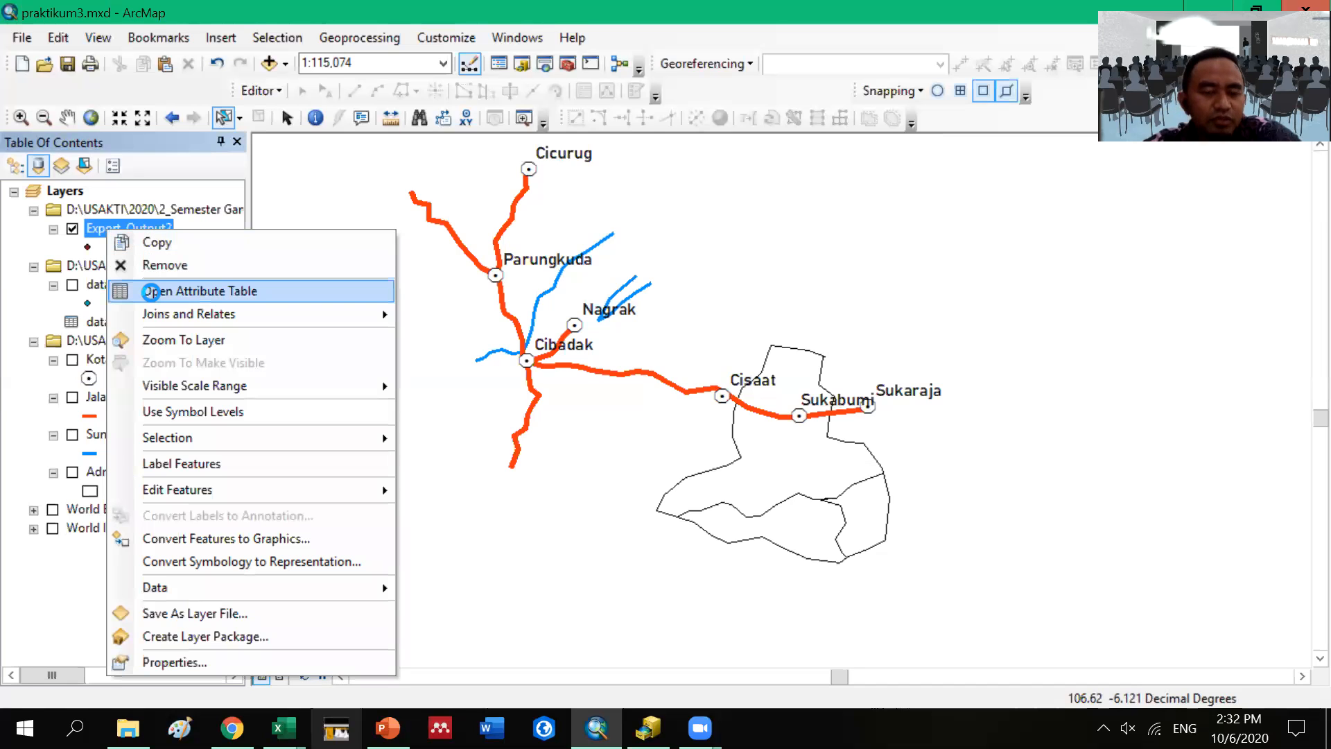
{"action": "left_click", "coordinate": [152, 297]}
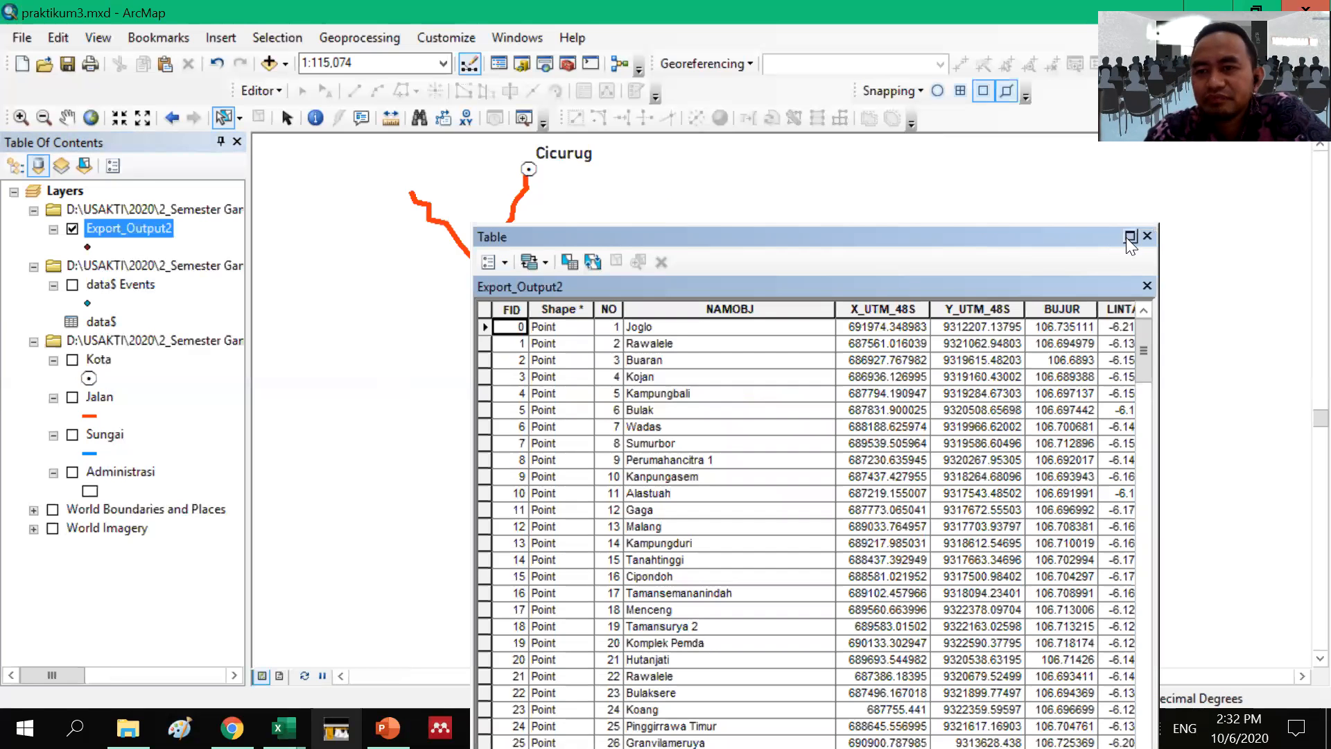
{"action": "left_click", "coordinate": [1130, 236]}
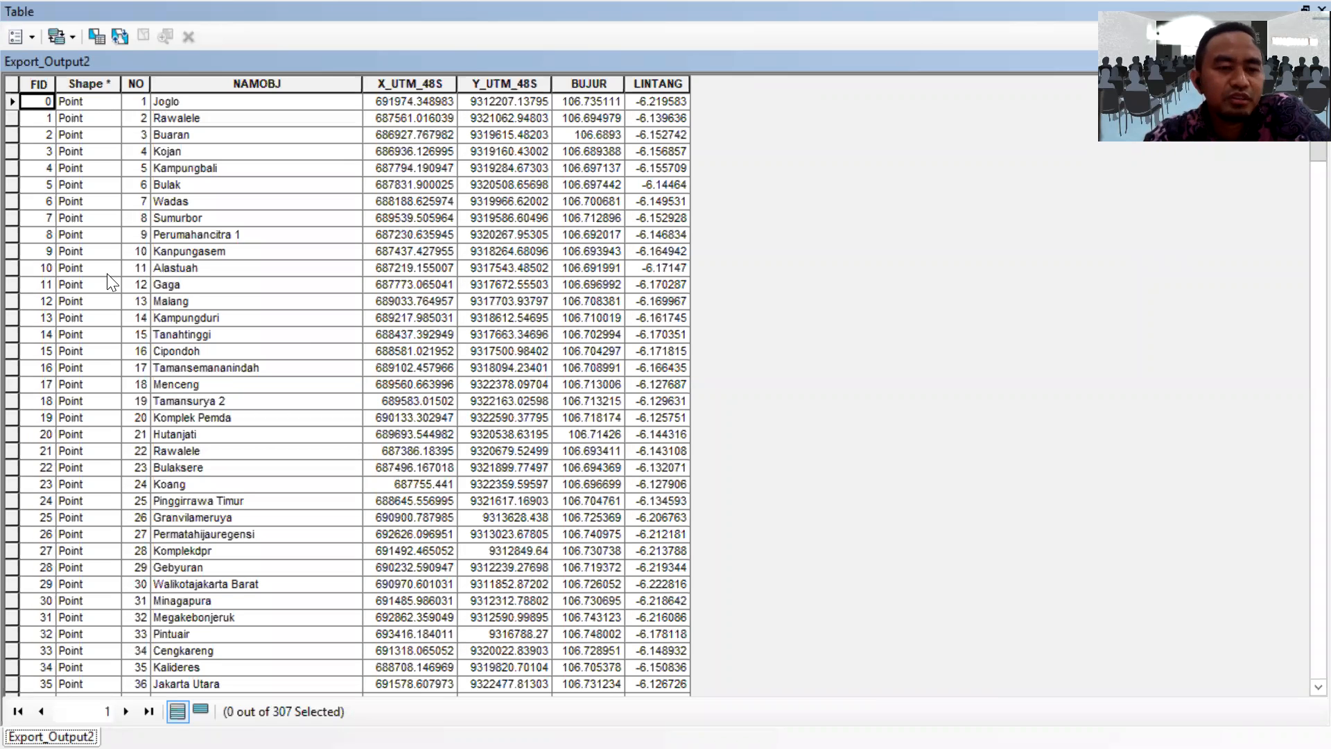
{"action": "scroll", "coordinate": [104, 392], "scroll_direction": "down", "scroll_amount": 9}
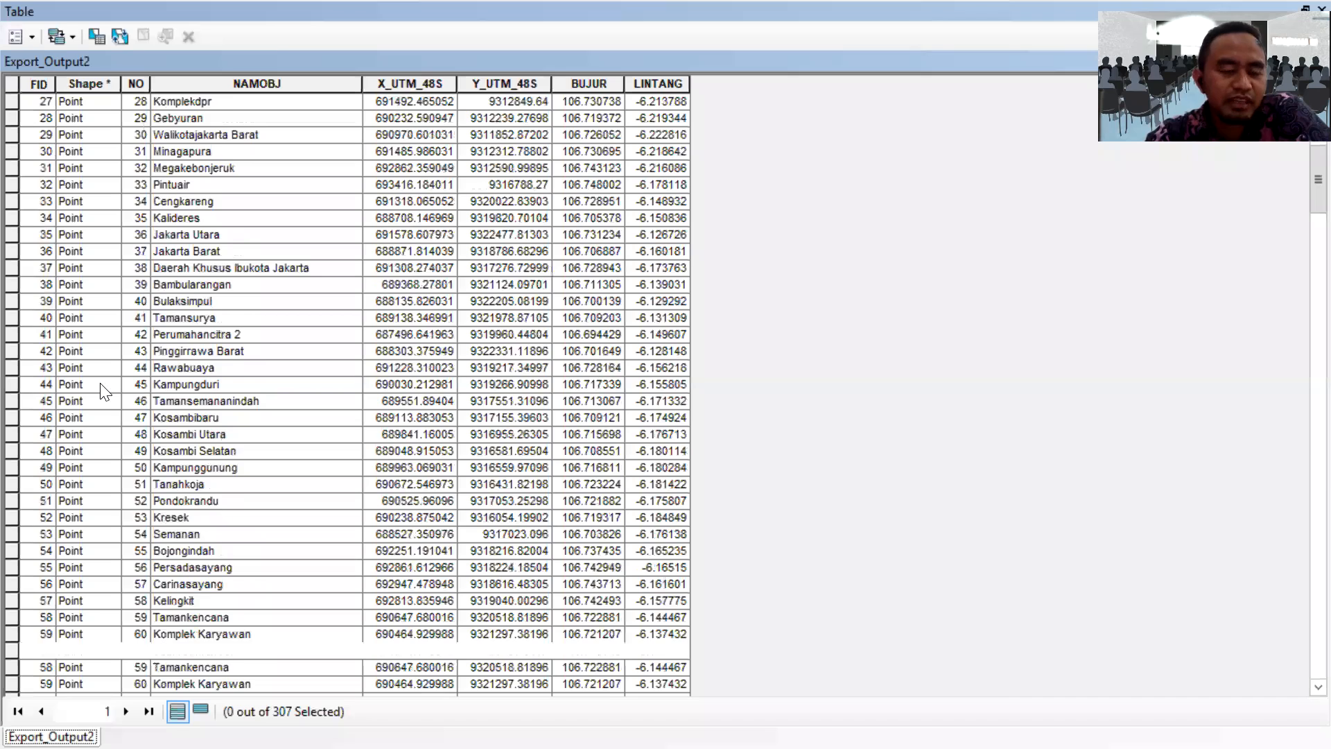
{"action": "scroll", "coordinate": [104, 392], "scroll_direction": "down", "scroll_amount": 20}
{"action": "scroll", "coordinate": [104, 392], "scroll_direction": "down", "scroll_amount": 3}
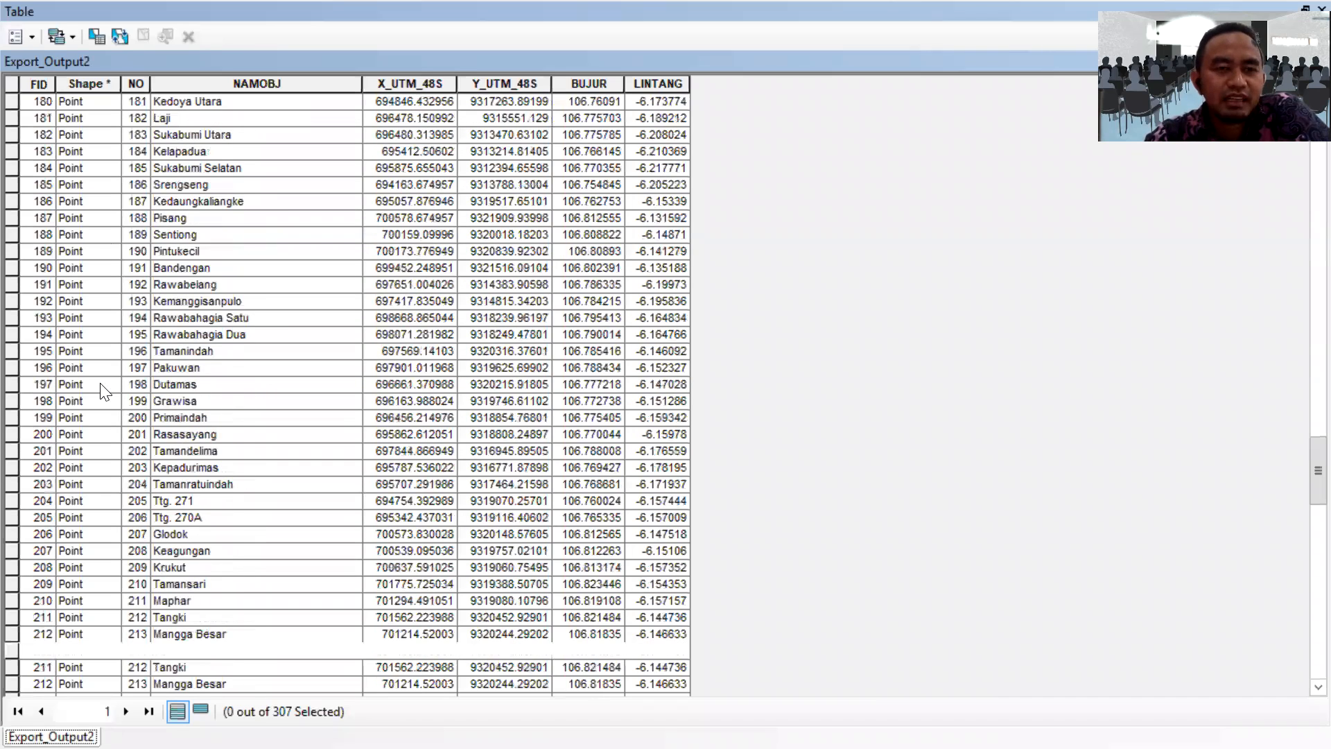
{"action": "scroll", "coordinate": [104, 391], "scroll_direction": "up", "scroll_amount": 20}
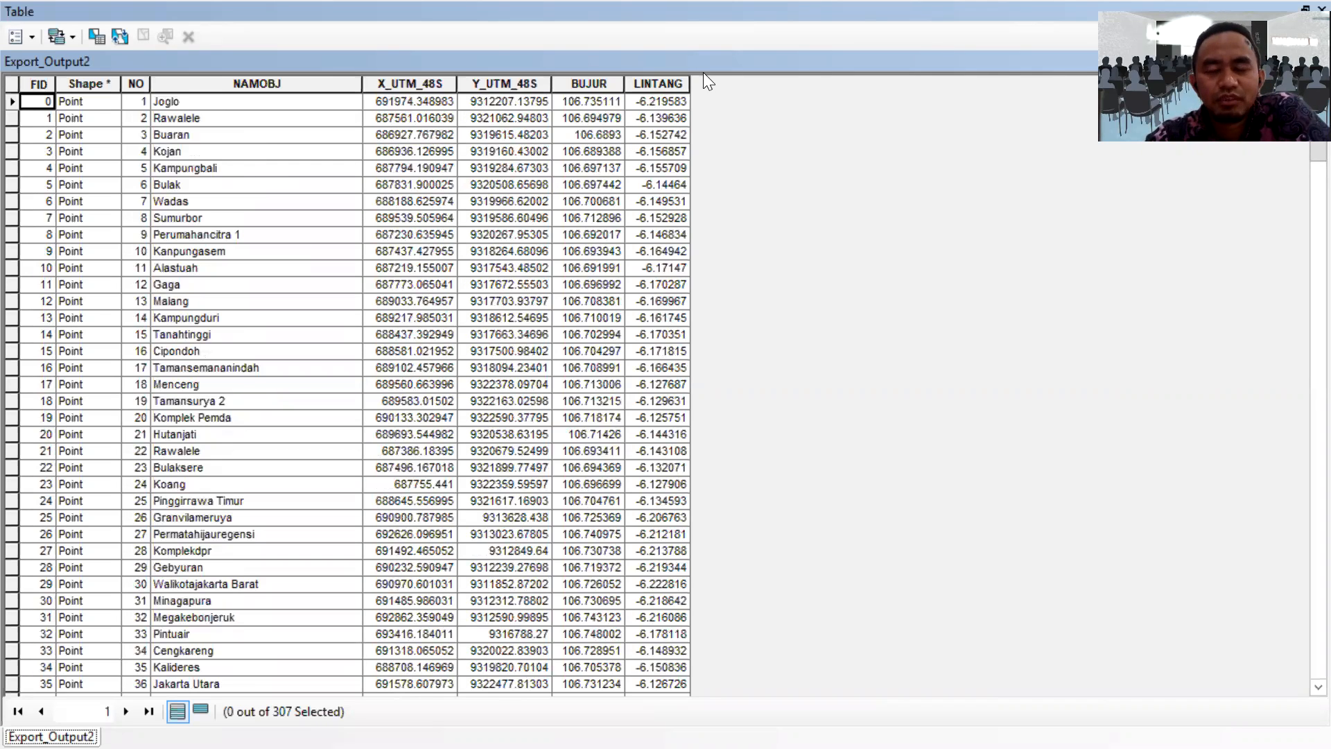
{"action": "left_click", "coordinate": [30, 37]}
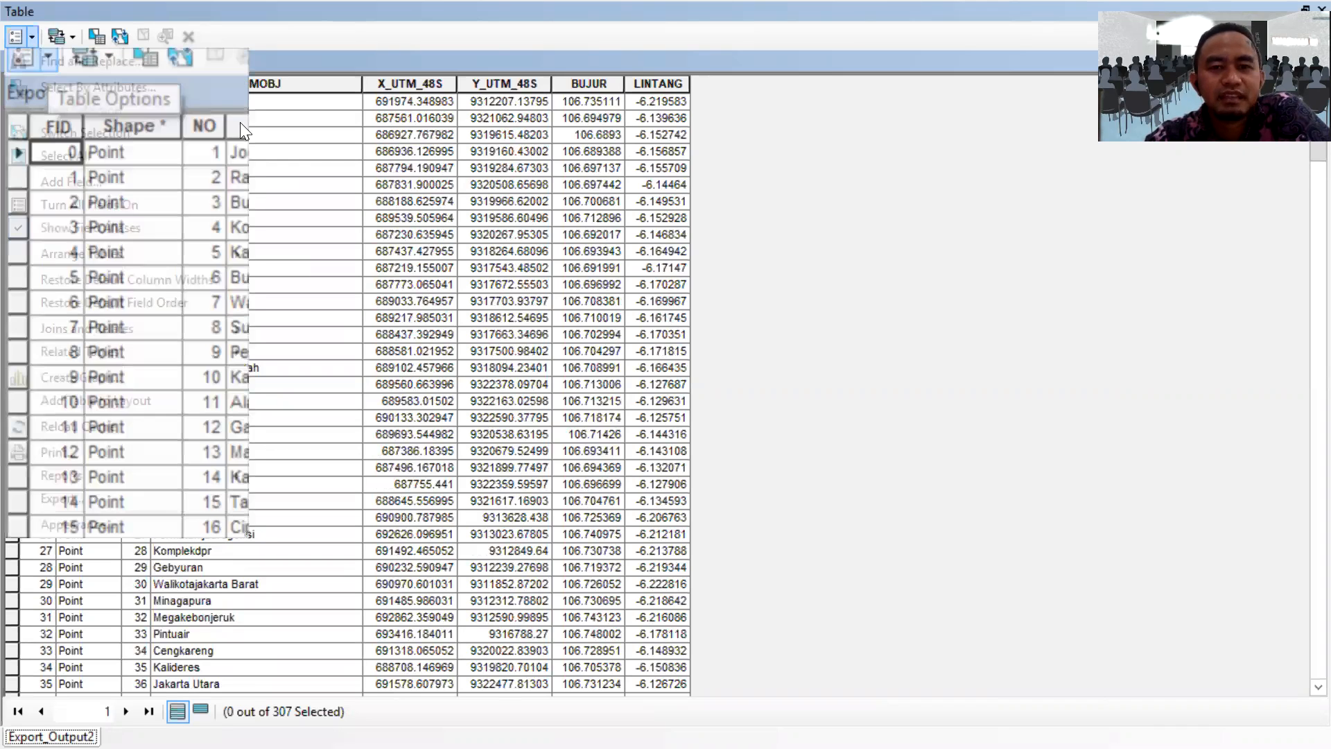
{"action": "left_click", "coordinate": [81, 181]}
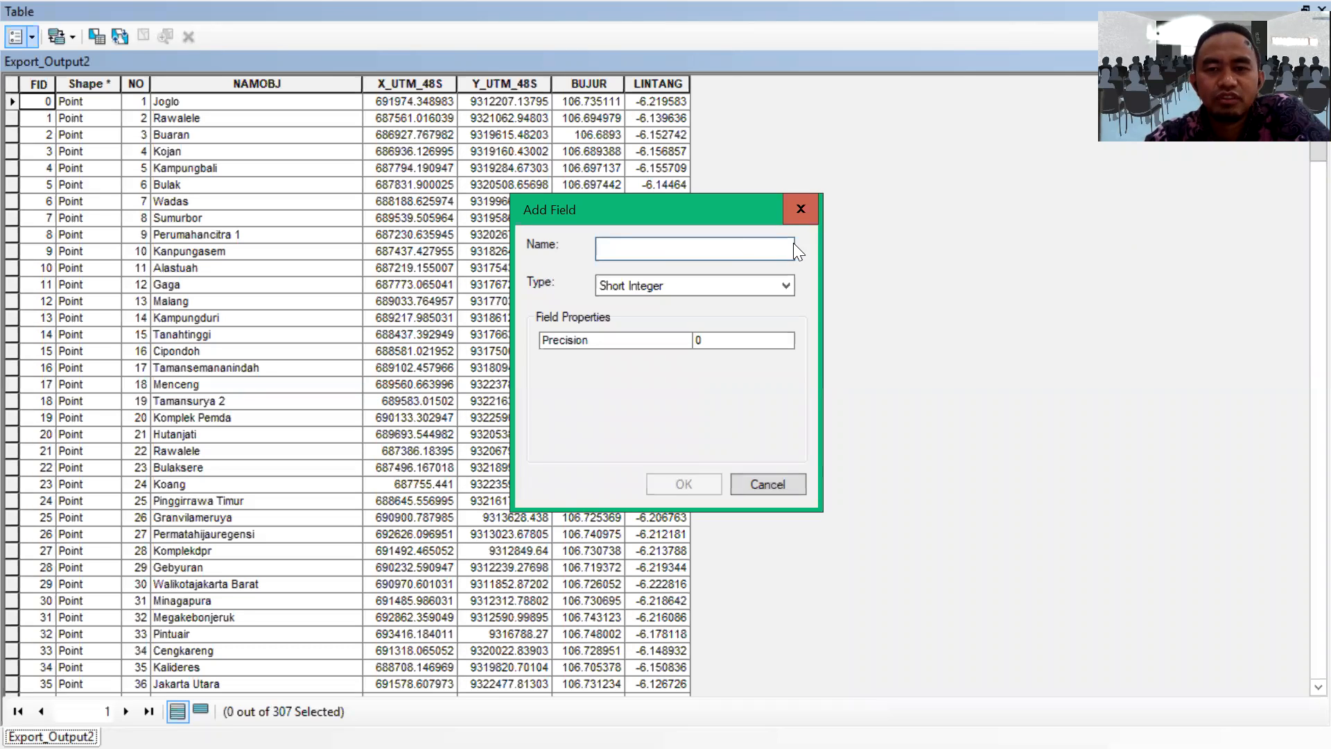
{"action": "key", "text": "Escape"}
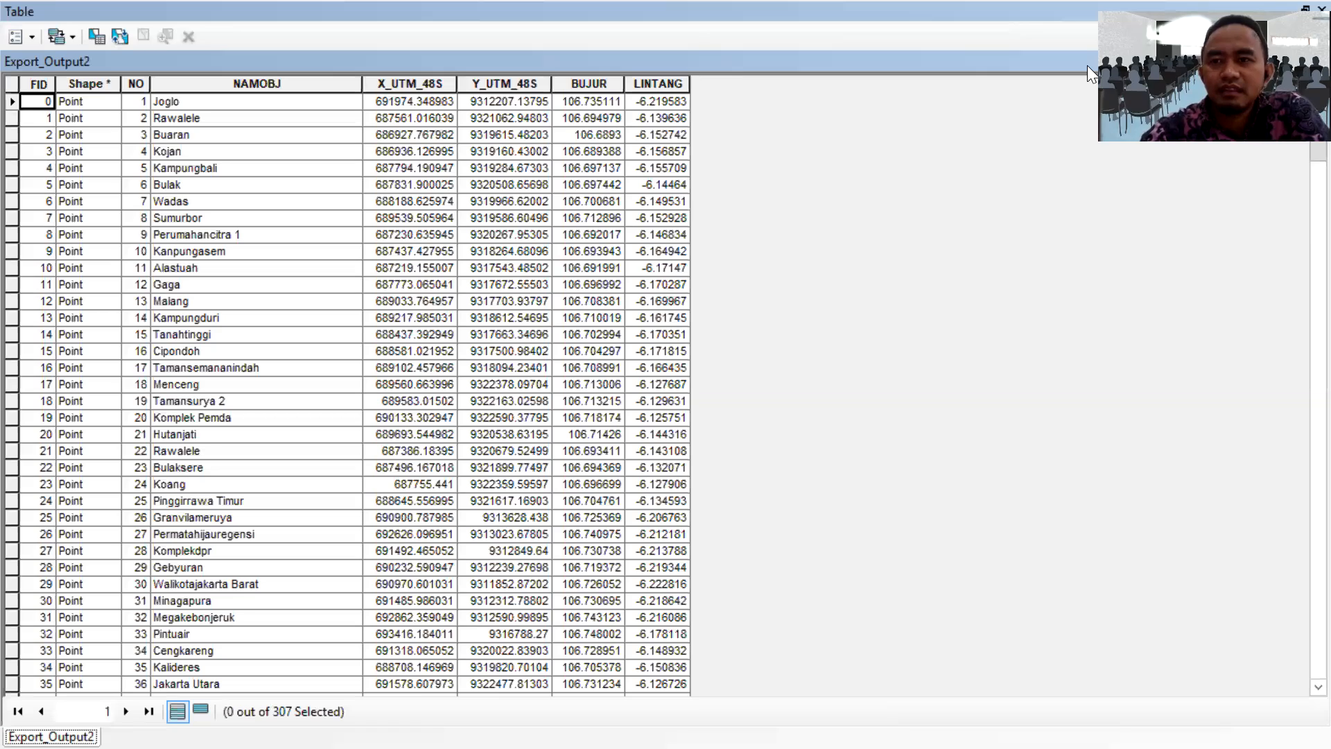
Step: Close the attribute table, switch to the PowerPoint presentation and show its closing slide
{"action": "left_click", "coordinate": [1302, 12]}
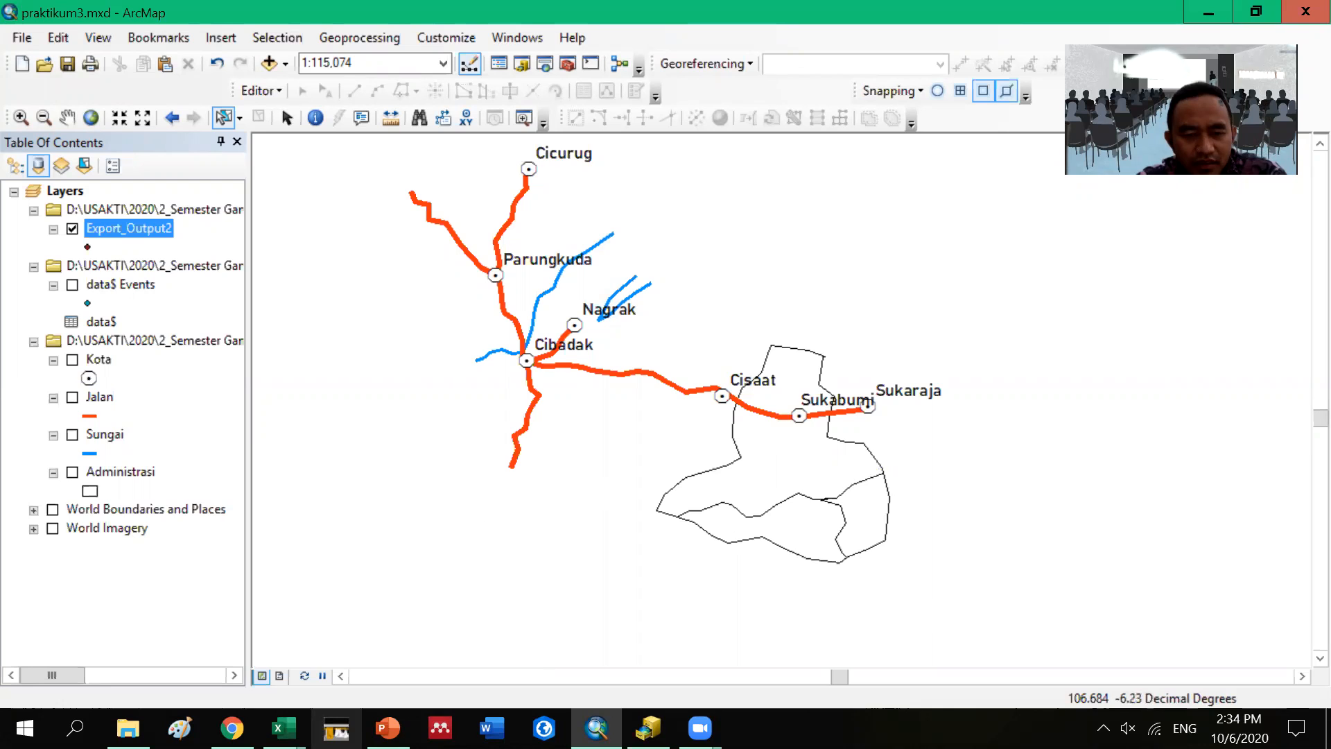
{"action": "key", "text": "alt+Tab"}
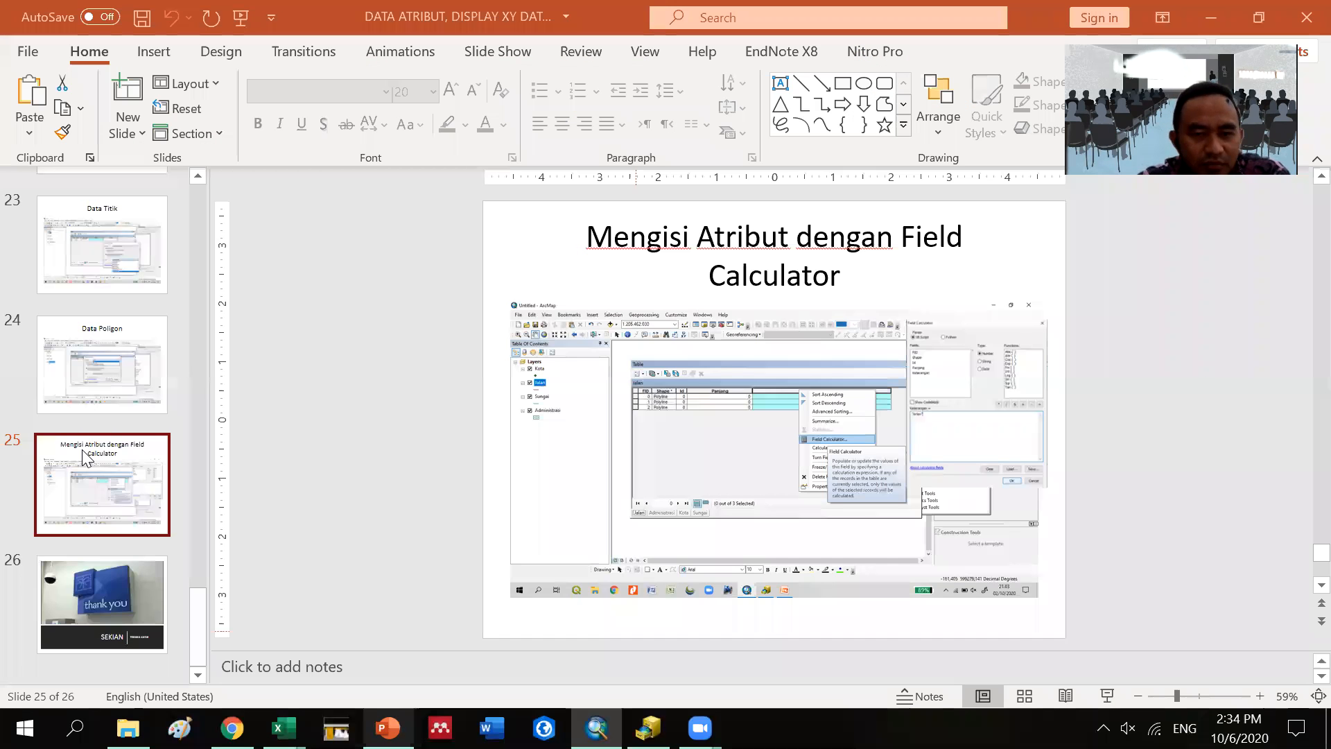
{"action": "left_click", "coordinate": [144, 586]}
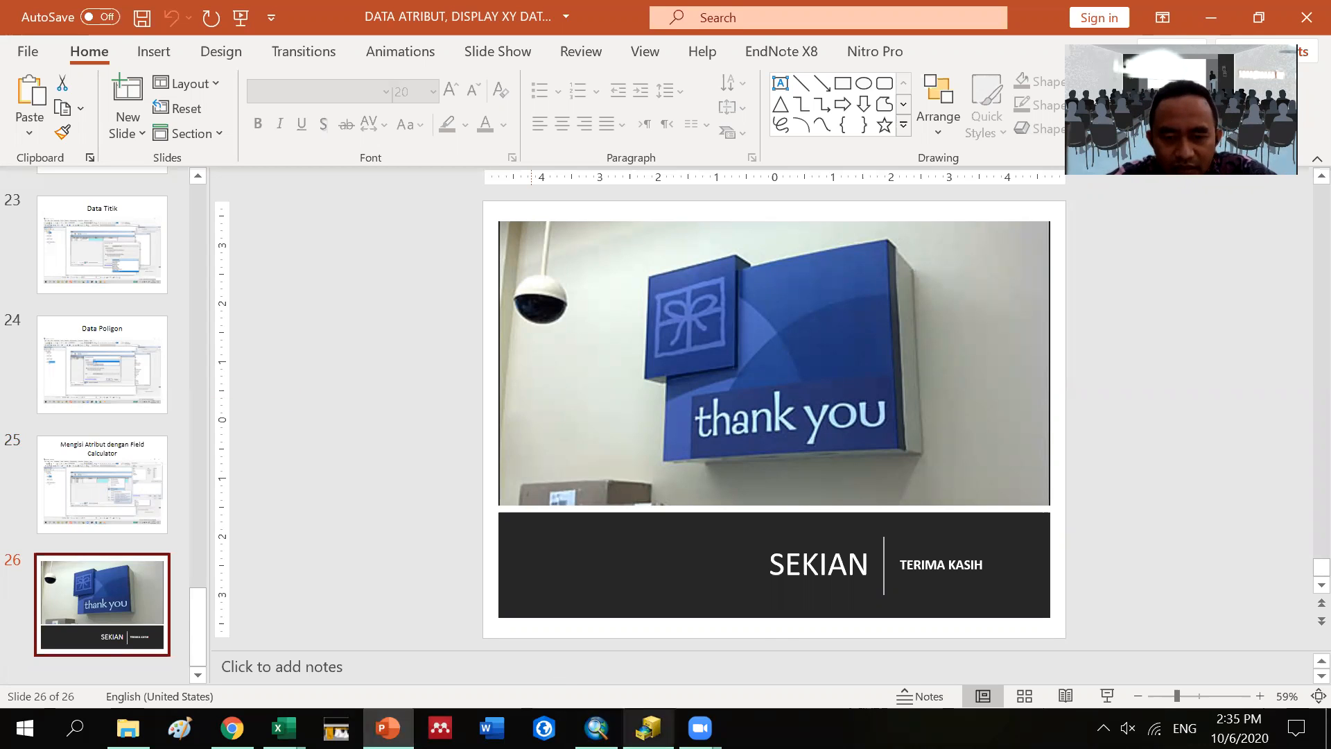
Step: Switch back to ArcMap and review the Table Of Contents listed by drawing order, source, visibility and selection, plus its options
{"action": "left_click", "coordinate": [597, 728]}
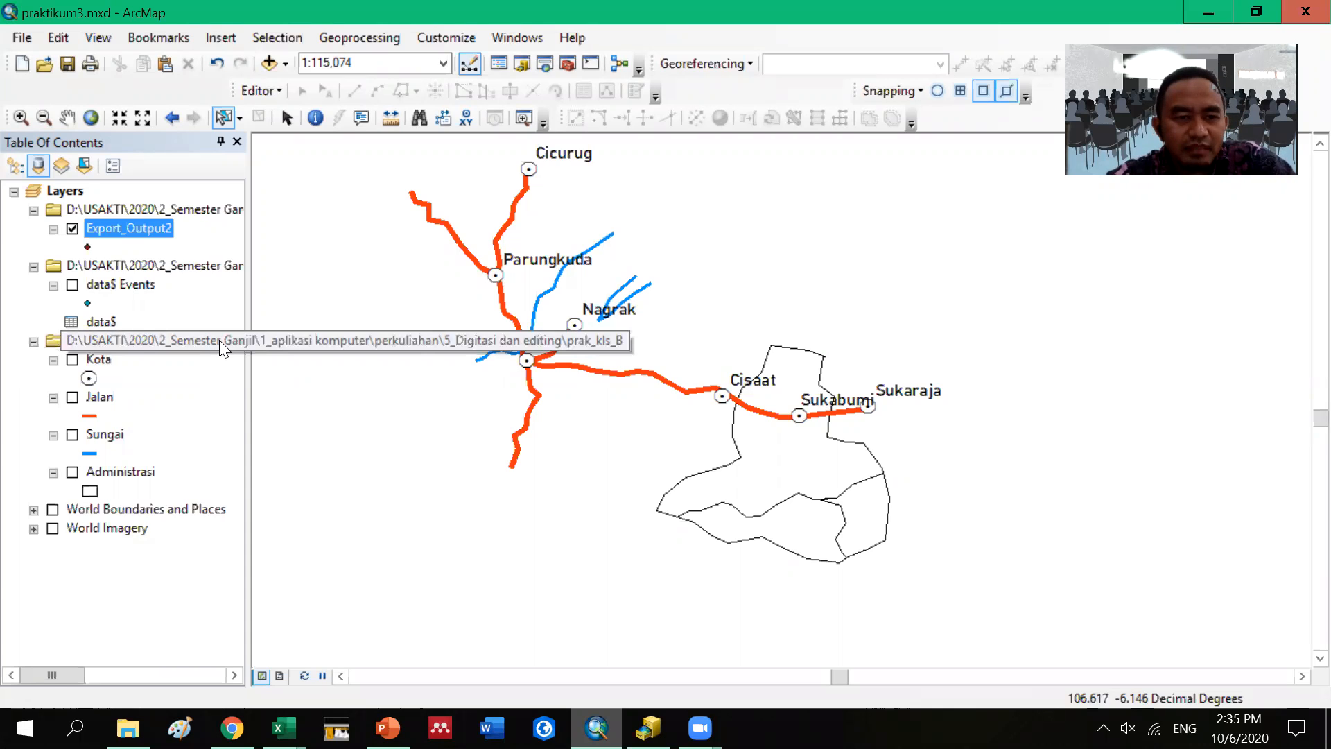
{"action": "left_click", "coordinate": [14, 166]}
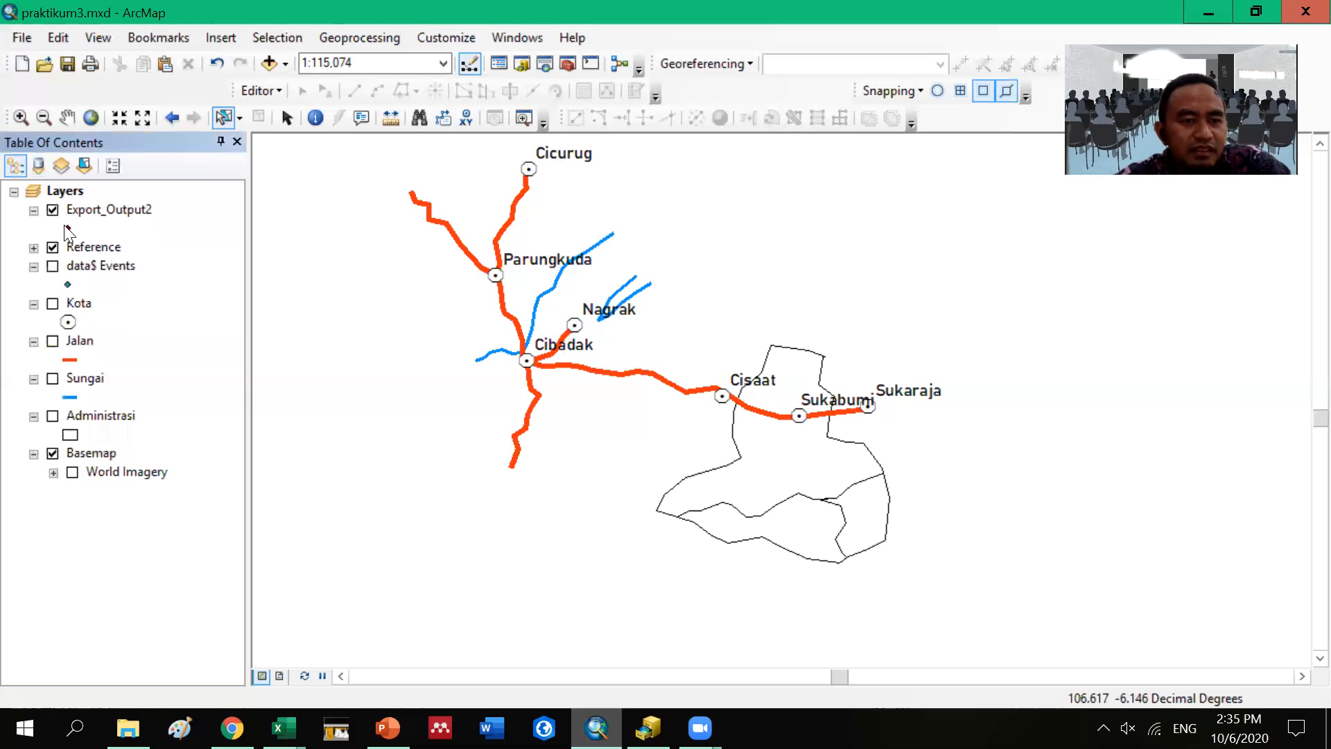
{"action": "left_click", "coordinate": [37, 166]}
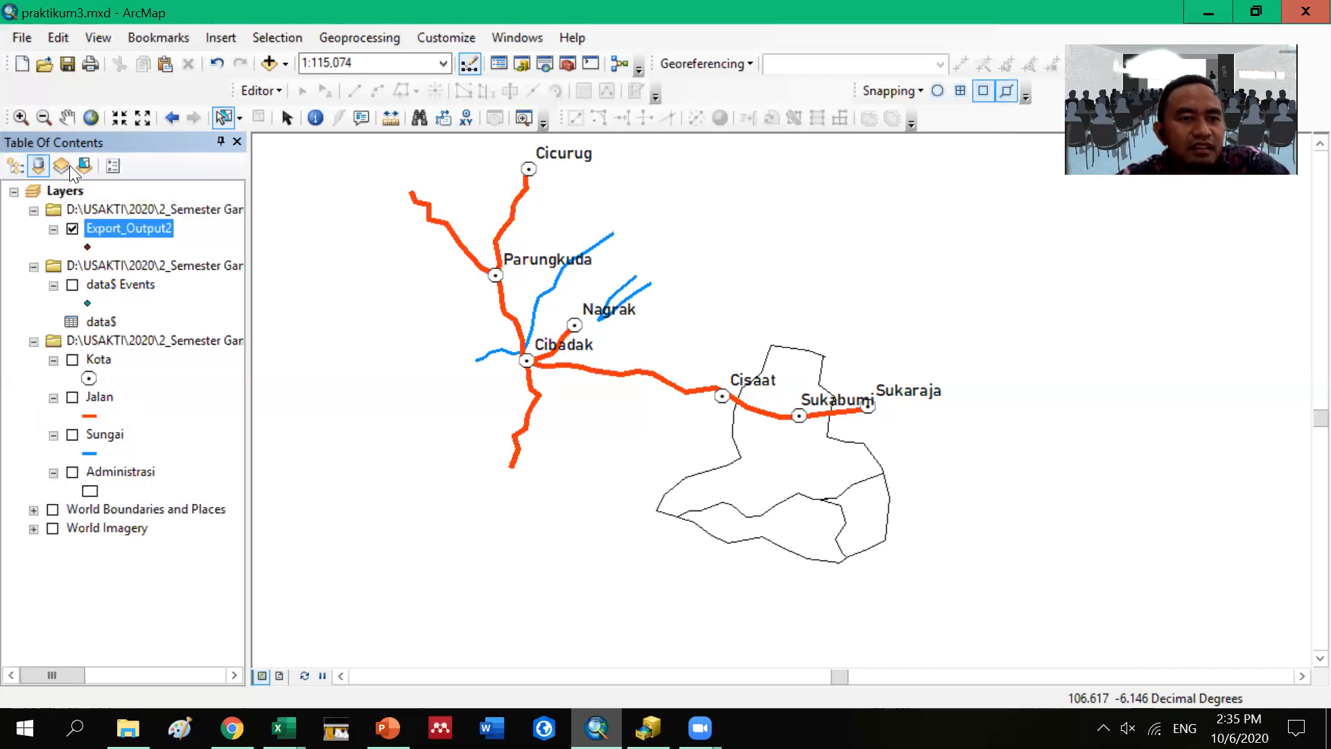
{"action": "left_click", "coordinate": [62, 168]}
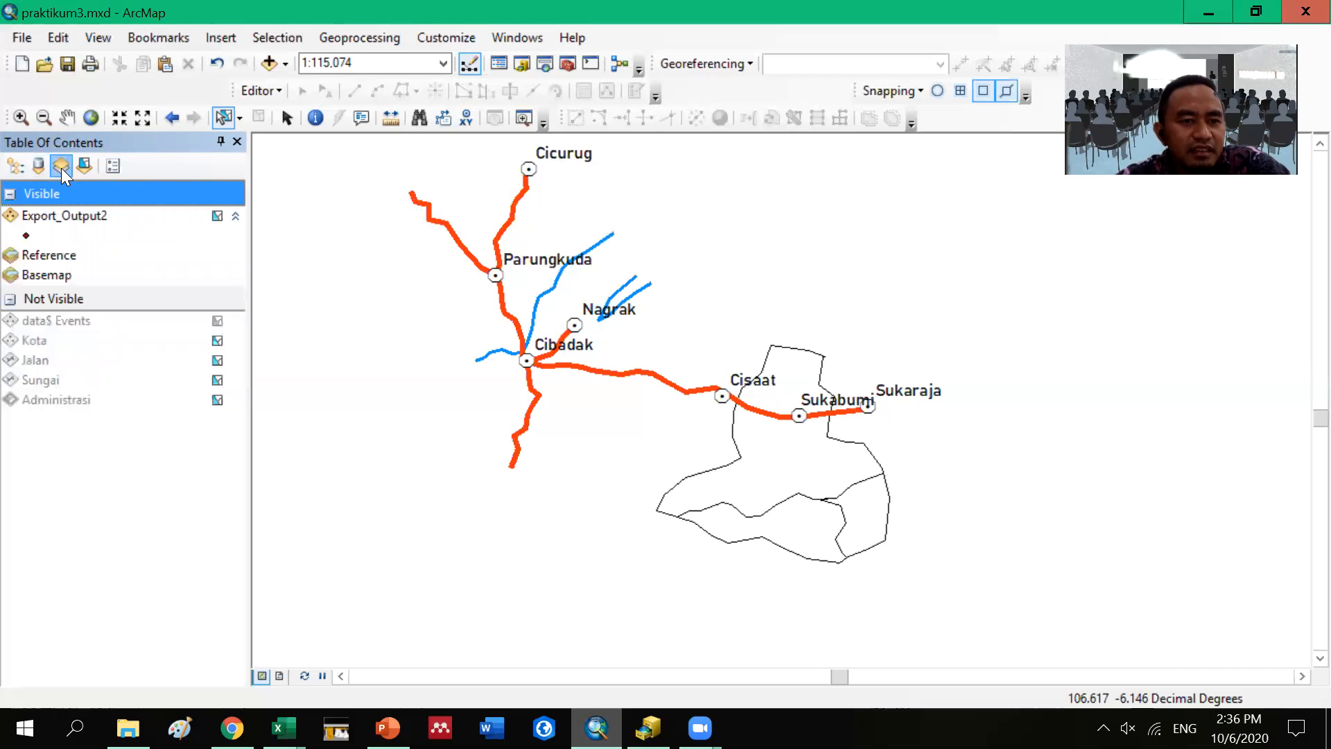
{"action": "left_click", "coordinate": [85, 166]}
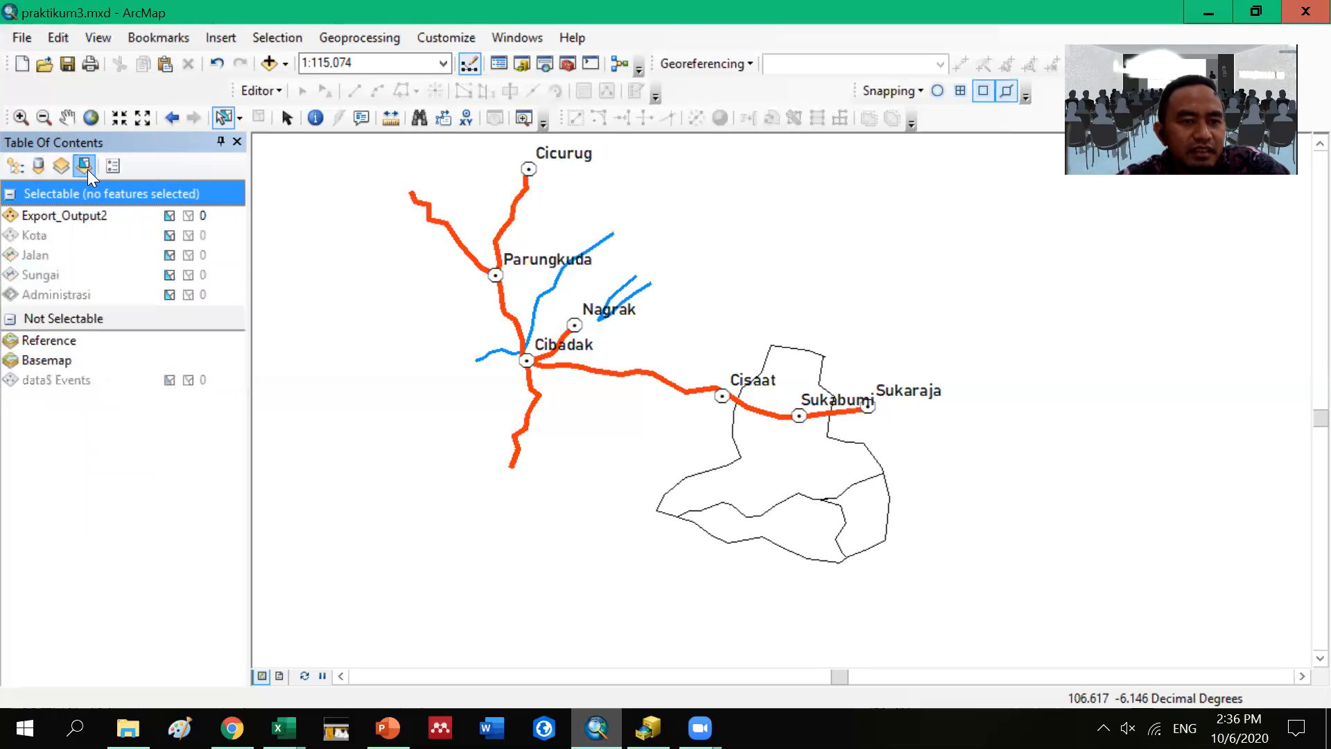
{"action": "left_click", "coordinate": [111, 166]}
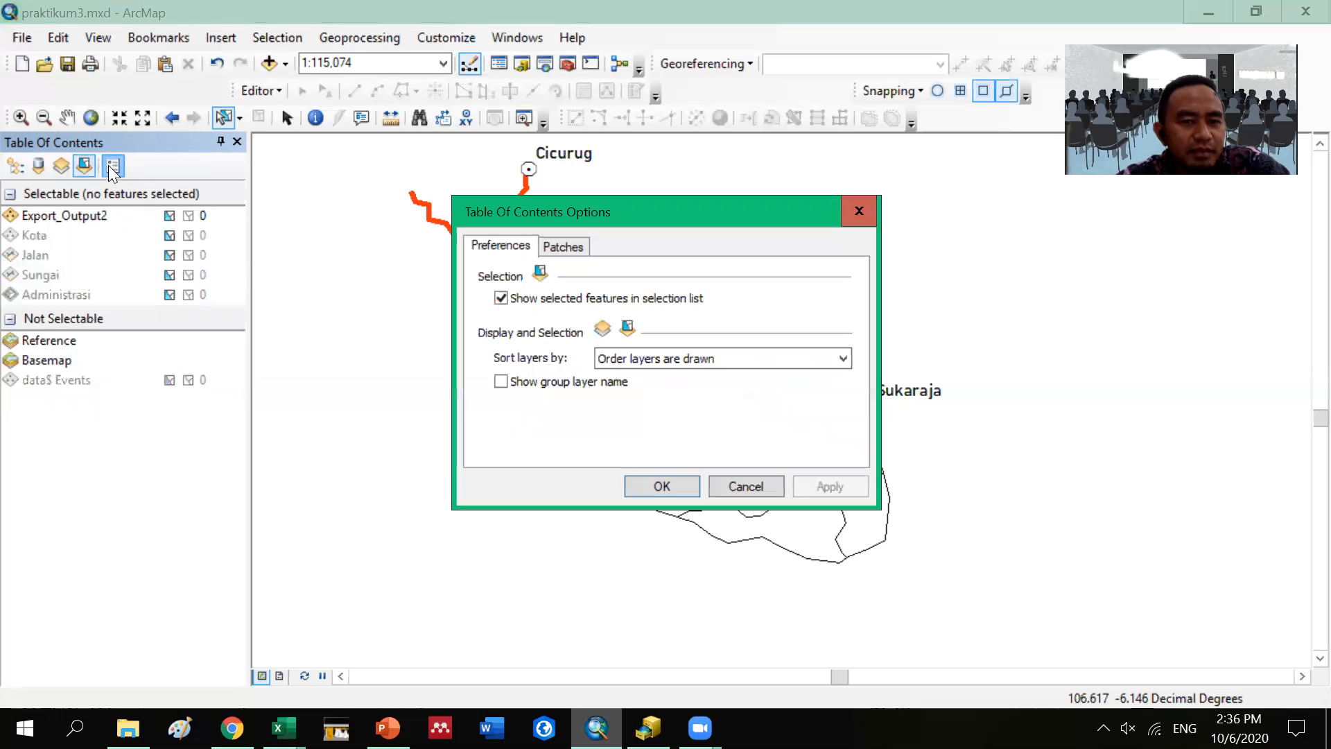
{"action": "left_click", "coordinate": [858, 211]}
Step: List the layers by drawing order and turn off the Basemap group
{"action": "left_click", "coordinate": [14, 166]}
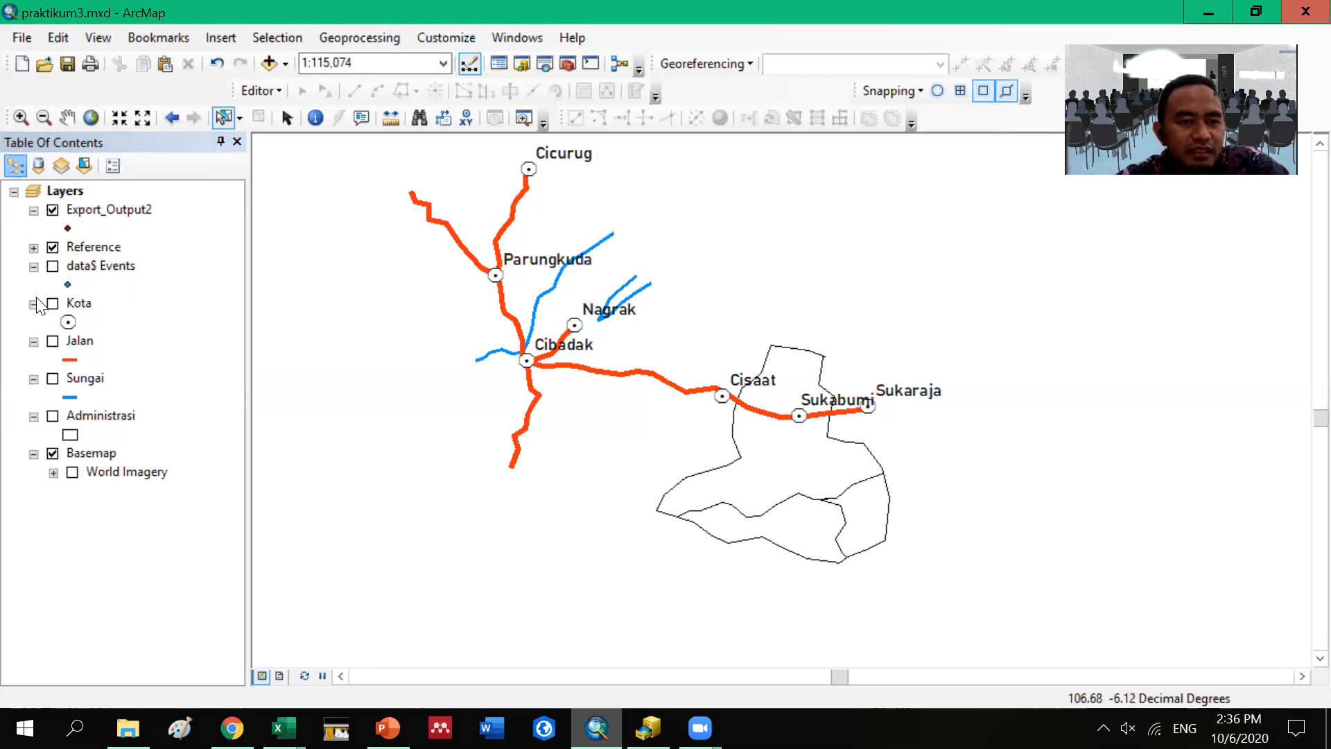
{"action": "left_click", "coordinate": [34, 248]}
{"action": "left_click", "coordinate": [34, 247]}
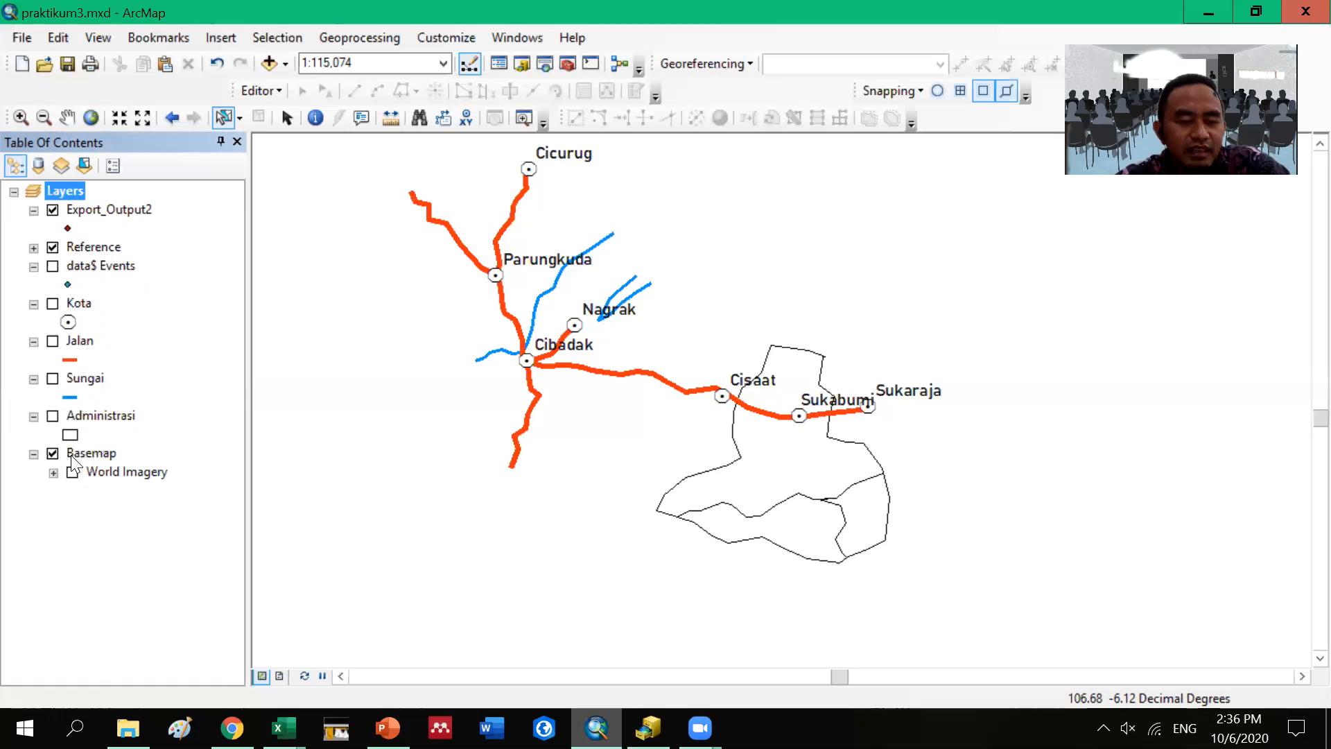
{"action": "left_click", "coordinate": [73, 474]}
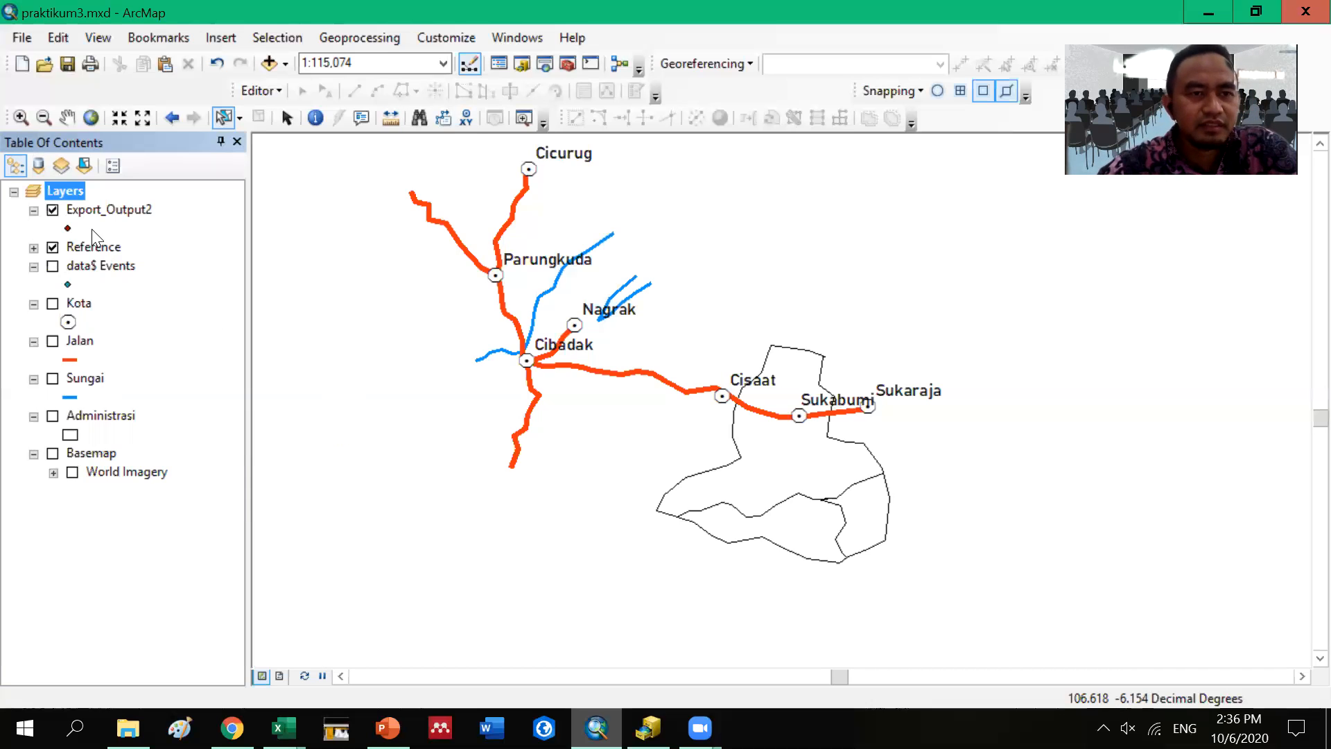
Step: Start saving the map document under a new name and go to the folder 6_Atribut dan analisis data\prak_kls_B
{"action": "left_click", "coordinate": [26, 39]}
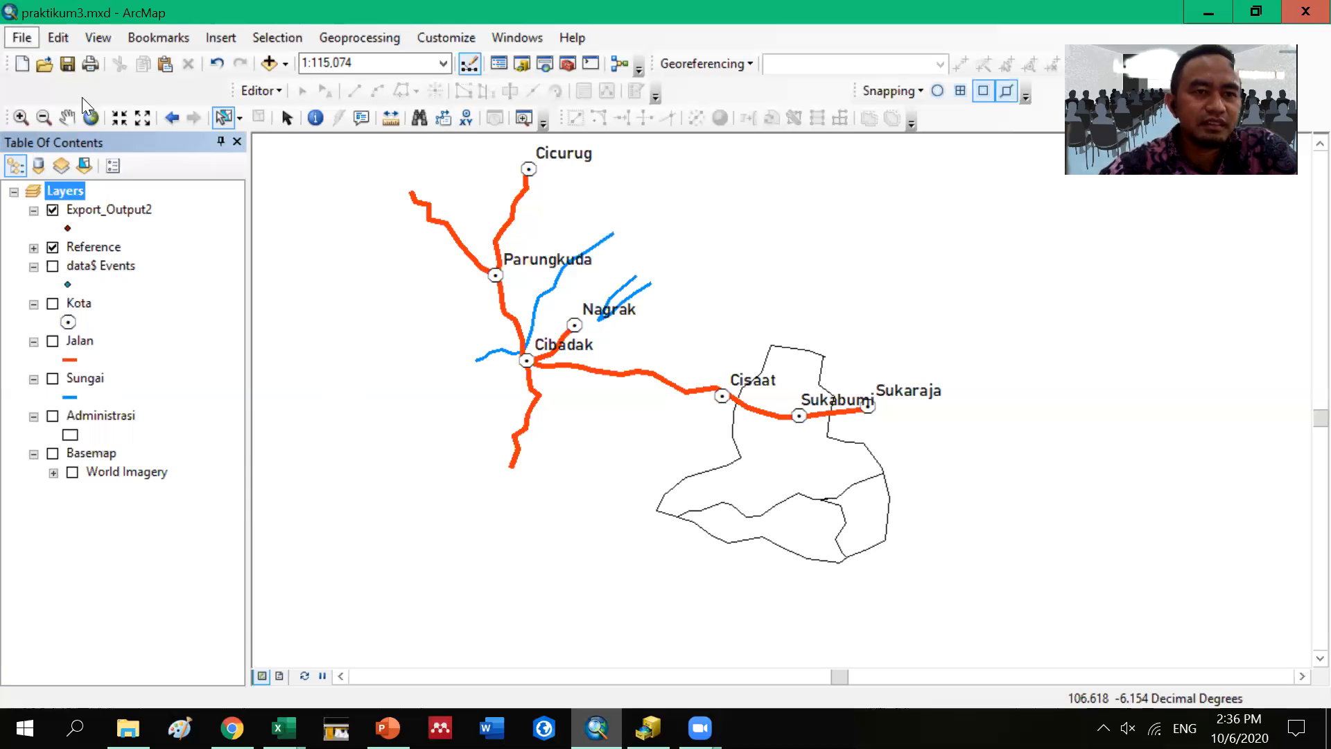
{"action": "left_click", "coordinate": [29, 38]}
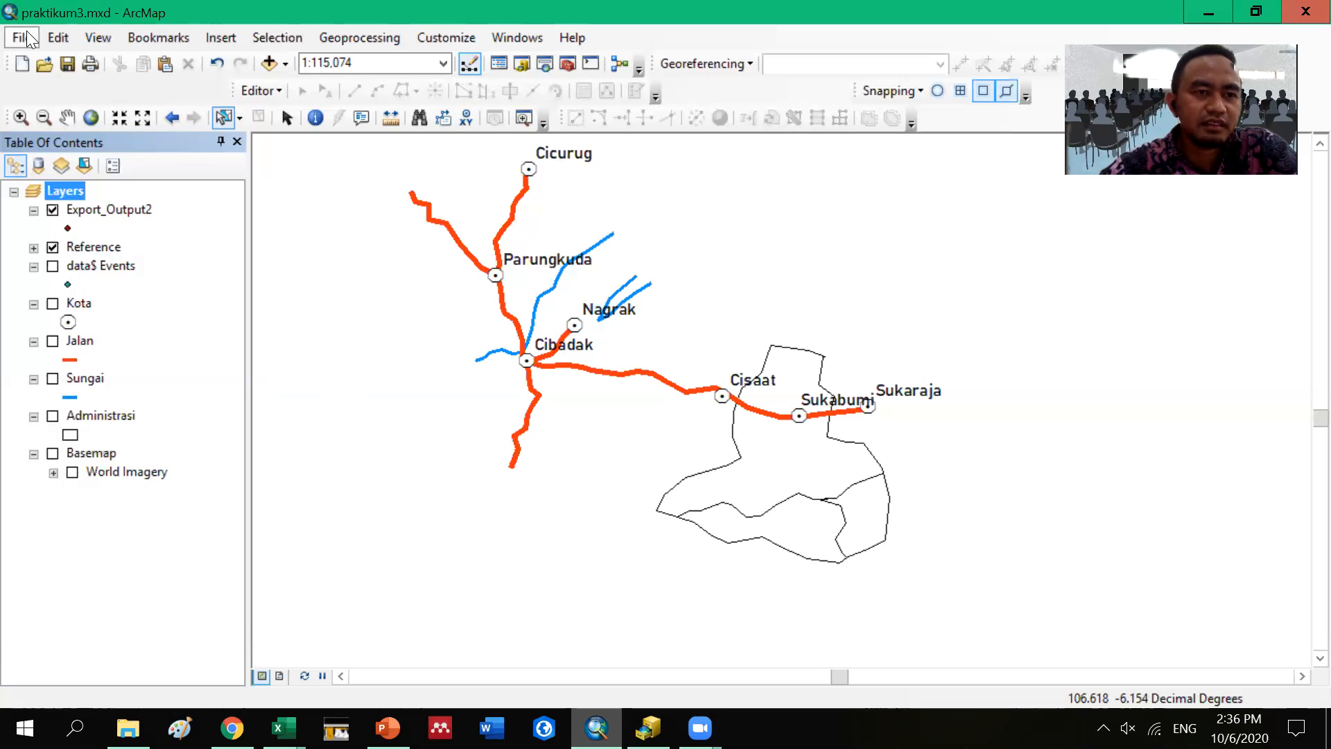
{"action": "left_click", "coordinate": [29, 39]}
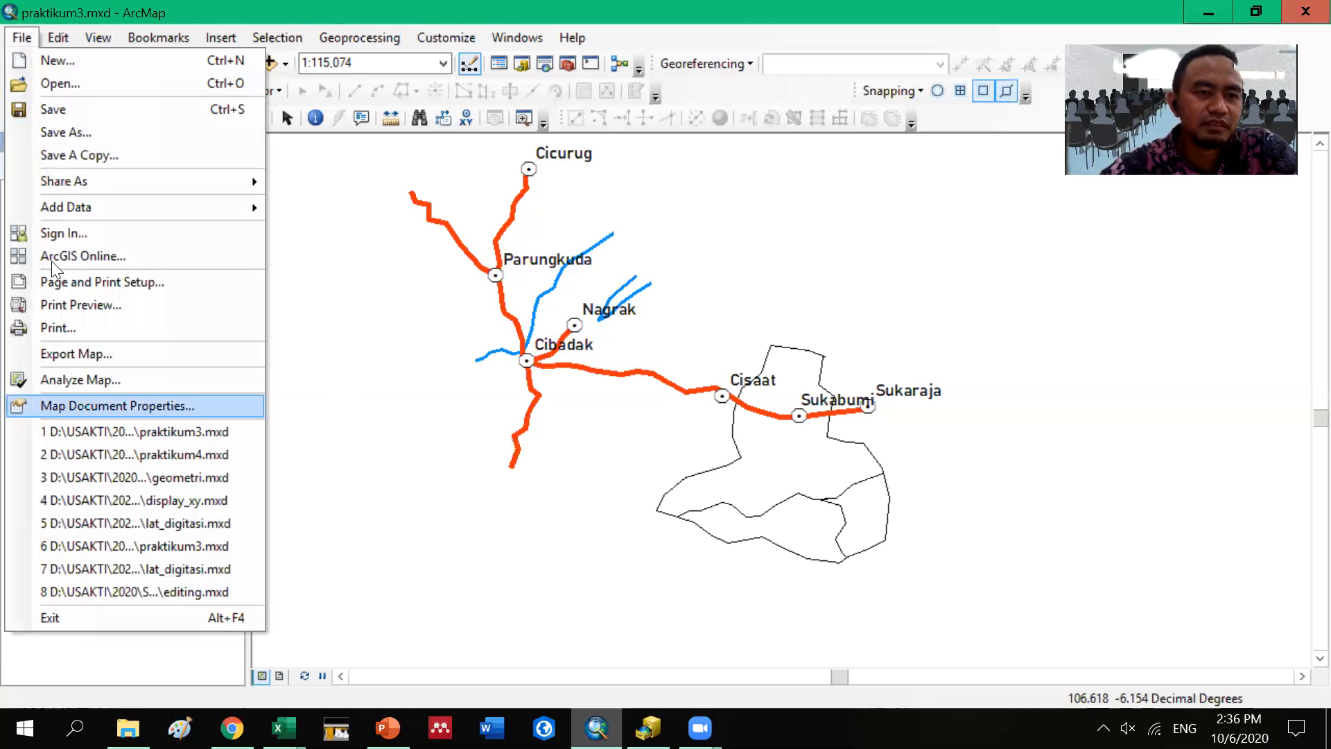
{"action": "left_click", "coordinate": [75, 147]}
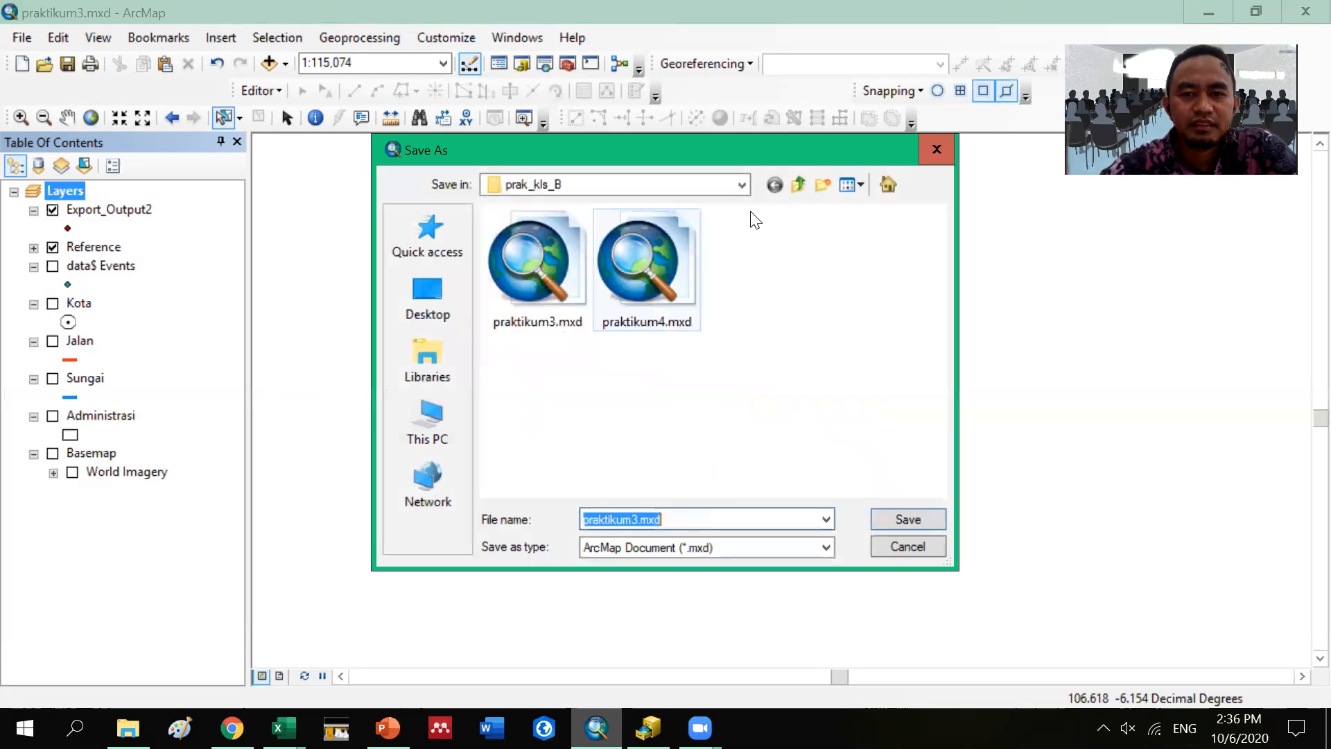
{"action": "left_click", "coordinate": [799, 185]}
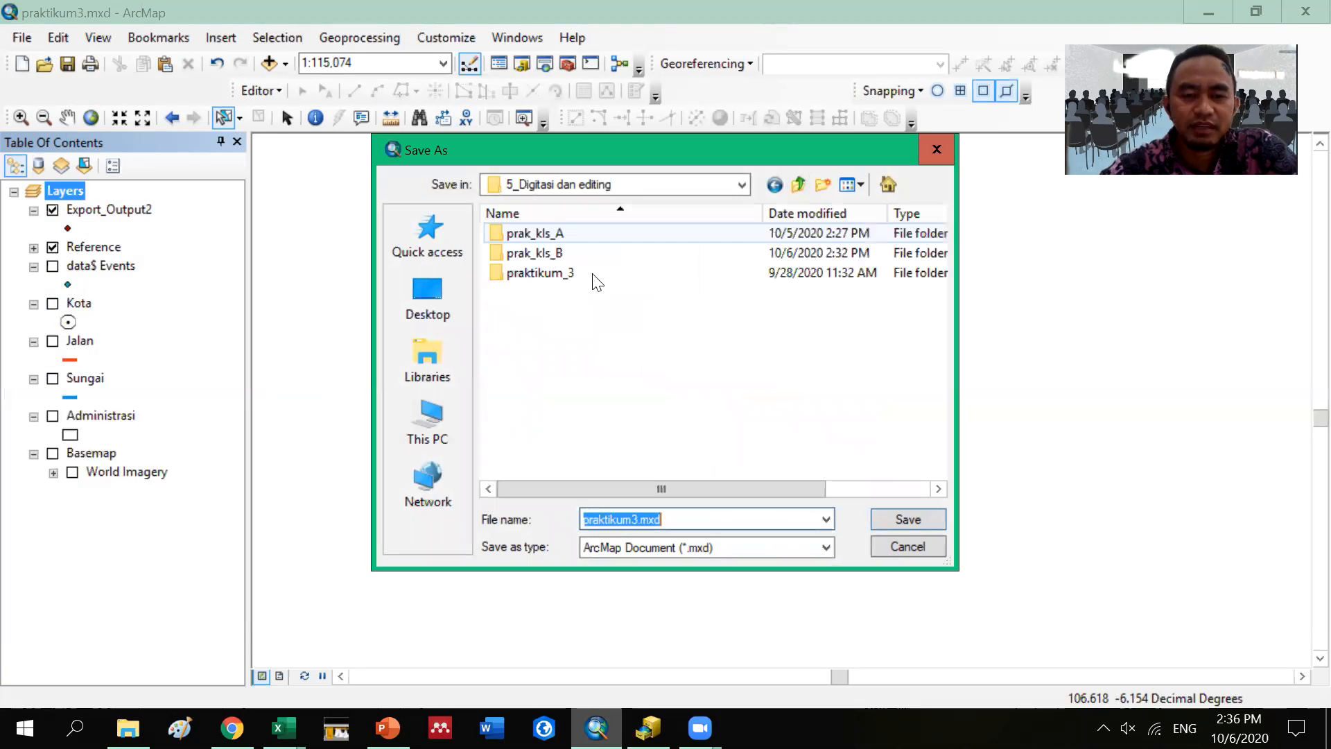
{"action": "left_click", "coordinate": [797, 184]}
{"action": "left_click", "coordinate": [583, 334]}
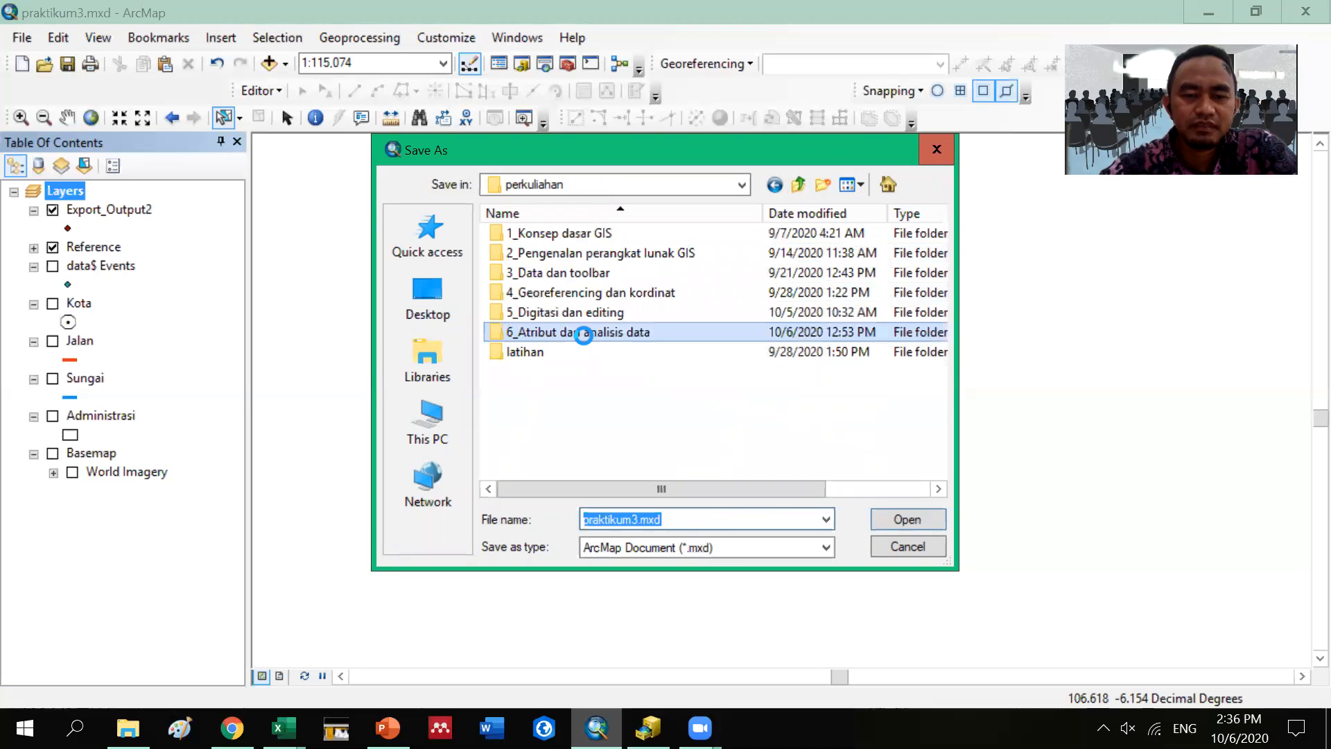
{"action": "double_click", "coordinate": [585, 334]}
{"action": "left_click", "coordinate": [562, 254]}
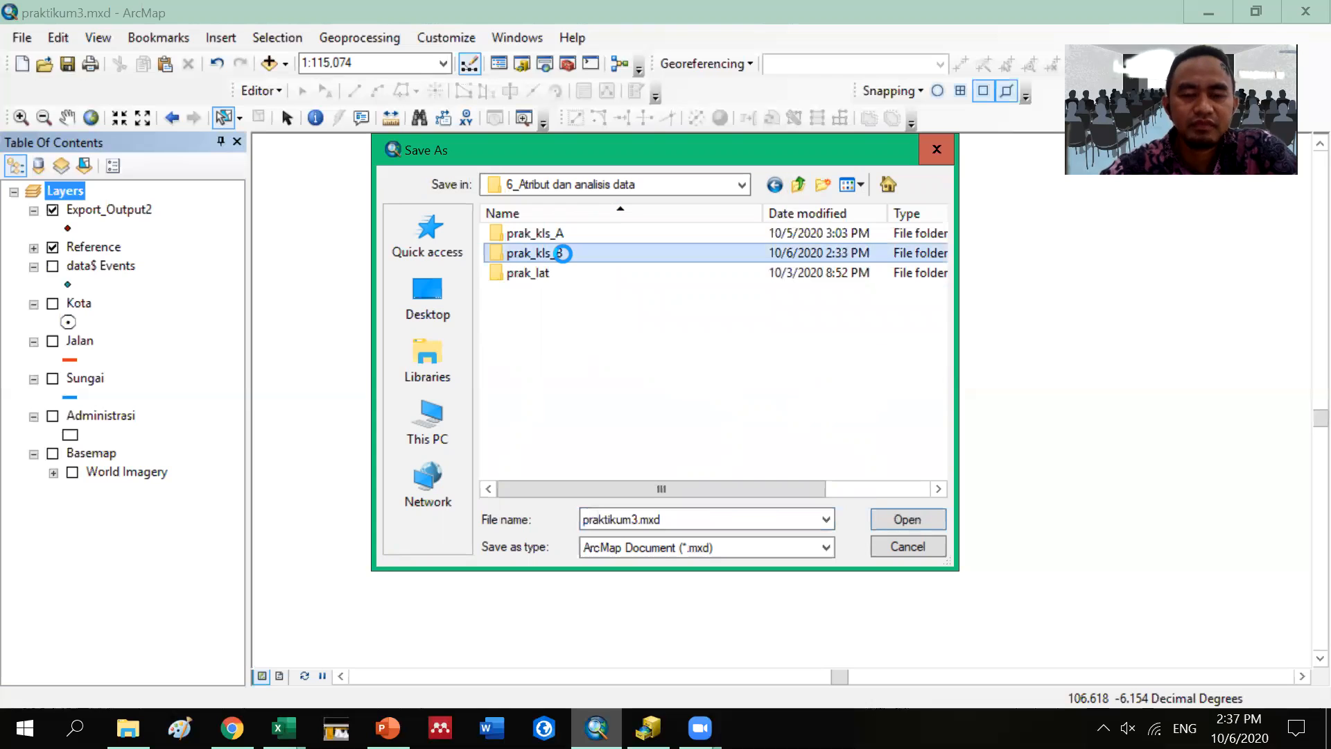
{"action": "double_click", "coordinate": [562, 254]}
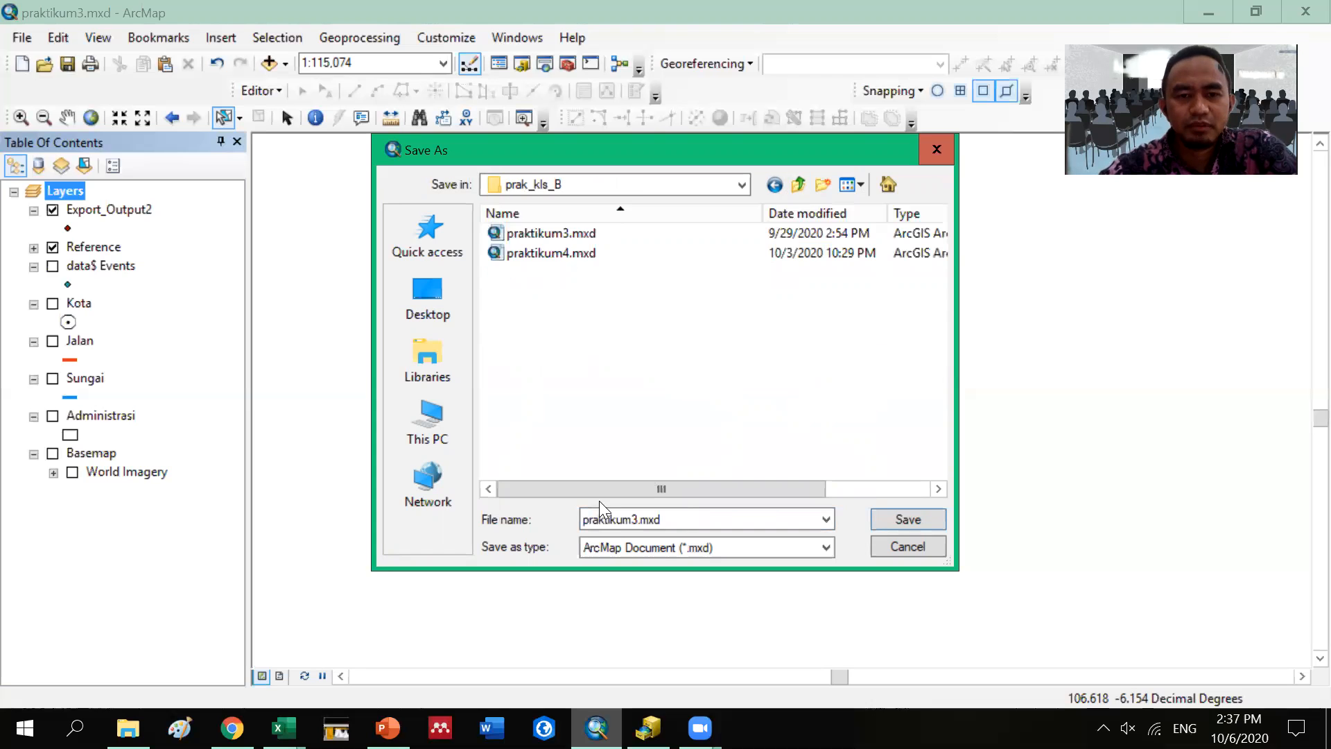
Step: Name the map document praktikum4B.mxd and save it
{"action": "left_click", "coordinate": [638, 520]}
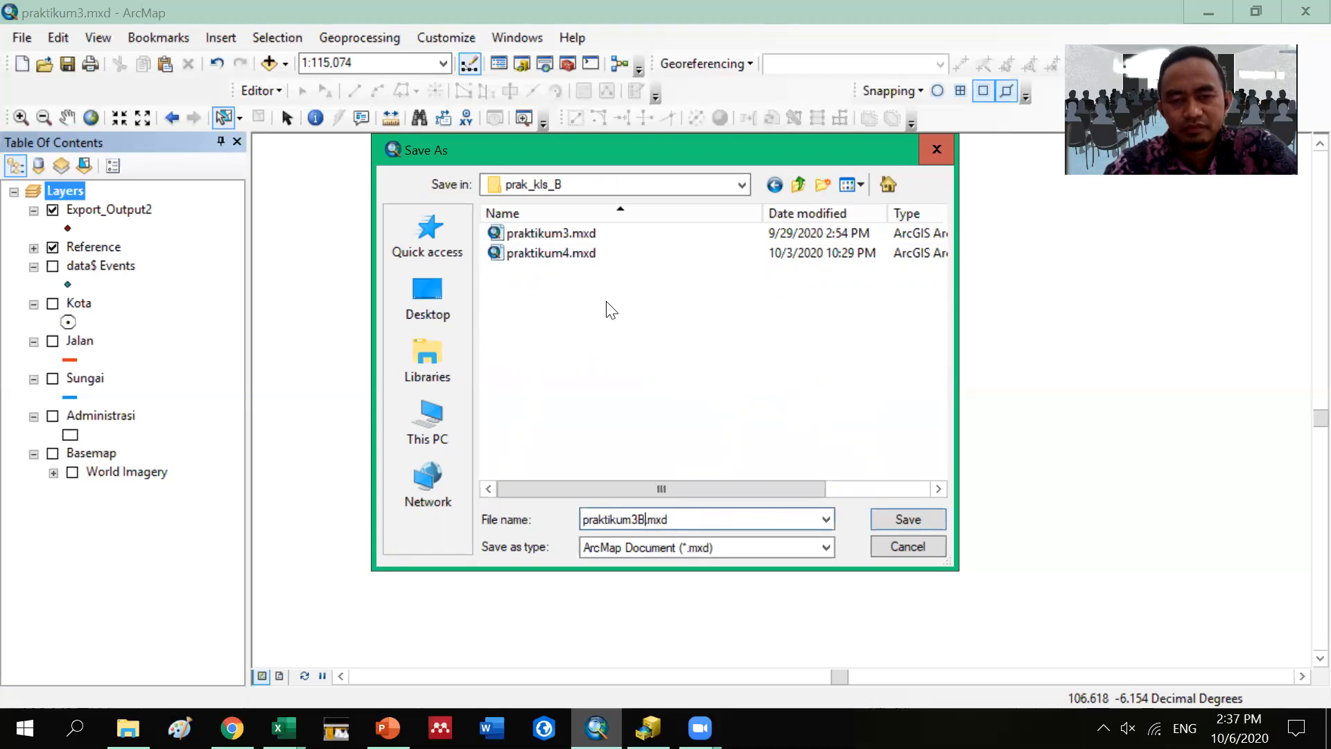
{"action": "left_click", "coordinate": [640, 519]}
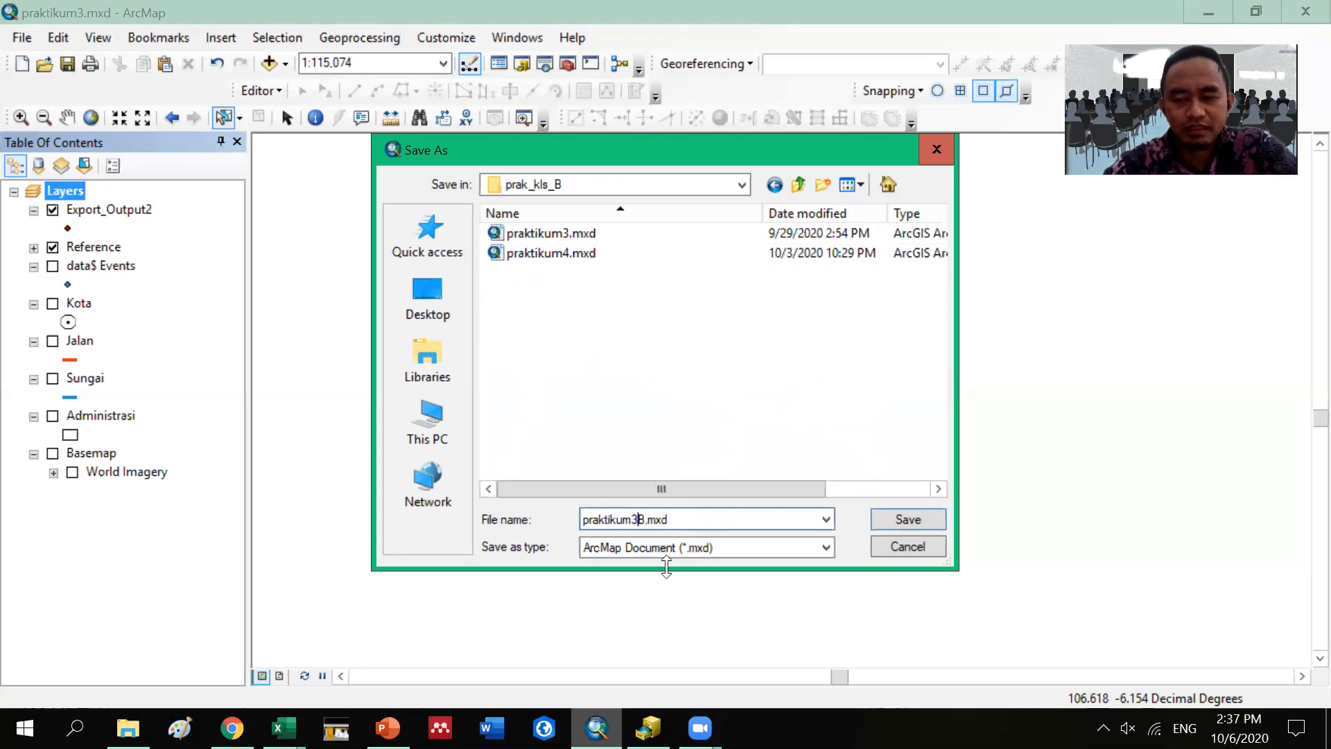
{"action": "key", "text": "BackSpace"}
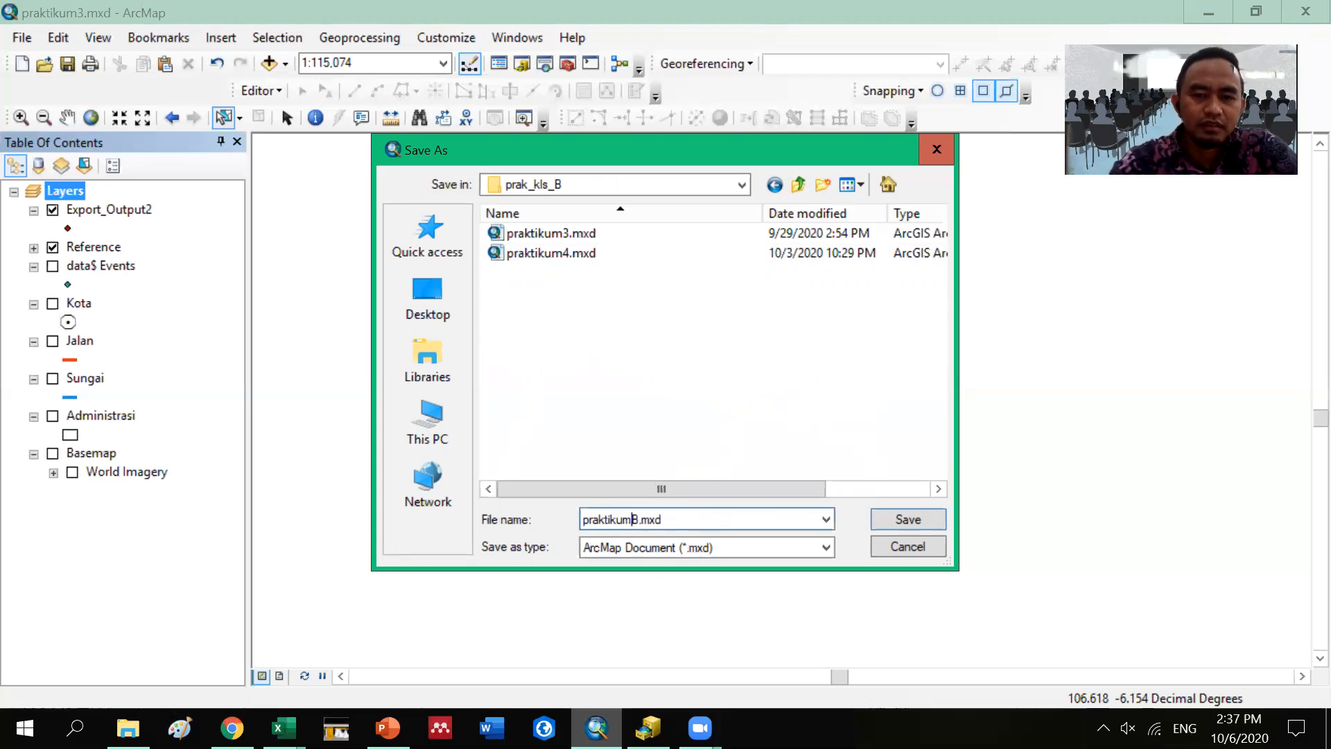
{"action": "type", "text": "4"}
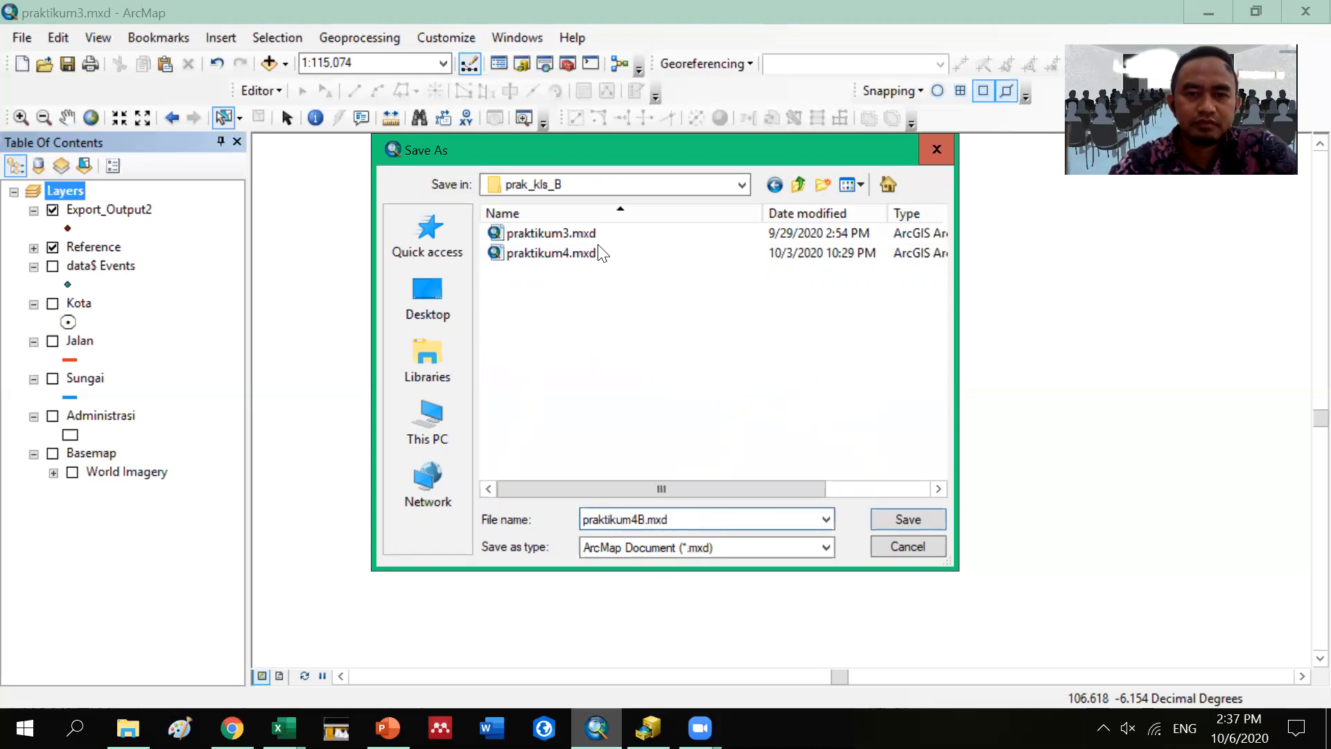
{"action": "left_click", "coordinate": [895, 521]}
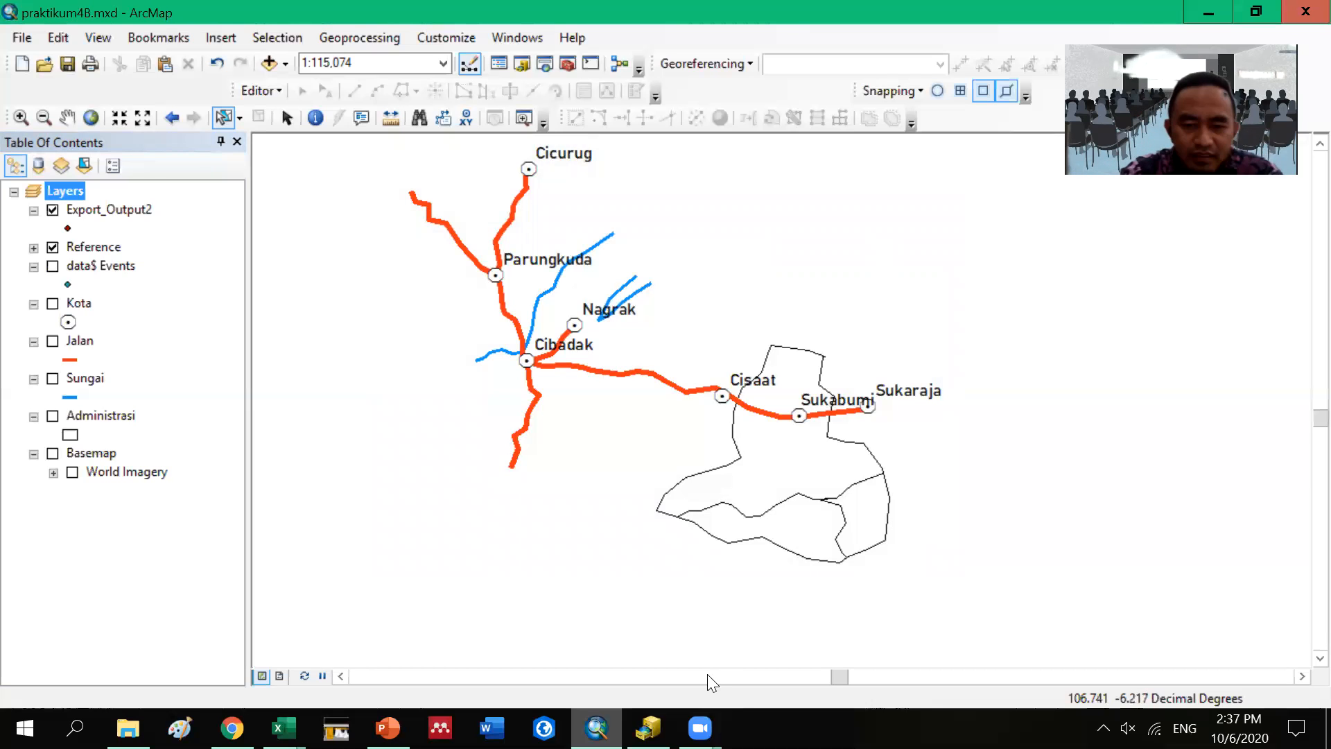
{"action": "left_click", "coordinate": [704, 714]}
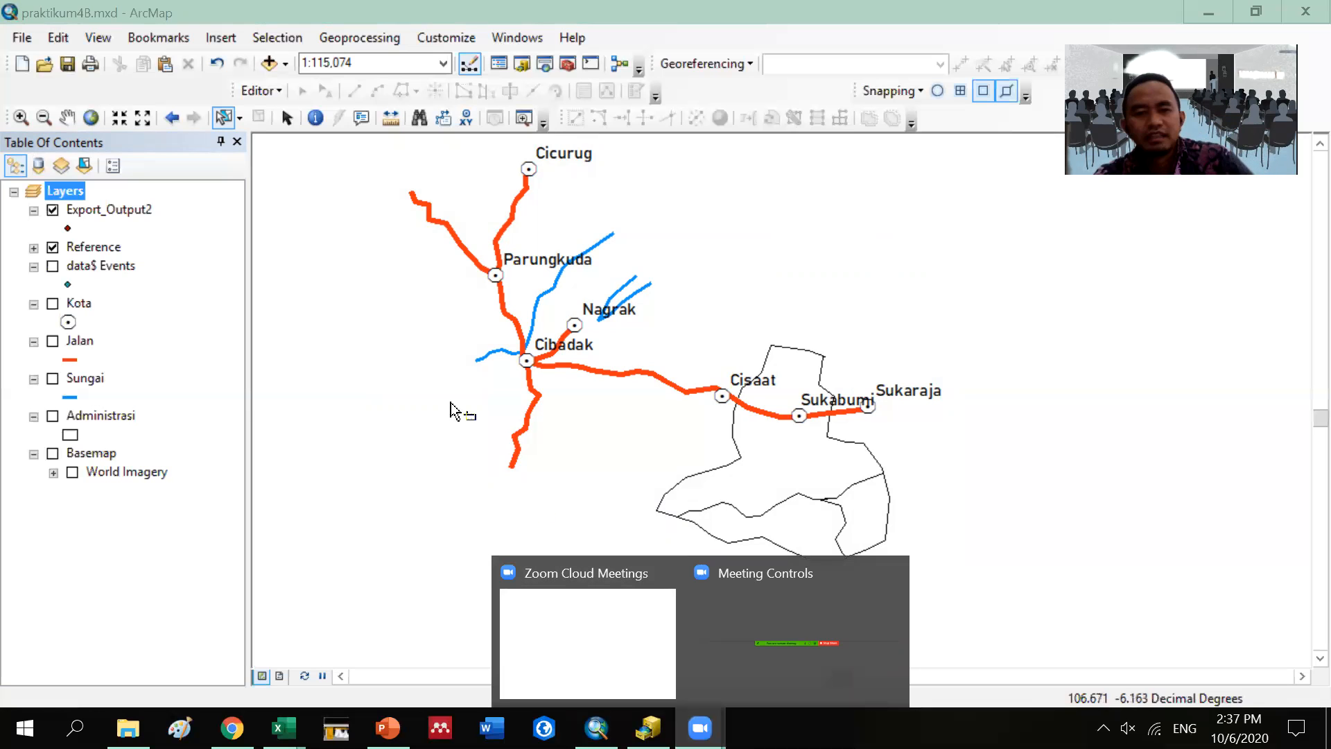
{"action": "left_click", "coordinate": [375, 420]}
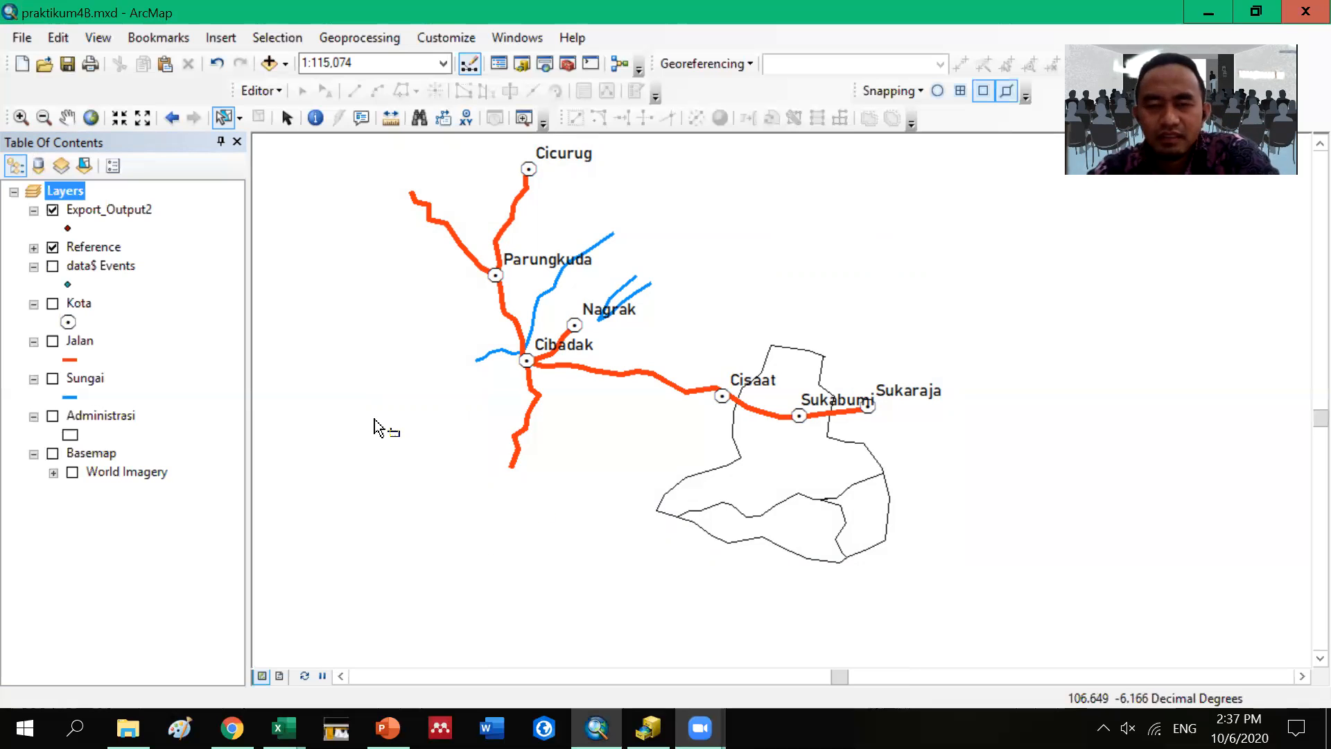